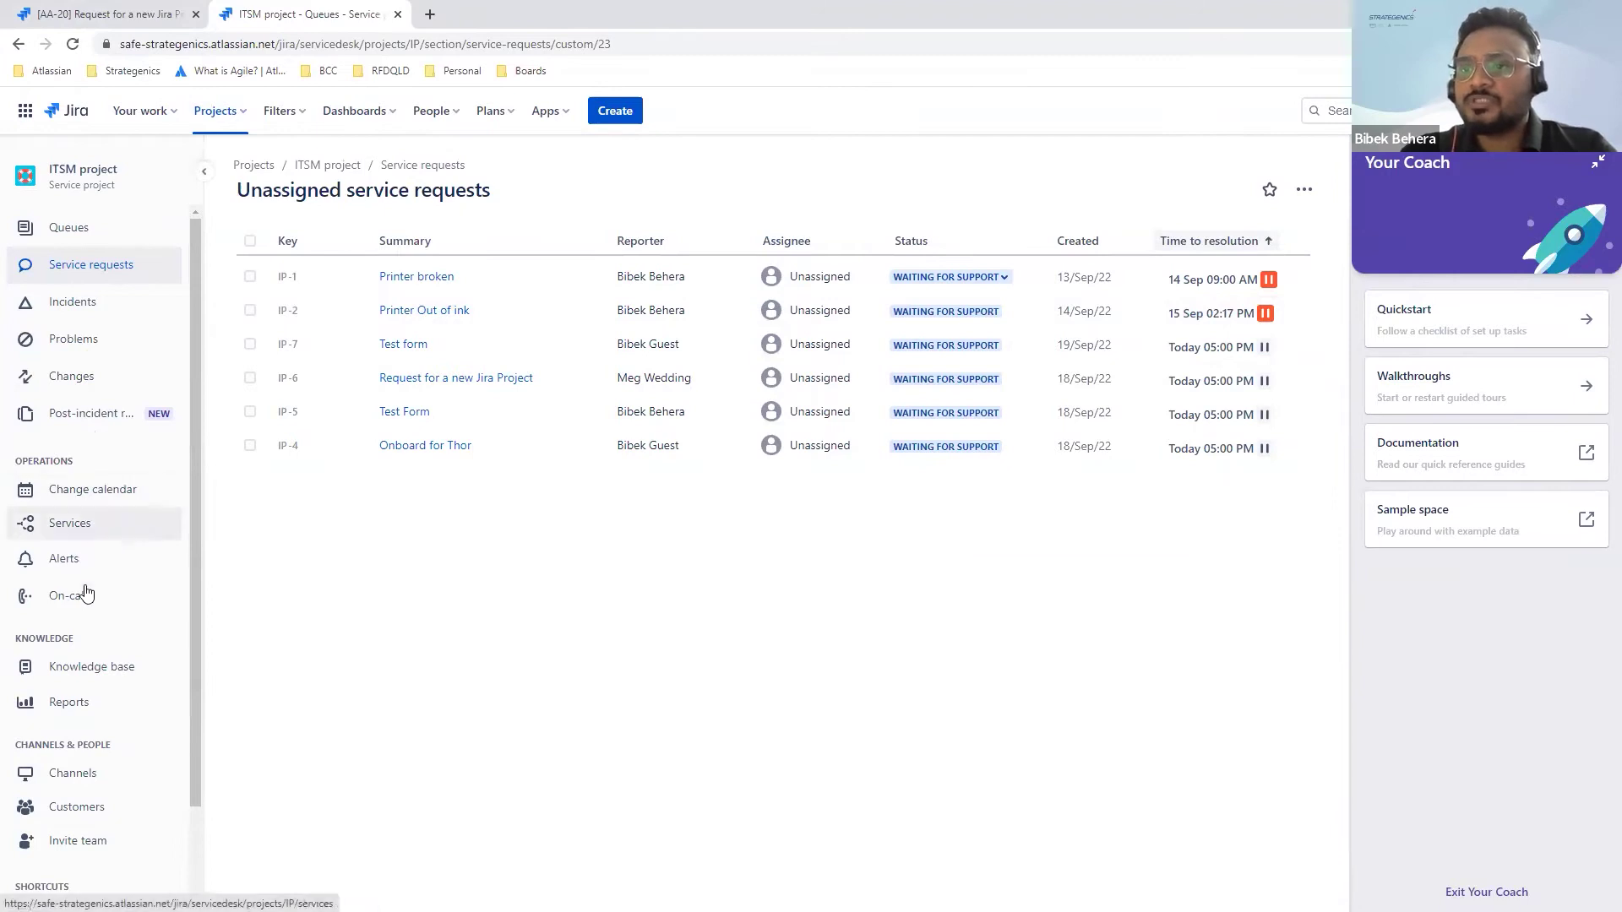
Step: Go to the ITSM project's Forms settings and open the HR Form
scroll(80, 637, "down", 2)
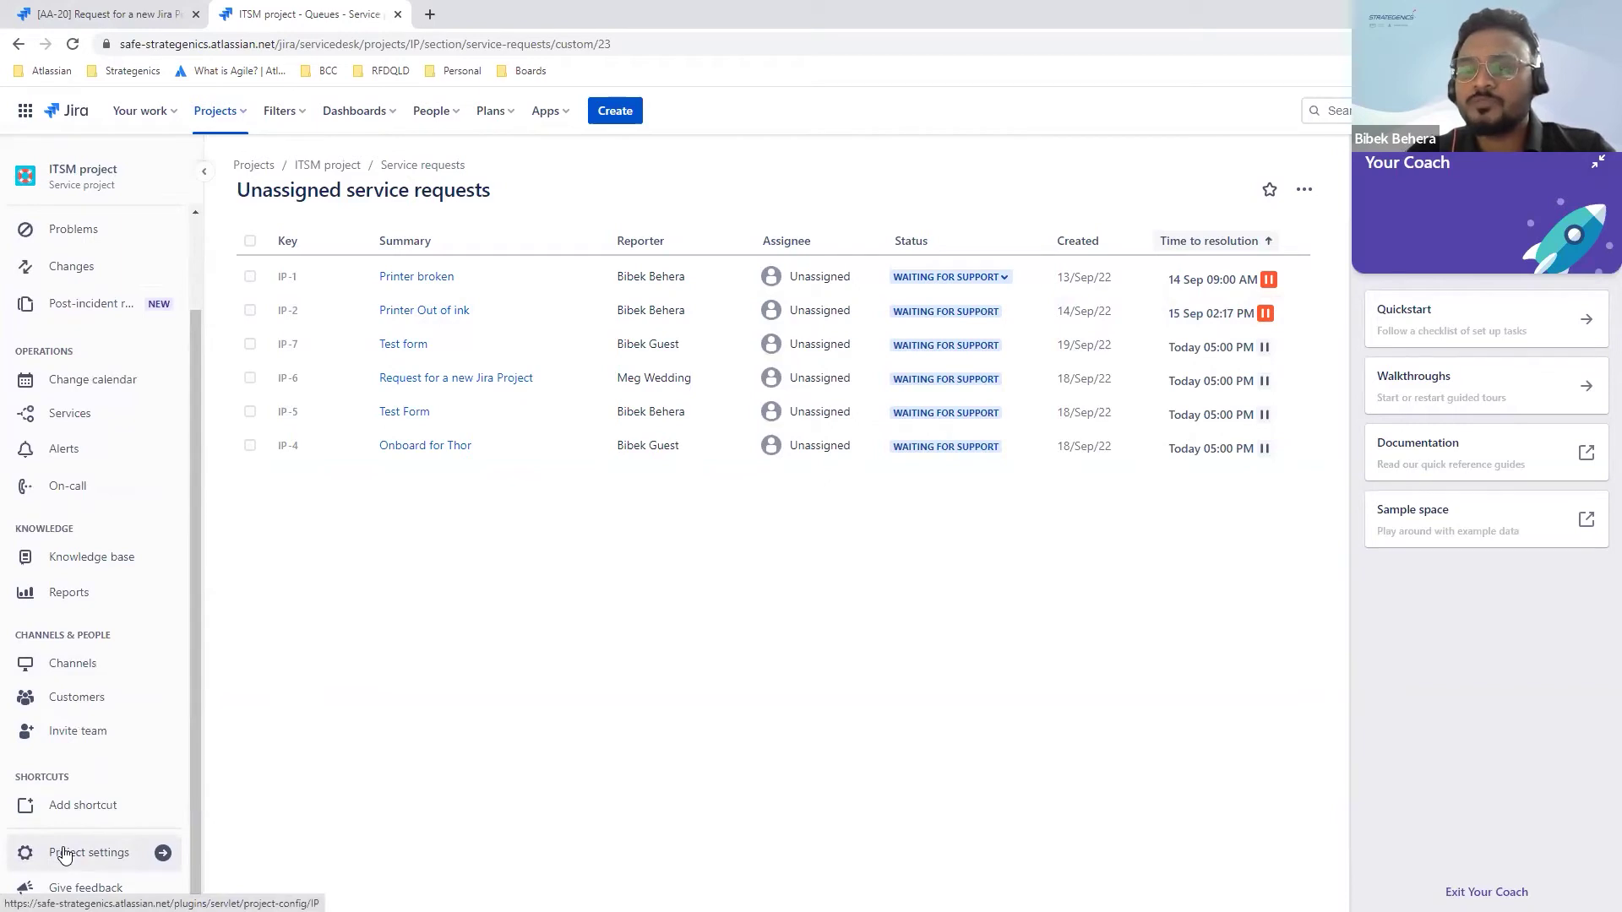
left_click(65, 855)
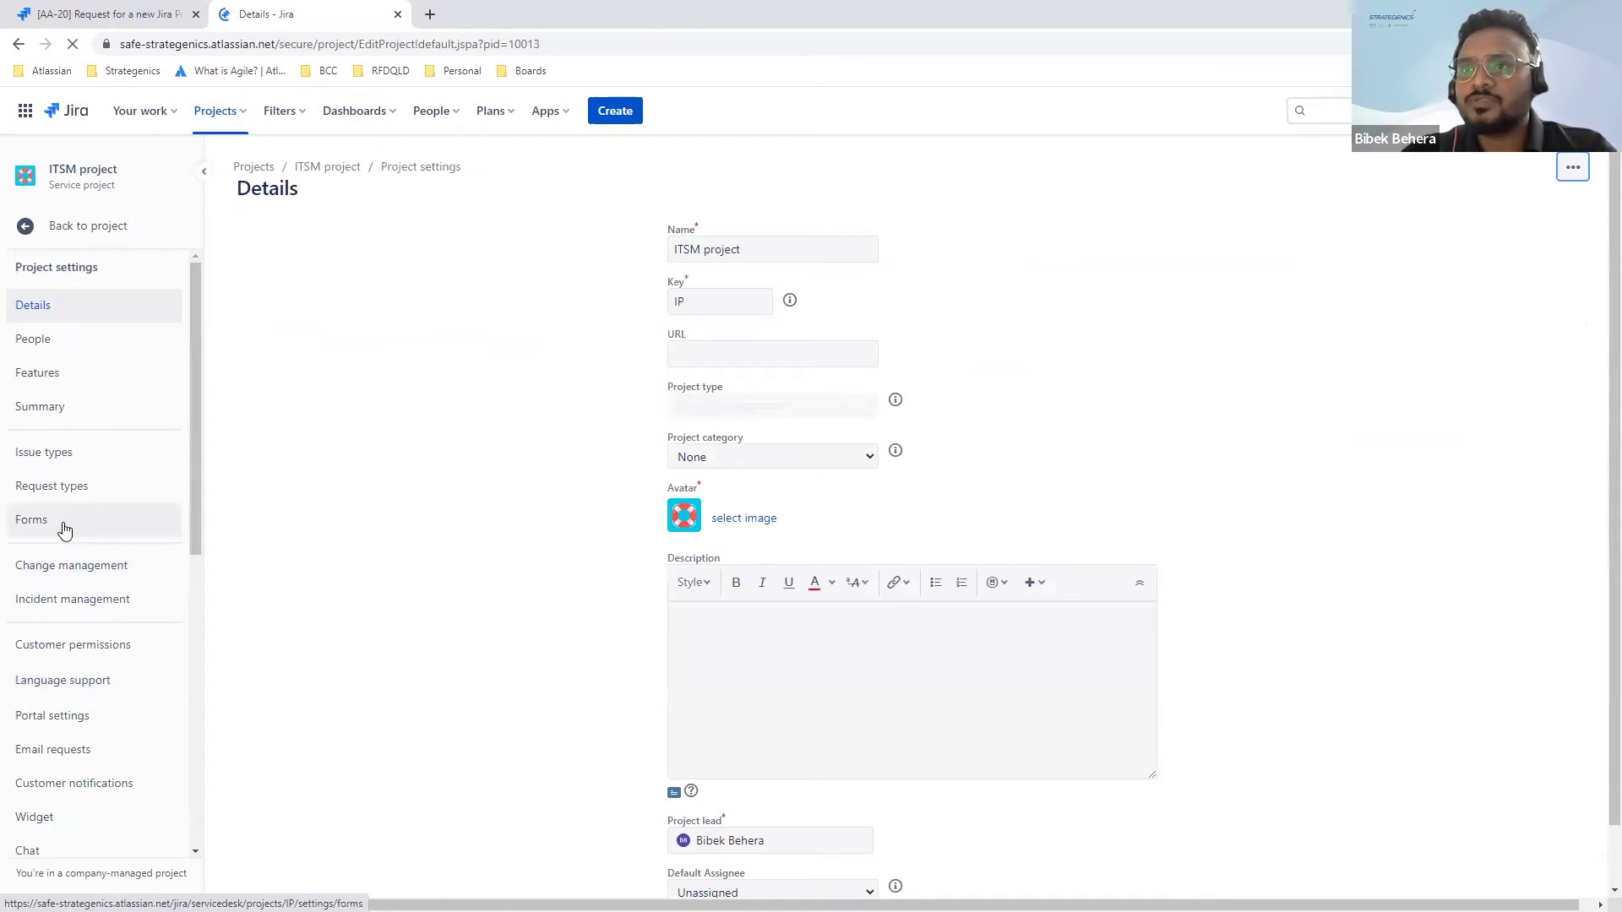
left_click(65, 528)
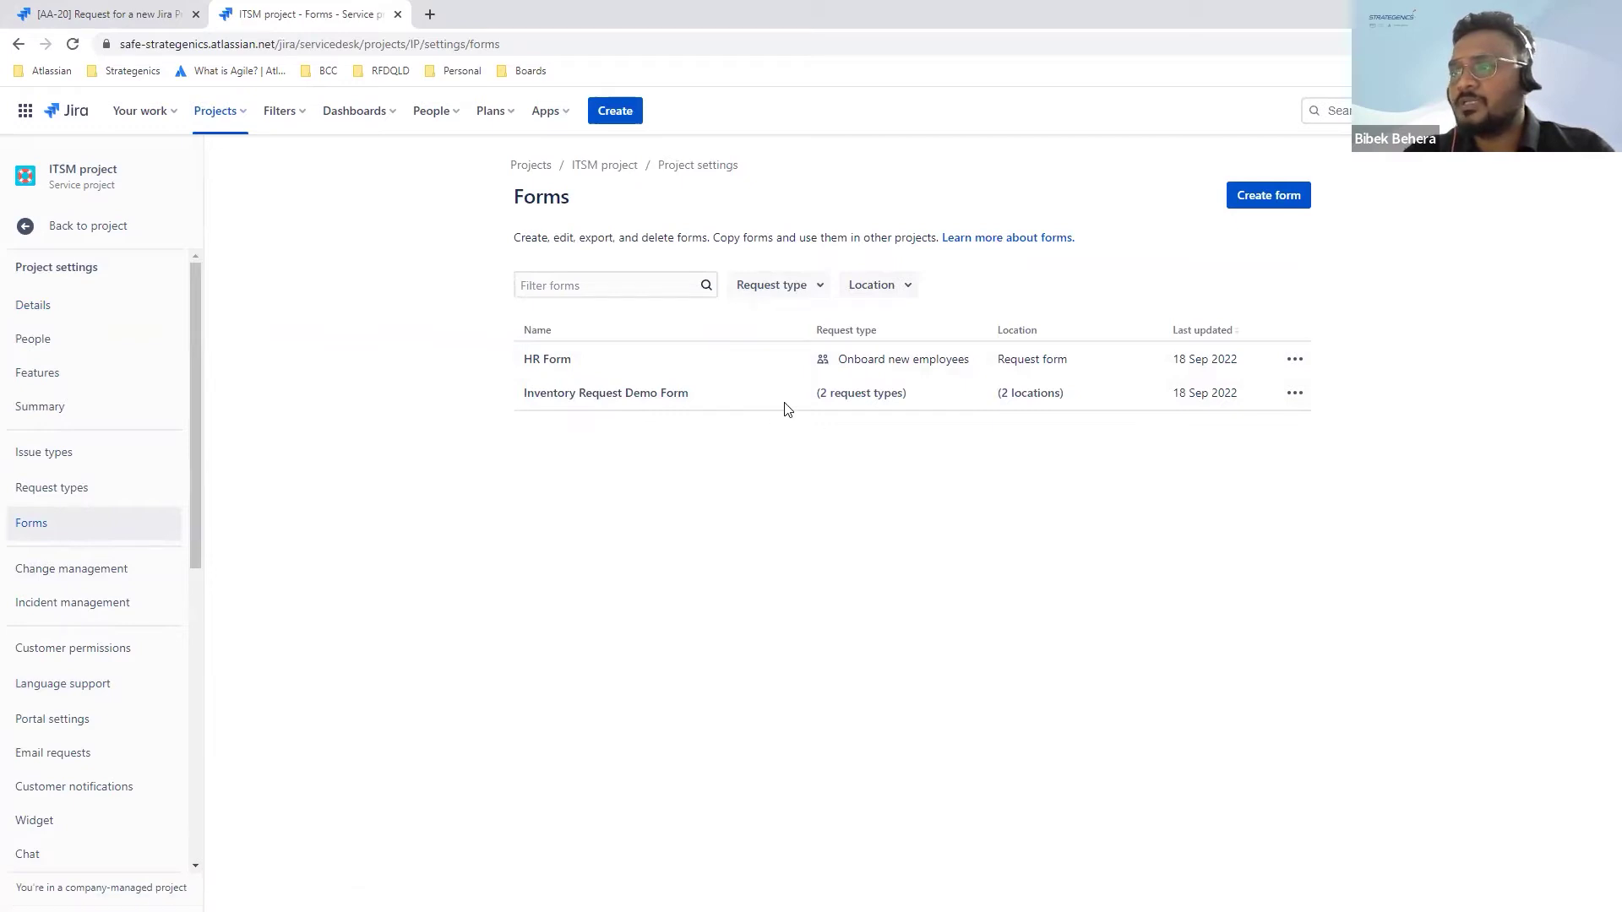
left_click(547, 360)
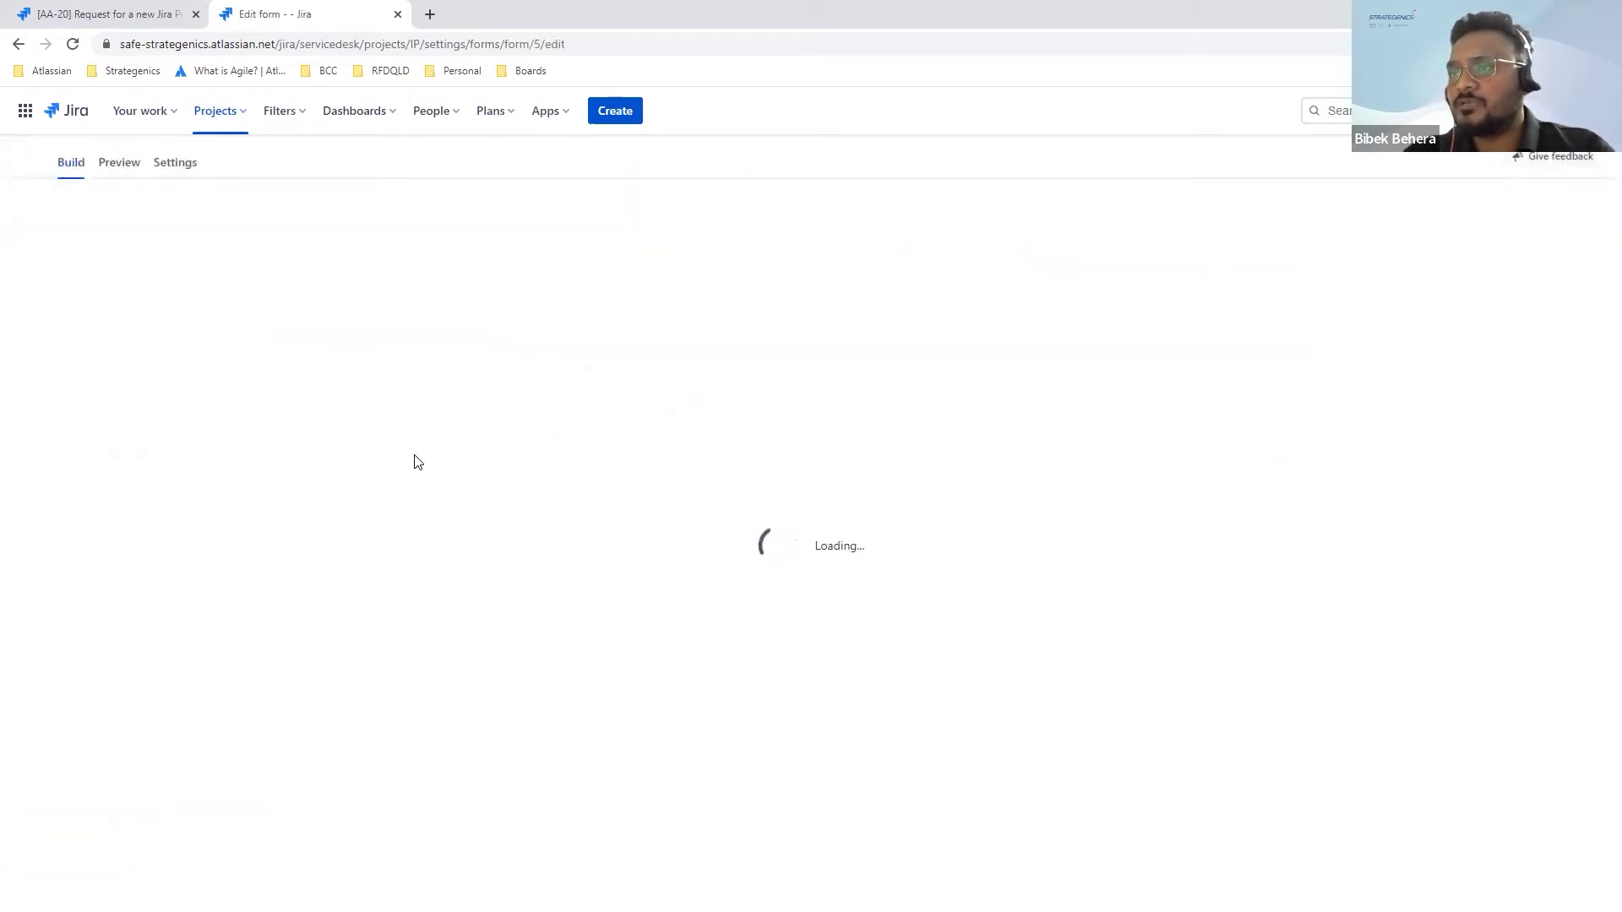
Step: Scroll through the HR Form's fields, such as Recruiter, Employment Type and Department
scroll(190, 425, "down", 1)
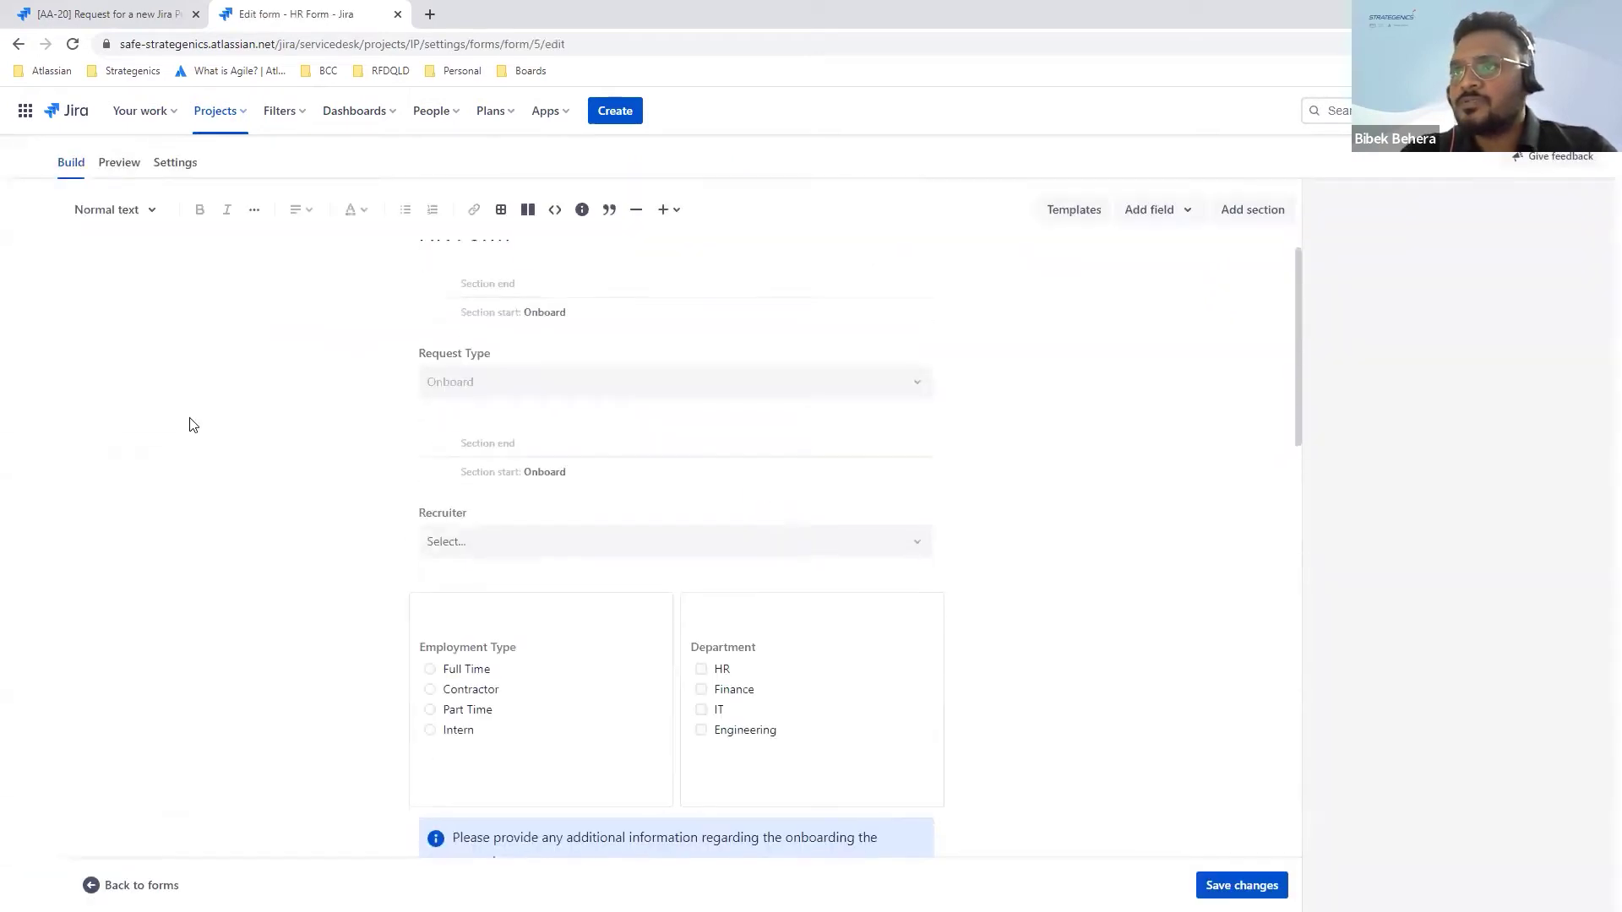
scroll(190, 425, "down", 3)
scroll(189, 425, "up", 3)
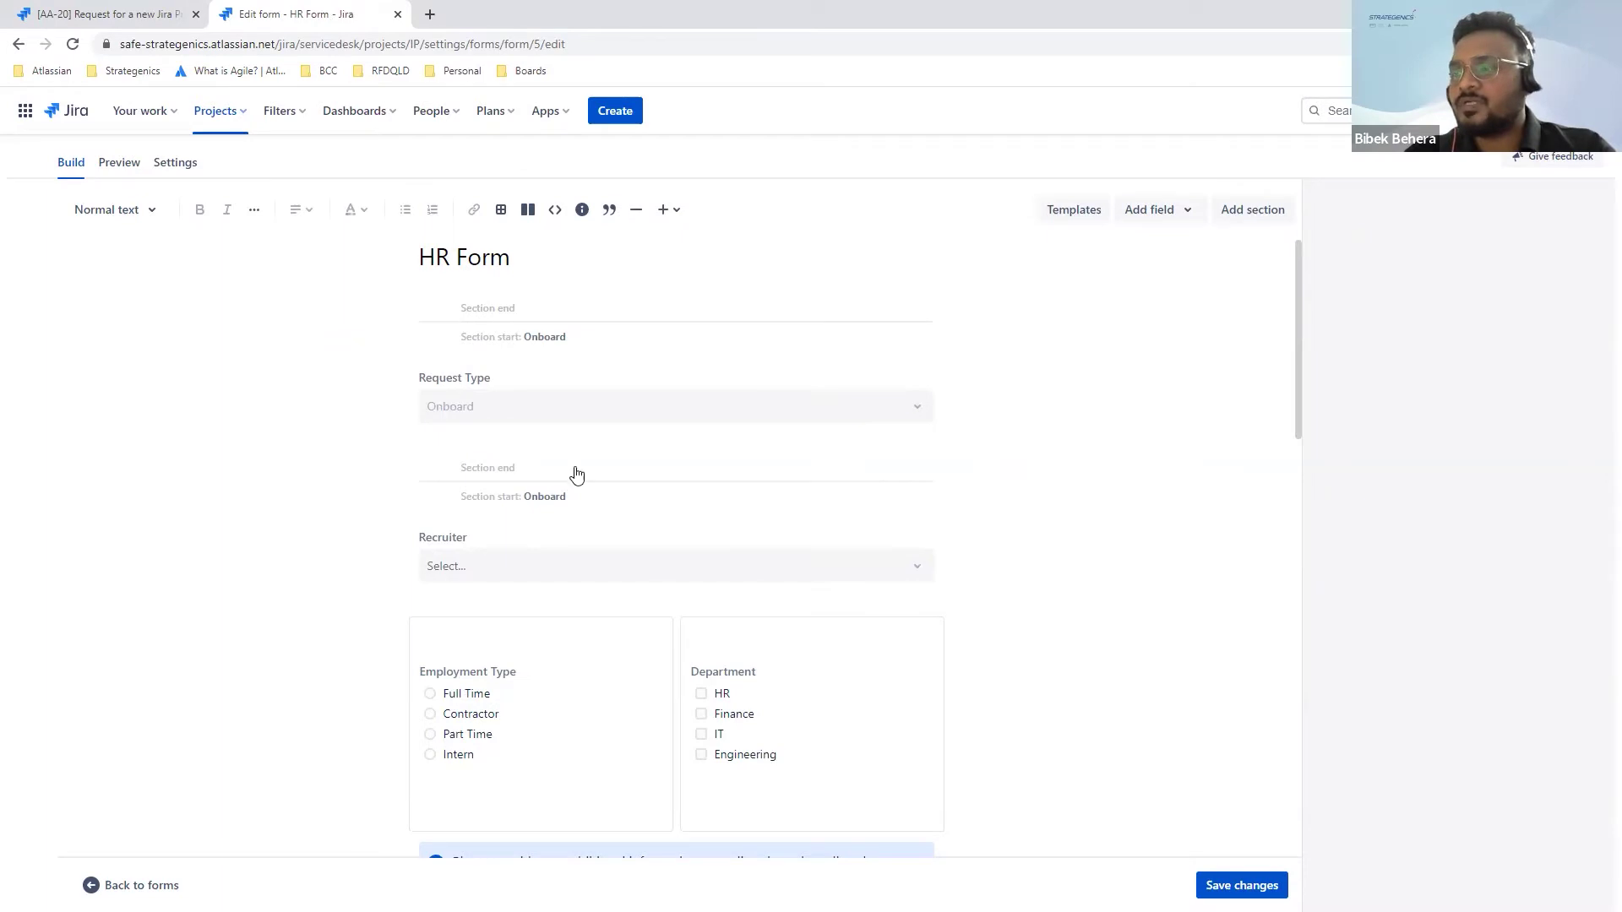
scroll(265, 521, "down", 3)
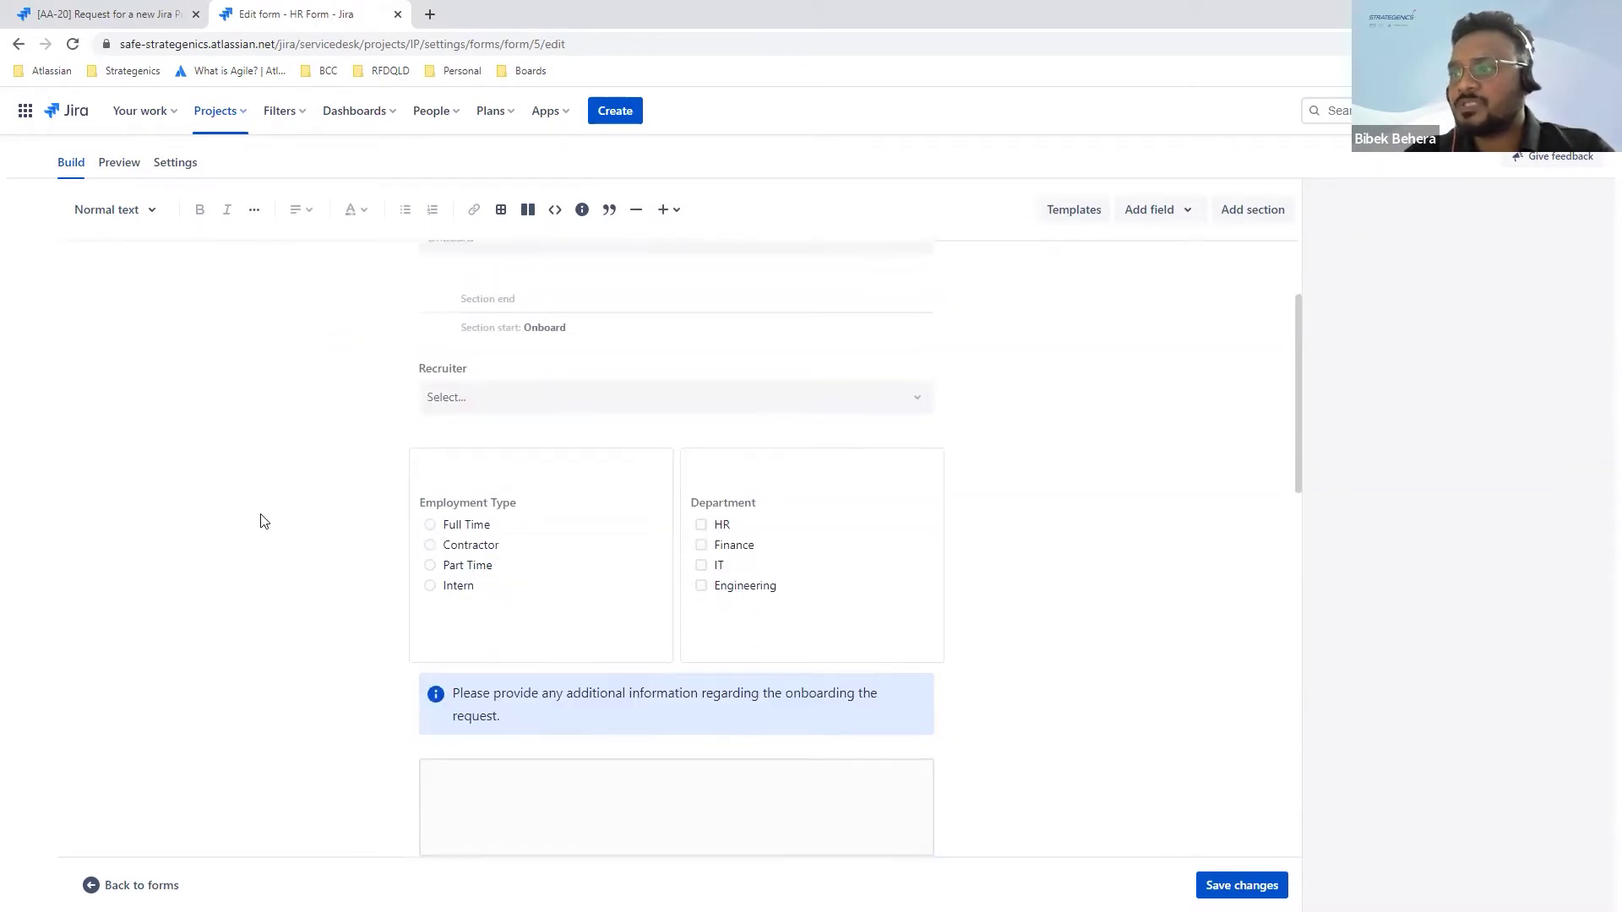
scroll(262, 518, "down", 3)
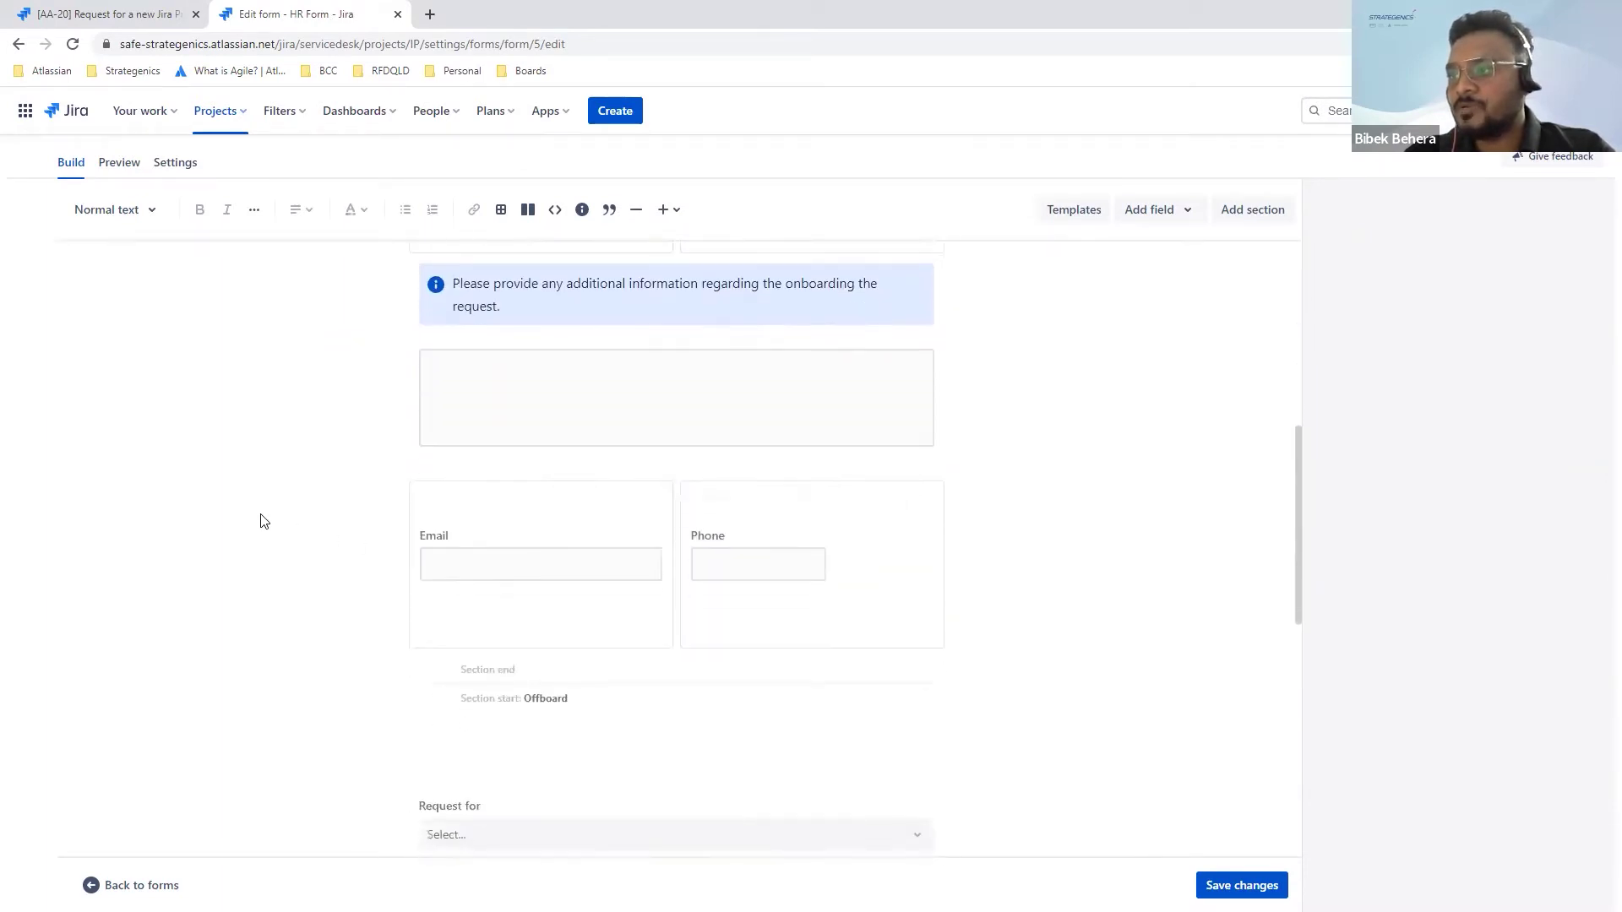
scroll(260, 517, "up", 6)
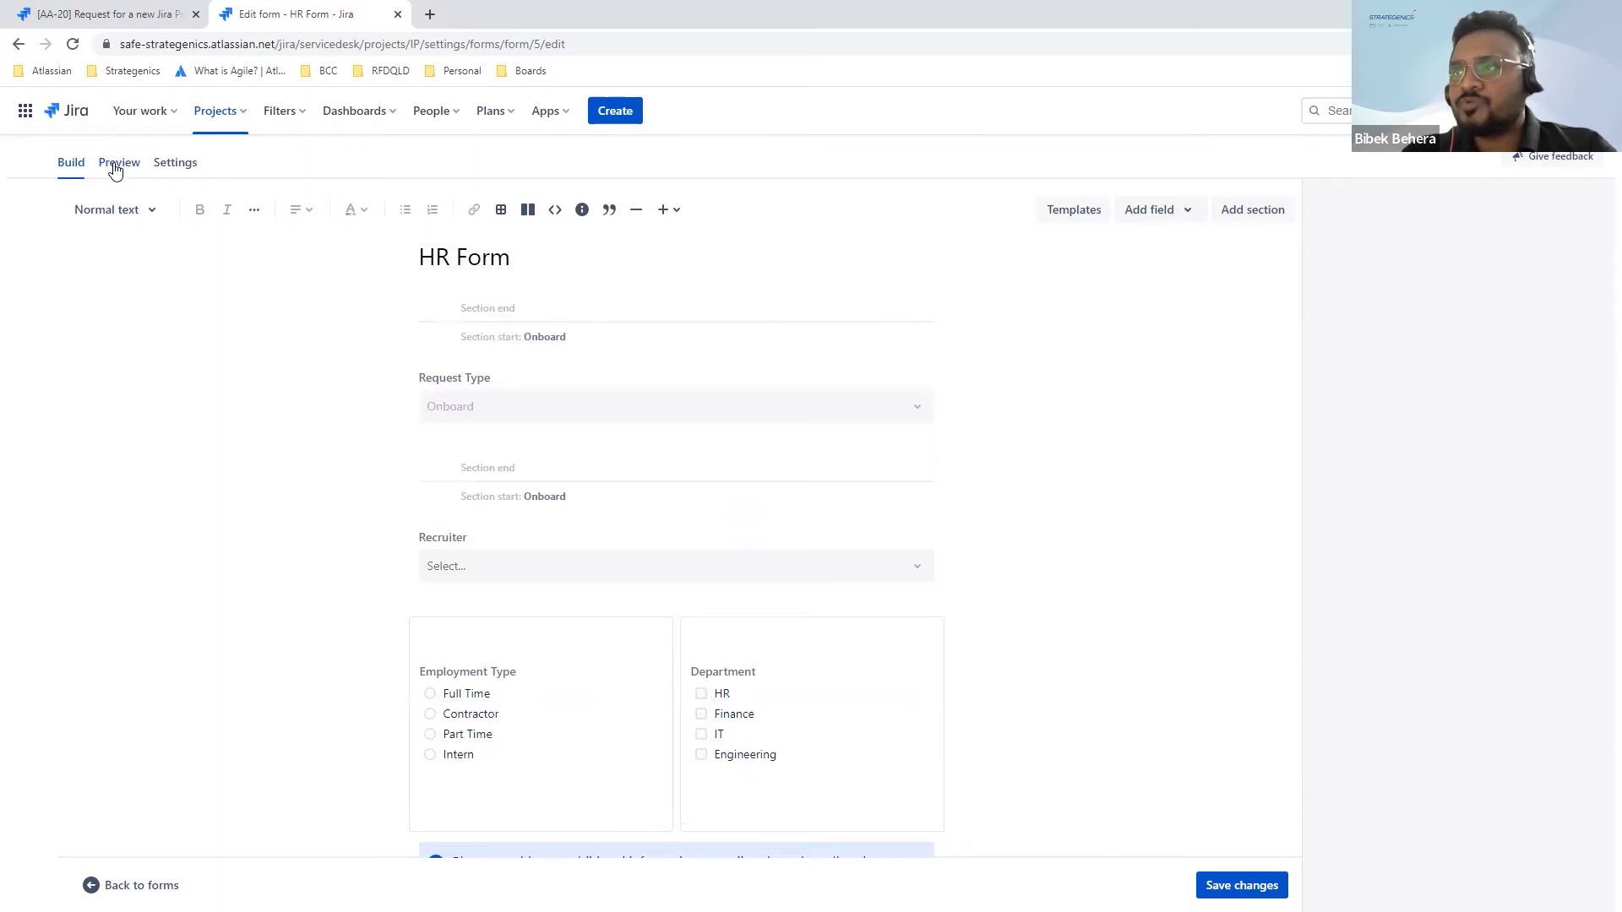
Step: Preview the HR Form with Onboard chosen as the Request Type
left_click(117, 163)
scroll(462, 532, "down", 2)
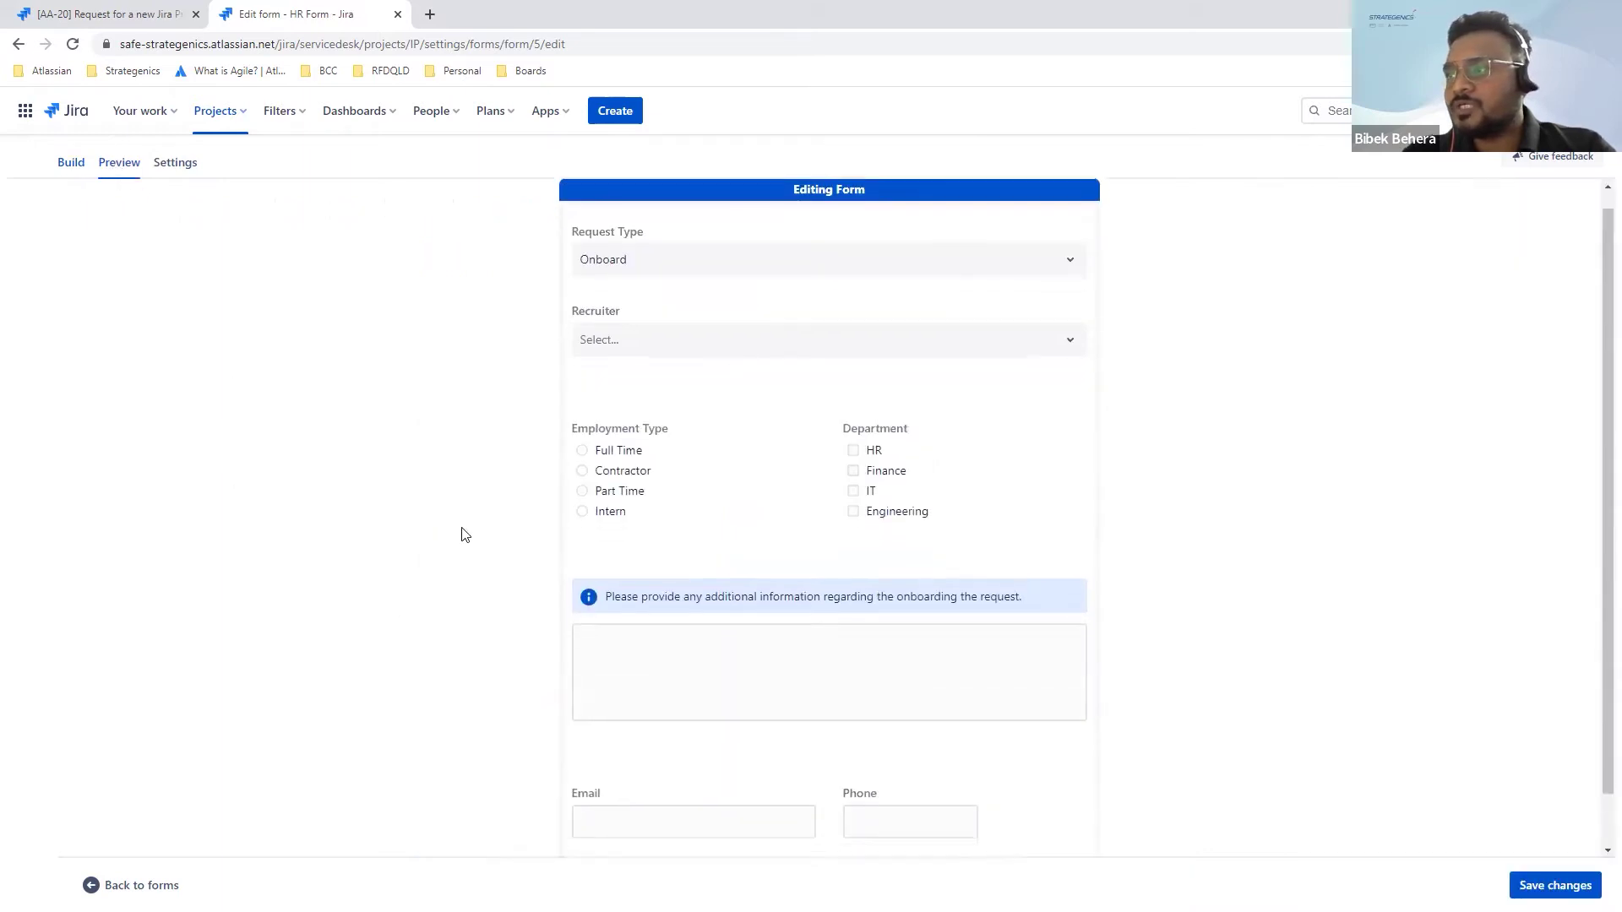
scroll(461, 532, "up", 2)
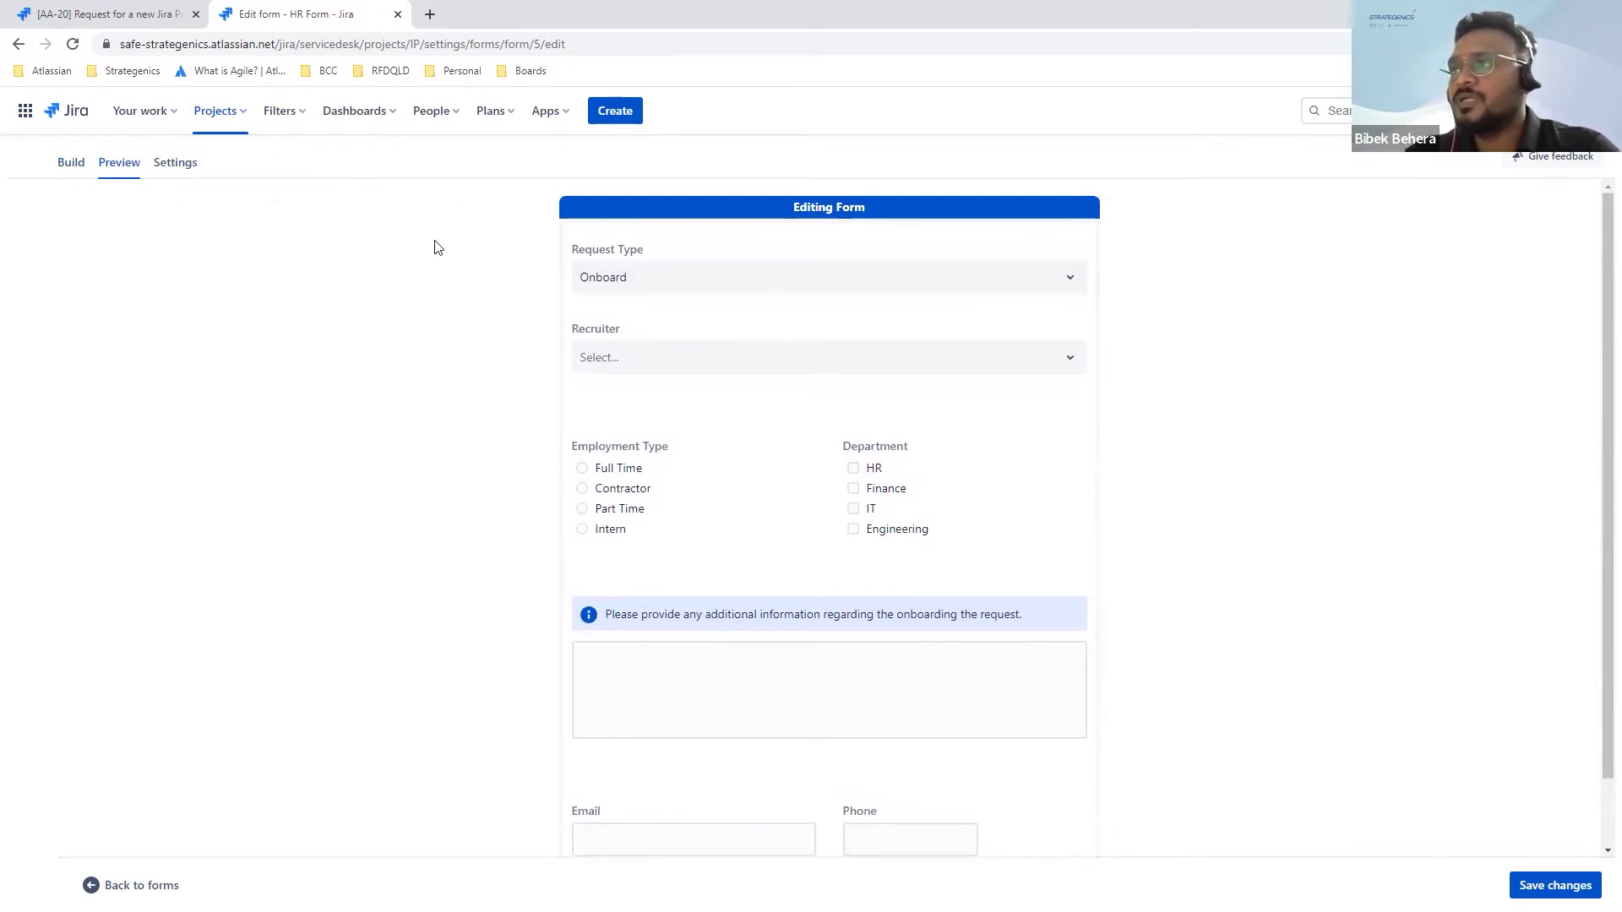
left_click(682, 283)
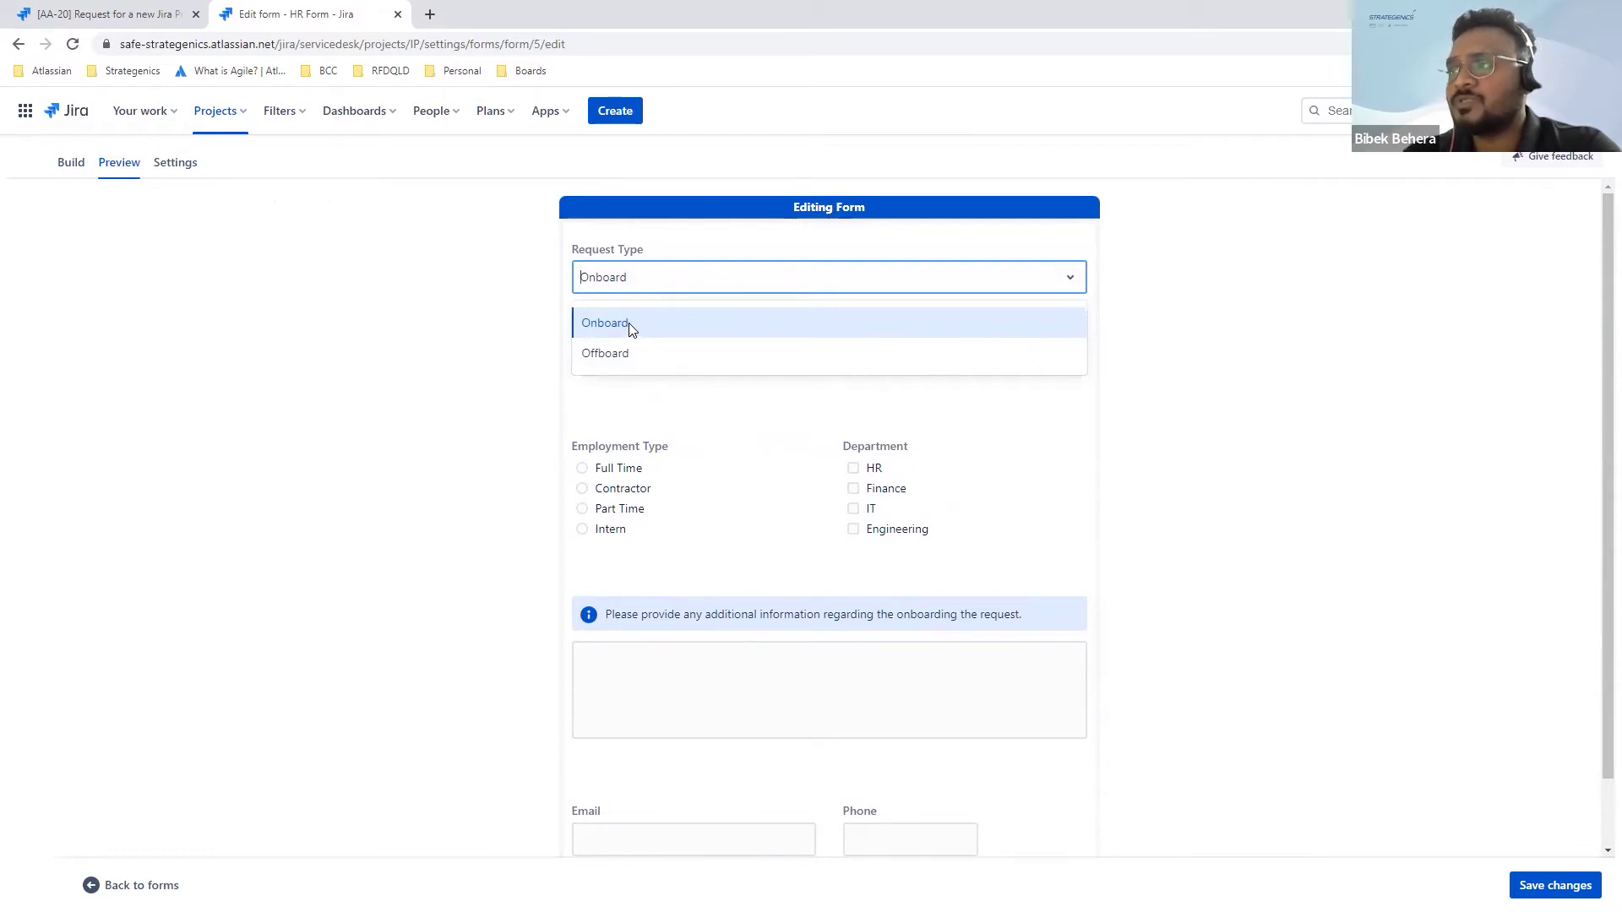
left_click(631, 329)
scroll(629, 402, "down", 2)
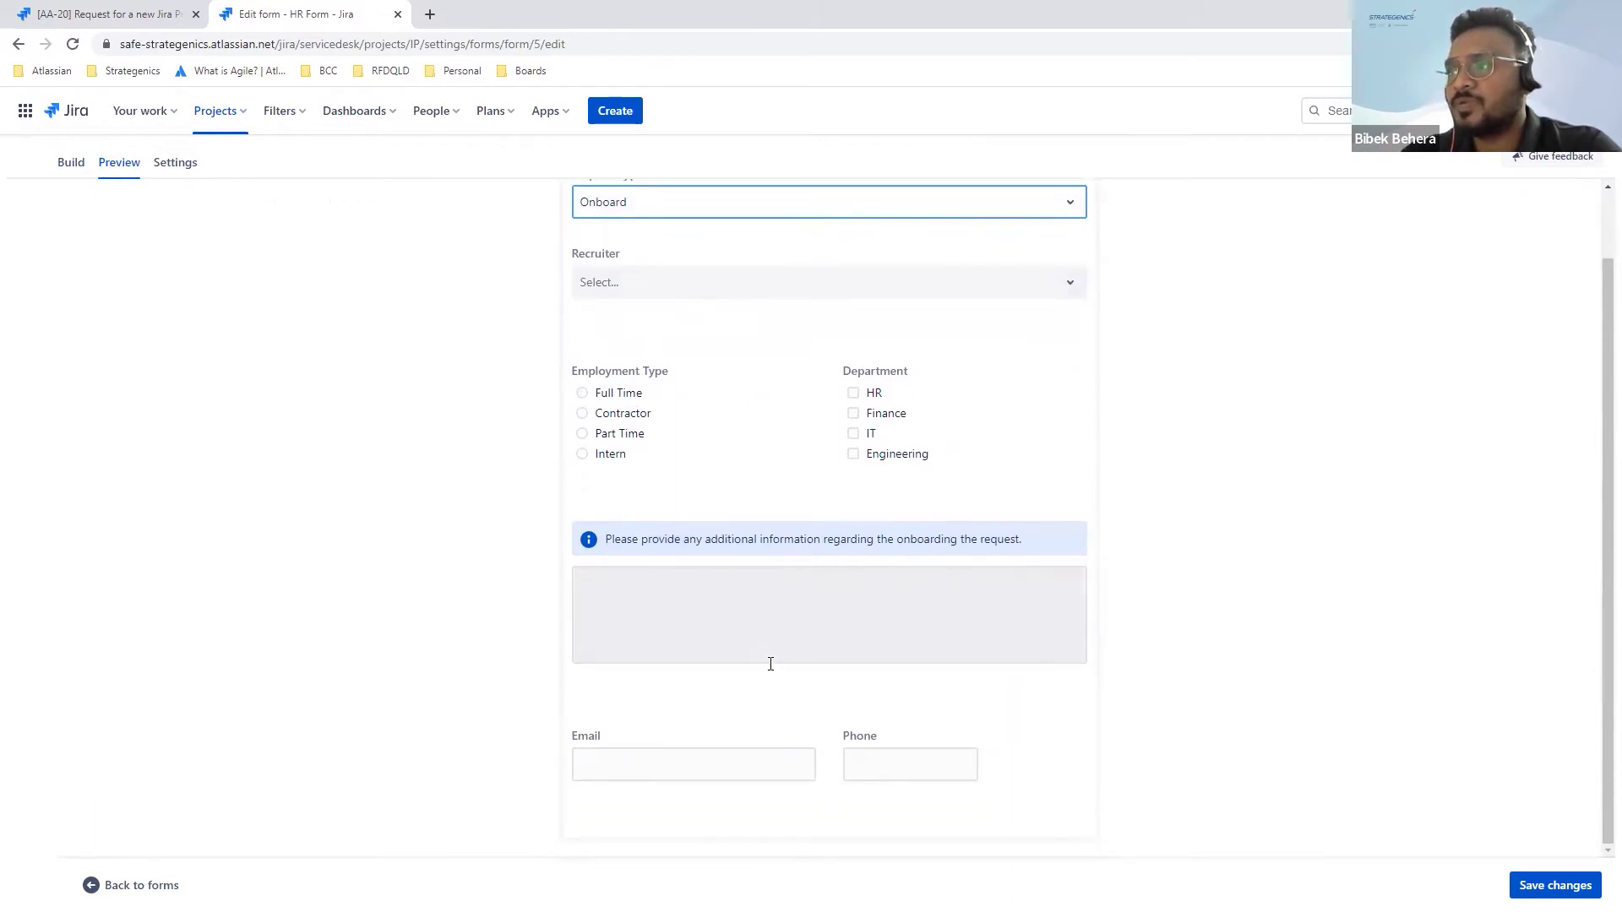
scroll(798, 304, "up", 2)
Step: Switch the preview to Offboard to show Last Working Day, Reporting Manager and Exit checklist
left_click(779, 274)
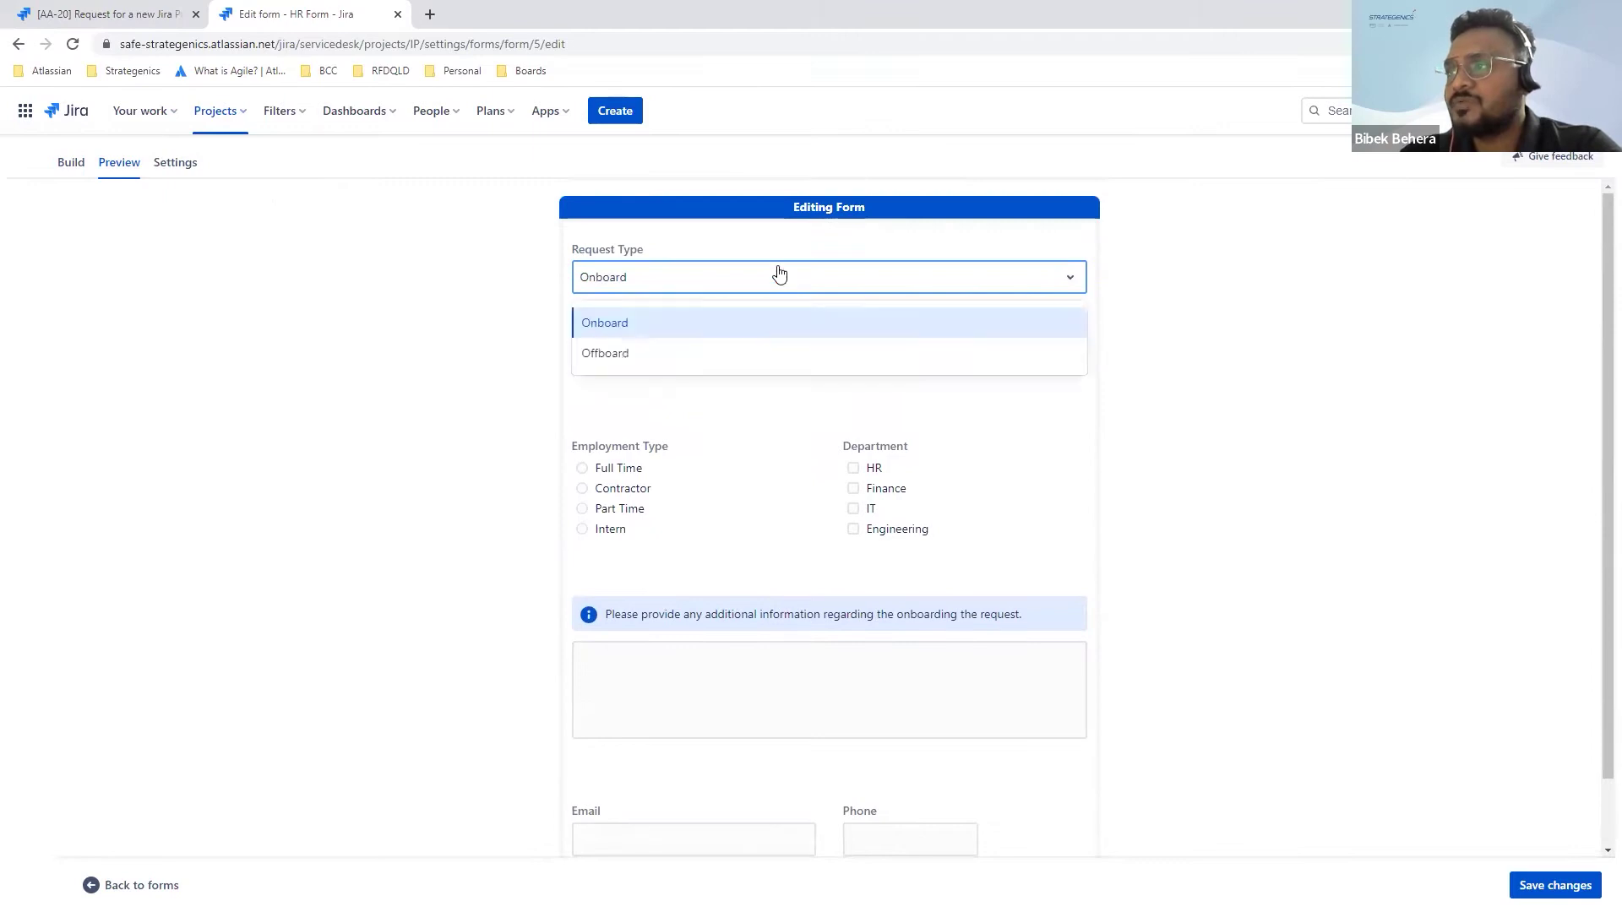
left_click(706, 353)
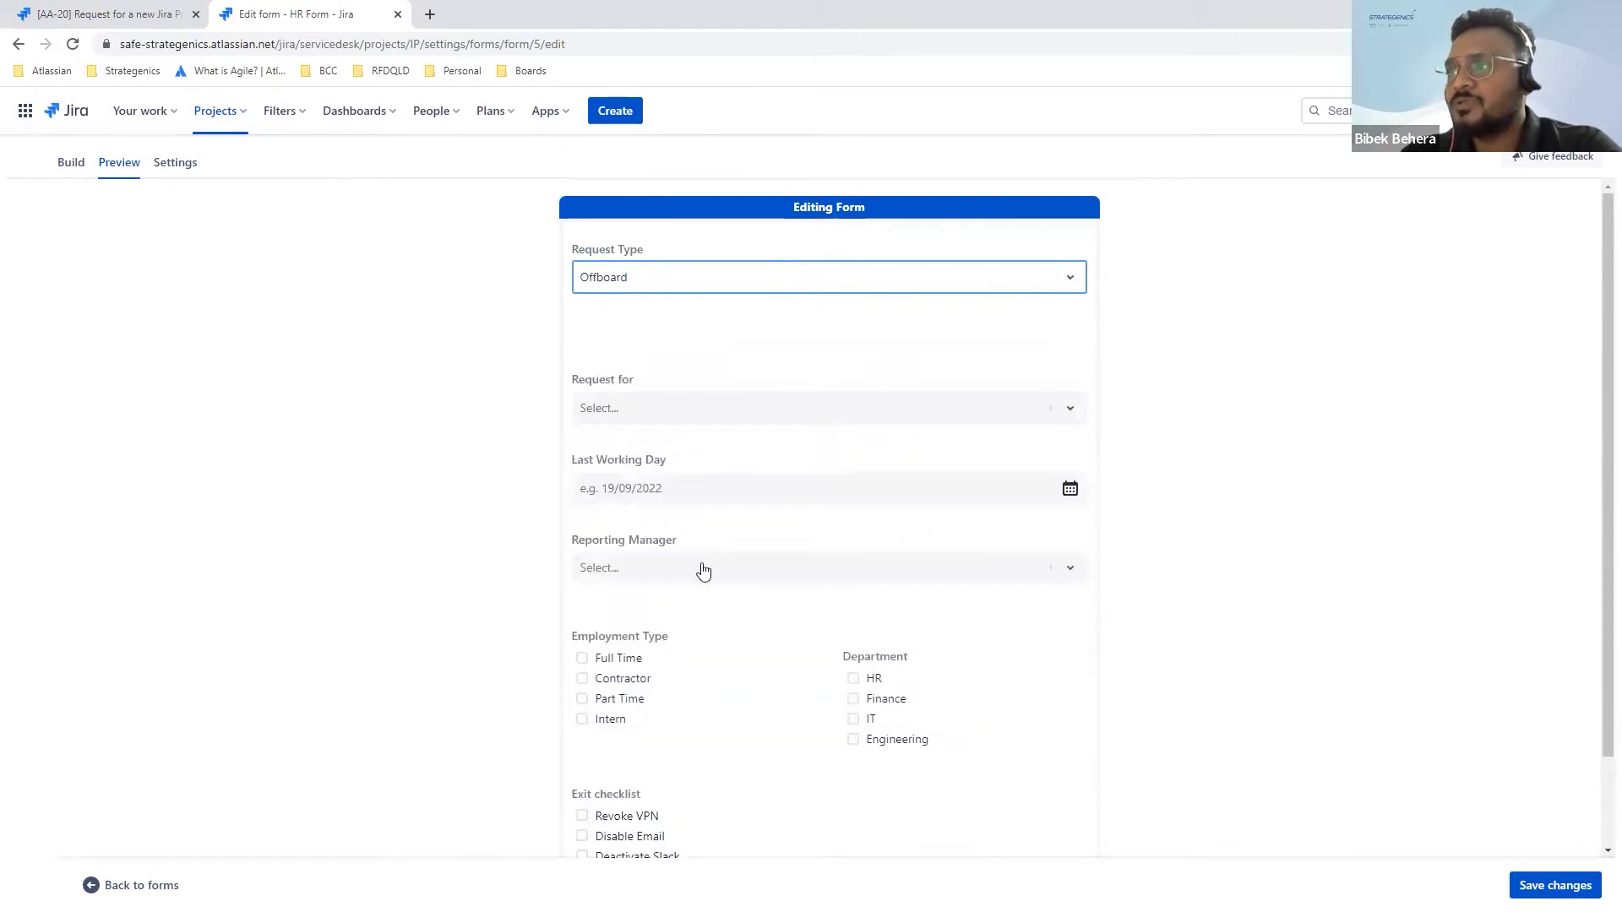
scroll(701, 571, "down", 3)
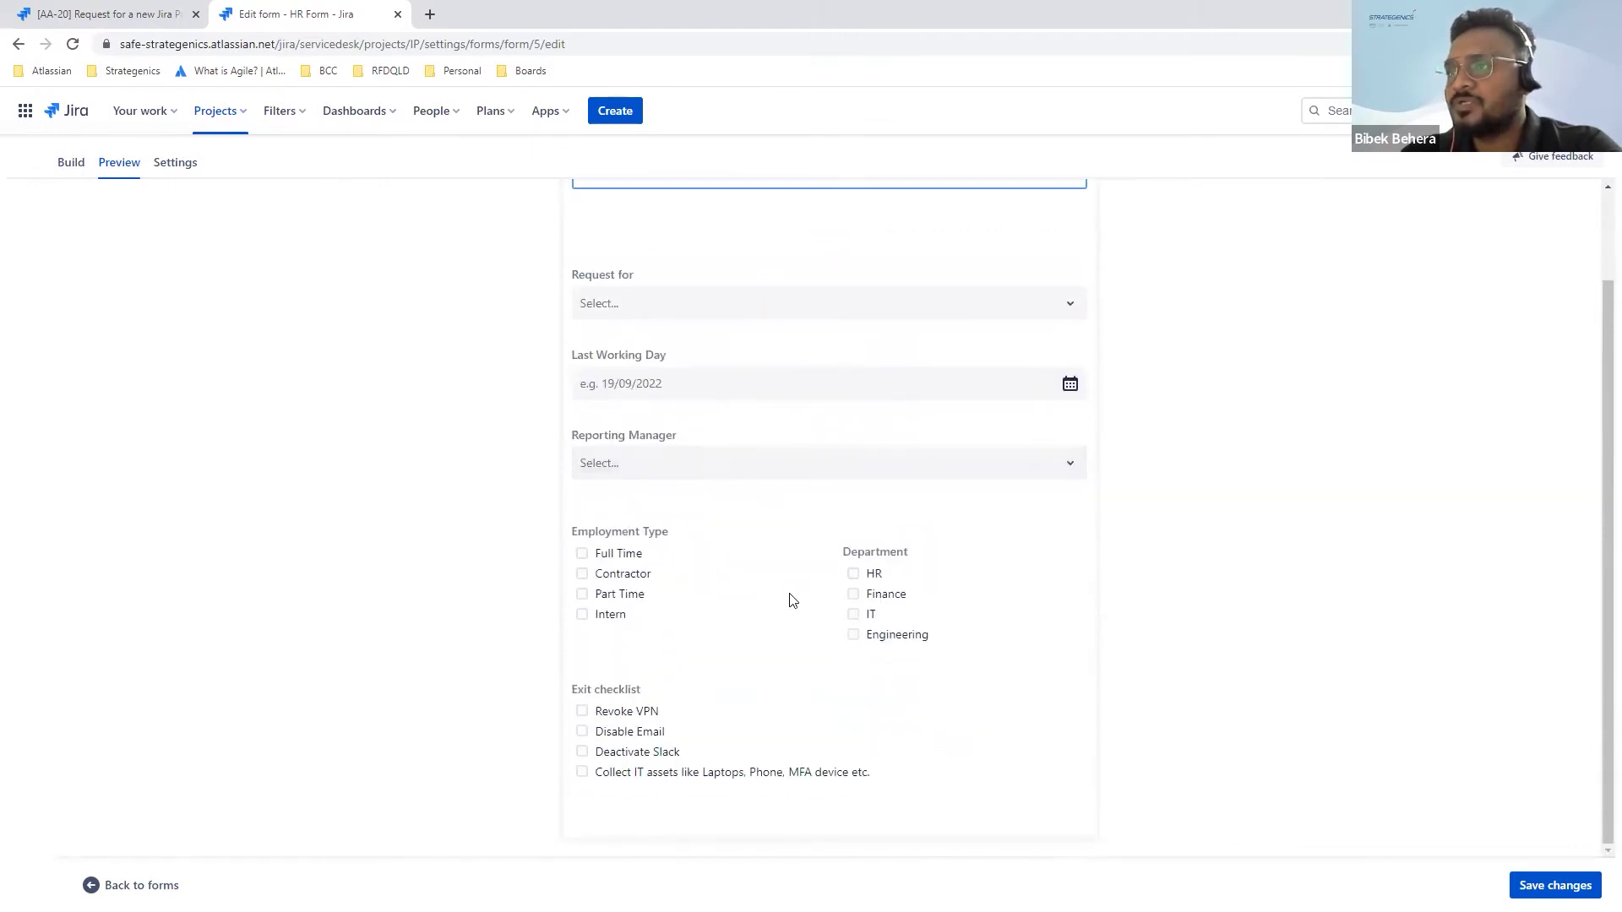
scroll(793, 600, "up", 3)
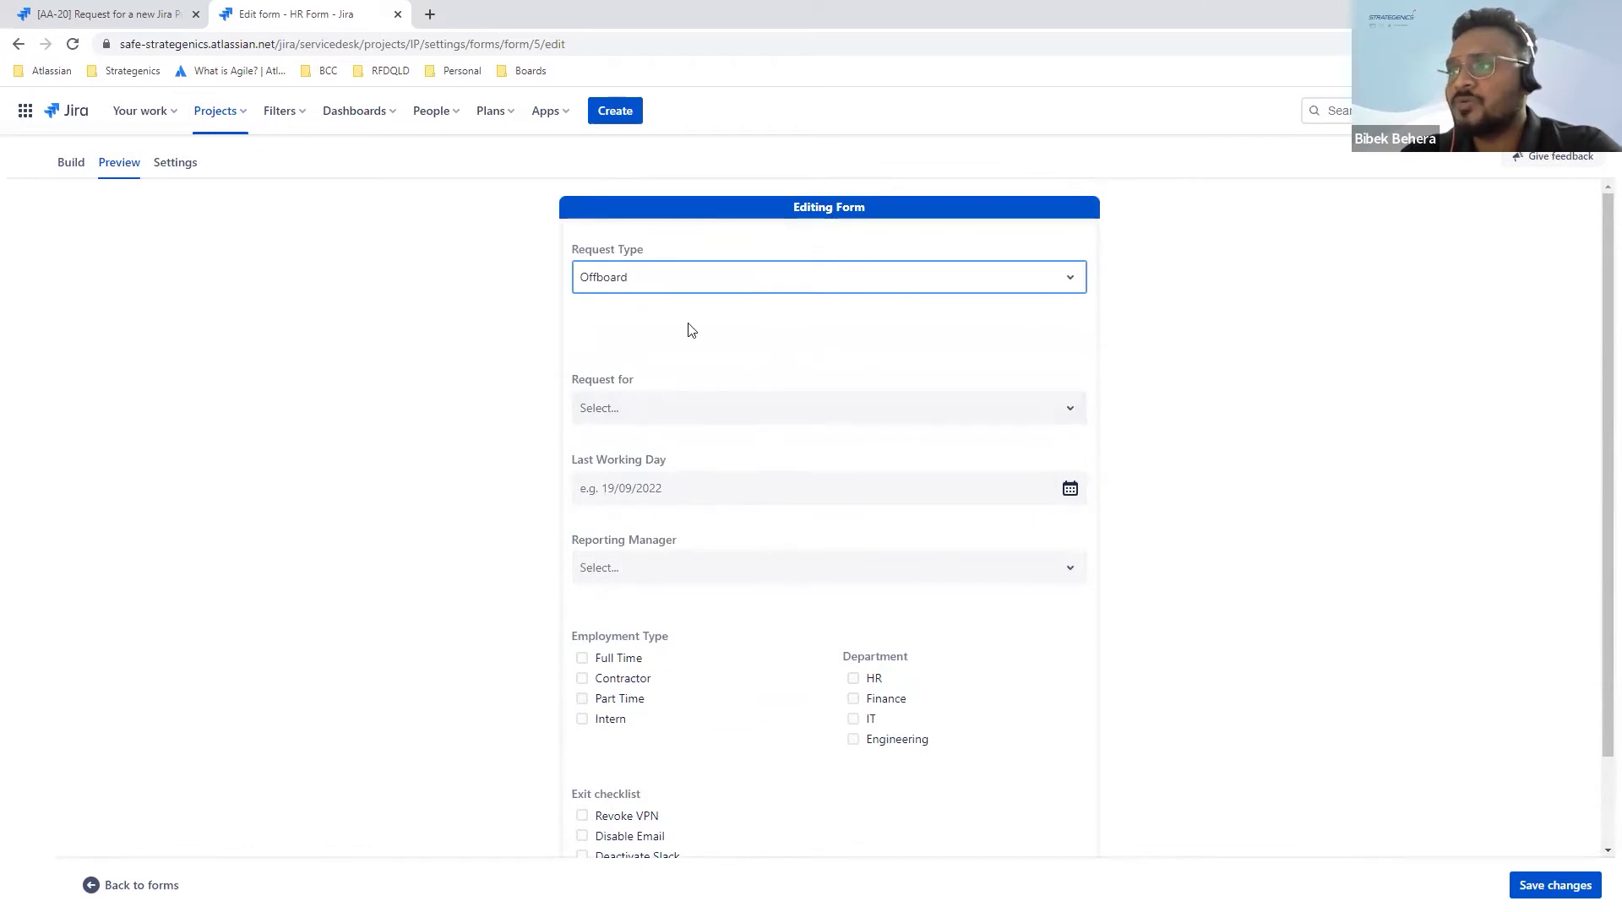
Step: In Build, check the Onboard section shows only when Request Type is Onboard
left_click(71, 164)
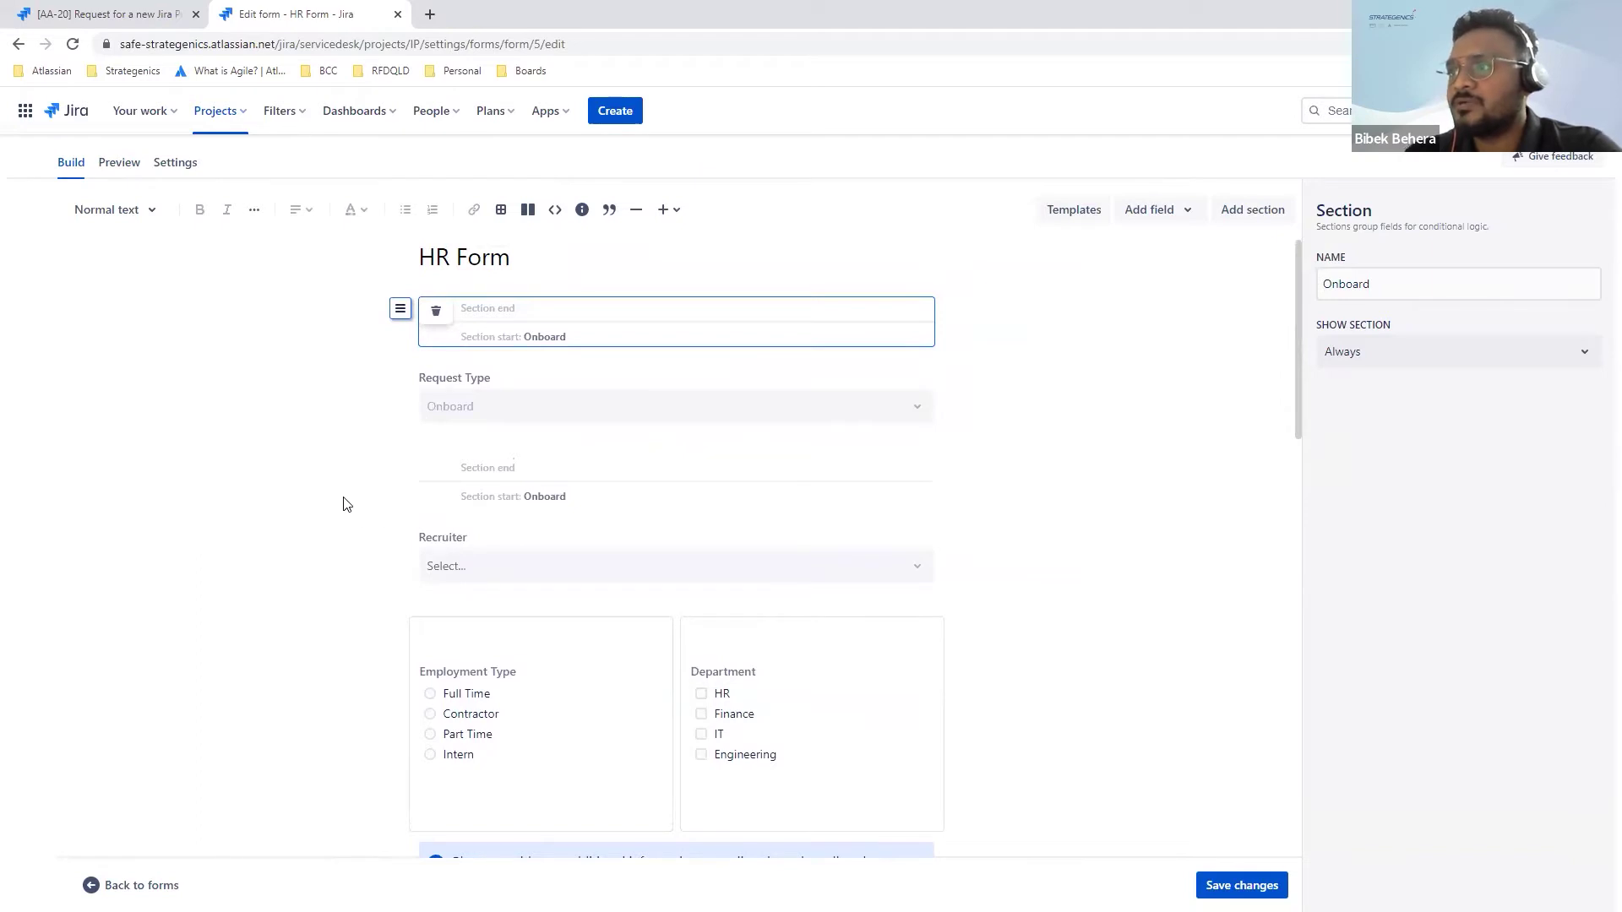
left_click(614, 496)
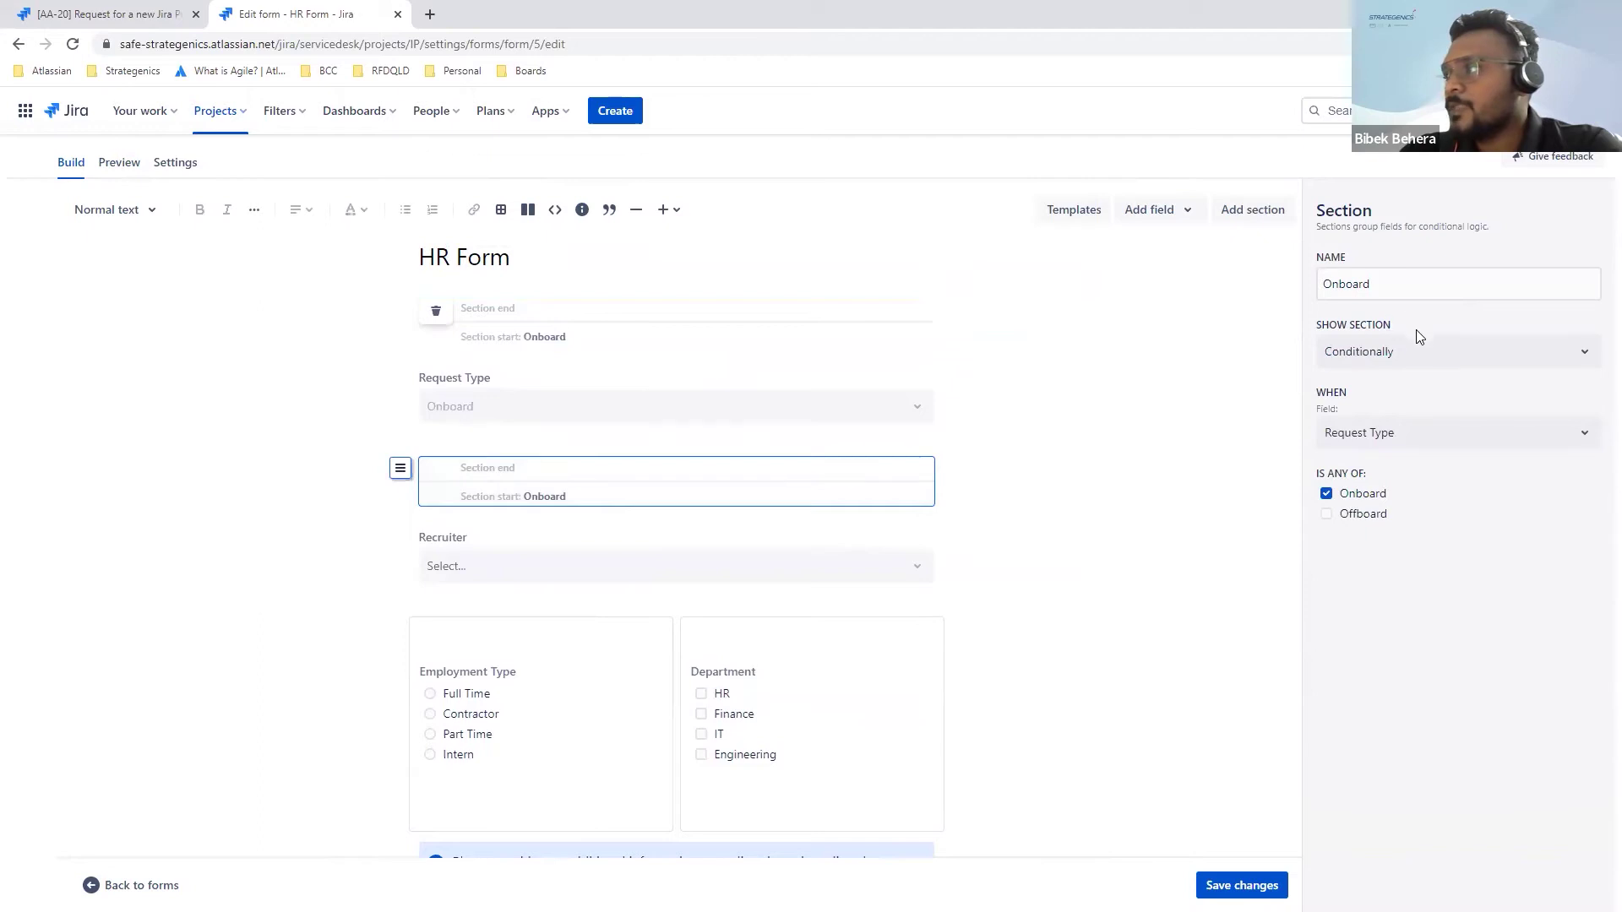
left_click(1455, 349)
left_click(1232, 467)
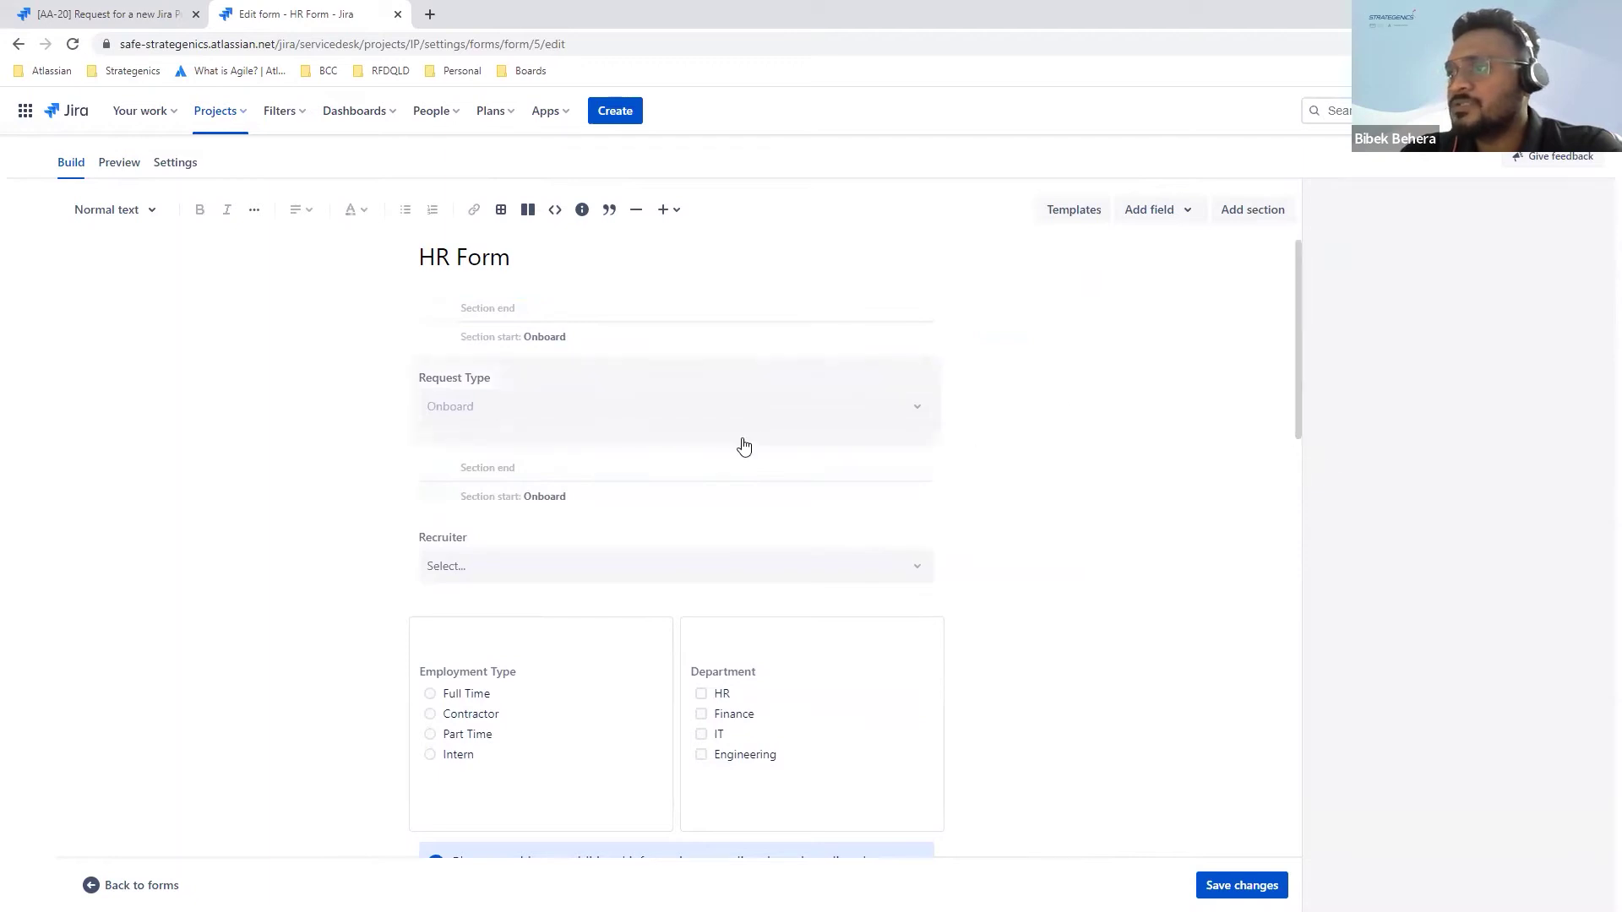
left_click(724, 488)
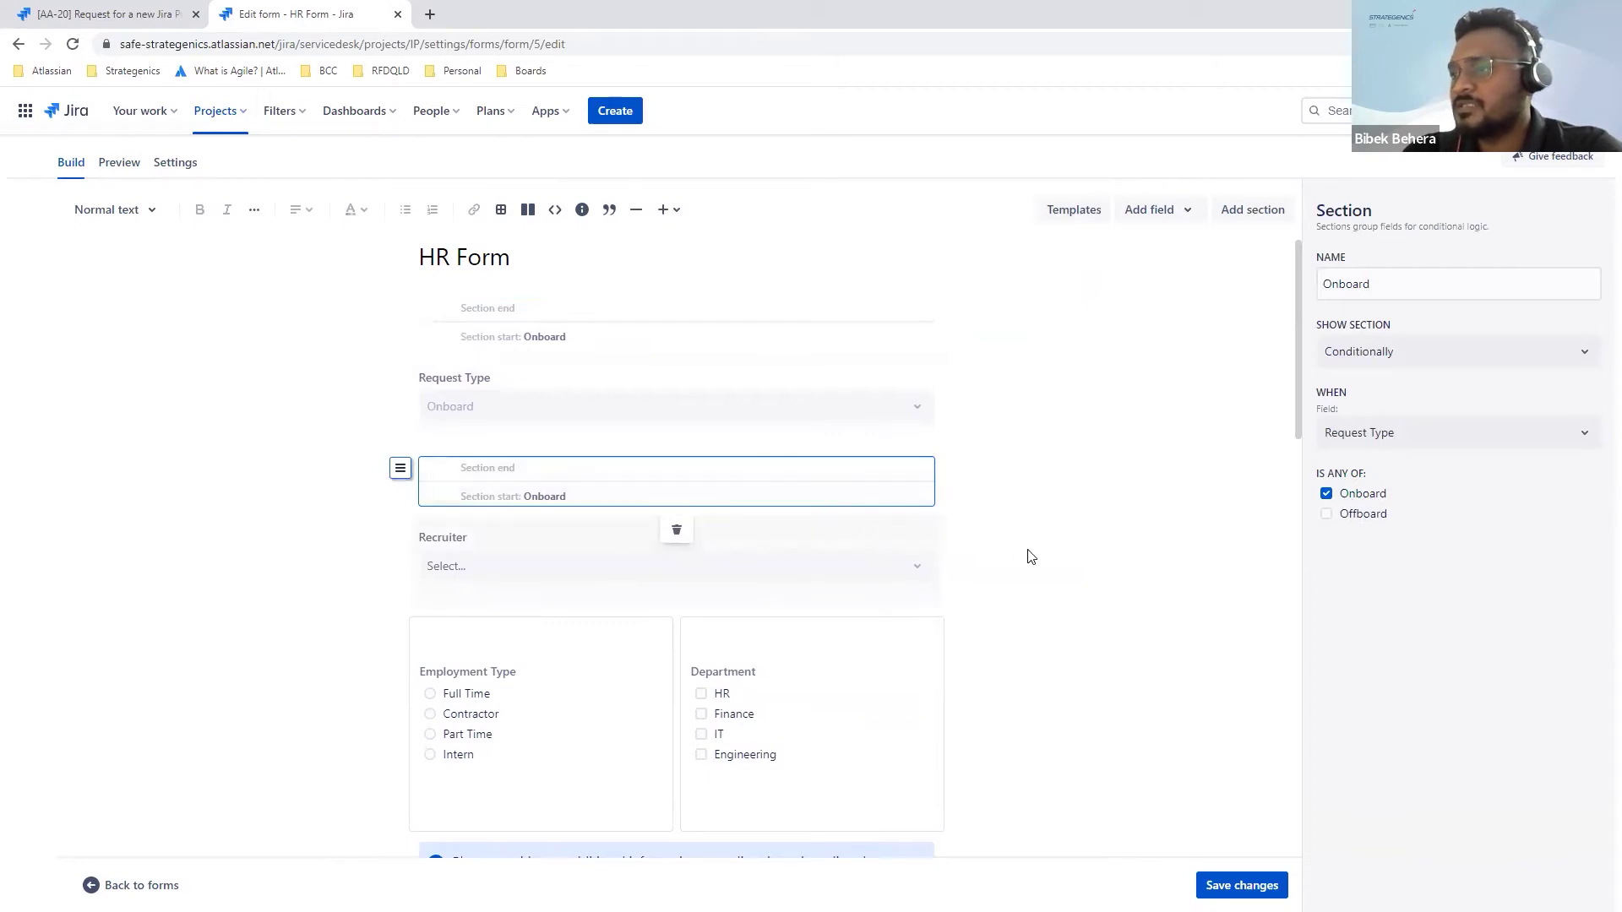
scroll(1030, 557, "down", 1)
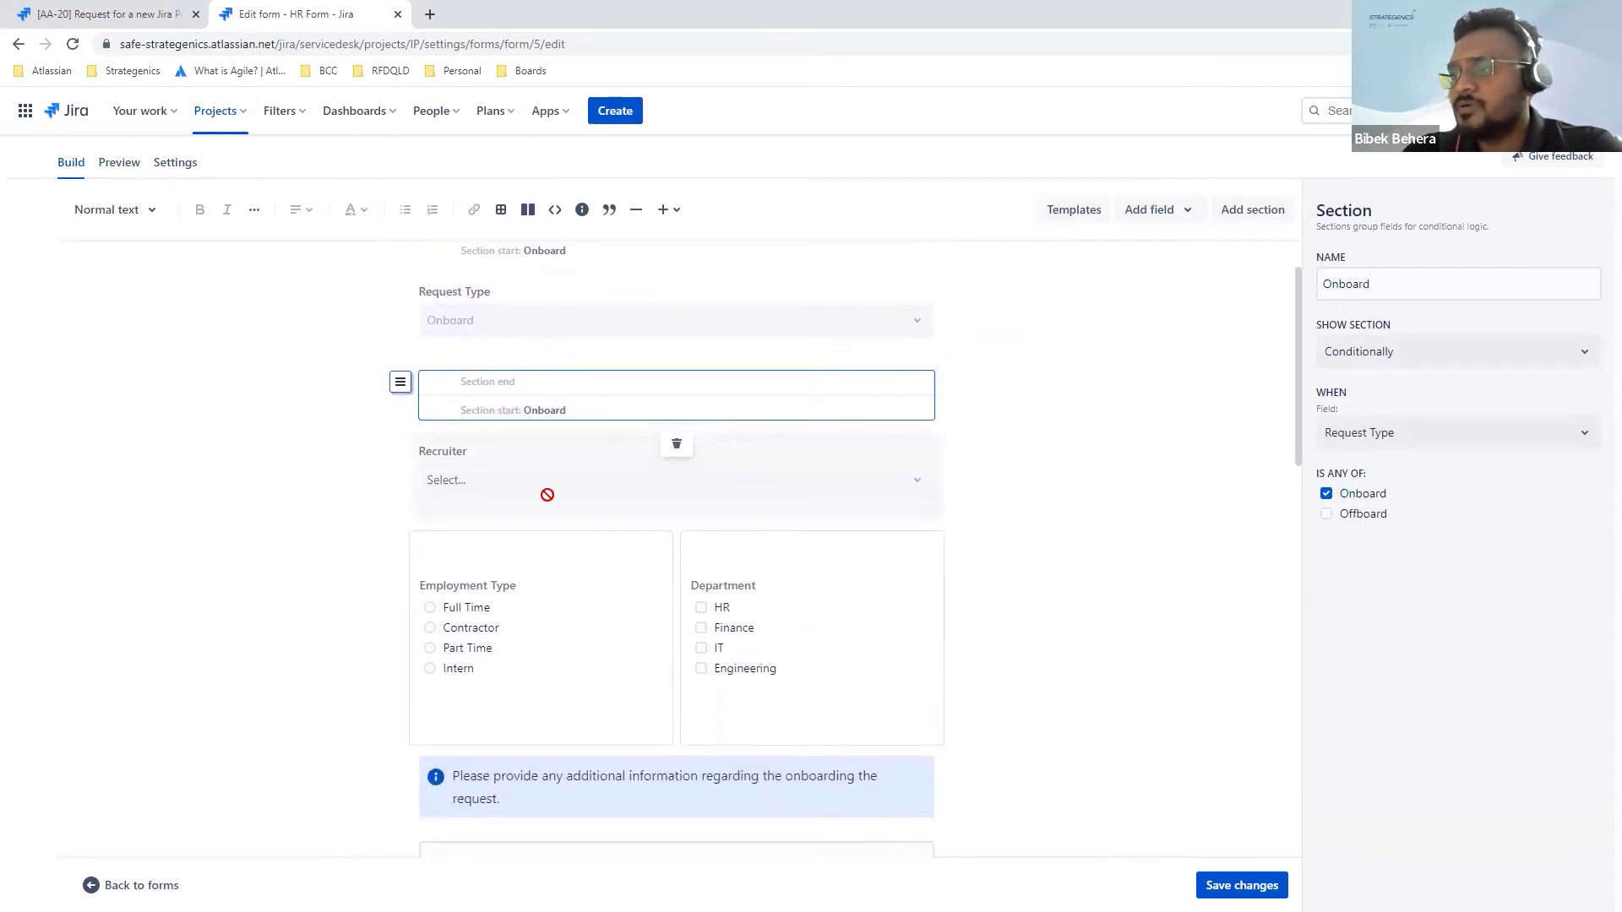
scroll(743, 486, "down", 3)
scroll(744, 492, "down", 5)
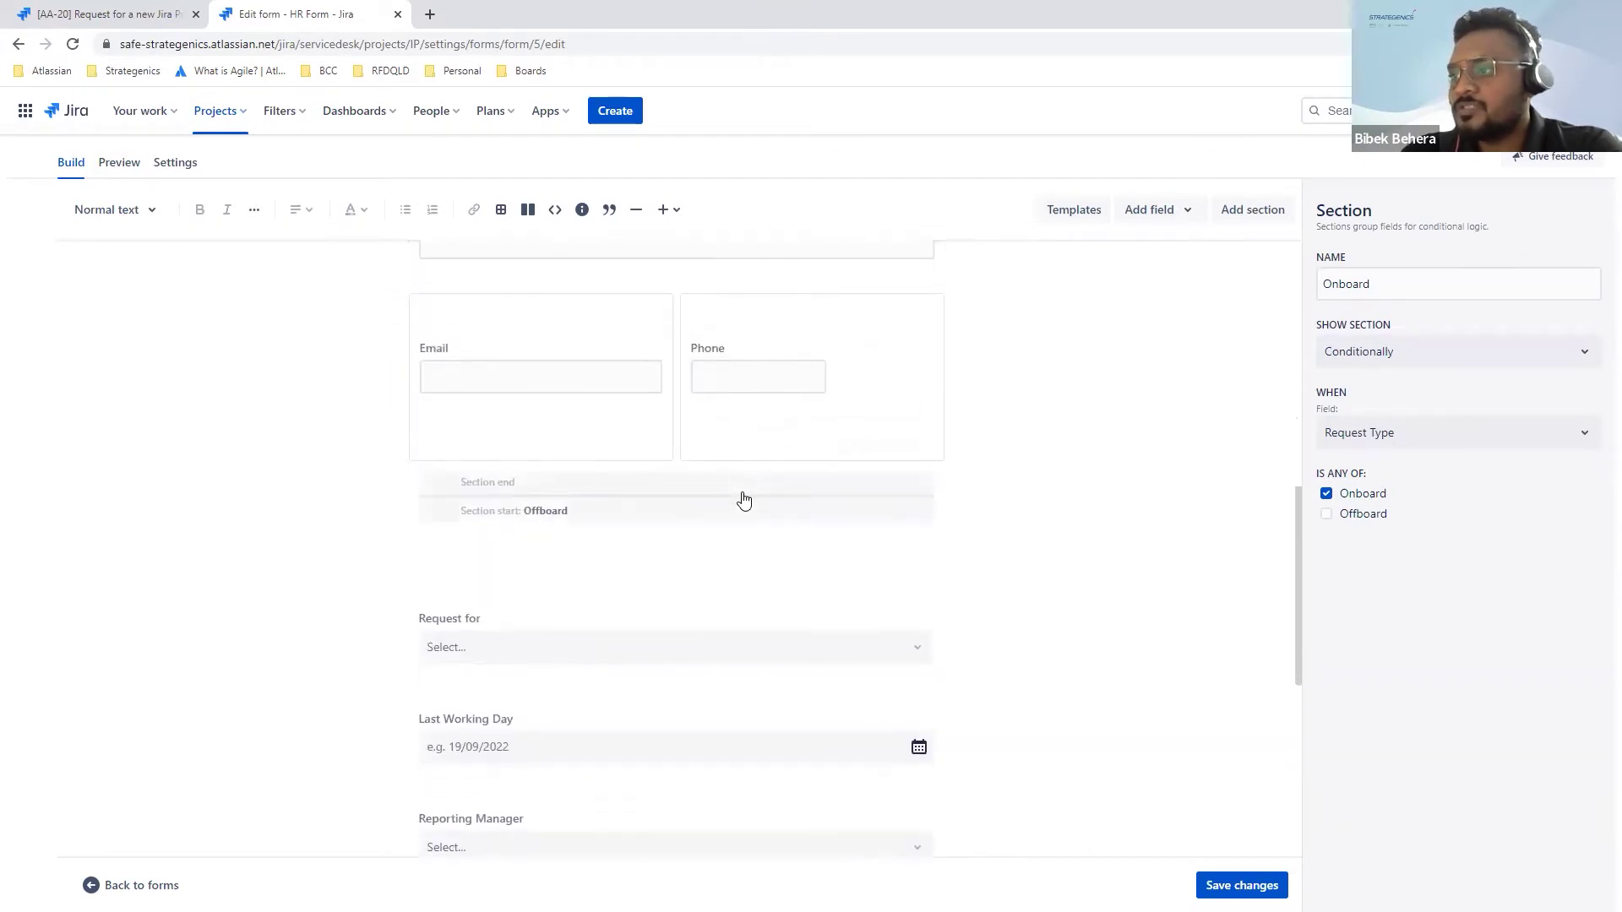
Step: Review the Offboard section's conditional visibility, then bring up the Templates library
left_click(743, 501)
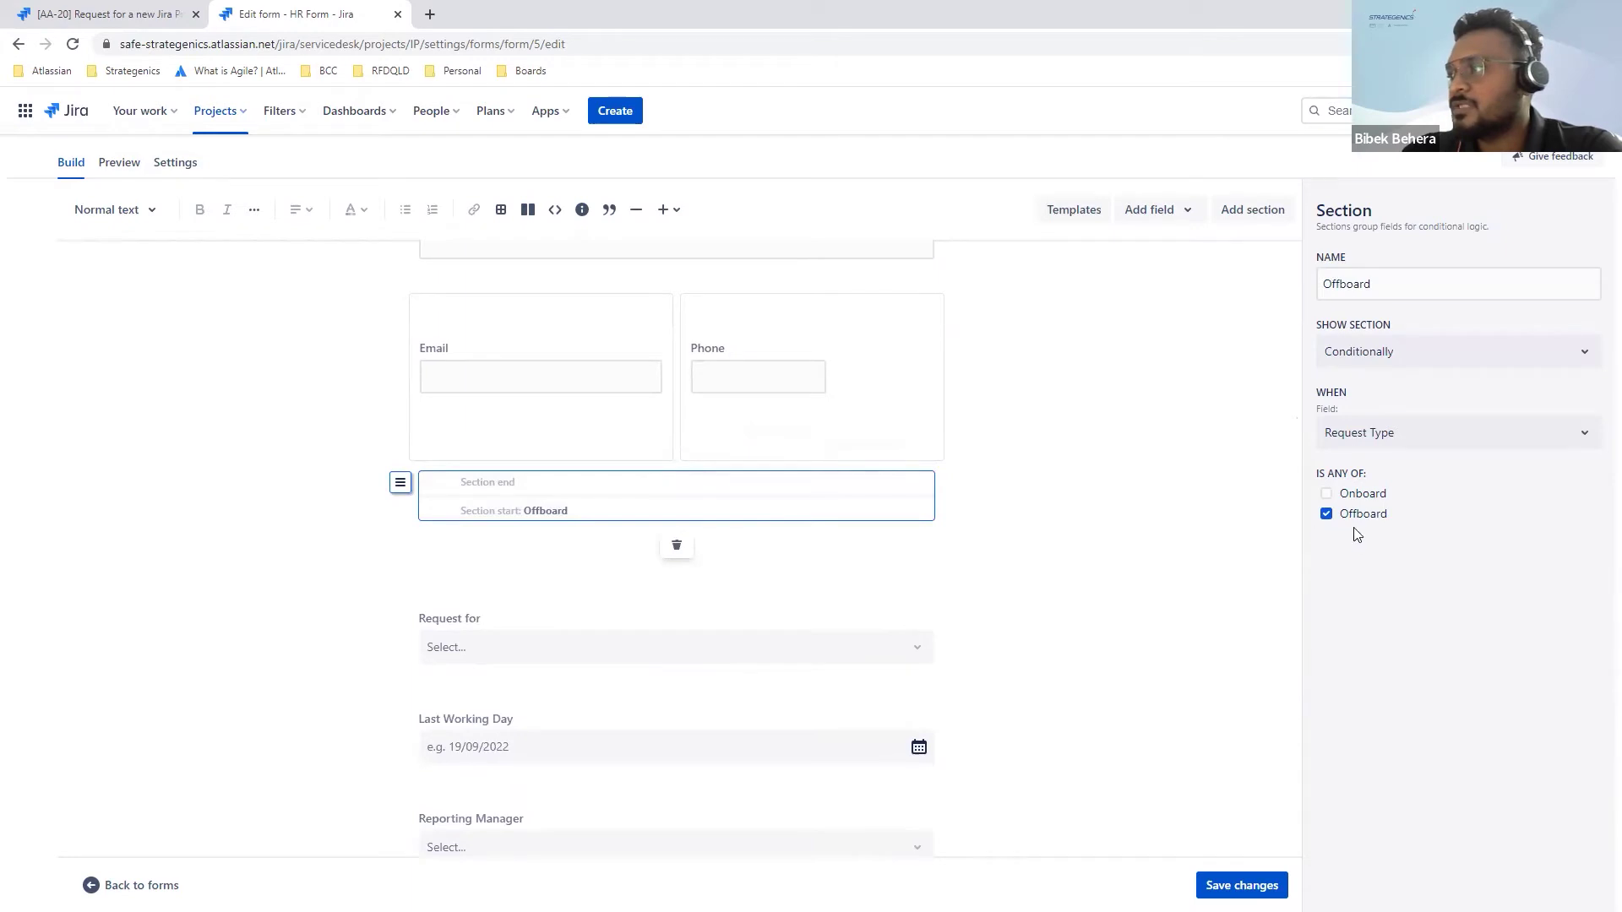
scroll(785, 544, "up", 10)
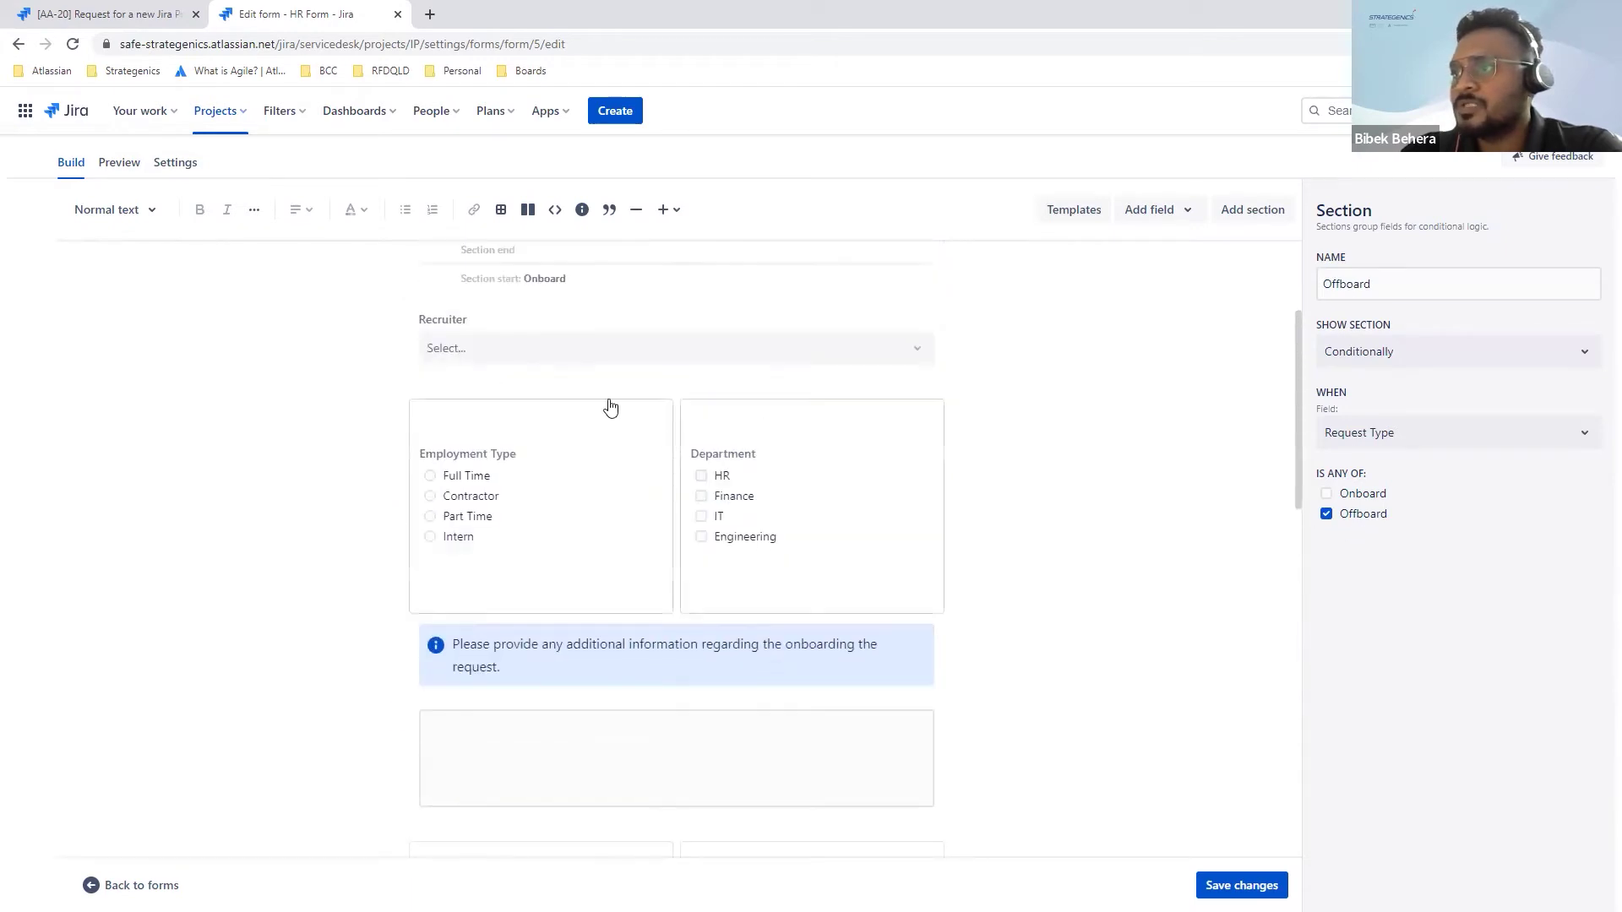
scroll(566, 601, "down", 8)
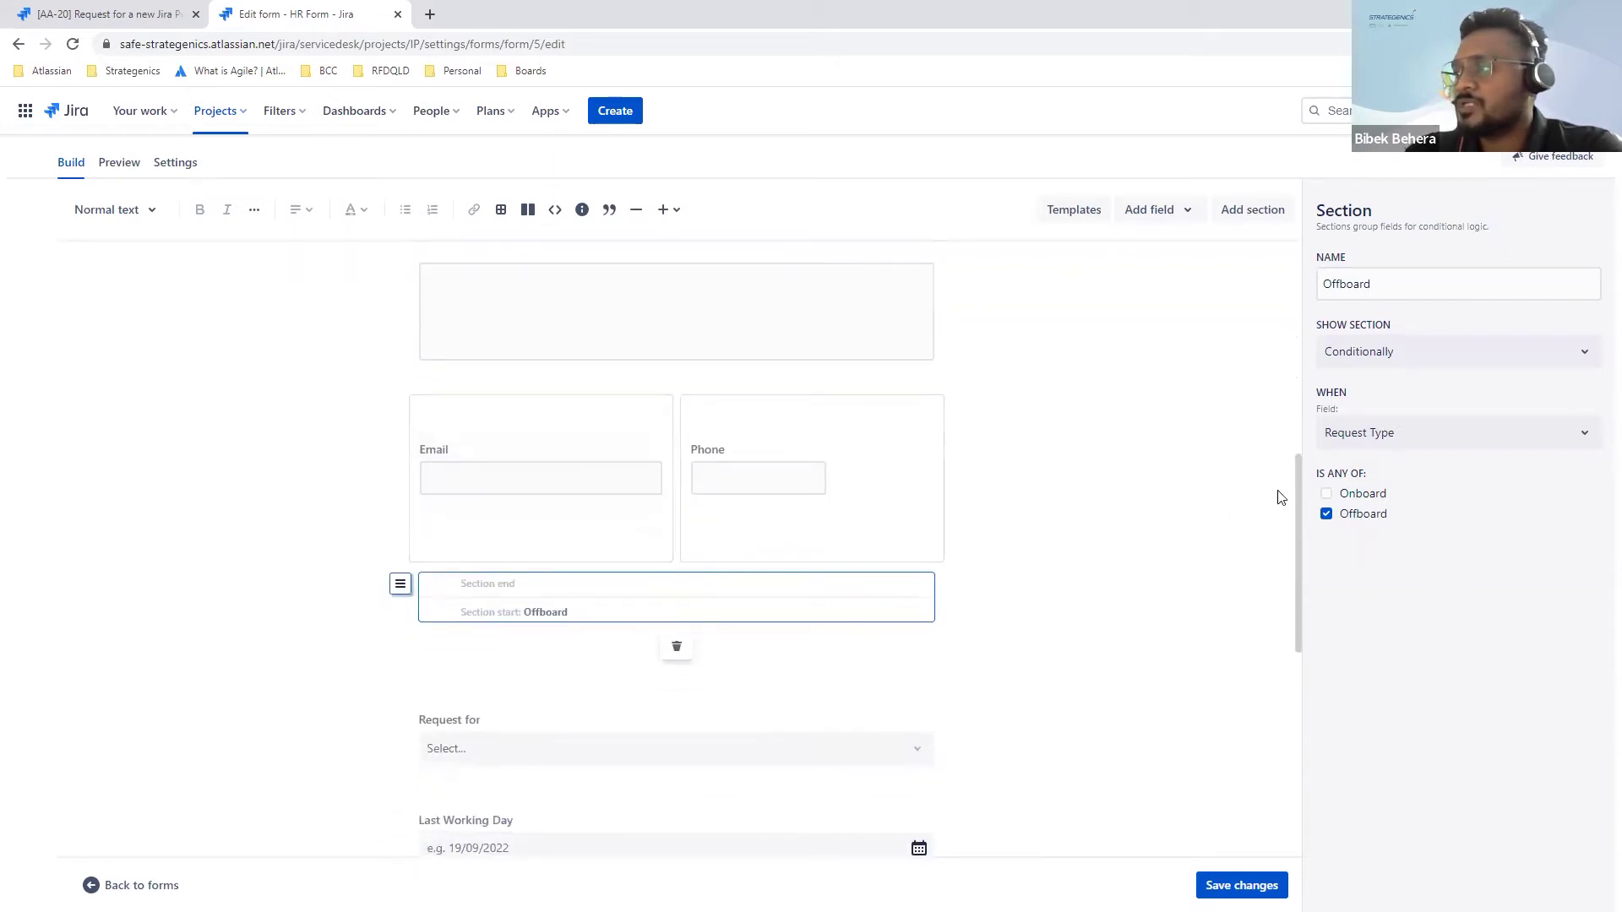
scroll(1190, 503, "down", 1)
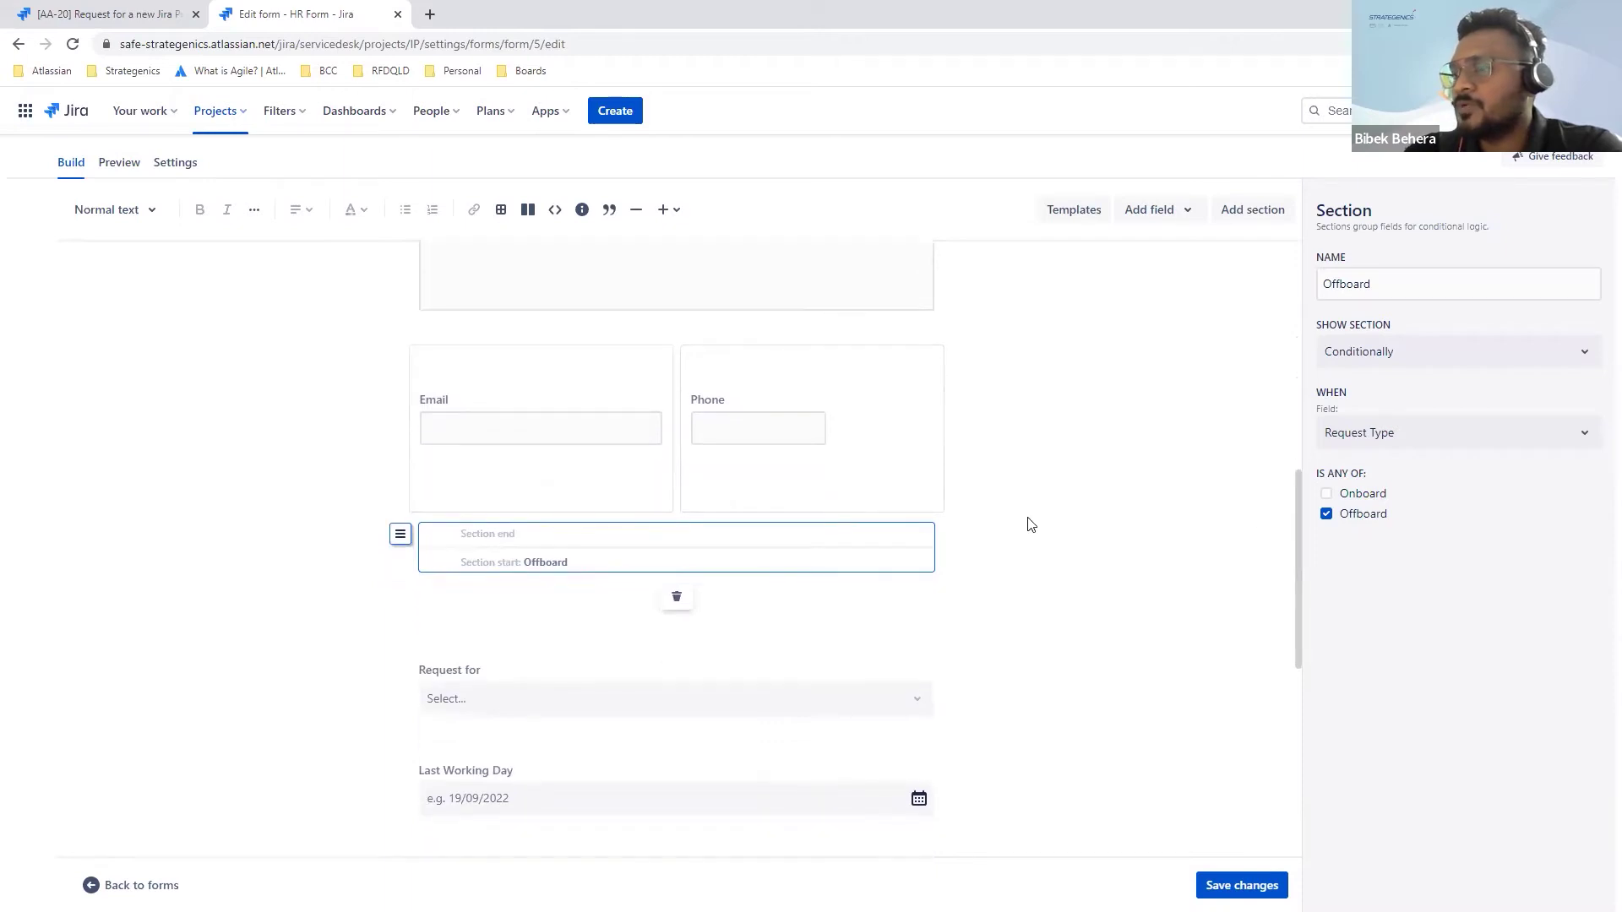
scroll(1009, 519, "up", 10)
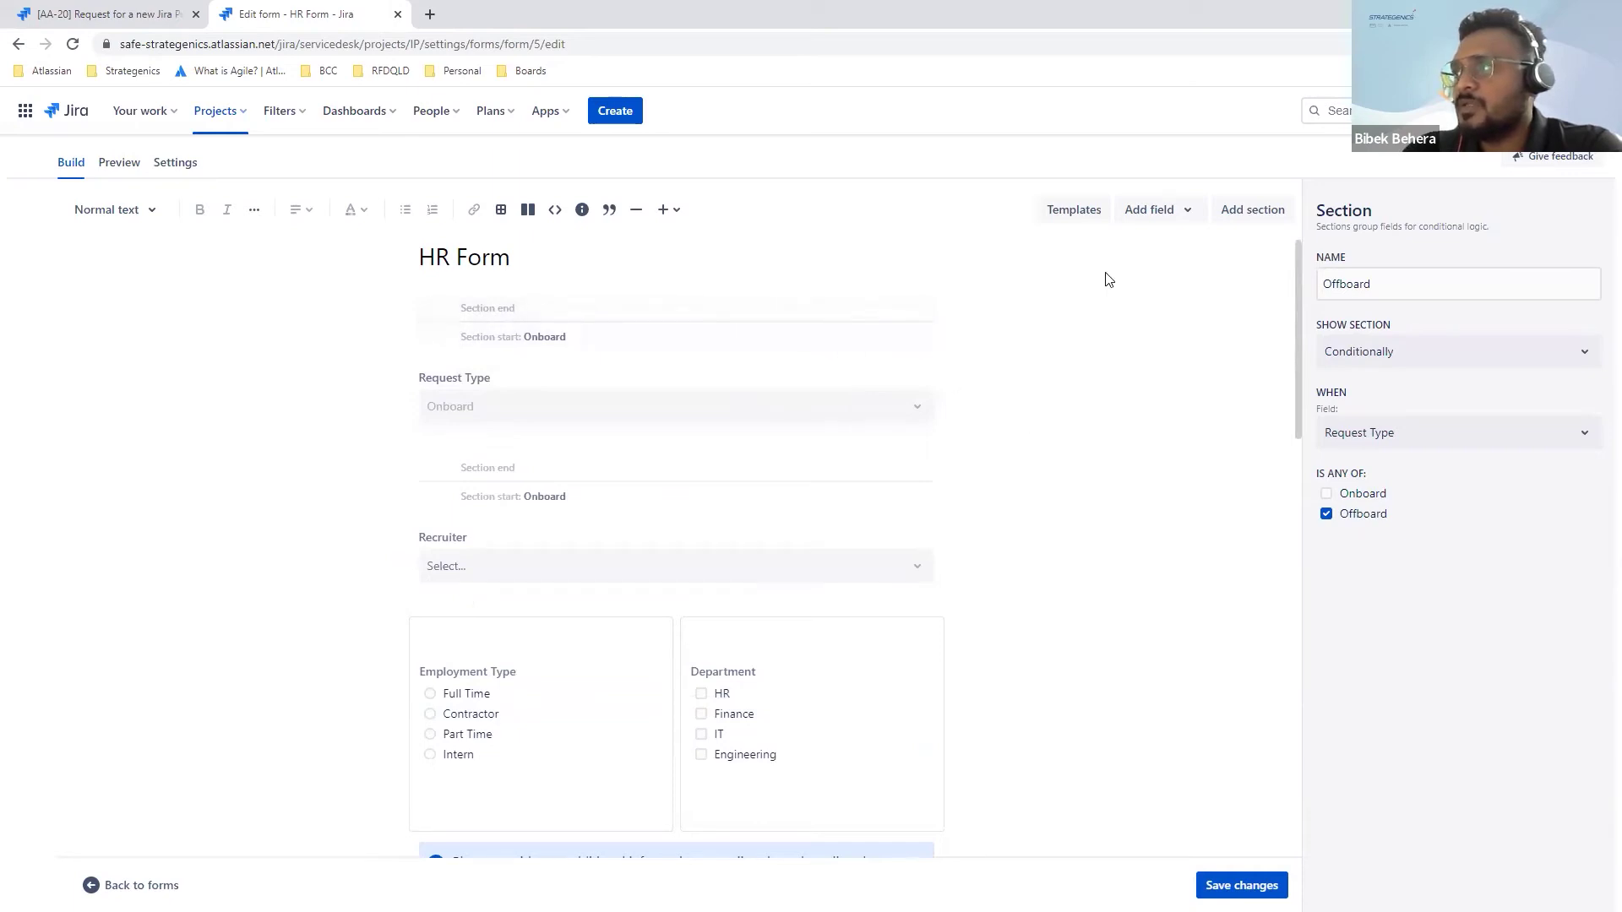
left_click(1075, 221)
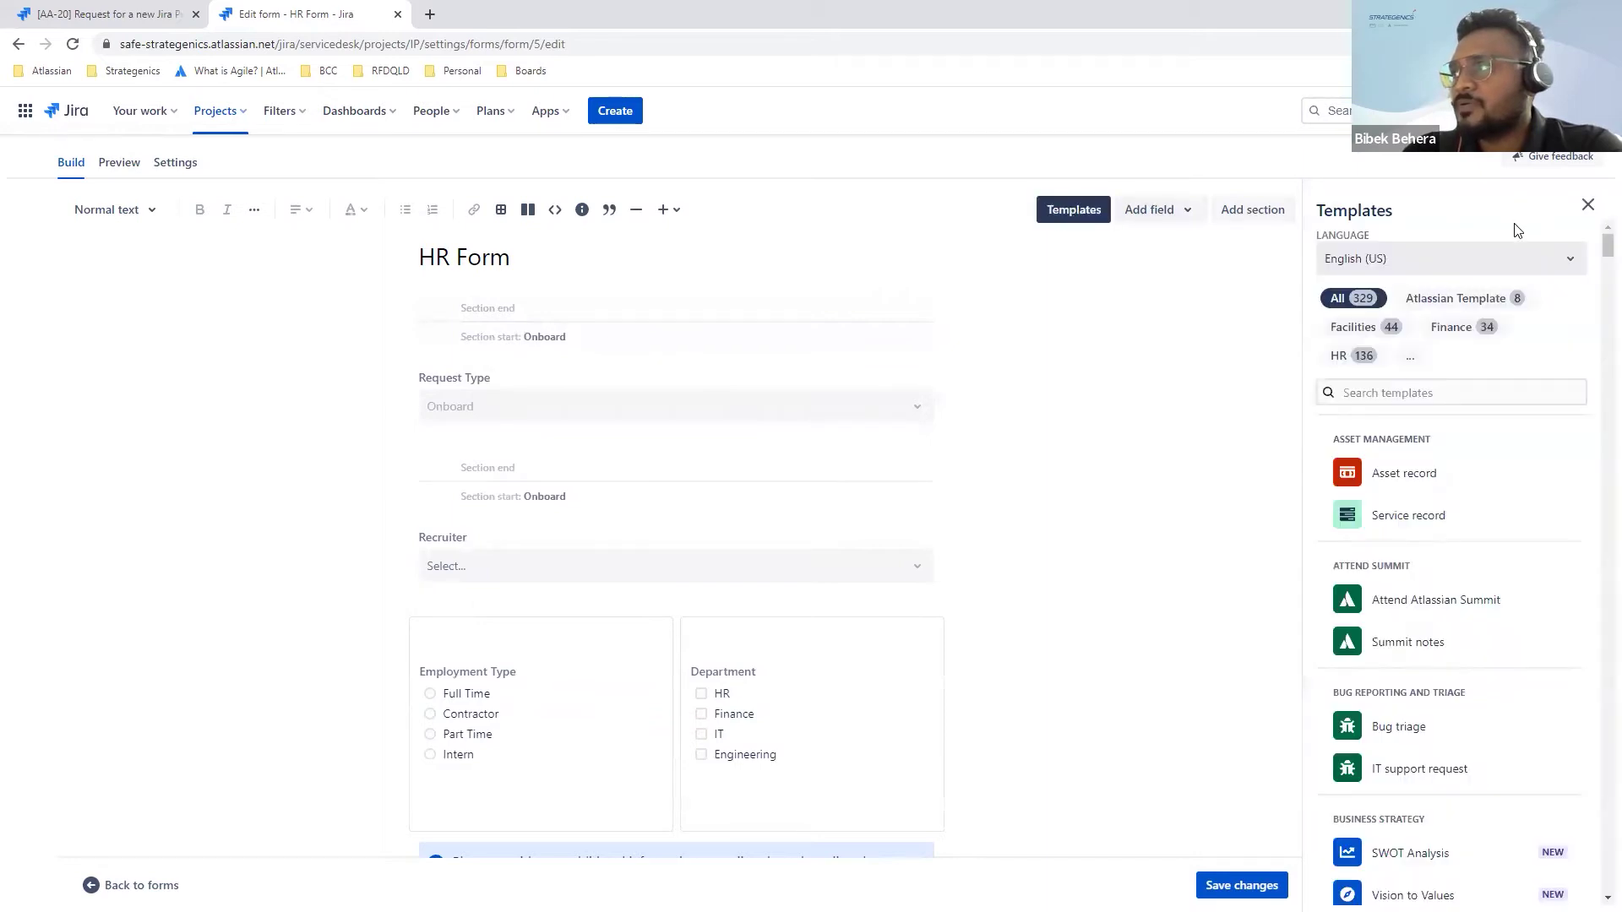
Step: Close the templates and try dragging a Short text field from Add field onto the form
left_click(1588, 206)
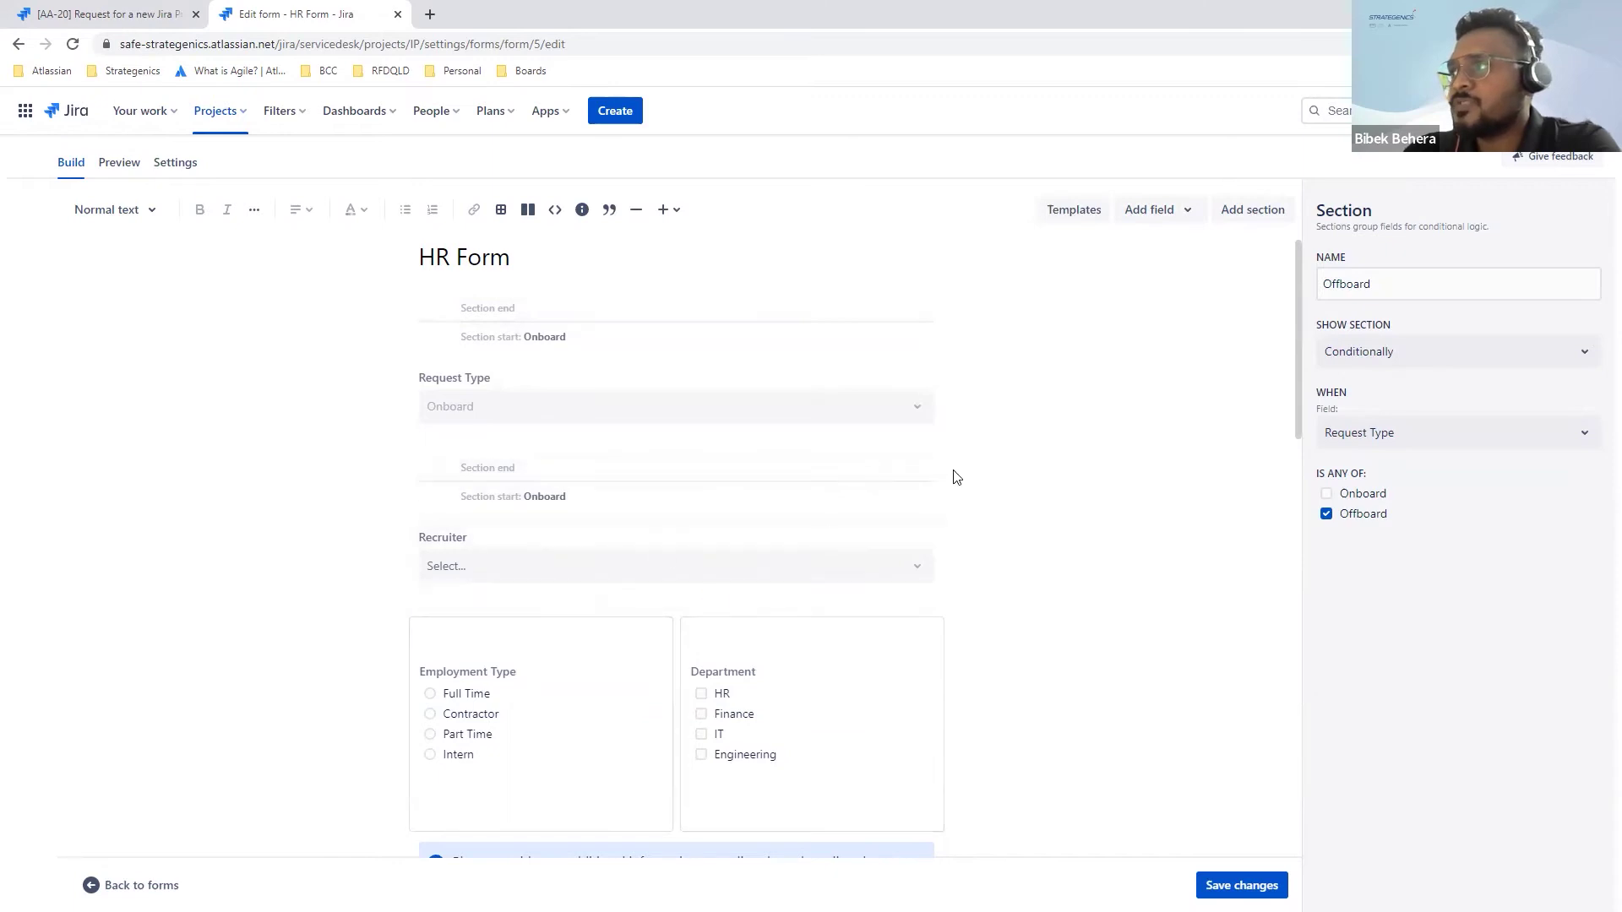
left_click(1182, 212)
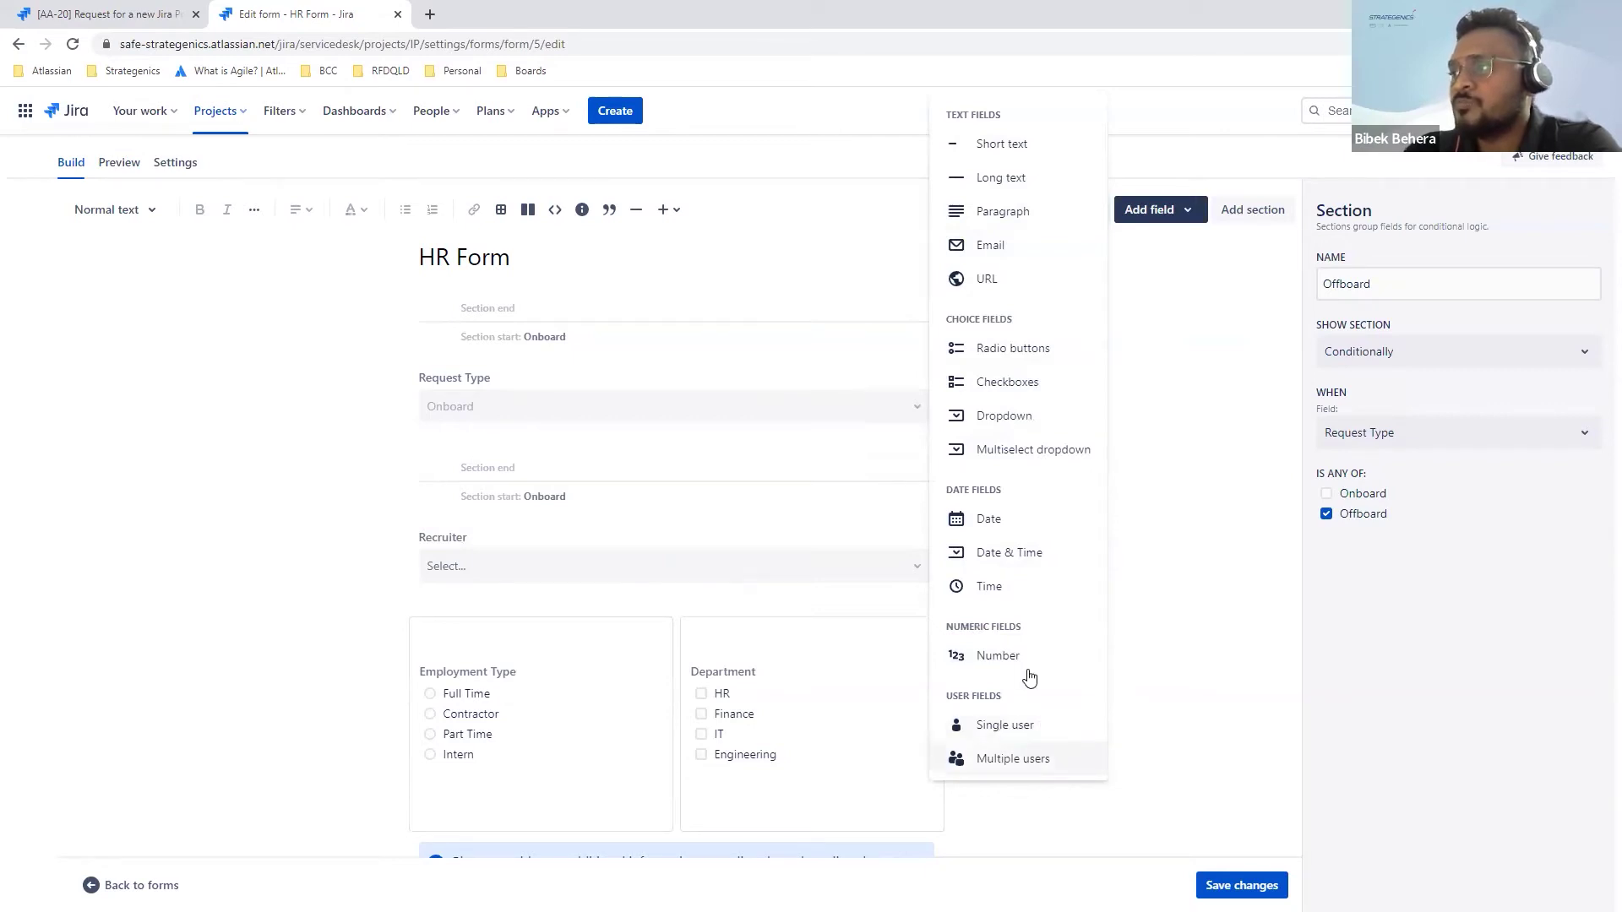
left_click_drag(1018, 147, 363, 522)
Step: Open the Department field's settings and view its Default answer choices without picking one
left_click(313, 523)
scroll(372, 523, "down", 2)
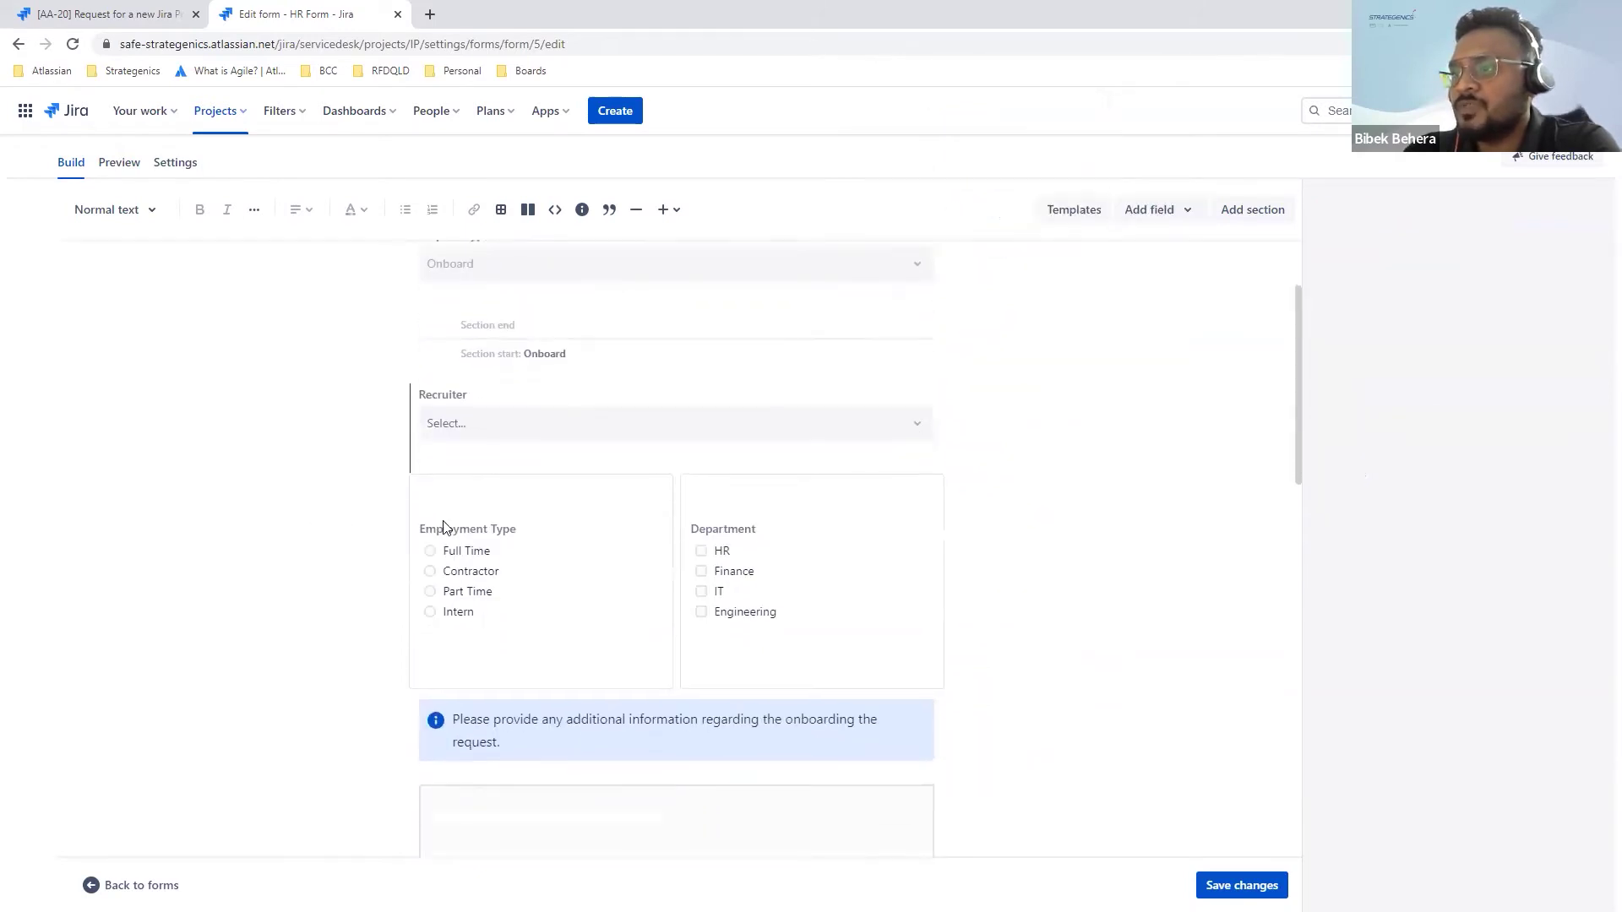
left_click(550, 572)
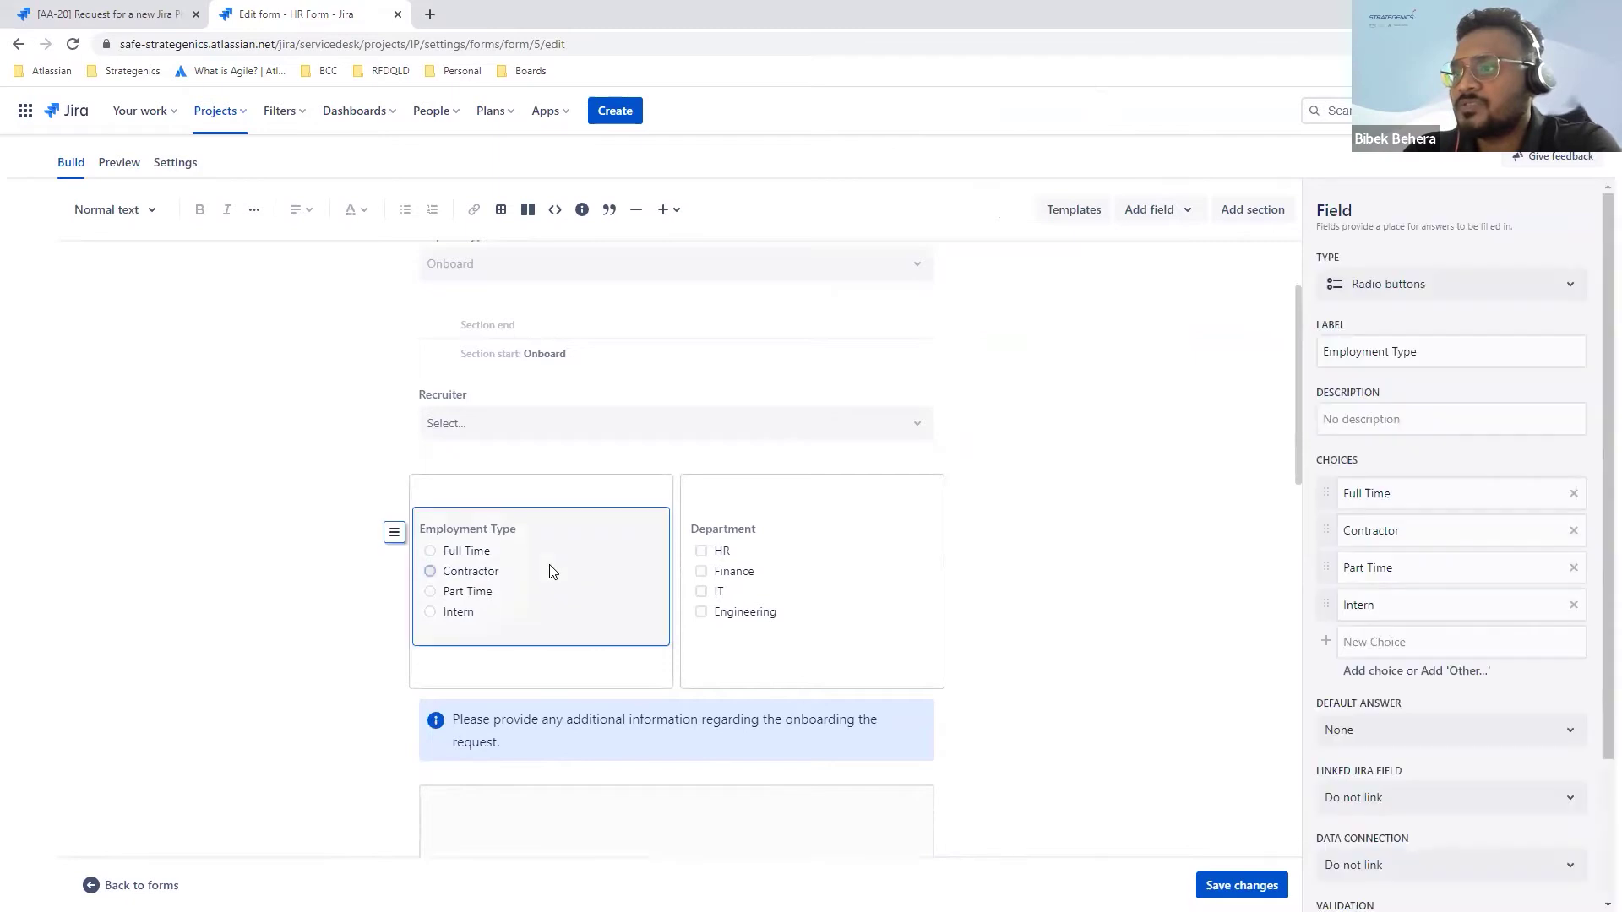
left_click(771, 568)
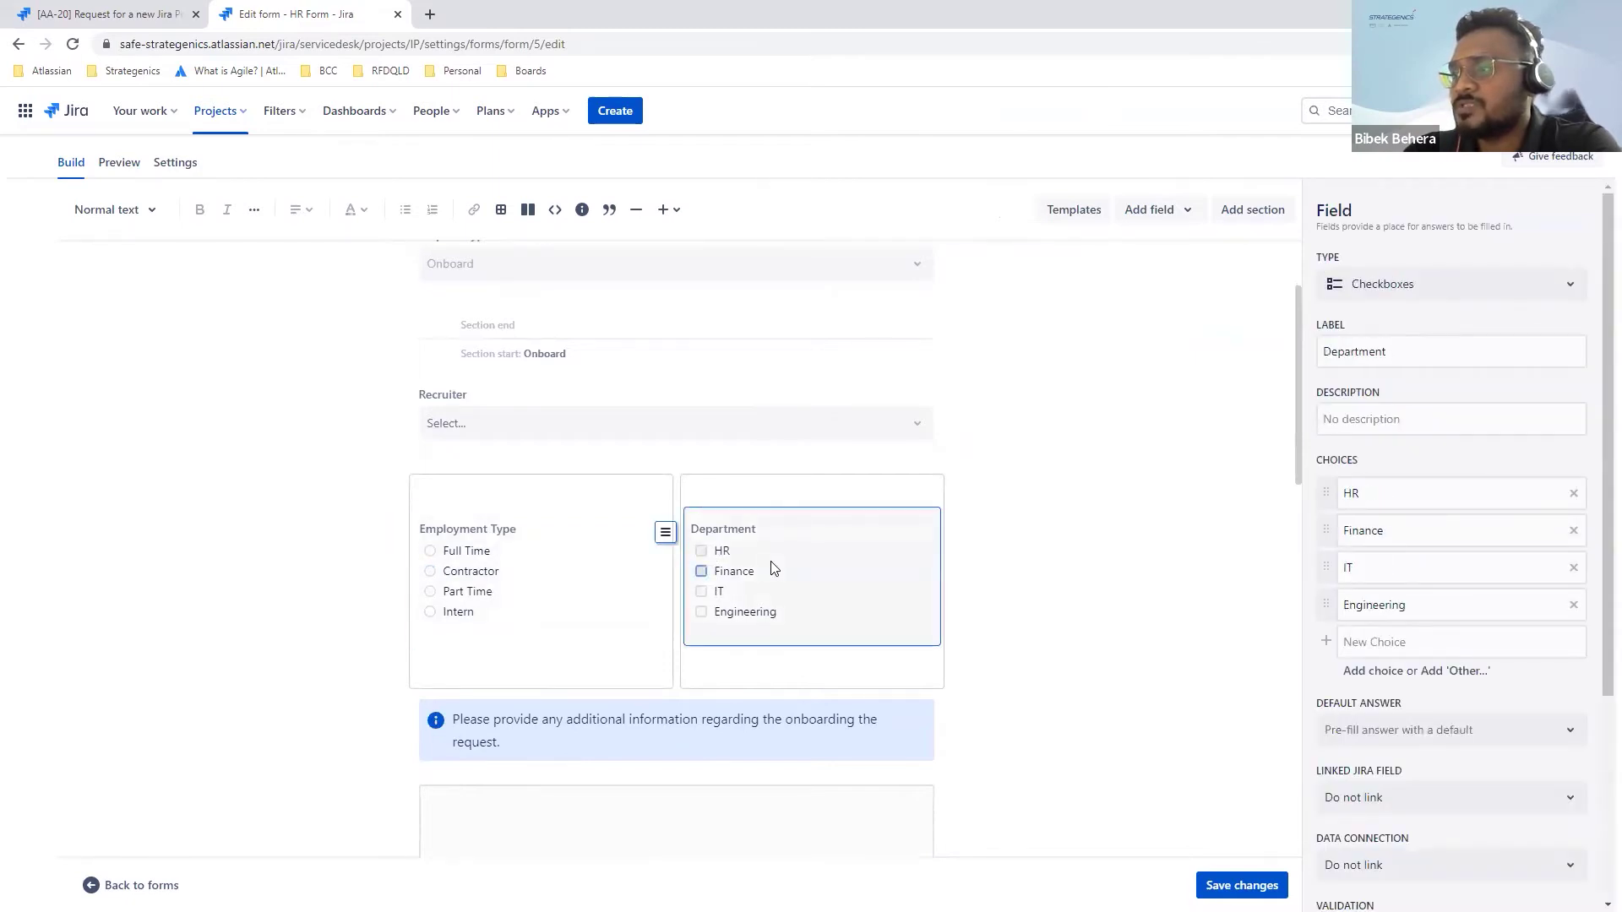
scroll(771, 568, "down", 1)
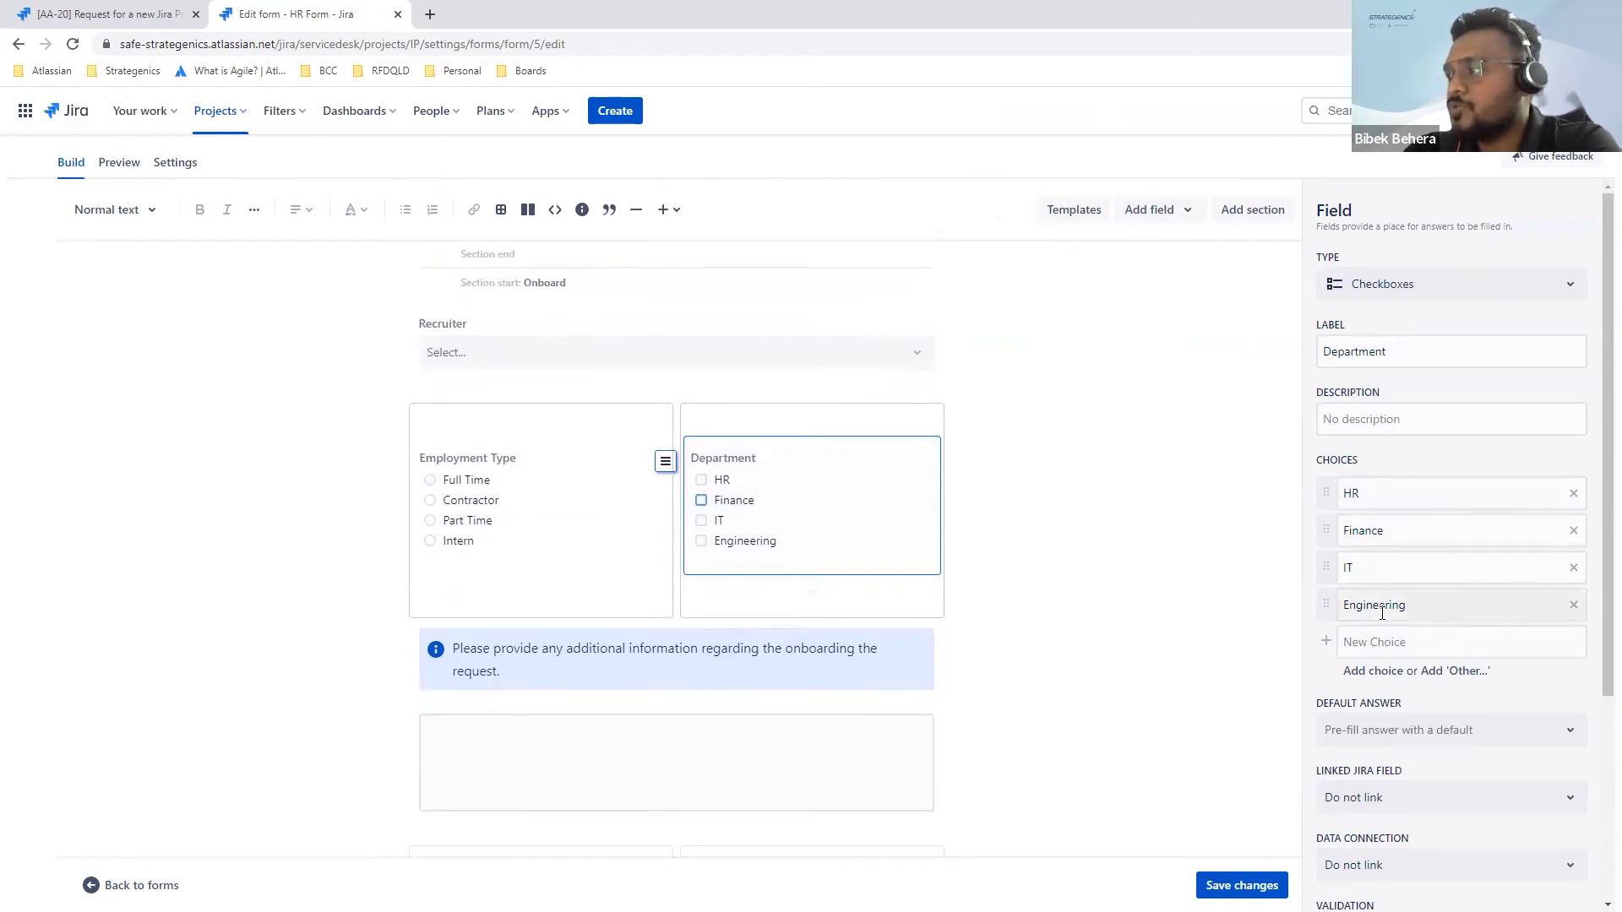
scroll(1383, 621, "down", 1)
scroll(1383, 621, "down", 1)
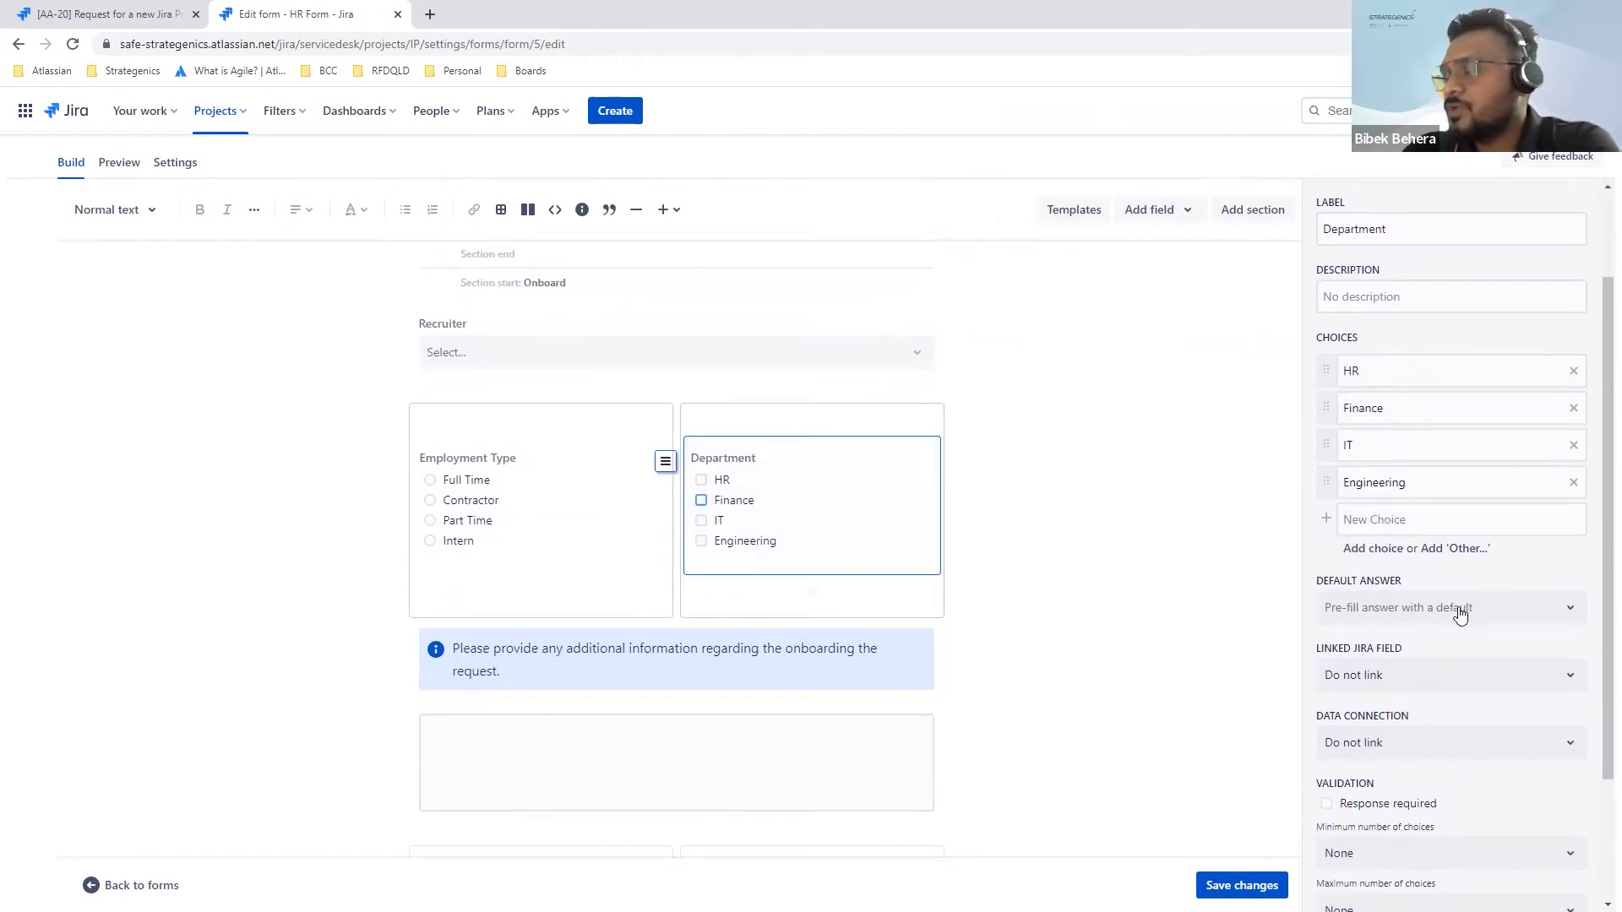
left_click(1423, 607)
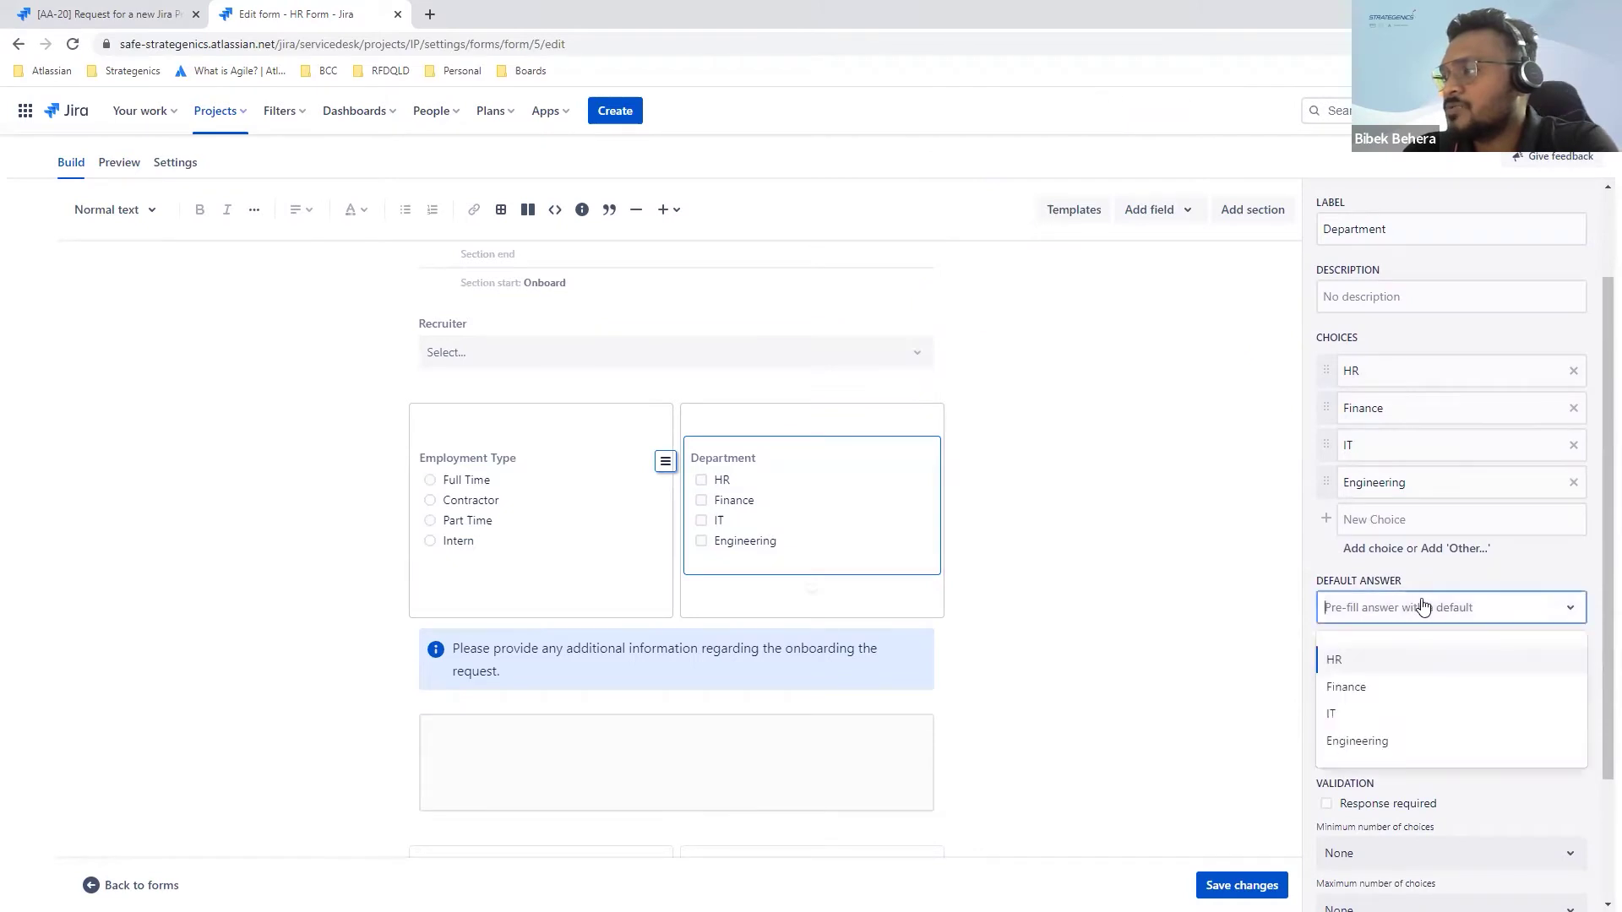
left_click(1420, 615)
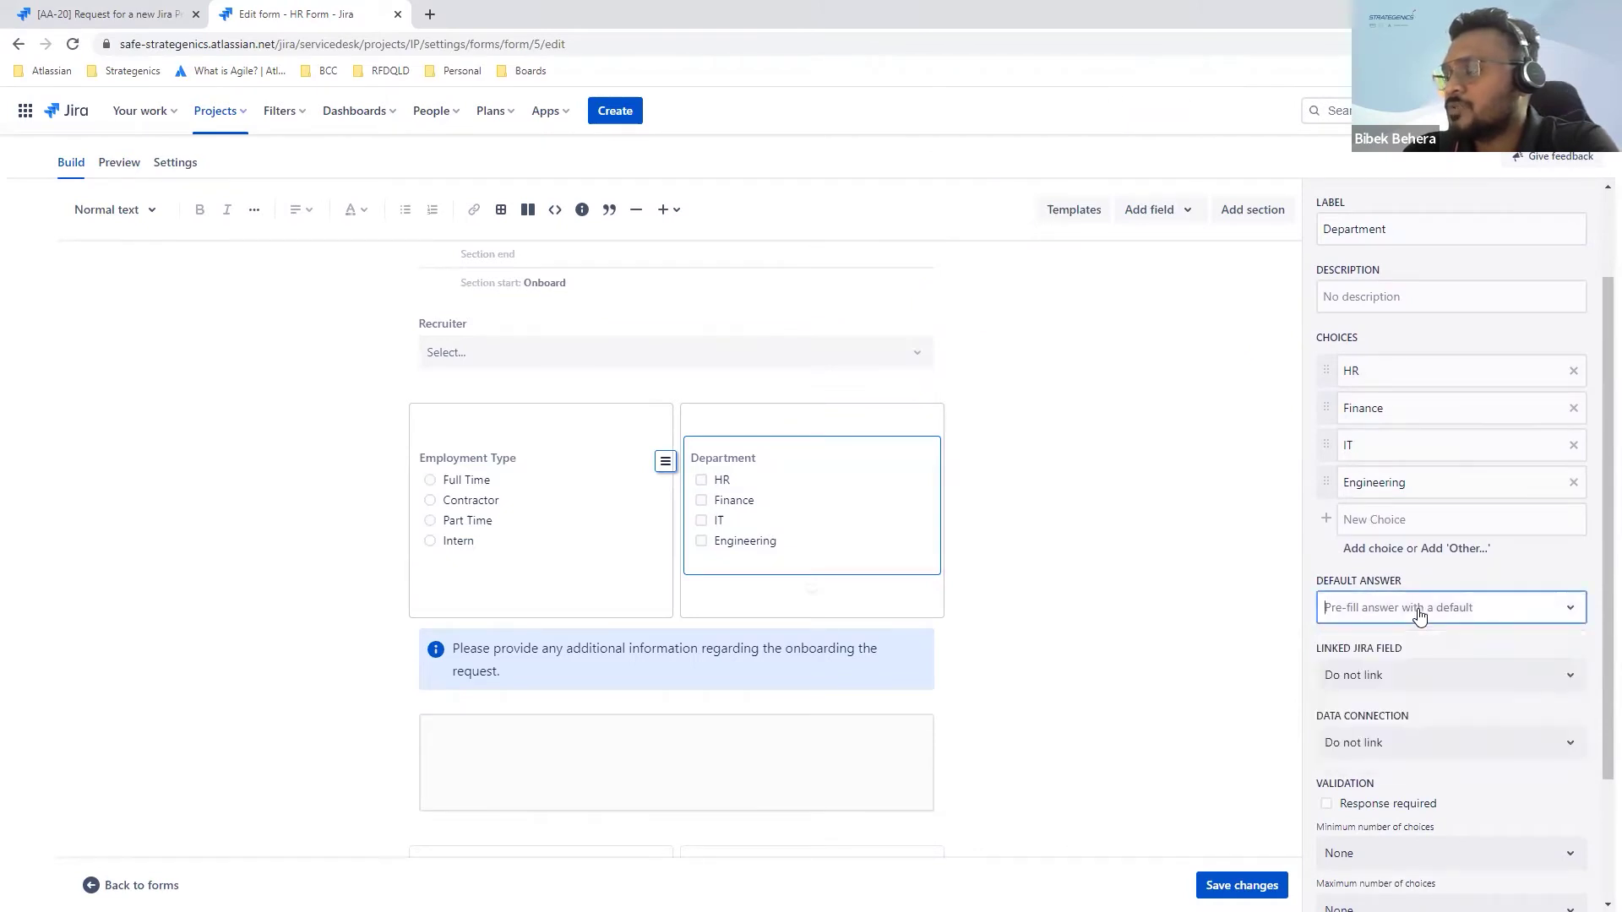
left_click(1420, 615)
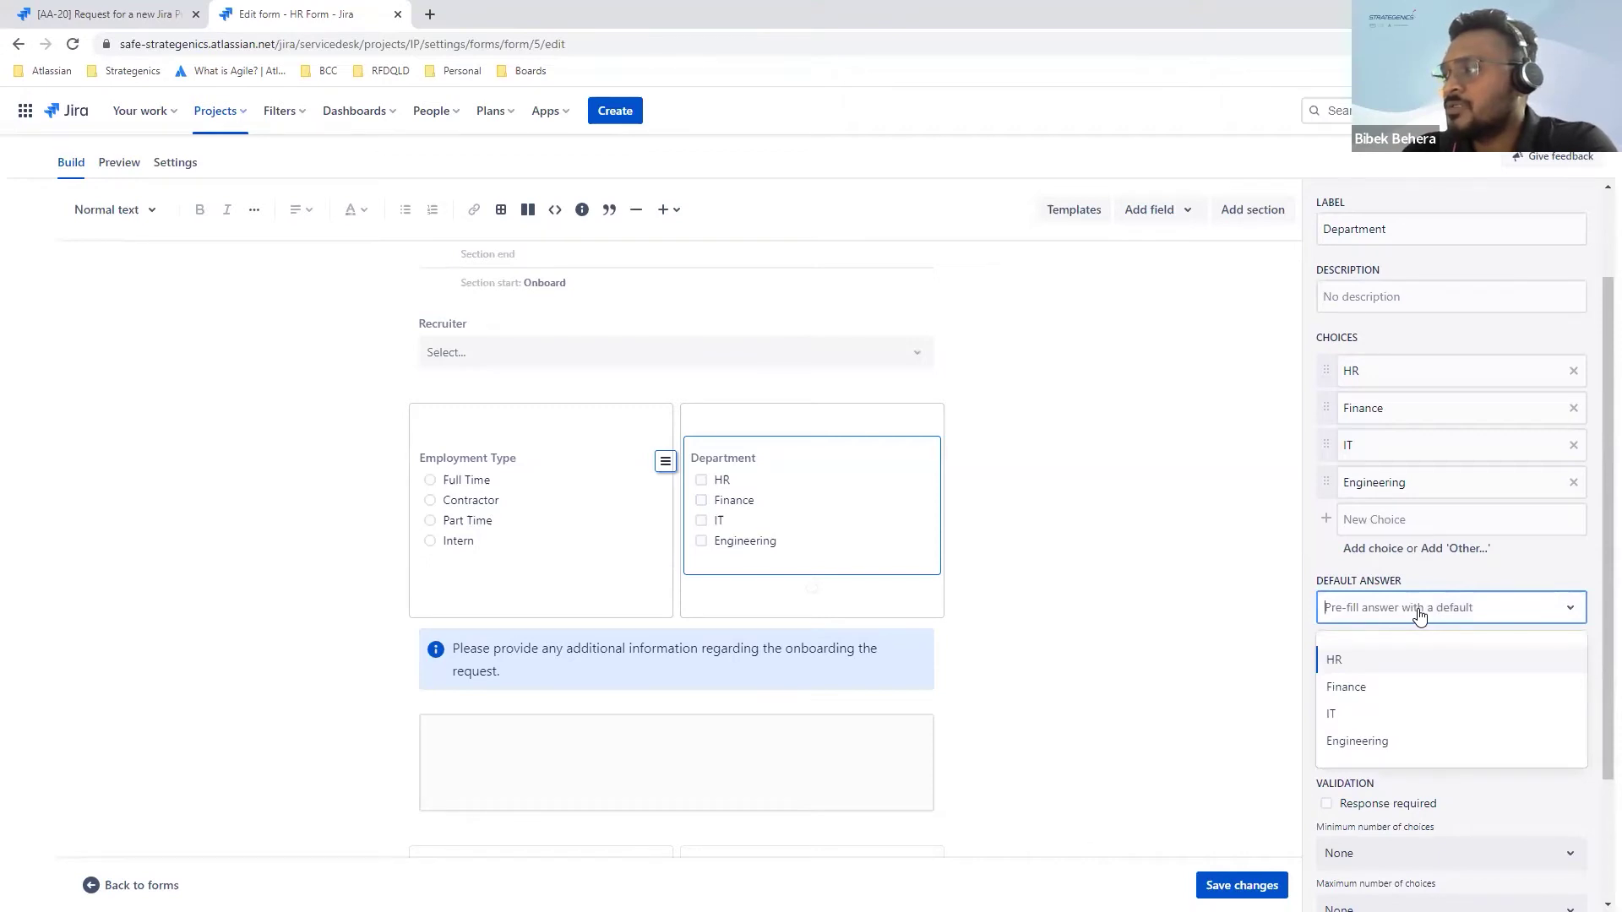
left_click(1395, 613)
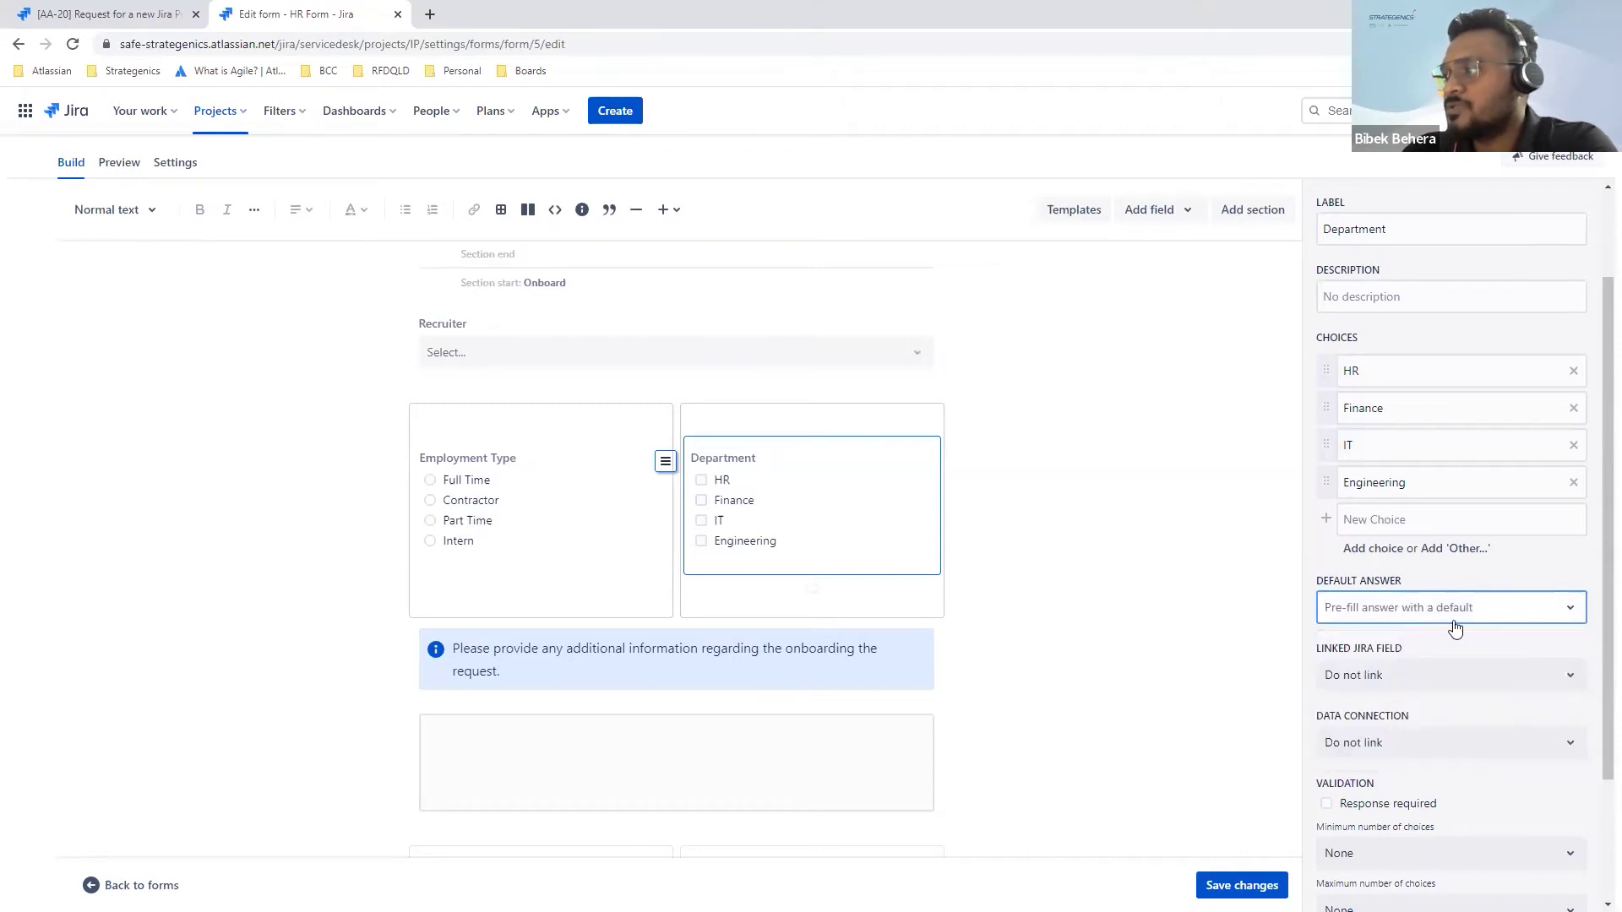
Step: Browse Department's Linked Jira field and Data connection options without changing them
left_click(1486, 676)
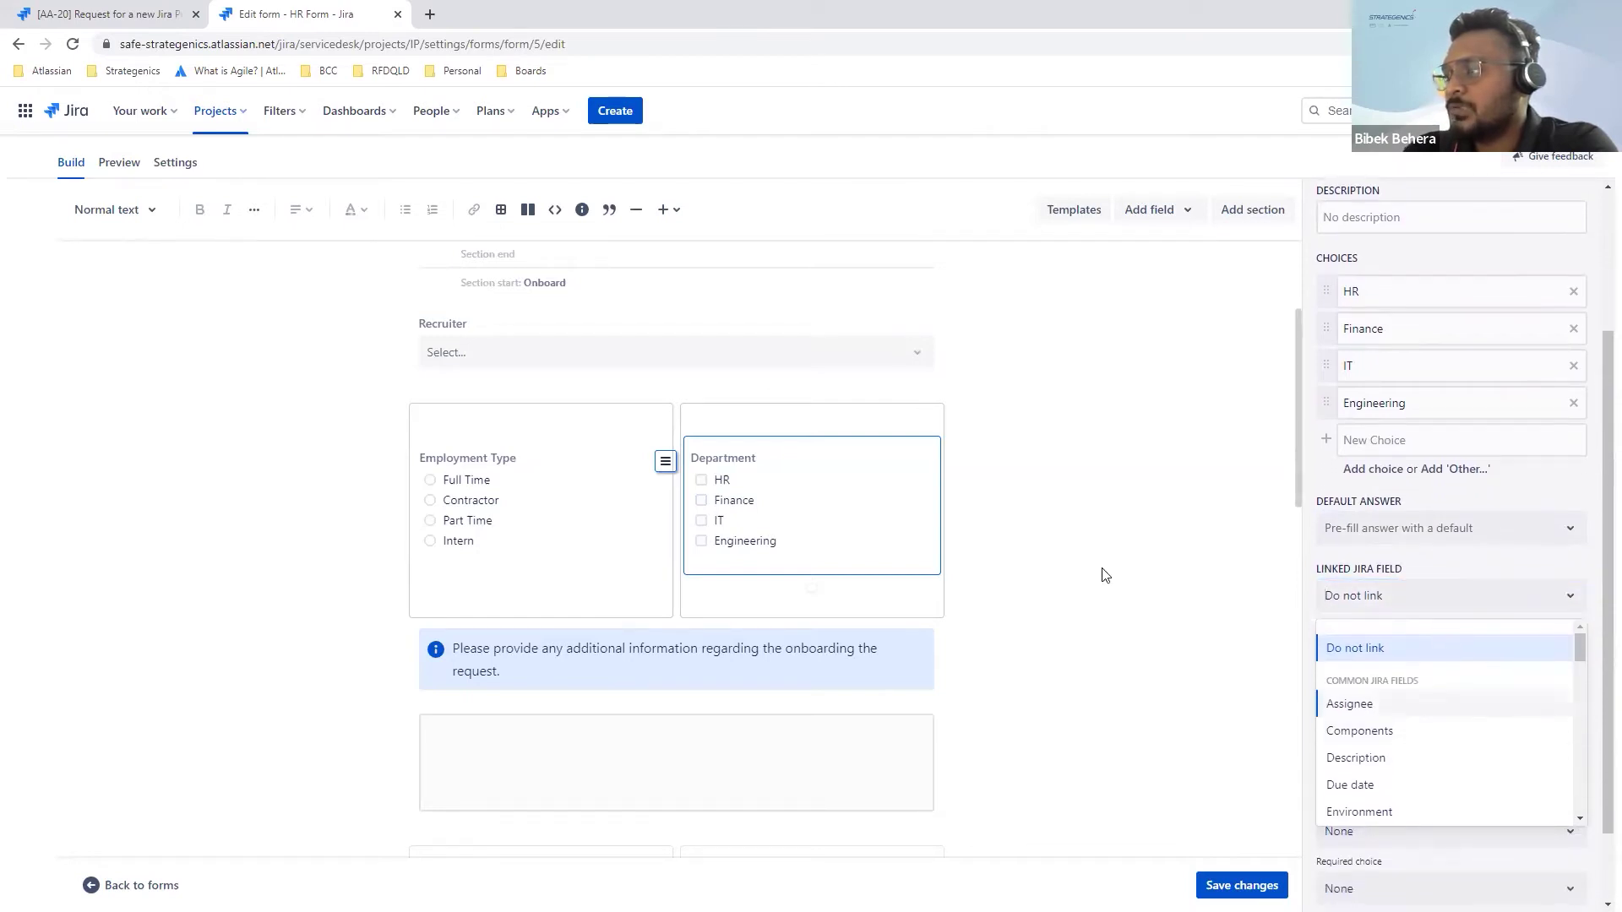
scroll(1439, 706, "down", 6)
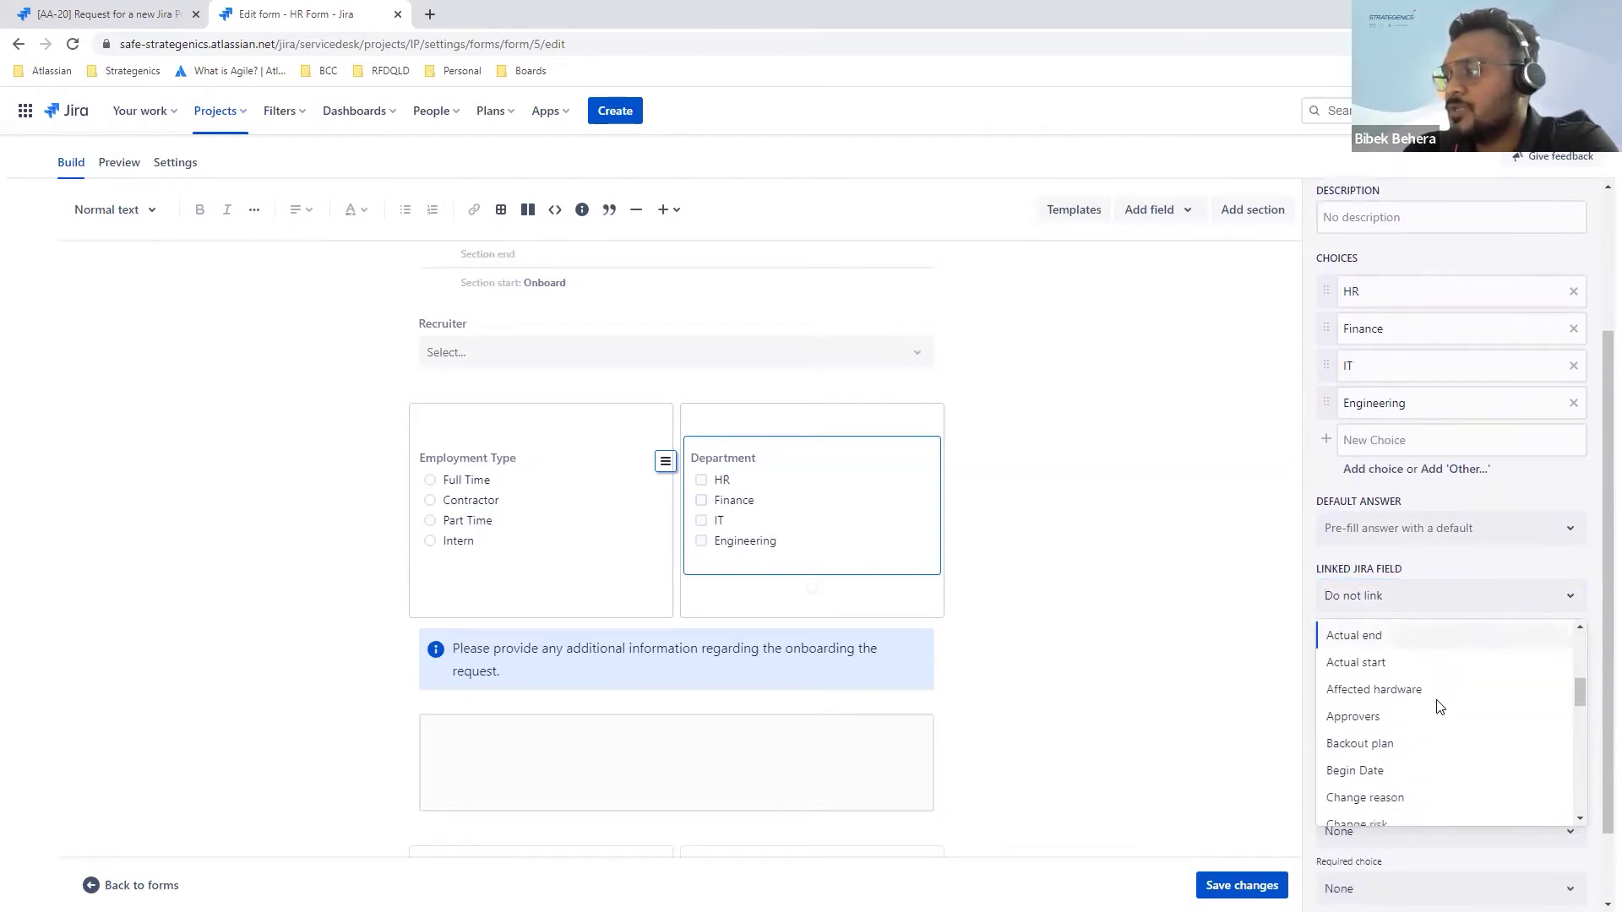
scroll(1440, 706, "down", 6)
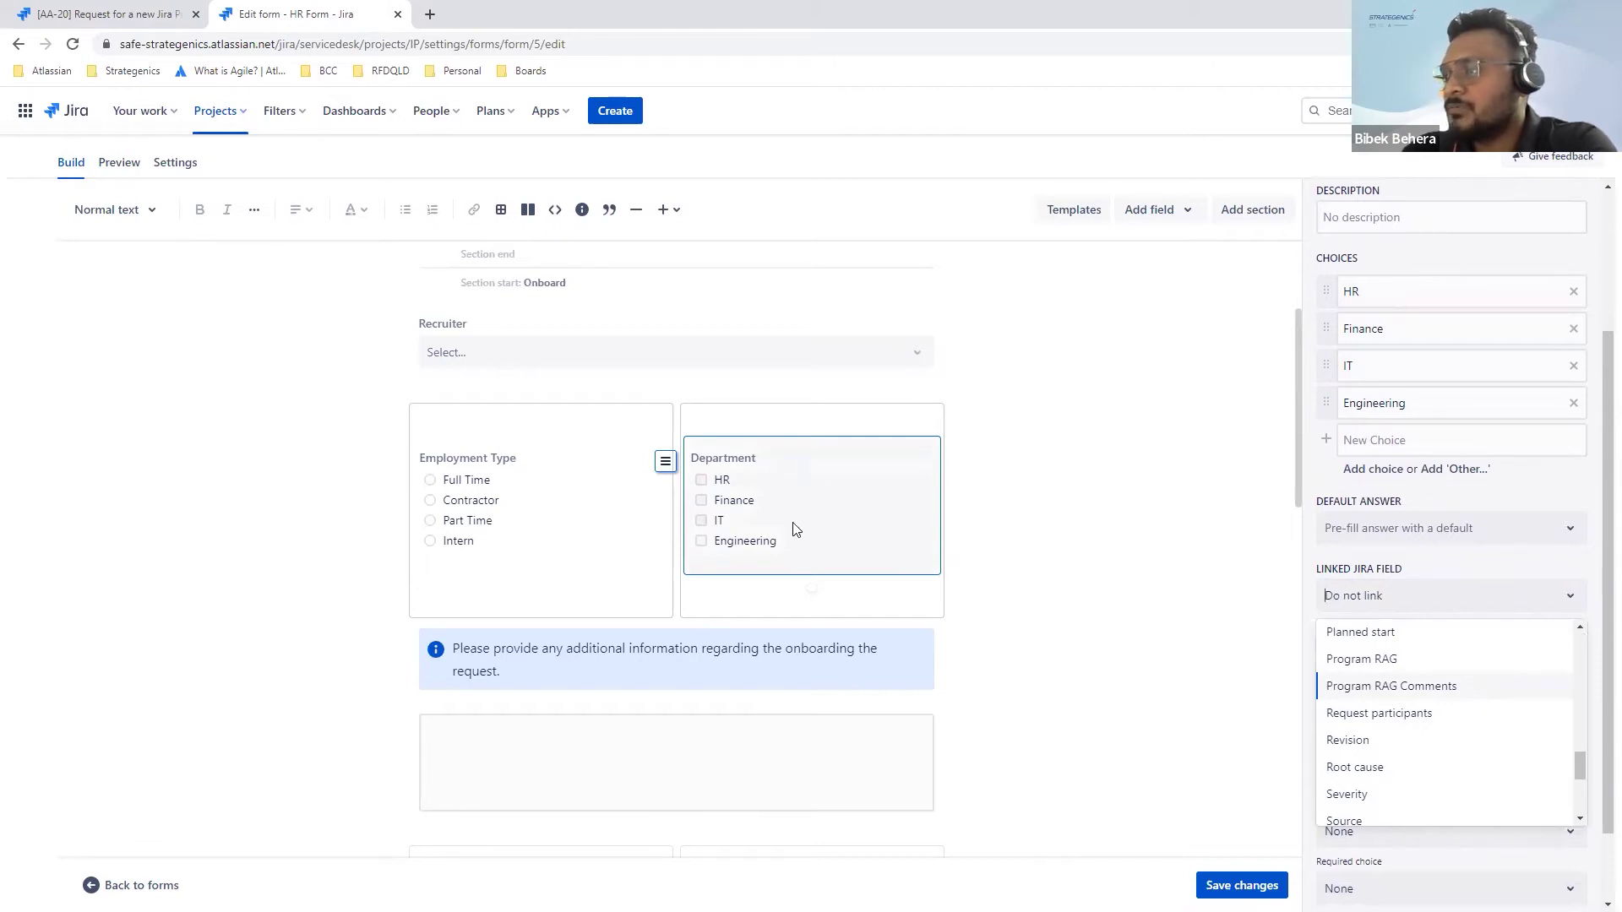
scroll(1419, 684, "down", 3)
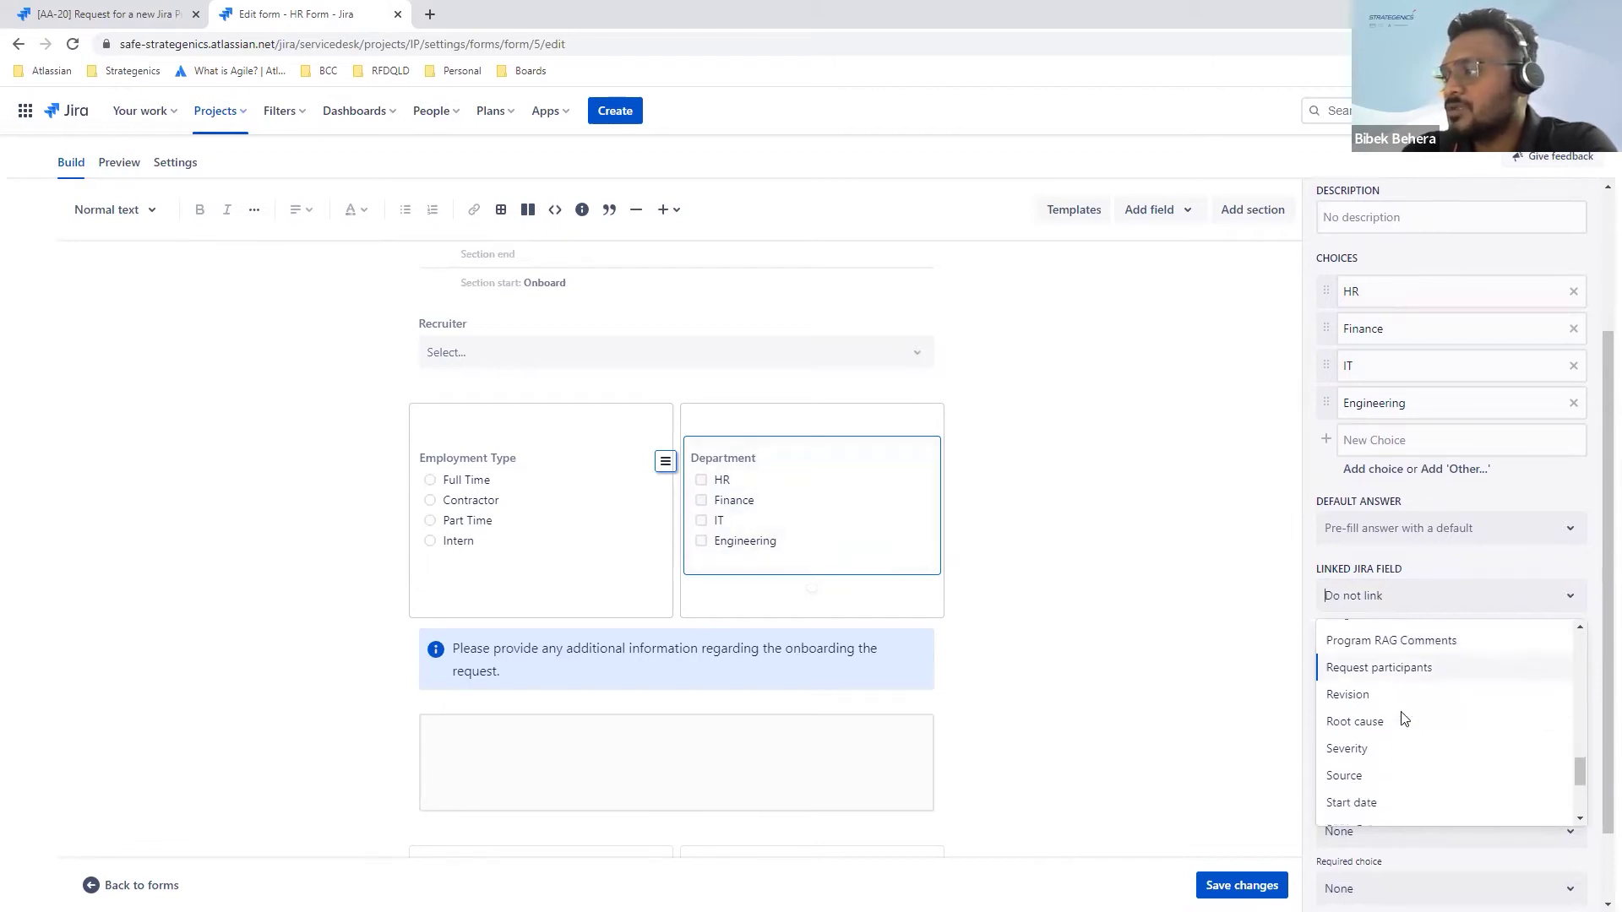
left_click(1449, 598)
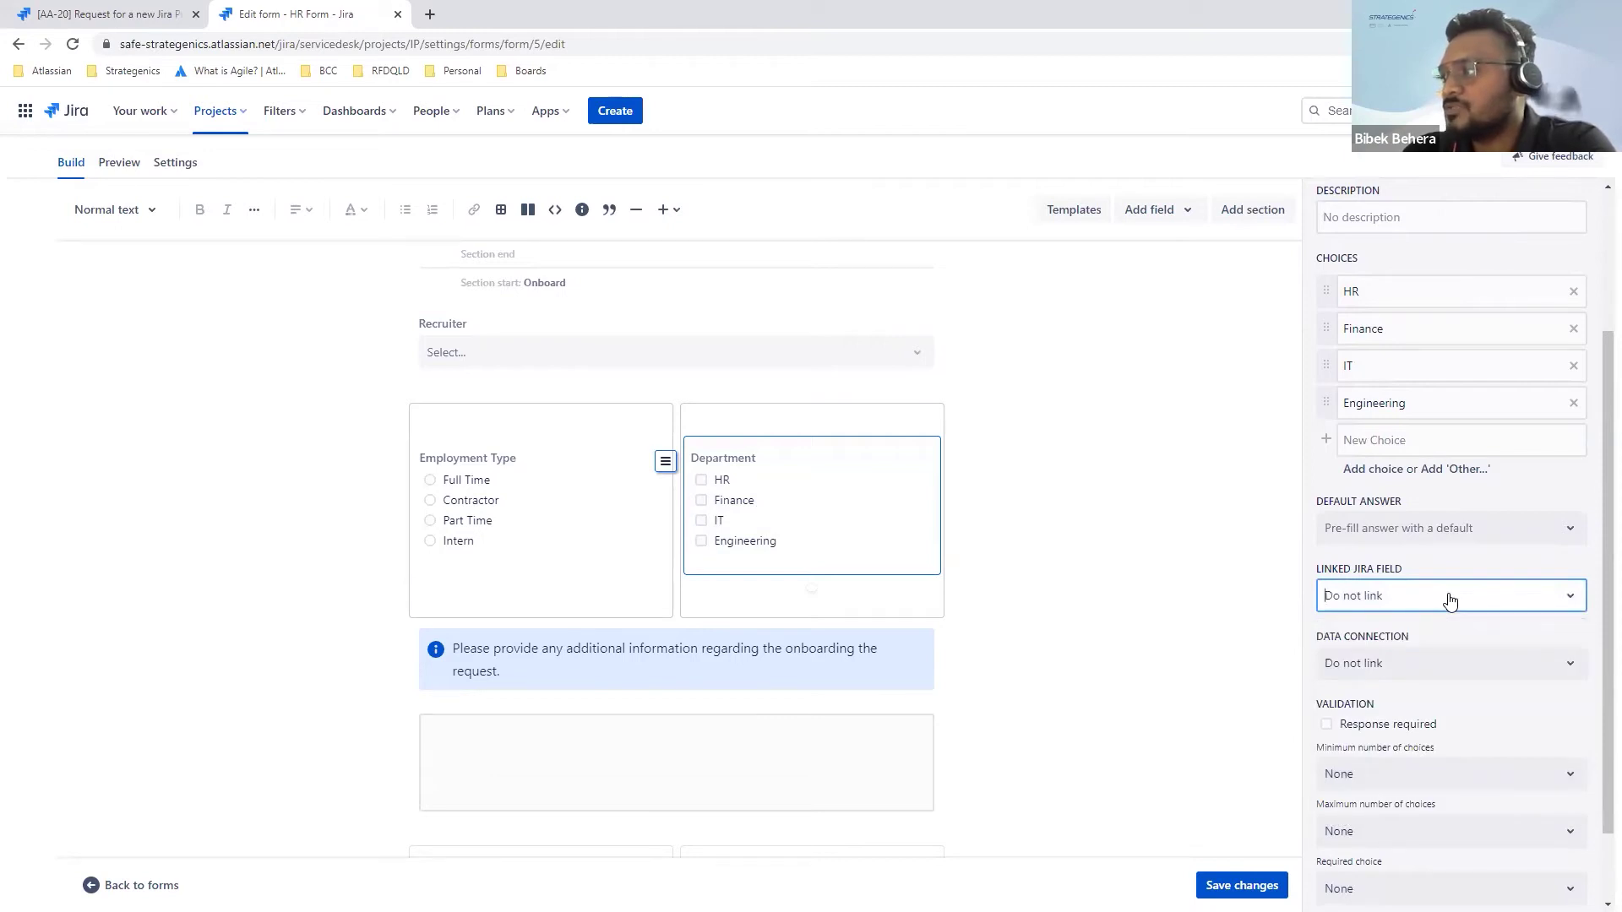
scroll(1452, 575, "down", 1)
left_click(1451, 611)
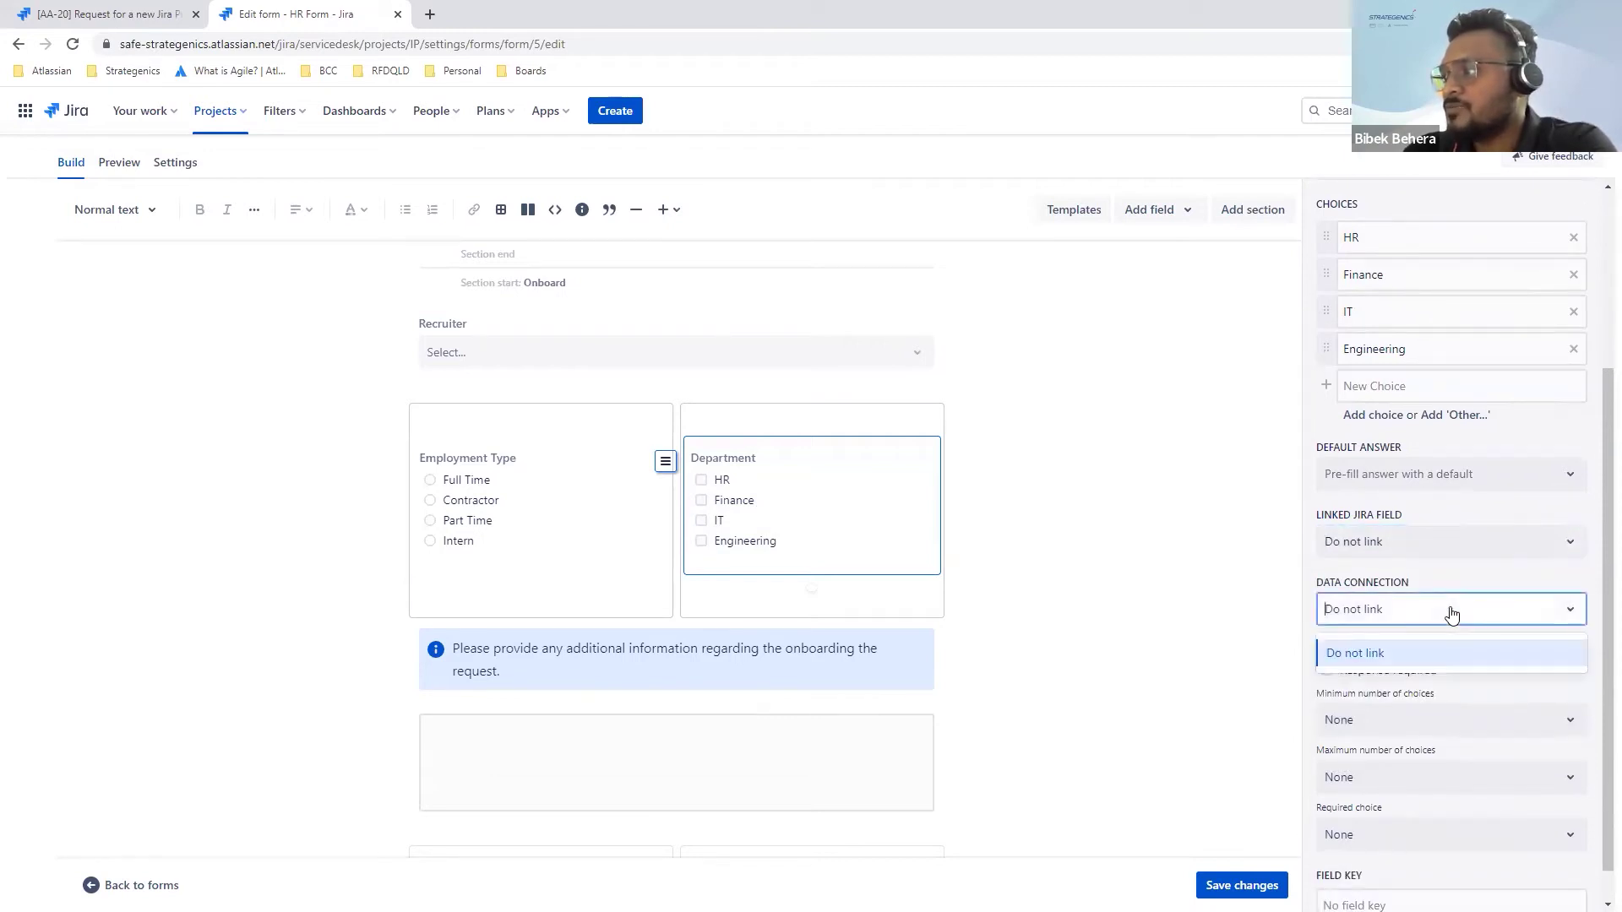
left_click(1239, 616)
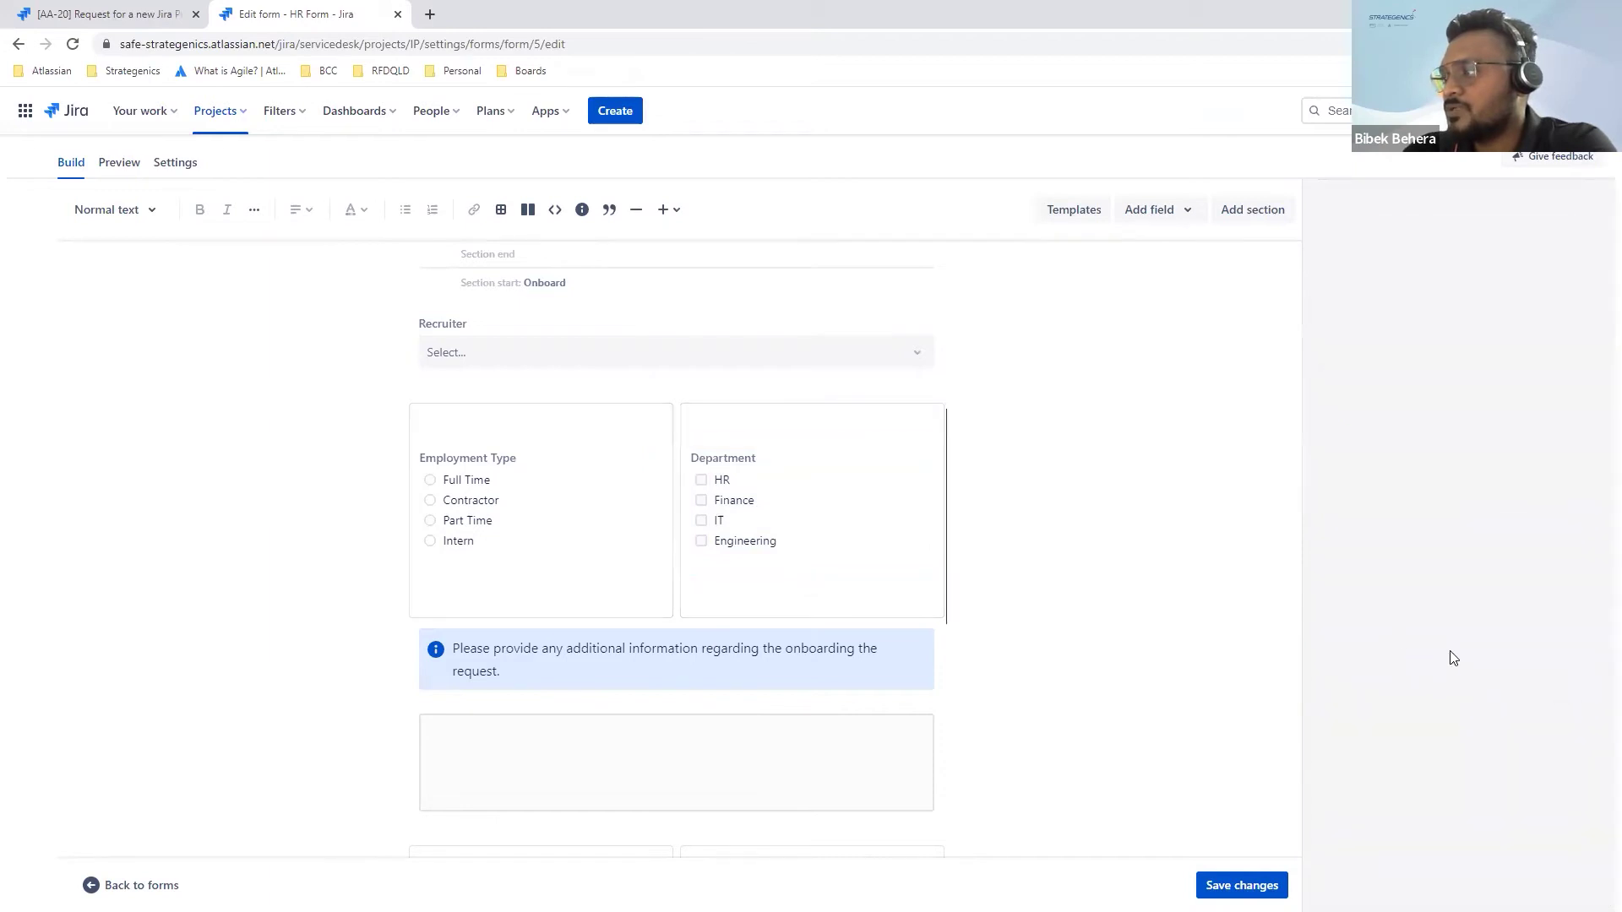
Step: Confirm Department stays a Checkboxes field offering HR, Finance, IT and Engineering
left_click(879, 554)
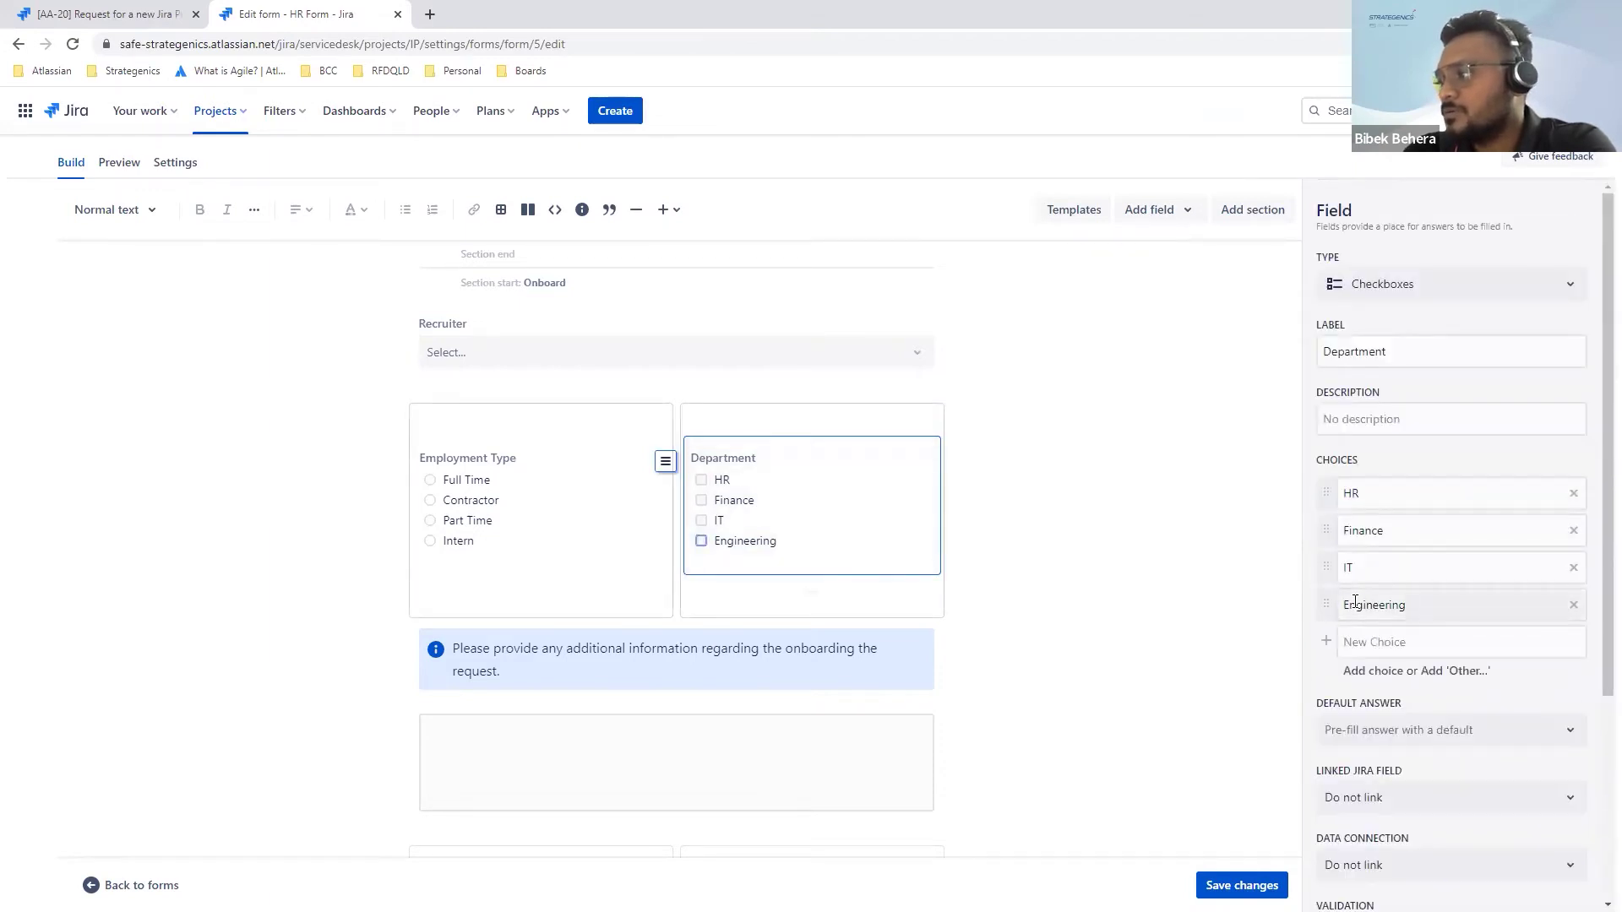
scroll(1355, 602, "down", 3)
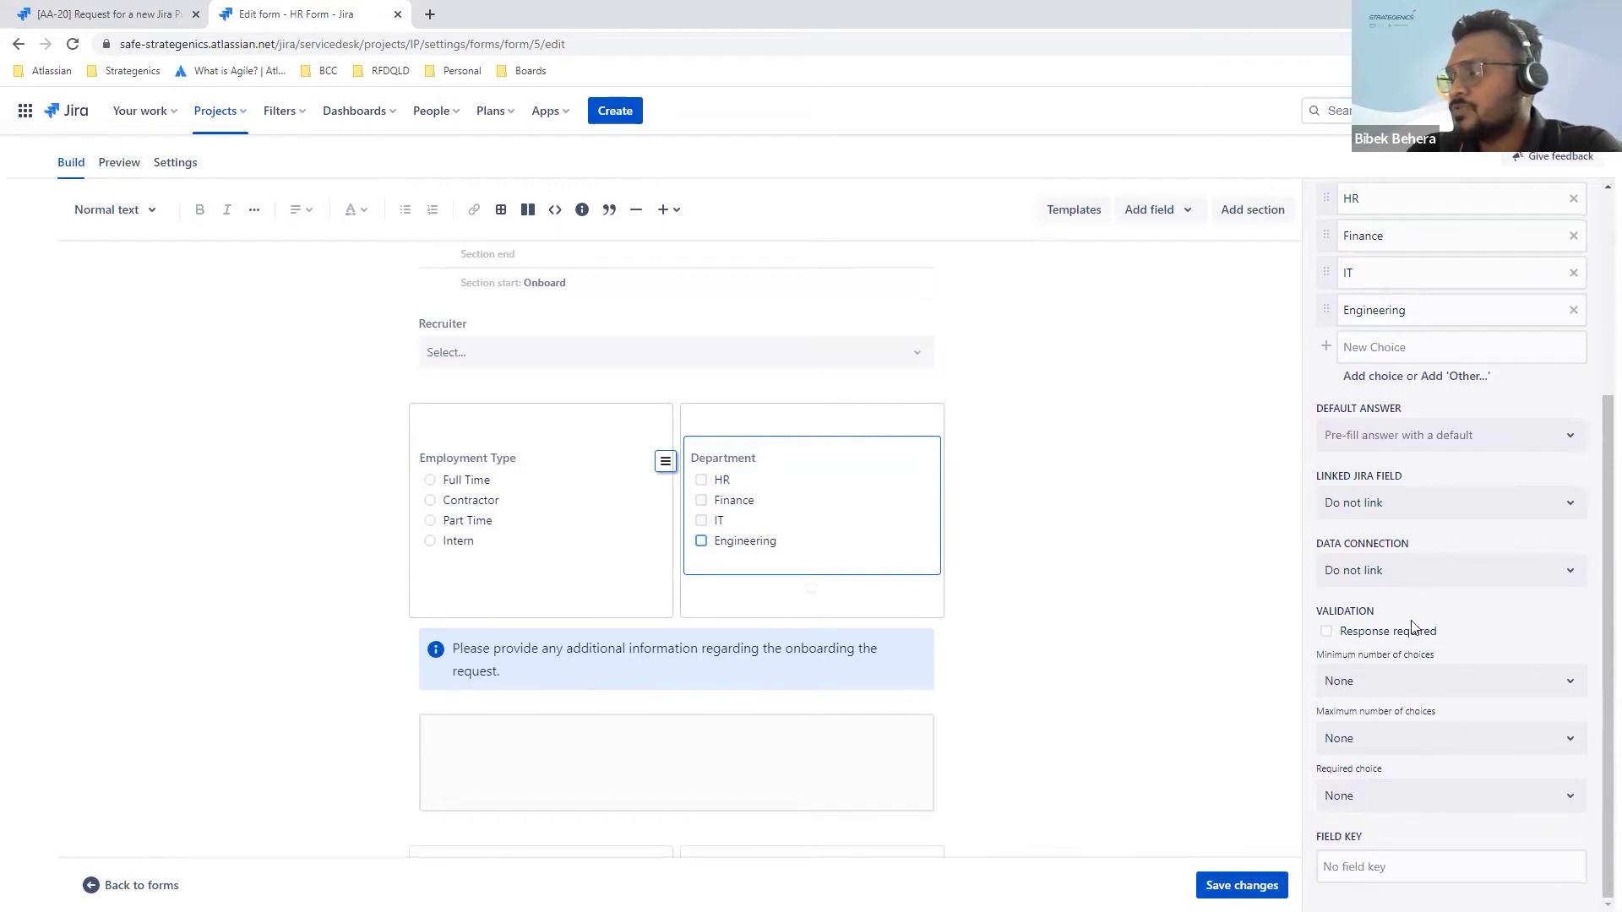
scroll(1419, 703, "up", 4)
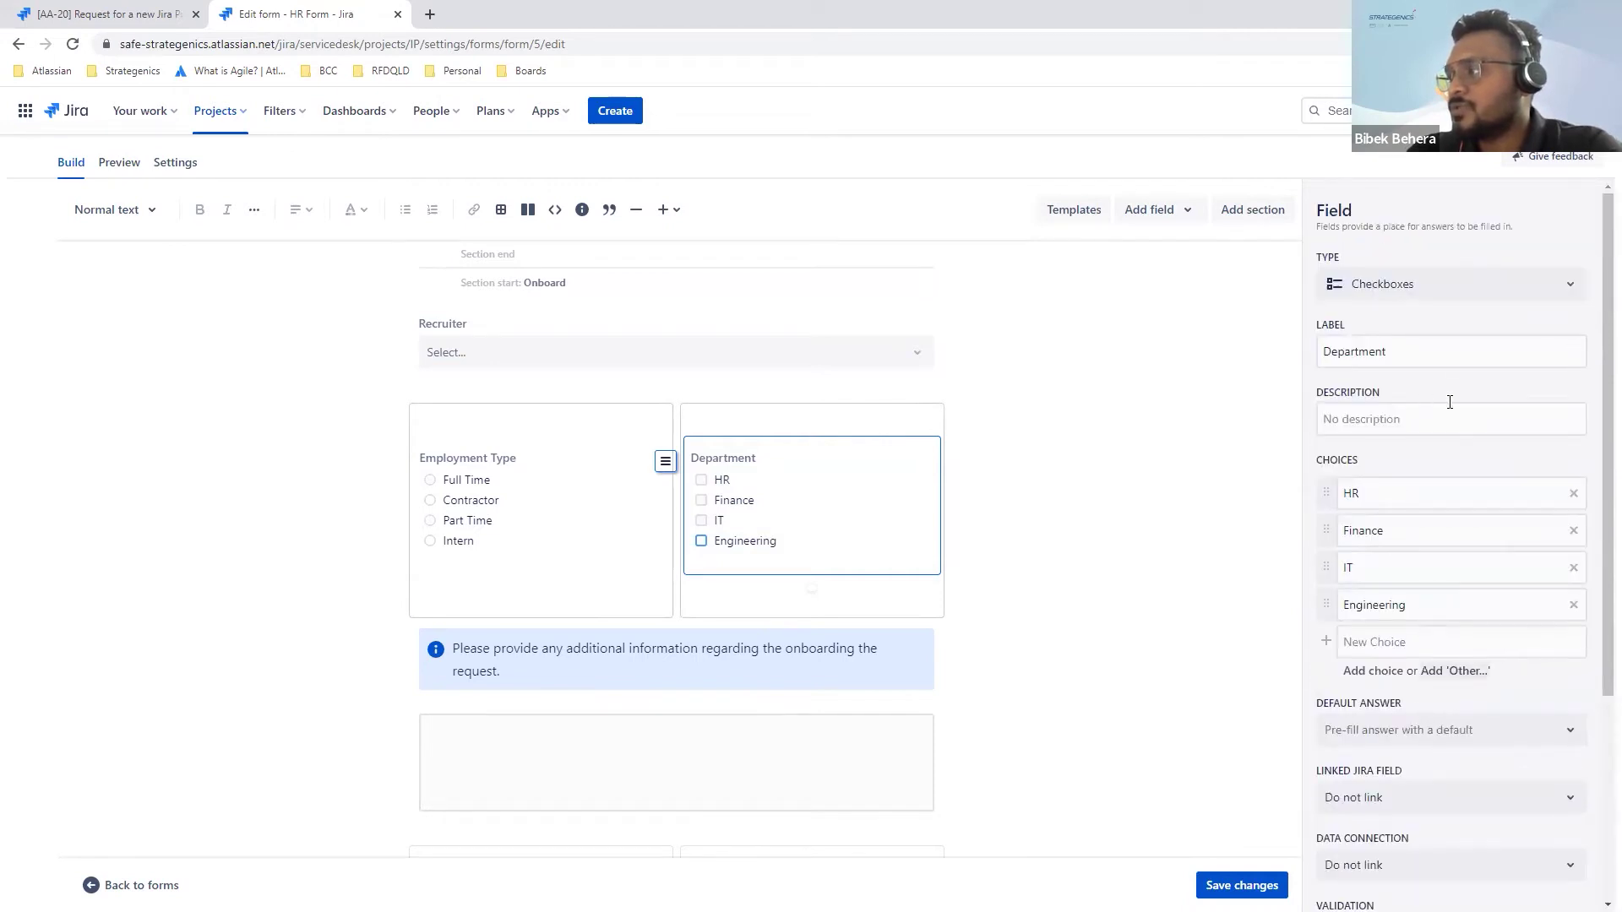
left_click(1470, 291)
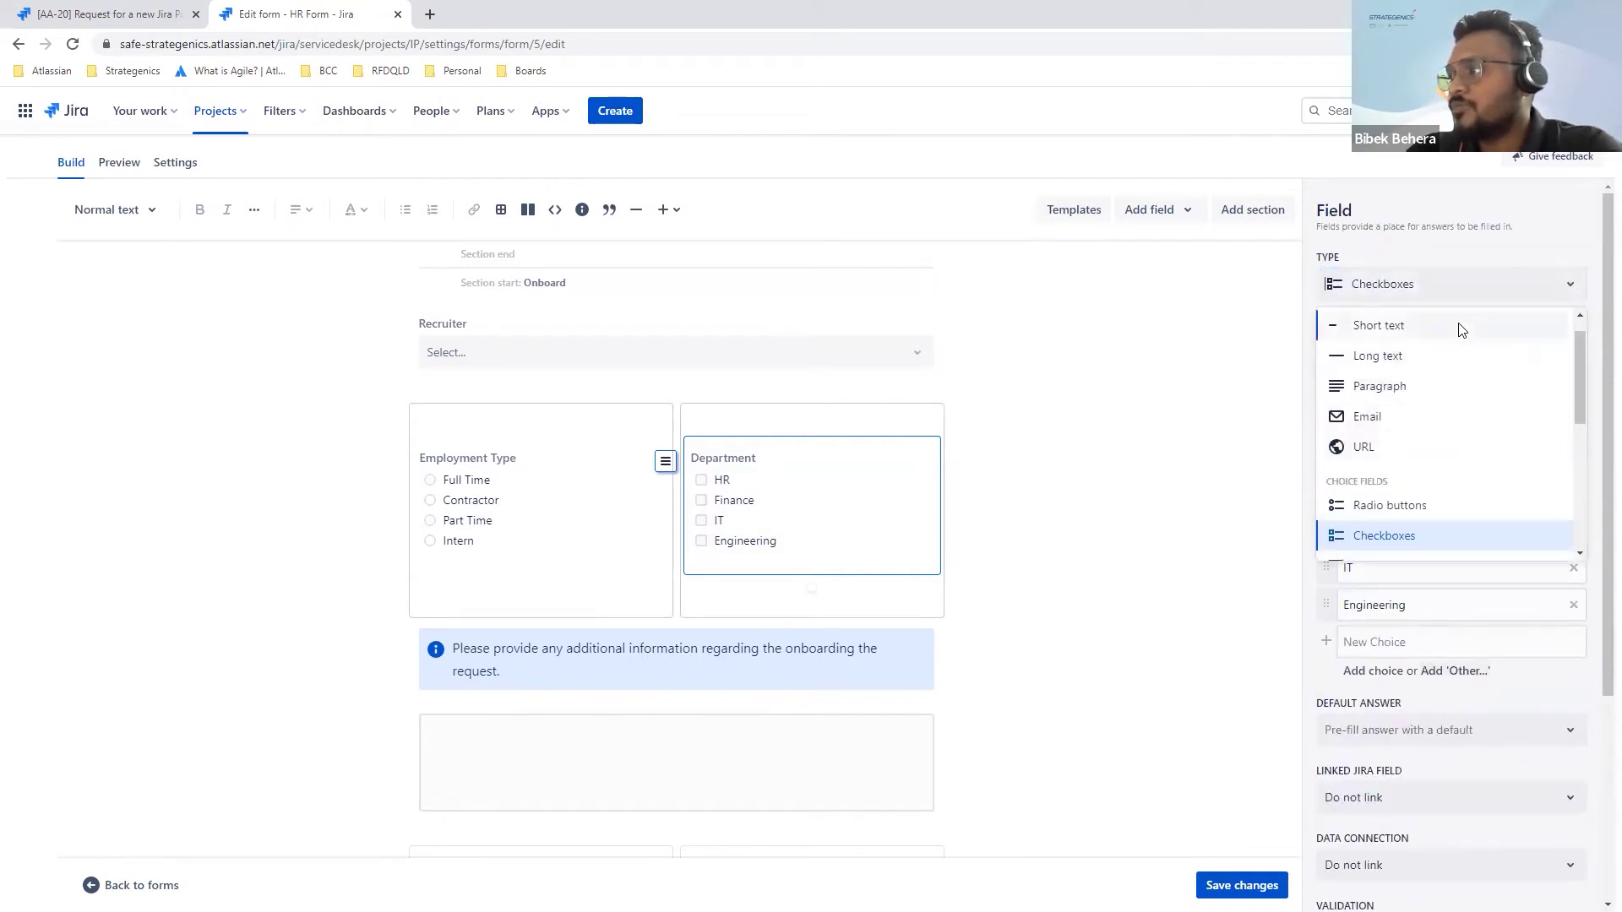
left_click(1487, 283)
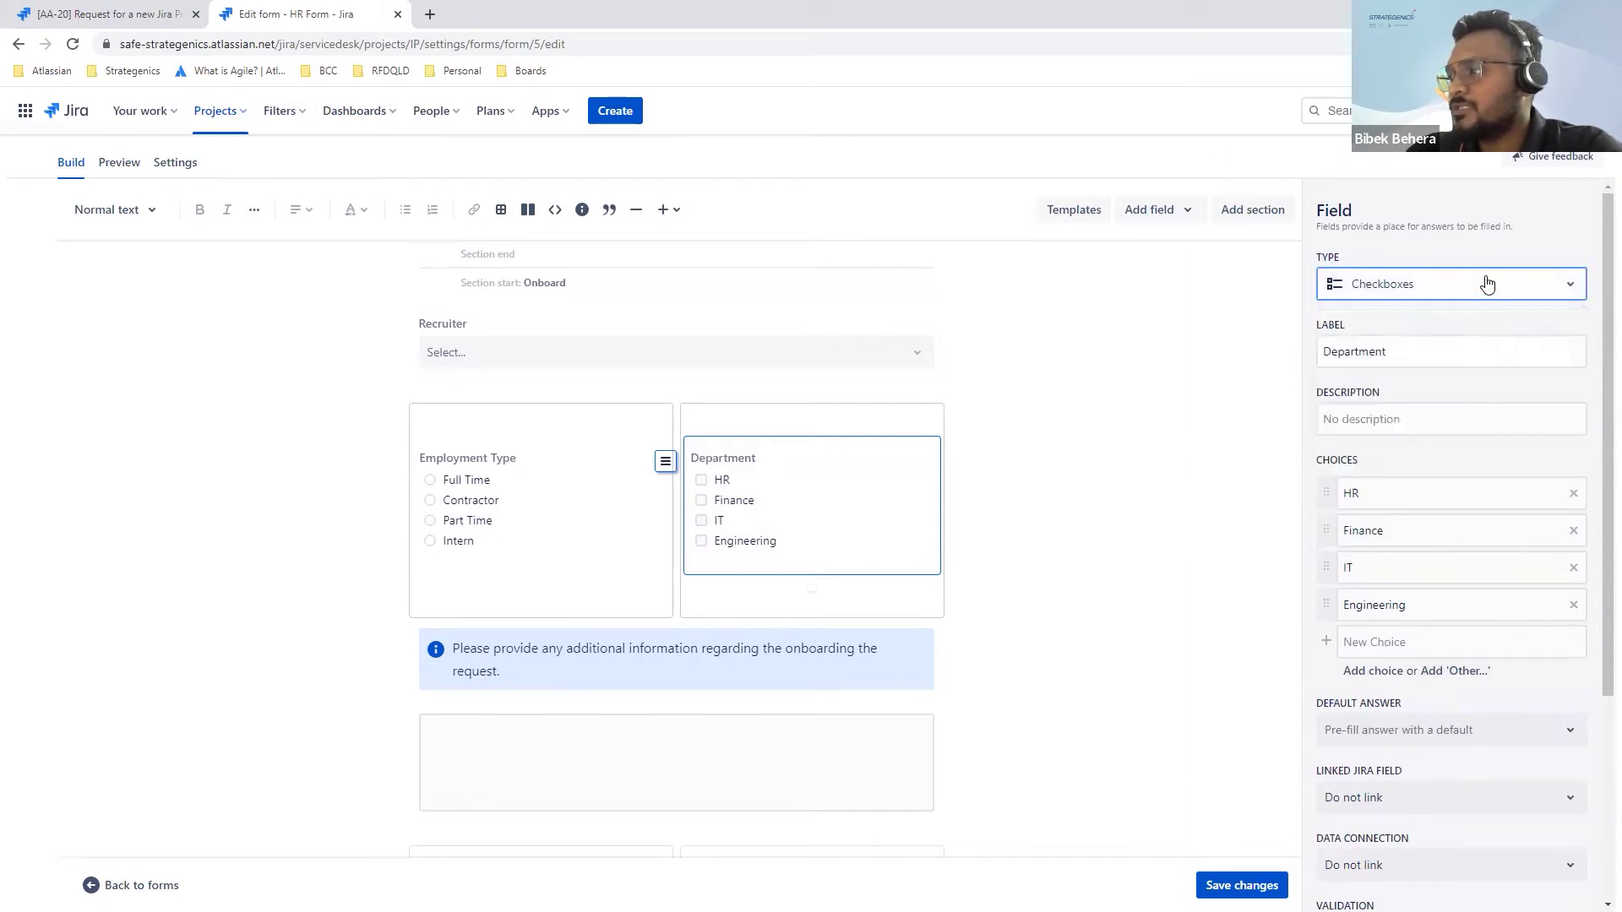
scroll(1436, 609, "down", 3)
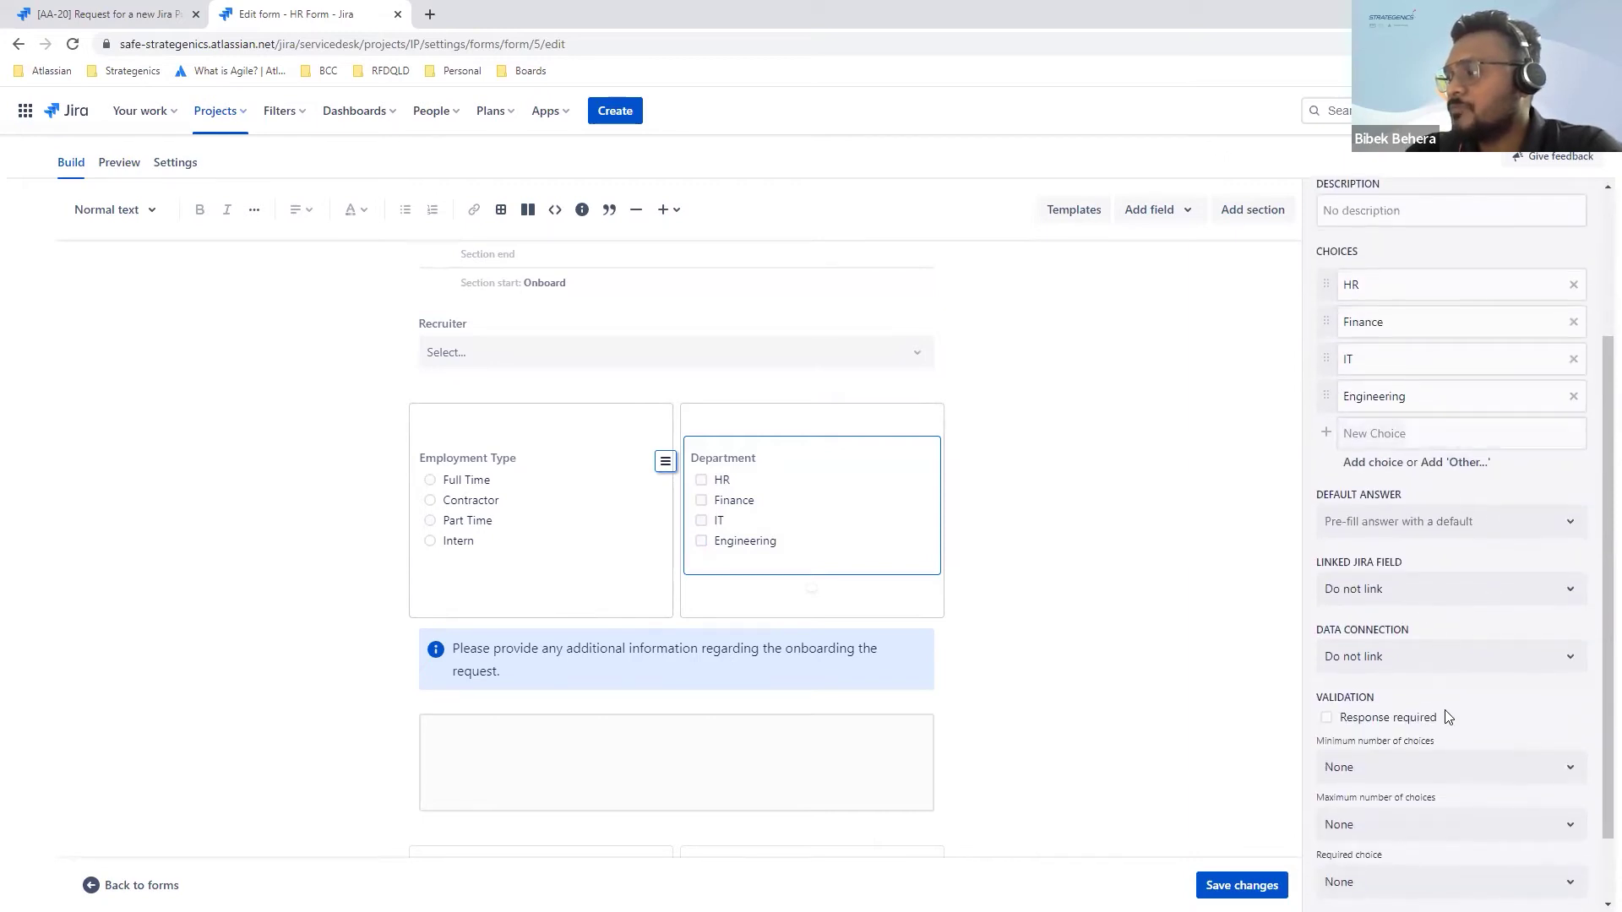
scroll(1448, 717, "down", 2)
scroll(1440, 621, "up", 1)
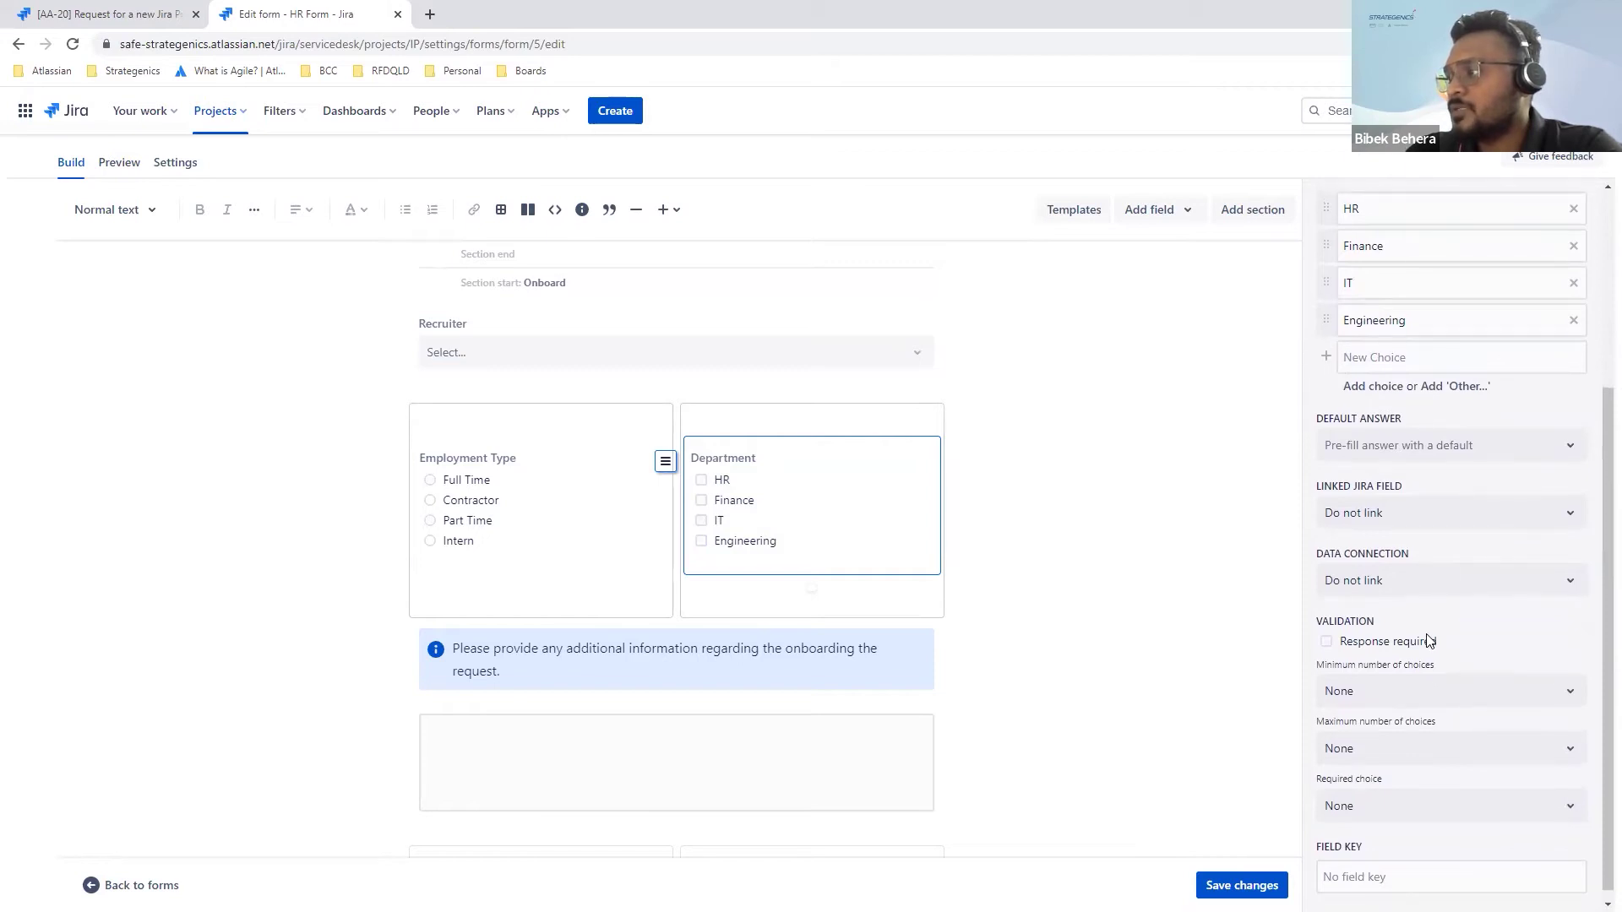
scroll(1434, 648, "down", 1)
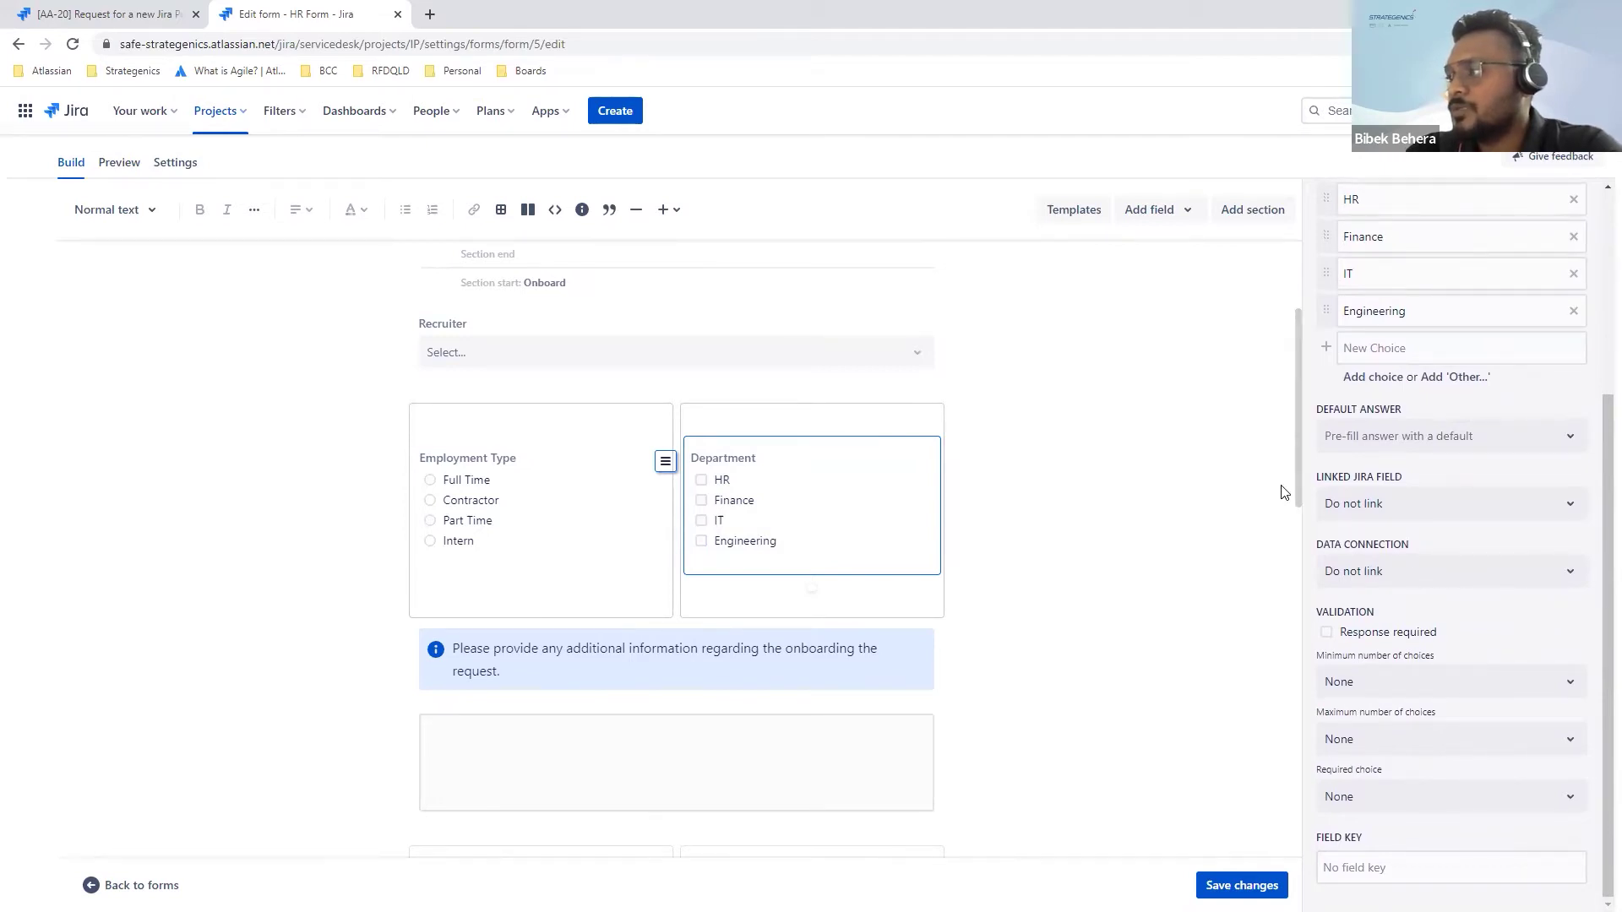
scroll(1421, 473, "up", 4)
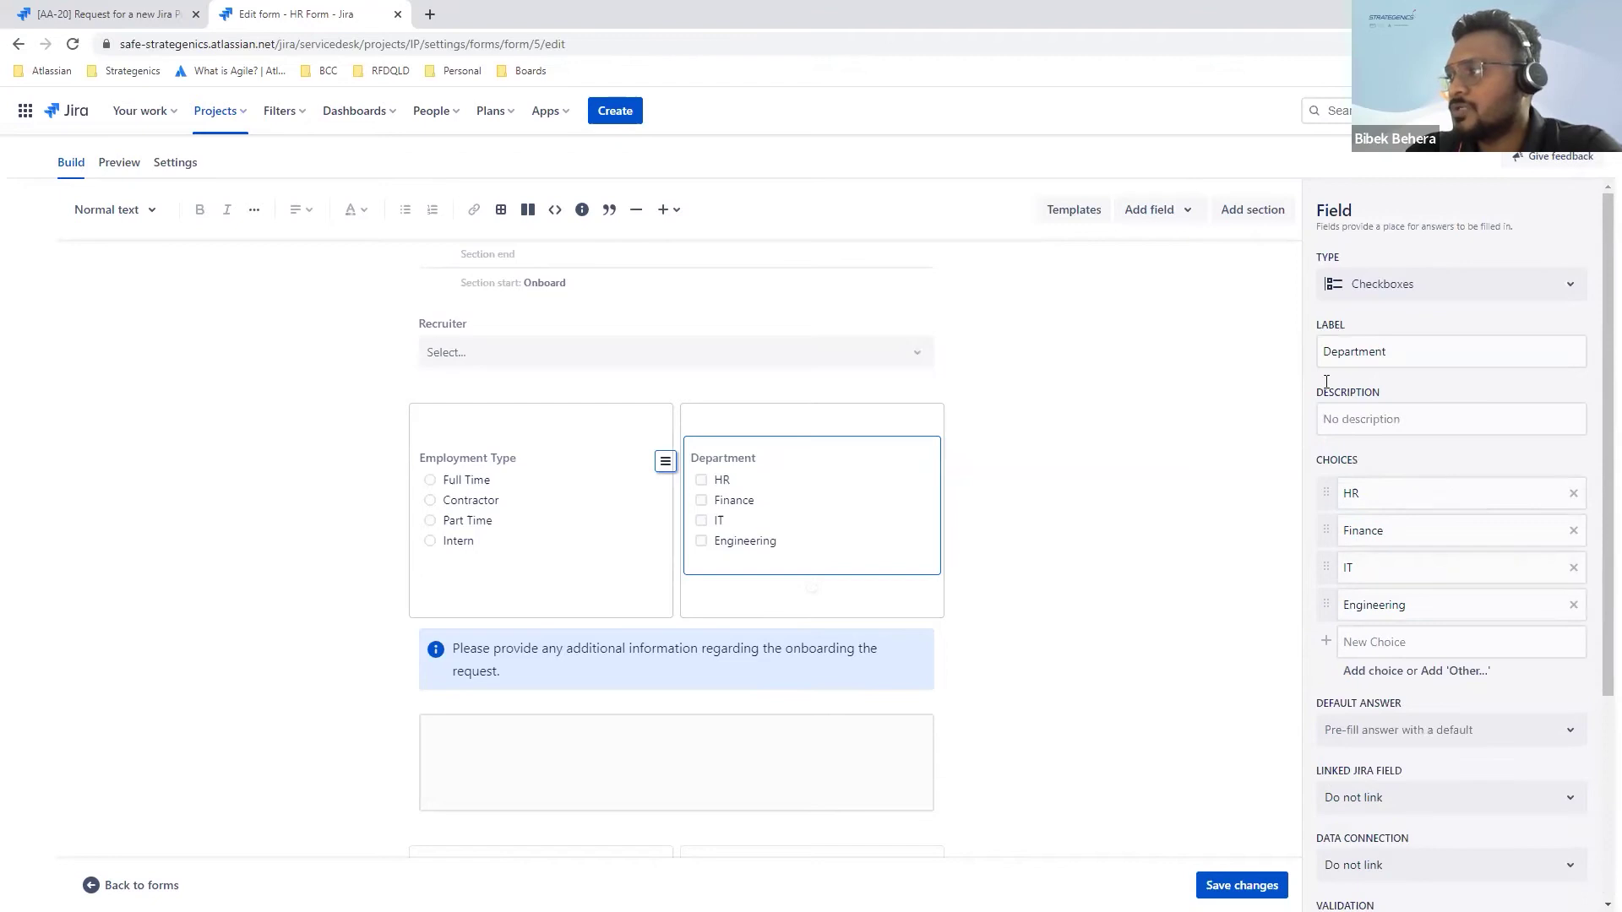
left_click(1181, 219)
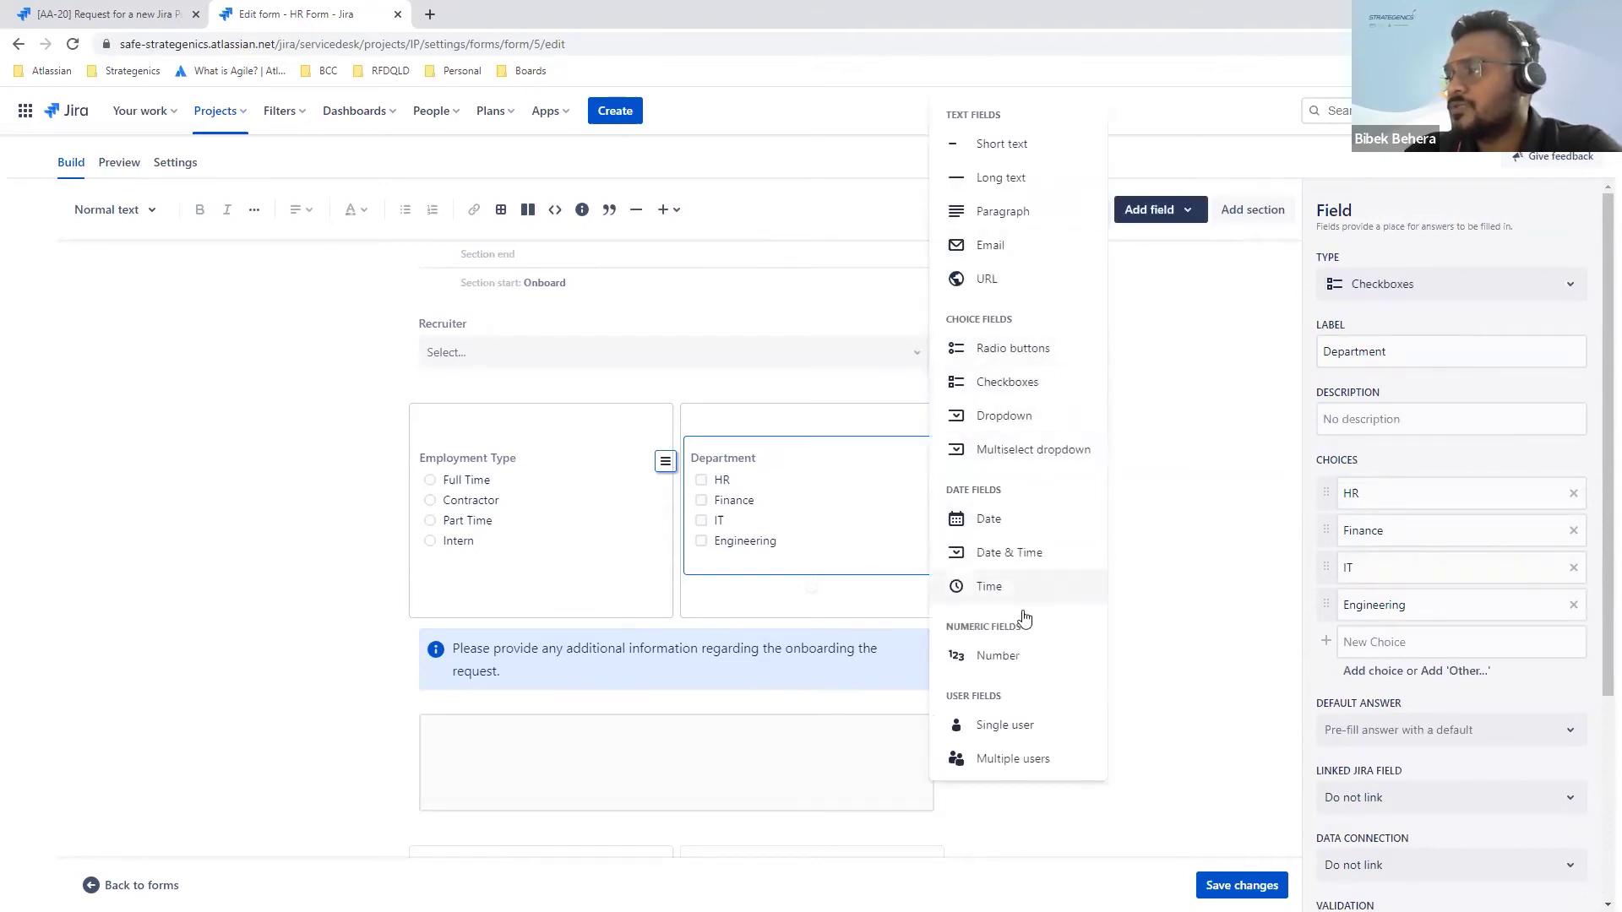
left_click(1219, 480)
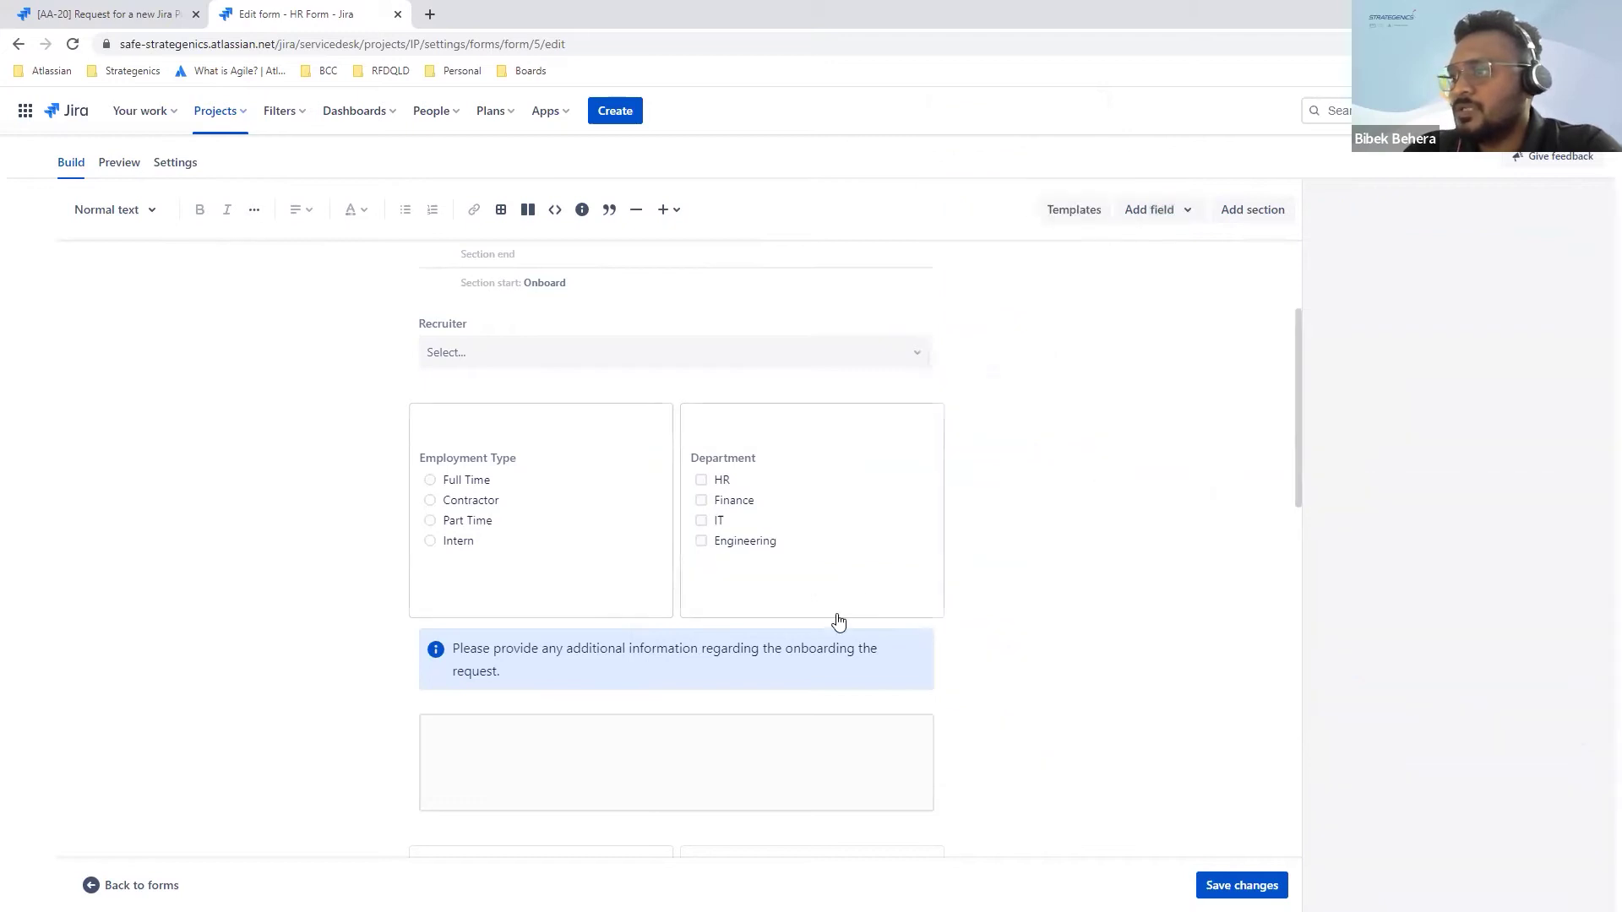
left_click(800, 653)
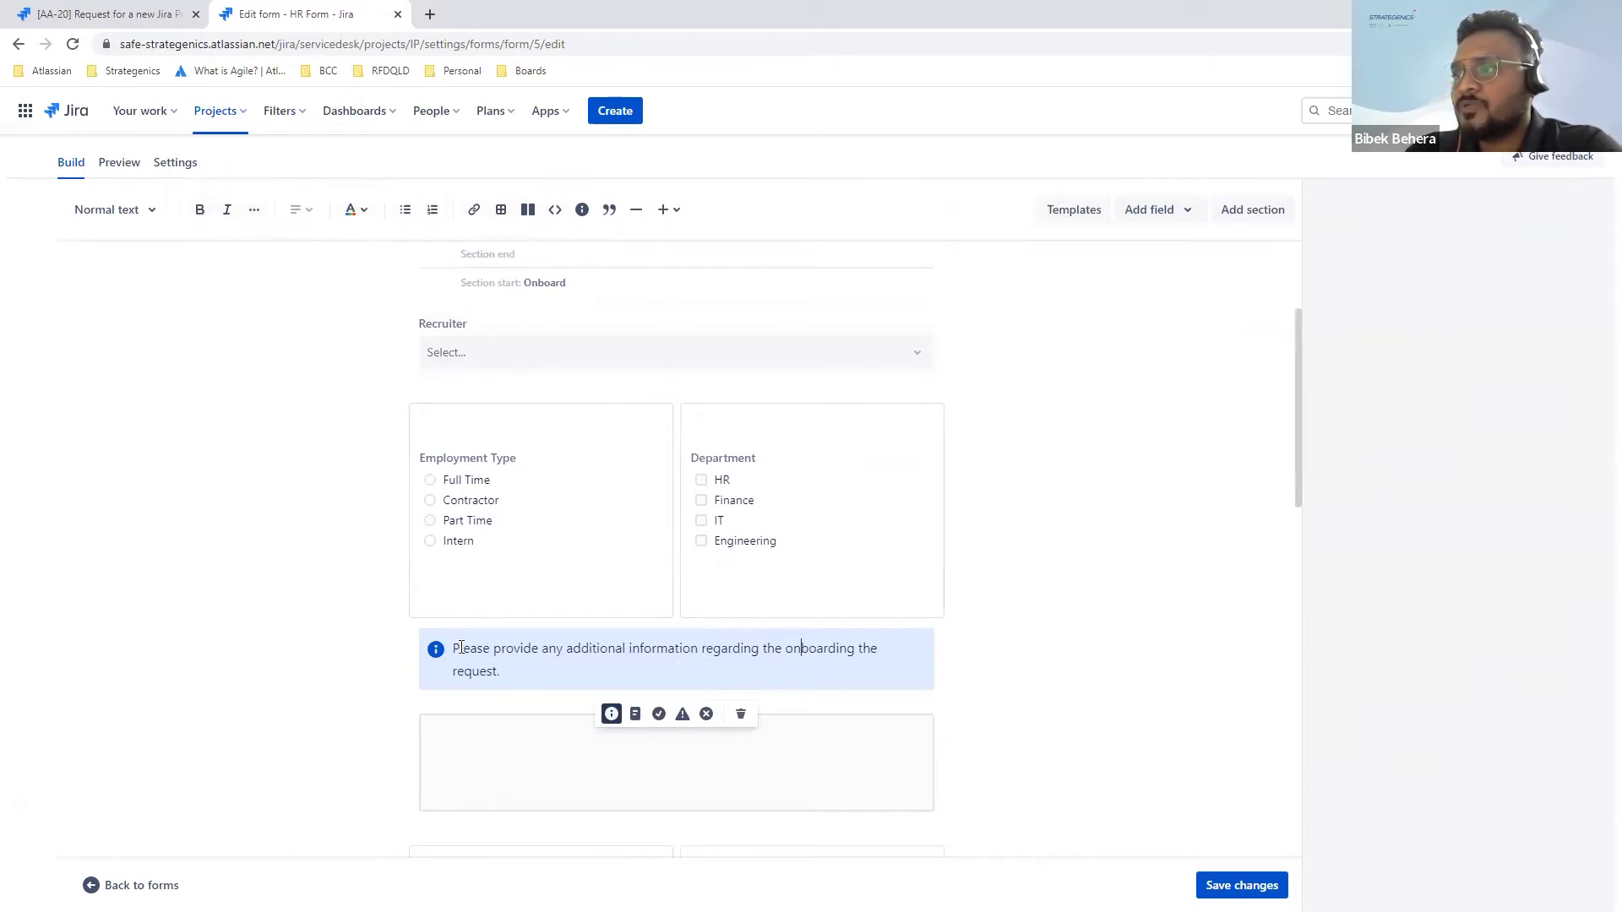
scroll(461, 647, "down", 1)
scroll(461, 647, "down", 1)
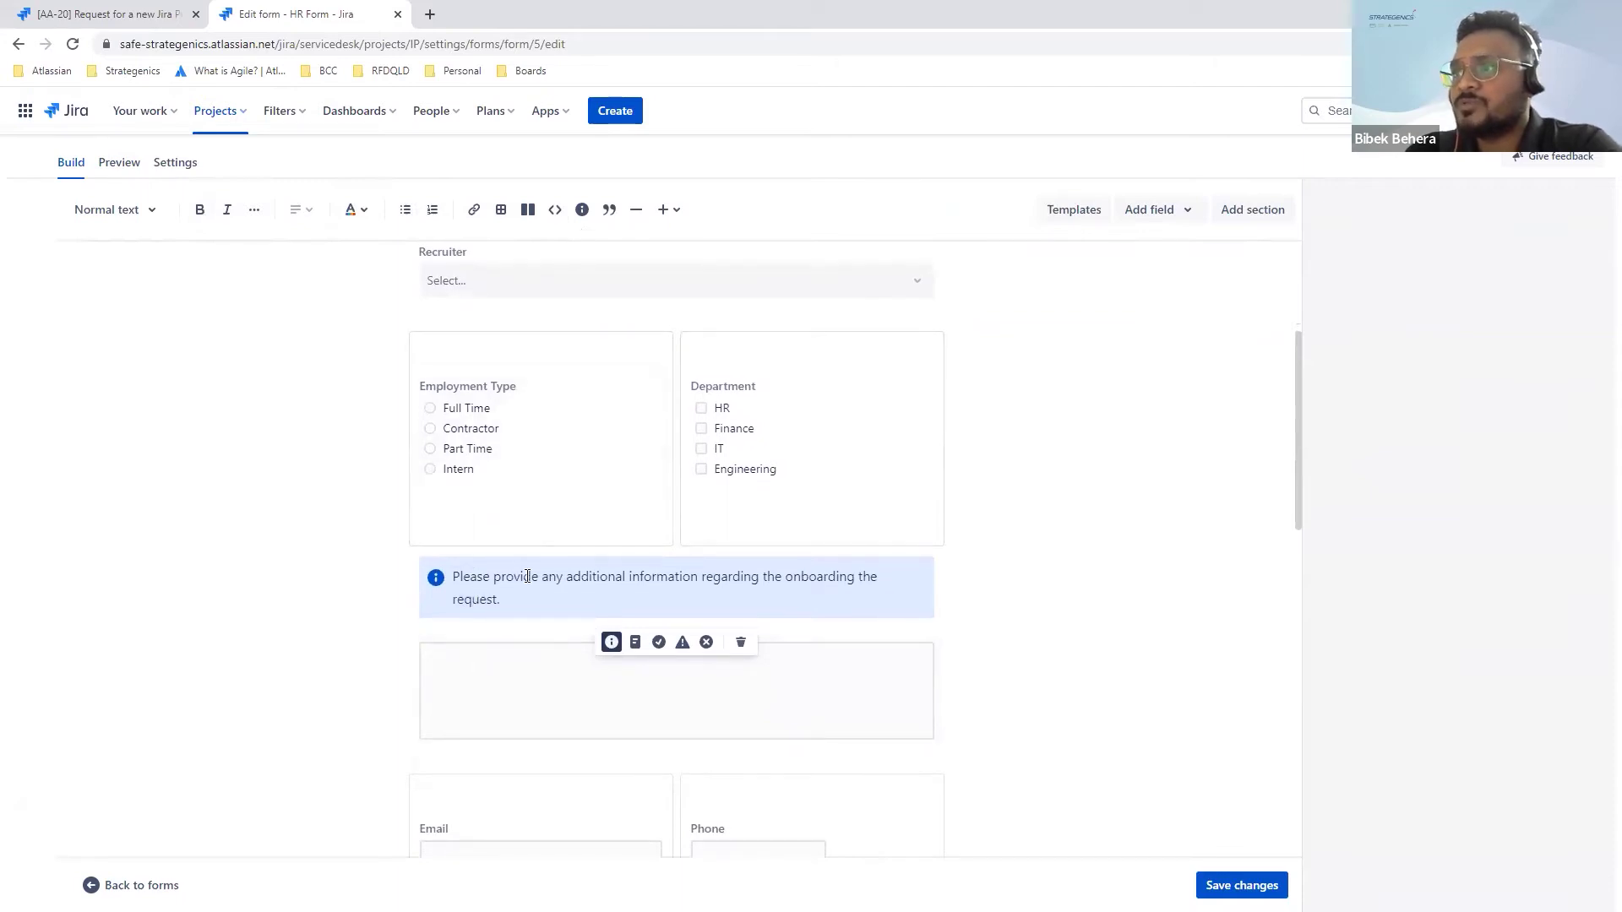
scroll(527, 576, "down", 1)
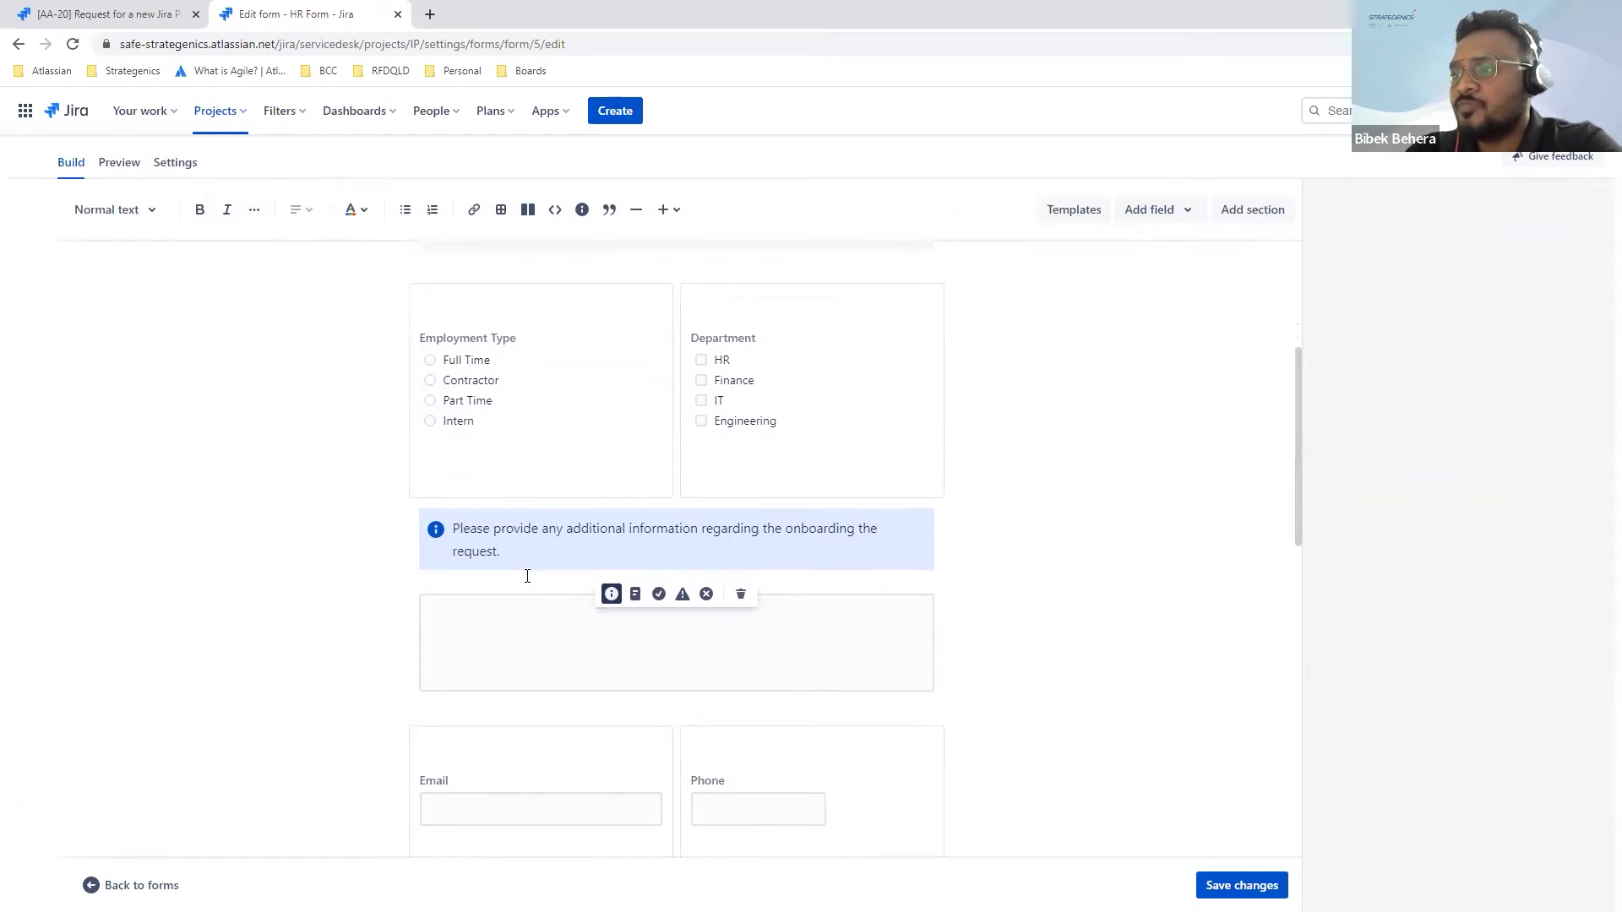
left_click(512, 595)
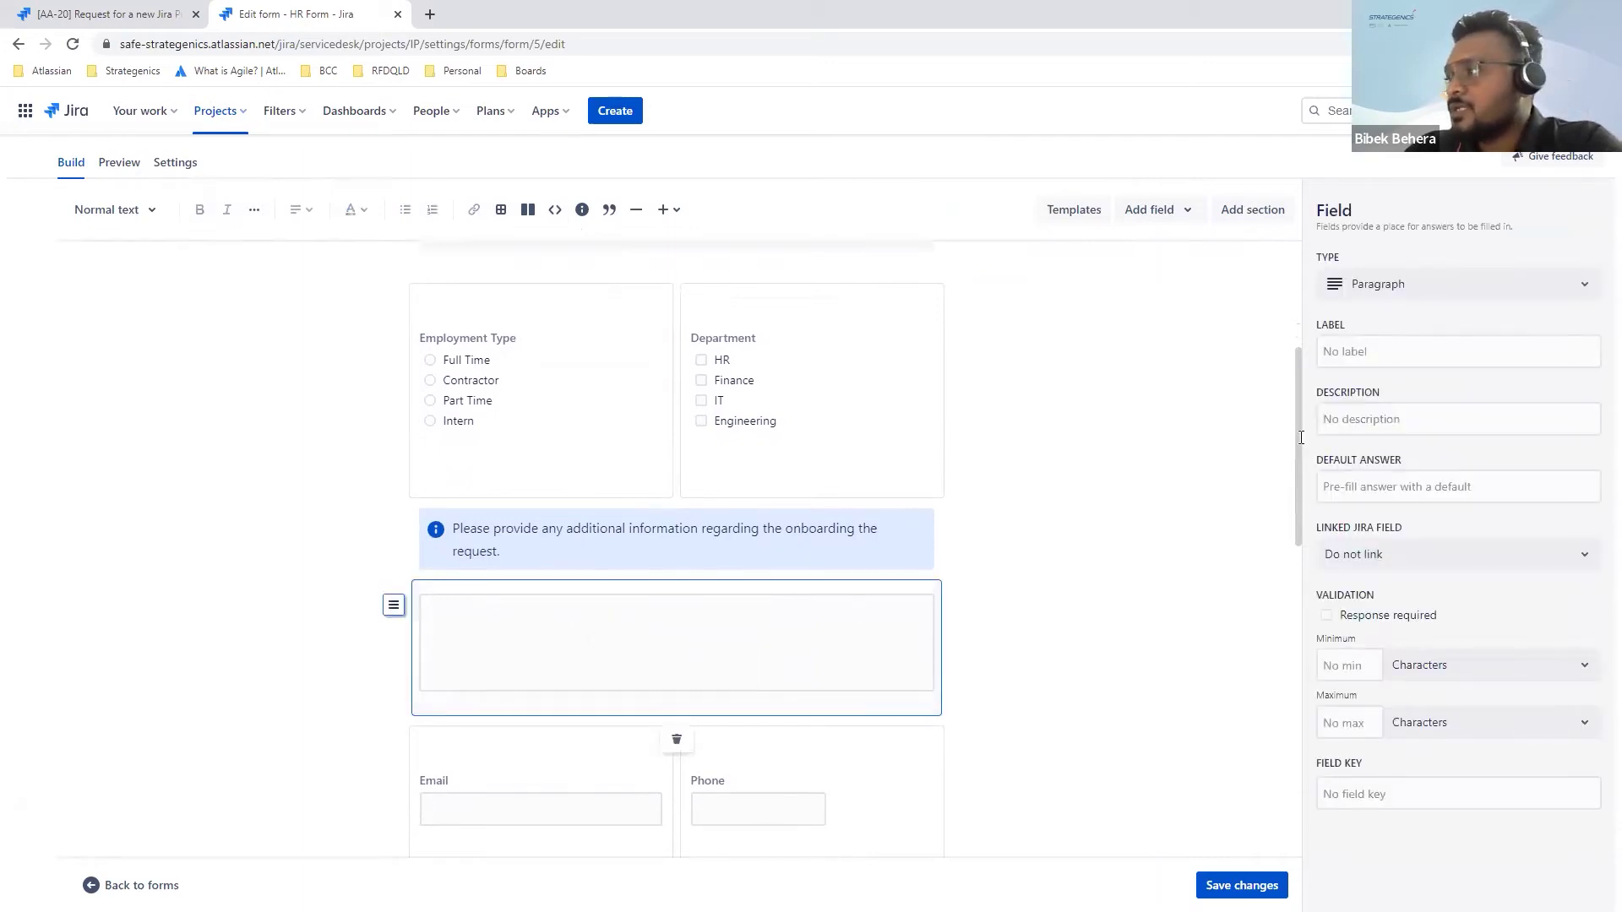
Step: Label the paragraph field below the onboarding note 'Desc'
left_click(1385, 352)
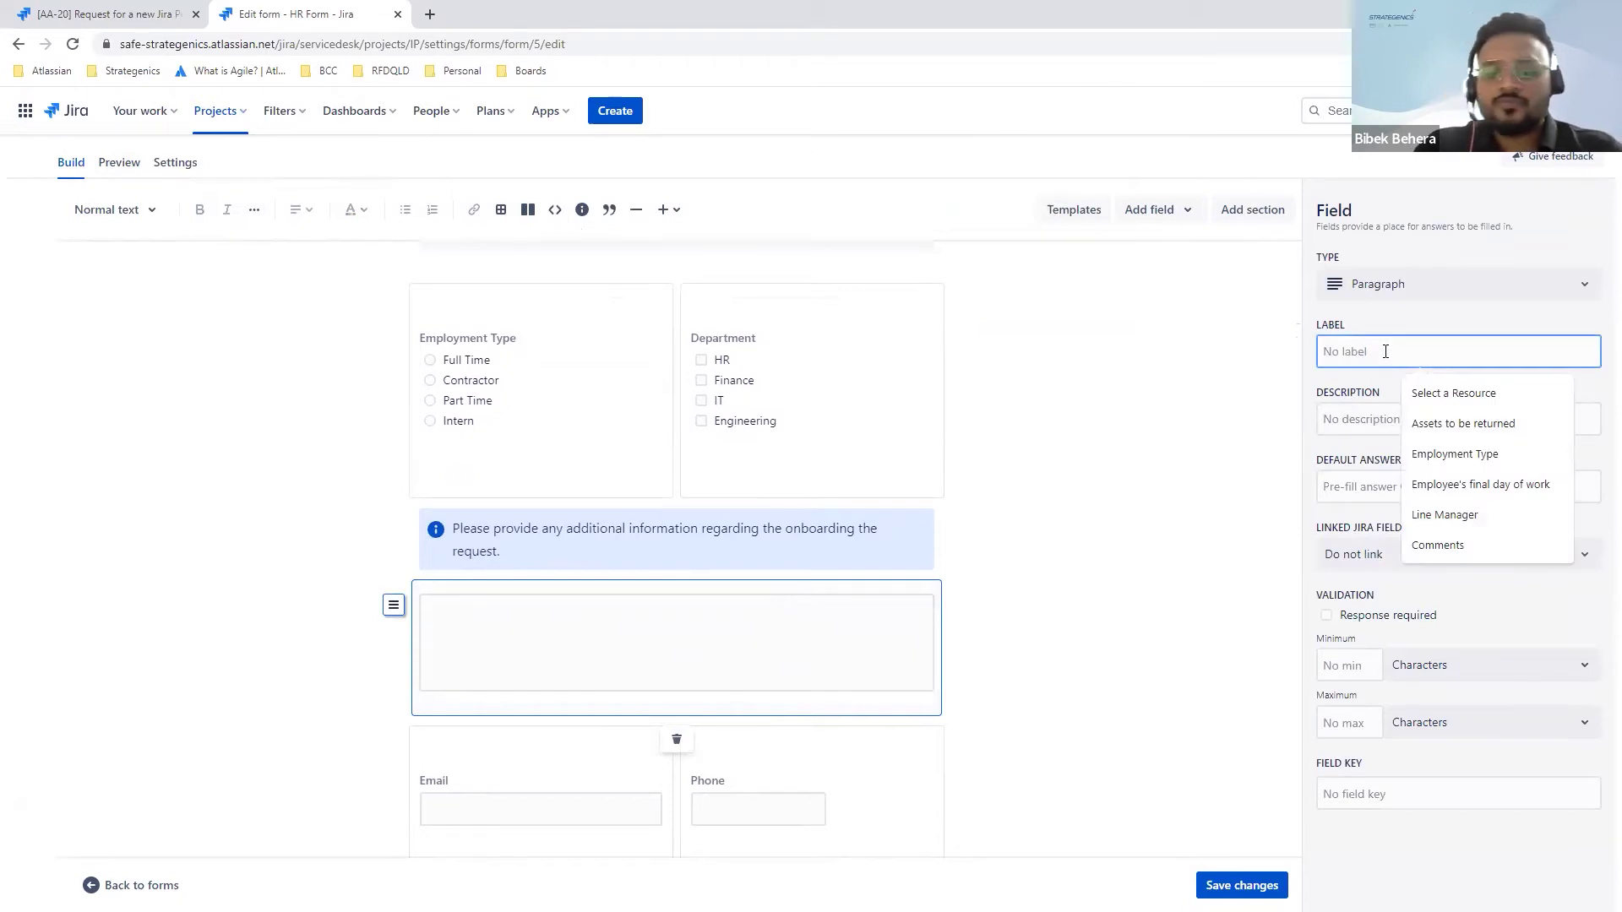
type("Desc")
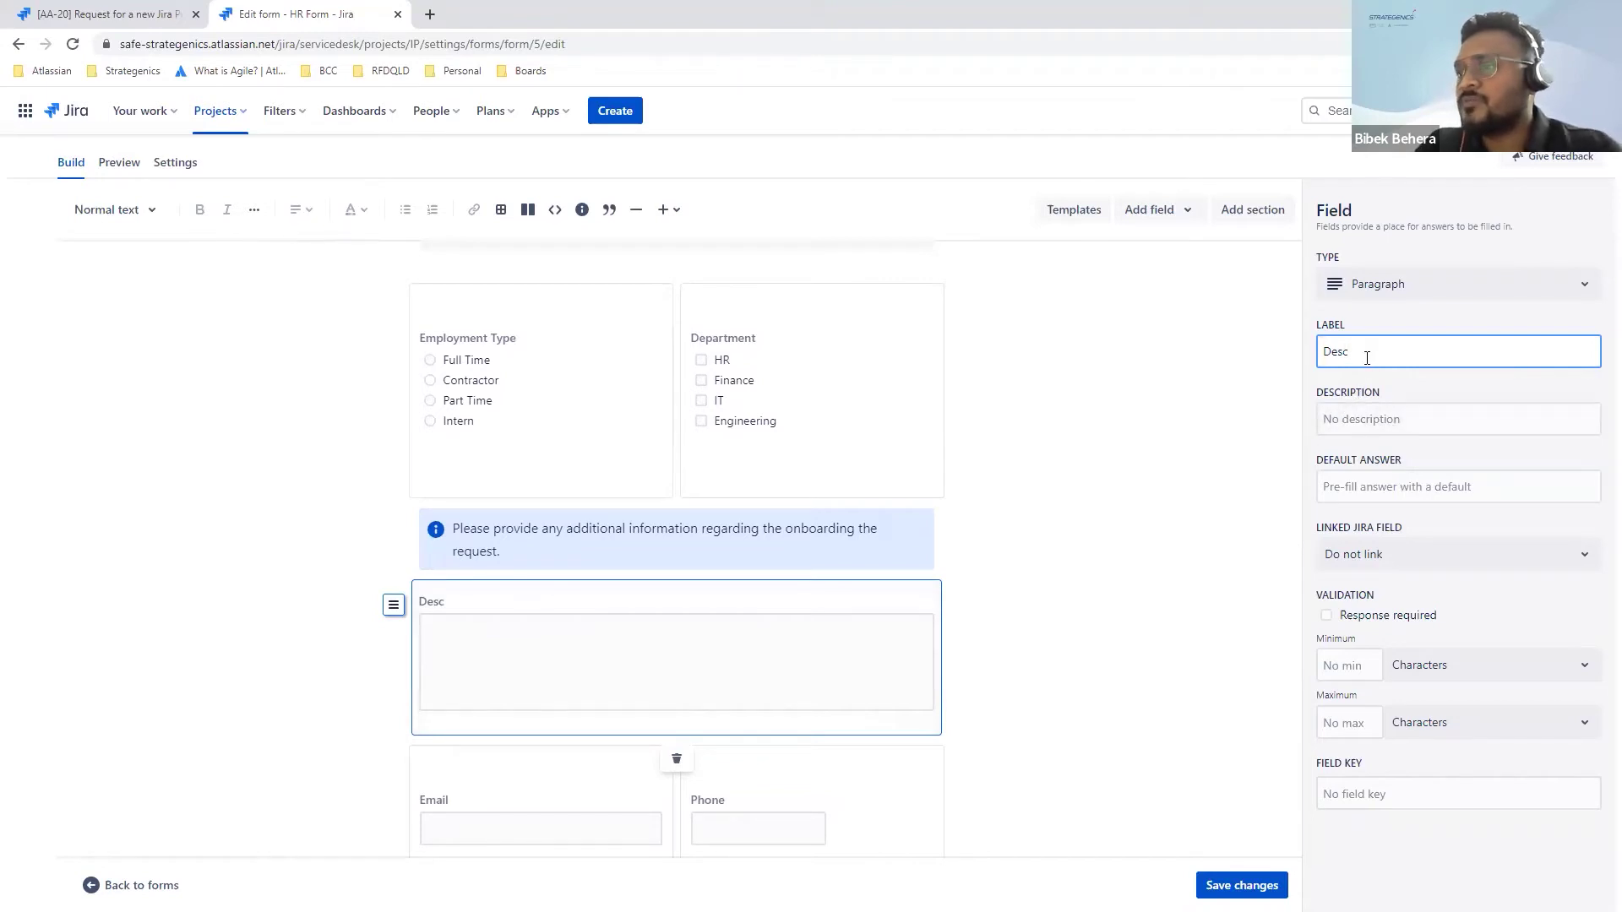
scroll(699, 597, "down", 1)
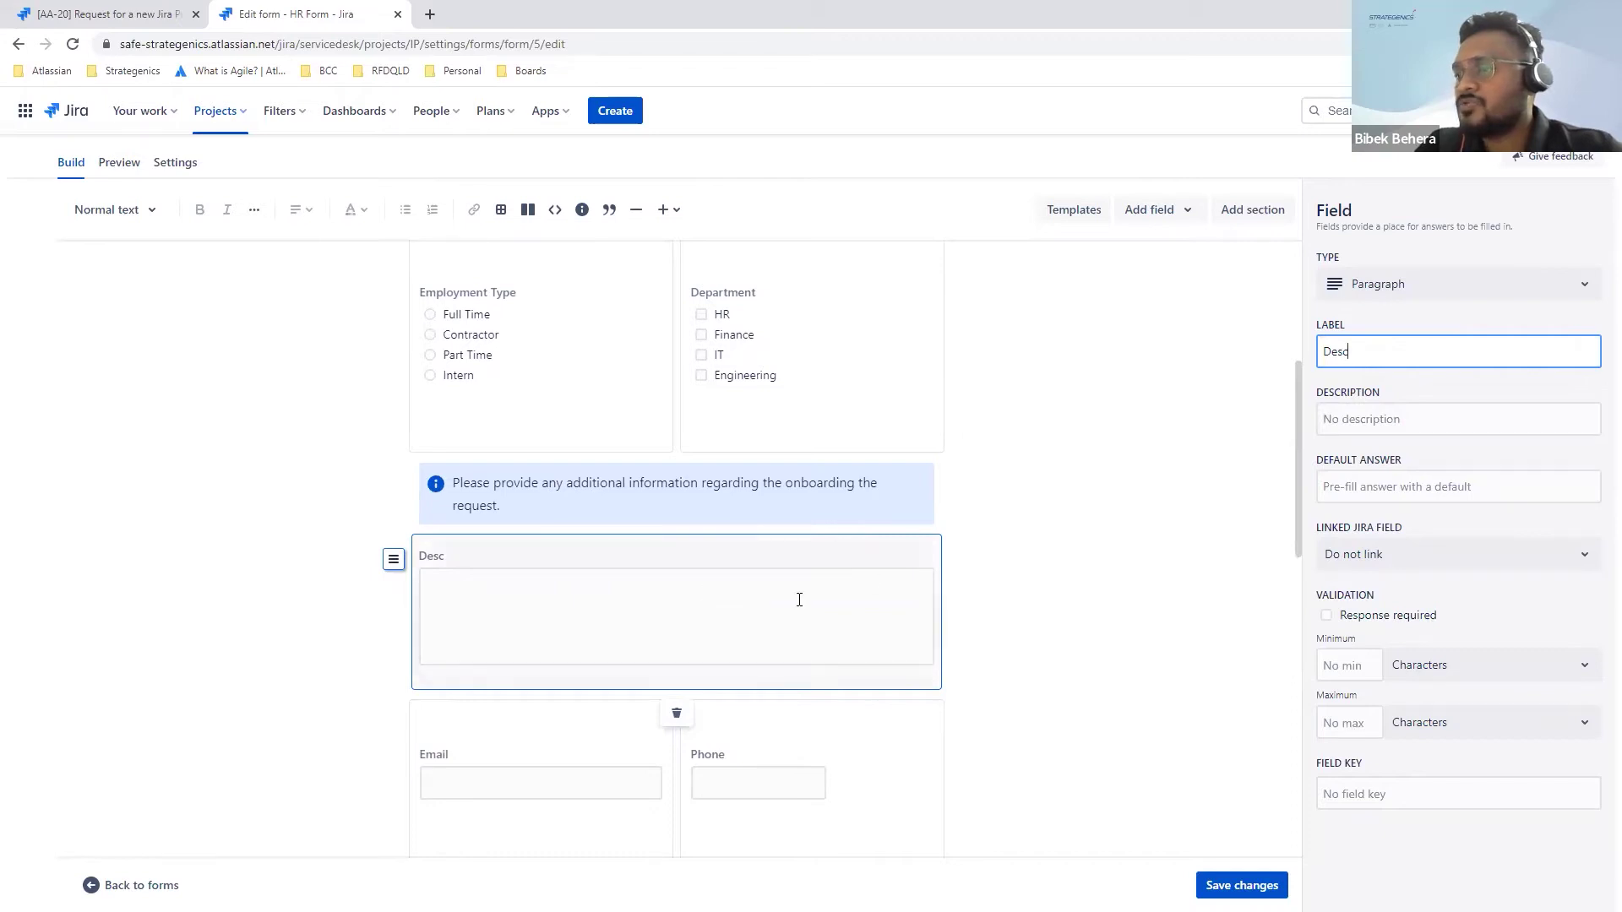
scroll(797, 598, "down", 1)
scroll(659, 537, "down", 1)
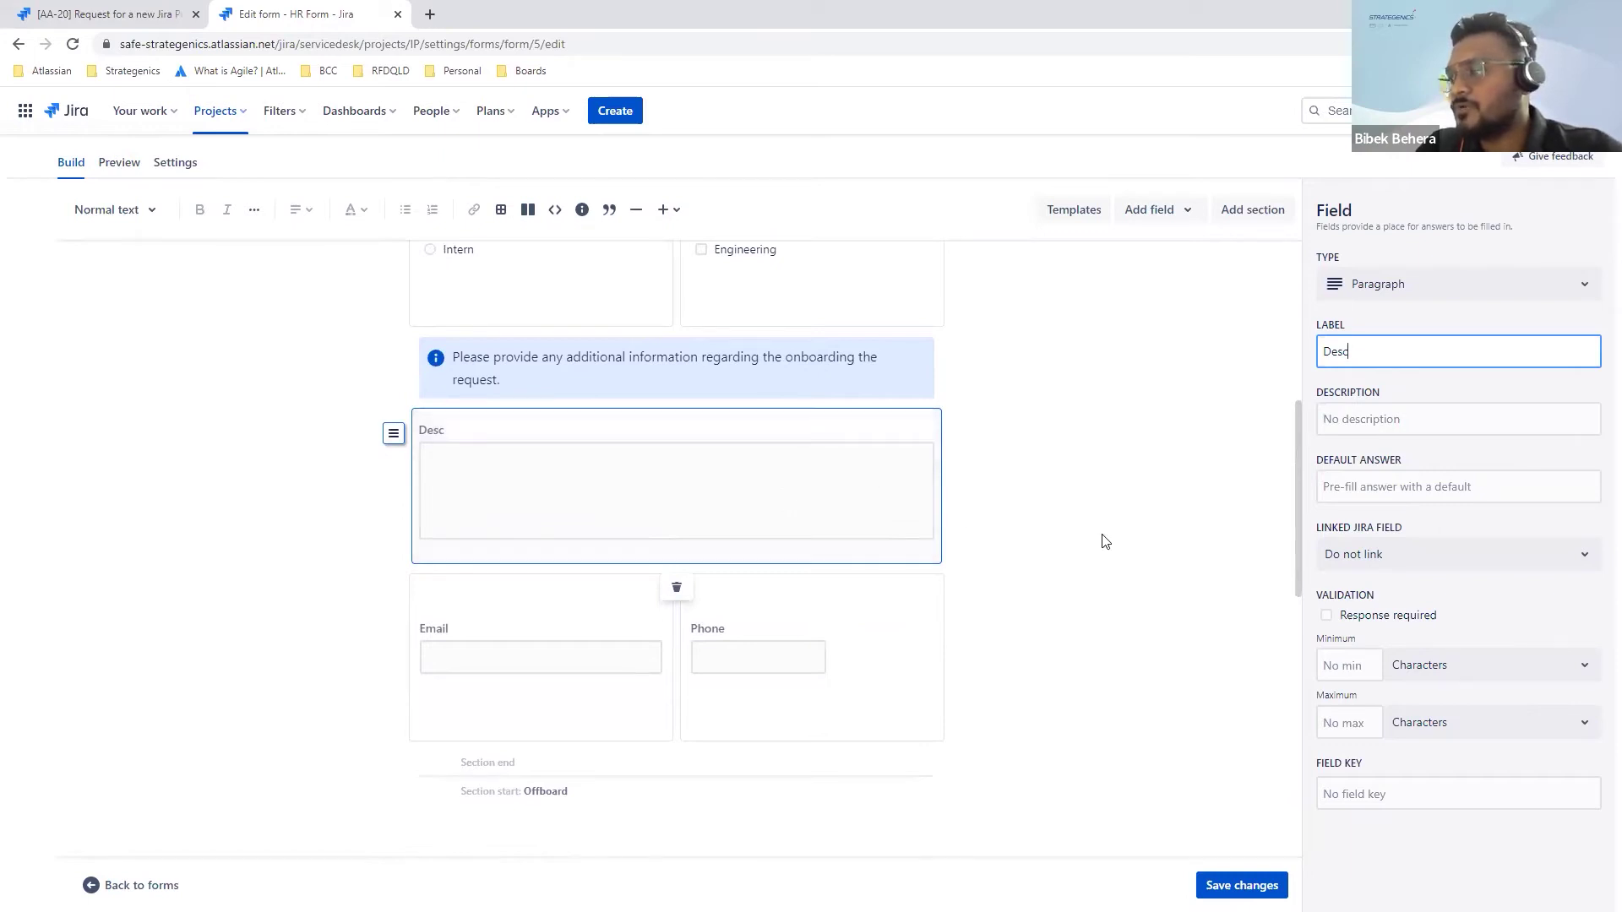
scroll(1104, 540, "down", 3)
scroll(801, 523, "down", 3)
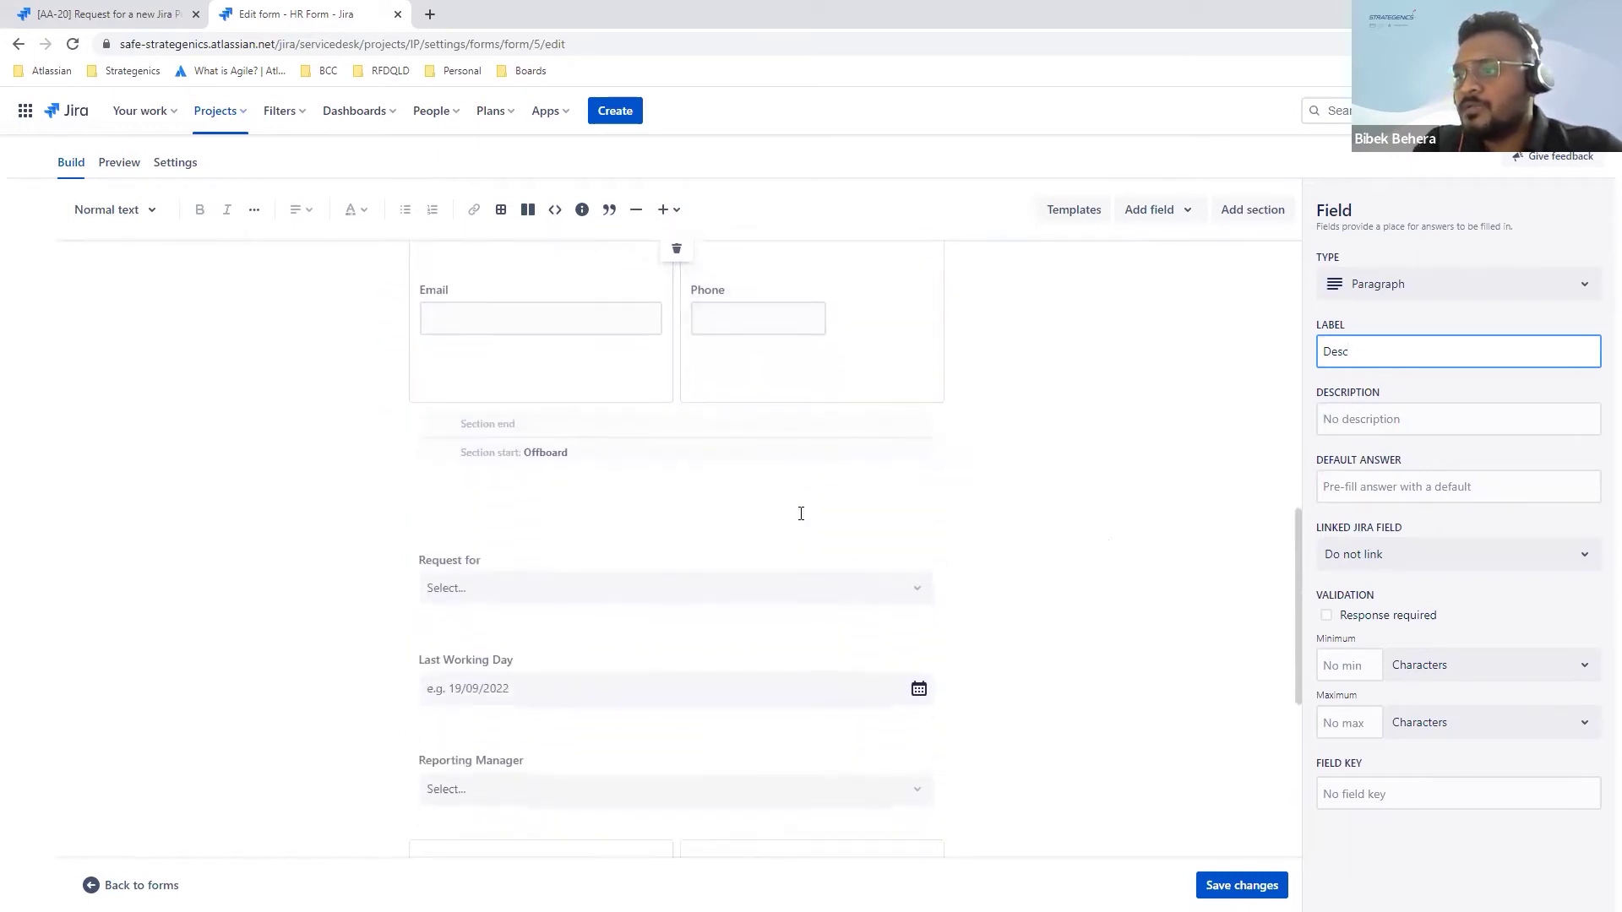
left_click(666, 570)
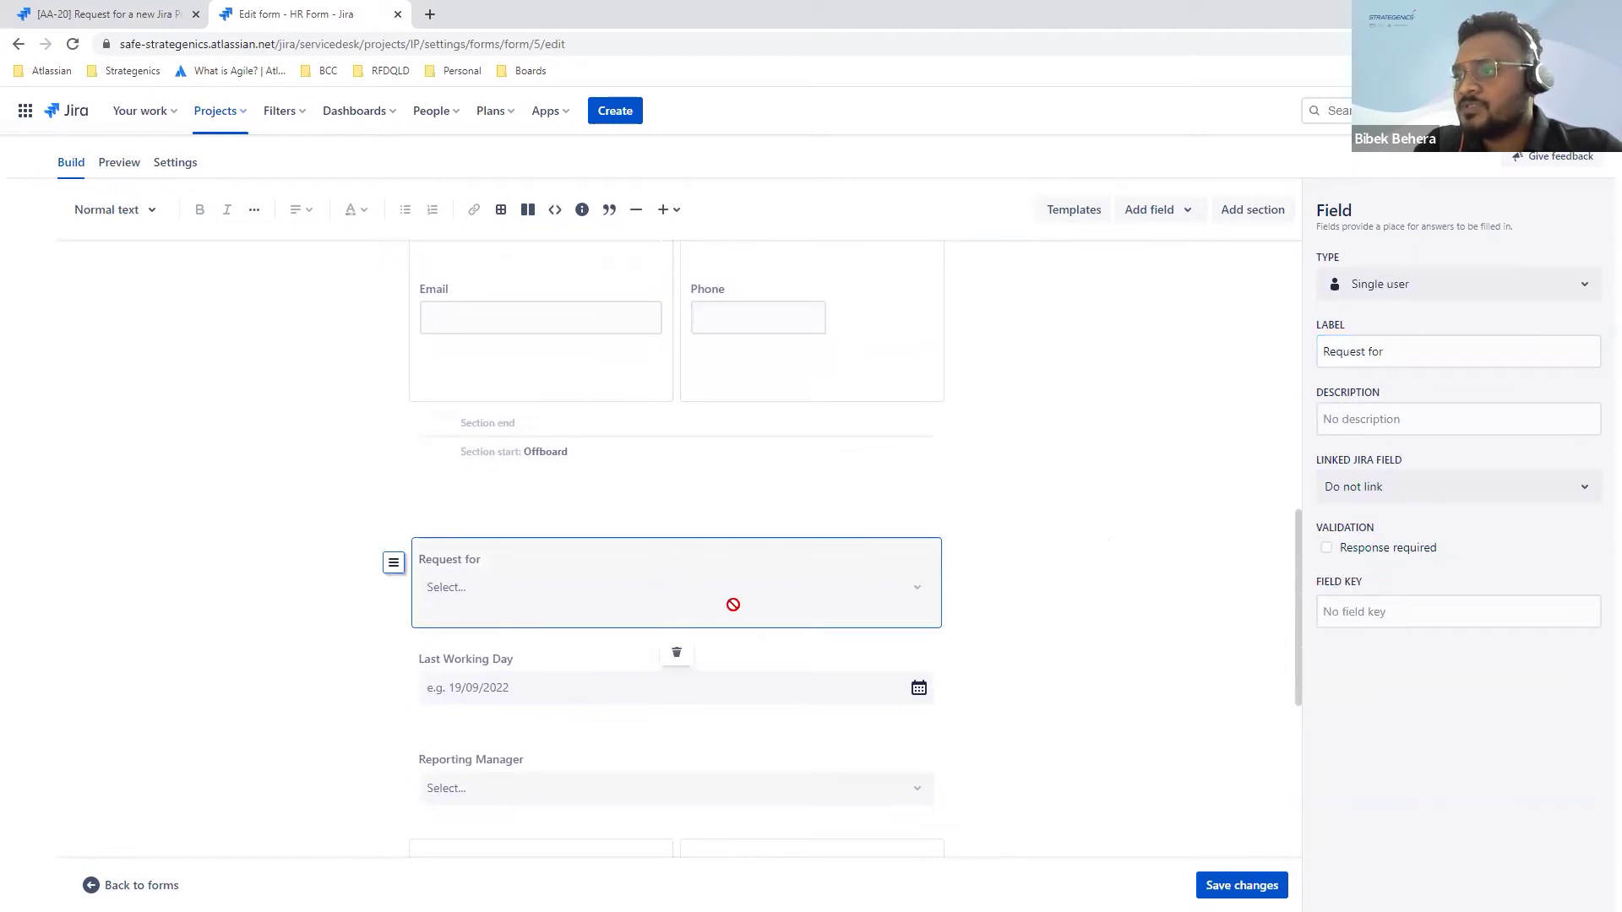
left_click(808, 690)
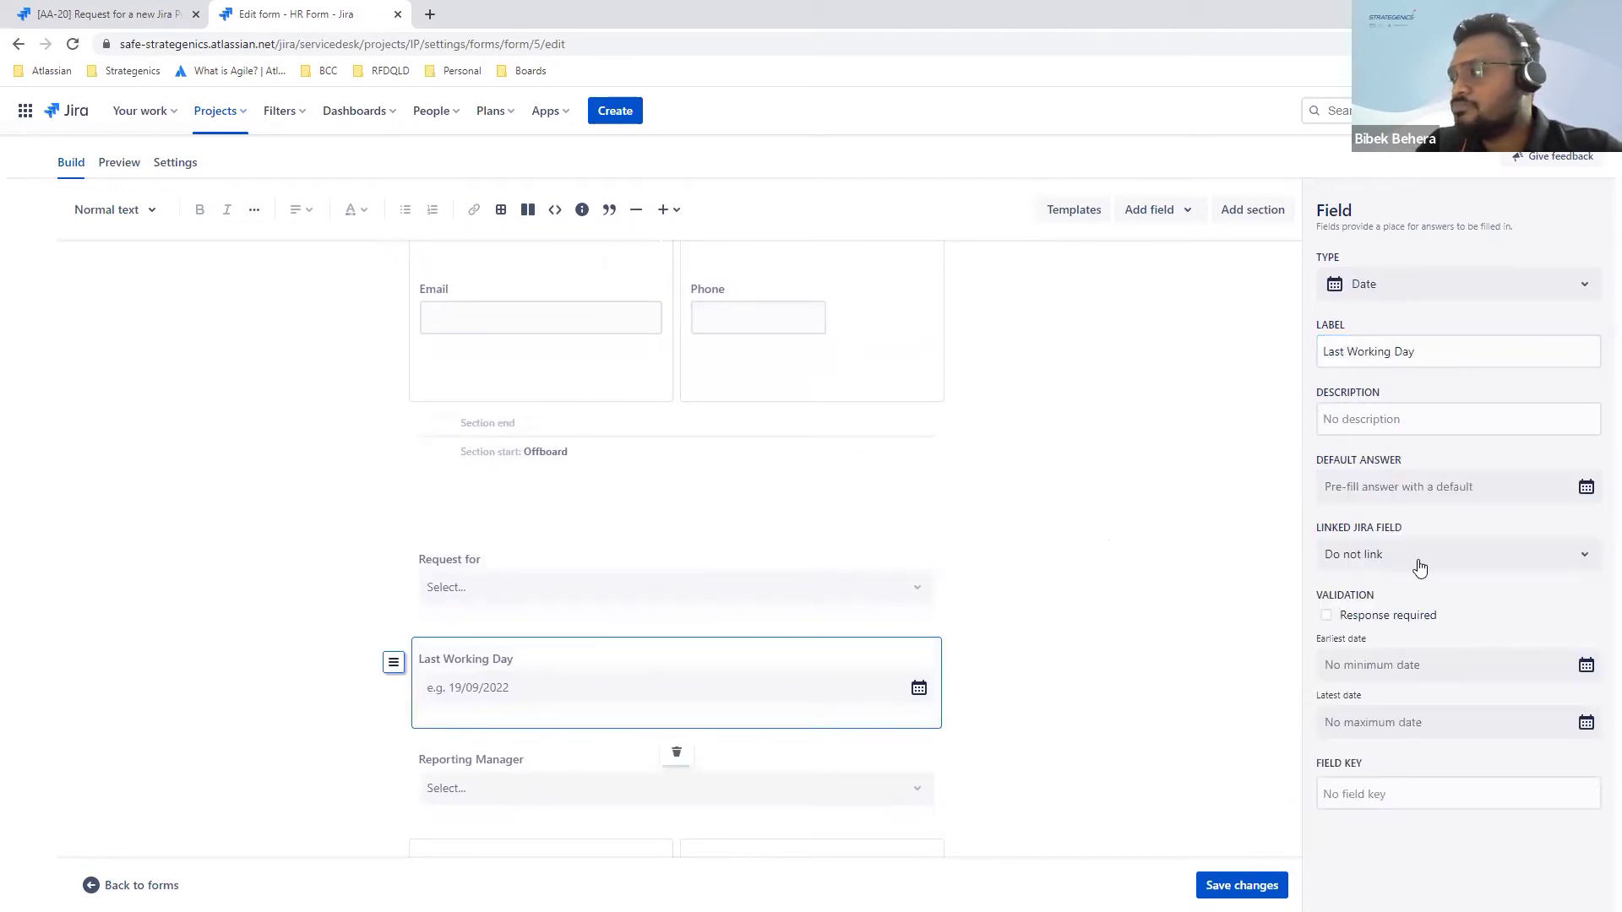
scroll(1182, 598, "down", 1)
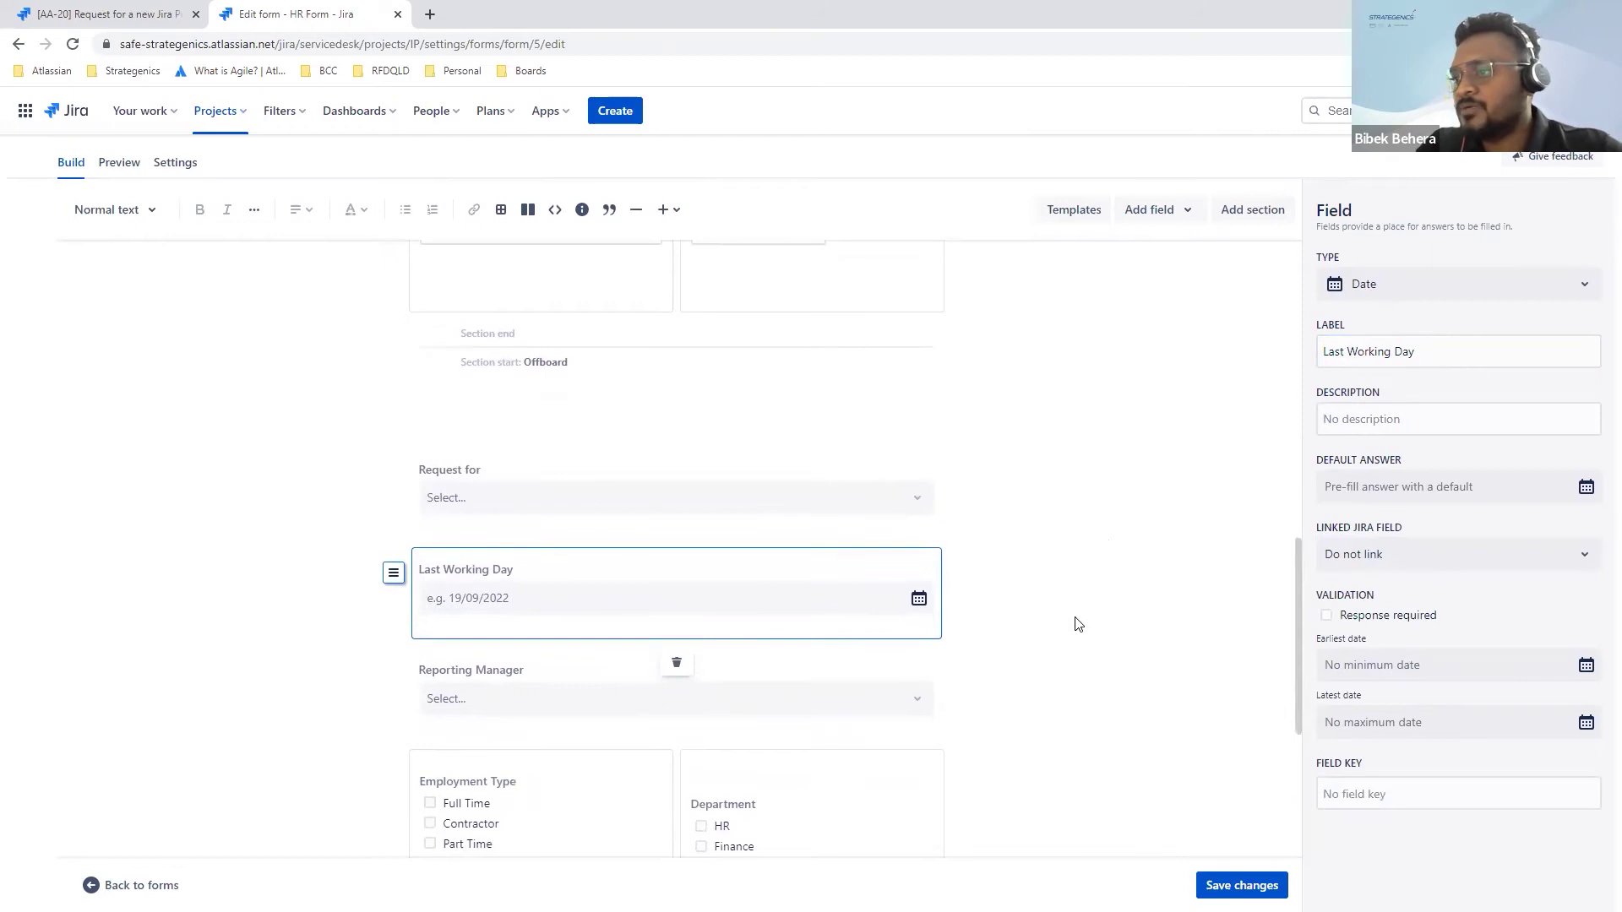
scroll(789, 656, "down", 4)
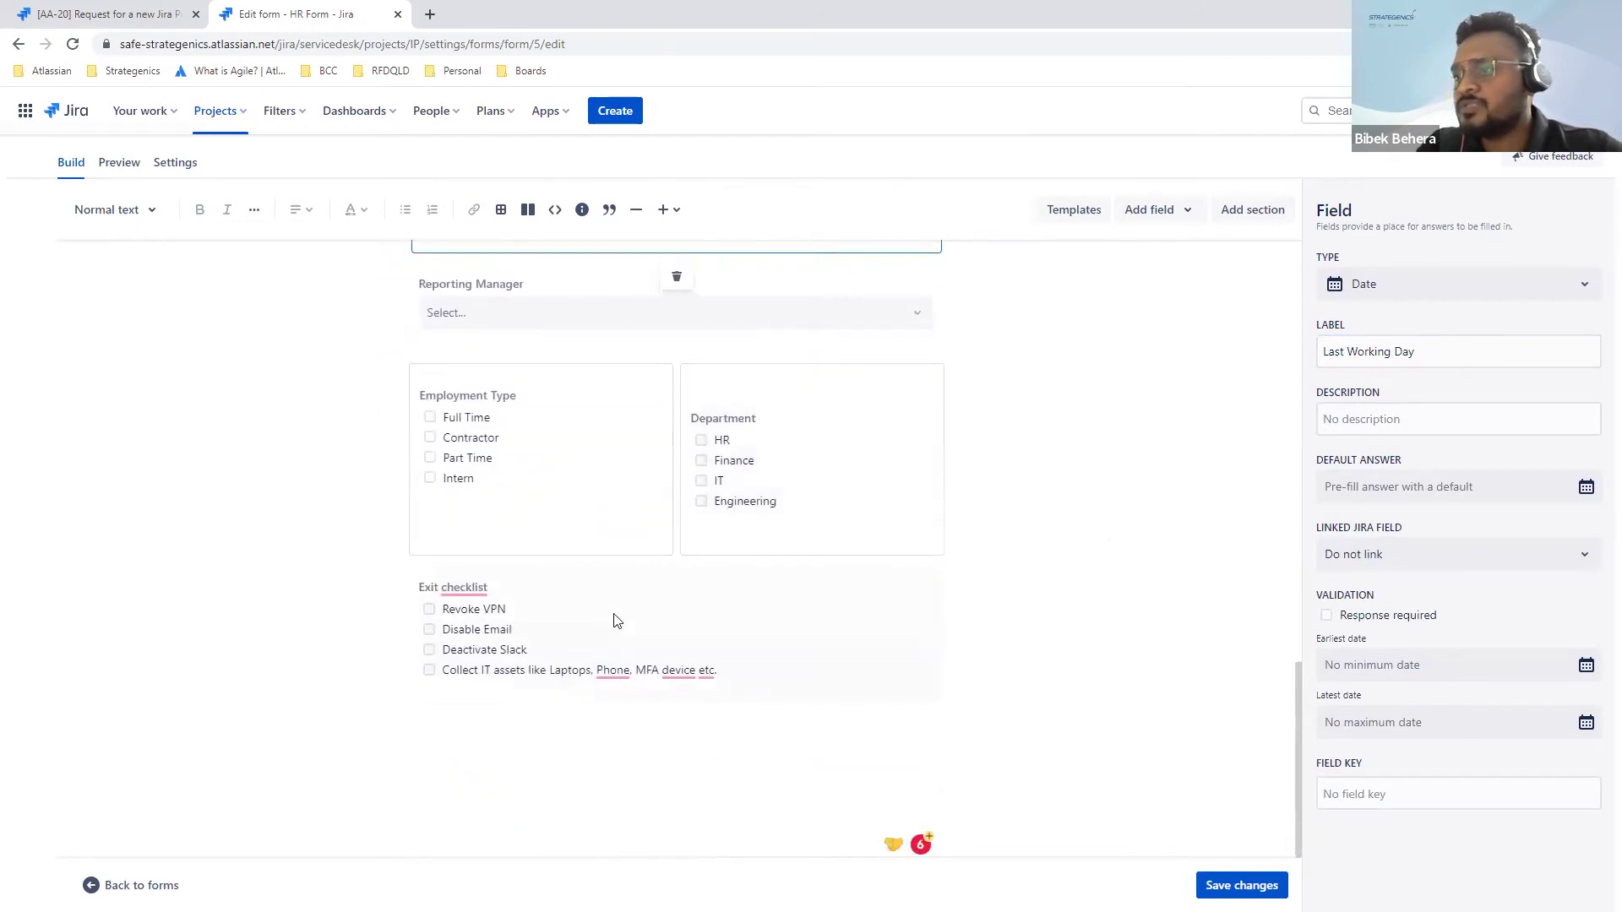
left_click(616, 626)
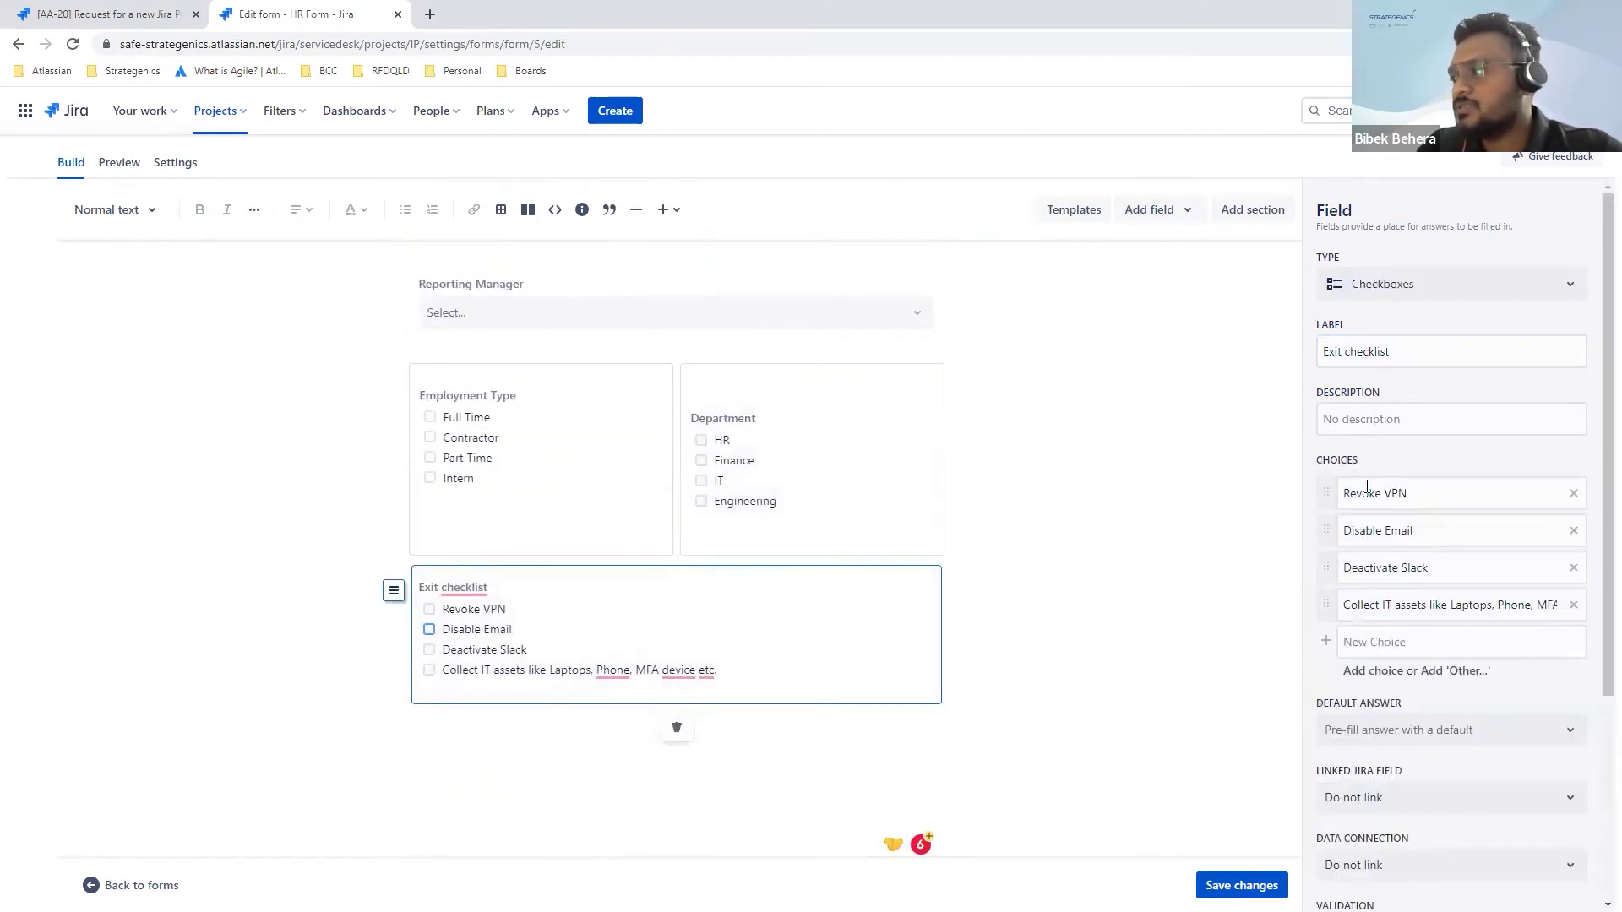
scroll(844, 488, "up", 1)
scroll(843, 488, "up", 10)
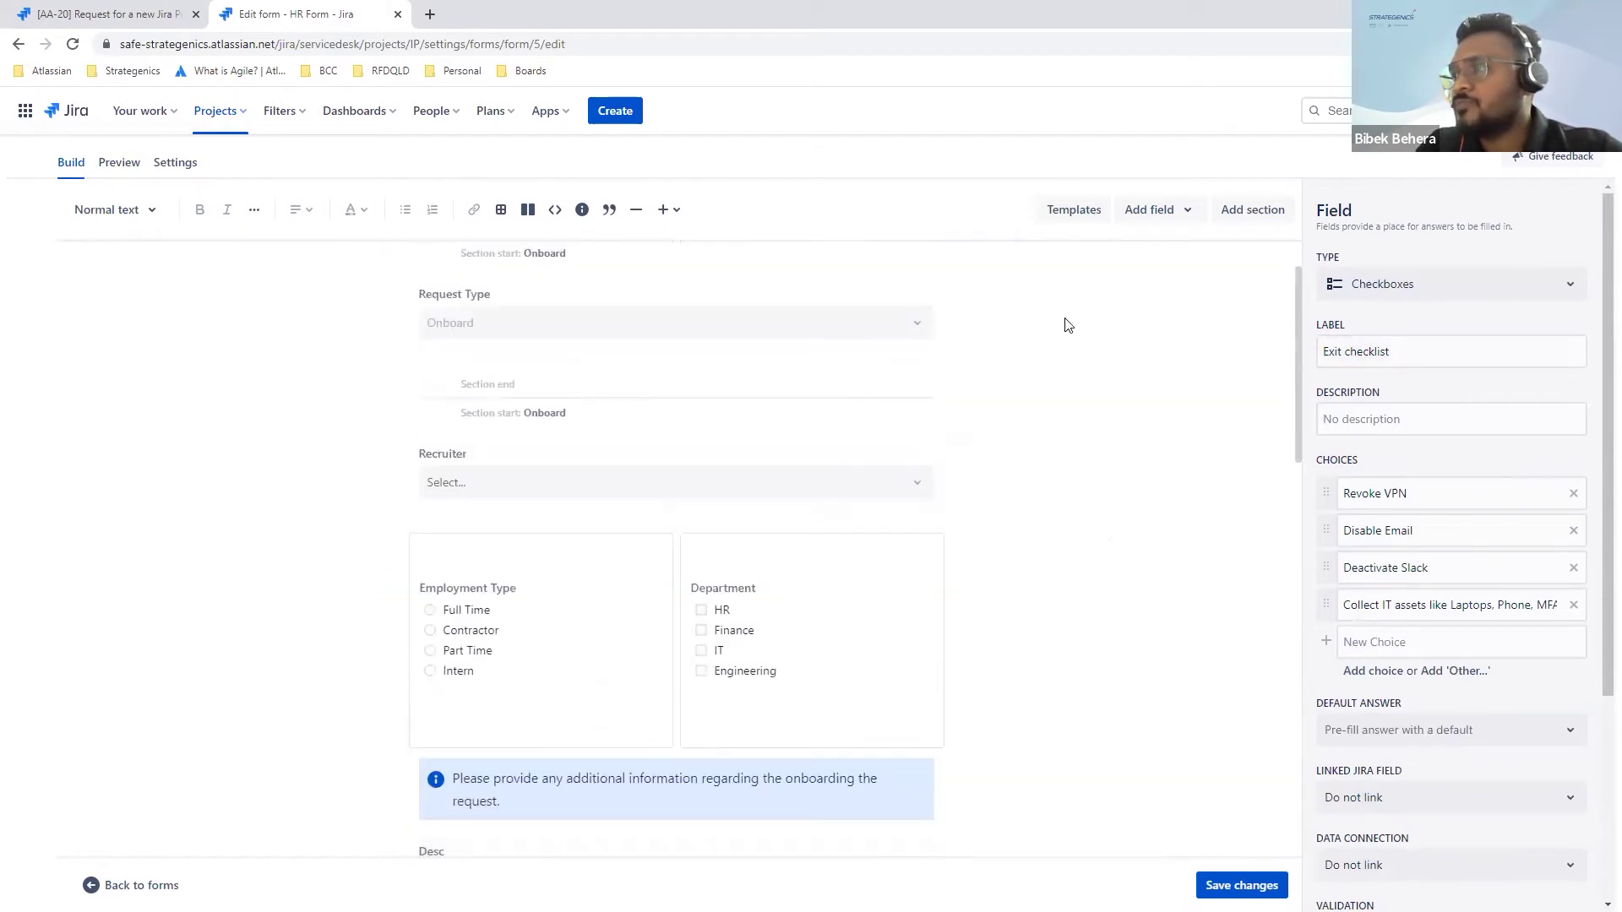
scroll(756, 488, "up", 1)
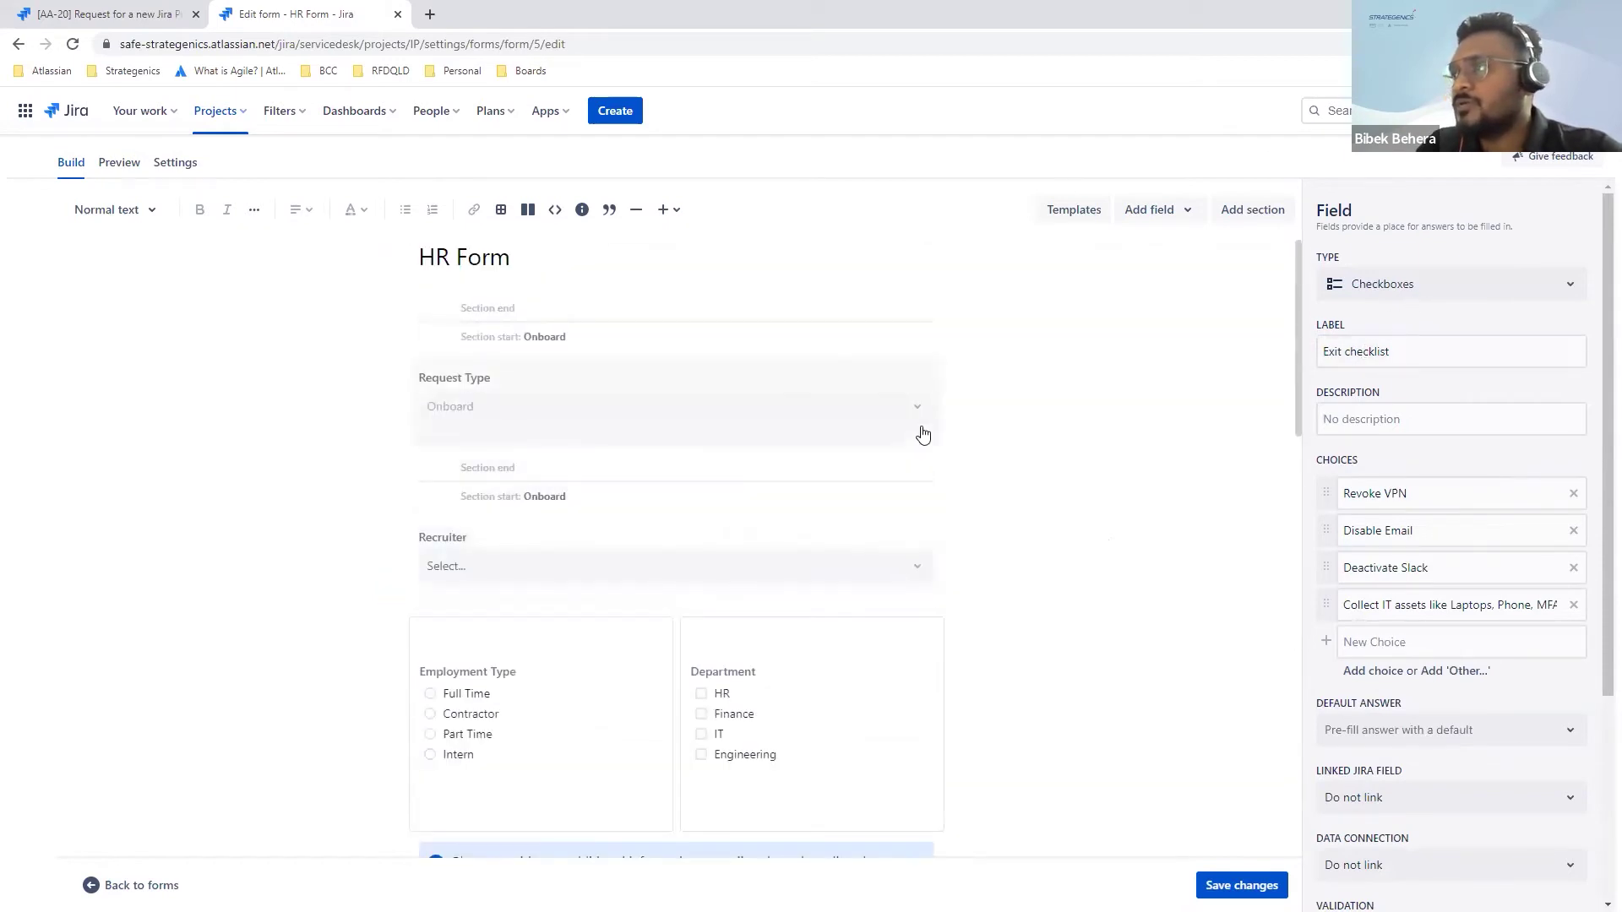
scroll(732, 663, "down", 1)
scroll(730, 662, "down", 4)
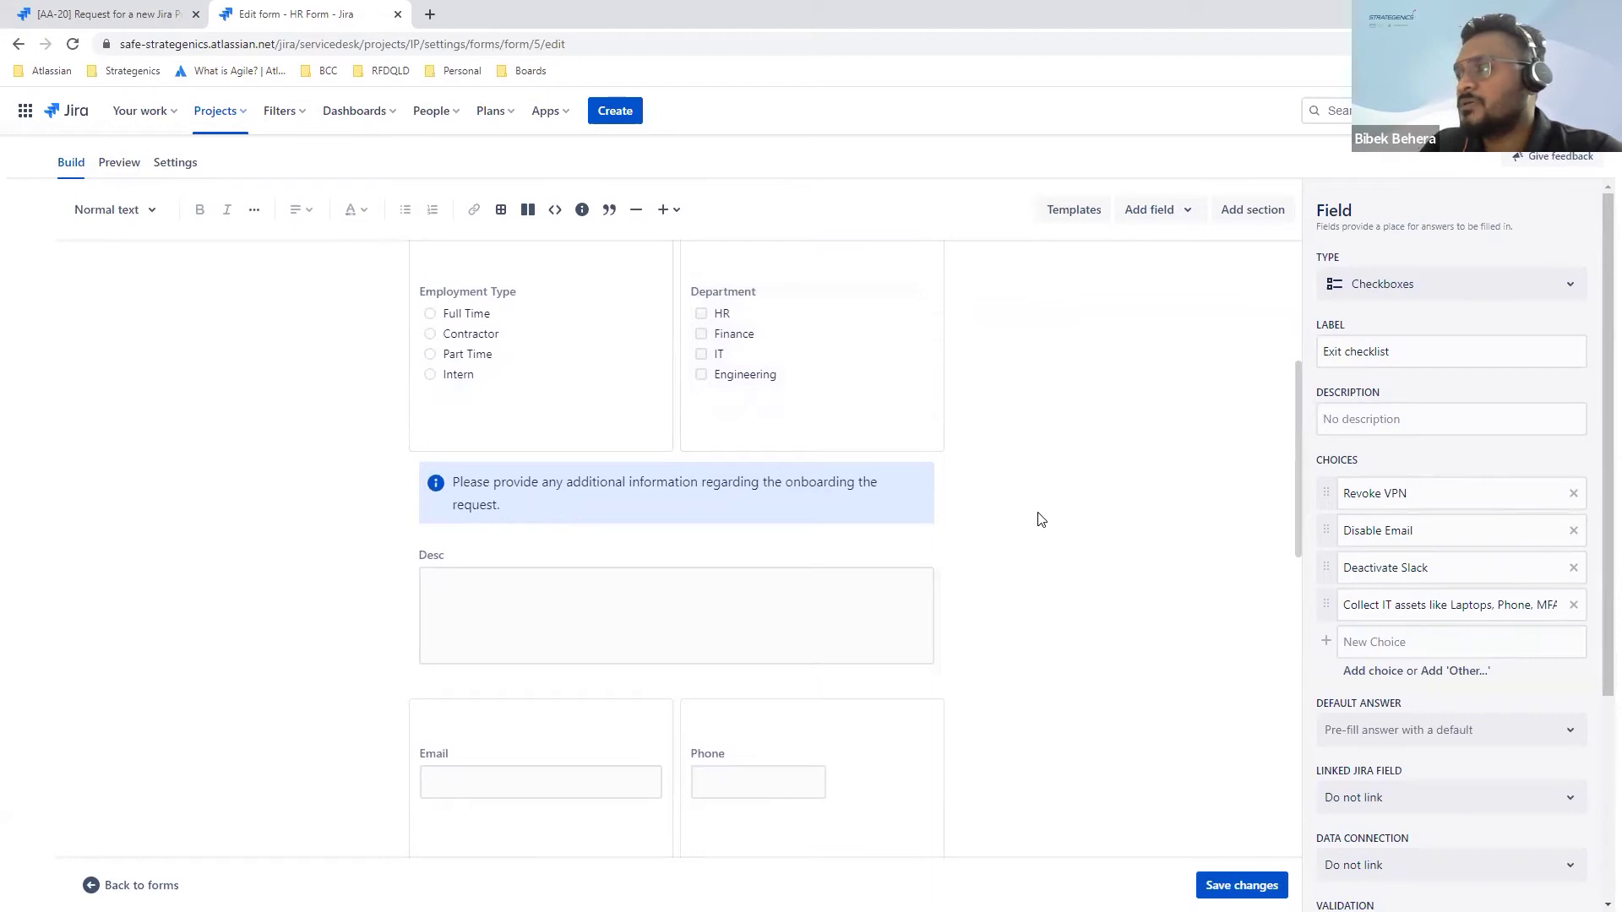
scroll(1041, 520, "up", 2)
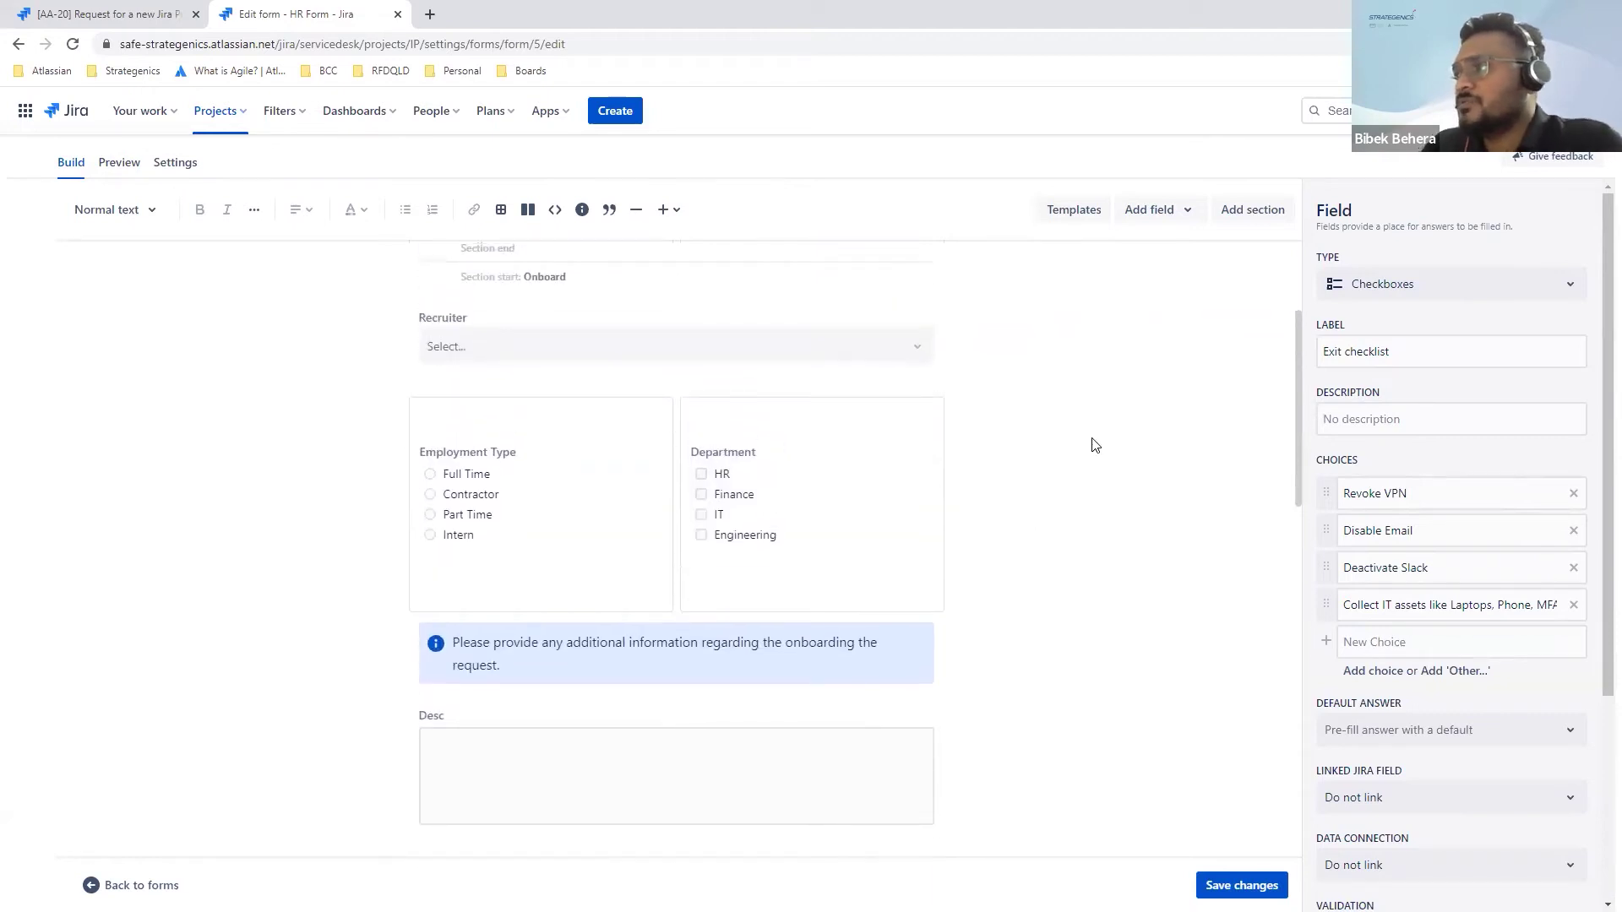
scroll(887, 343, "up", 3)
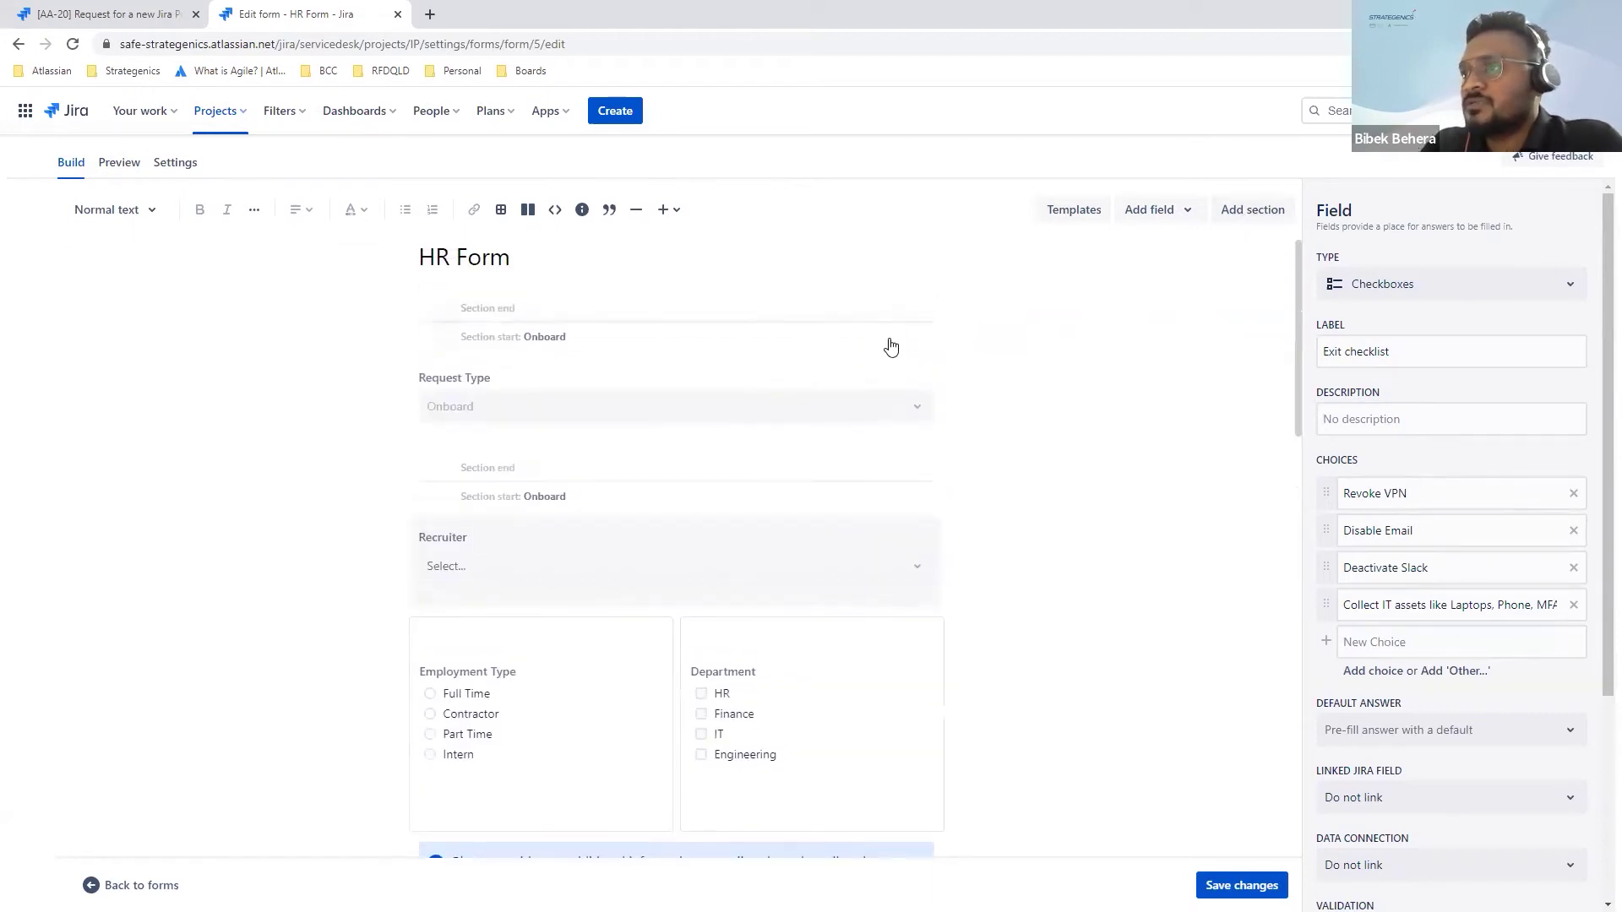
left_click(682, 337)
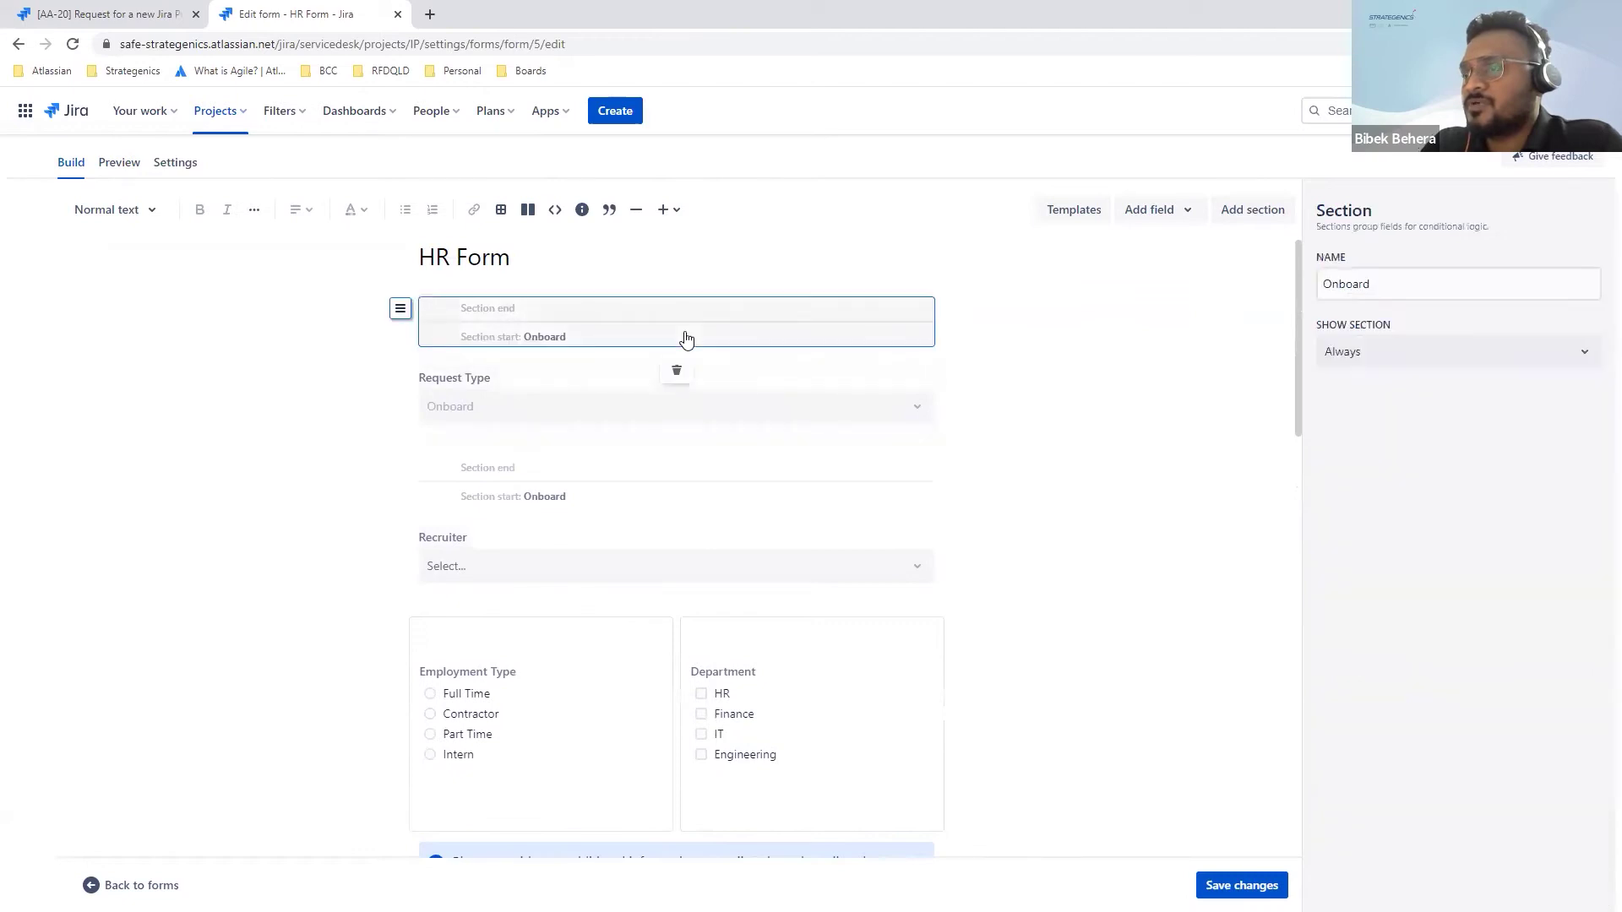
left_click(632, 494)
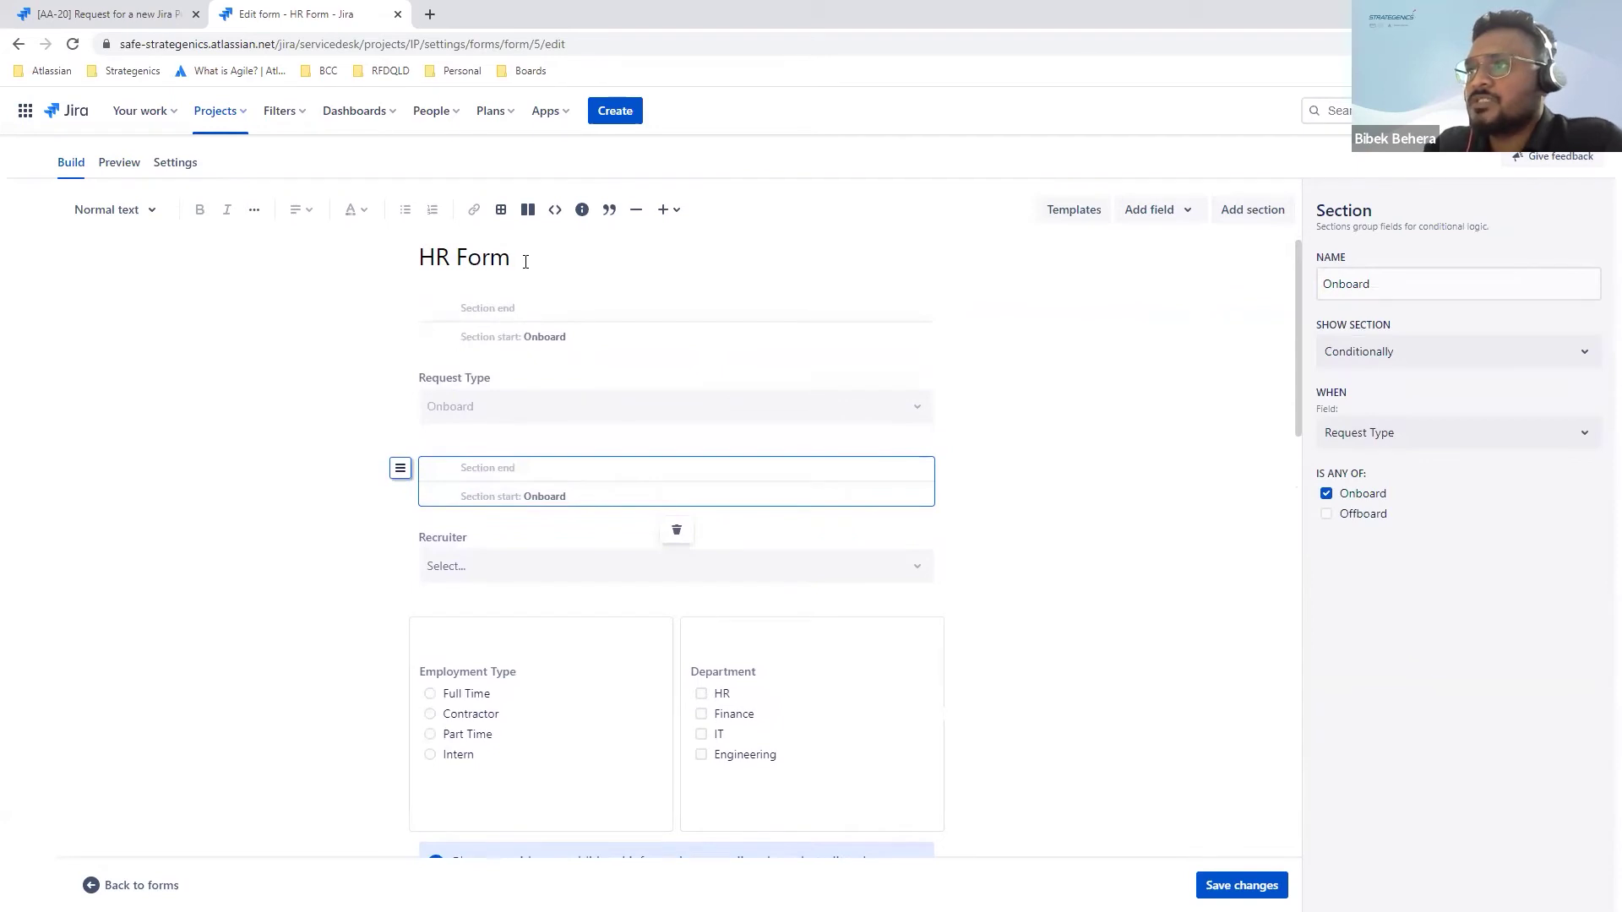
scroll(550, 442, "down", 6)
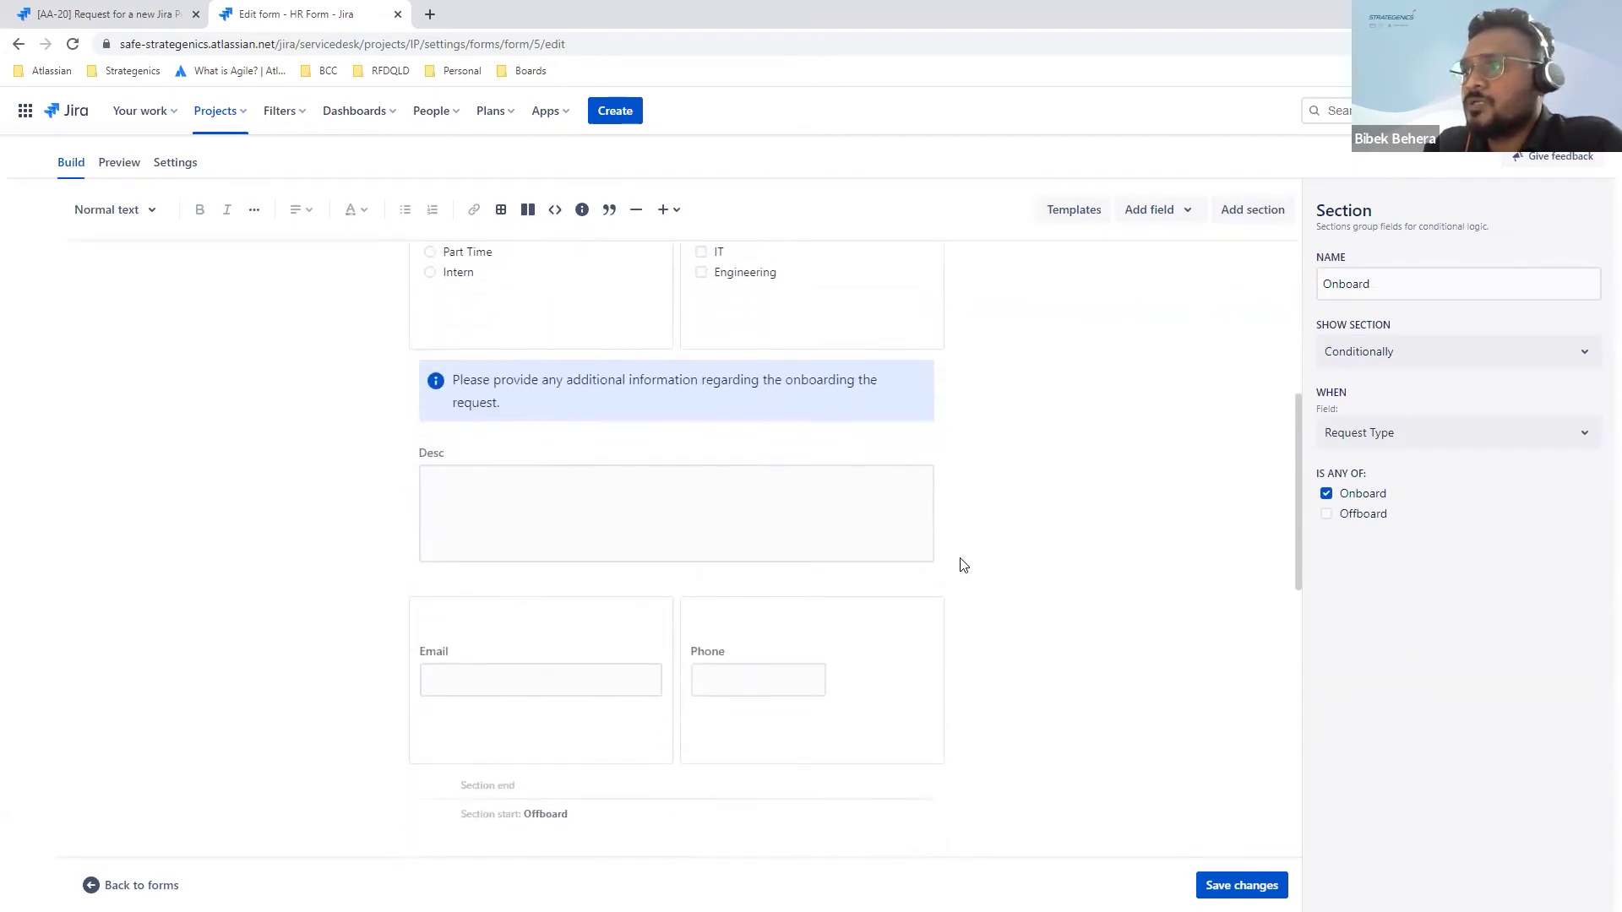
scroll(1078, 569, "down", 10)
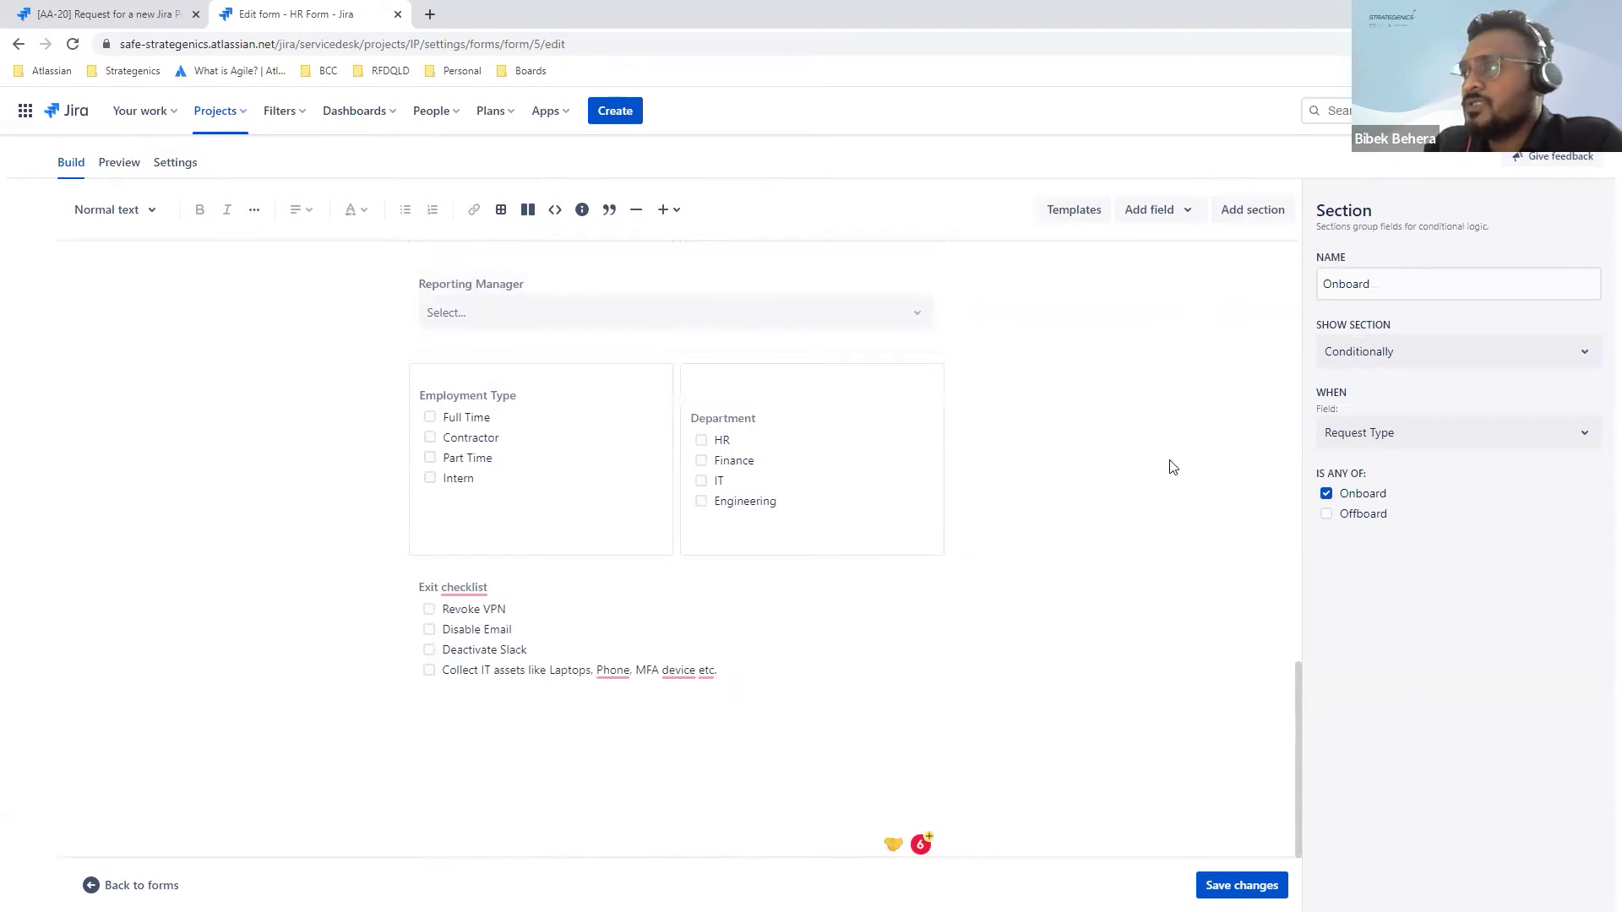
scroll(1173, 464, "up", 10)
scroll(1172, 467, "up", 1)
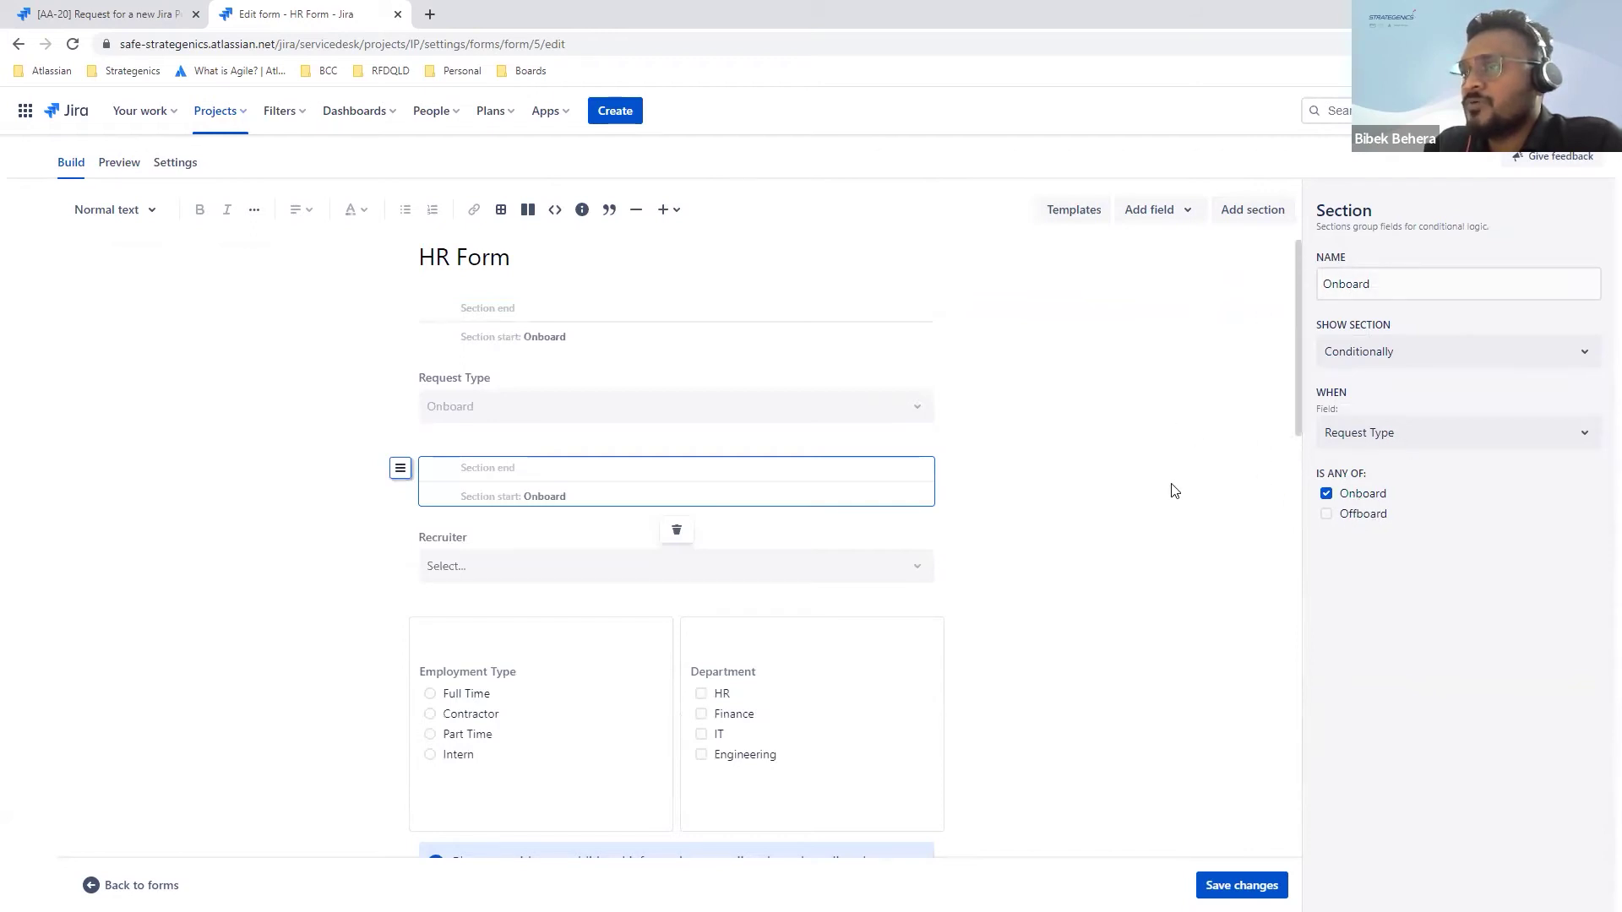
left_click(119, 162)
Step: Preview the HR Form with Offboard as Request Type, then view the form's Settings
scroll(708, 537, "down", 1)
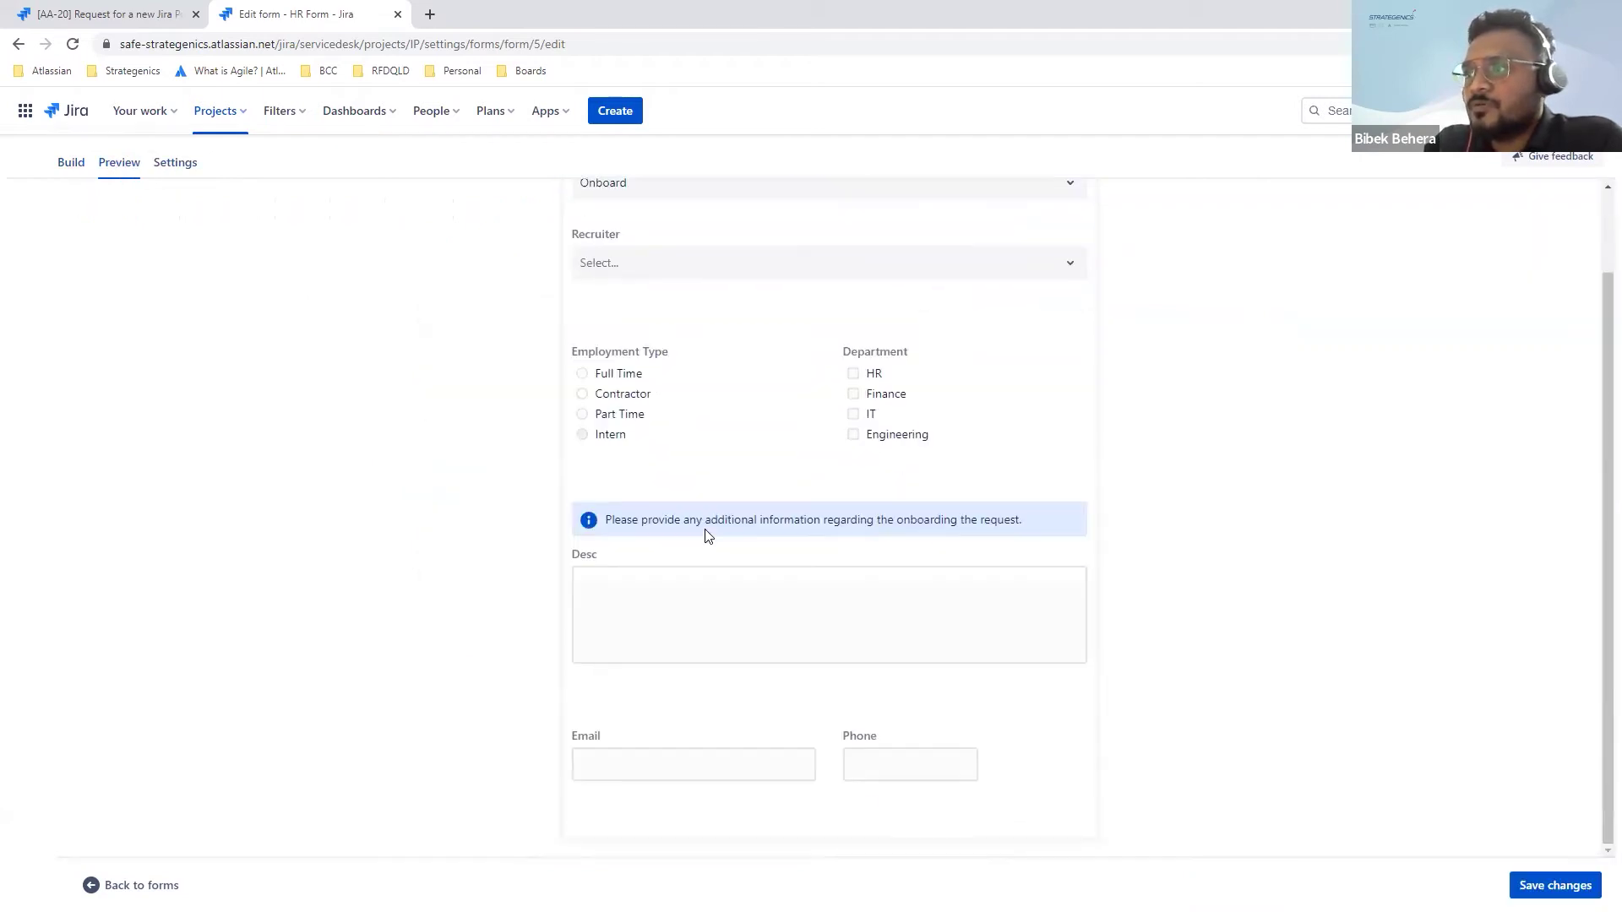
scroll(708, 536, "up", 1)
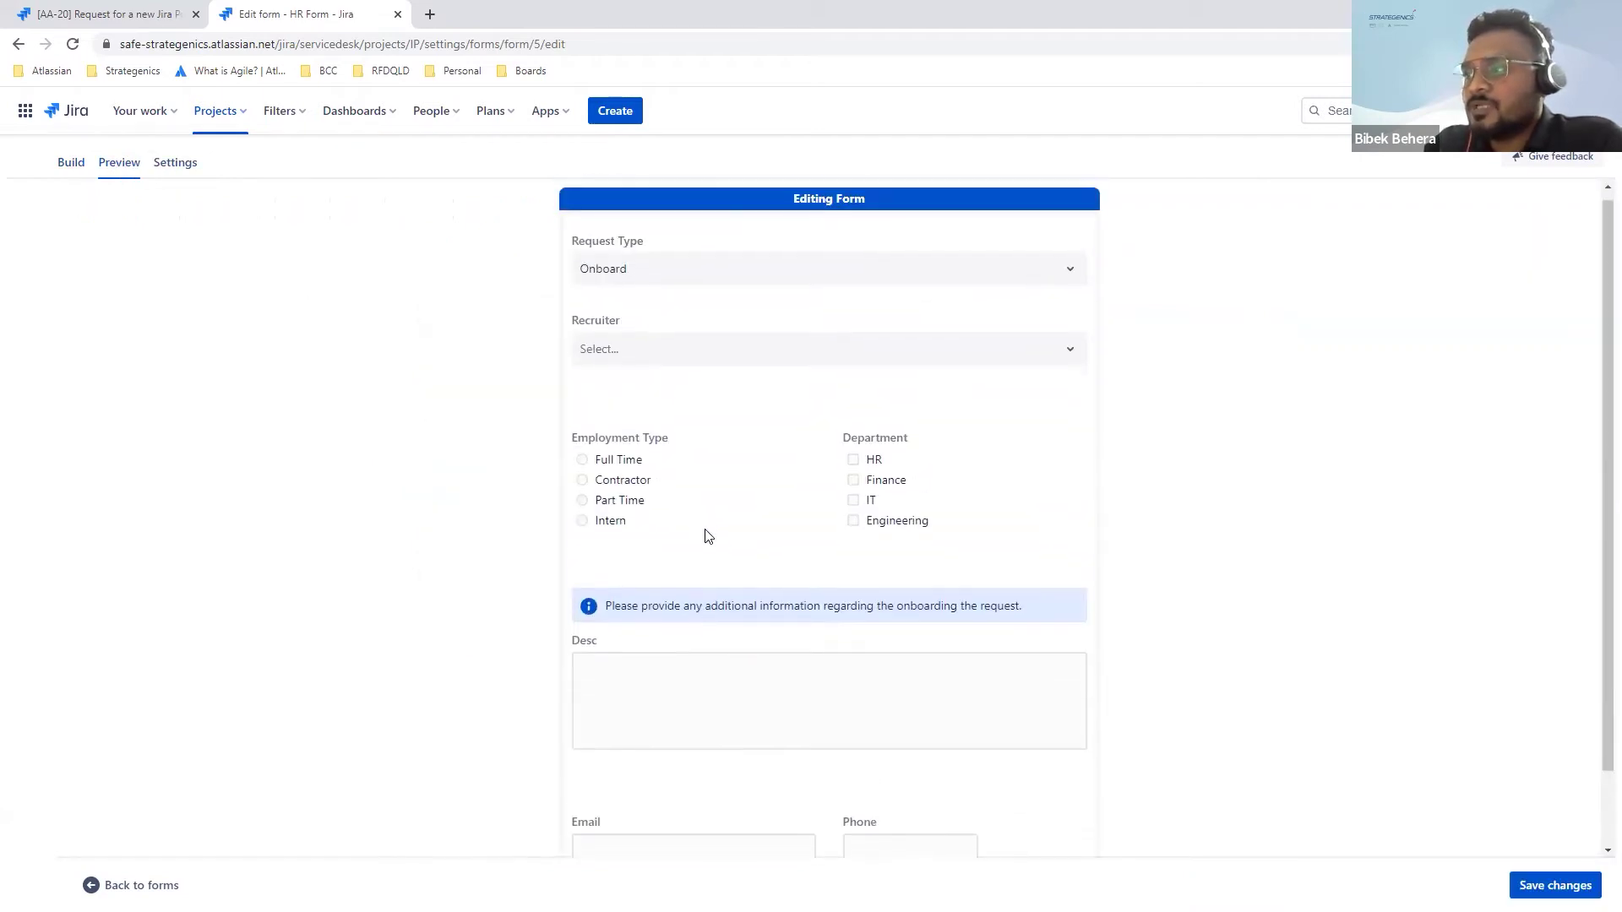
left_click(730, 284)
left_click(695, 355)
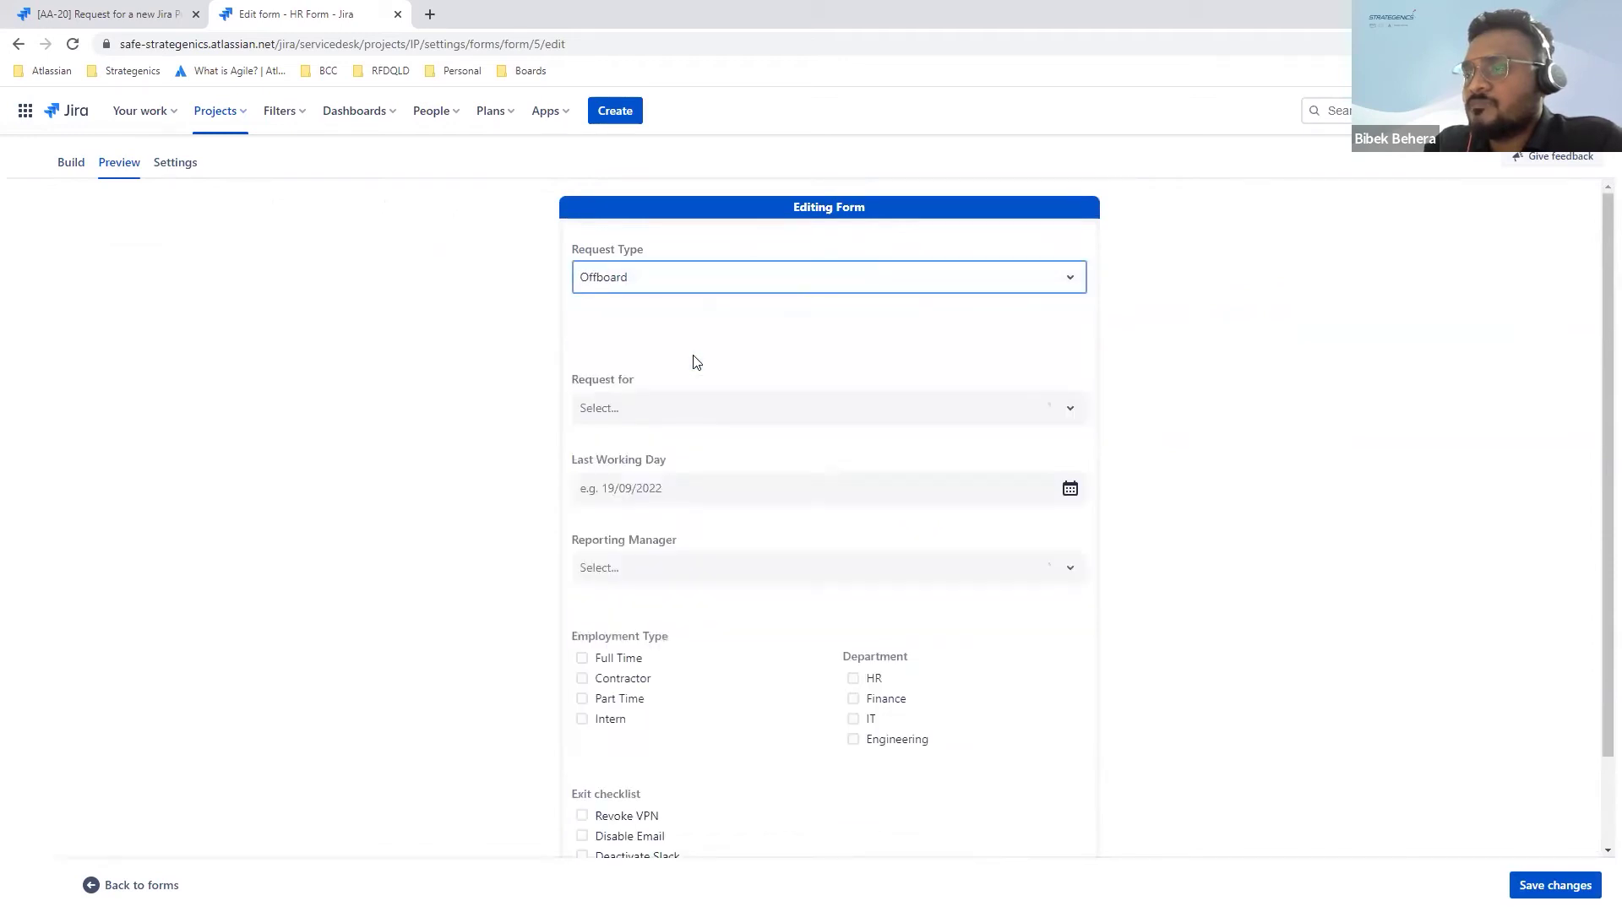
left_click(176, 166)
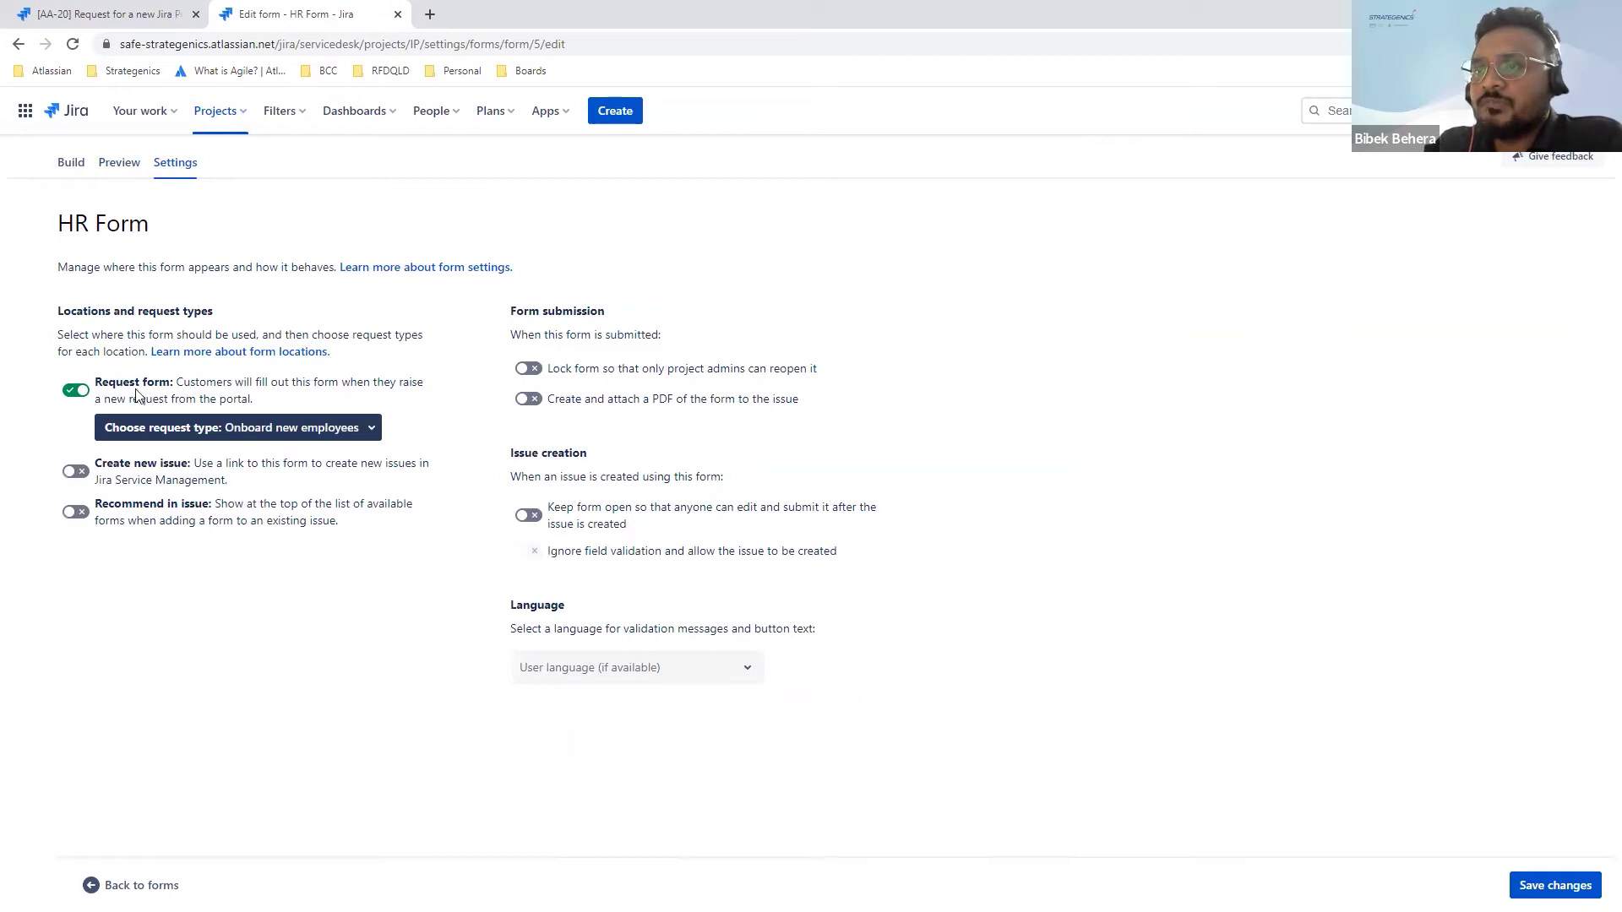
Step: Limit the request form to Onboard new employees and Request a new account, dropping Report broken hardware and Request a change
left_click(281, 429)
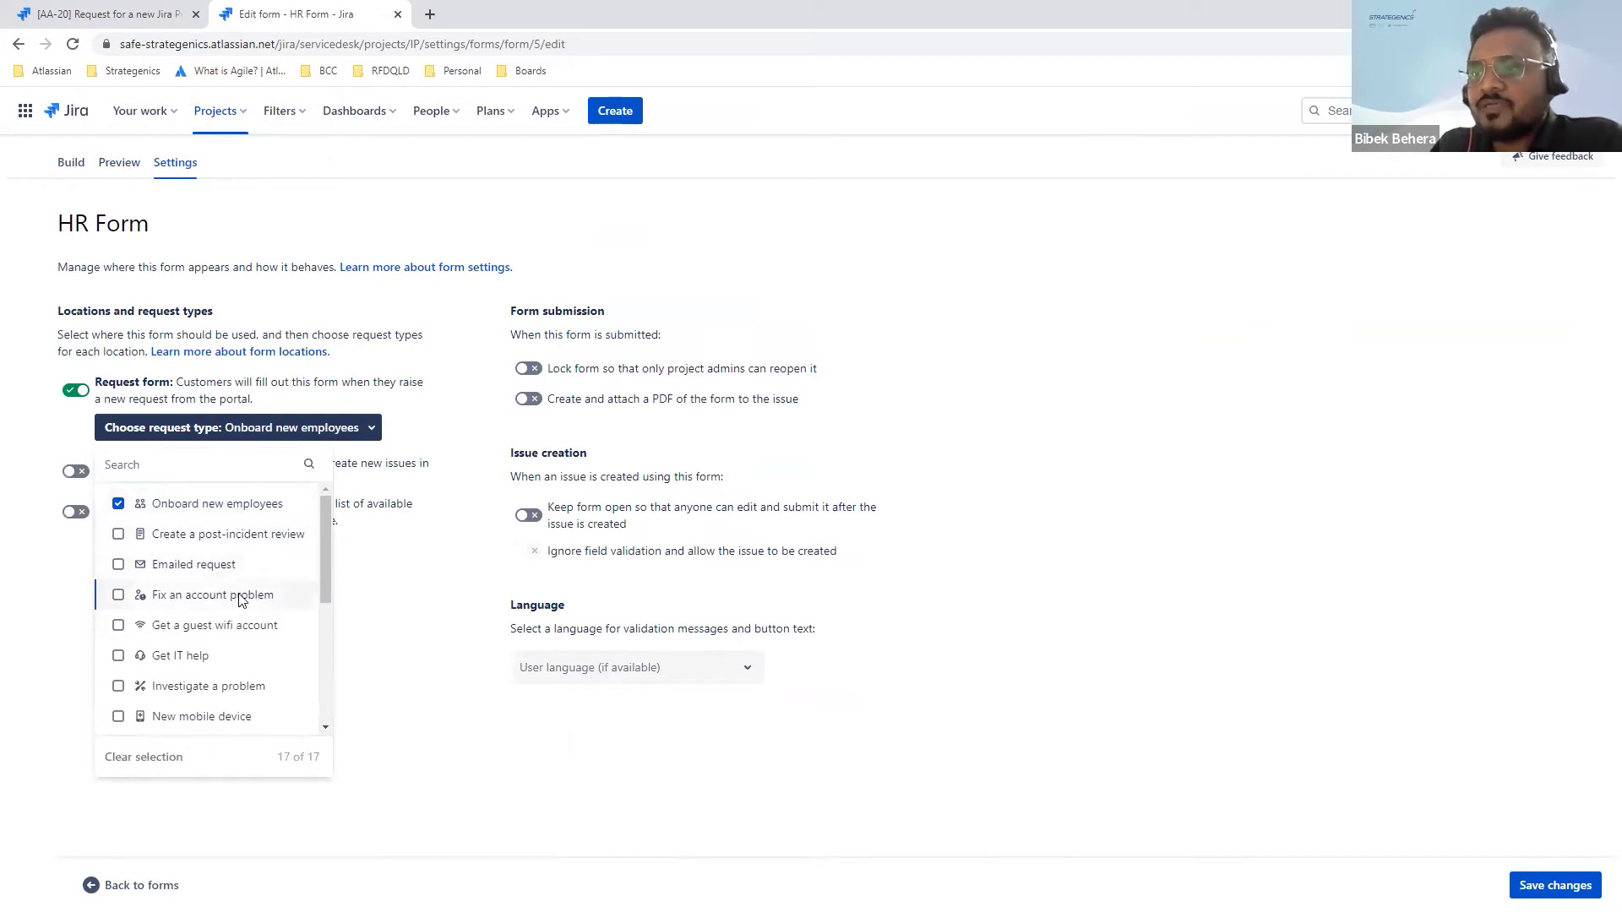
scroll(241, 598, "down", 2)
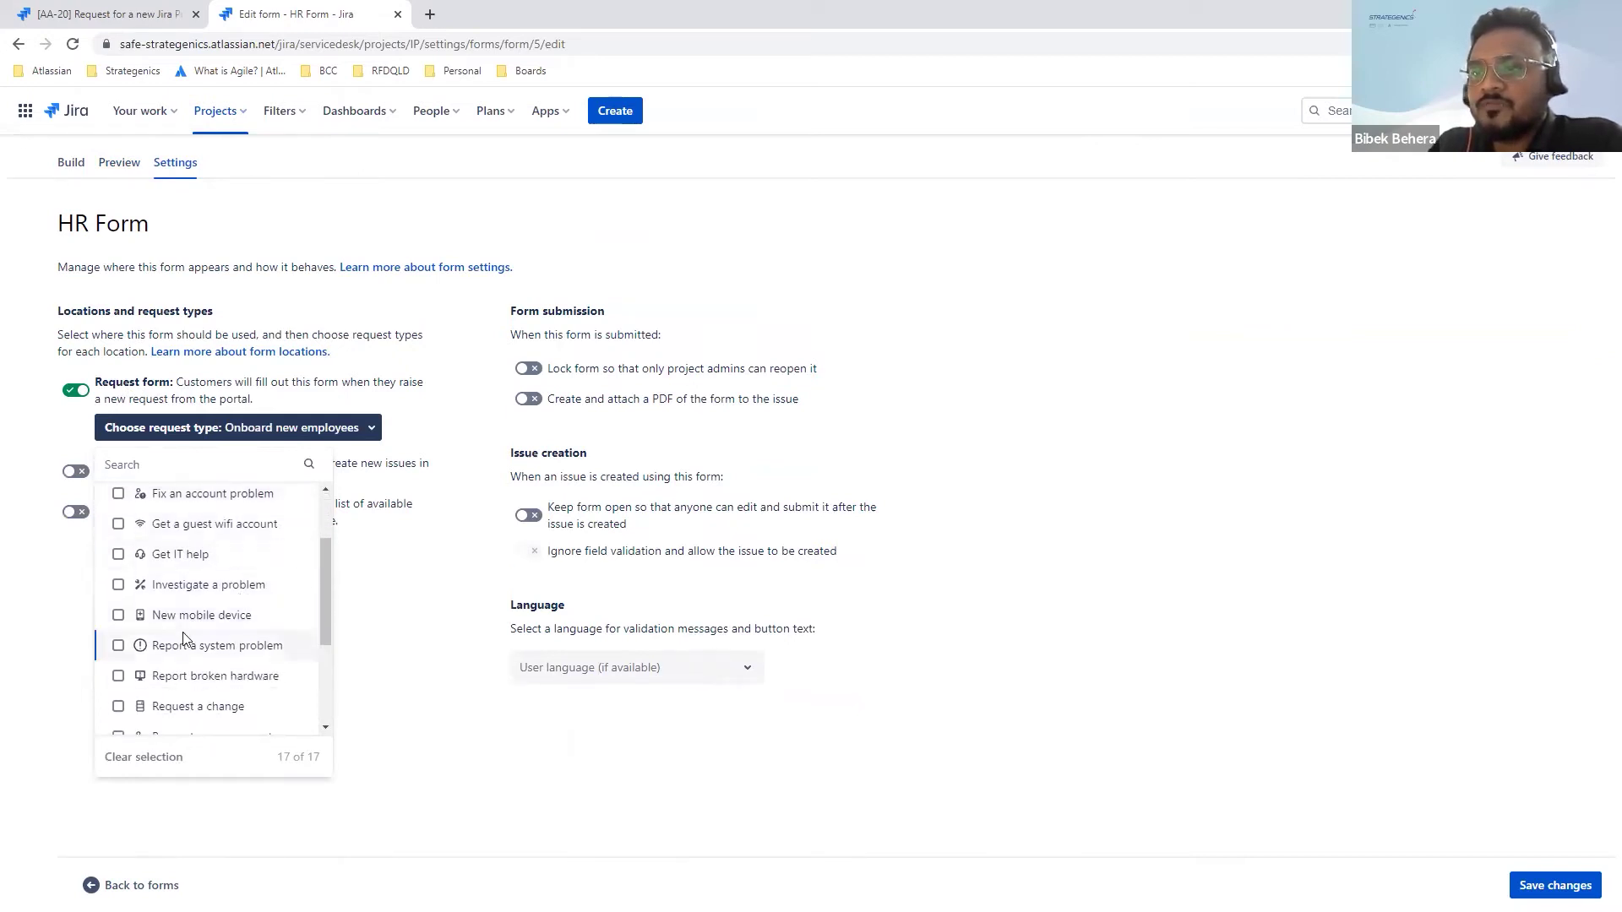
scroll(186, 637, "down", 2)
left_click(119, 608)
left_click(118, 639)
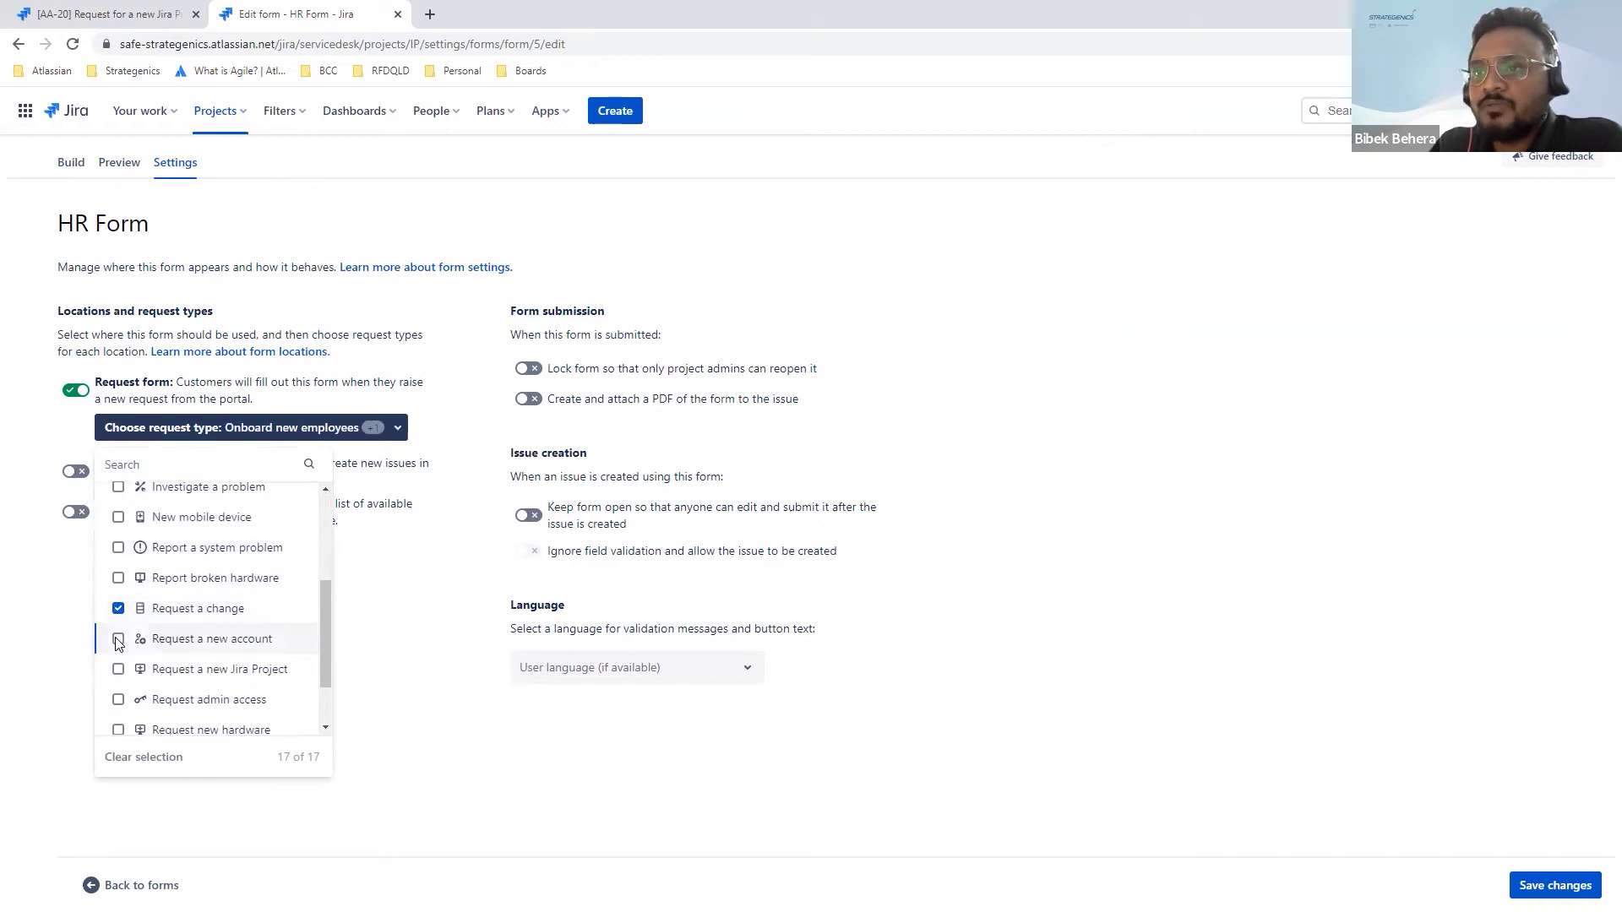
left_click(118, 578)
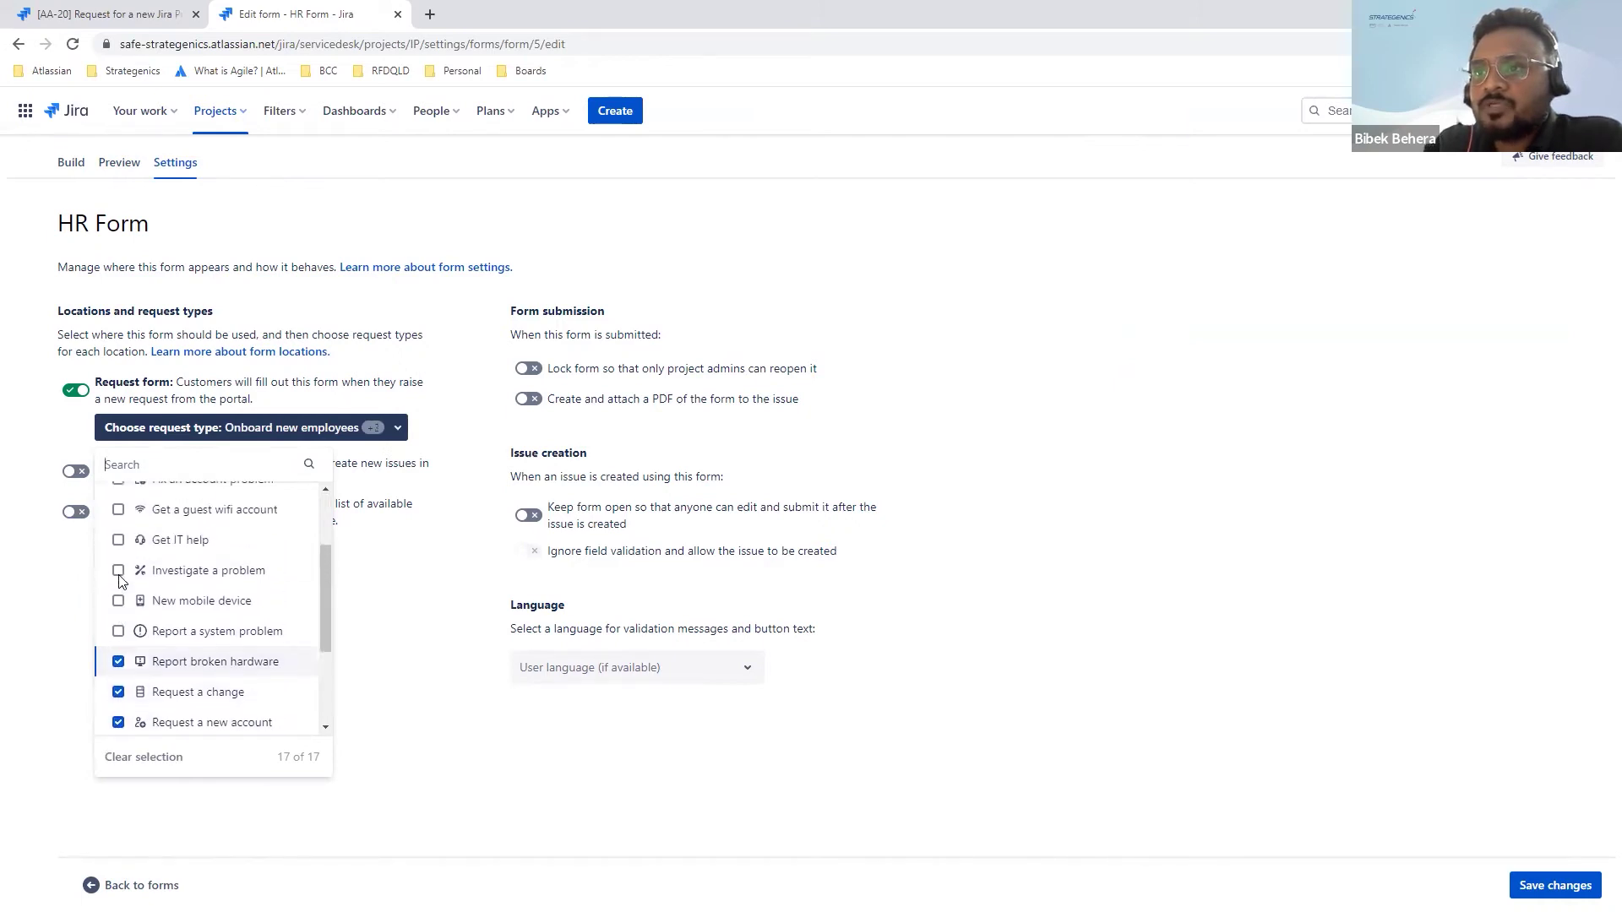
scroll(127, 574, "up", 3)
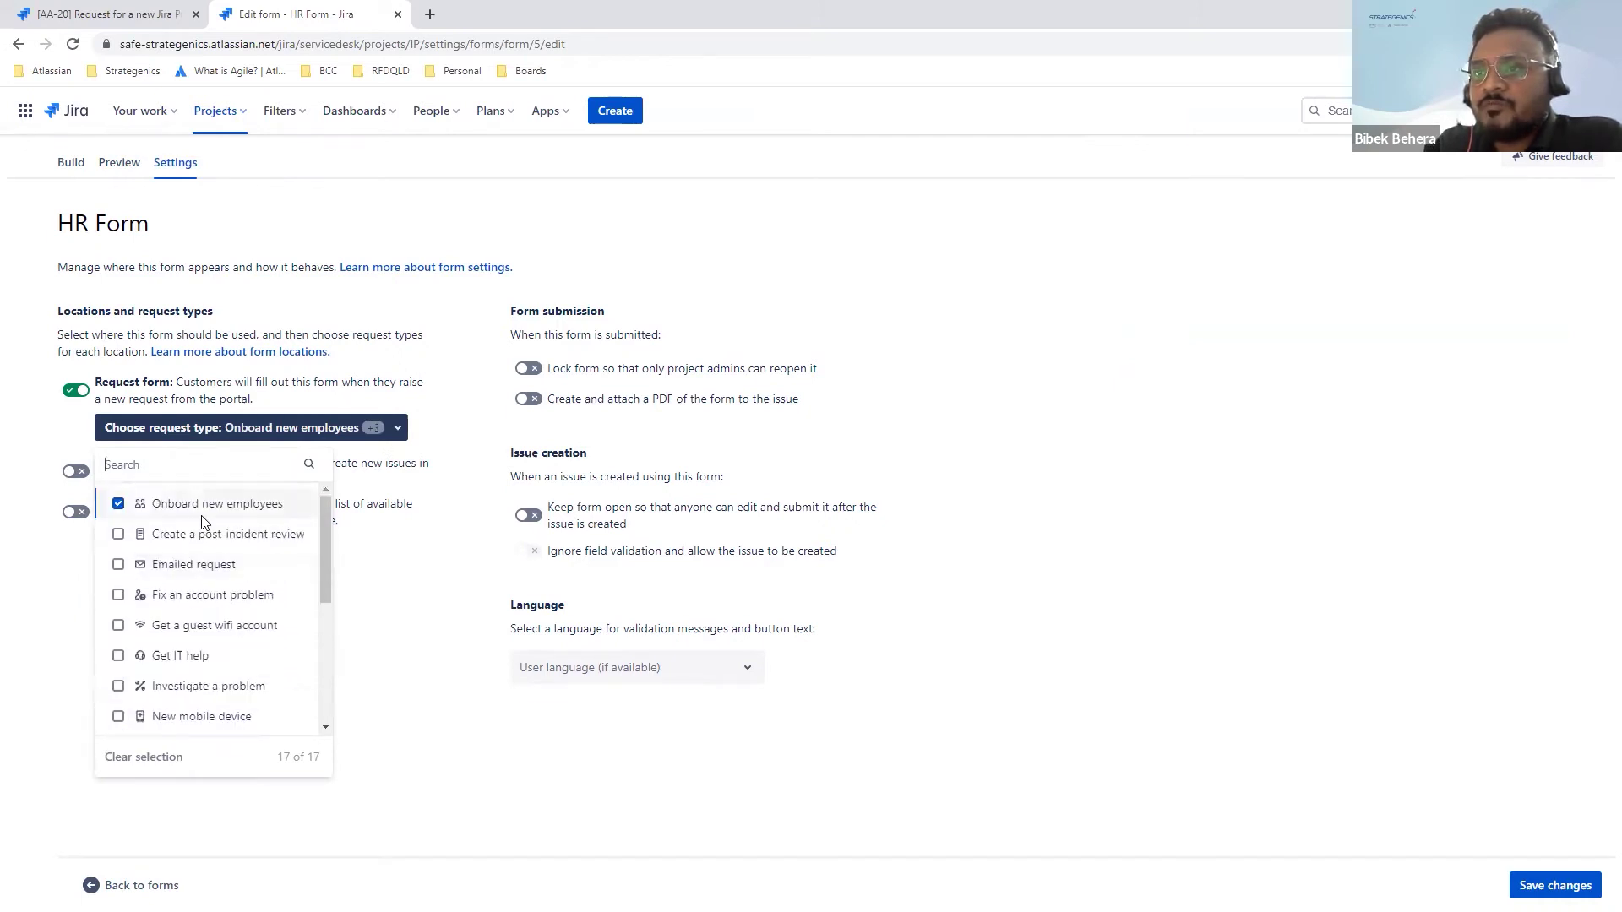
scroll(165, 622, "down", 2)
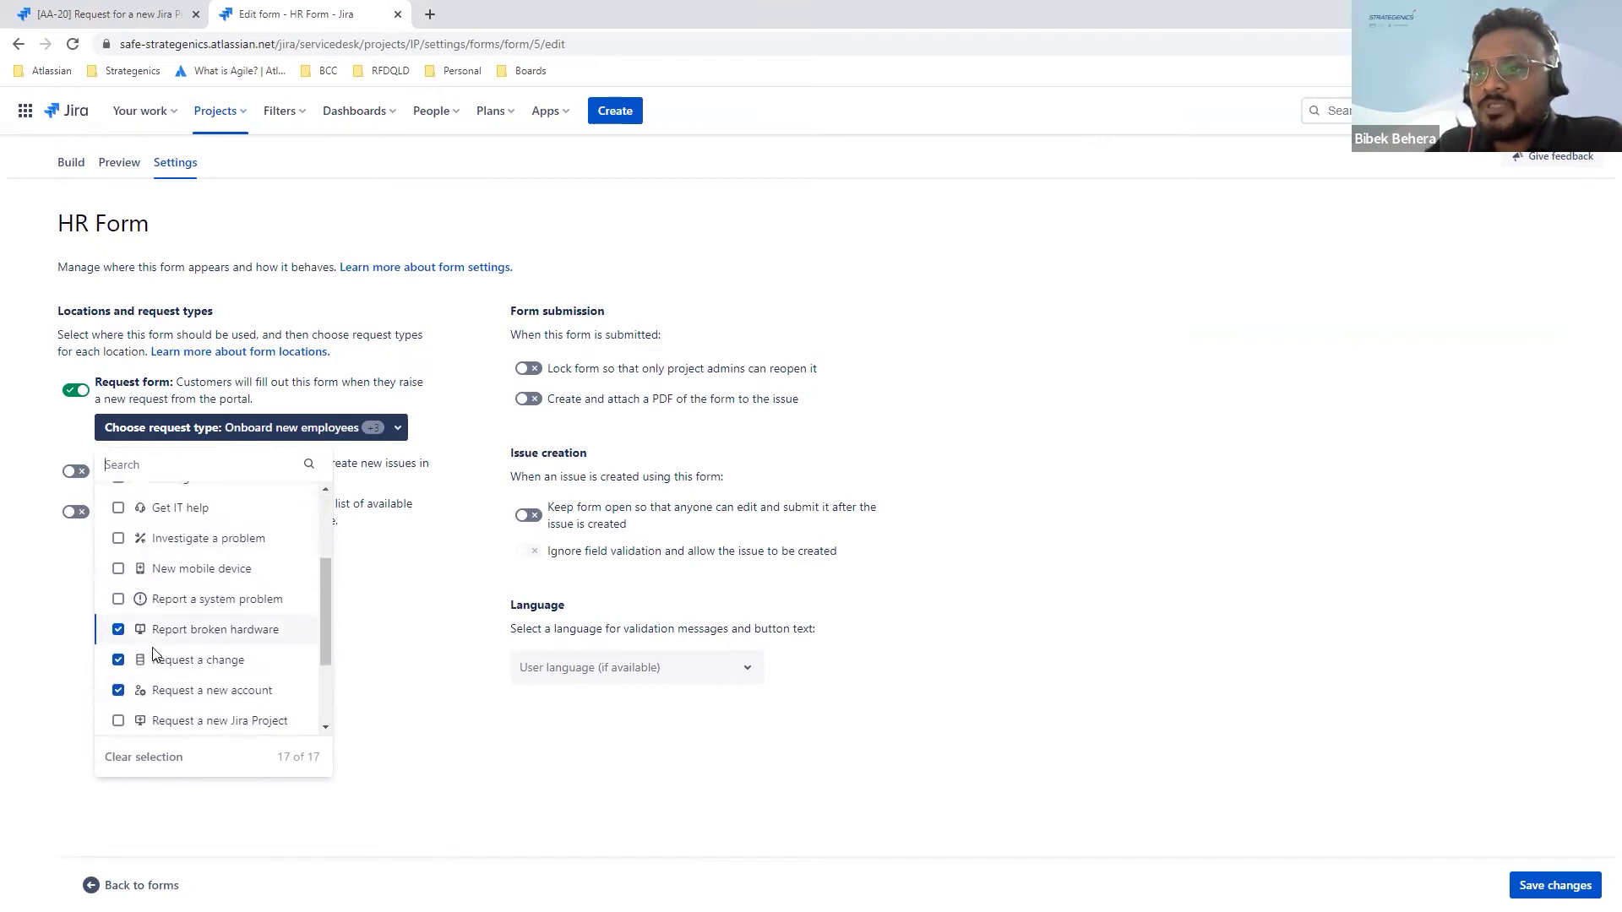
scroll(131, 663, "down", 2)
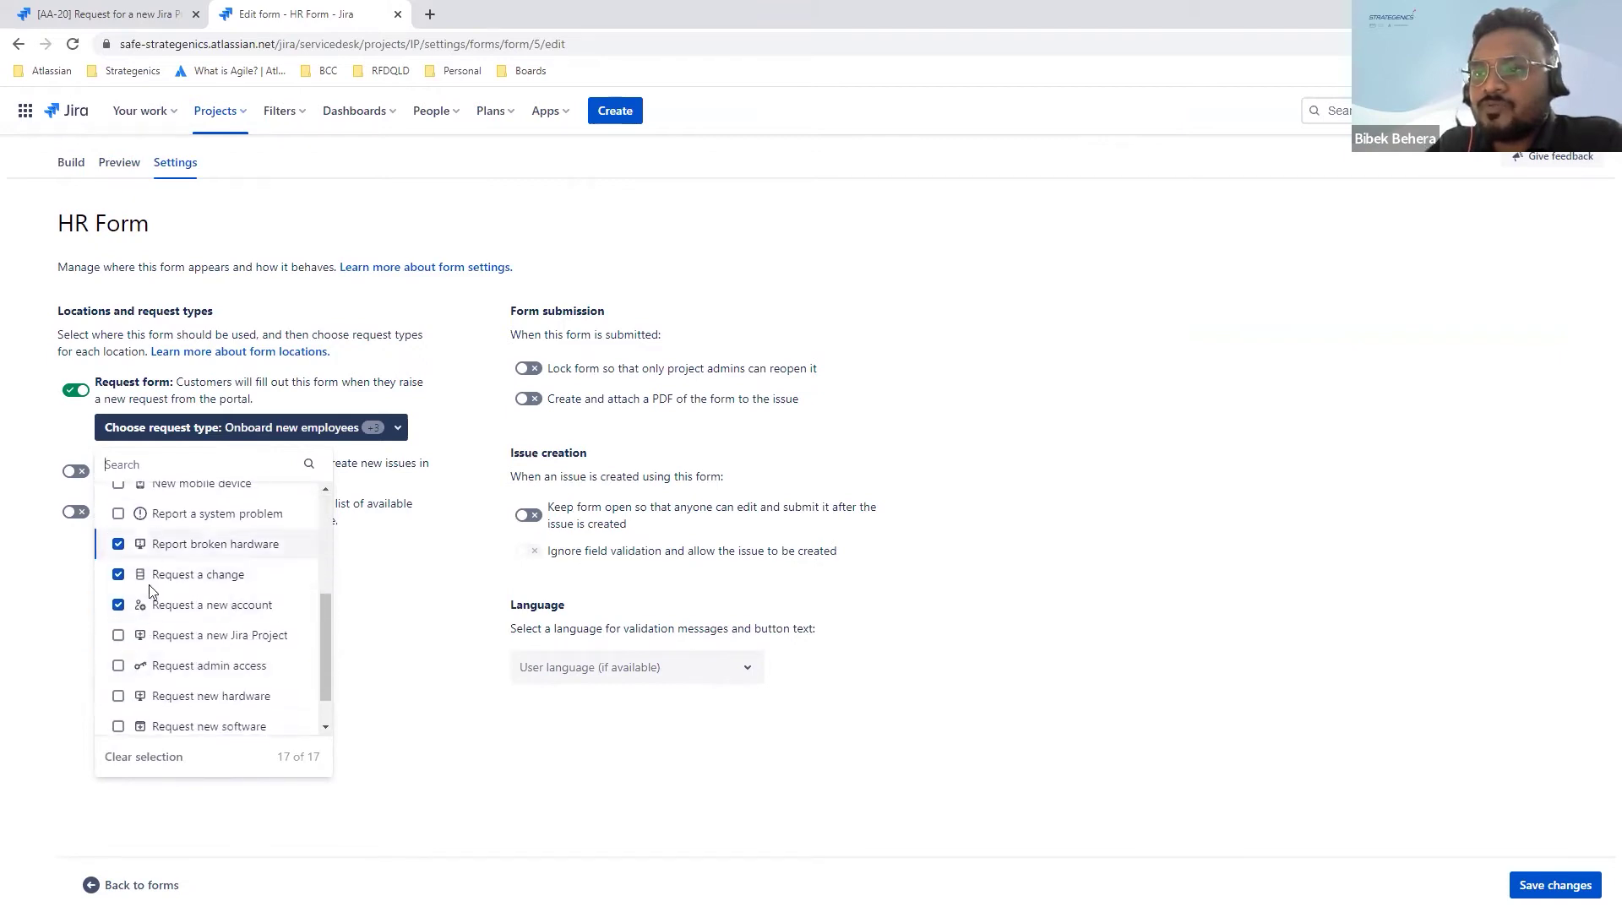
left_click(122, 545)
left_click(123, 576)
scroll(207, 642, "down", 1)
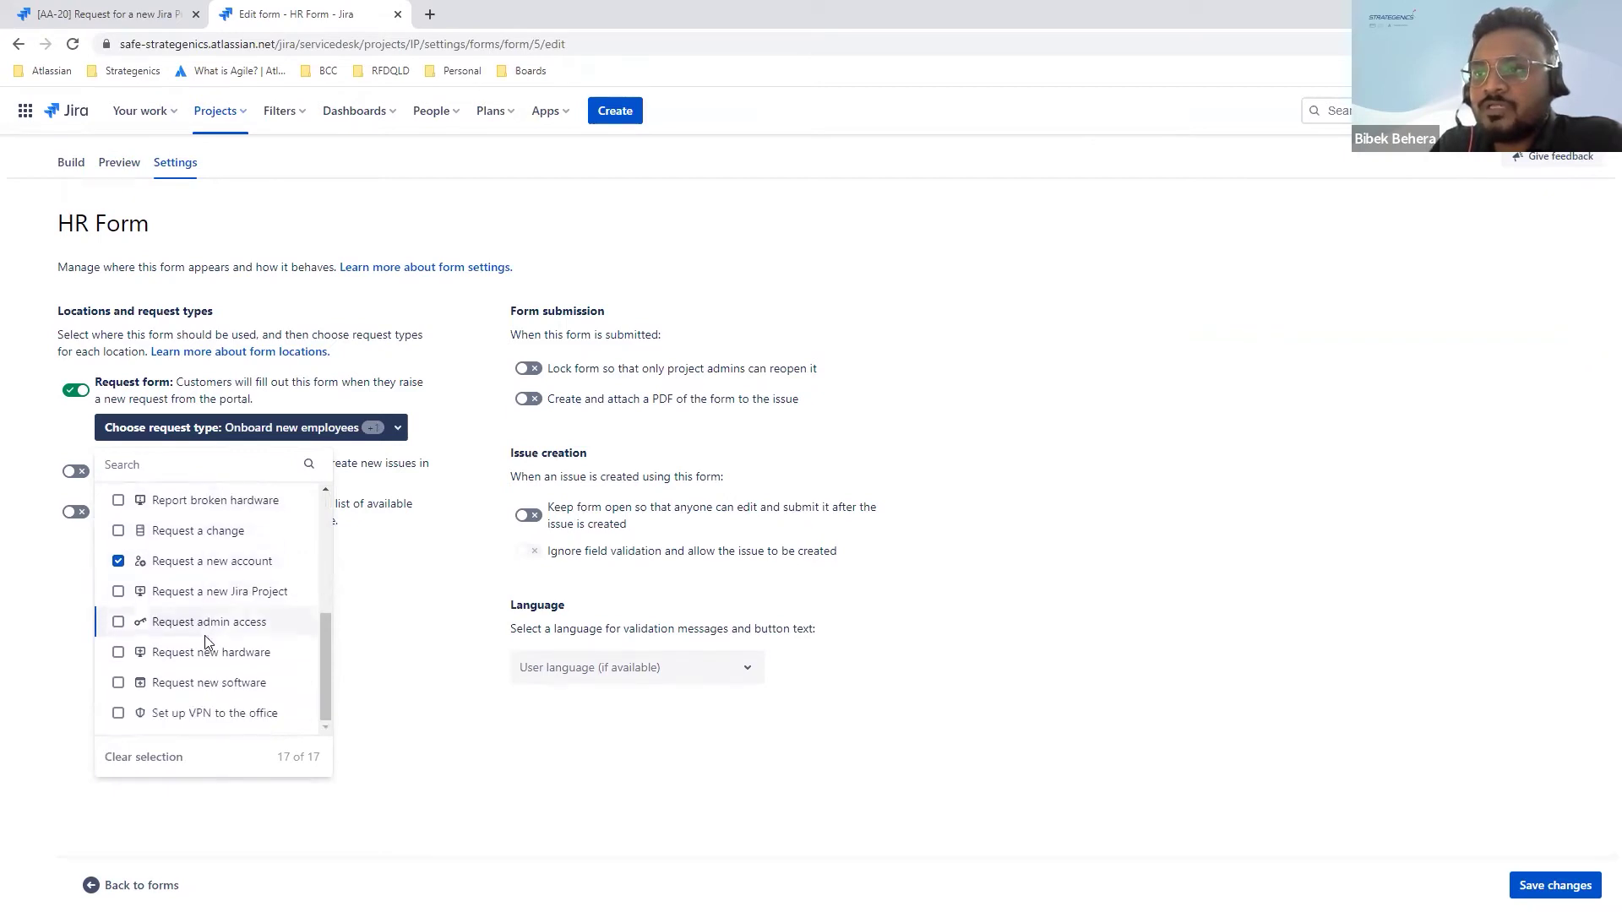
left_click(452, 676)
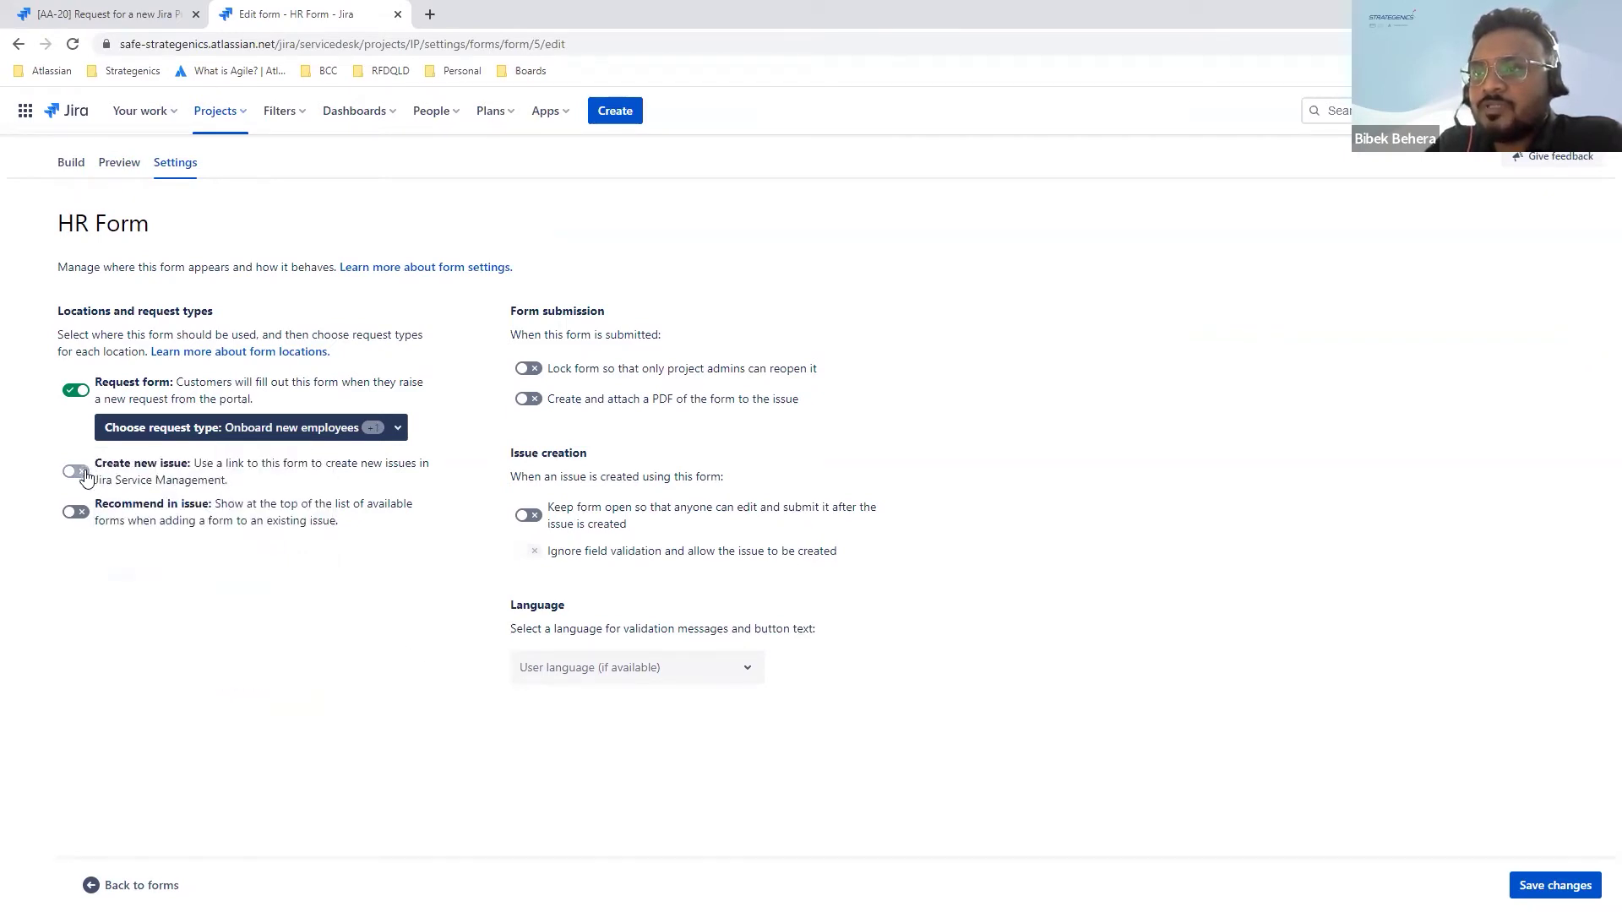
Step: Enable Create new issue for Onboard new employees and Request a new account
left_click(76, 471)
left_click(220, 511)
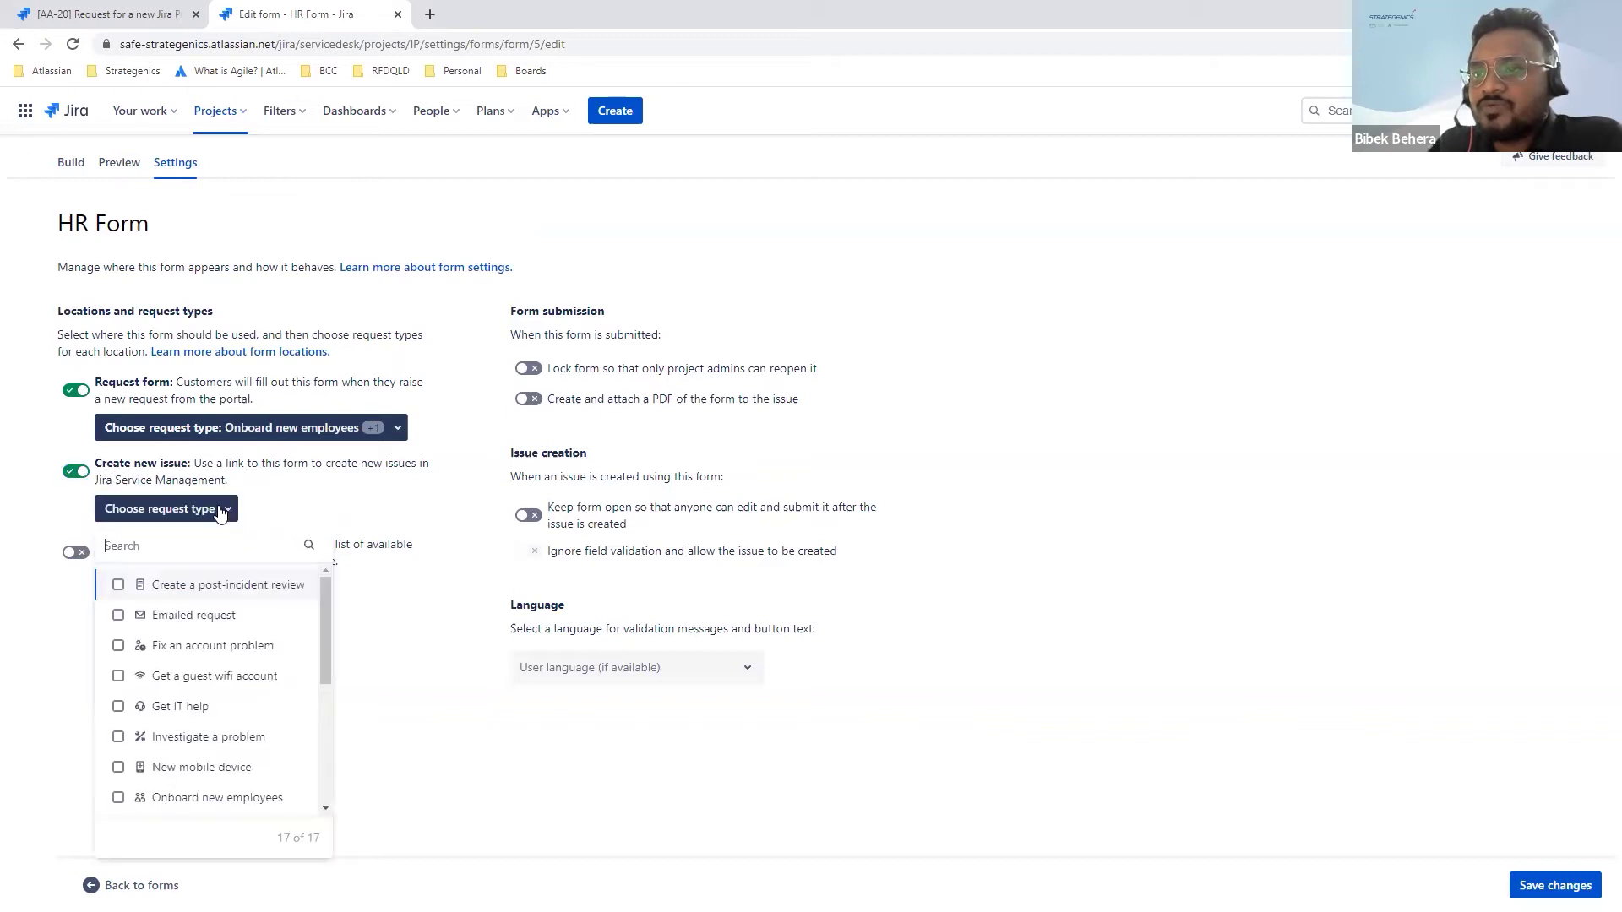
scroll(179, 681, "down", 1)
scroll(179, 682, "down", 2)
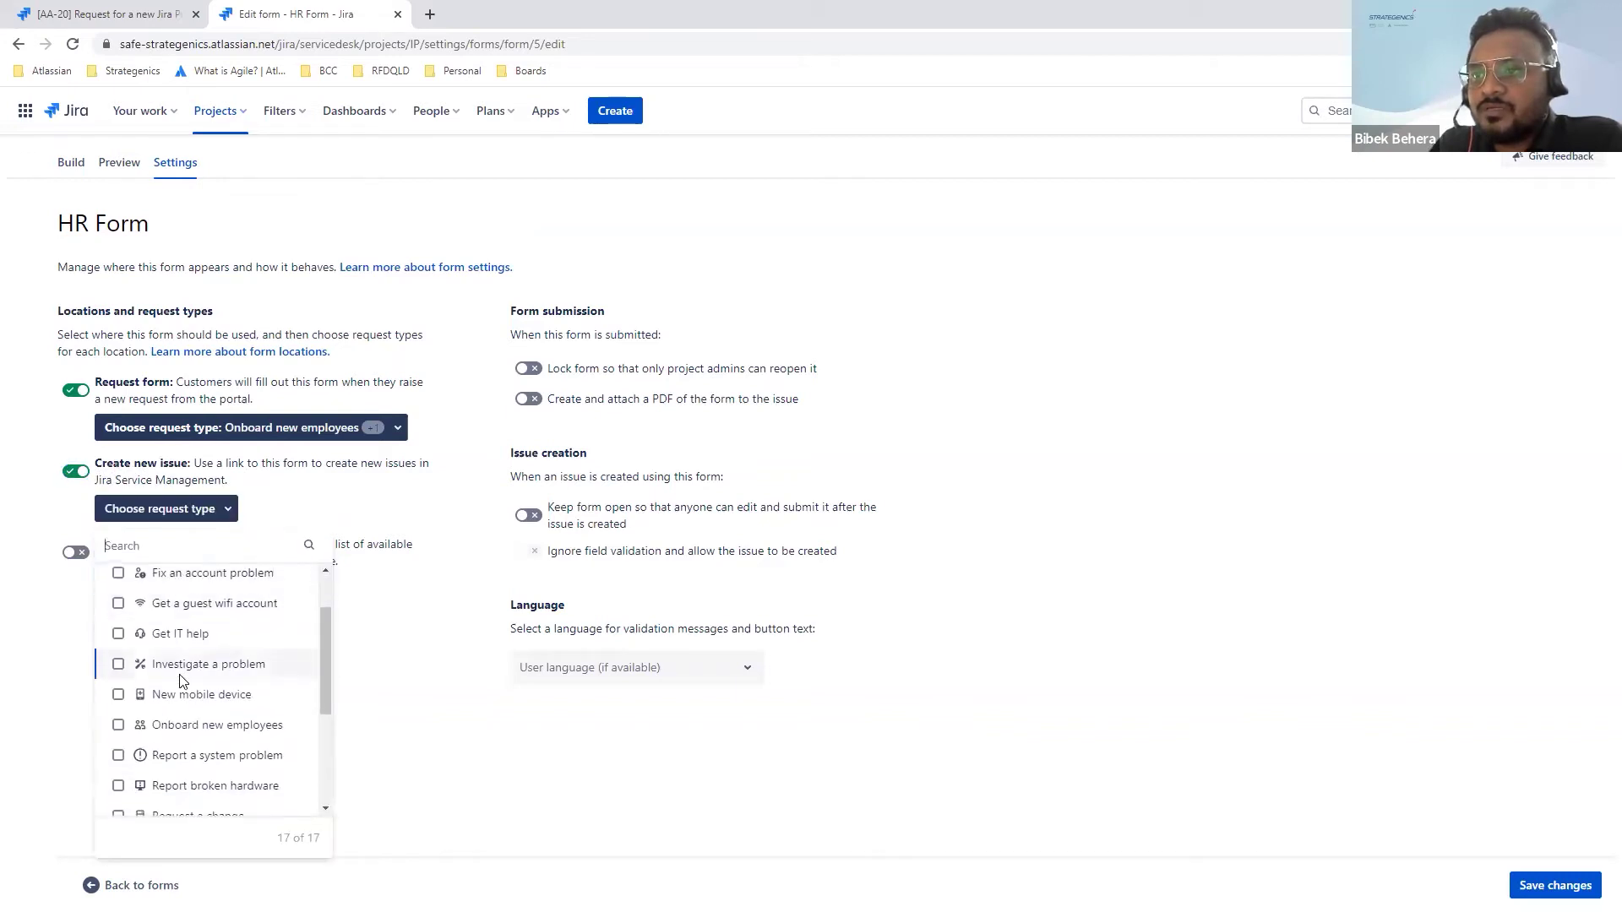
left_click(155, 670)
scroll(155, 674, "down", 3)
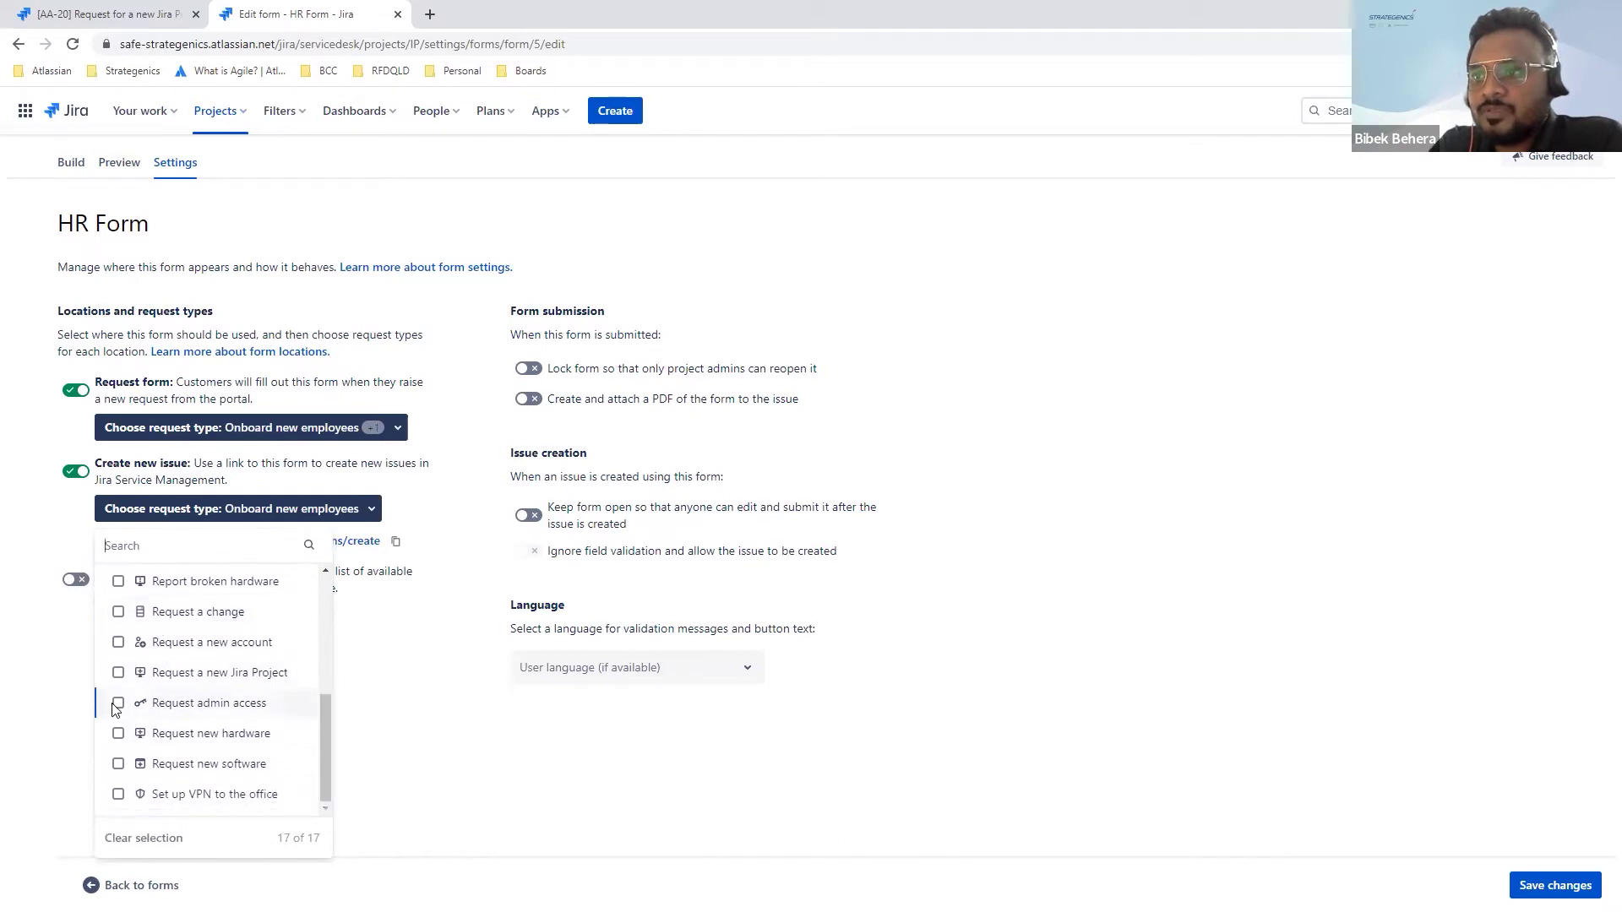
left_click(119, 643)
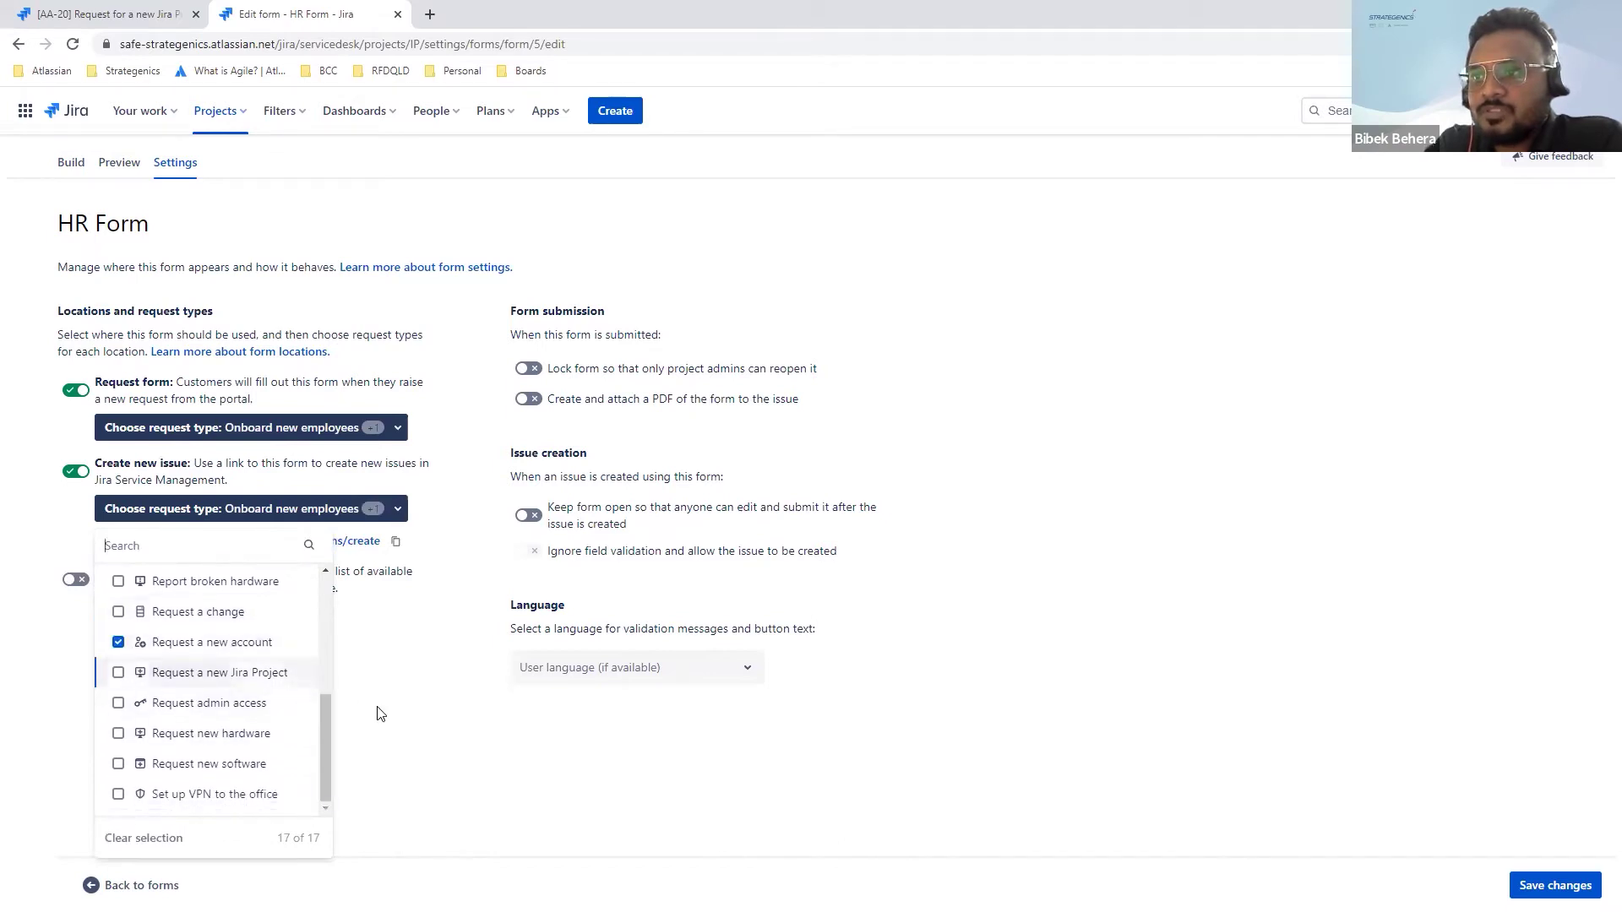
Step: Copy the form's issue-creation link and keep the form editable after issue creation
left_click(408, 717)
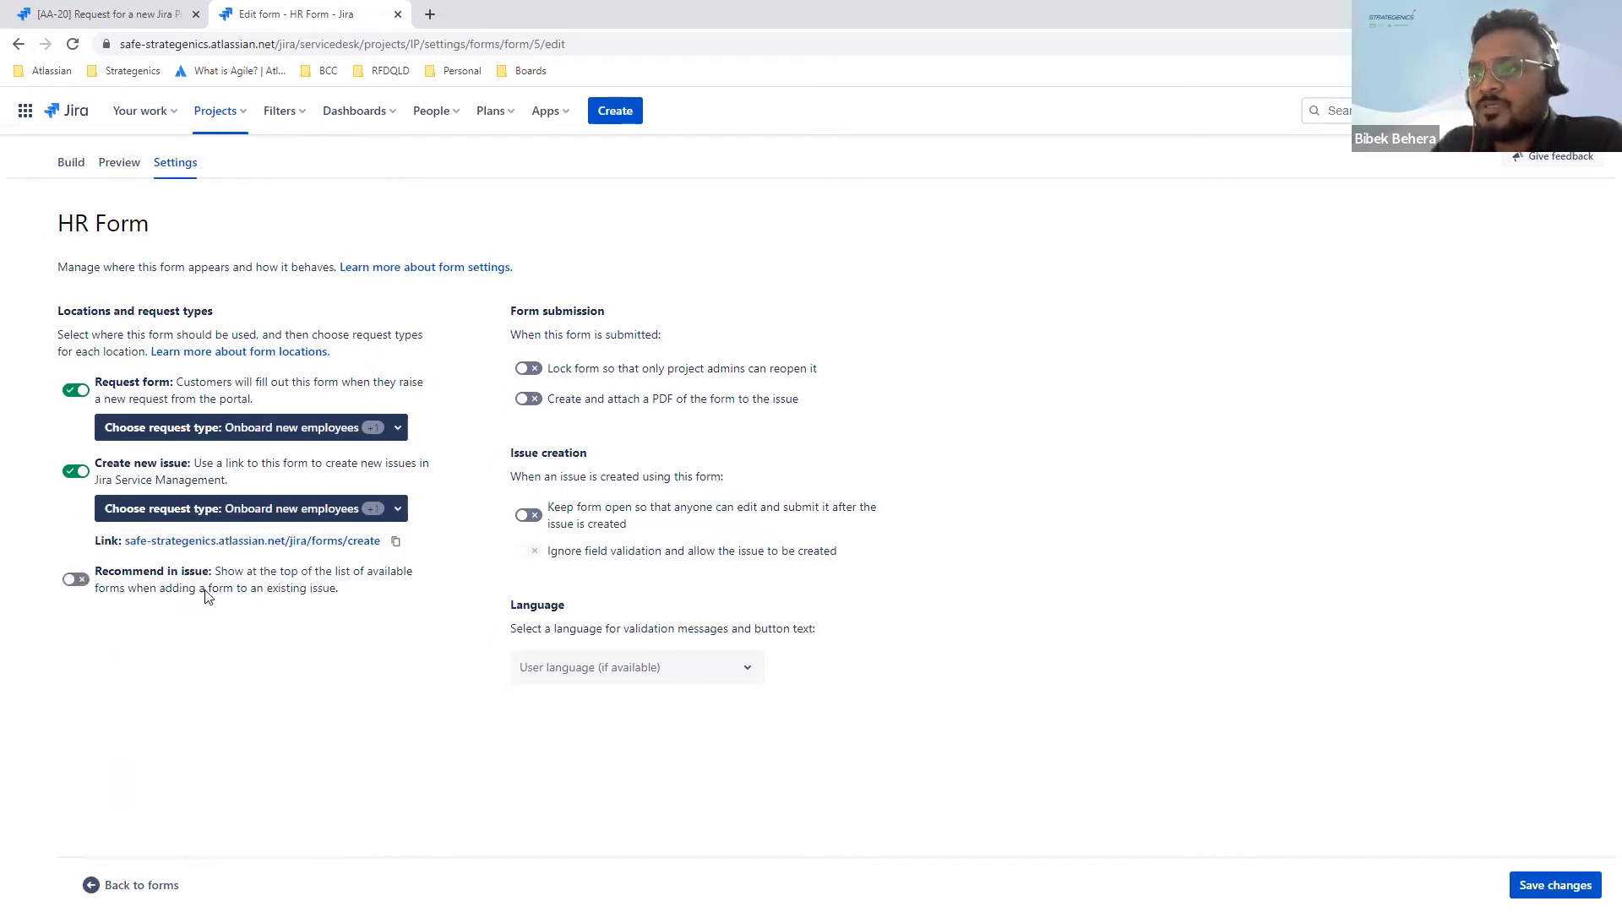
left_click(396, 547)
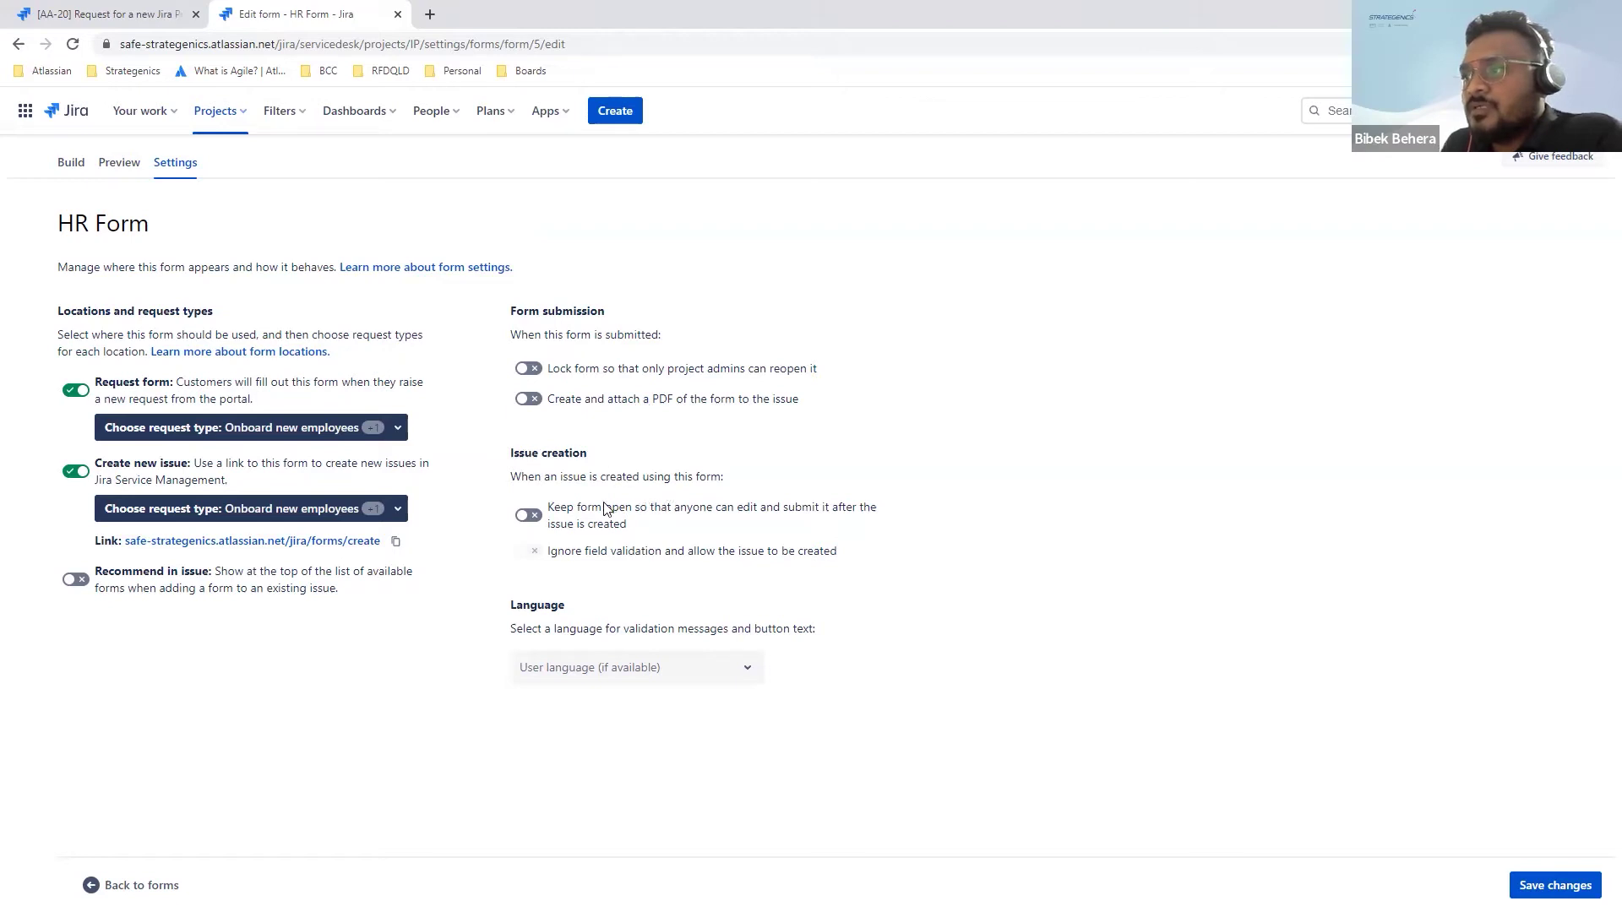
left_click(530, 516)
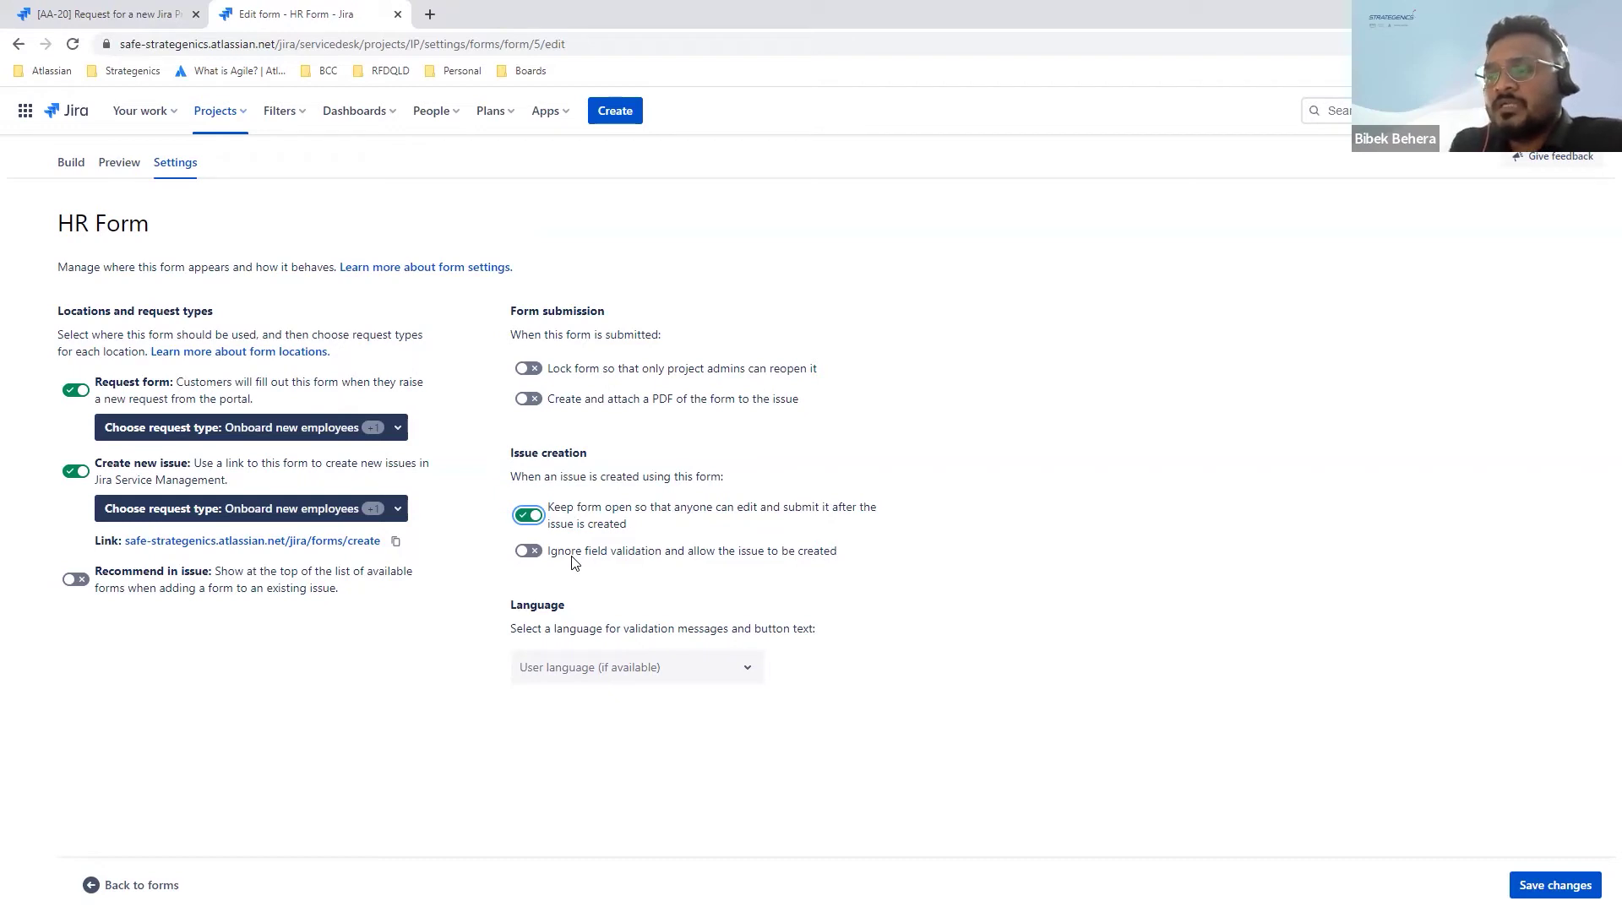
left_click(530, 515)
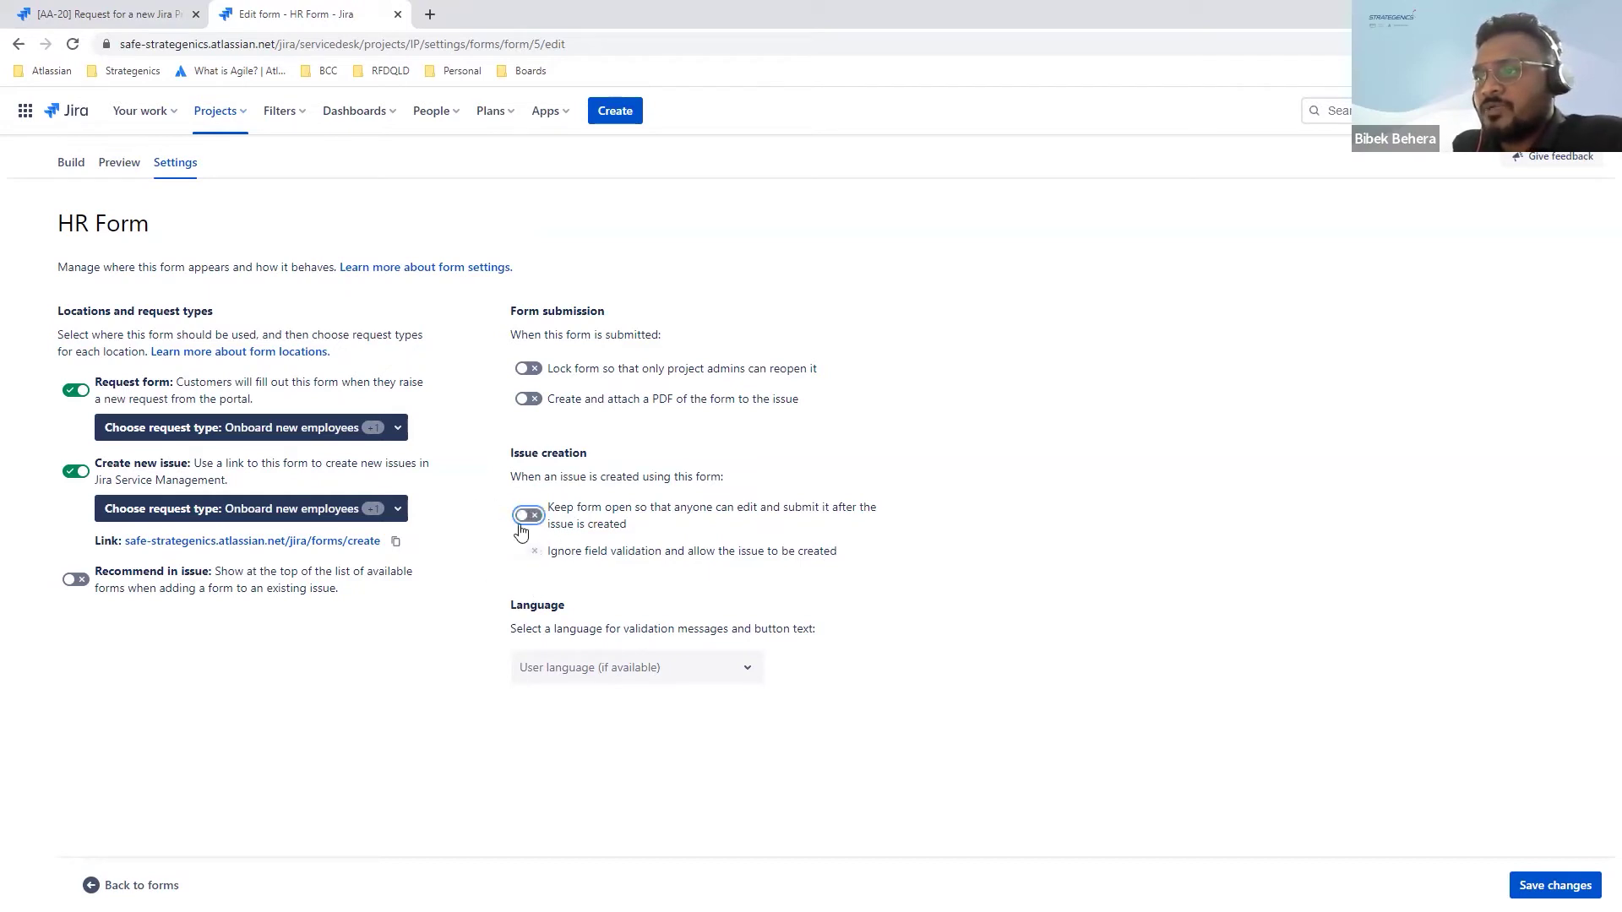
left_click(396, 542)
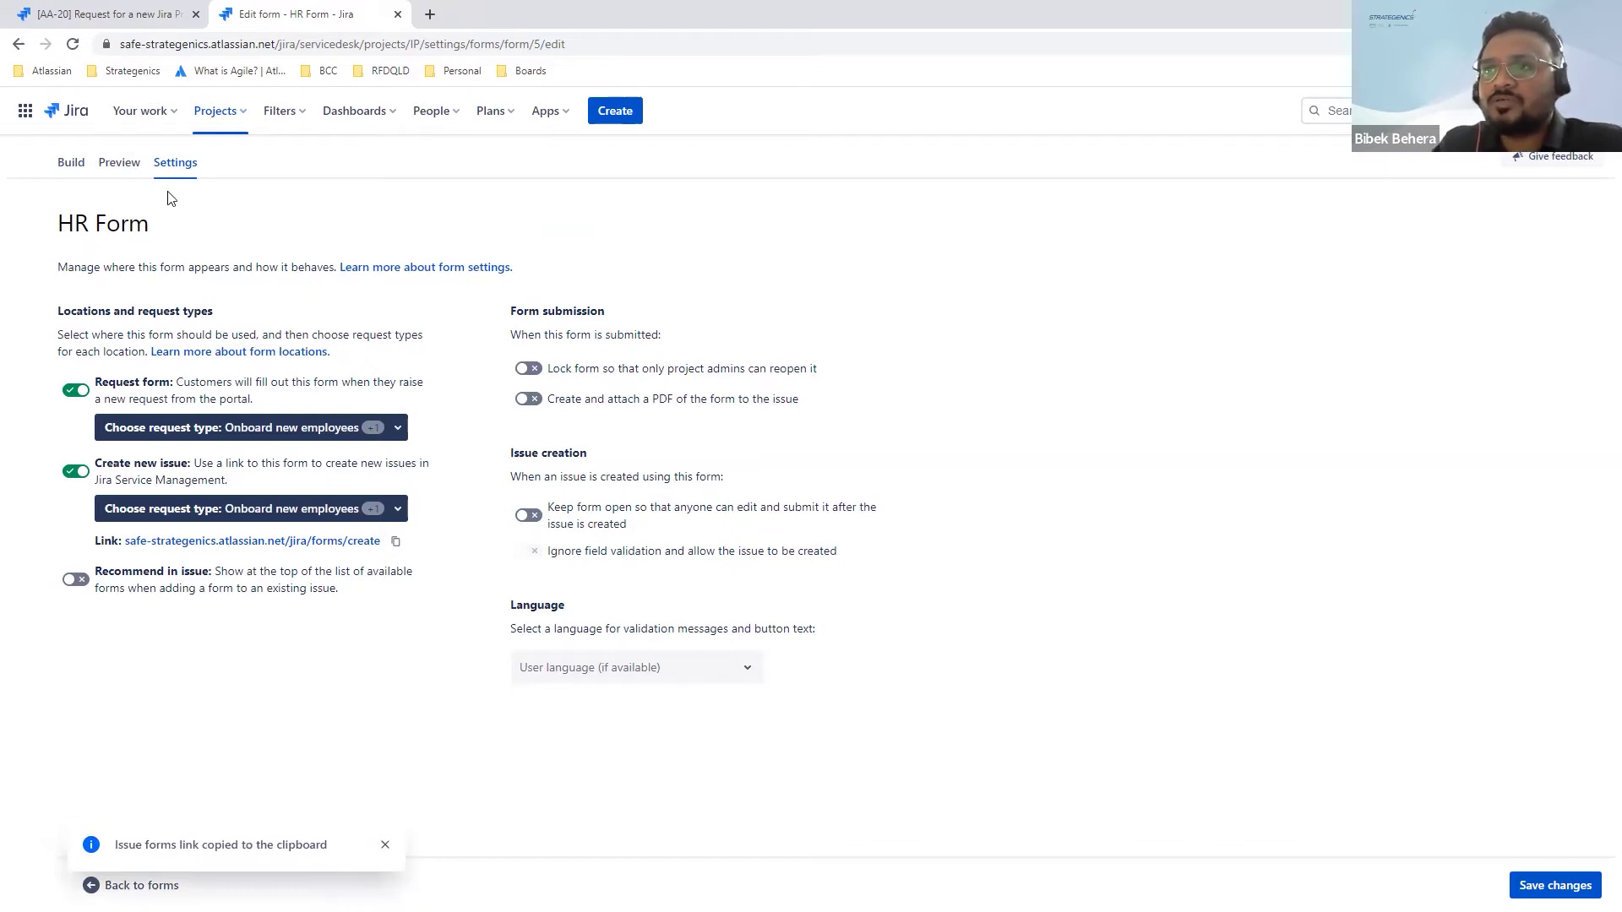
Step: Open the Inventory Request Demo Form from the forms list and scroll through its questions
left_click(74, 164)
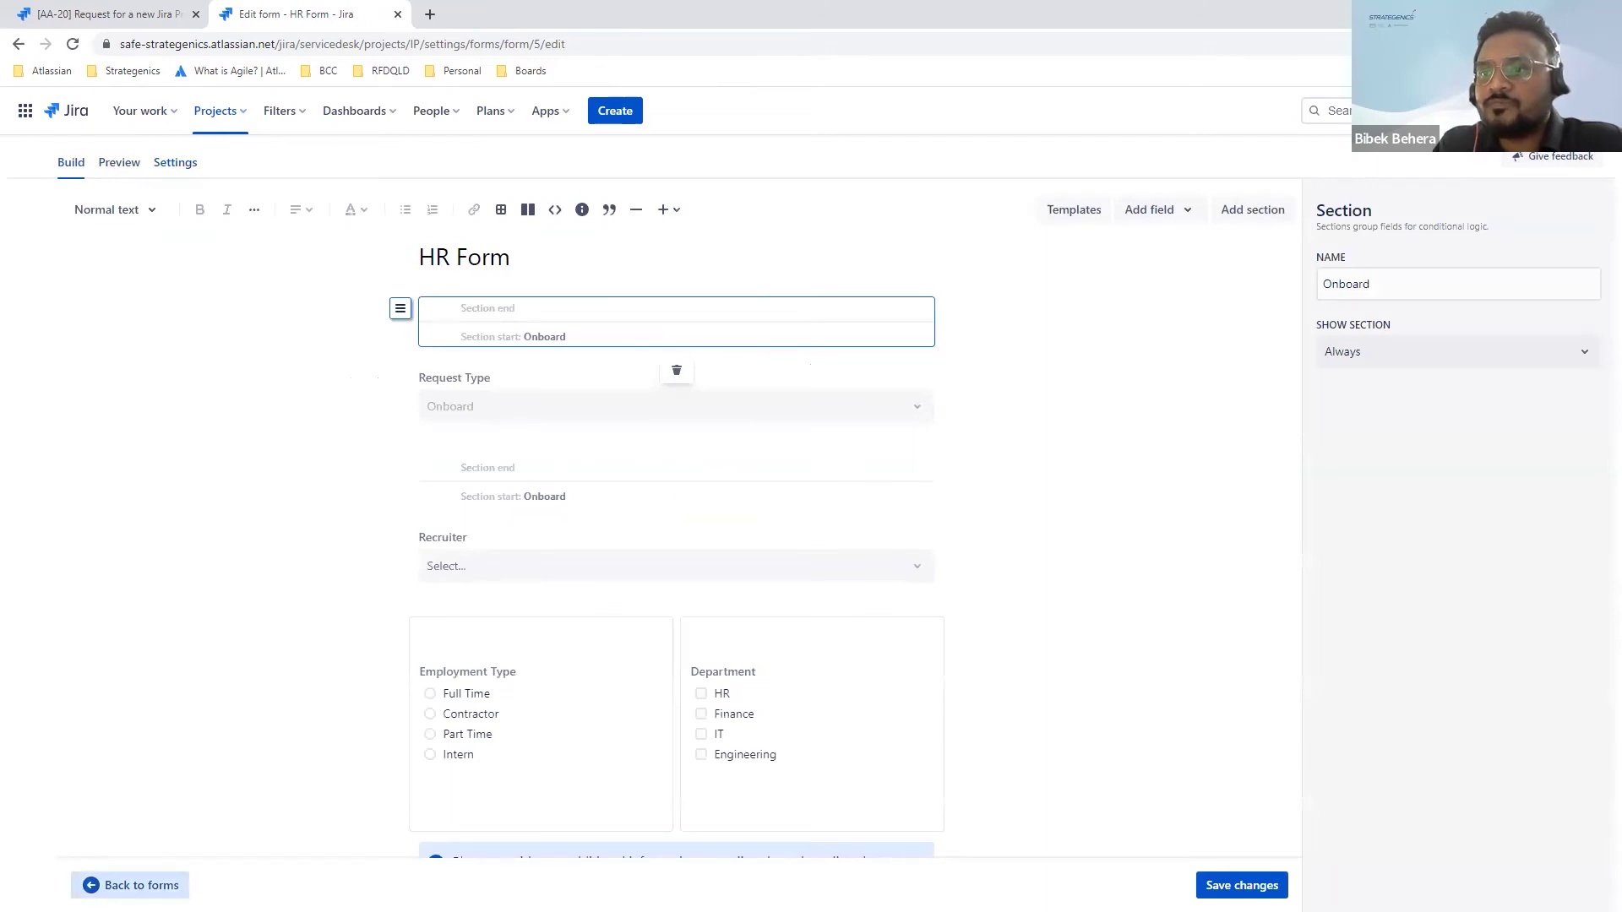
left_click(95, 885)
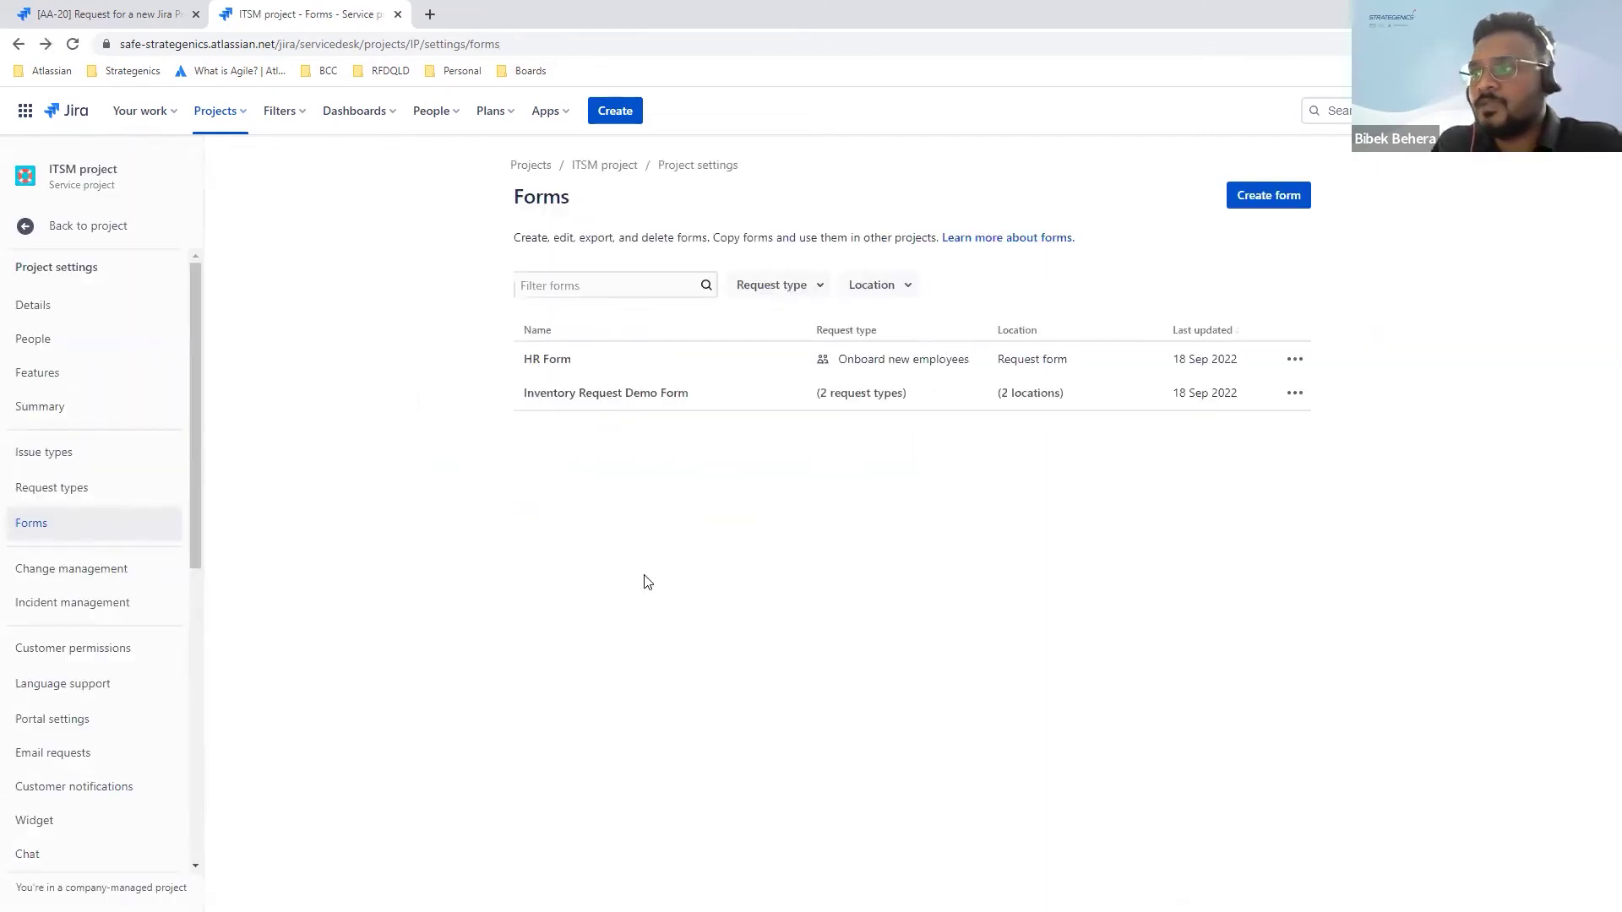
left_click(603, 395)
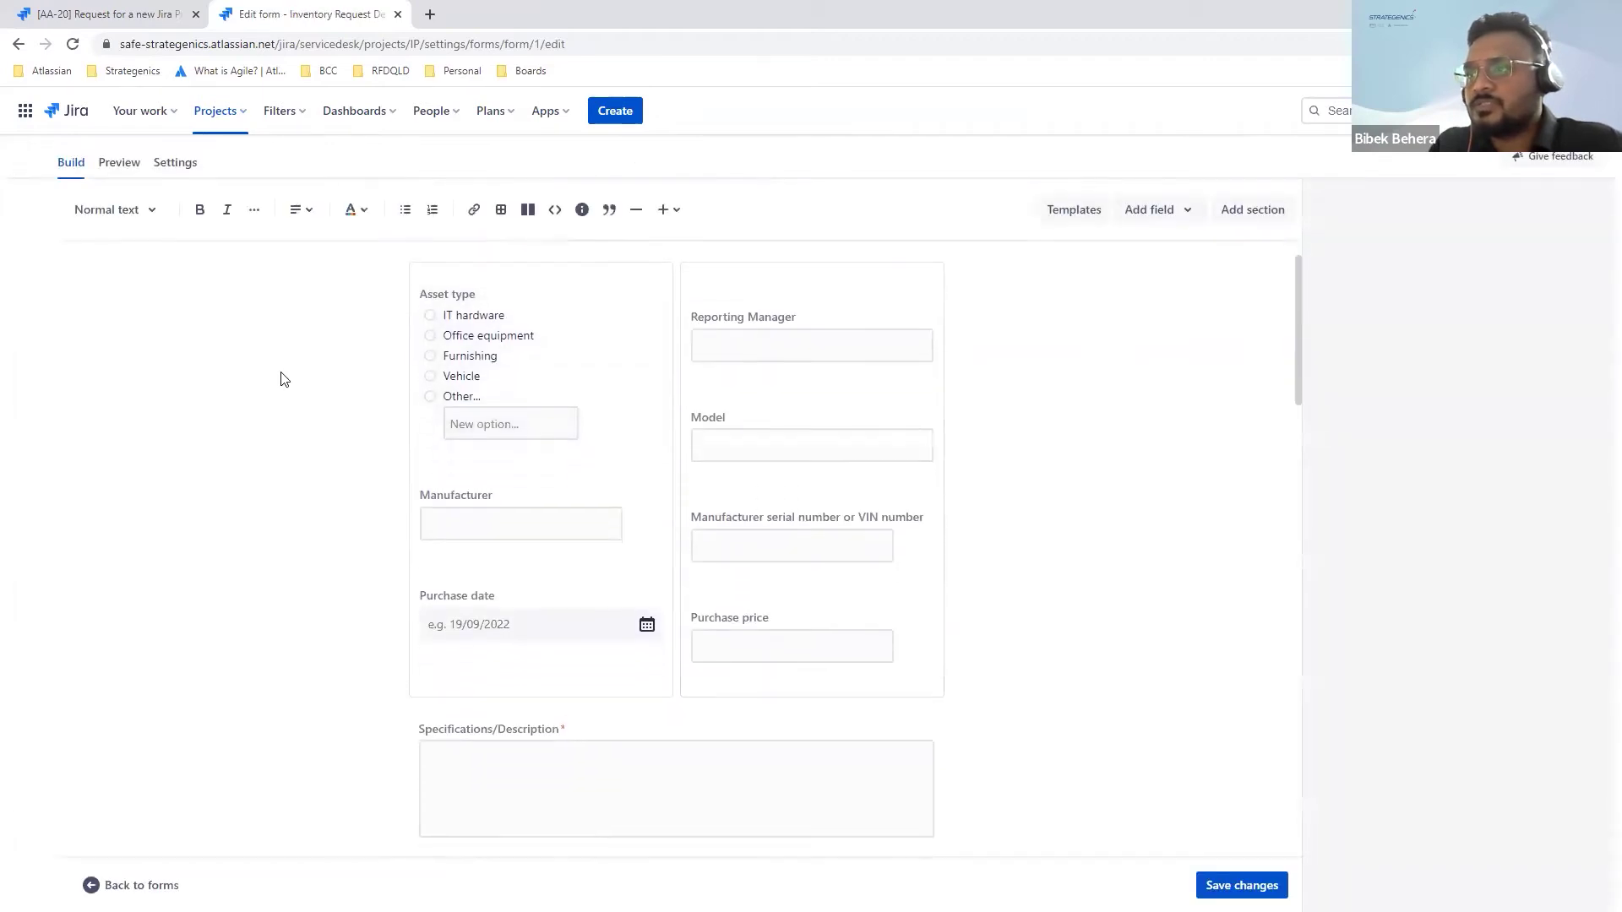
scroll(283, 380, "down", 8)
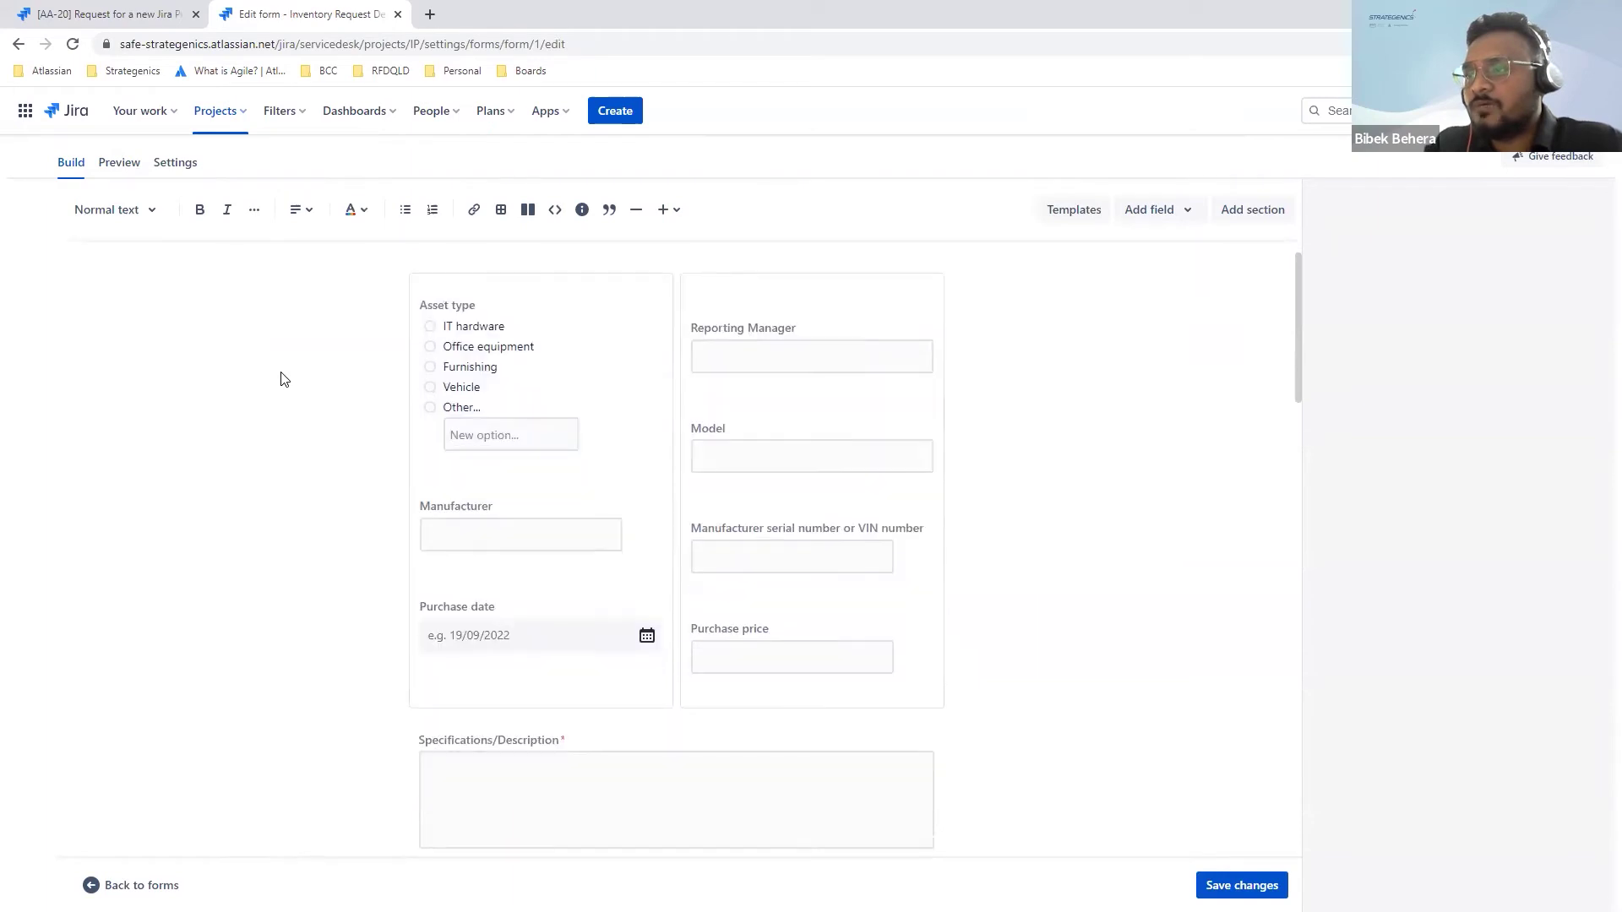
scroll(284, 380, "down", 10)
scroll(284, 380, "down", 4)
scroll(284, 380, "up", 8)
scroll(284, 381, "up", 14)
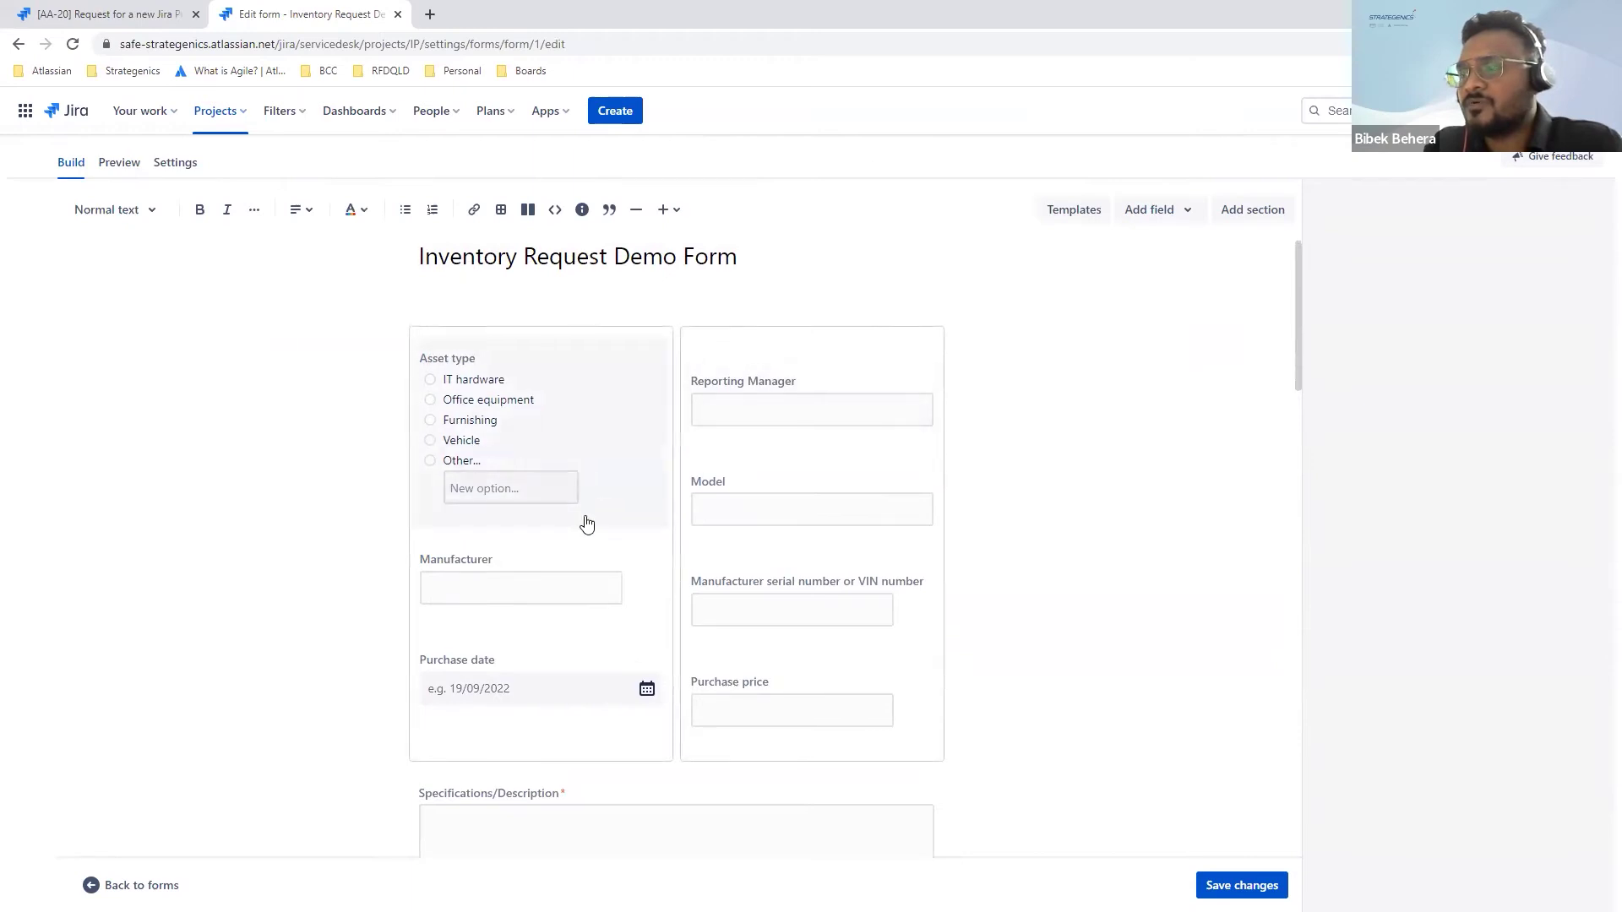
scroll(586, 522, "down", 1)
scroll(588, 521, "down", 2)
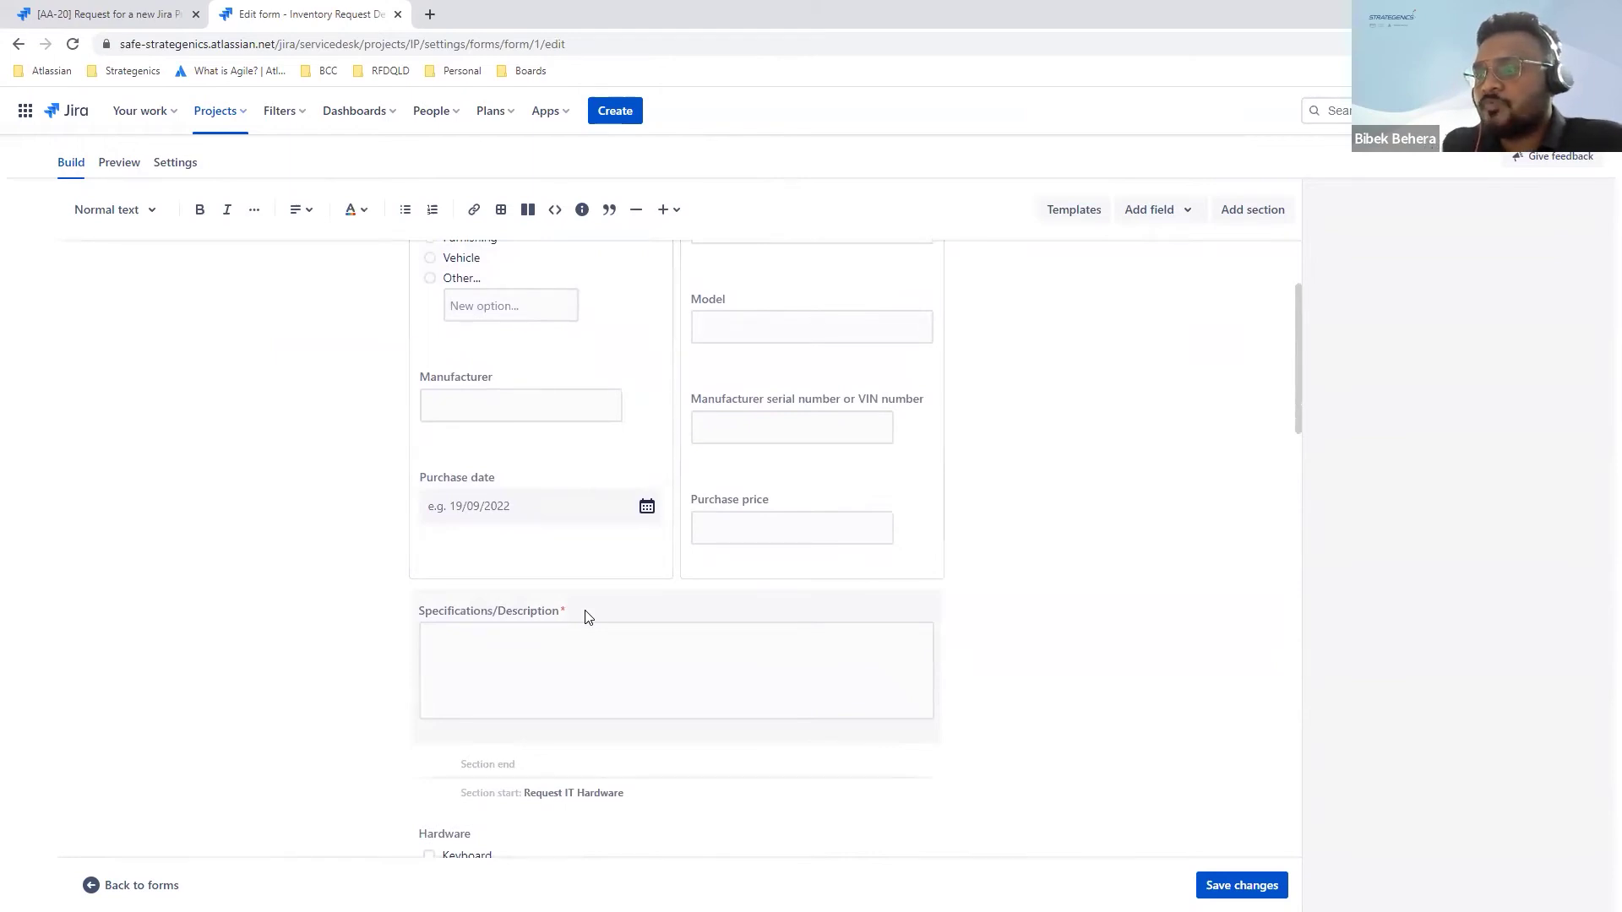
scroll(588, 617, "down", 3)
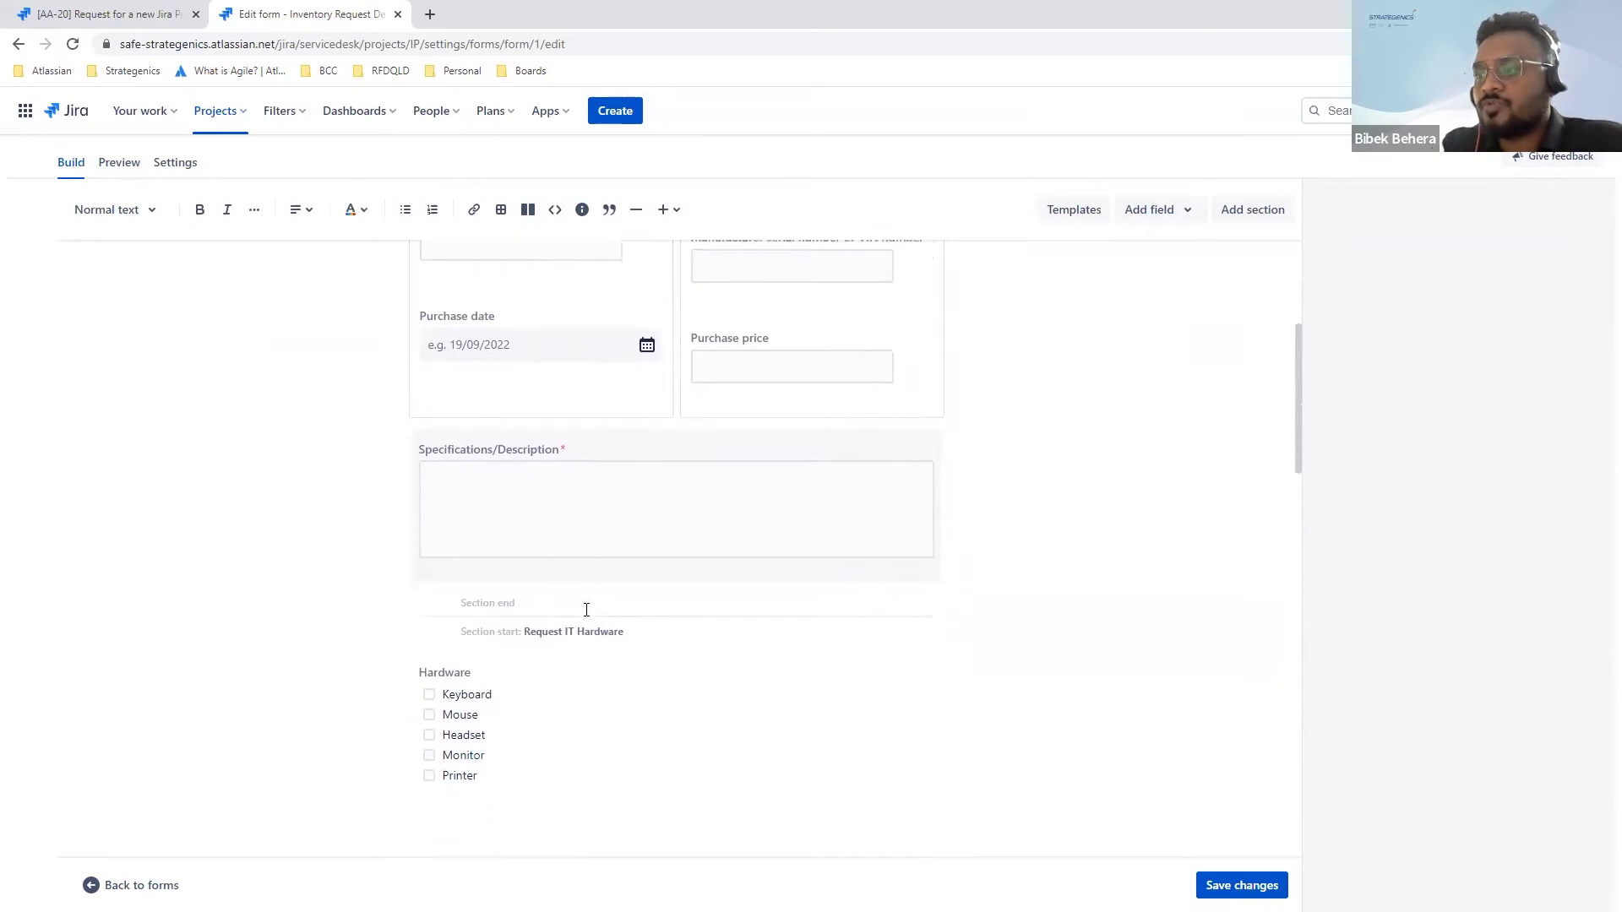
scroll(595, 699, "down", 1)
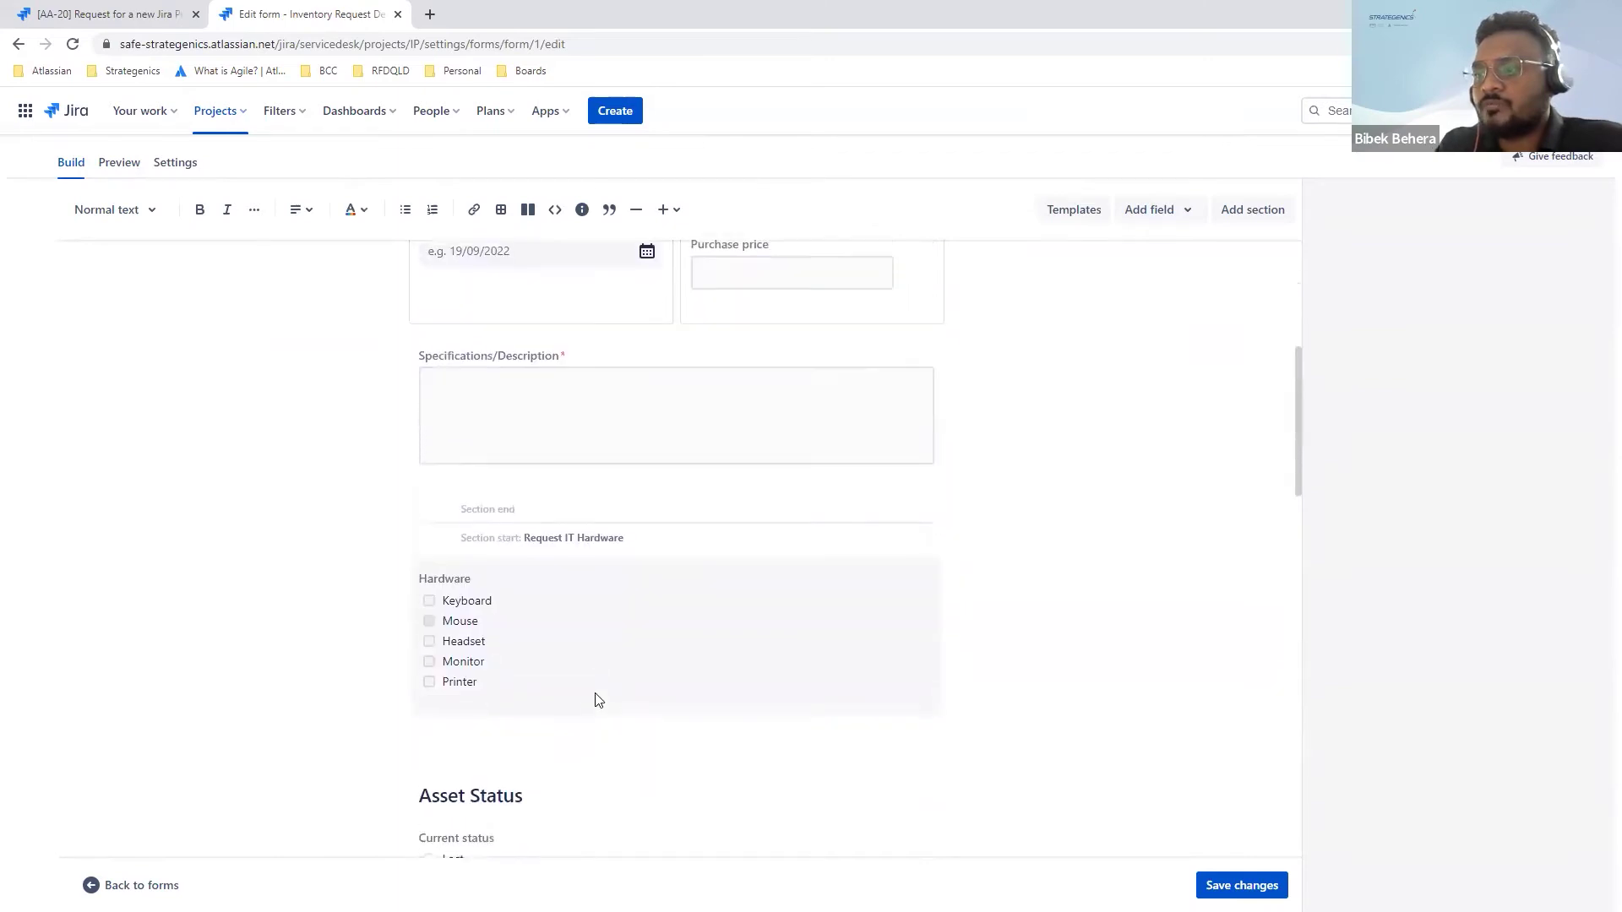
scroll(597, 701, "down", 3)
scroll(596, 700, "up", 8)
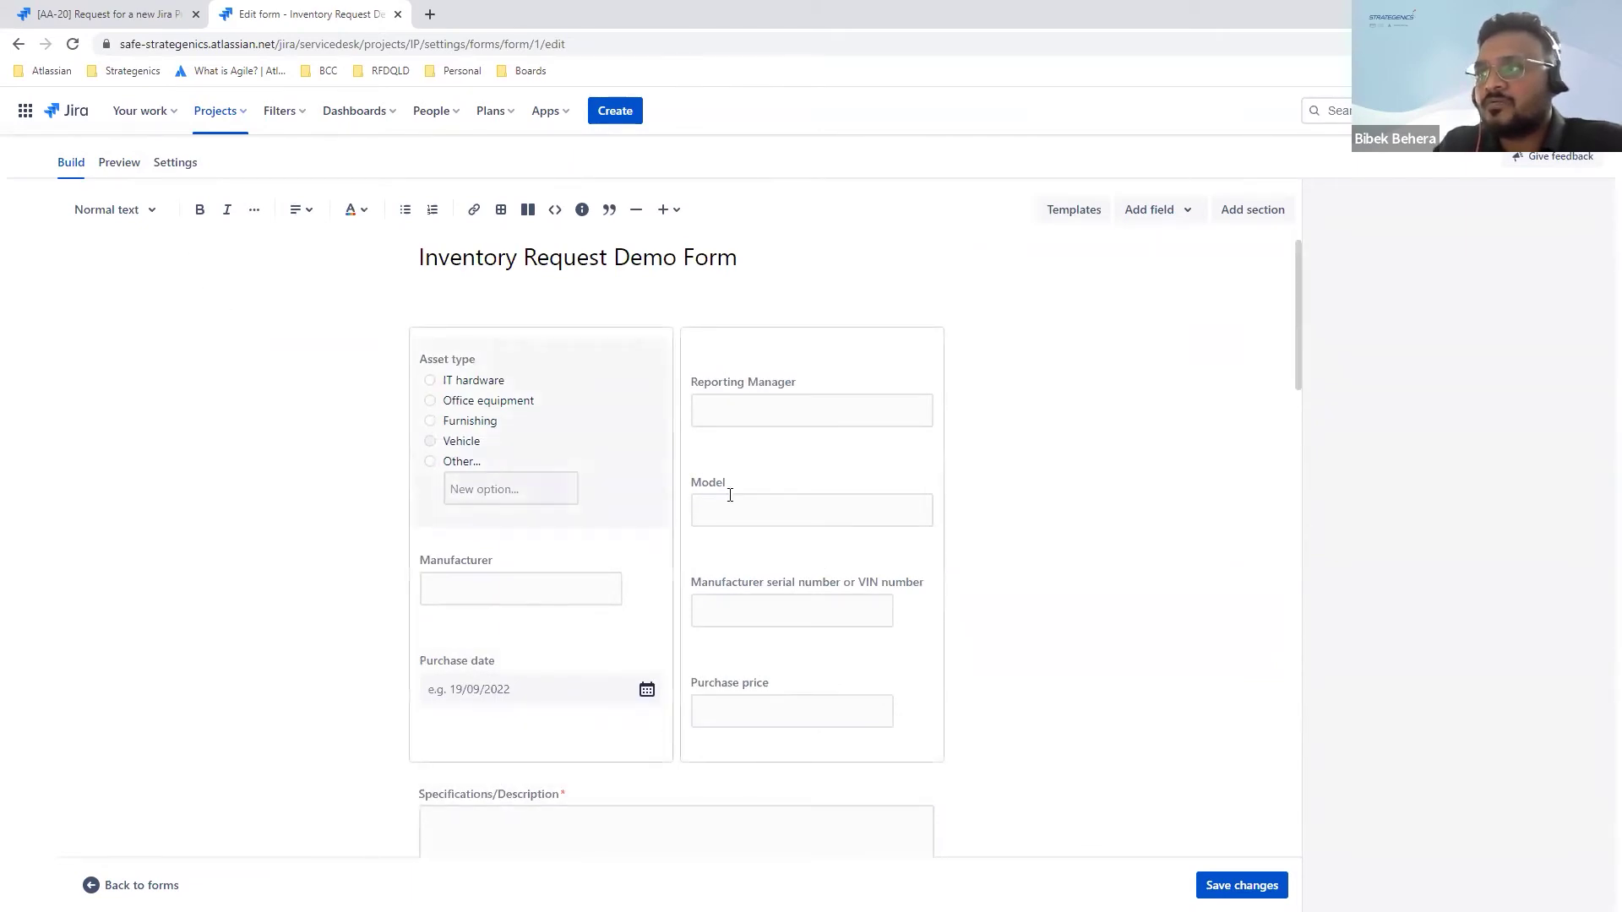
Step: Inspect the Reporting Manager and Purchase price field settings, then preview the form
left_click(791, 411)
scroll(789, 414, "down", 3)
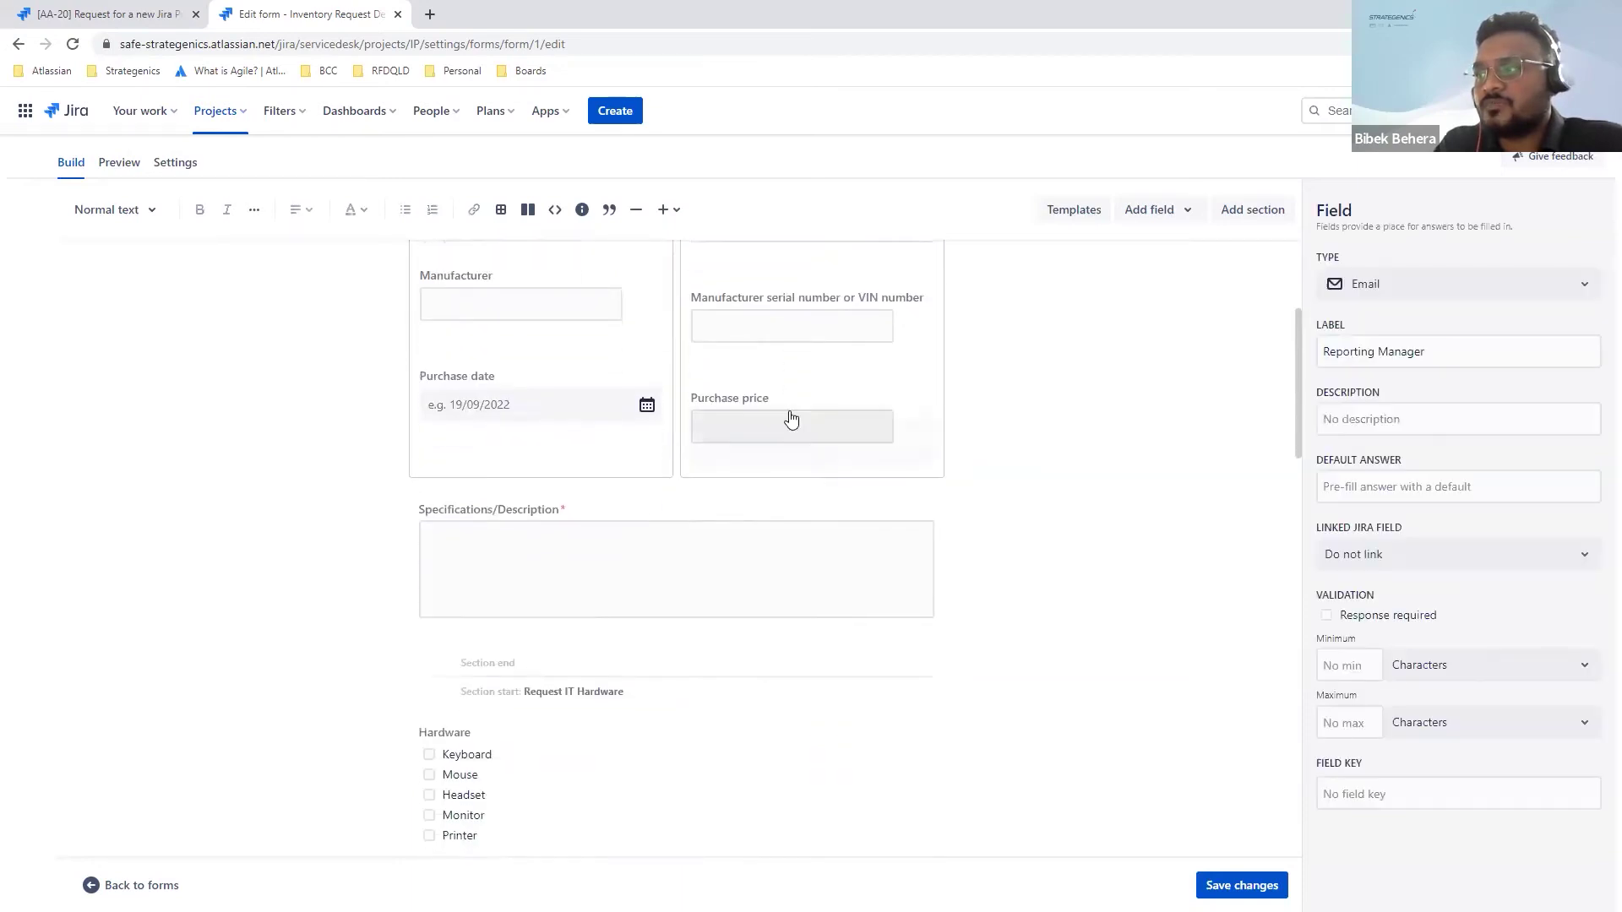
left_click(780, 427)
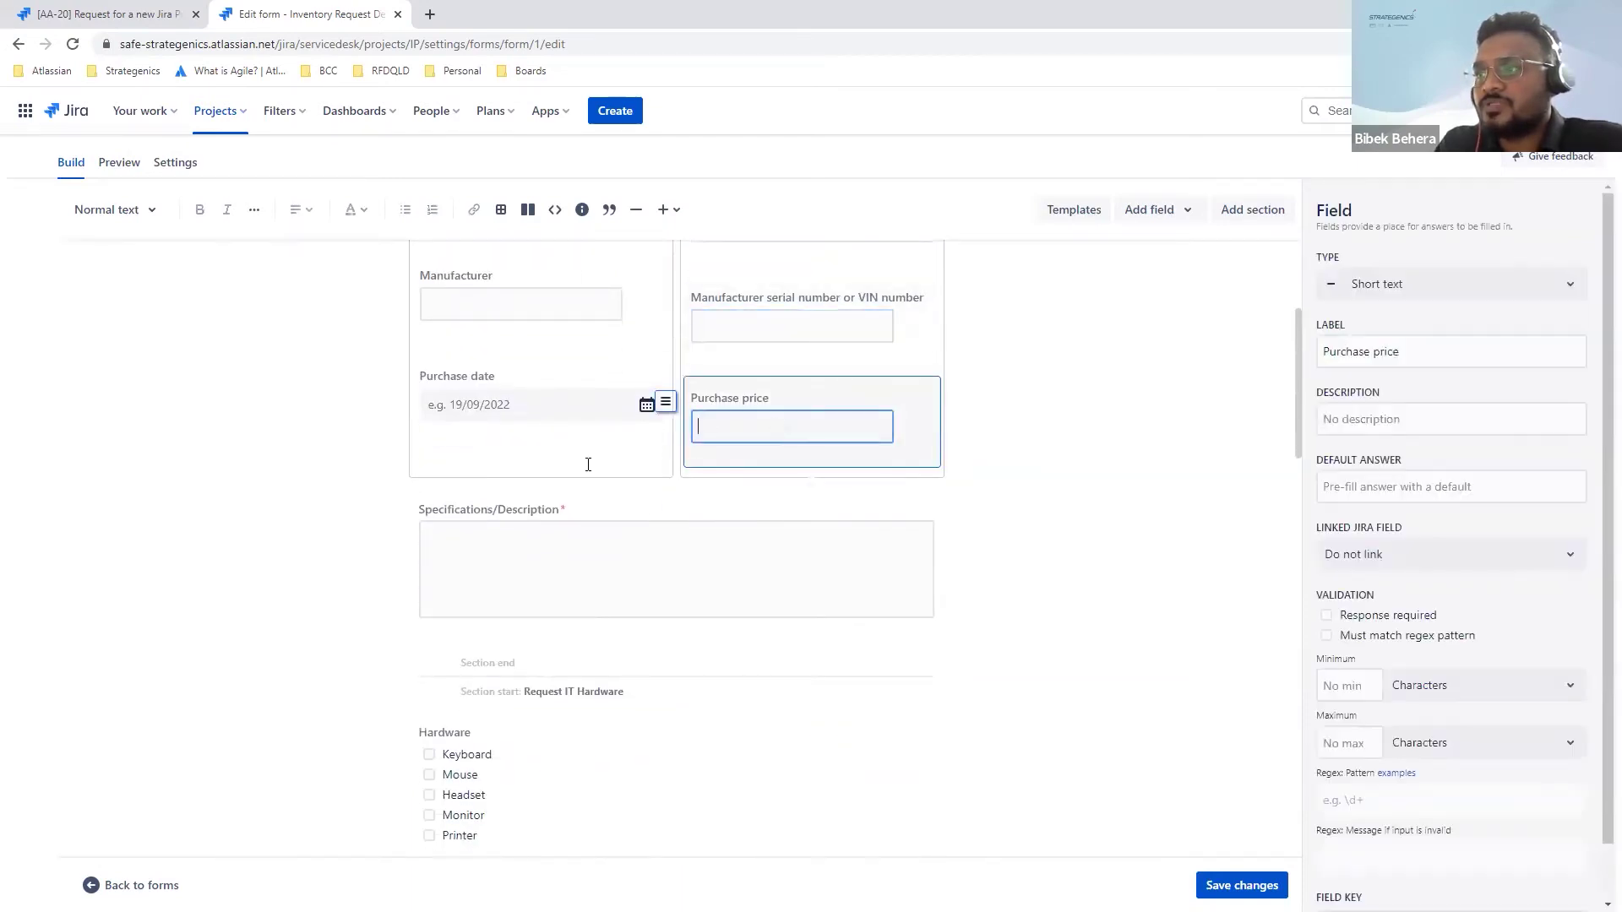
scroll(497, 517, "down", 1)
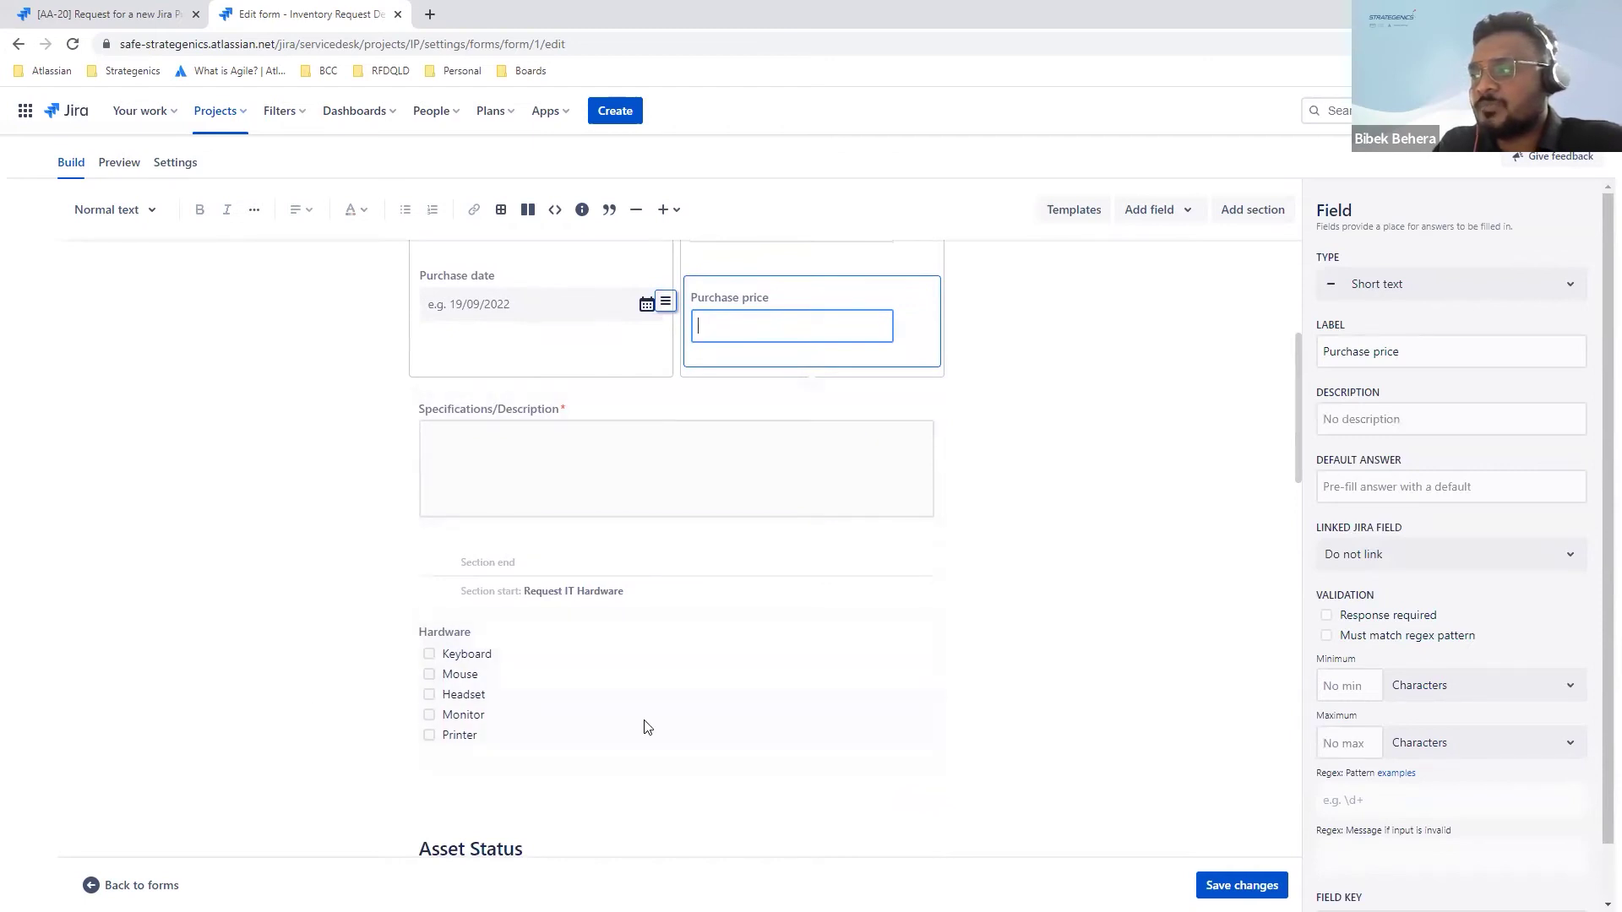
scroll(319, 689, "down", 3)
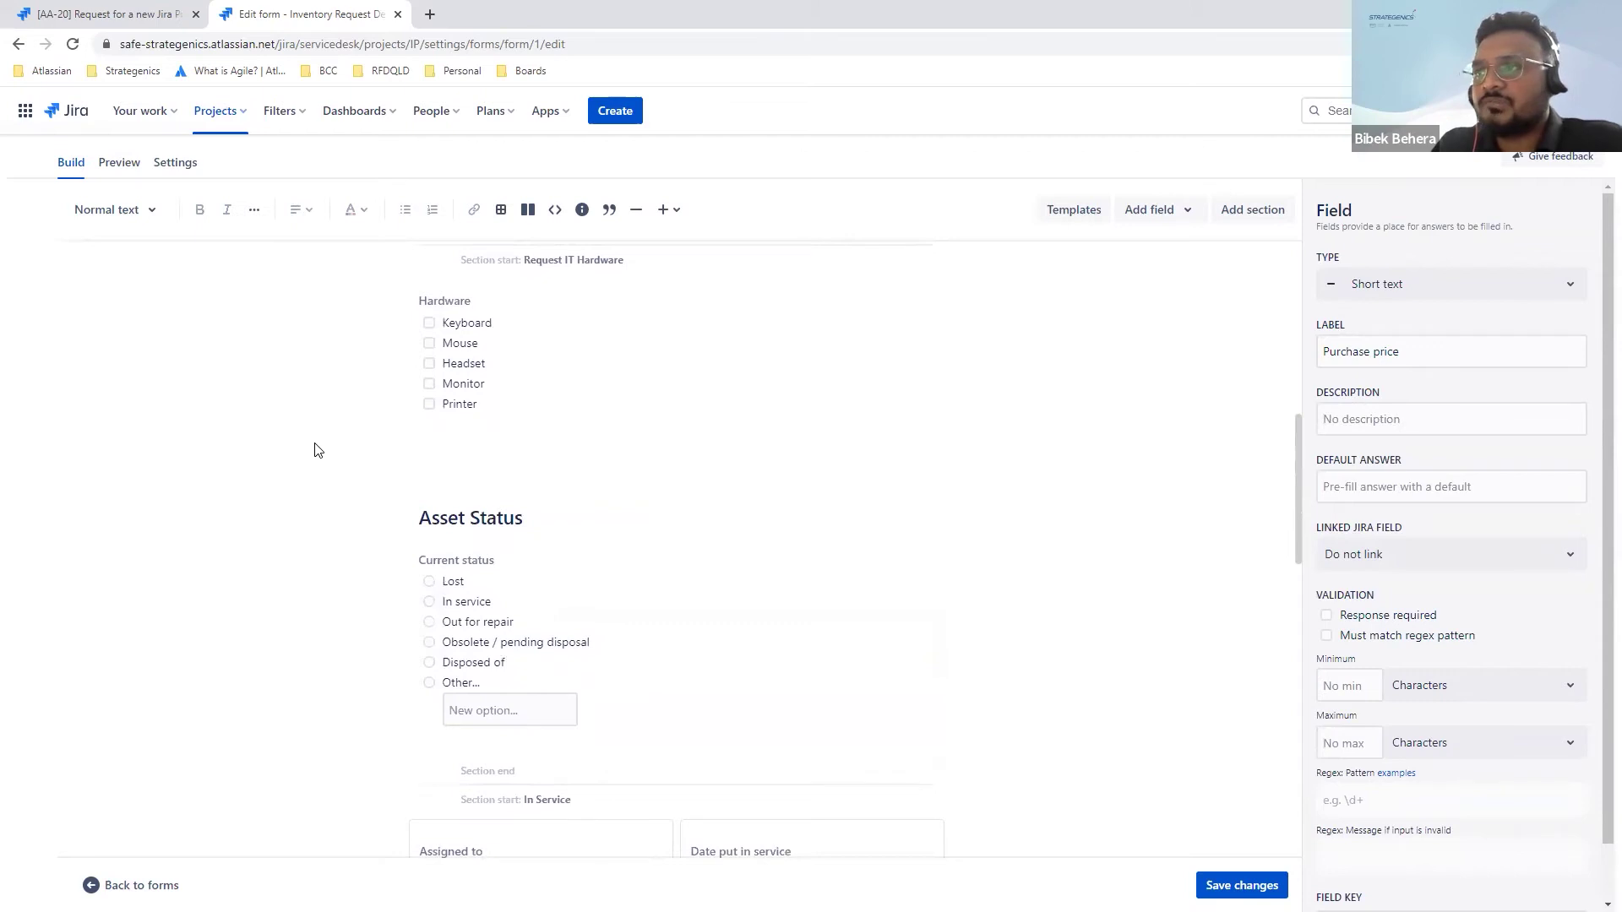
scroll(314, 450, "up", 8)
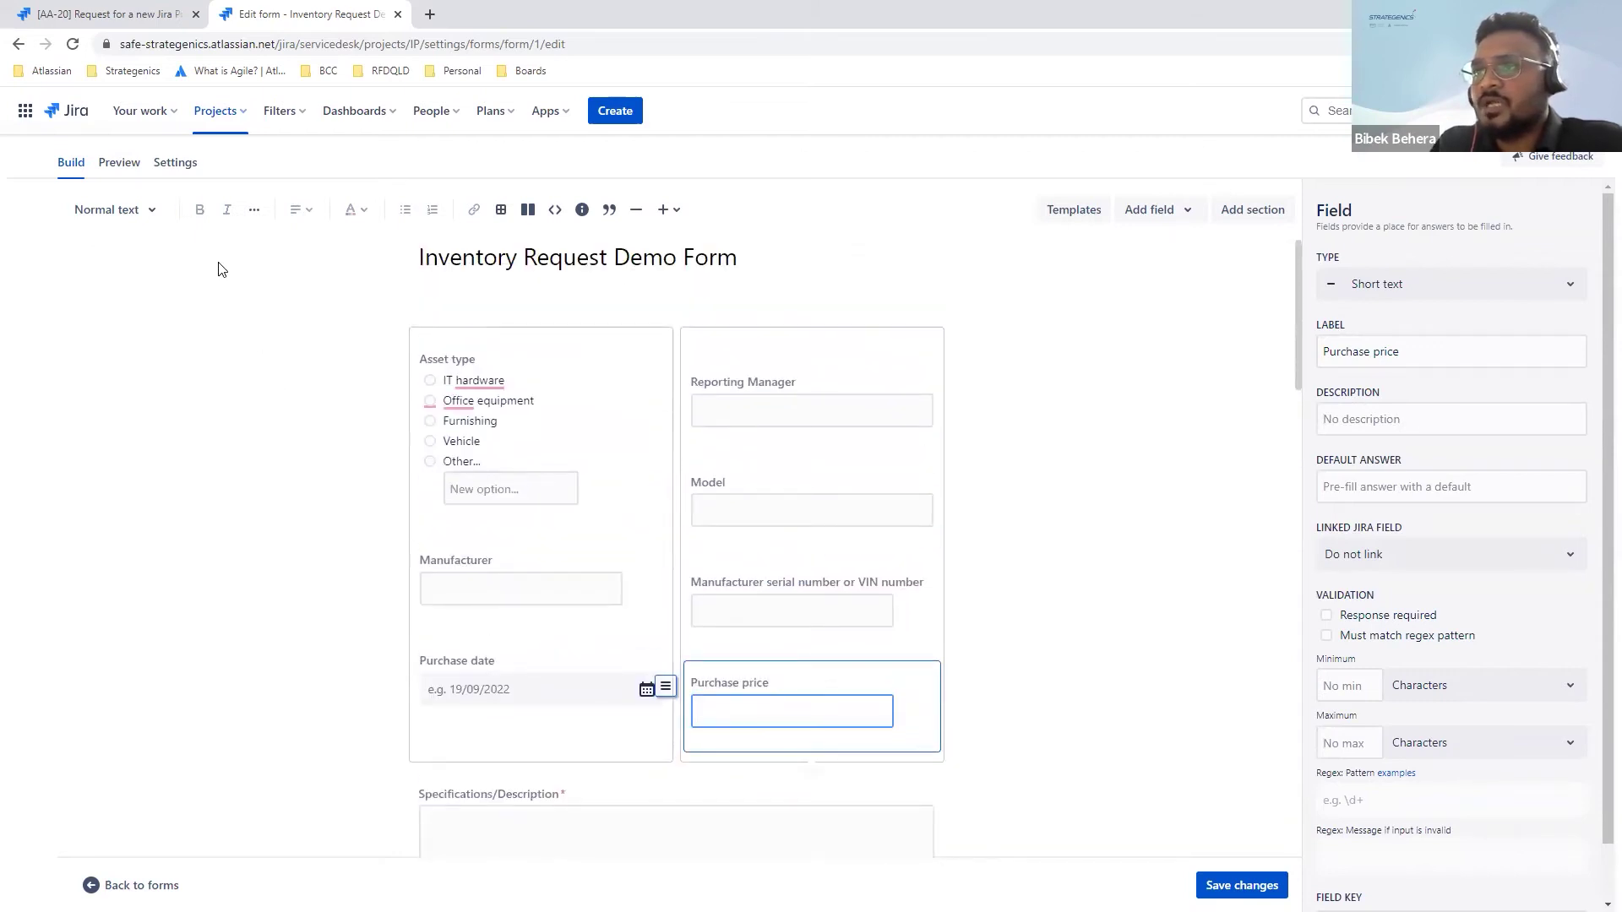
left_click(120, 167)
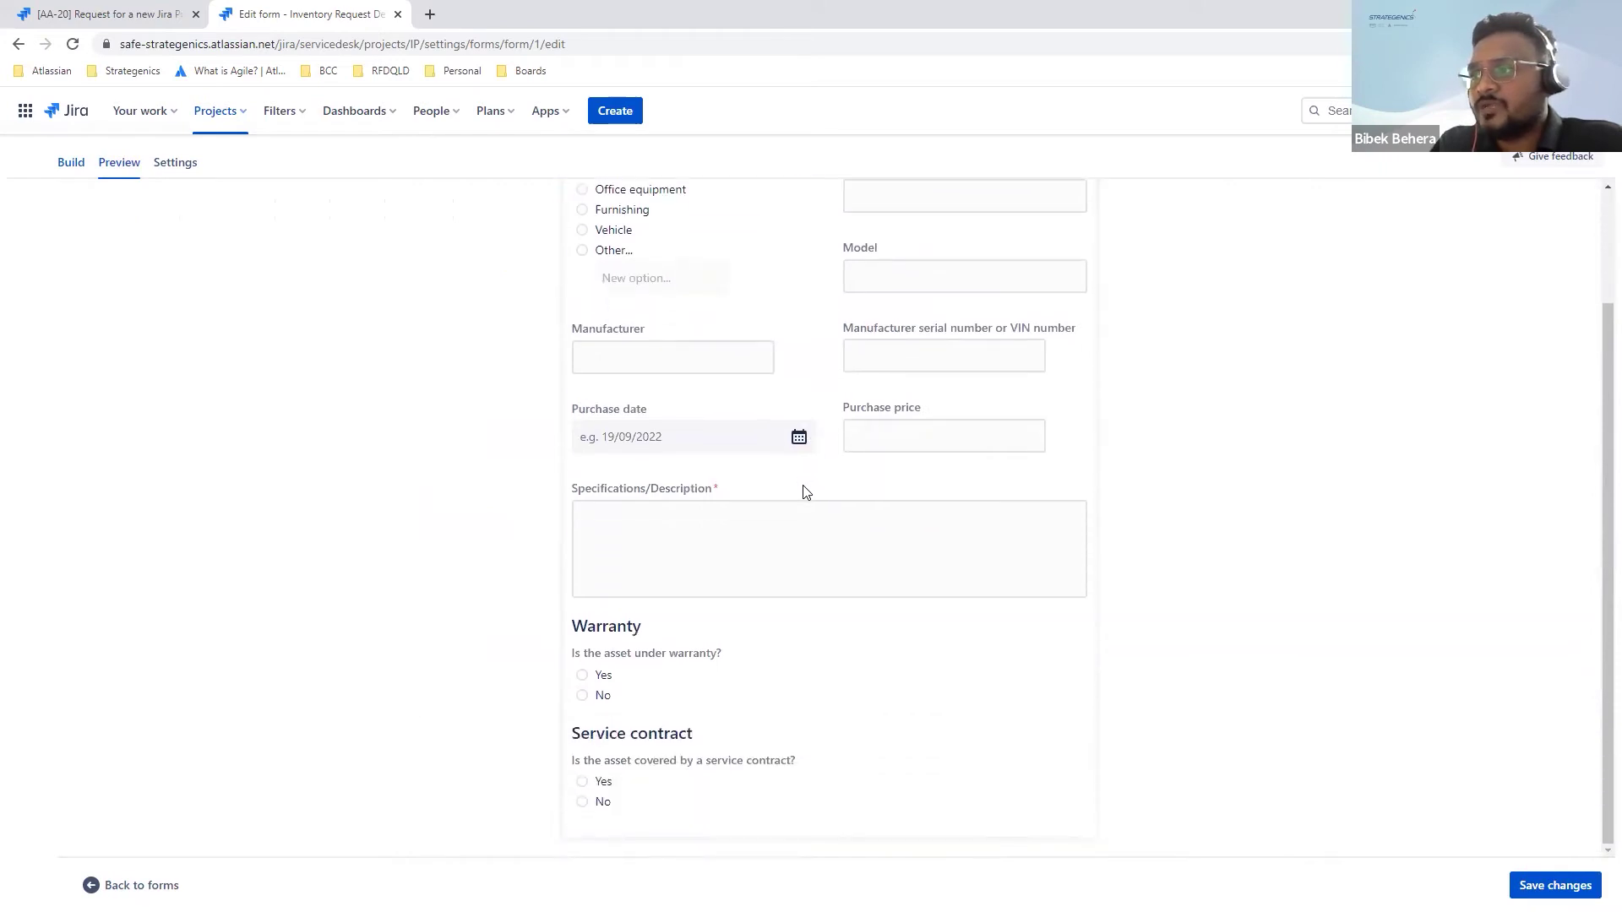
scroll(803, 493, "up", 3)
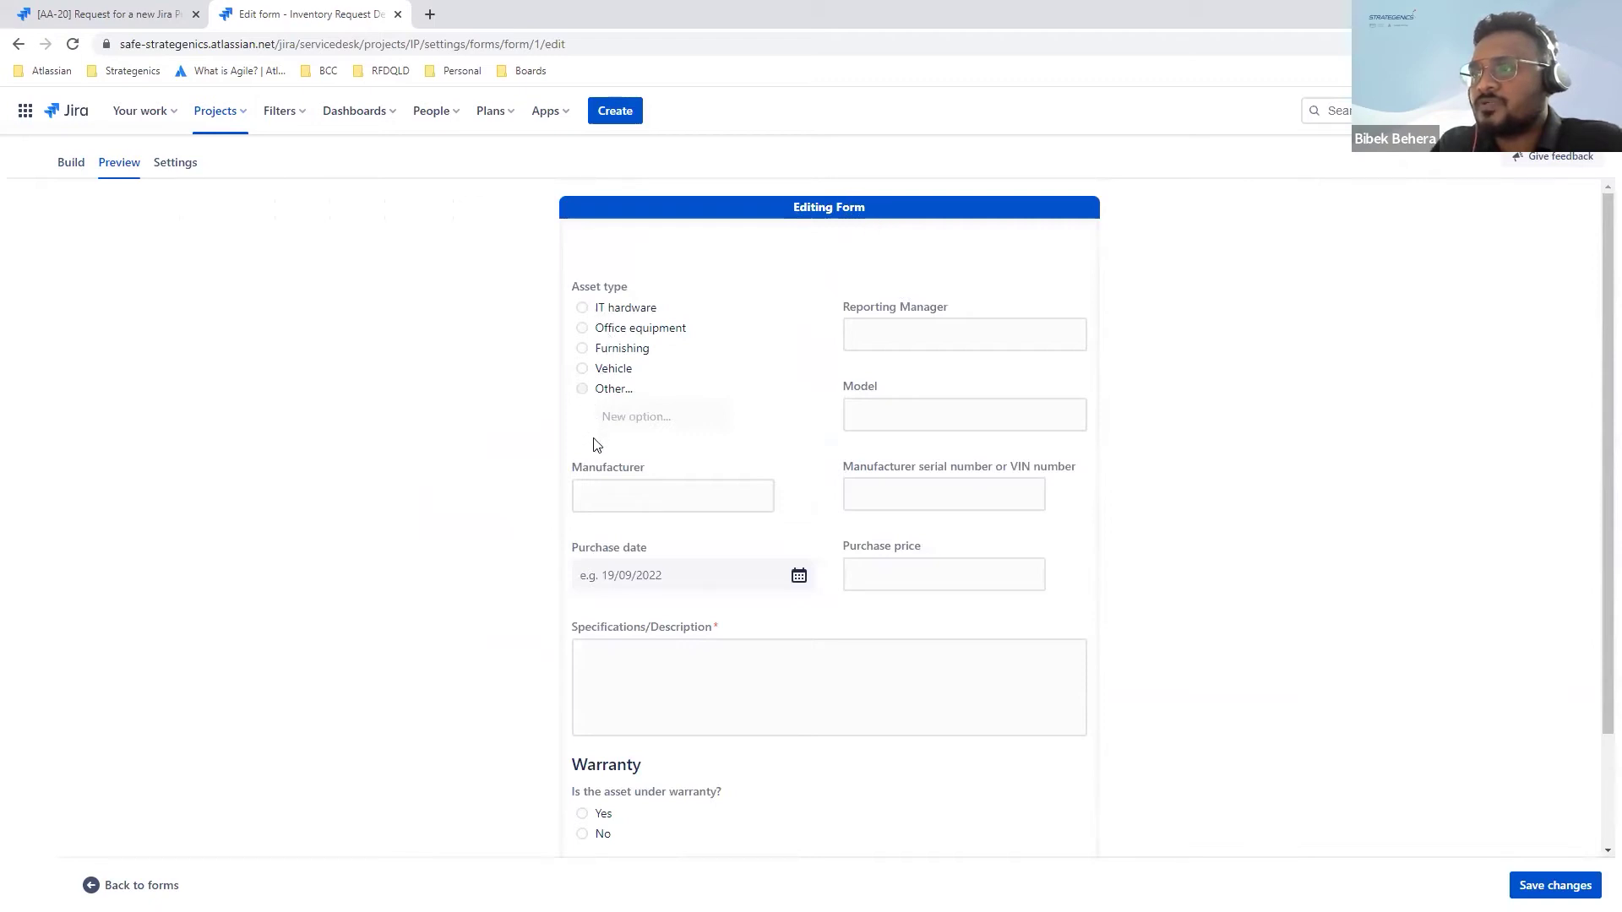
scroll(706, 591, "down", 1)
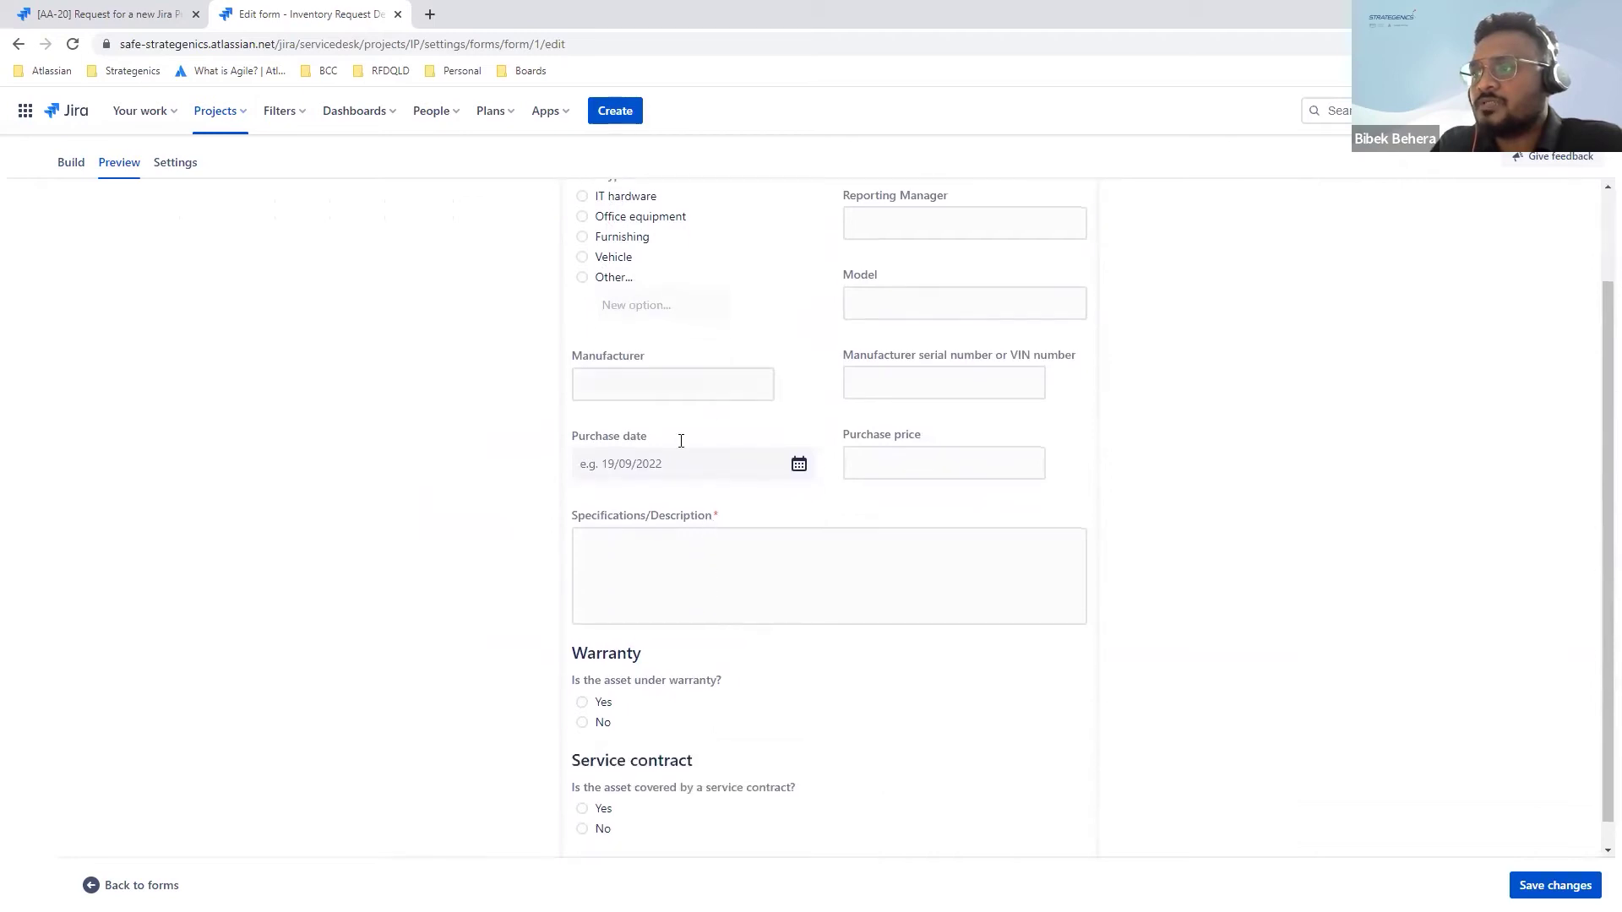
scroll(769, 461, "up", 1)
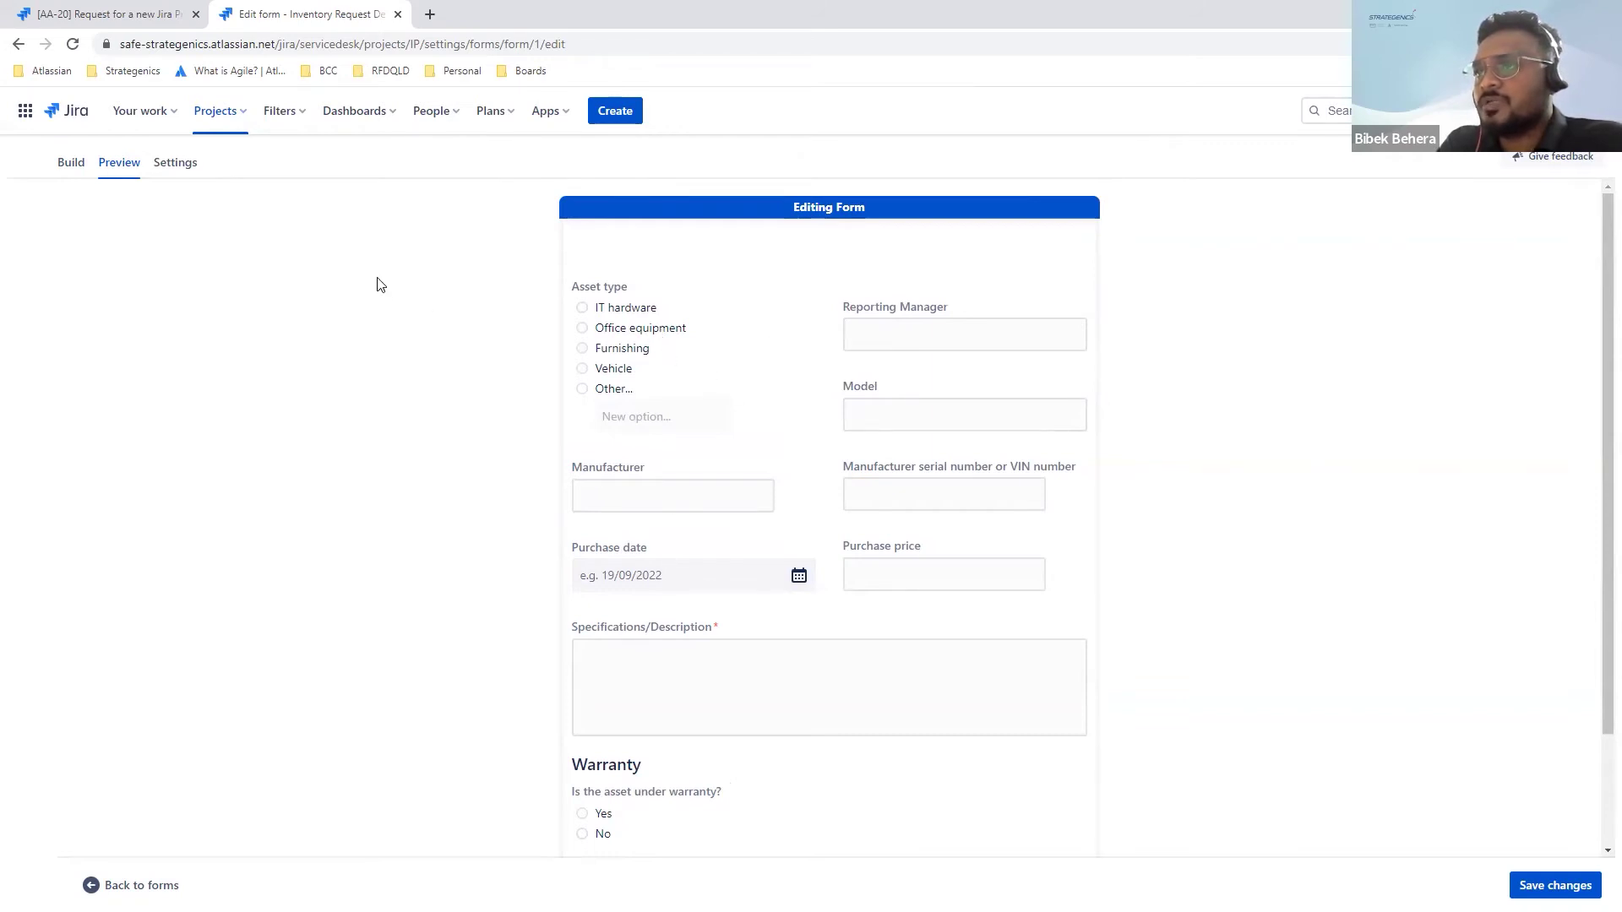
Step: Add an empty section, then view the form settings linking it to Request new hardware
left_click(62, 160)
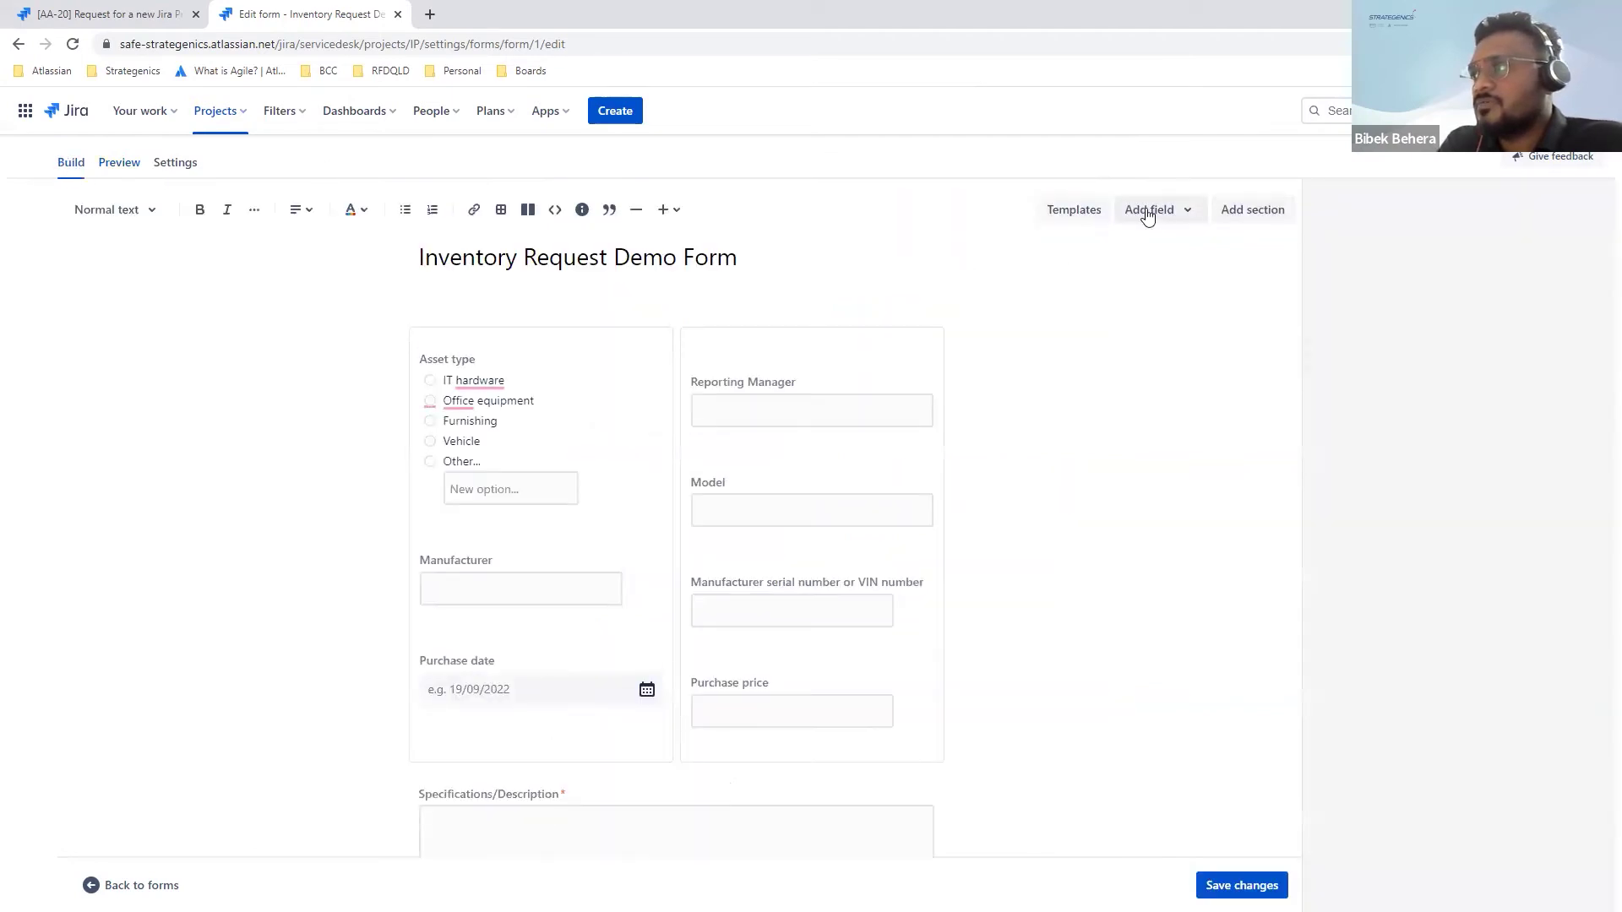
left_click(1257, 213)
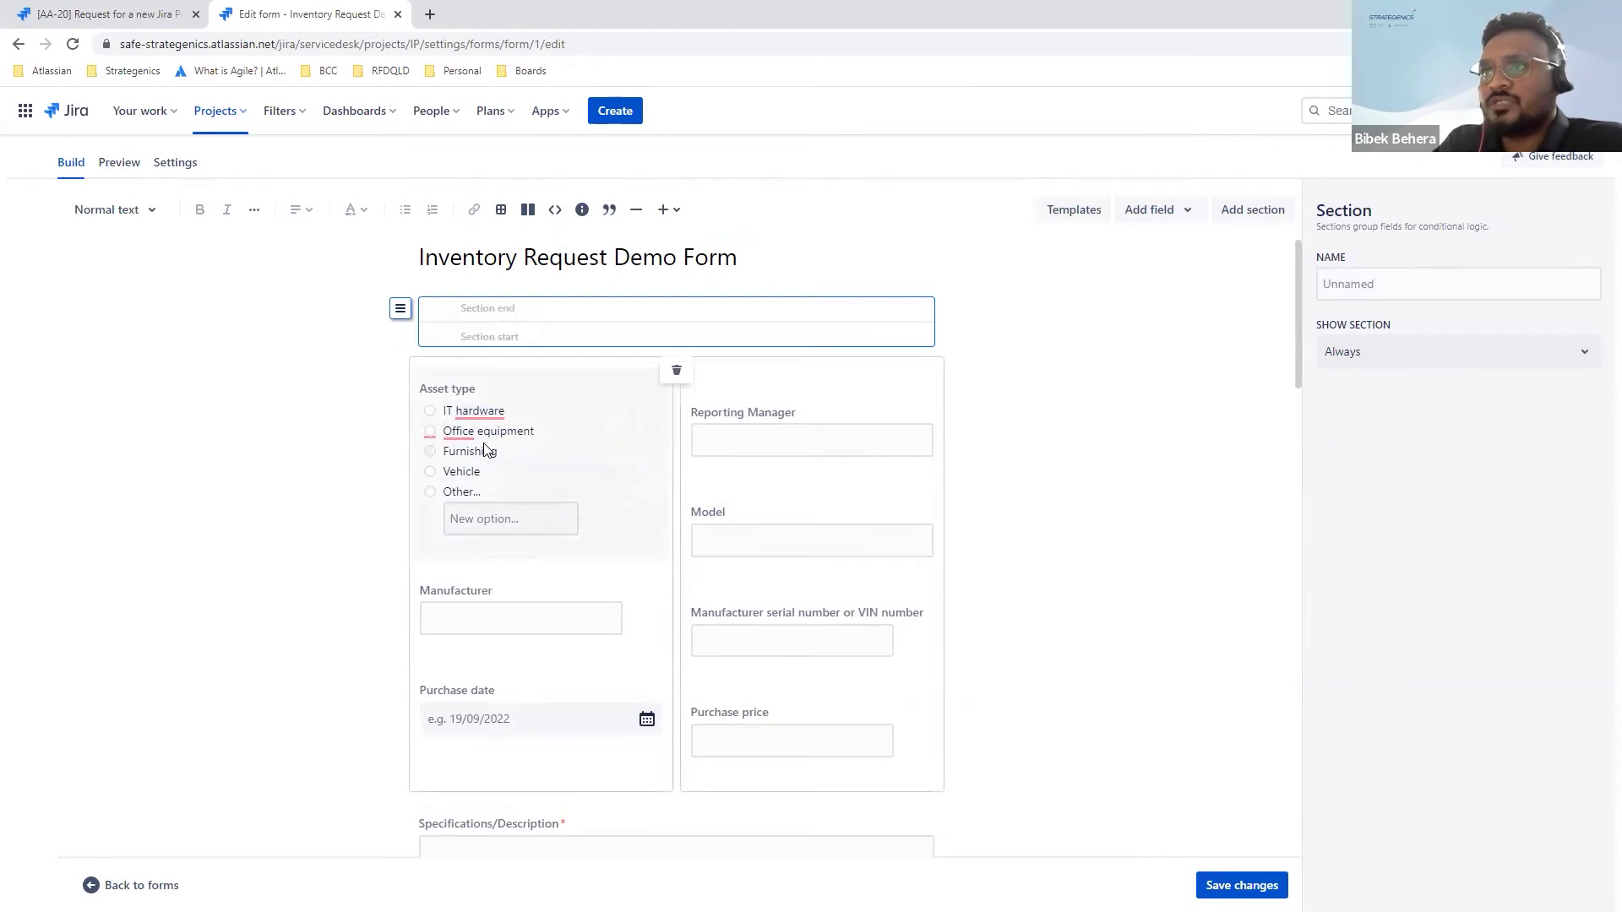
left_click(189, 166)
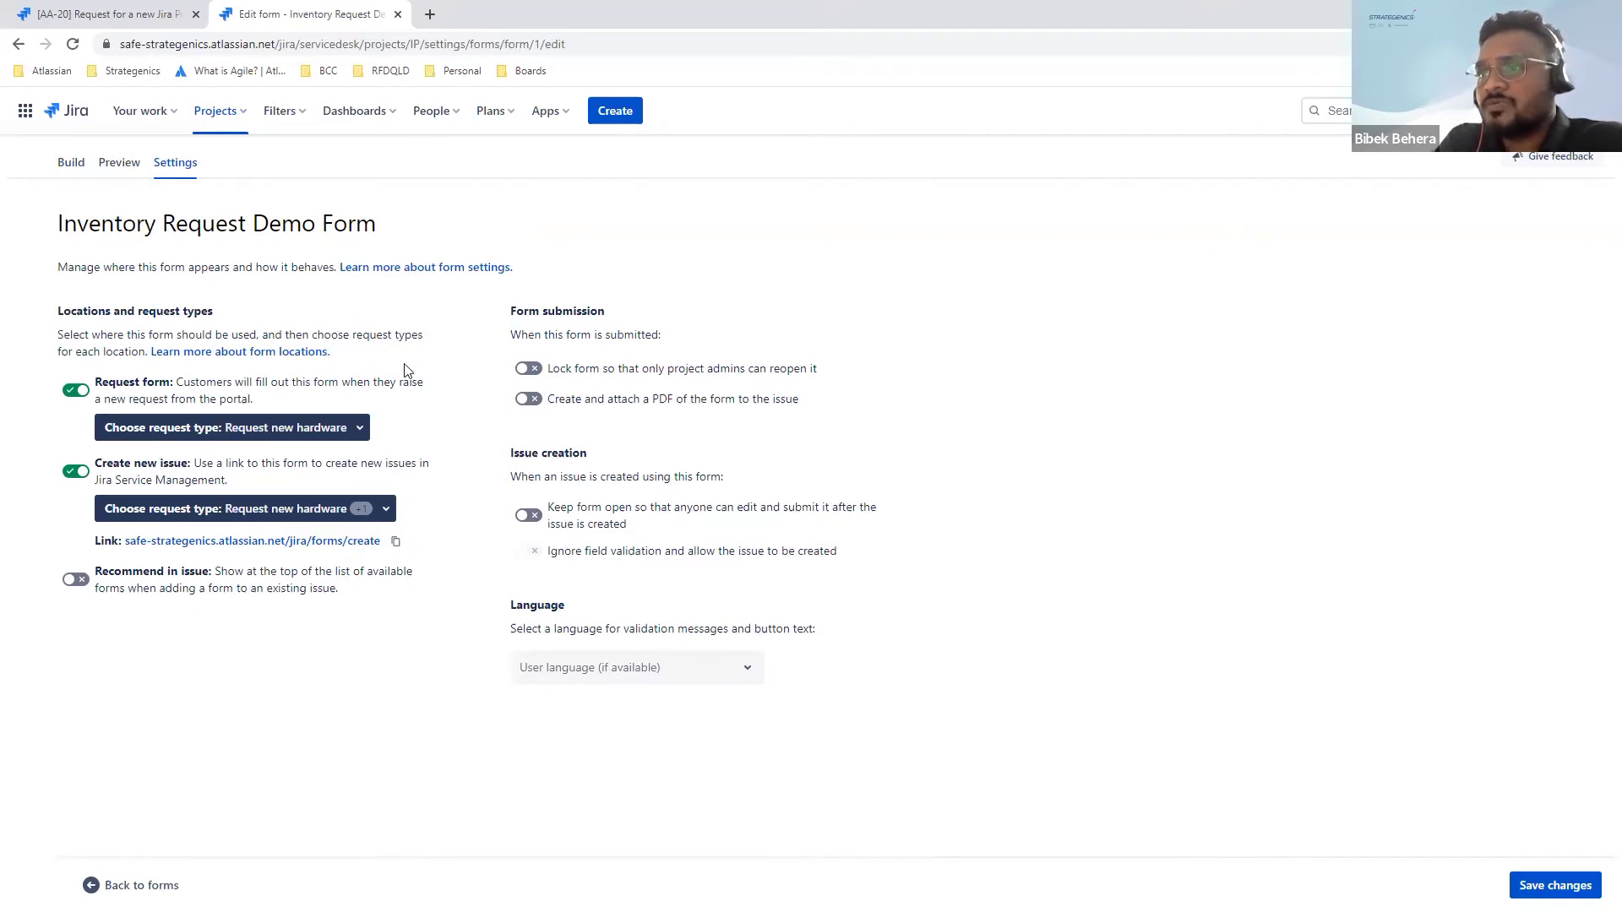
left_click(394, 543)
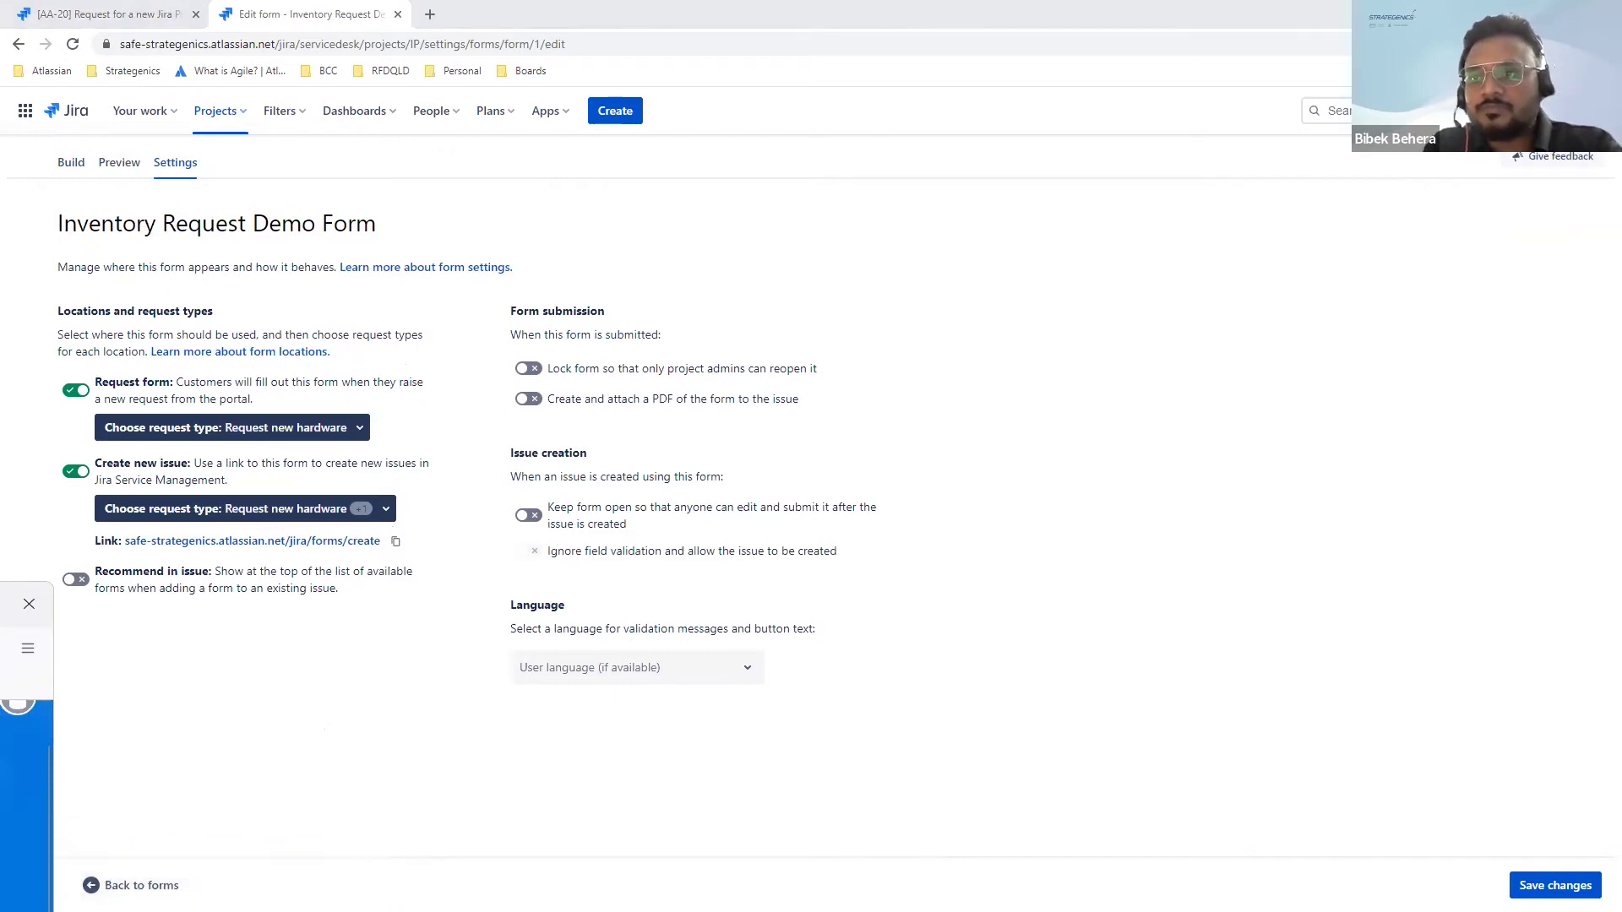
Step: Enlarge and move the second browser window so the ITSM customer portal is visible
left_click_drag(53, 674, 382, 653)
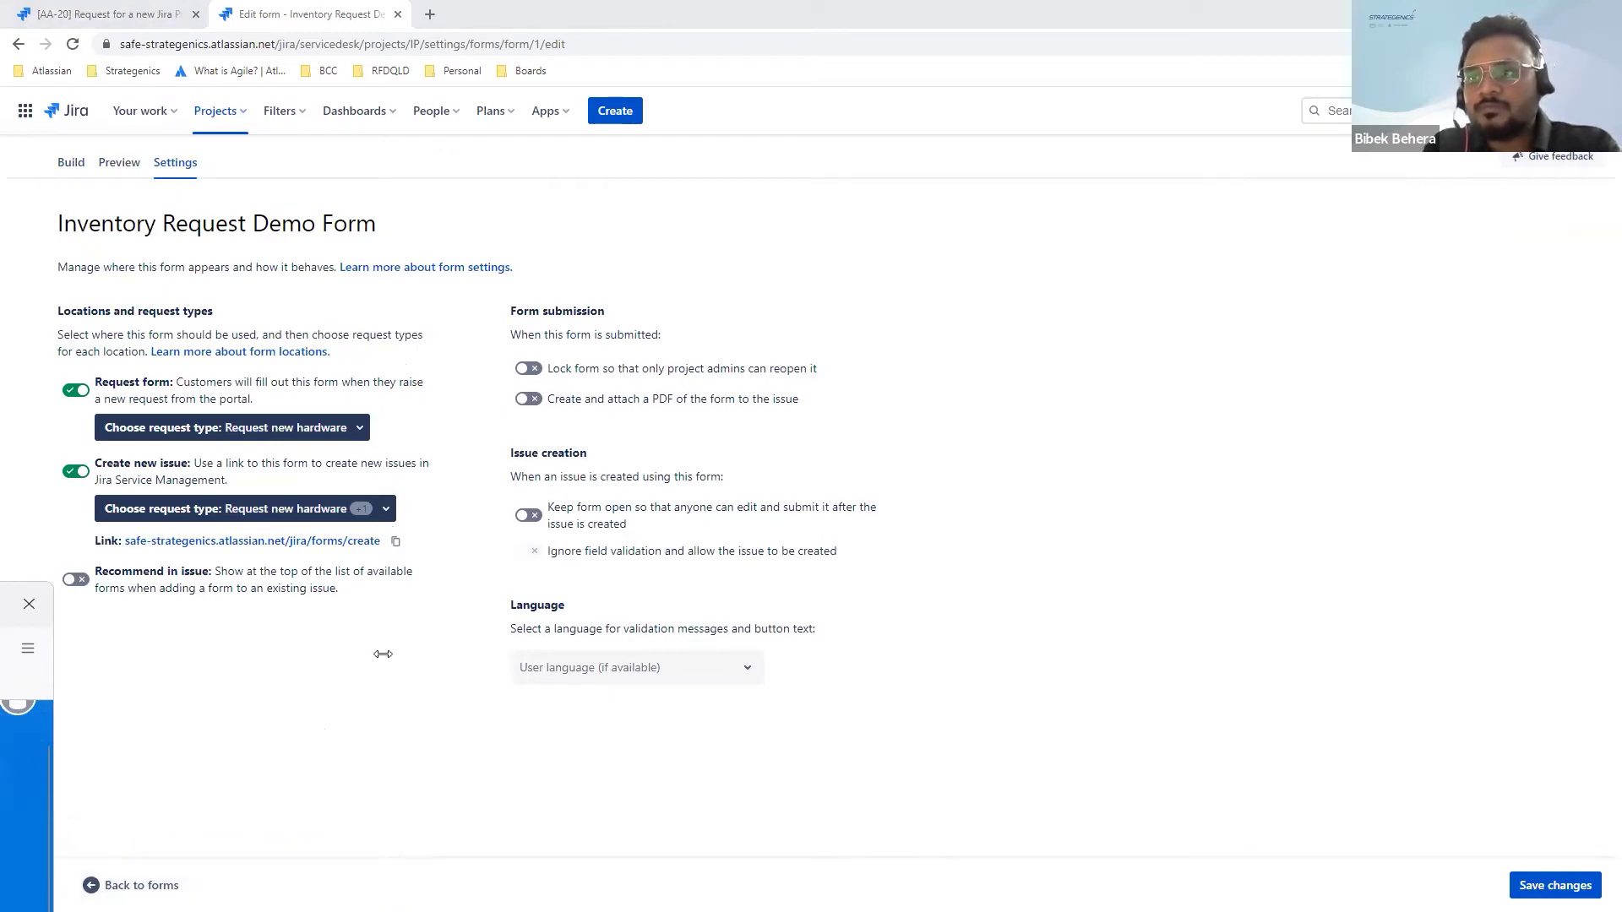
left_click_drag(104, 602, 904, 187)
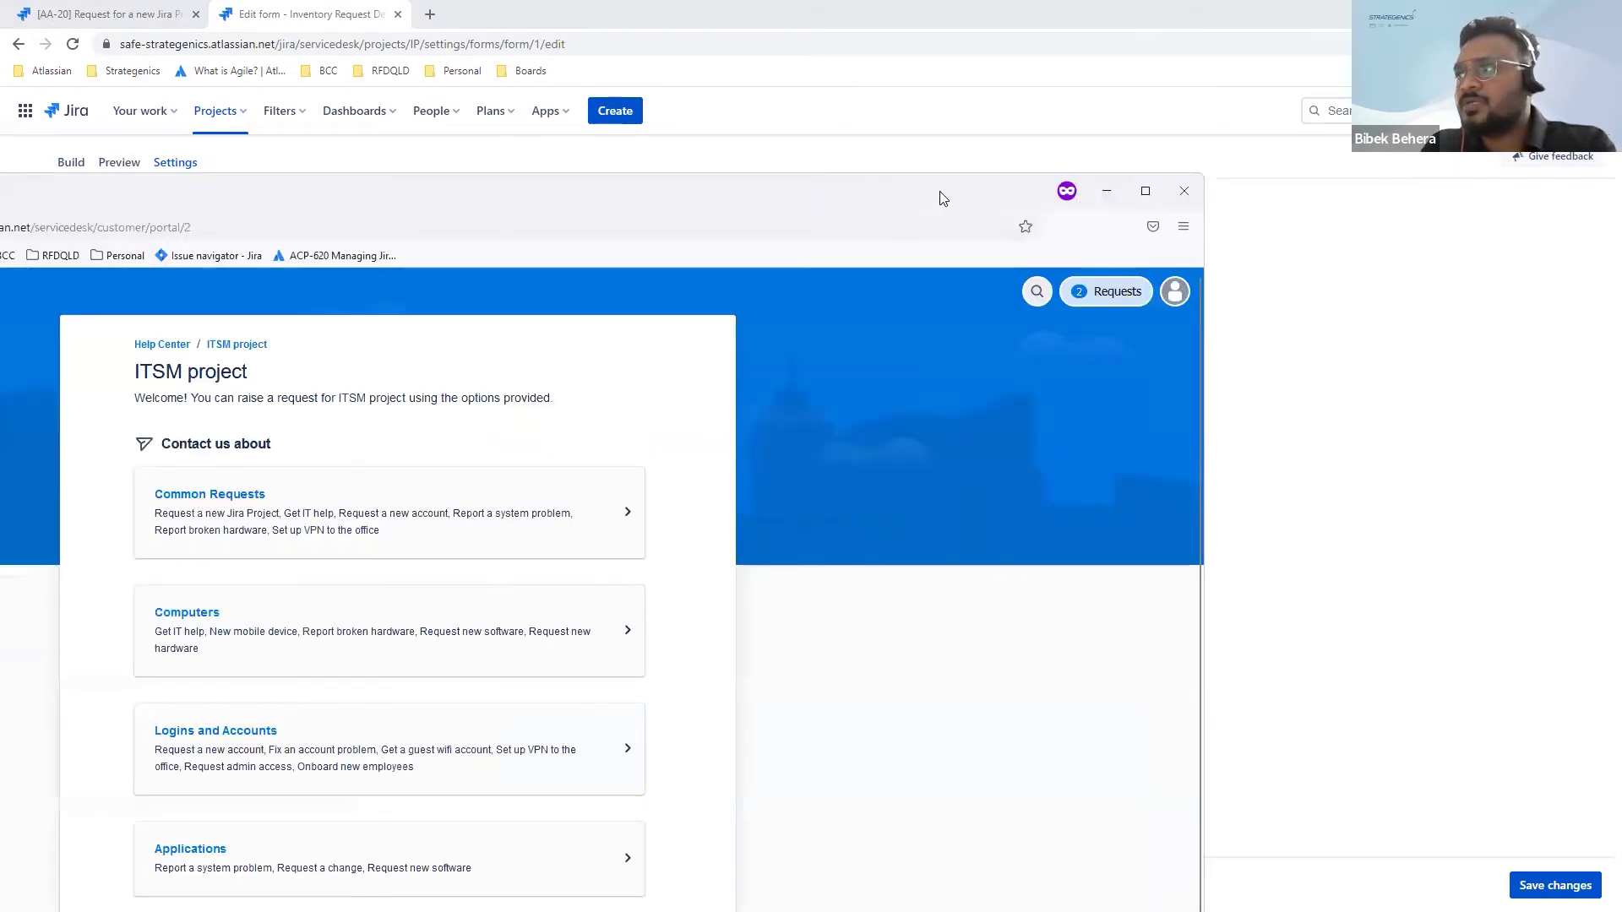
Step: Maximize the portal window, enter Common Requests, and switch to the Logins and Accounts category
double_click(992, 175)
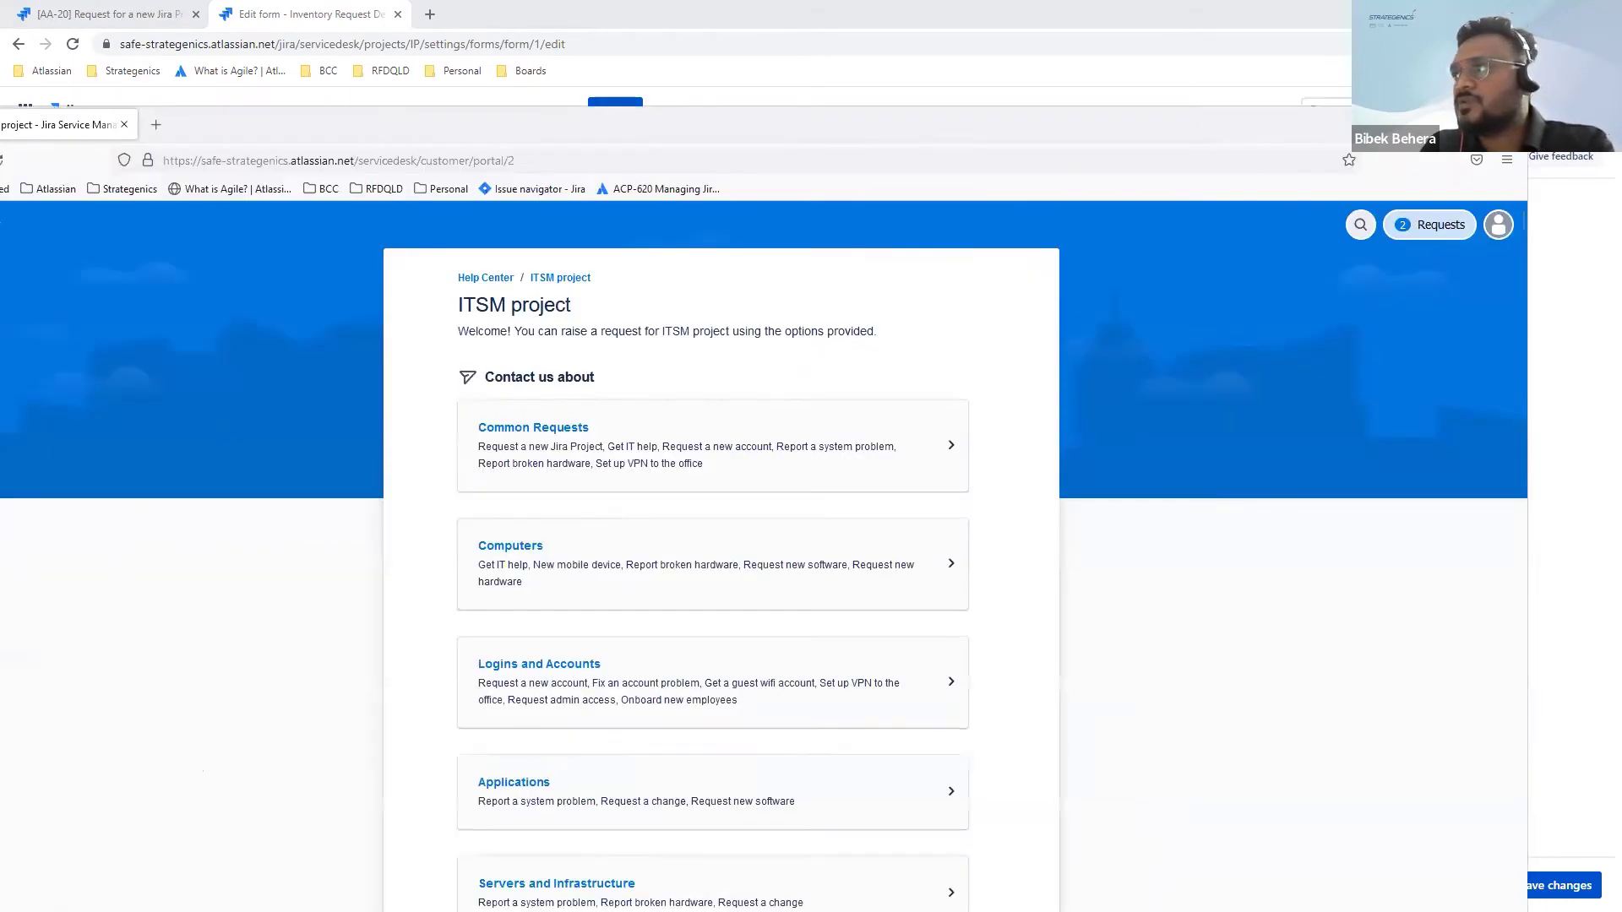
key("super+Up")
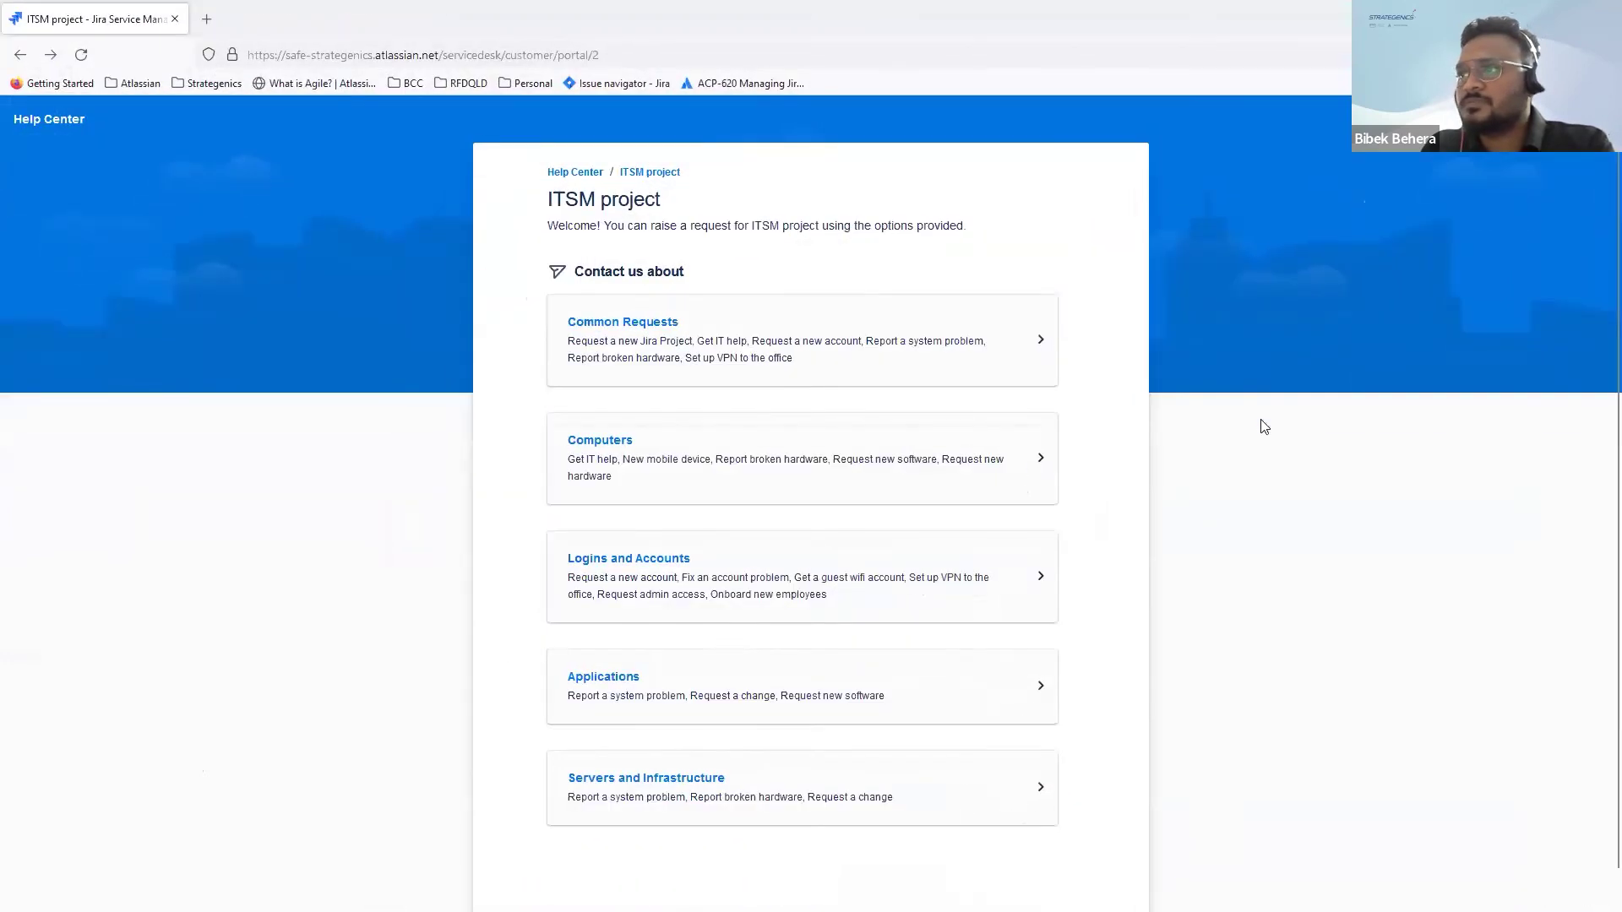
left_click(886, 342)
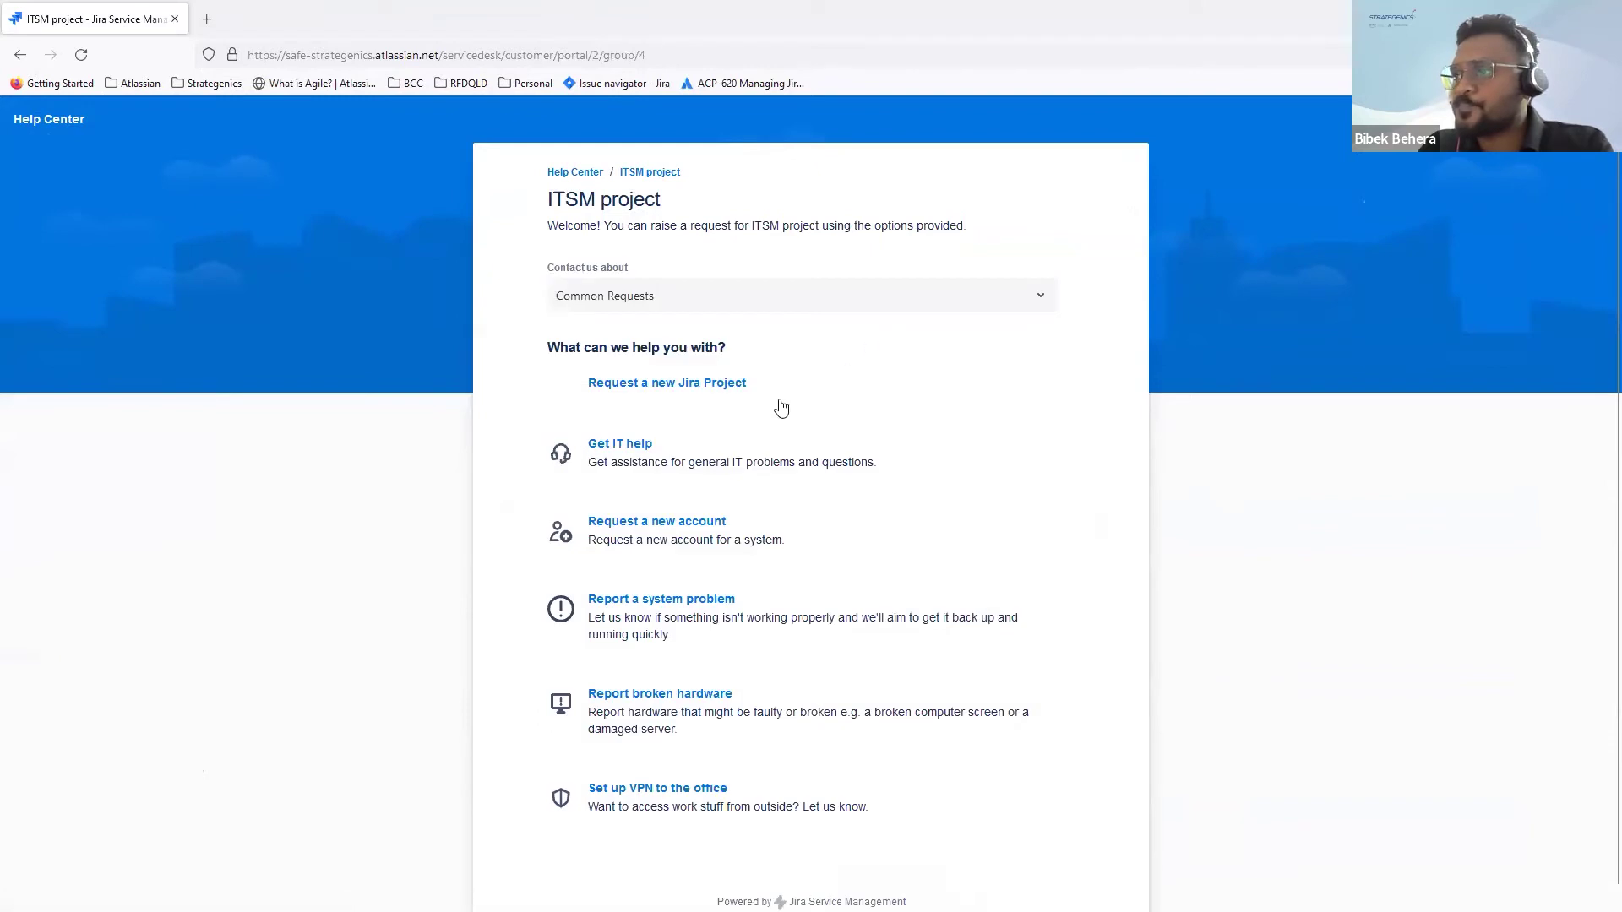
left_click(811, 308)
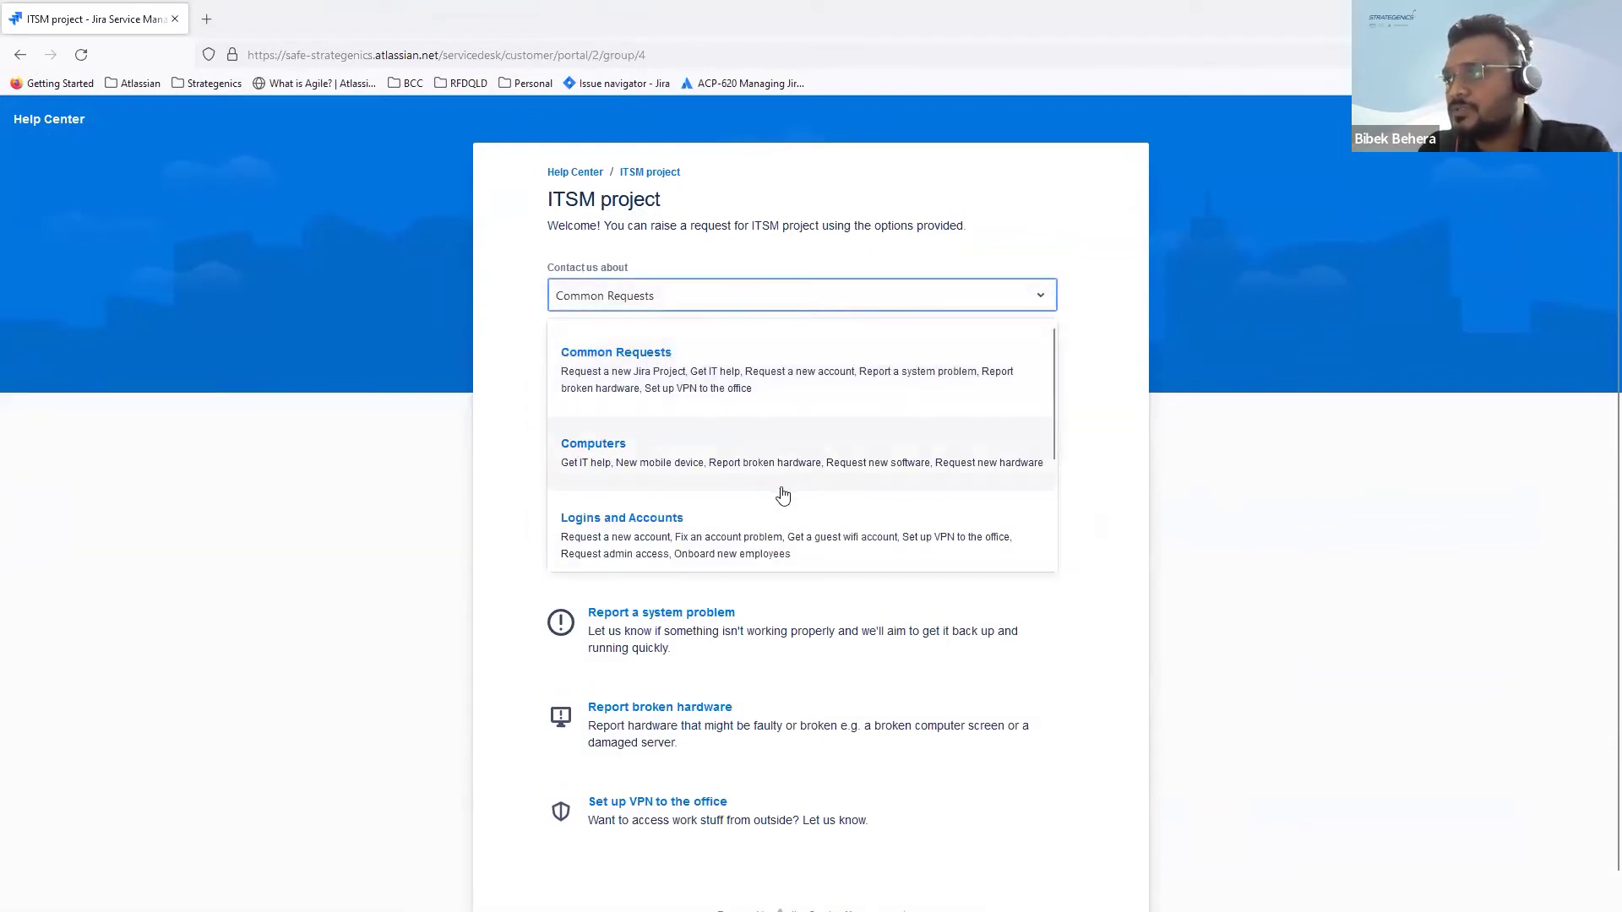
scroll(769, 532, "down", 3)
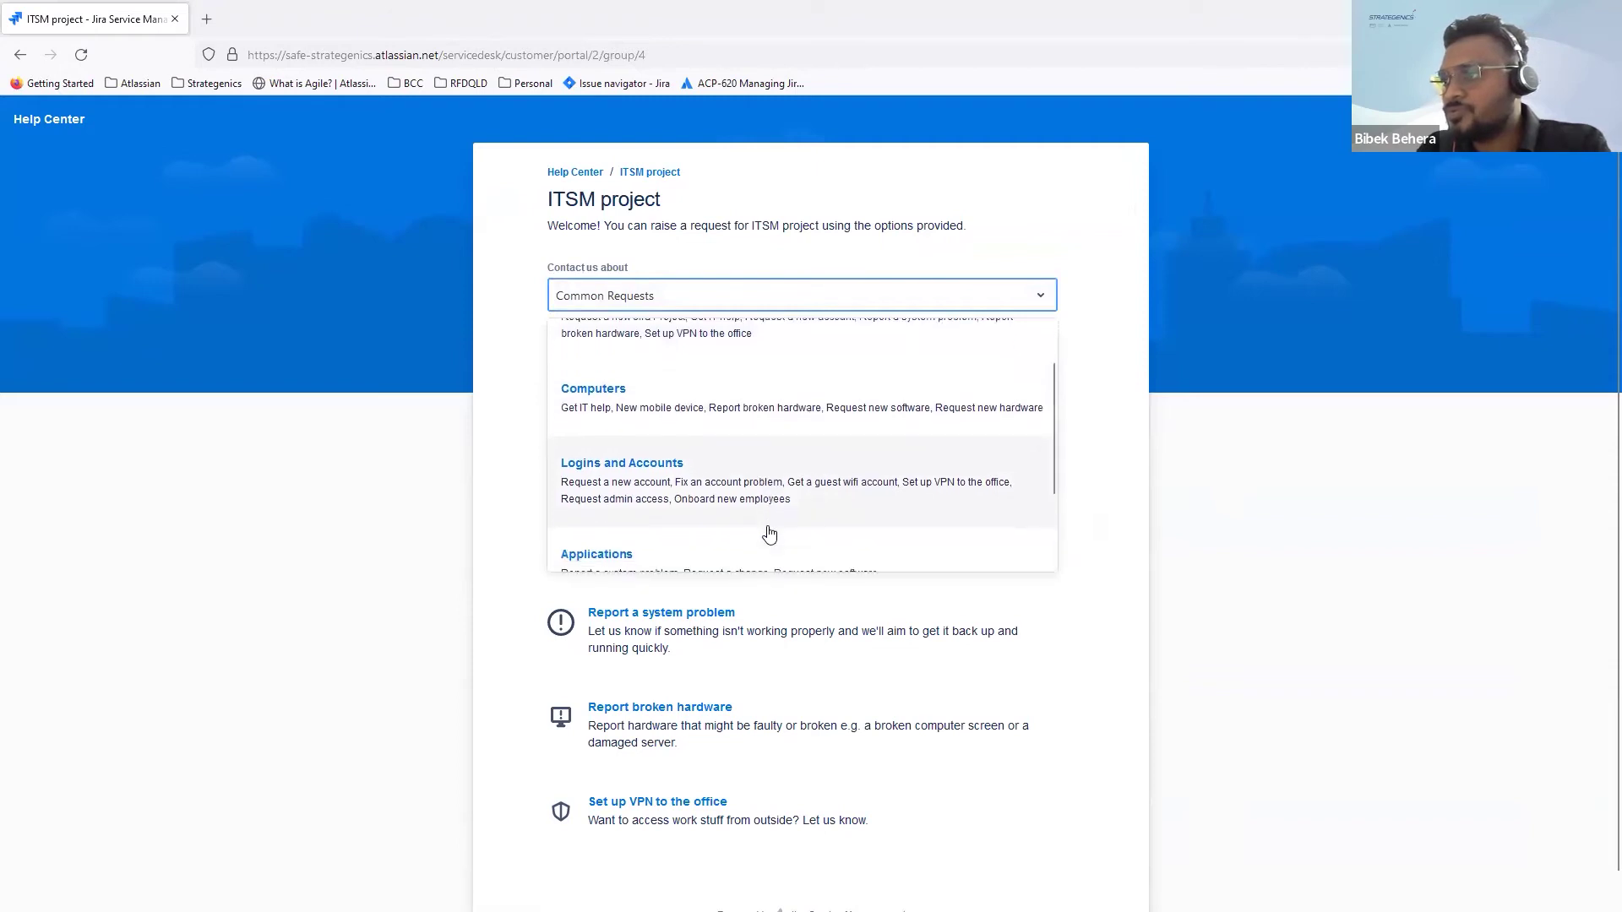
scroll(769, 532, "down", 1)
scroll(769, 532, "up", 1)
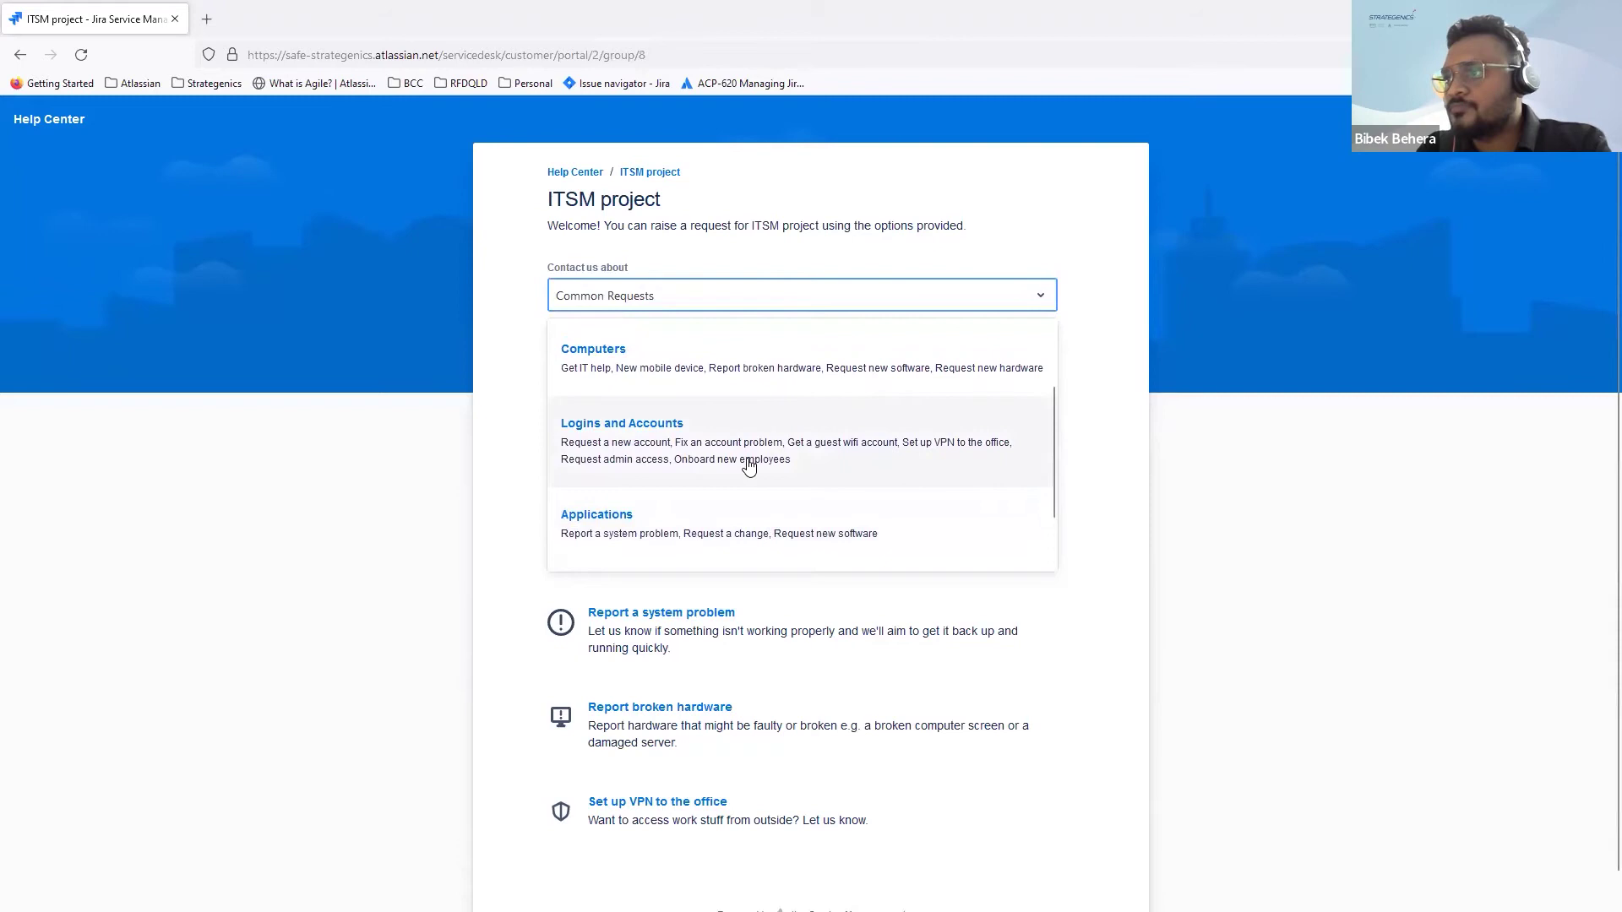
left_click(748, 466)
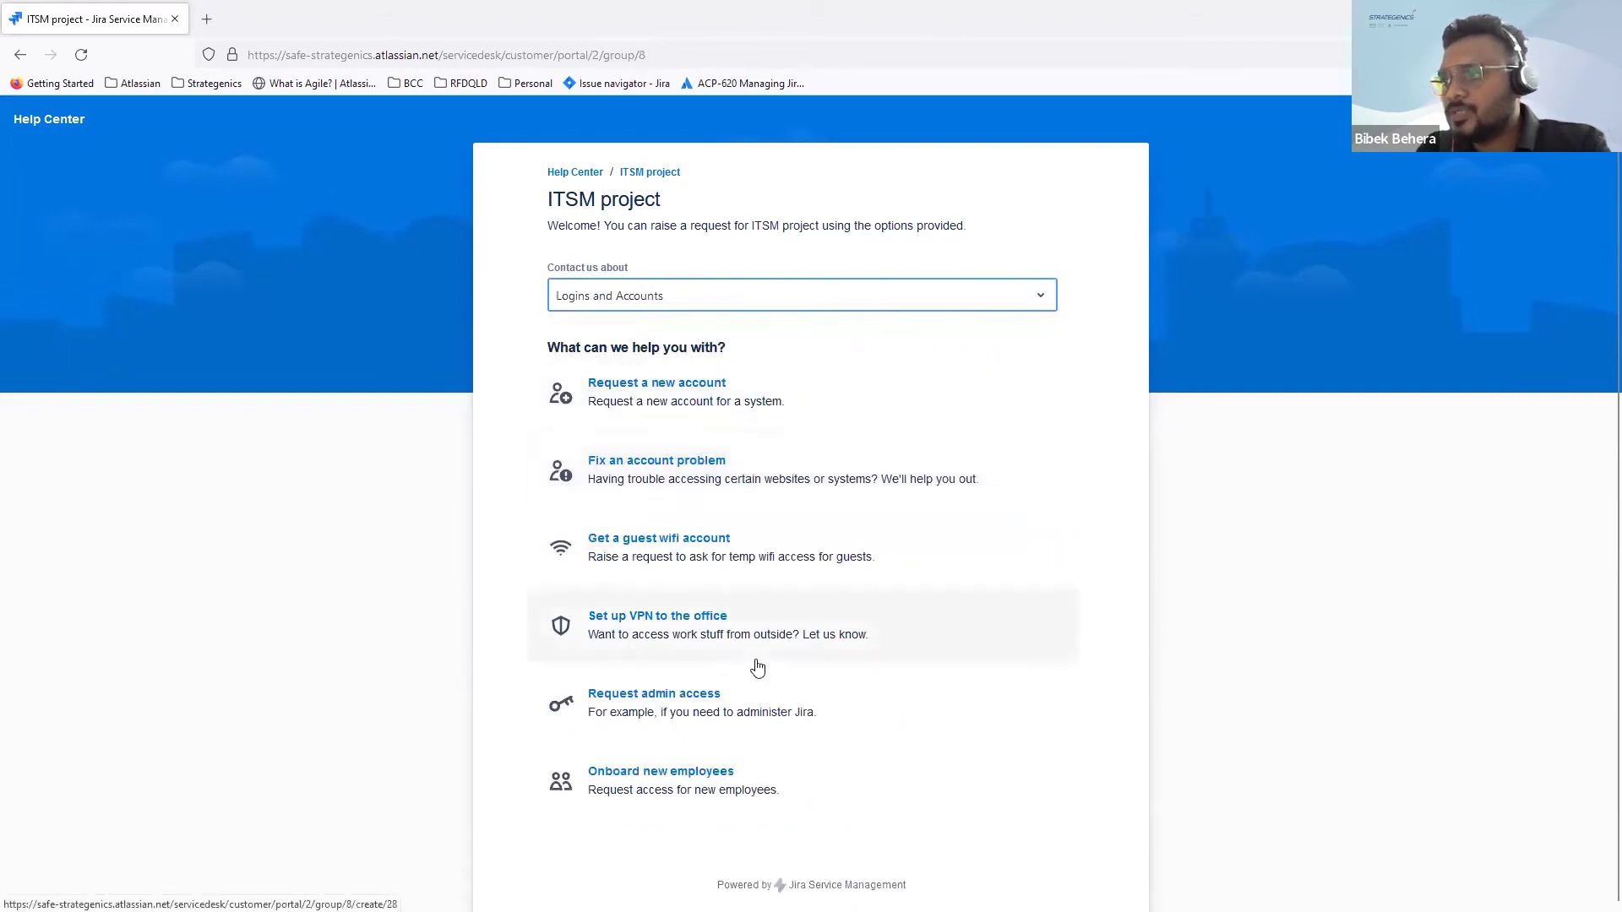
Step: Open the Onboard new employees request form and scroll through its fields
left_click(723, 772)
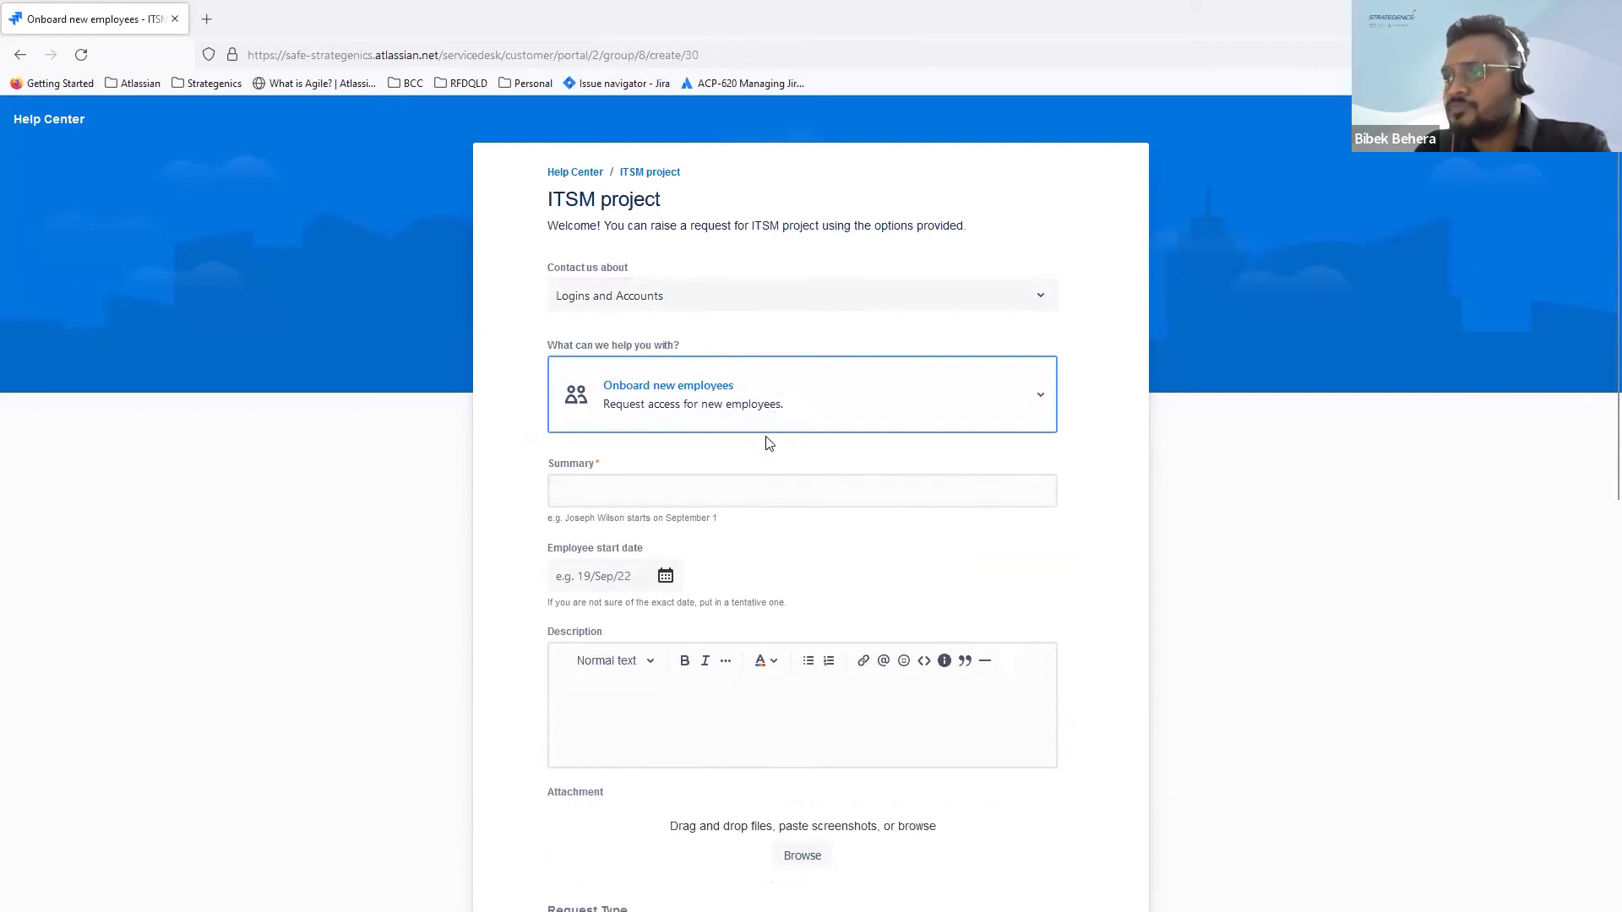
scroll(769, 443, "down", 2)
scroll(765, 441, "down", 2)
scroll(765, 439, "up", 4)
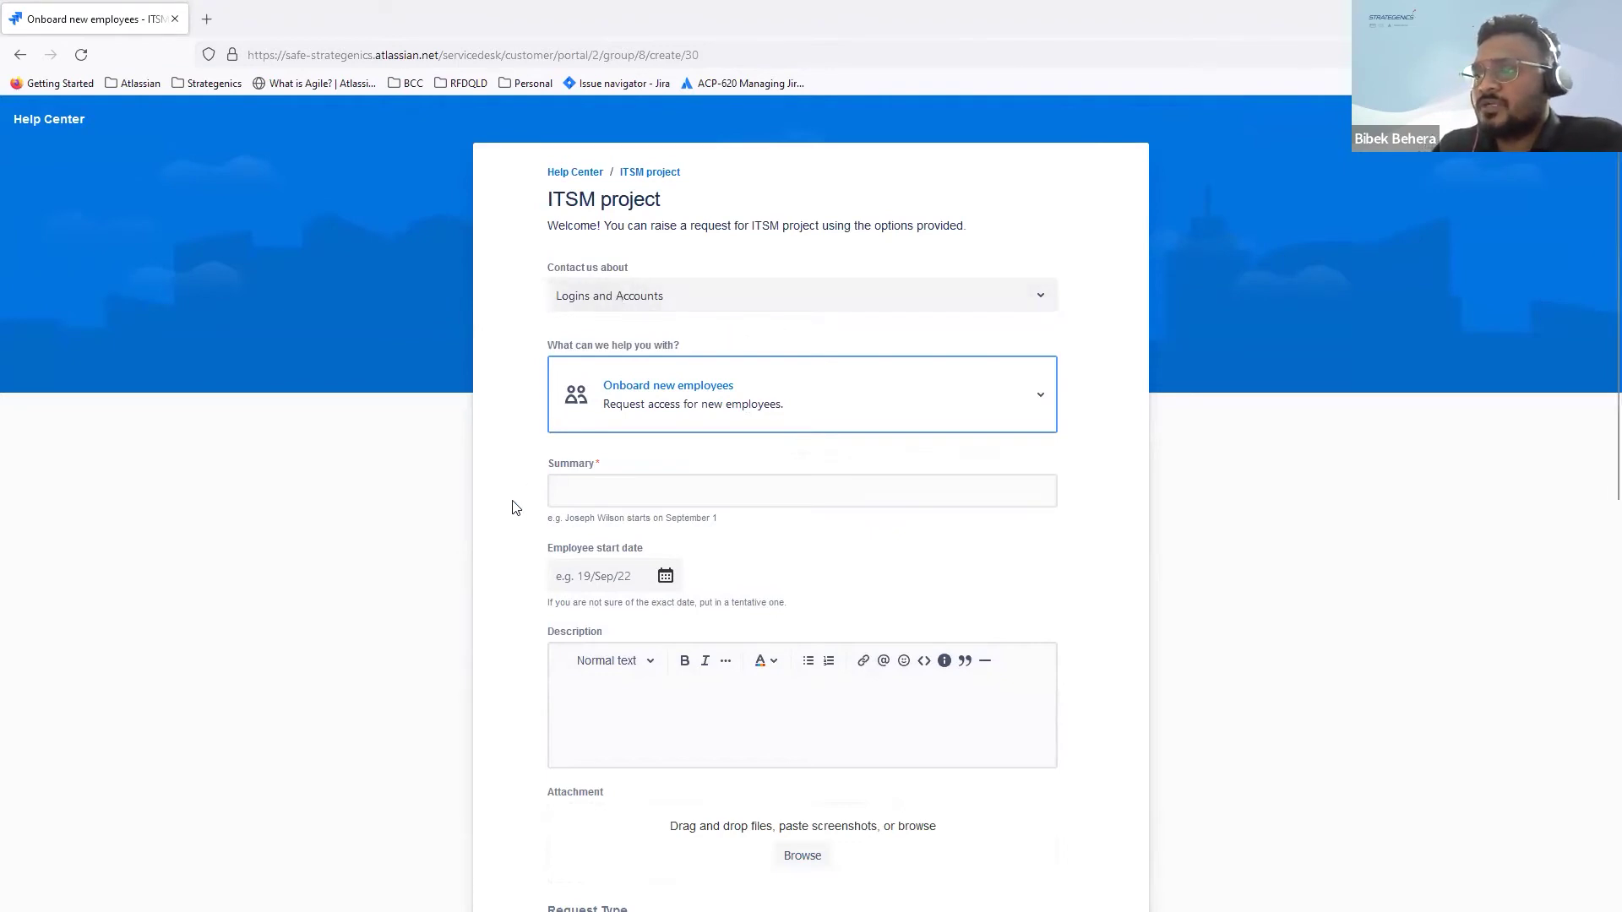
scroll(512, 507, "down", 2)
left_click(611, 312)
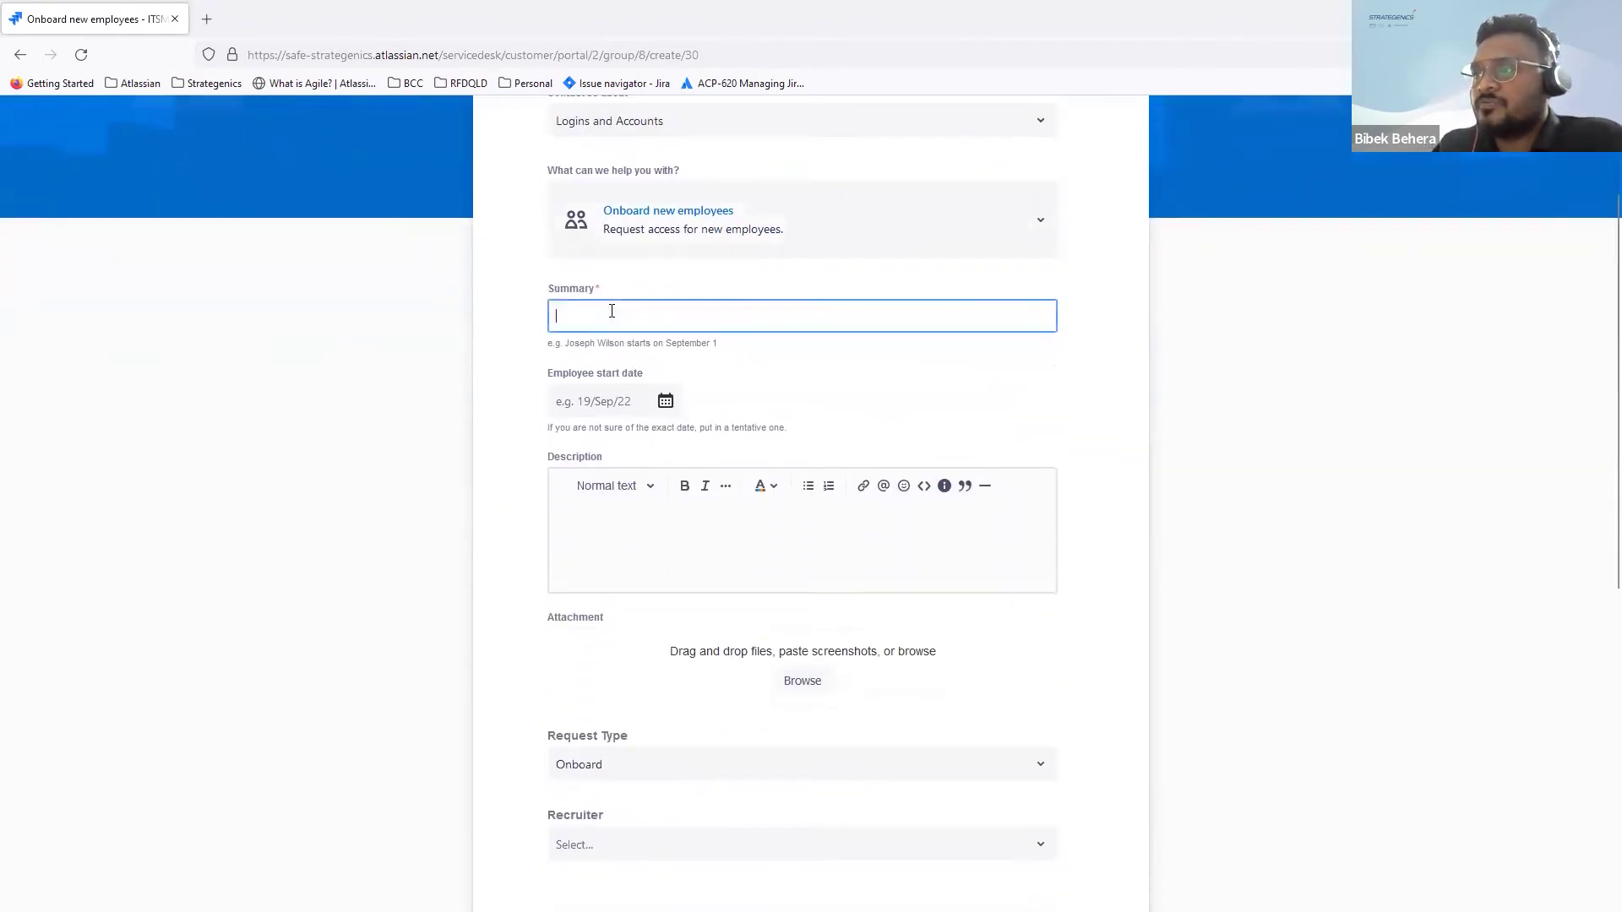
scroll(915, 385, "down", 3)
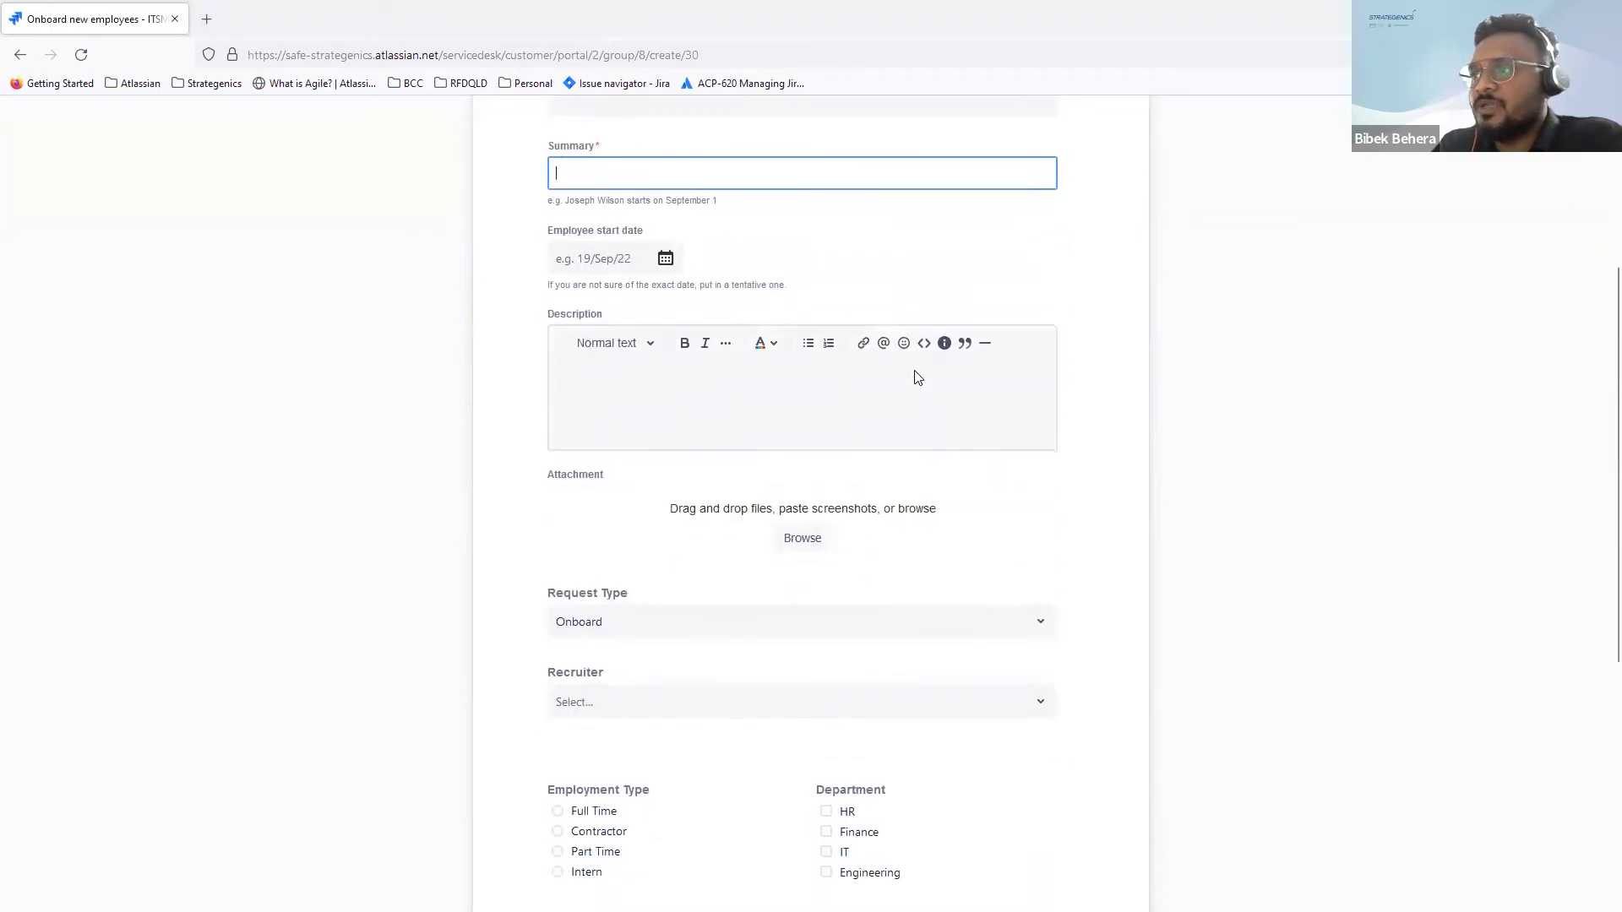
scroll(905, 500, "down", 1)
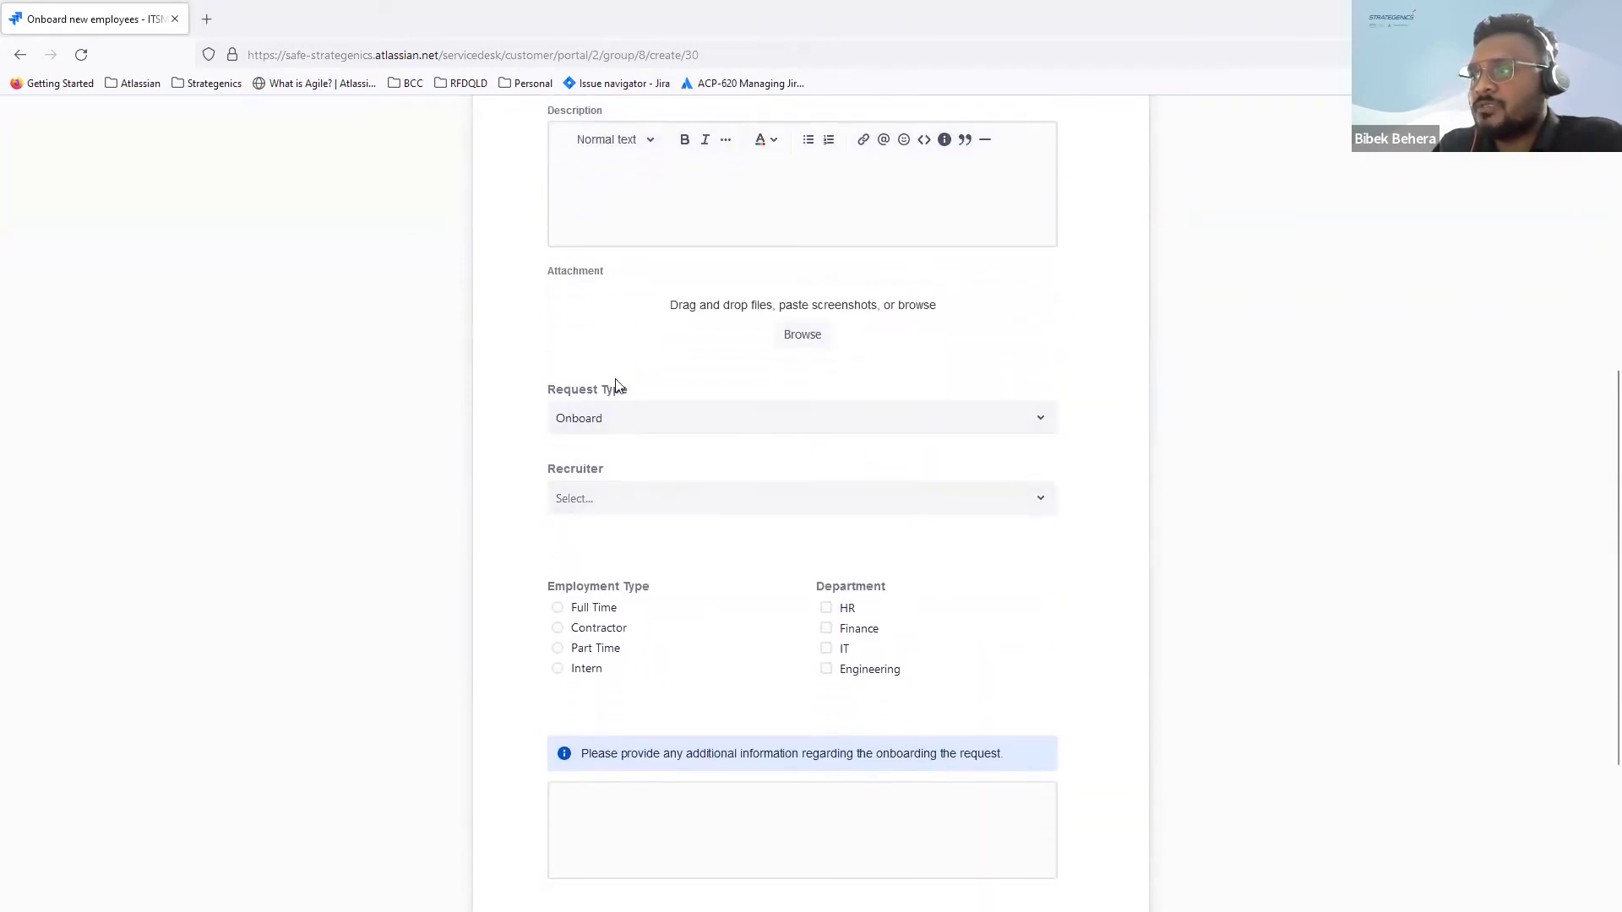
scroll(760, 676, "down", 2)
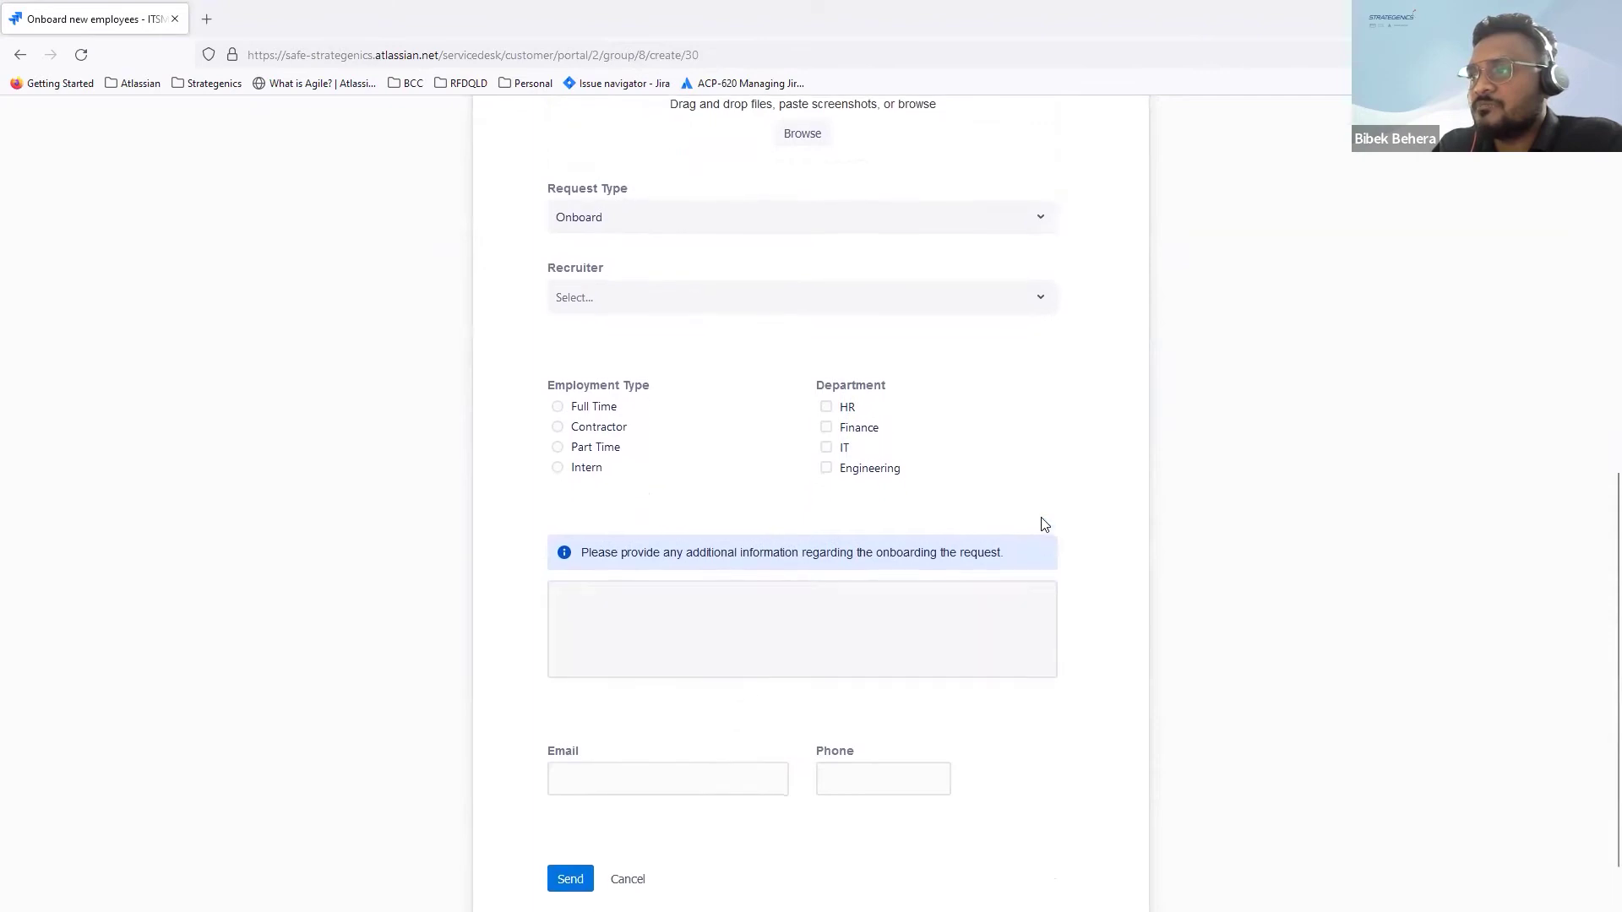
scroll(1039, 517, "up", 2)
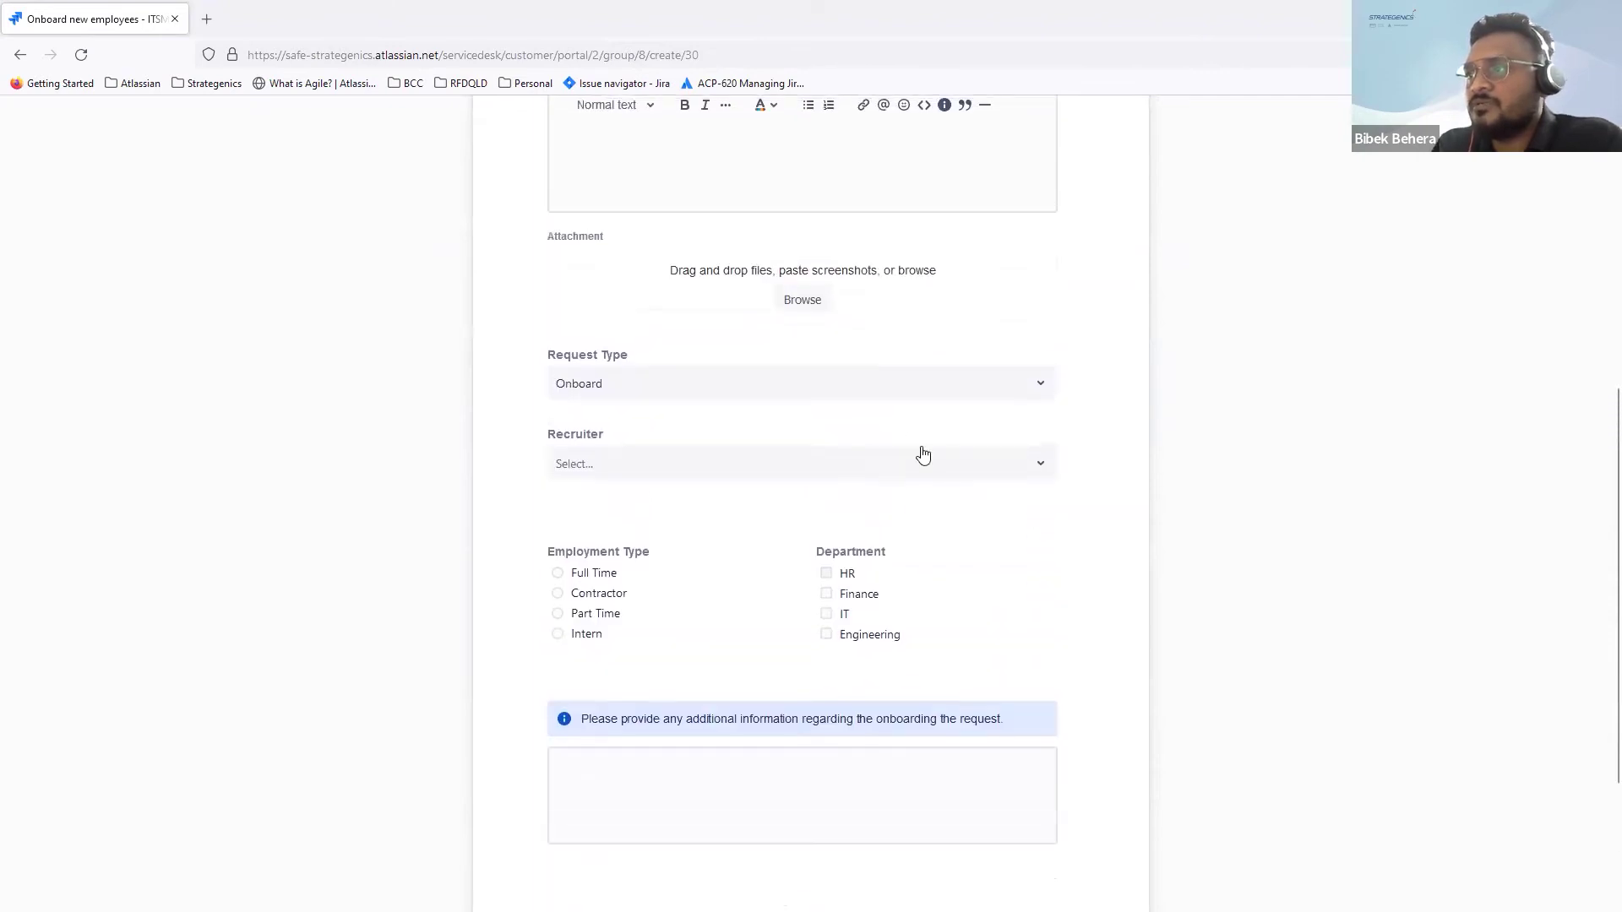
Step: Keep Onboard as the Request Type and close the Recruiter search without choosing anyone
left_click(868, 390)
left_click(868, 388)
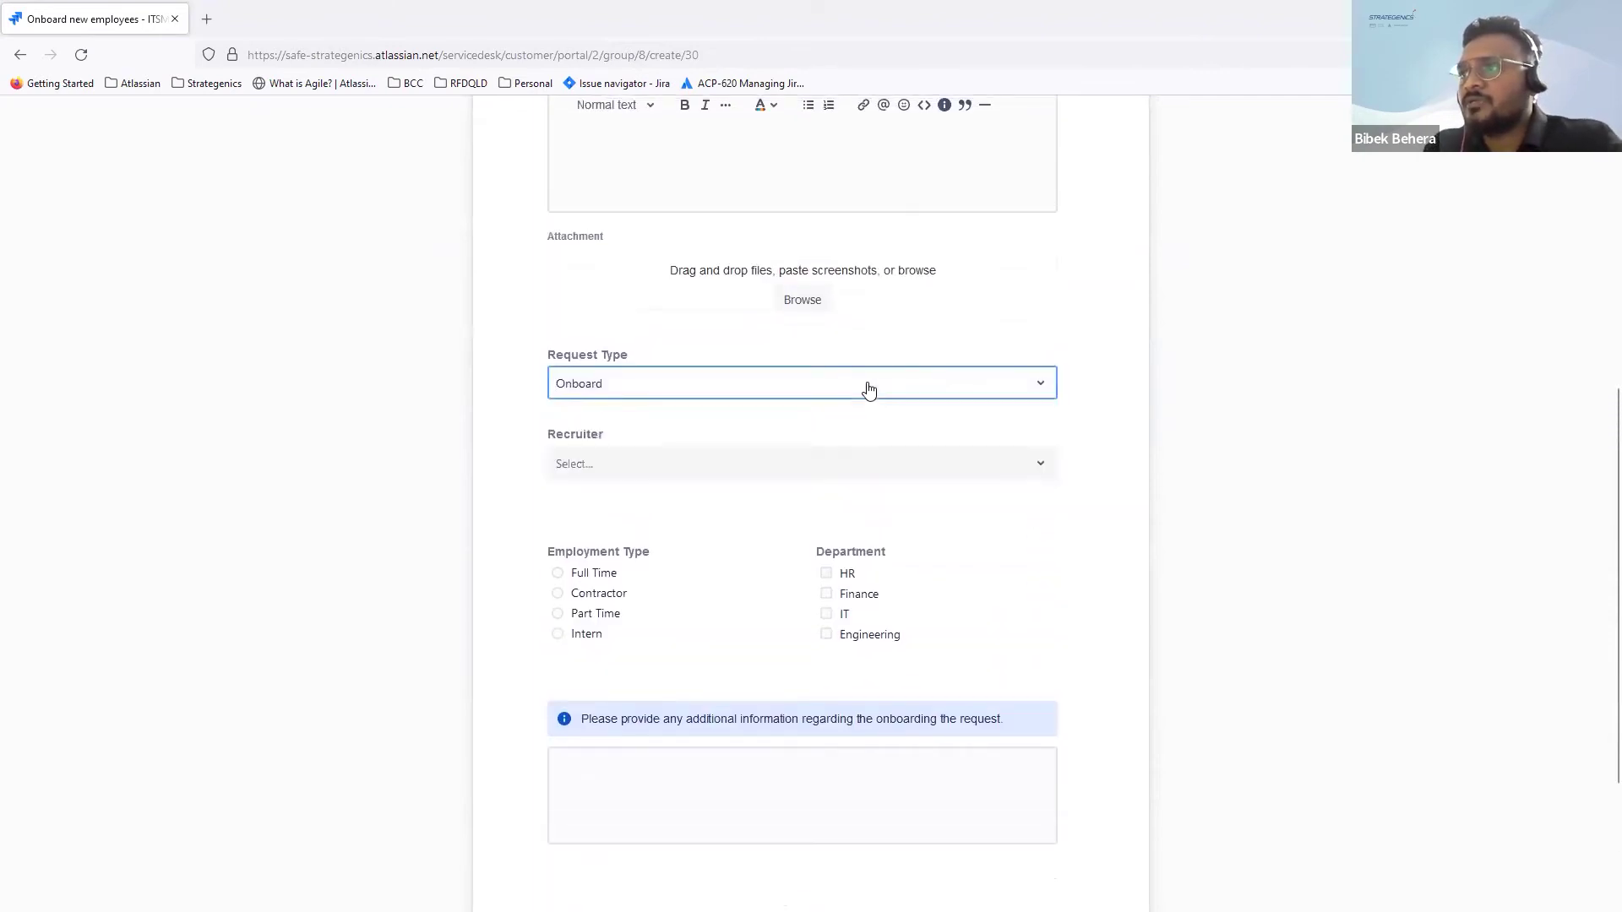
left_click(719, 467)
left_click(673, 470)
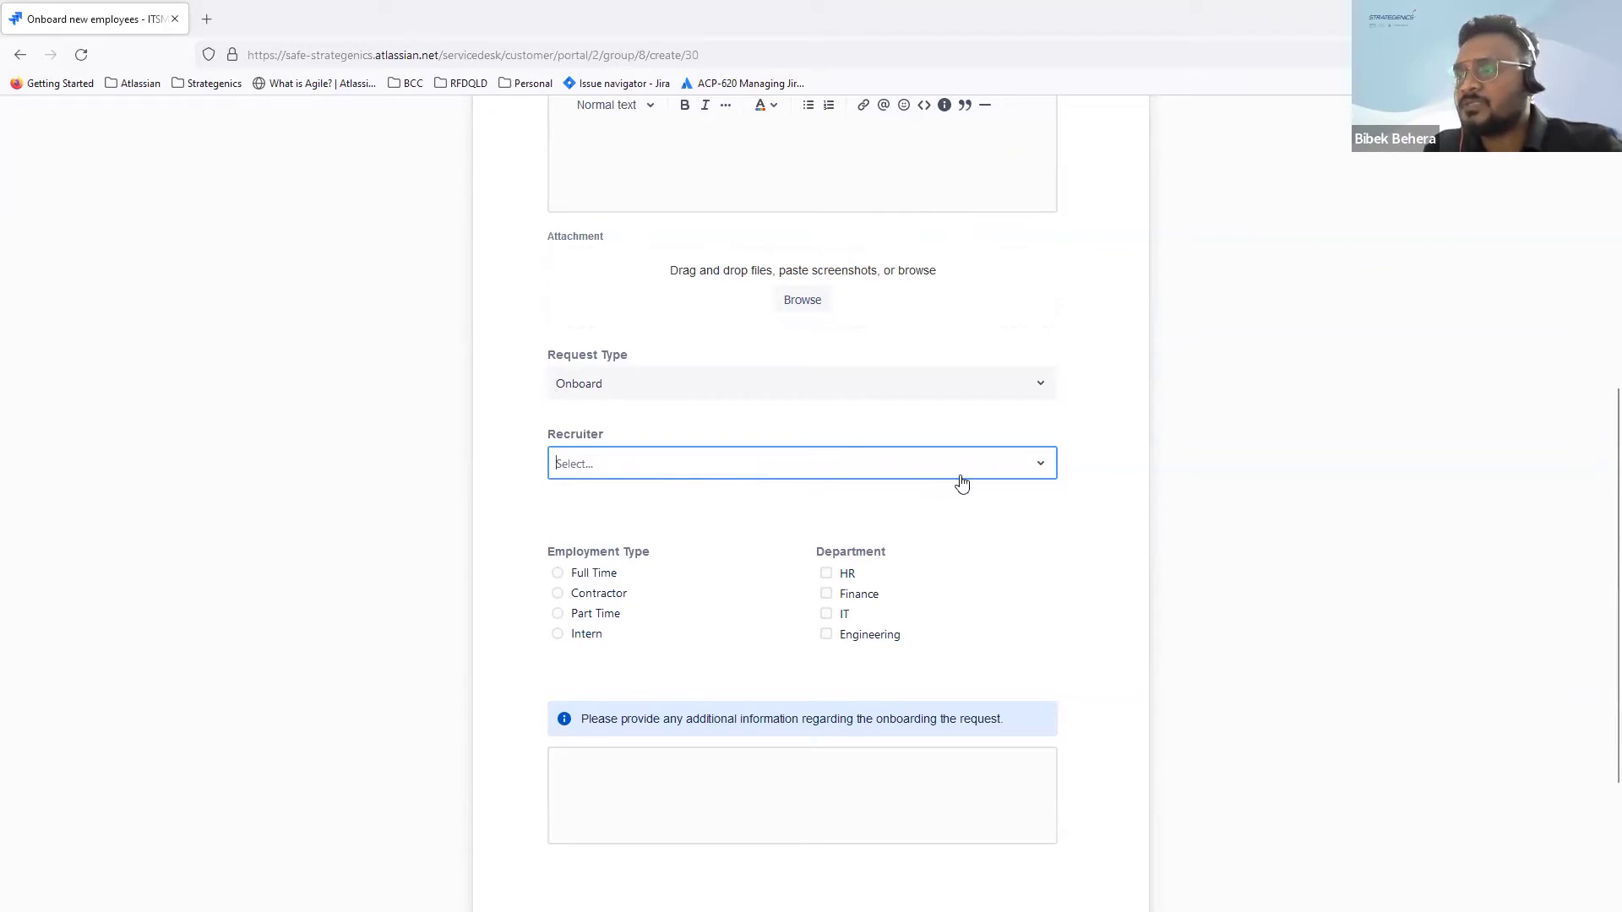
Step: Choose Full Time, fill the additional information, and enter a contact e-mail and phone number
left_click(557, 574)
left_click(612, 786)
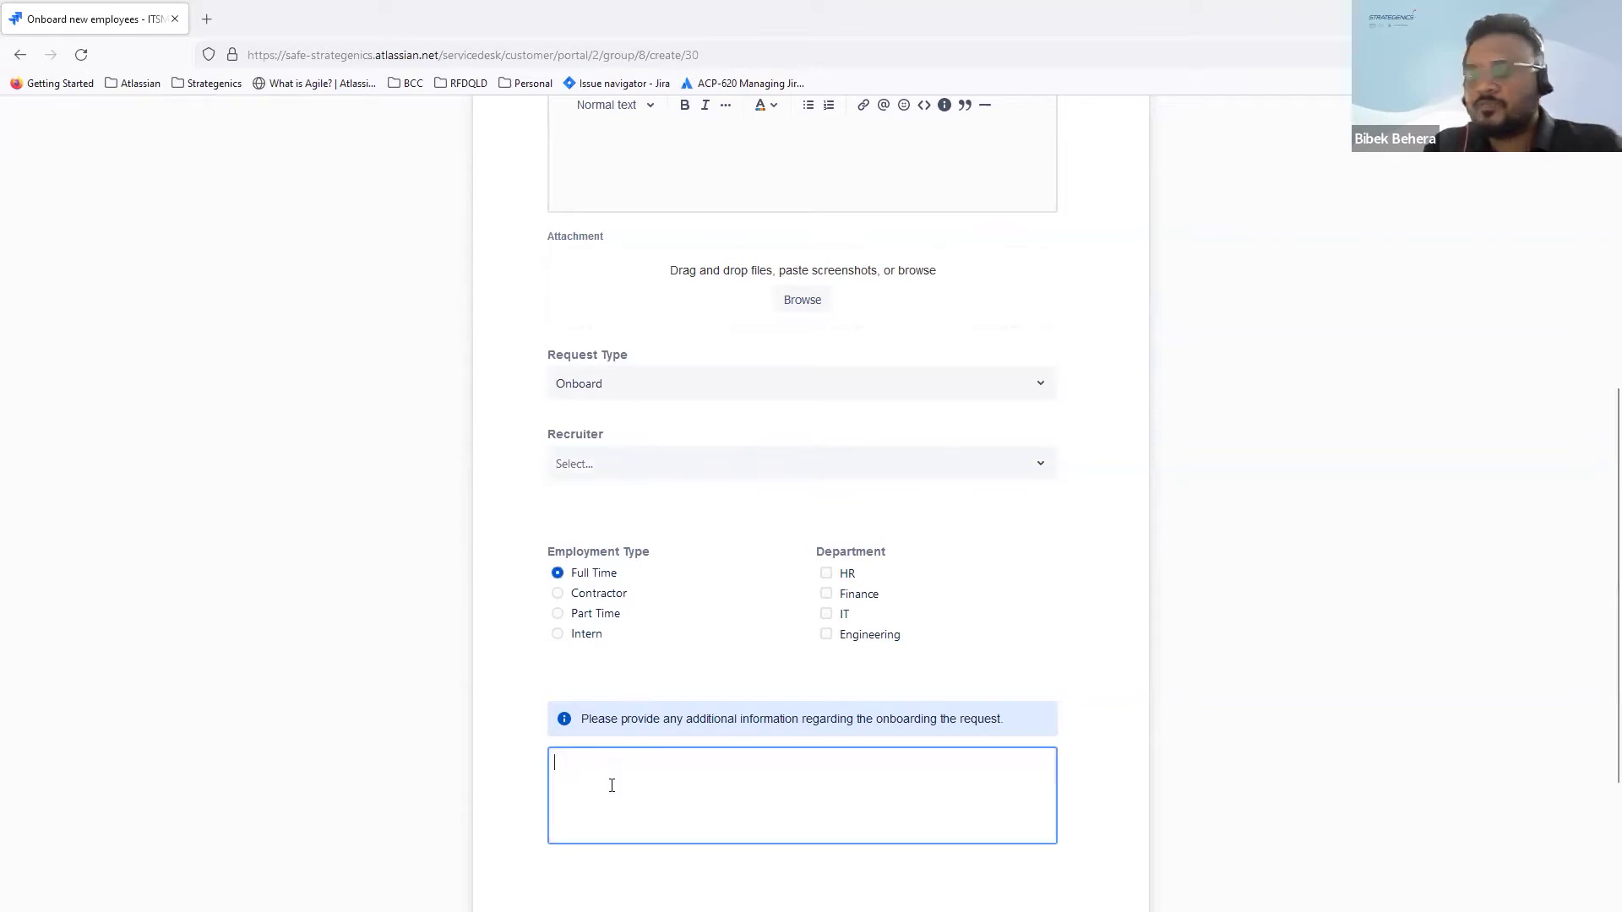
type("Onboard Hulk")
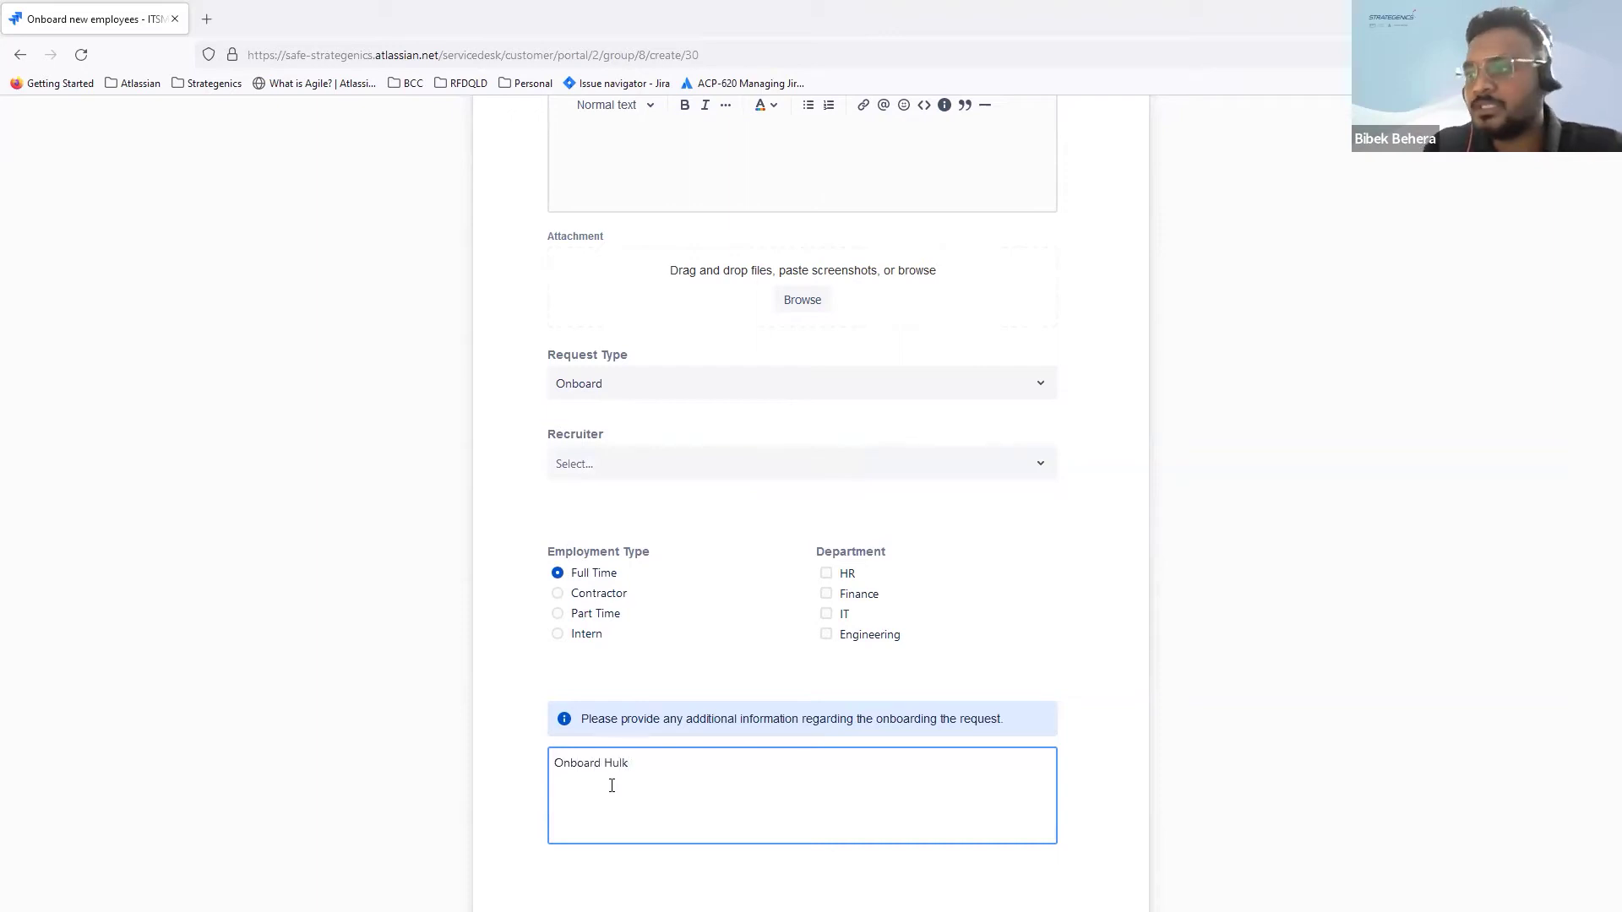
scroll(611, 786, "down", 3)
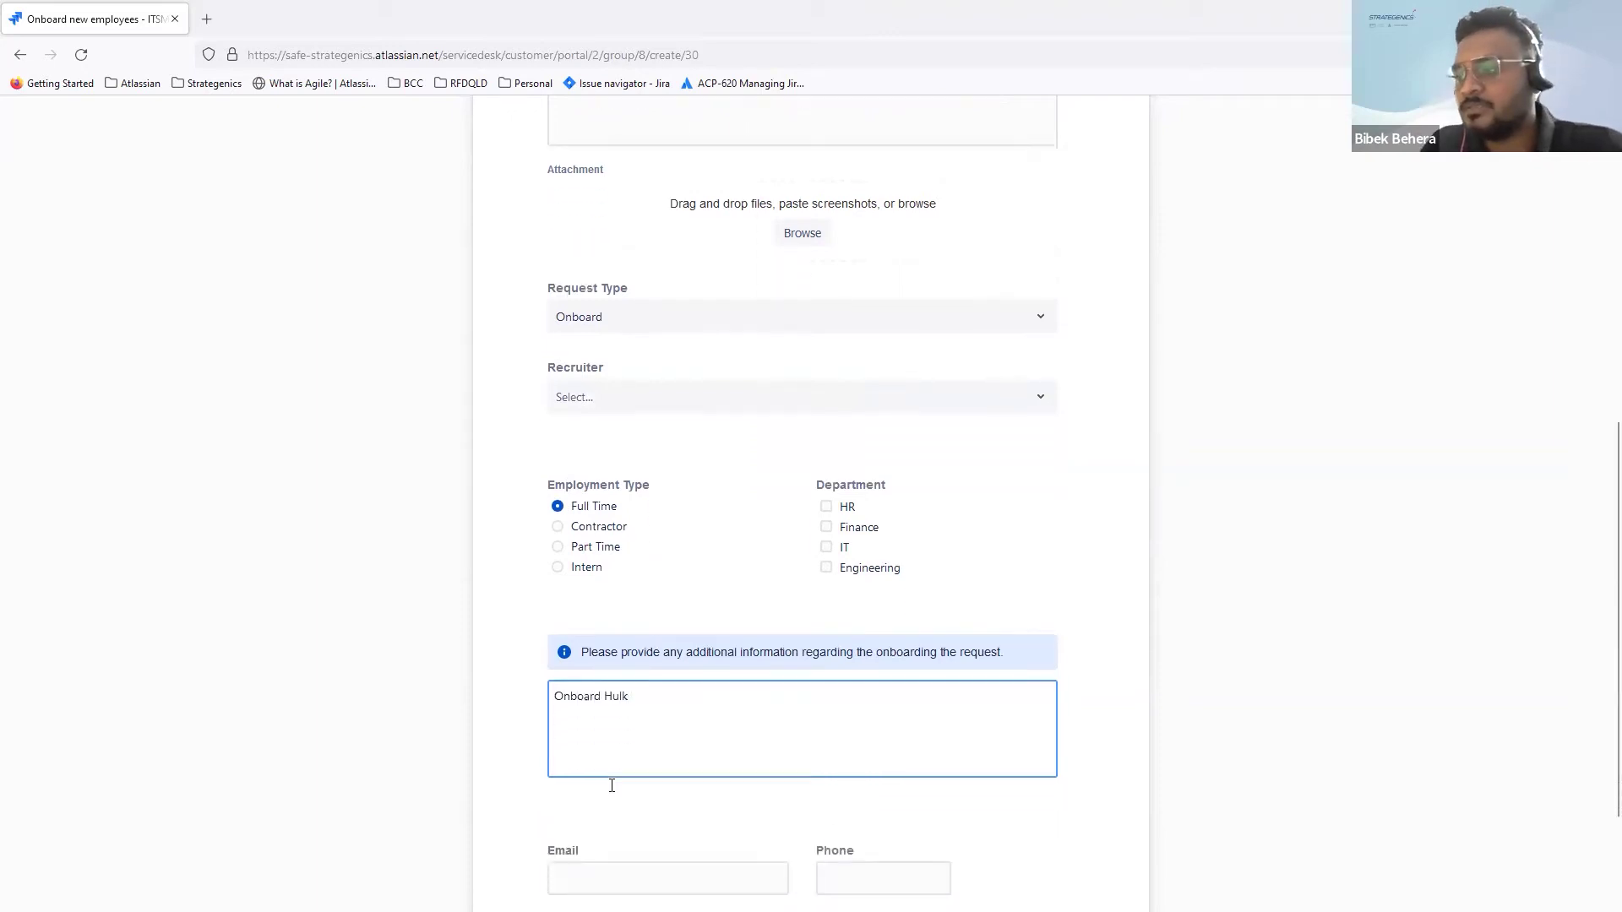
left_click(660, 708)
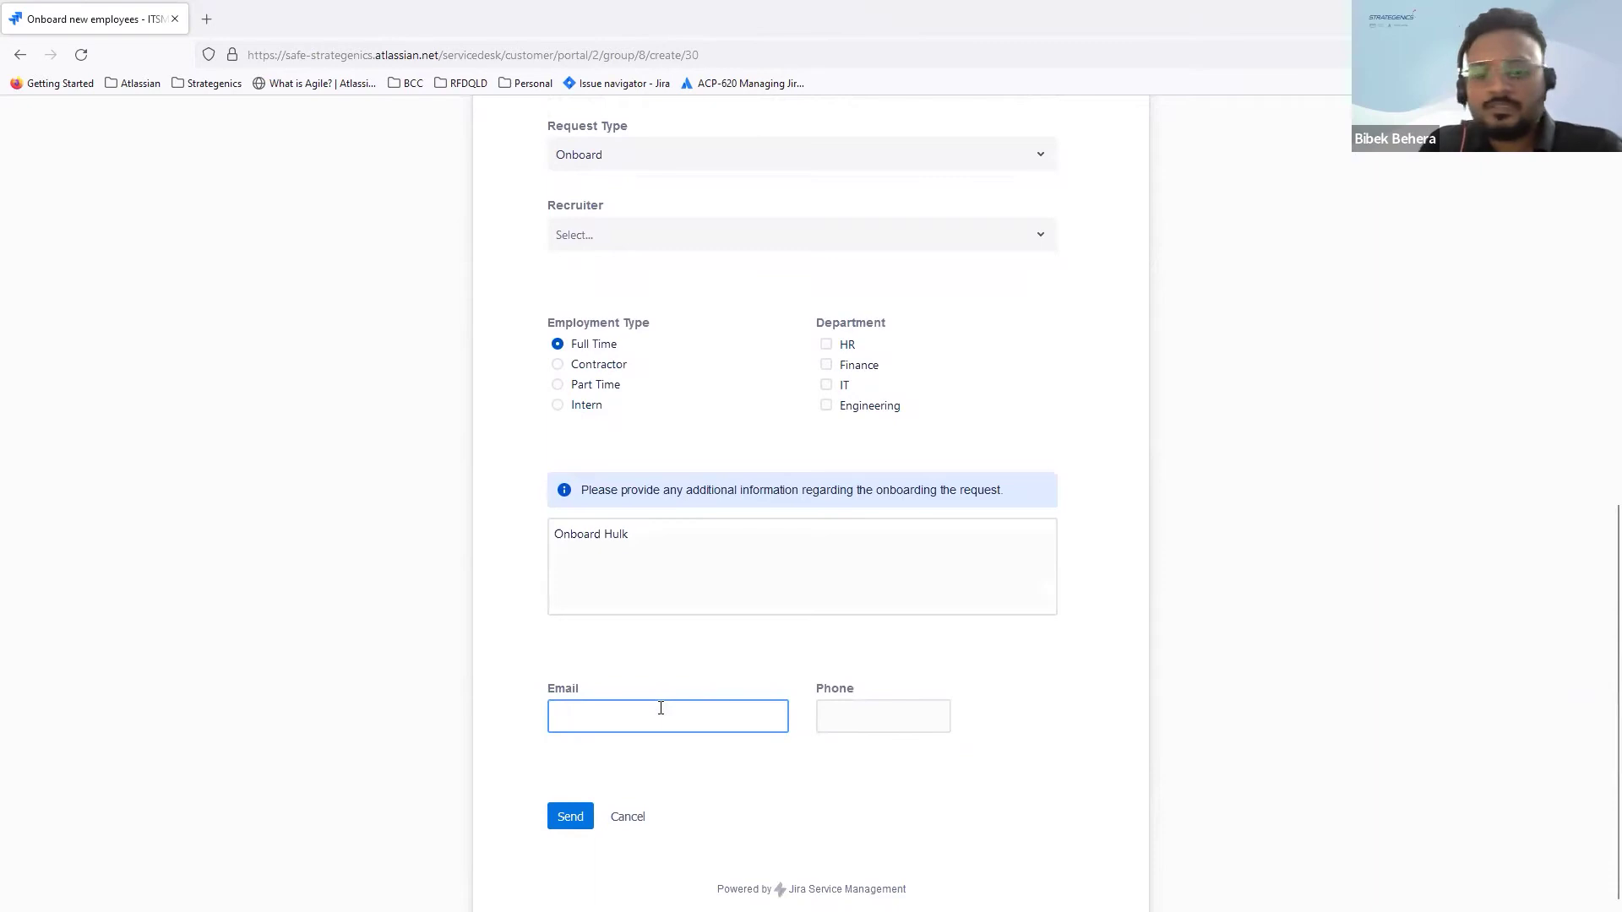
type("admin @abc.com")
left_click(849, 718)
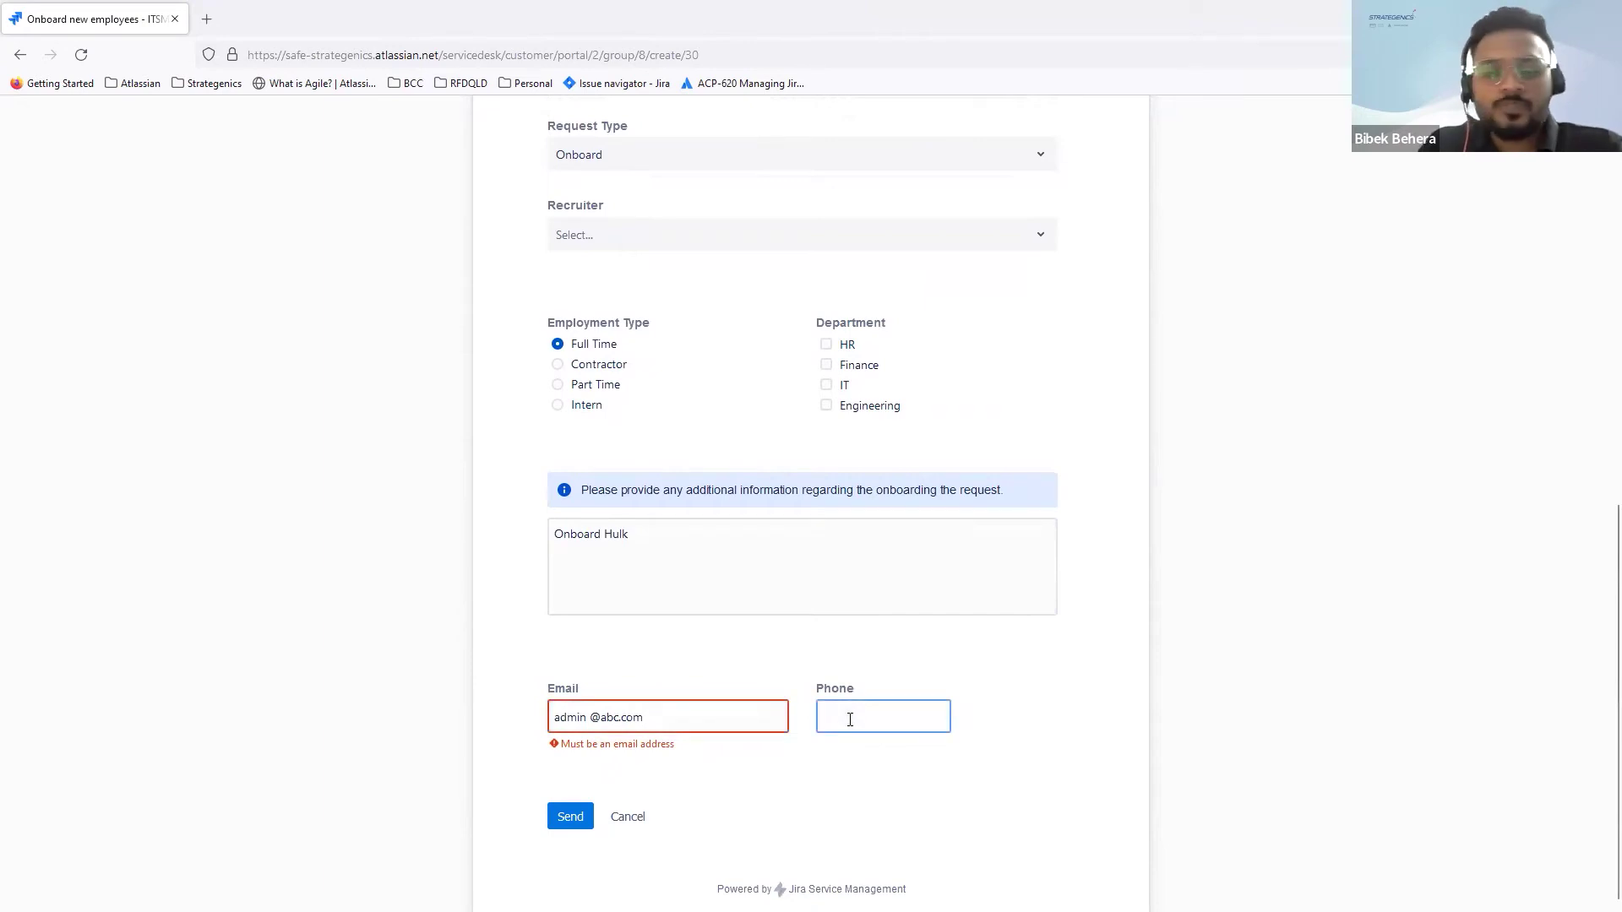
type("123456789")
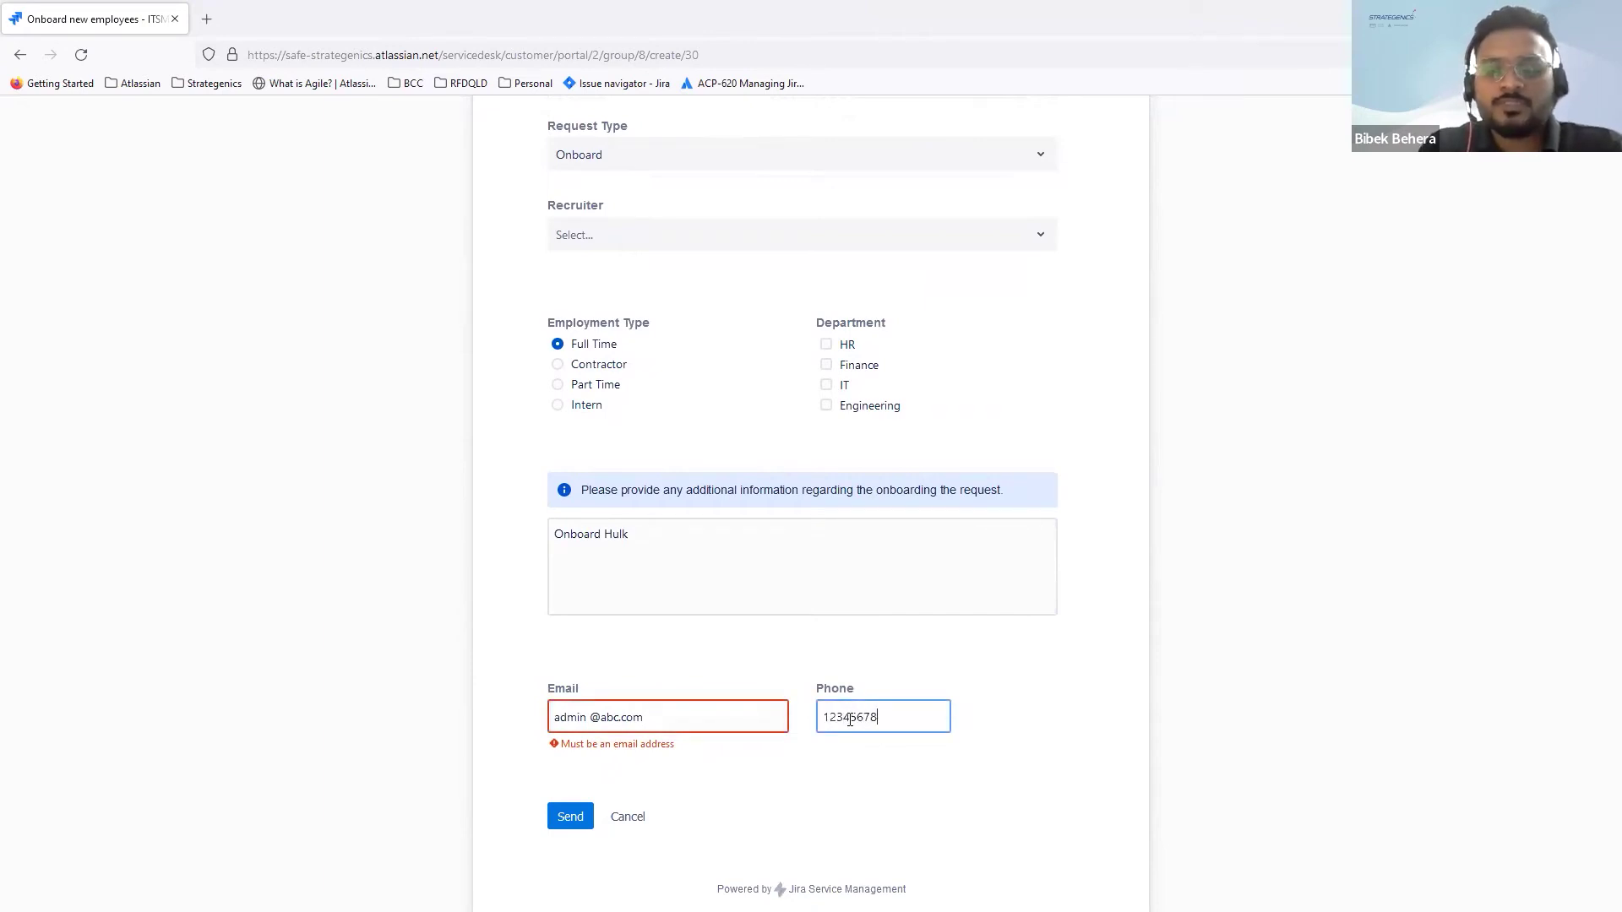
Step: Delete the stray space in the Email answer so the invalid-address error clears
left_click(713, 715)
left_click(589, 717)
key("BackSpace")
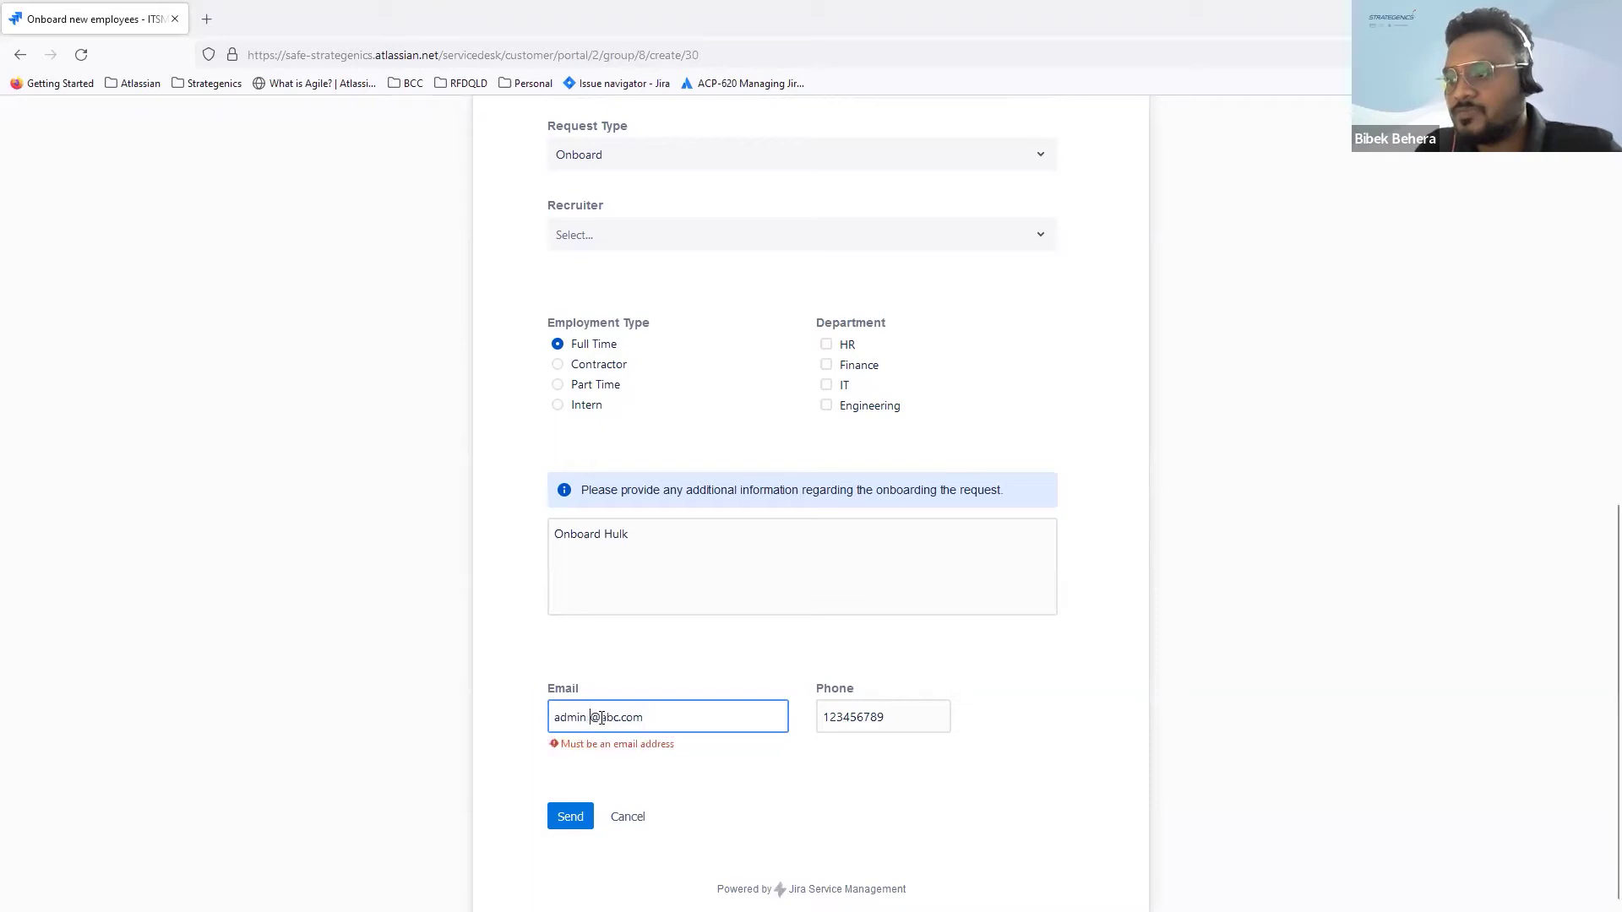
key("BackSpace")
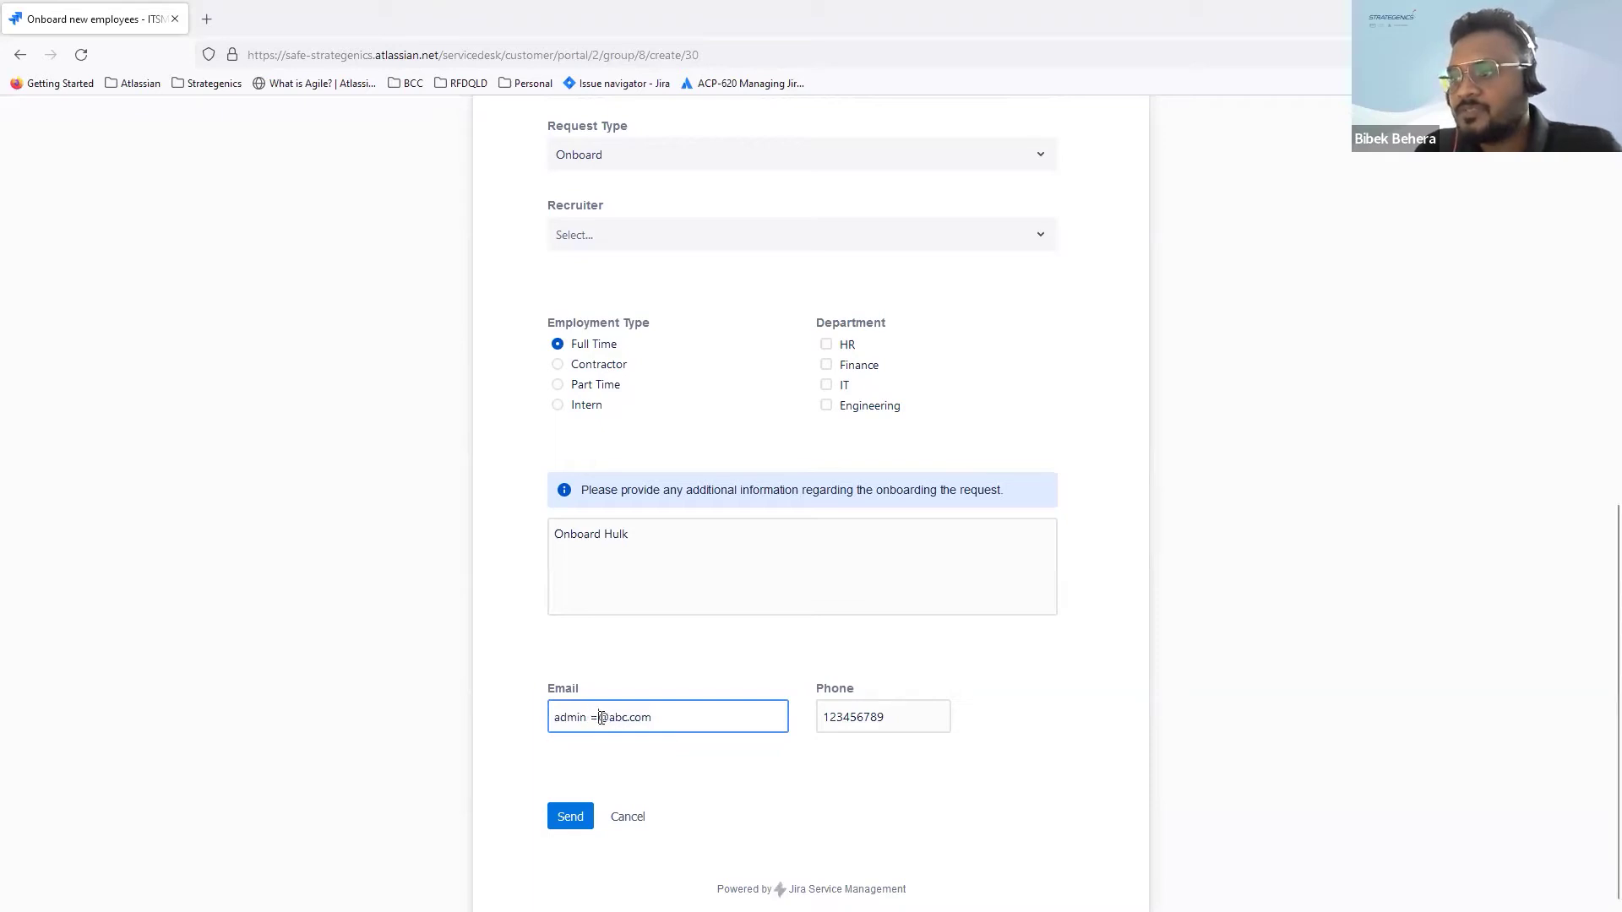
key("BackSpace")
key("BackSpace")
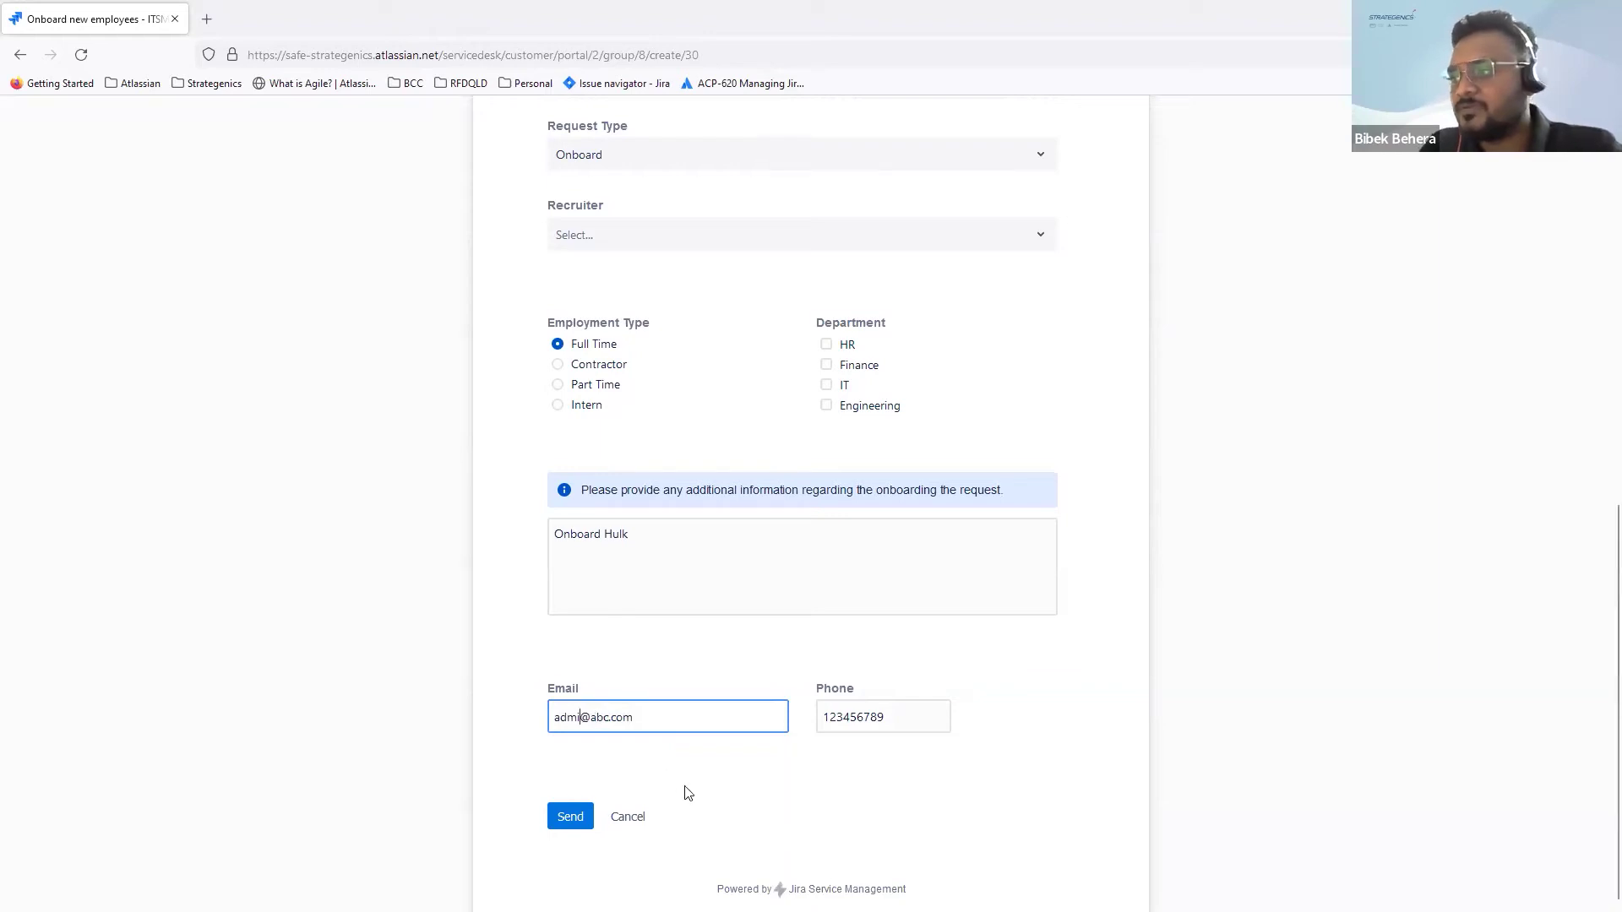
scroll(684, 790, "down", 1)
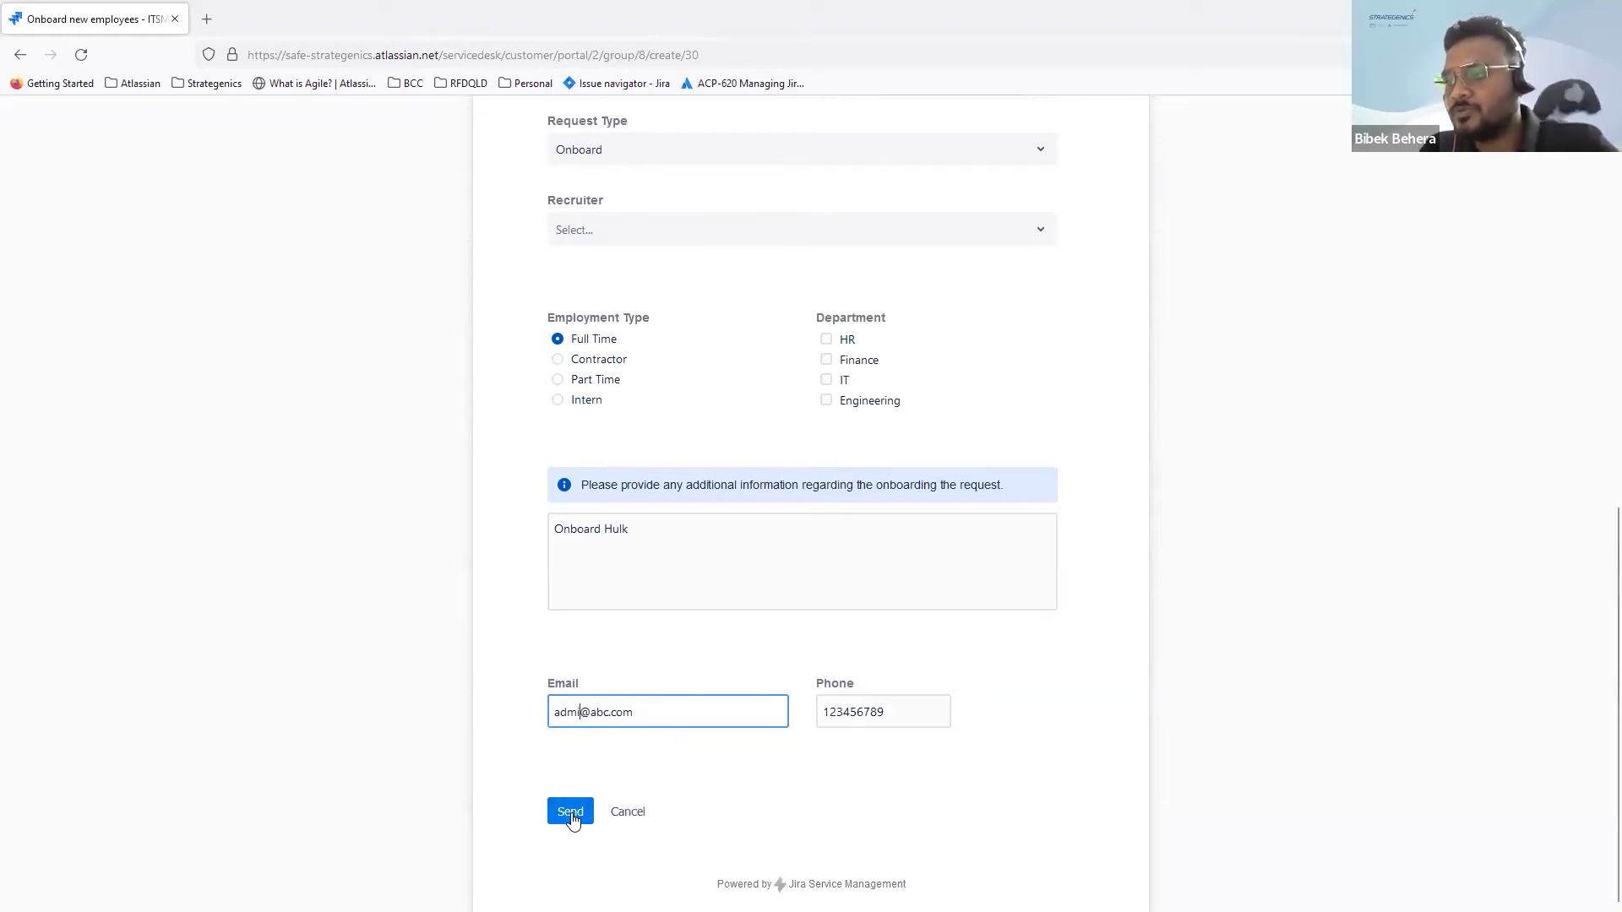
scroll(573, 820, "up", 1)
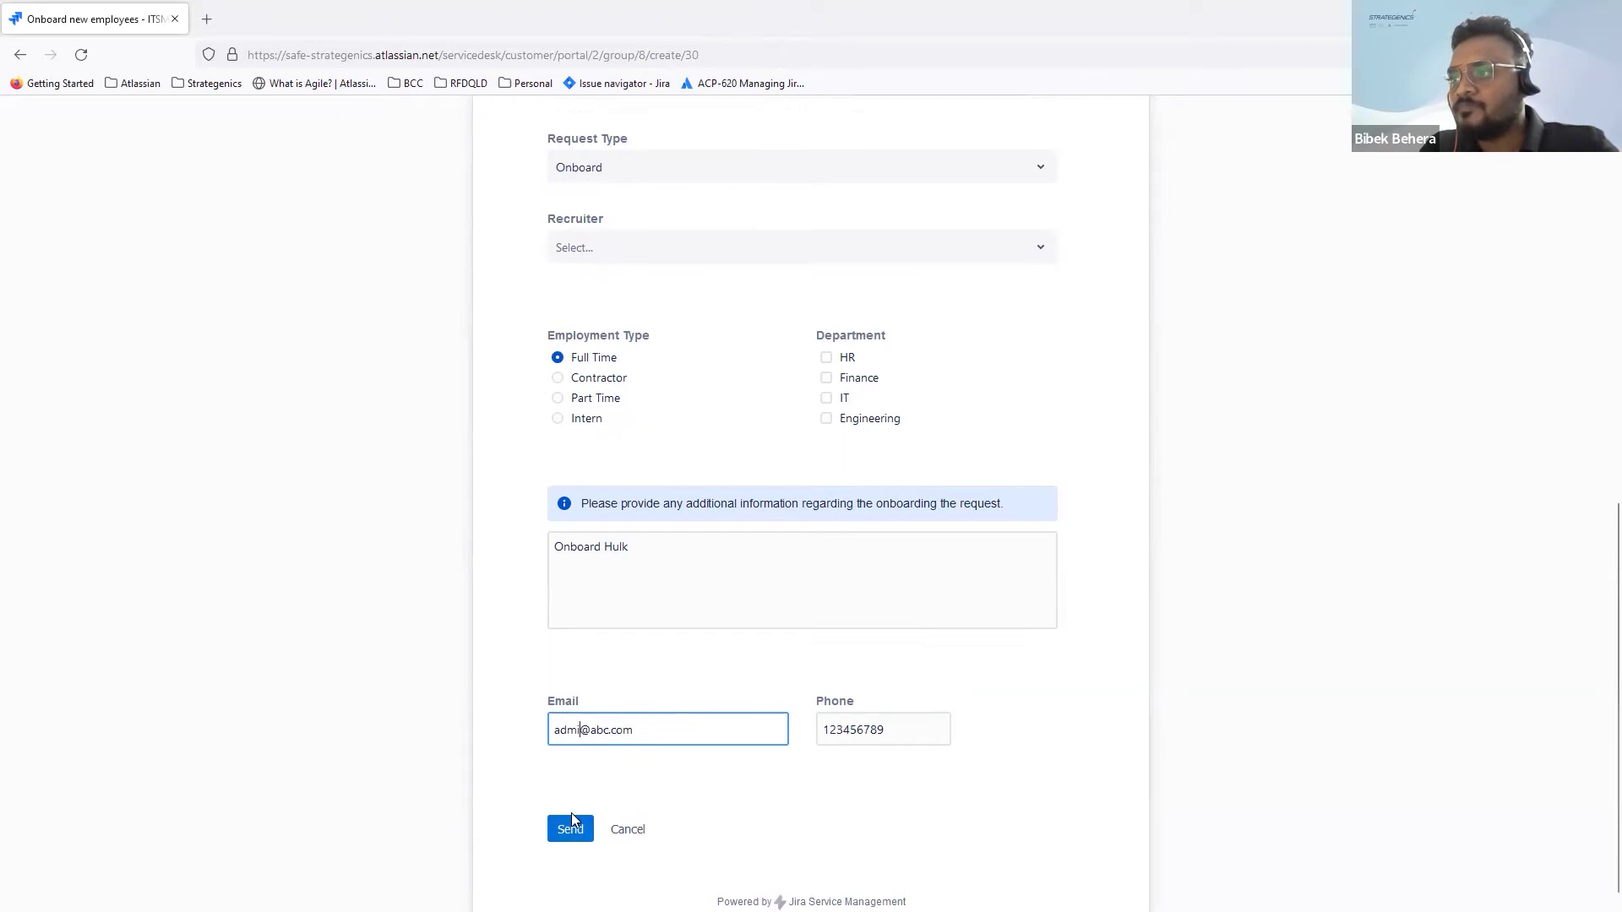
scroll(686, 624, "up", 8)
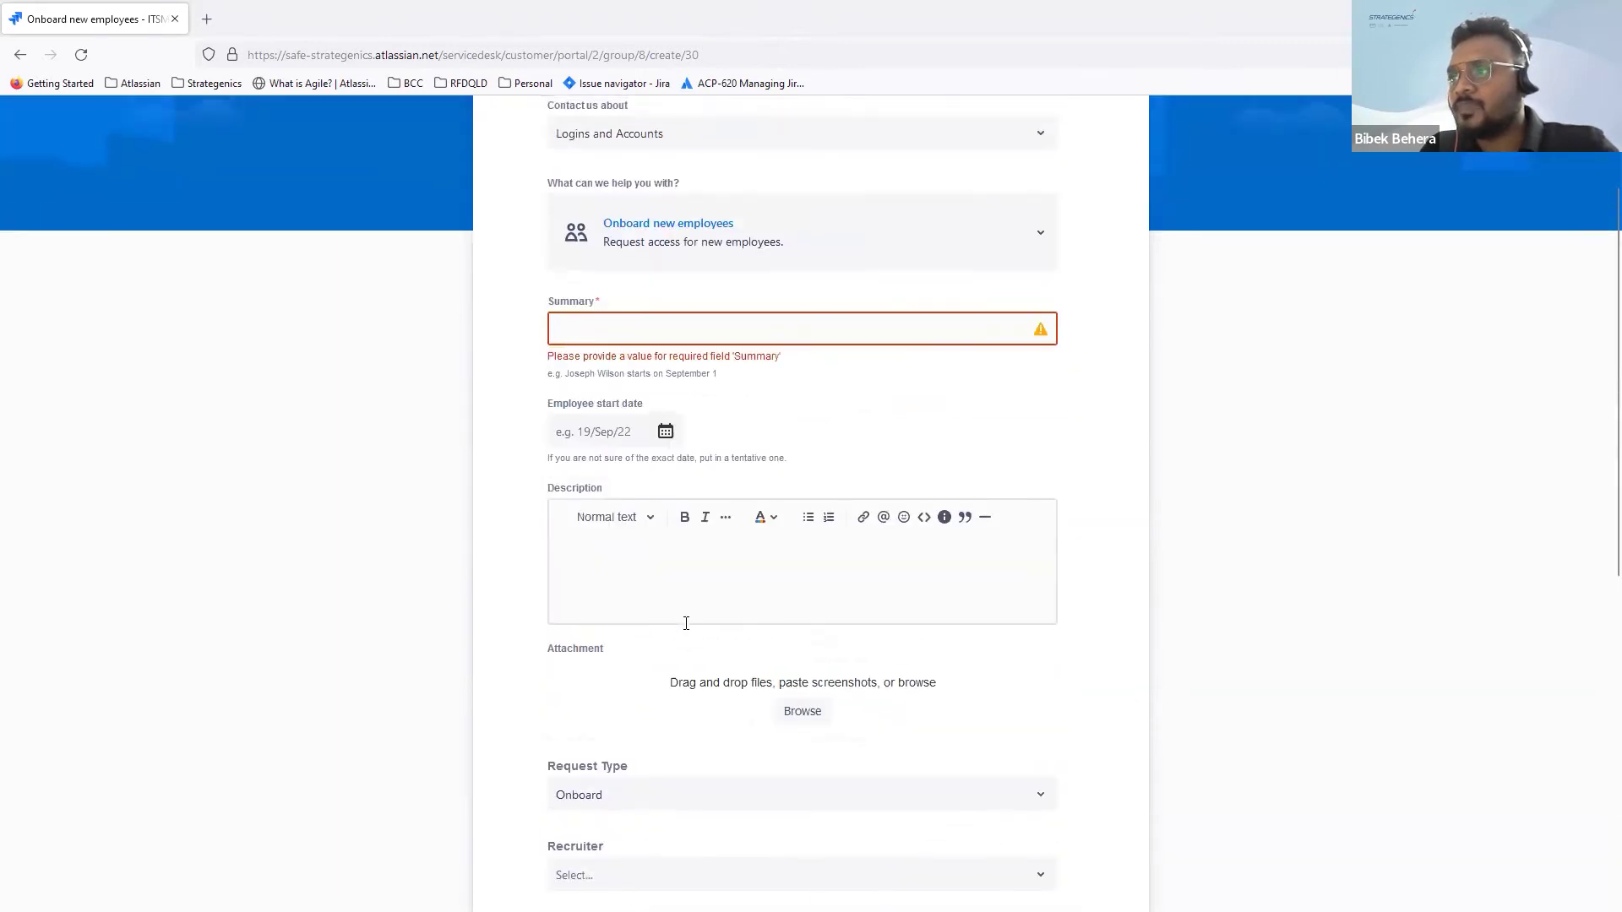
Step: Enter the summary 'Onnboard request', correcting the 'Onnbiard' typo
left_click(656, 389)
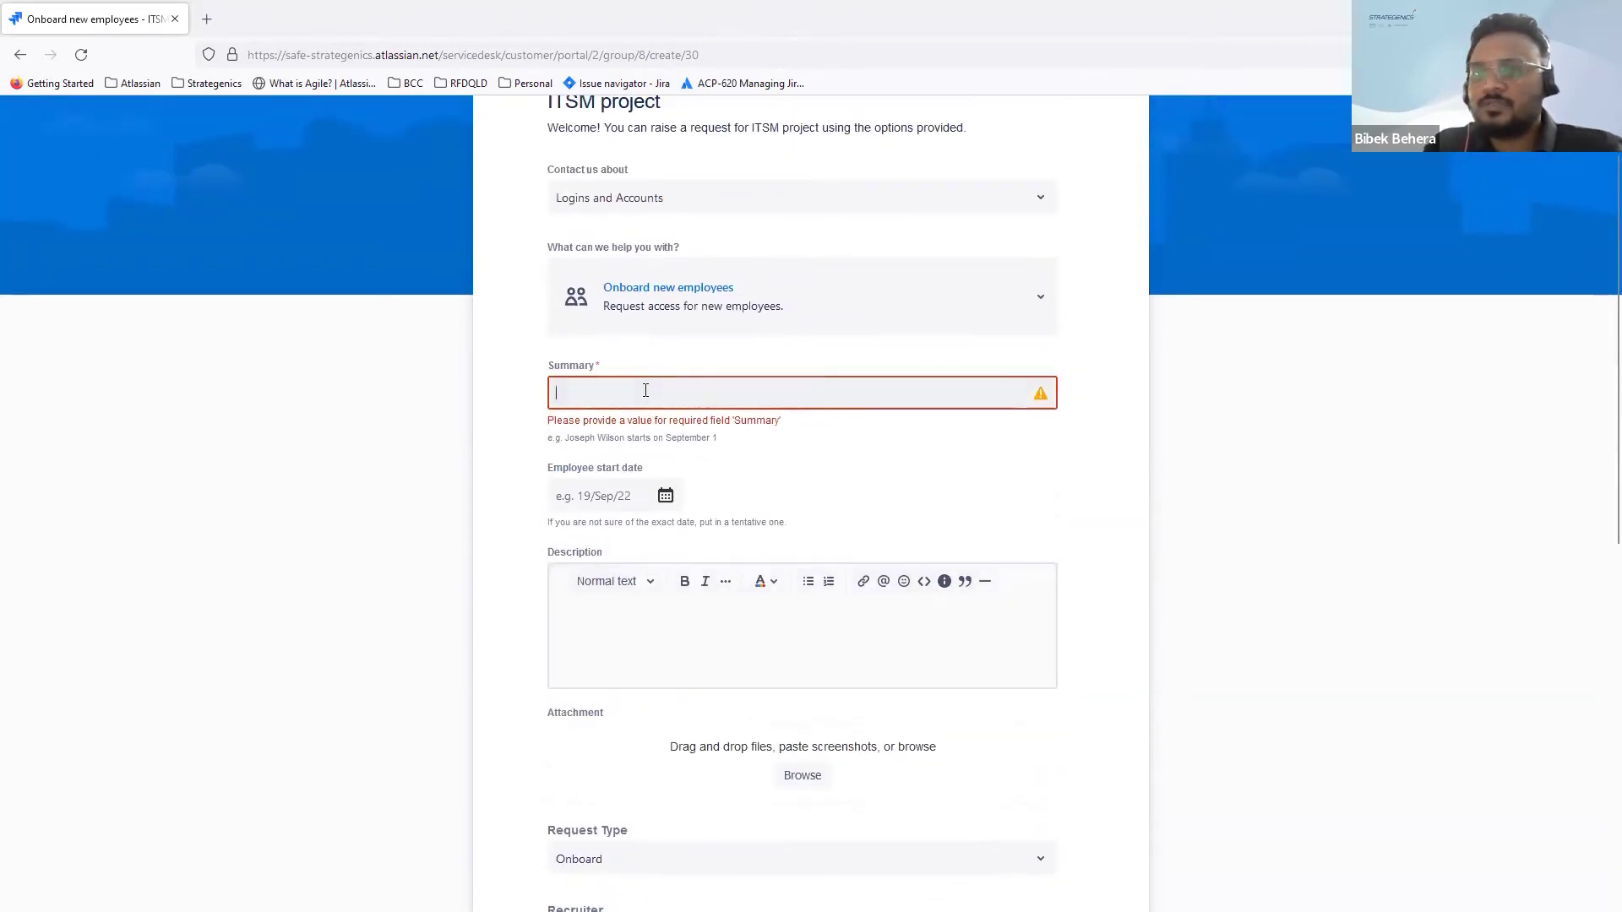
type("Onnbiar")
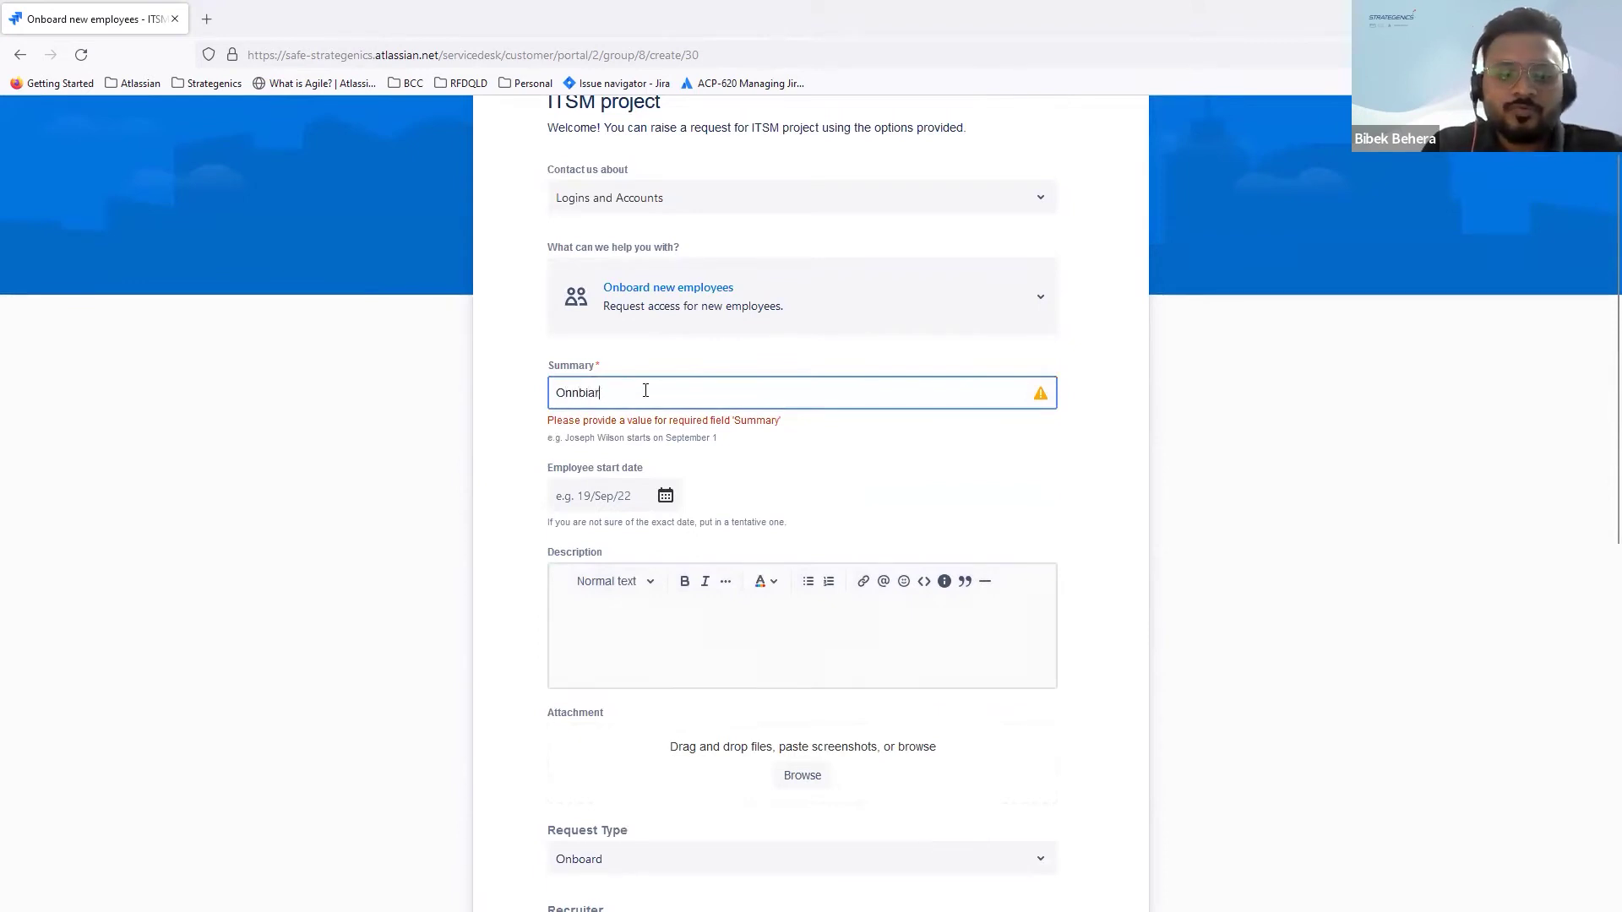
type("d request")
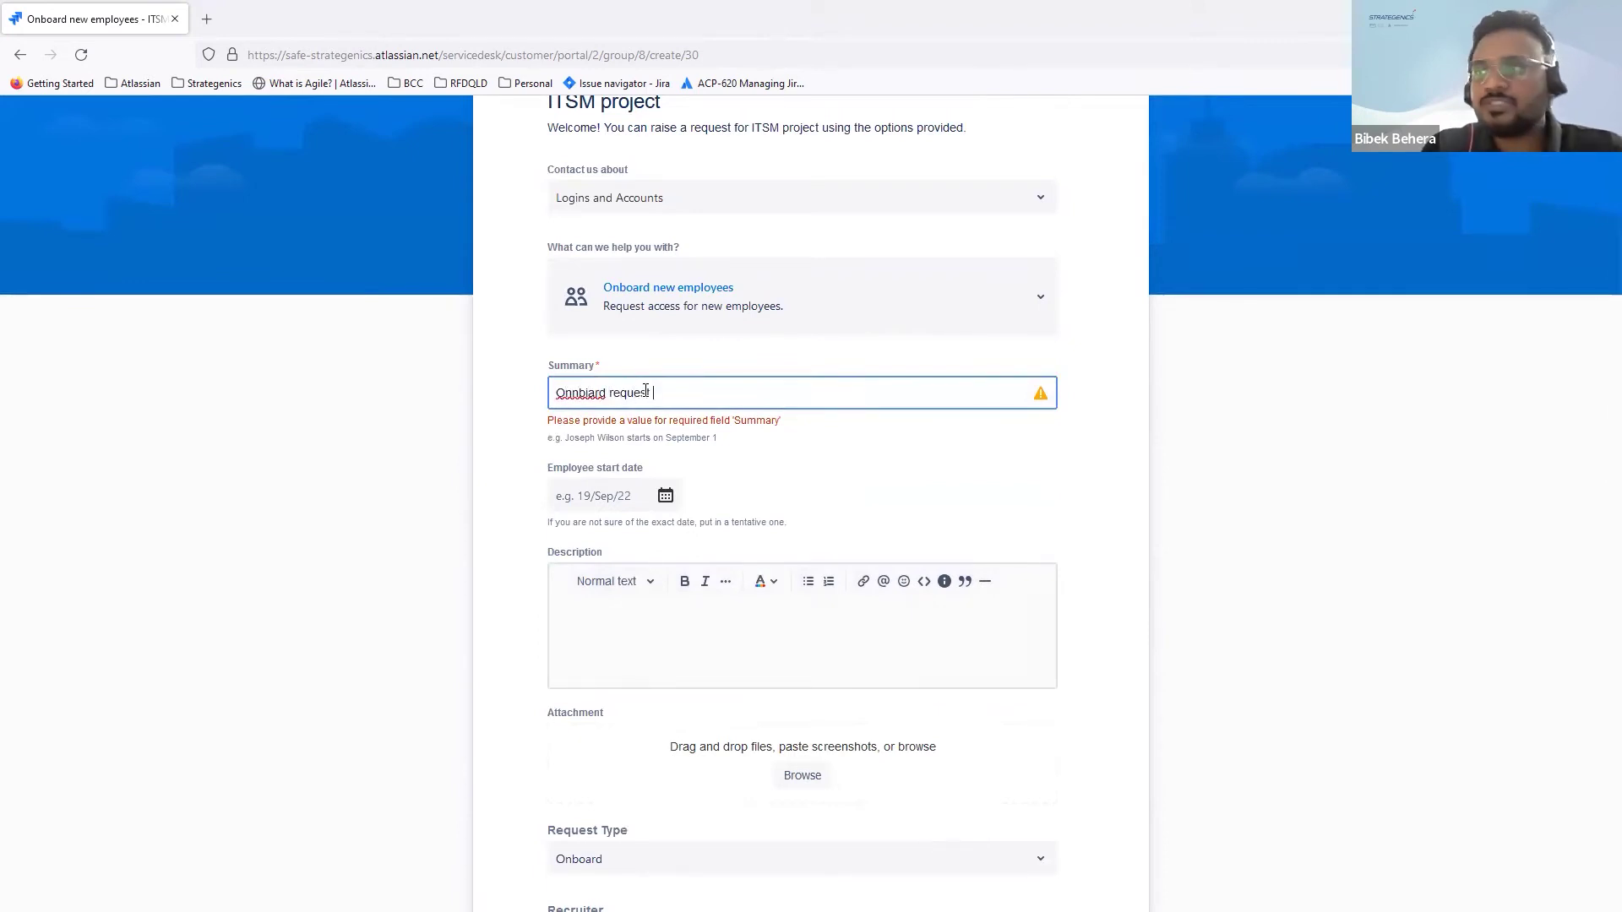
left_click(589, 394)
key("BackSpace")
type("o")
scroll(850, 514, "down", 2)
scroll(848, 512, "down", 6)
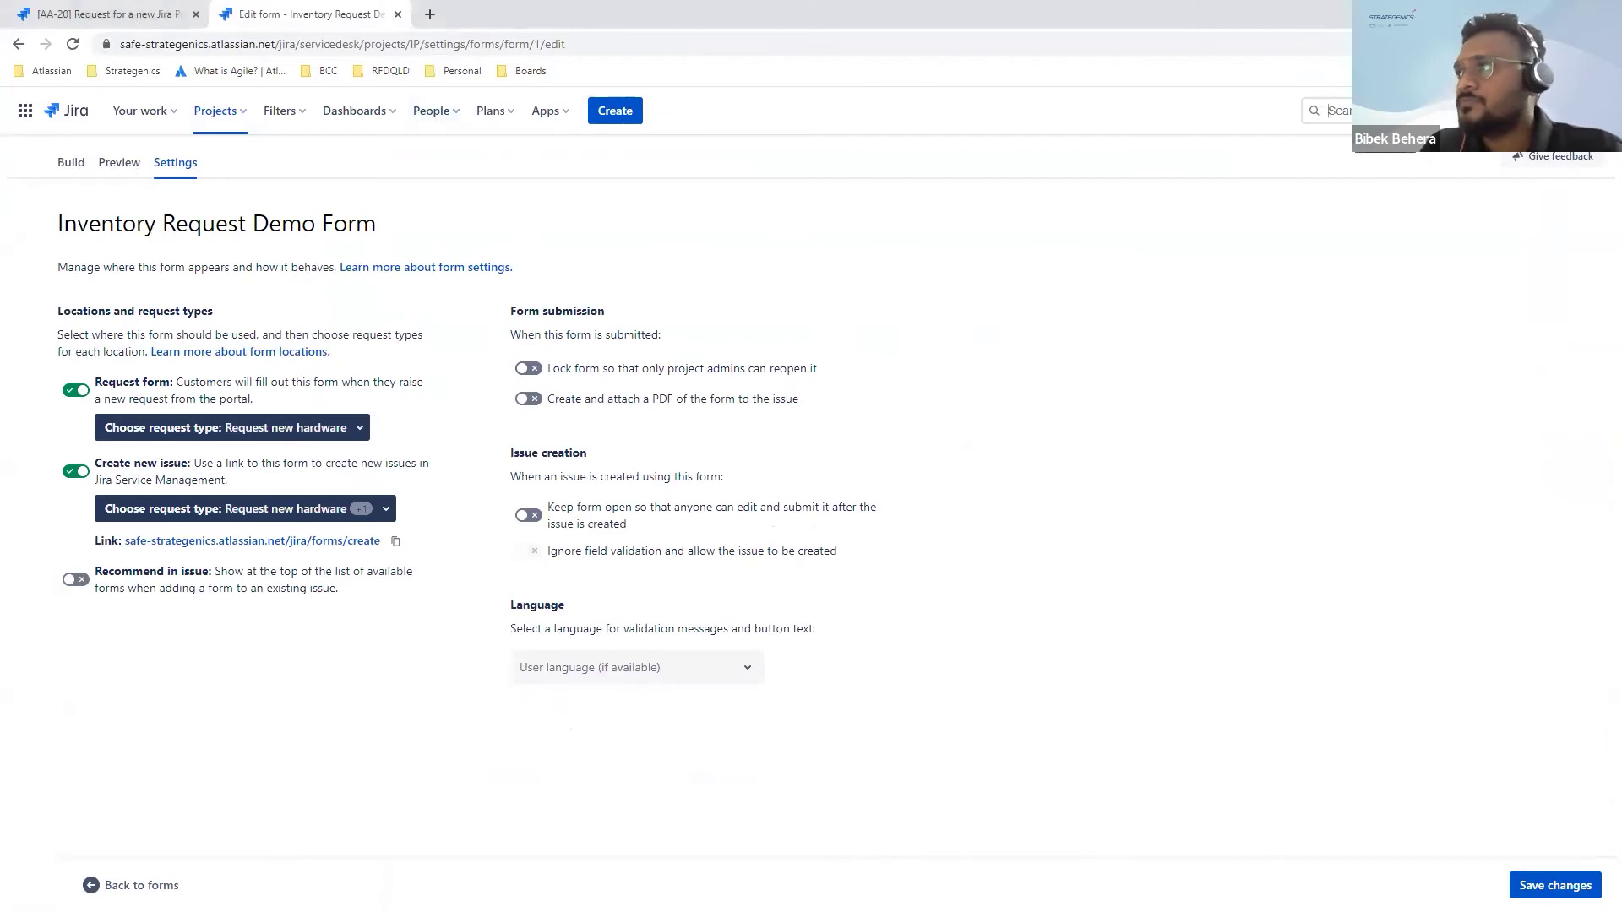
Step: Search for the new request, leave the settings page, and open IP-8 in full view
key("Return")
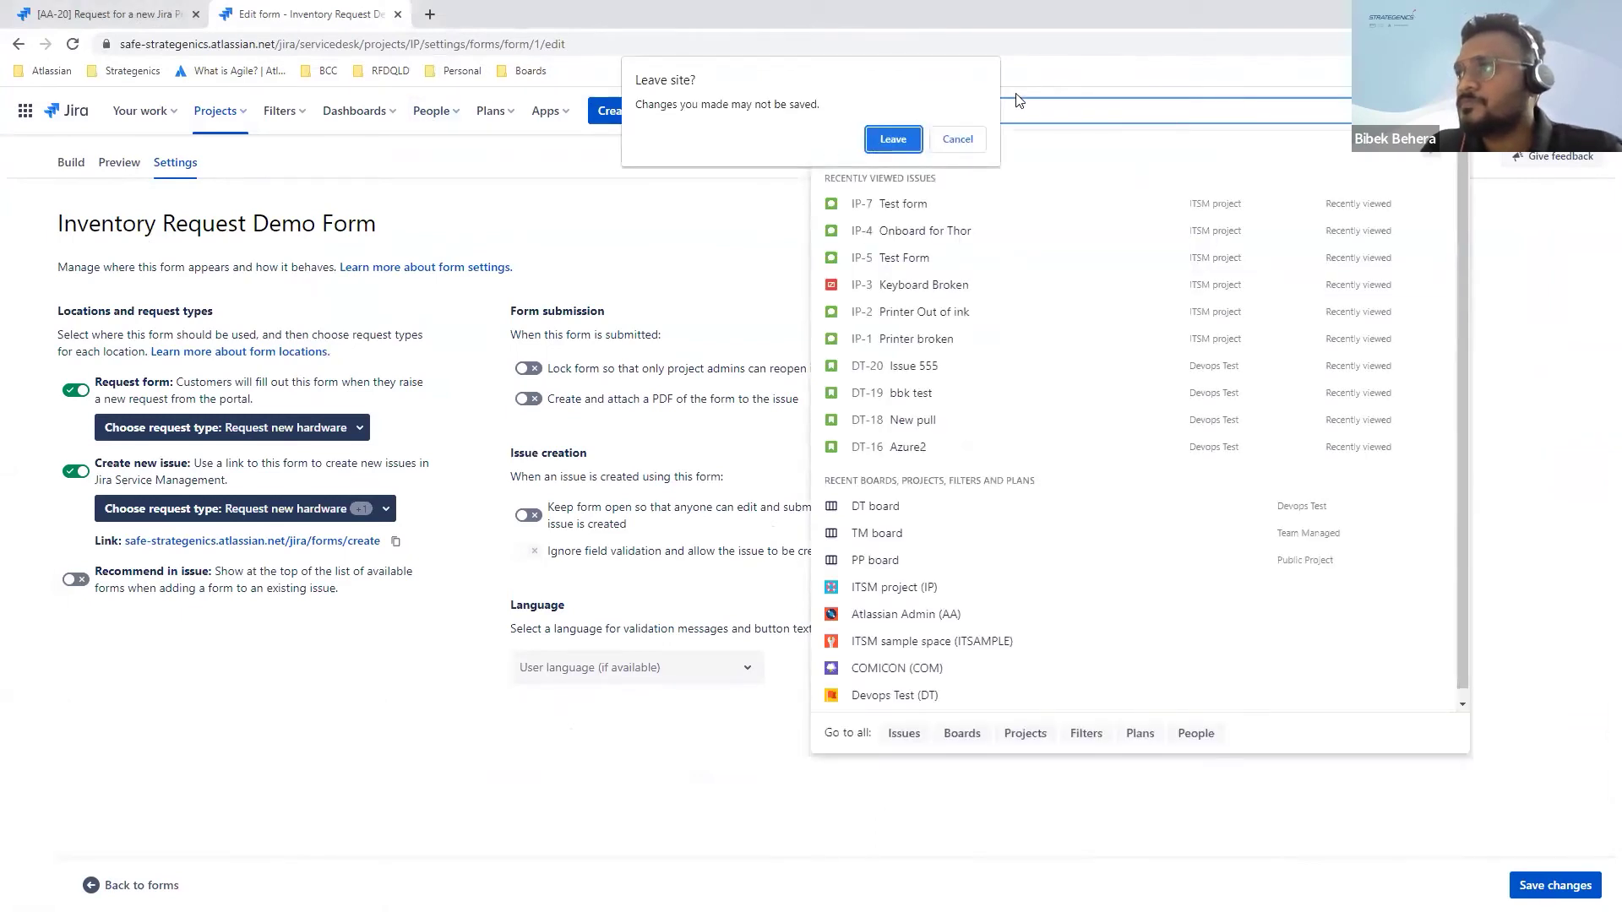
left_click(893, 139)
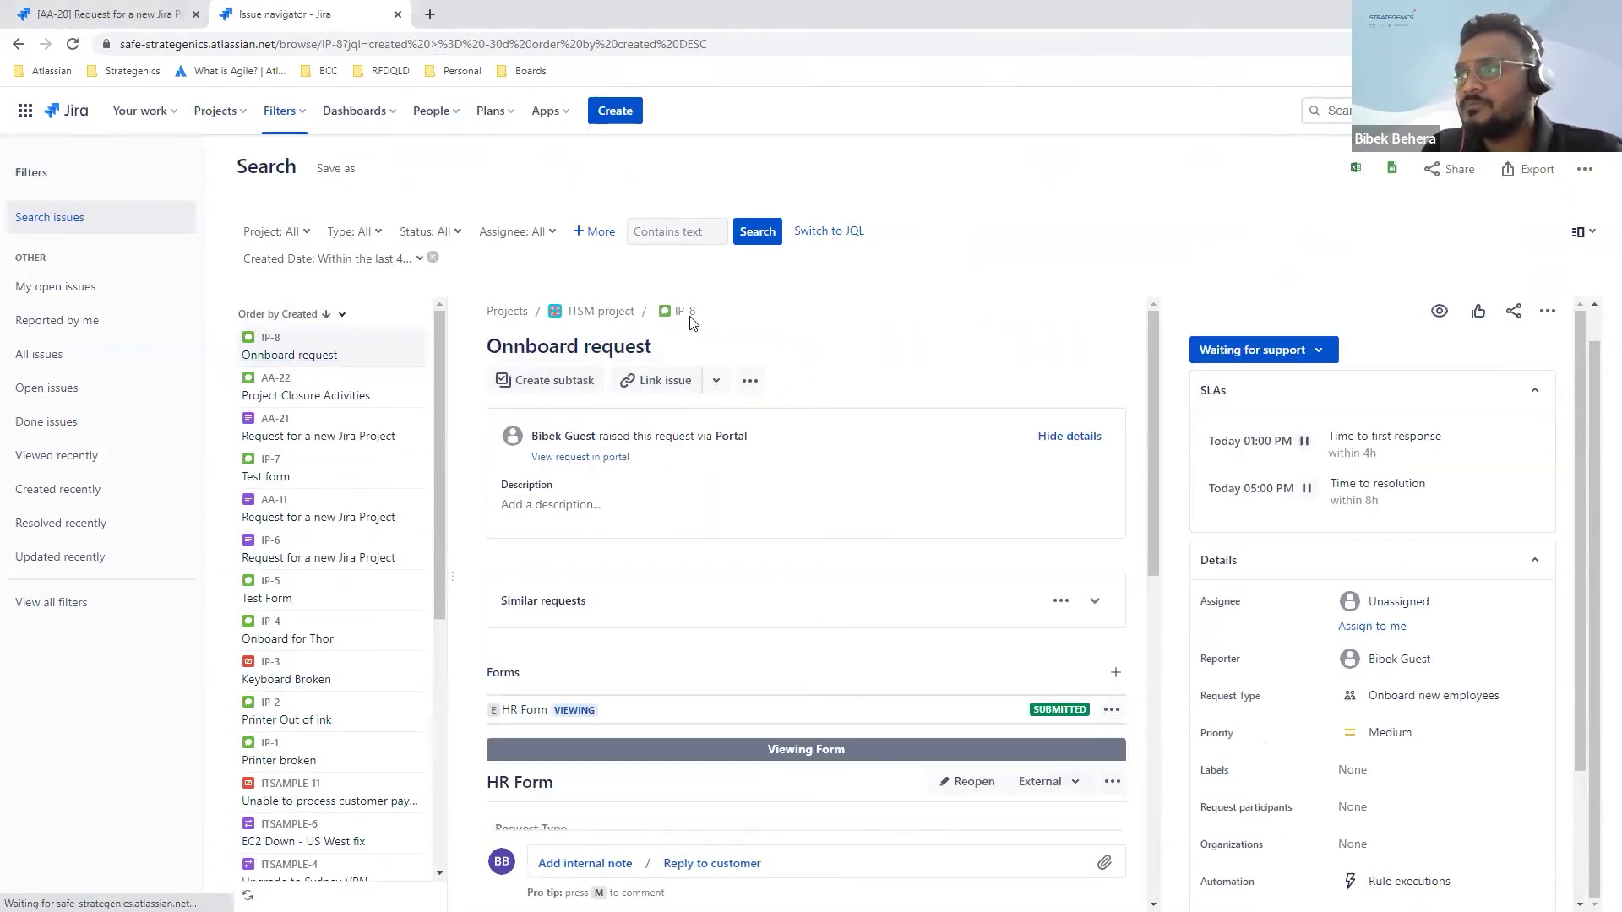
left_click(687, 315)
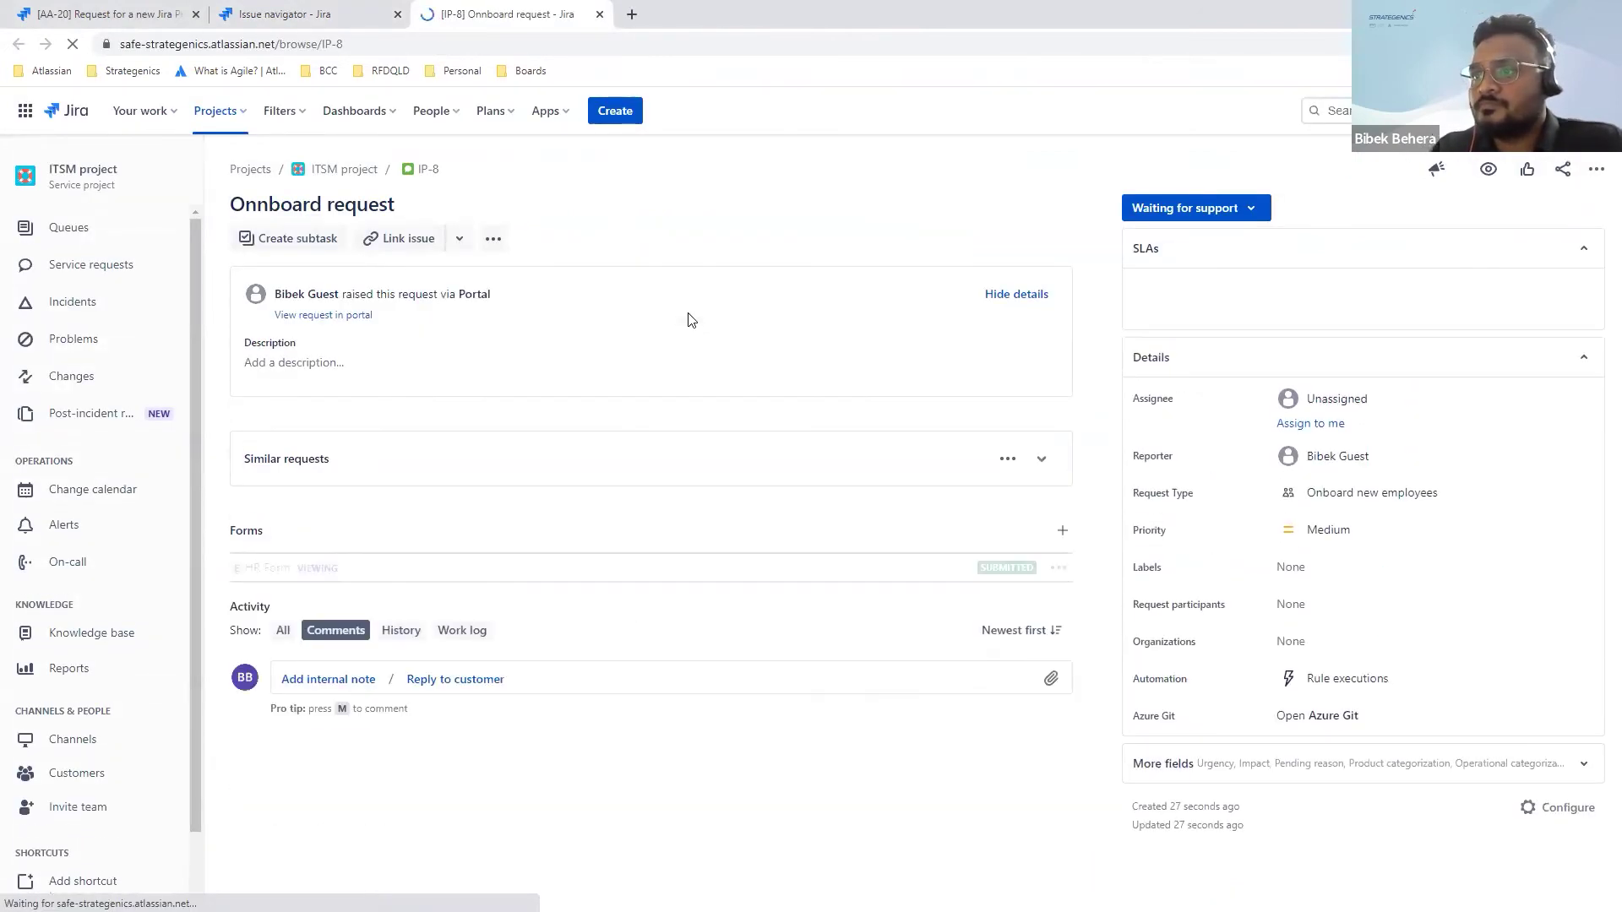
scroll(688, 319, "down", 3)
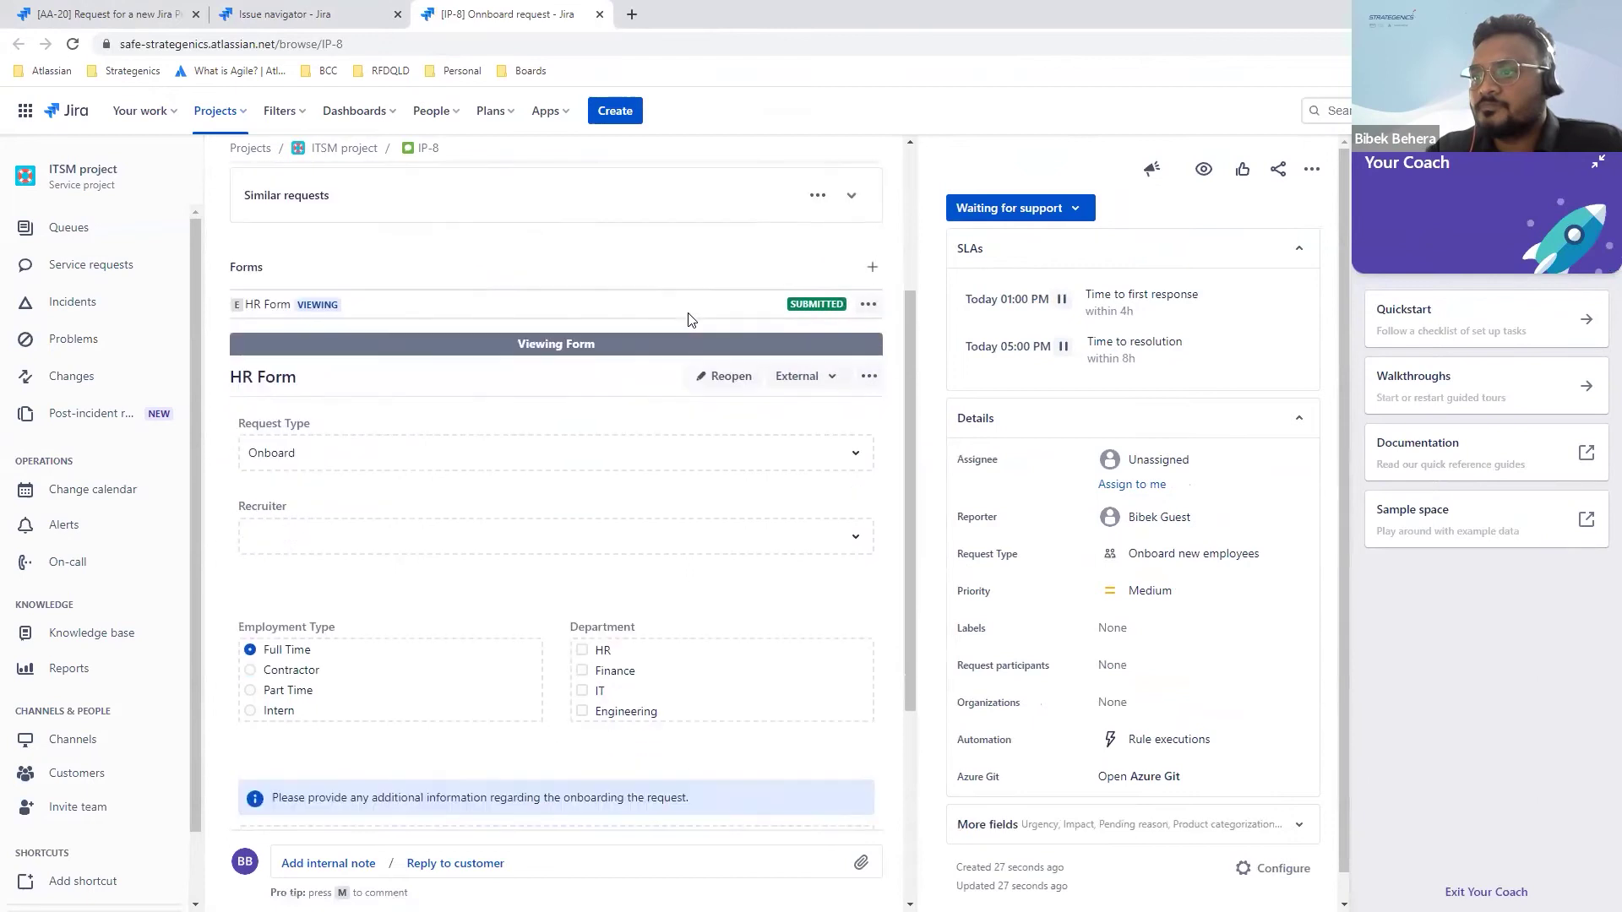
scroll(687, 319, "down", 3)
scroll(688, 320, "up", 6)
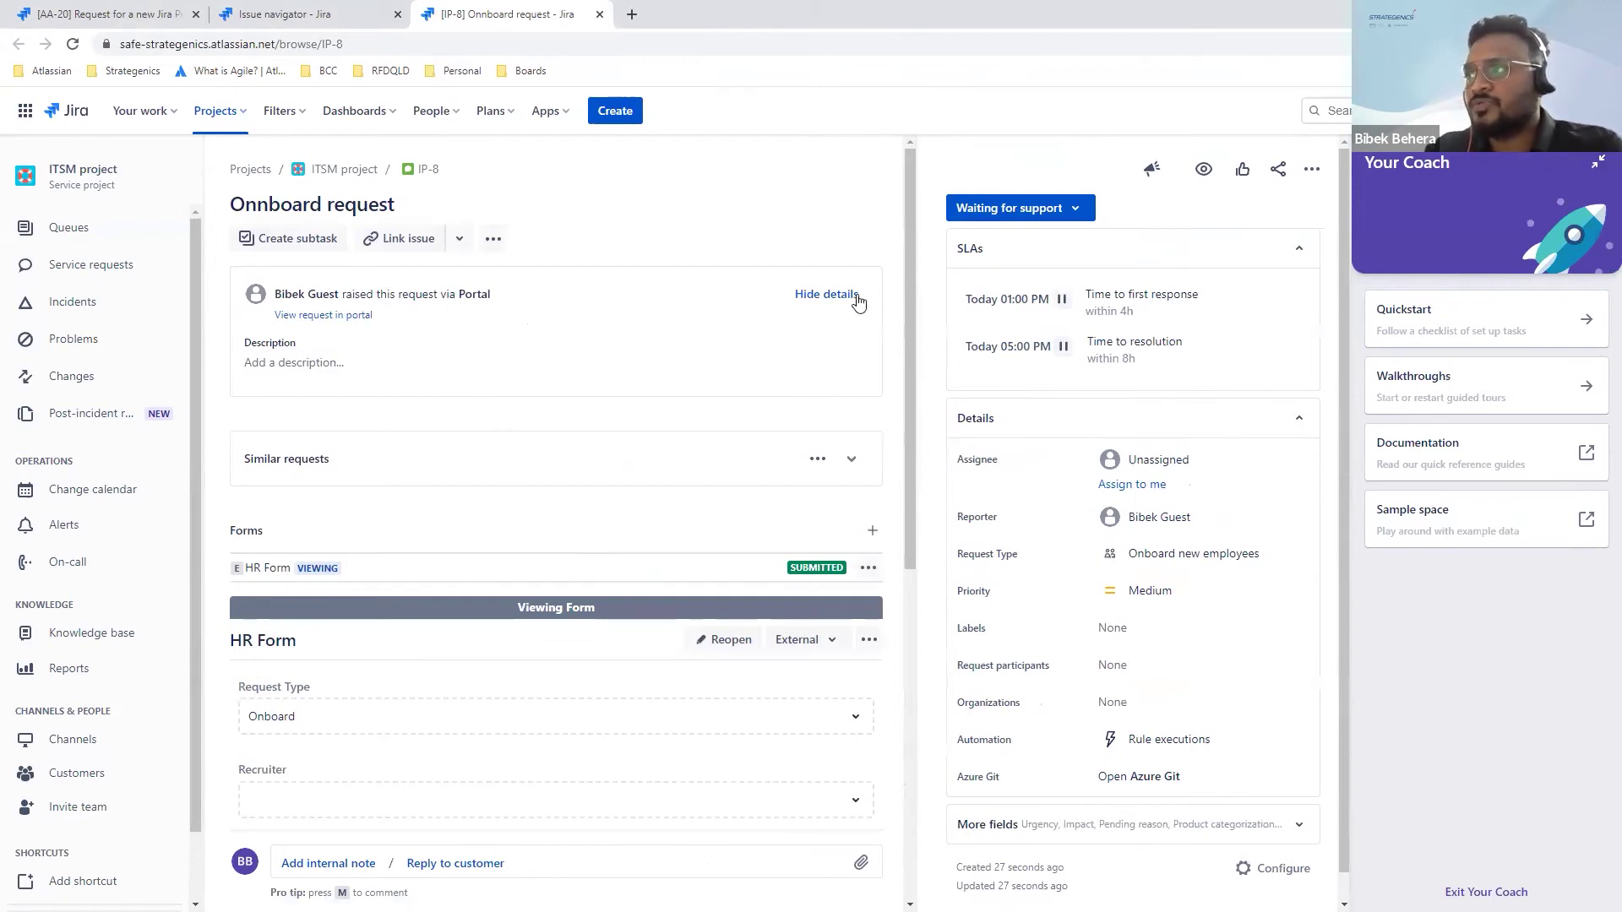
Step: Check IP-8's available status changes and the HR Form's export and view options
left_click(1078, 209)
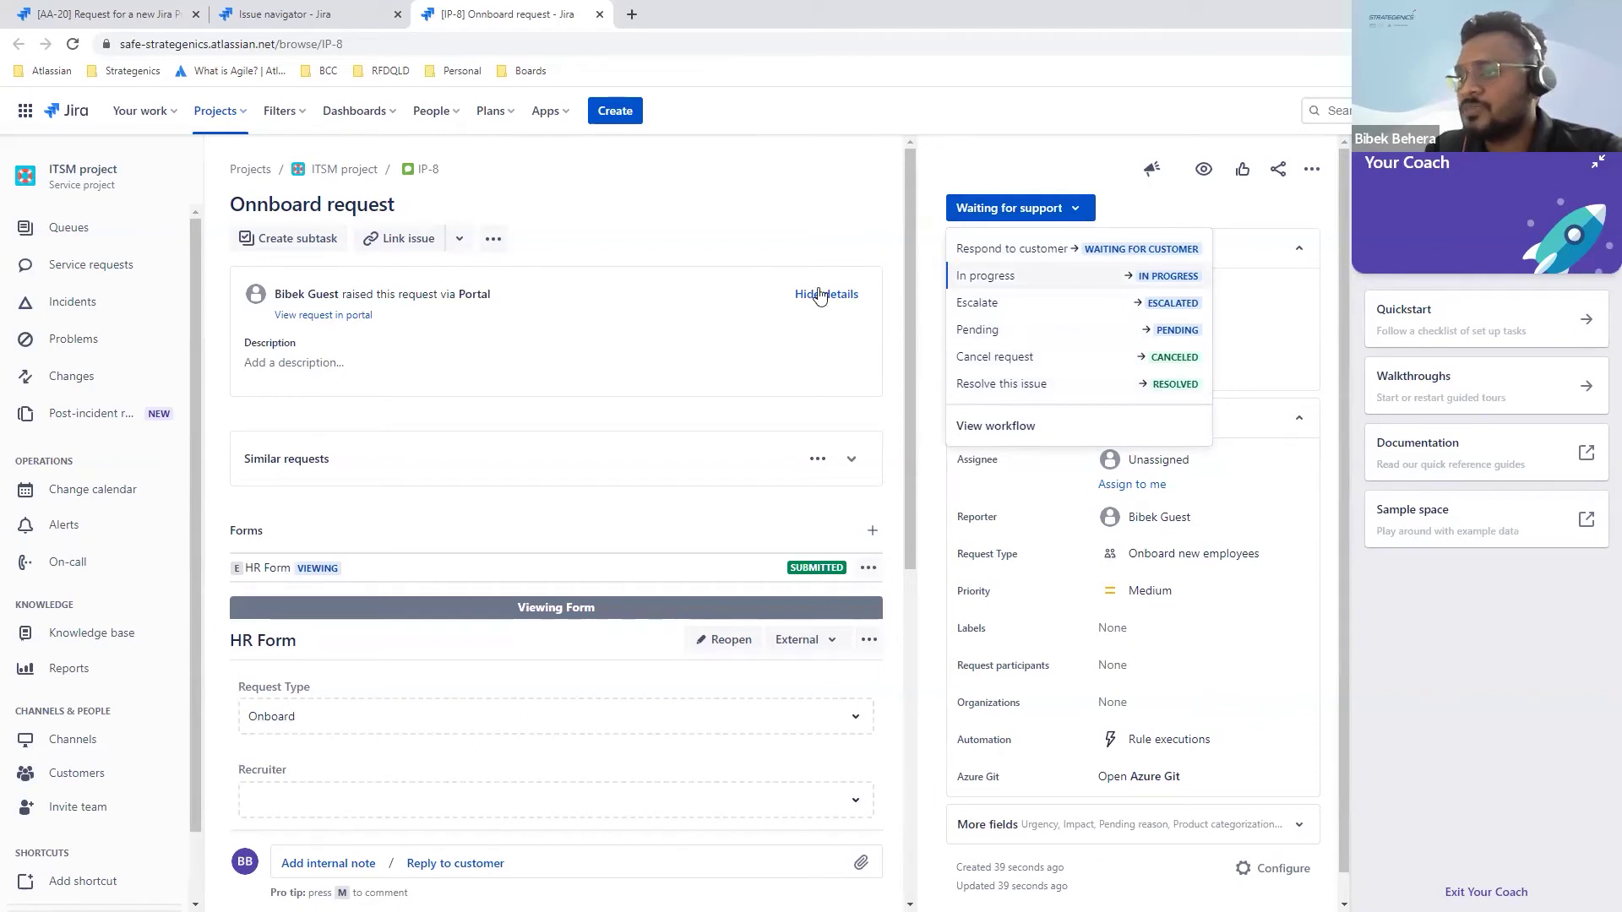
scroll(817, 296, "down", 3)
scroll(408, 406, "down", 1)
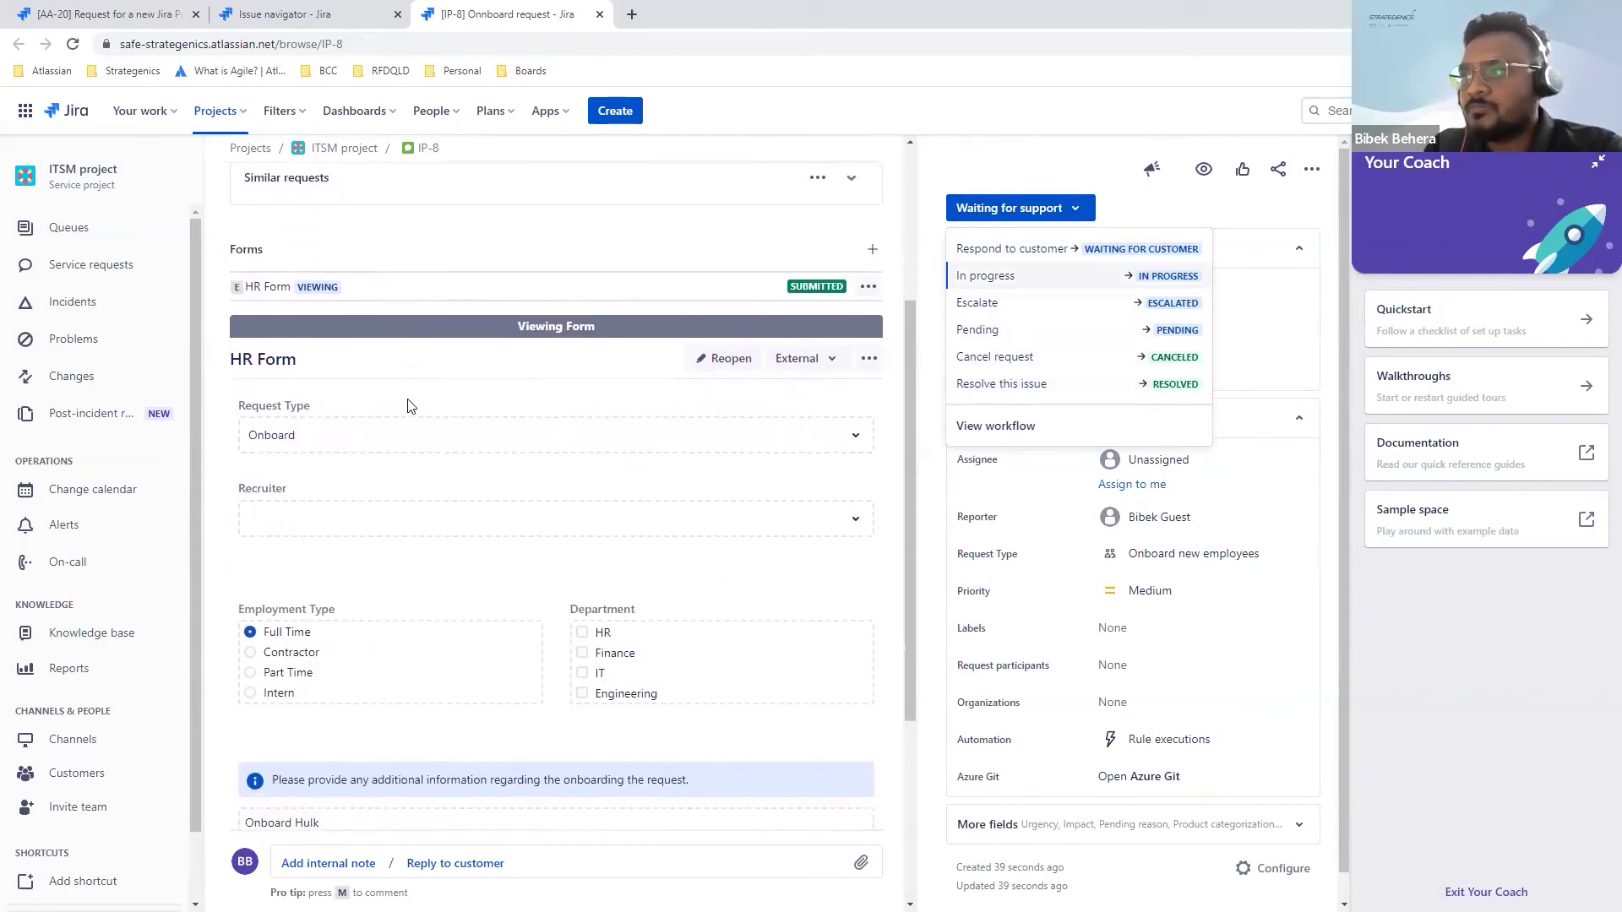
scroll(544, 432, "down", 1)
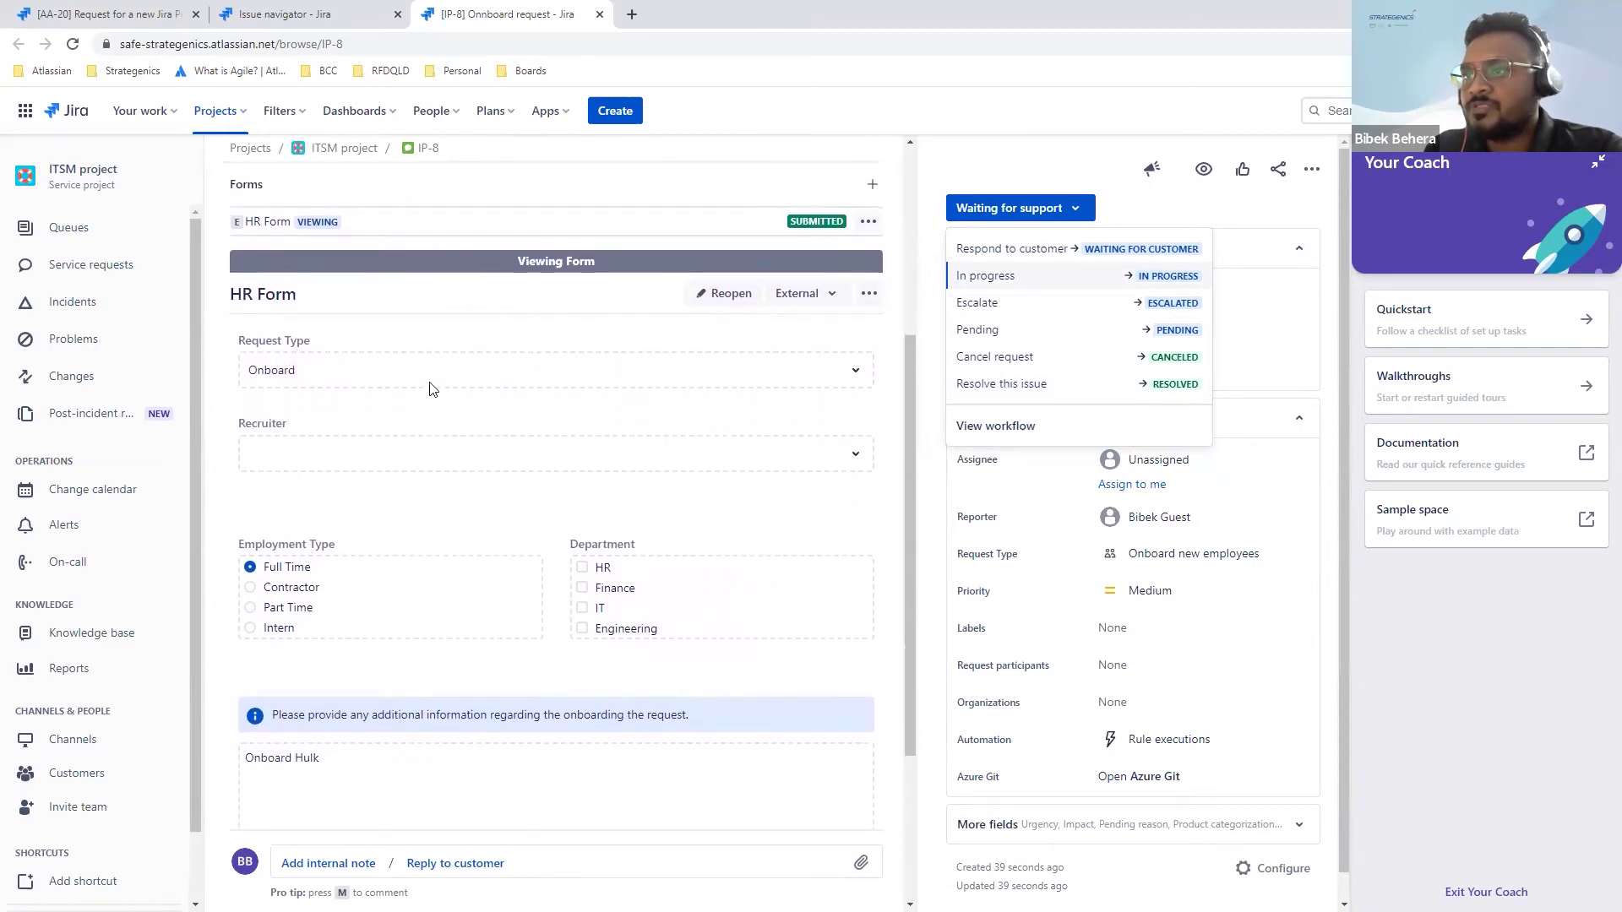
scroll(363, 422, "down", 3)
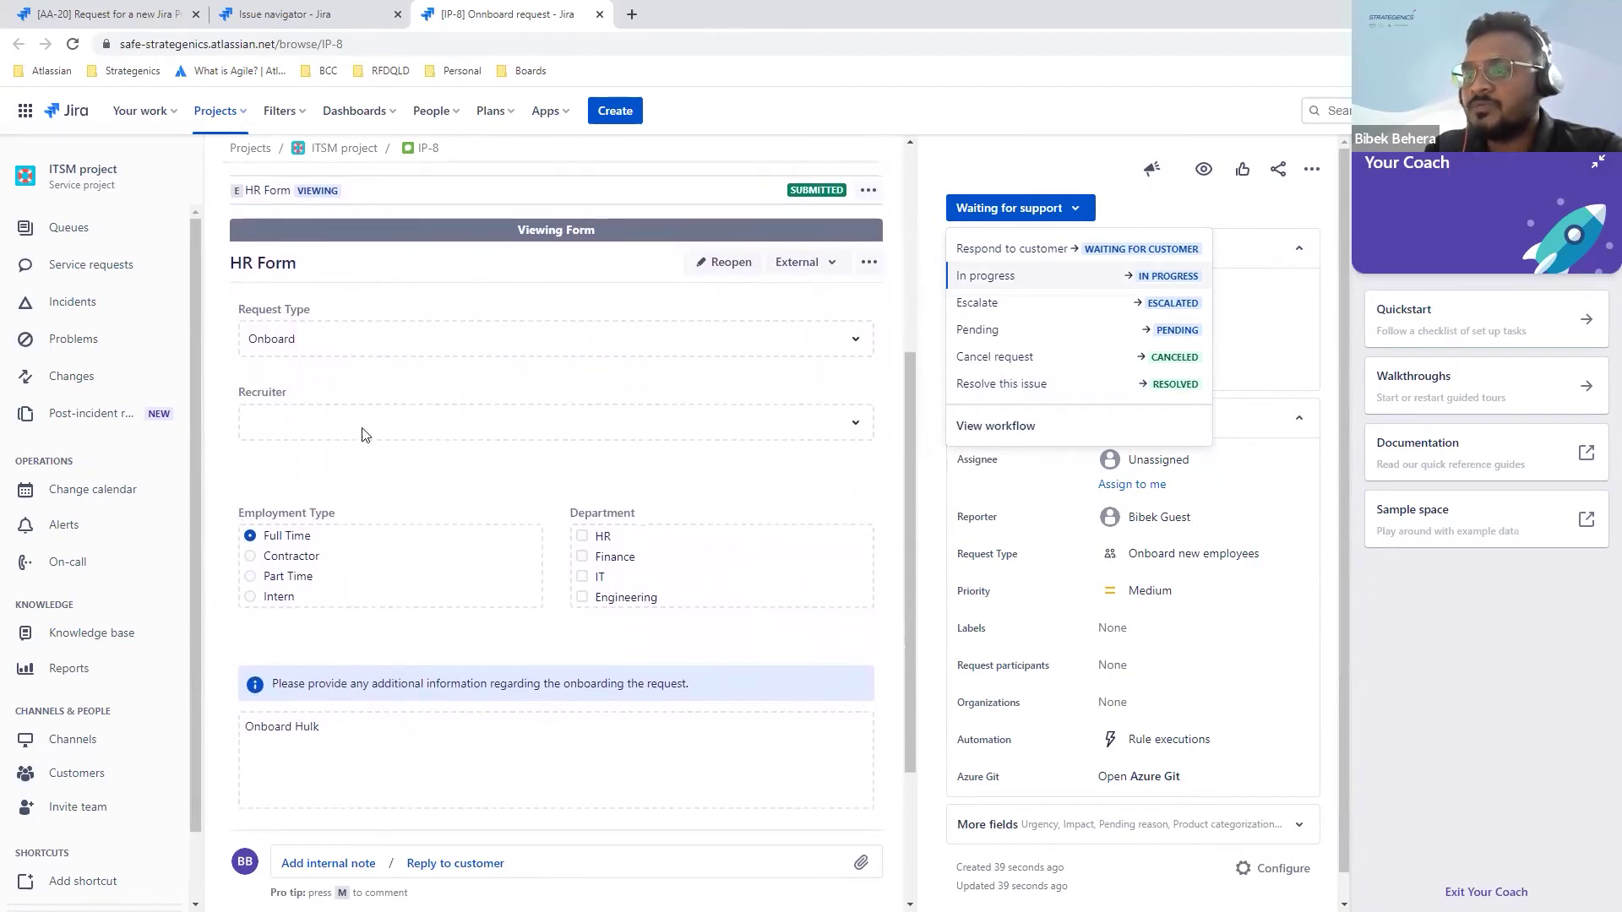
scroll(355, 594, "up", 3)
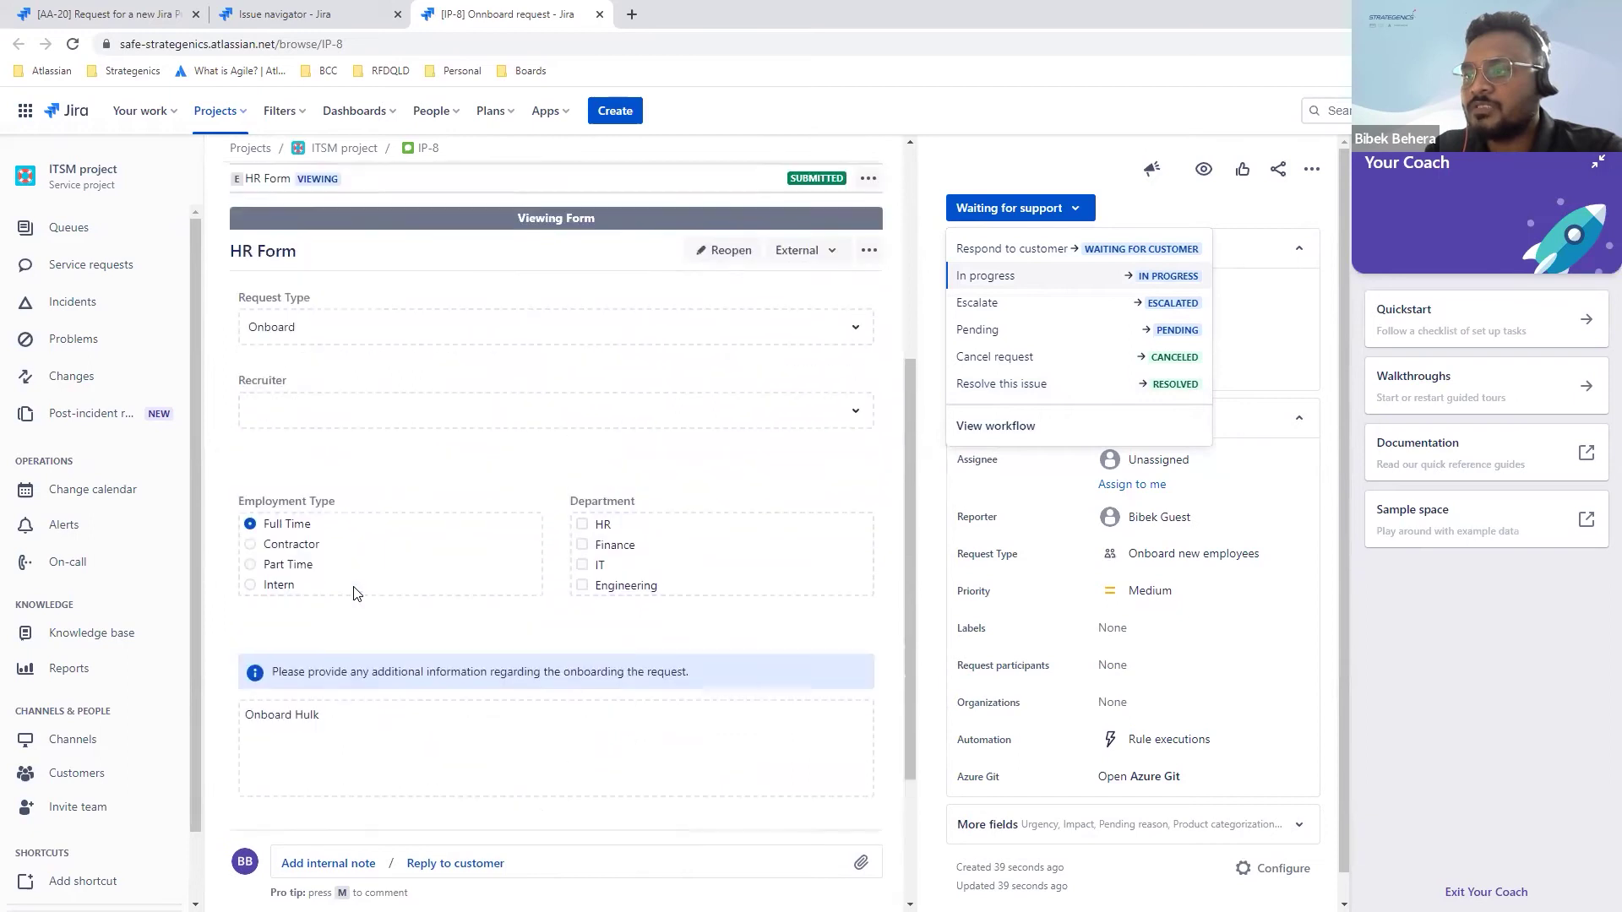
left_click(868, 260)
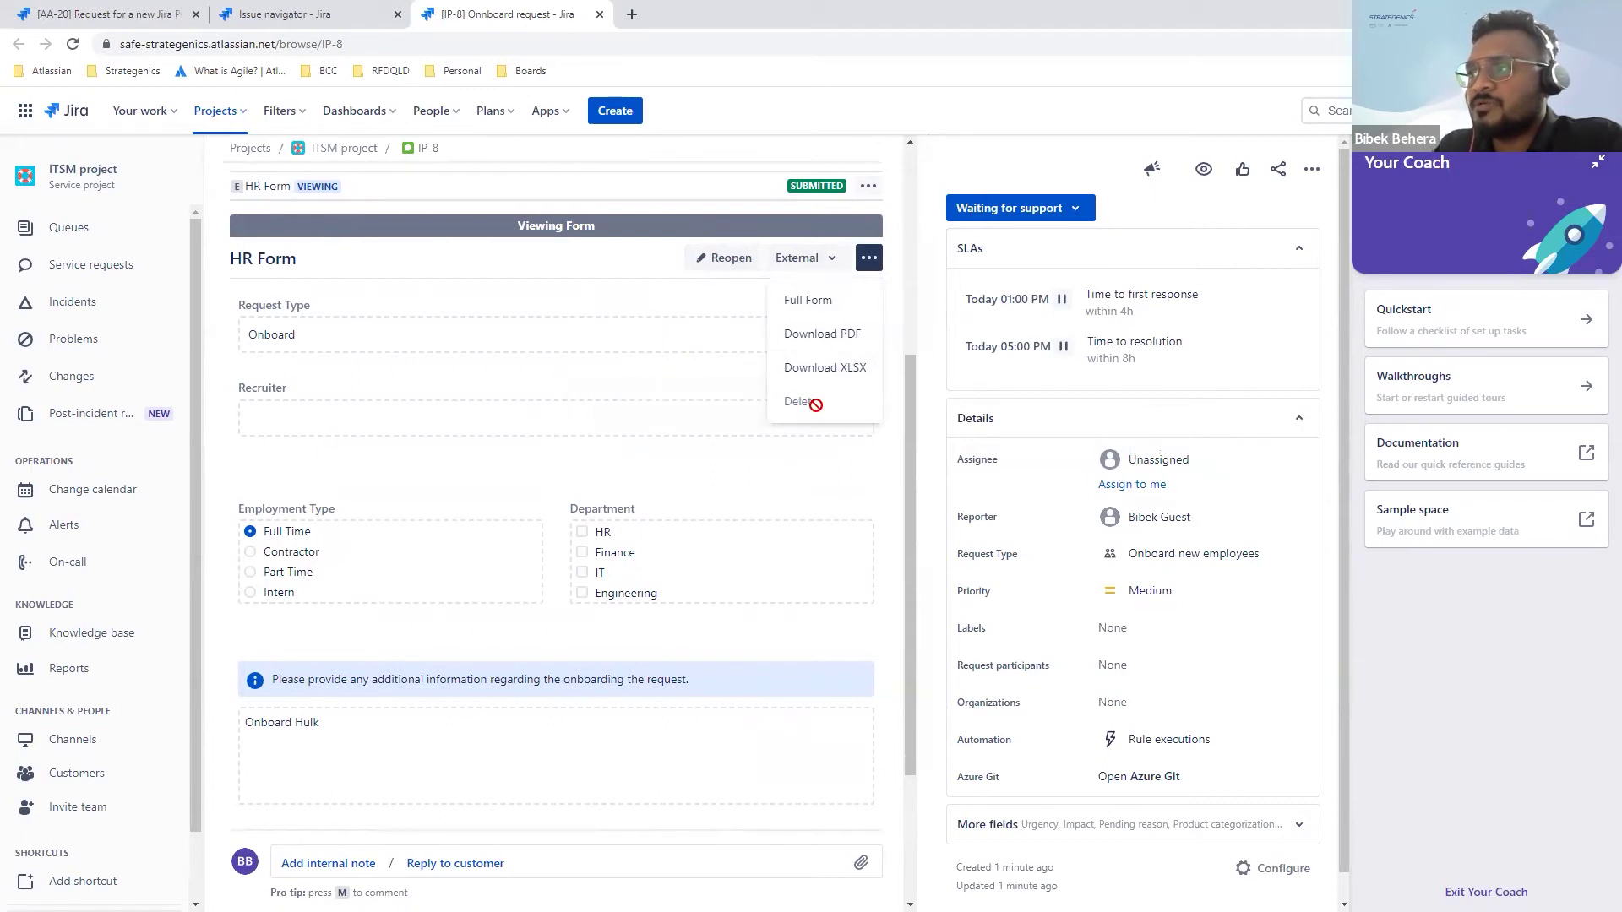
Step: Dismiss the HR Form options and read through IP-8's submitted answers, including Email and Phone
left_click(709, 473)
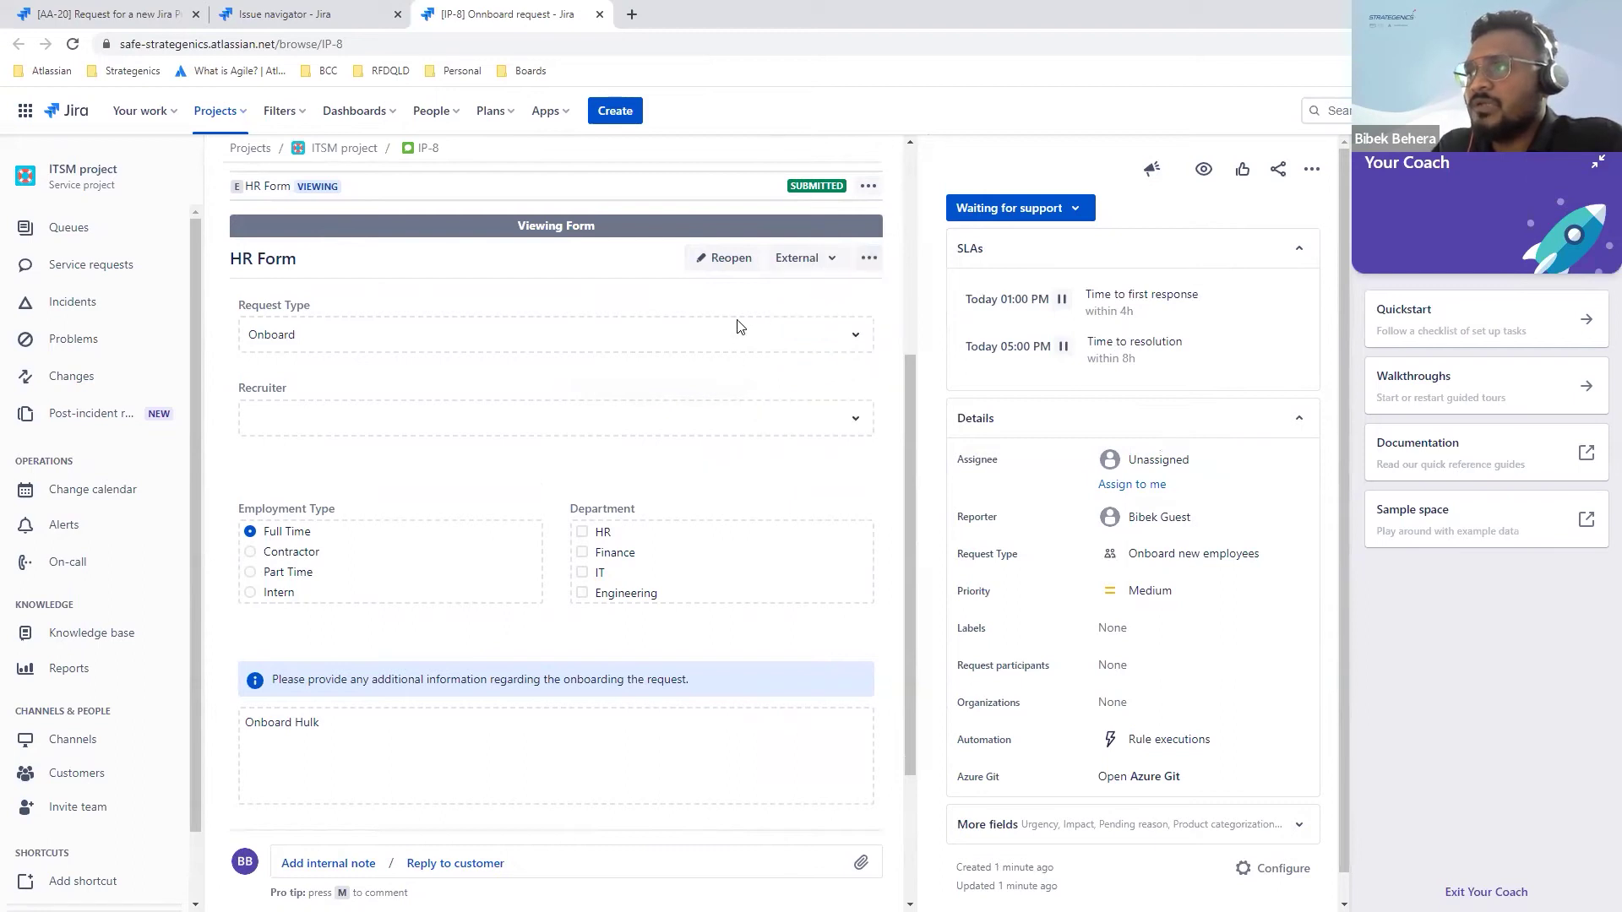
scroll(497, 561, "down", 1)
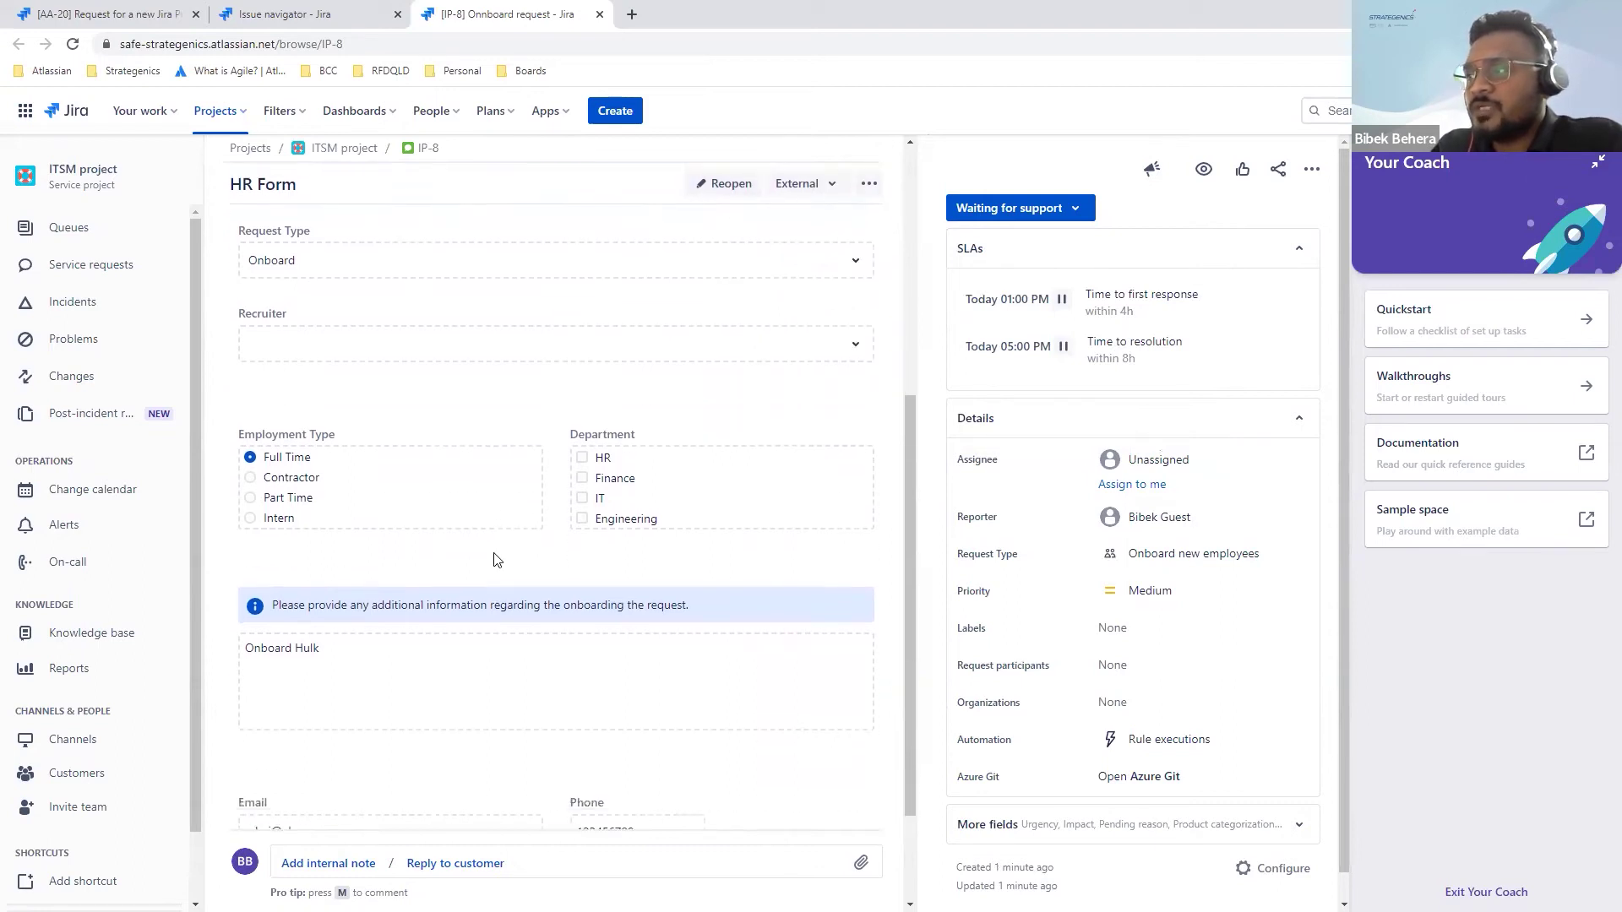
scroll(497, 560, "up", 2)
scroll(496, 561, "up", 4)
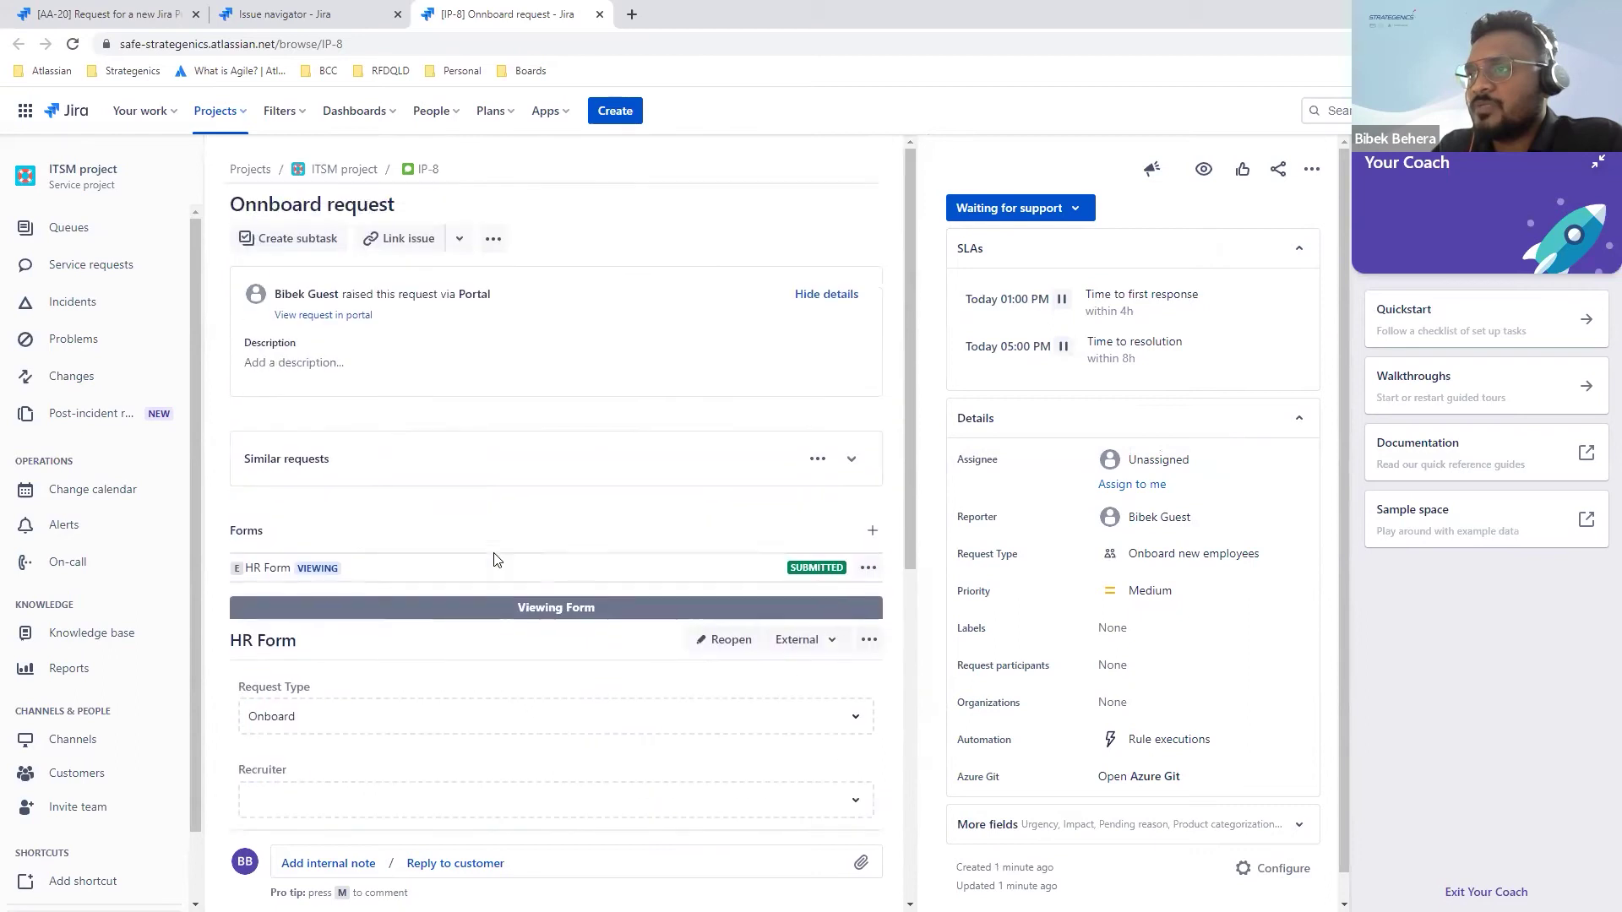
scroll(1132, 625, "down", 1)
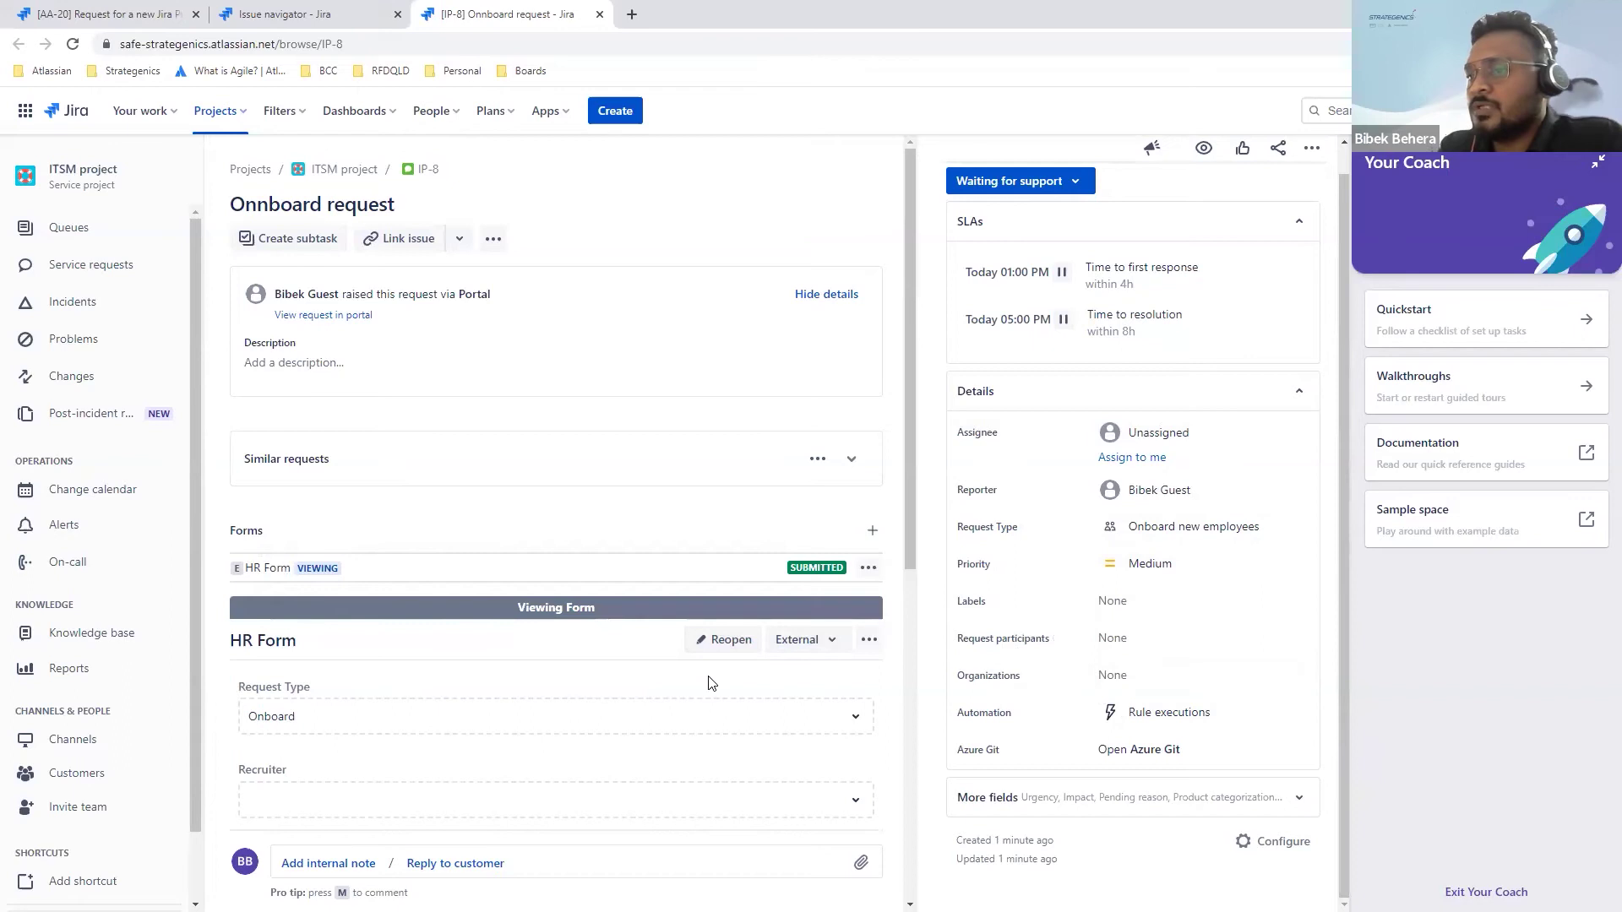
scroll(708, 680, "down", 5)
scroll(708, 682, "down", 1)
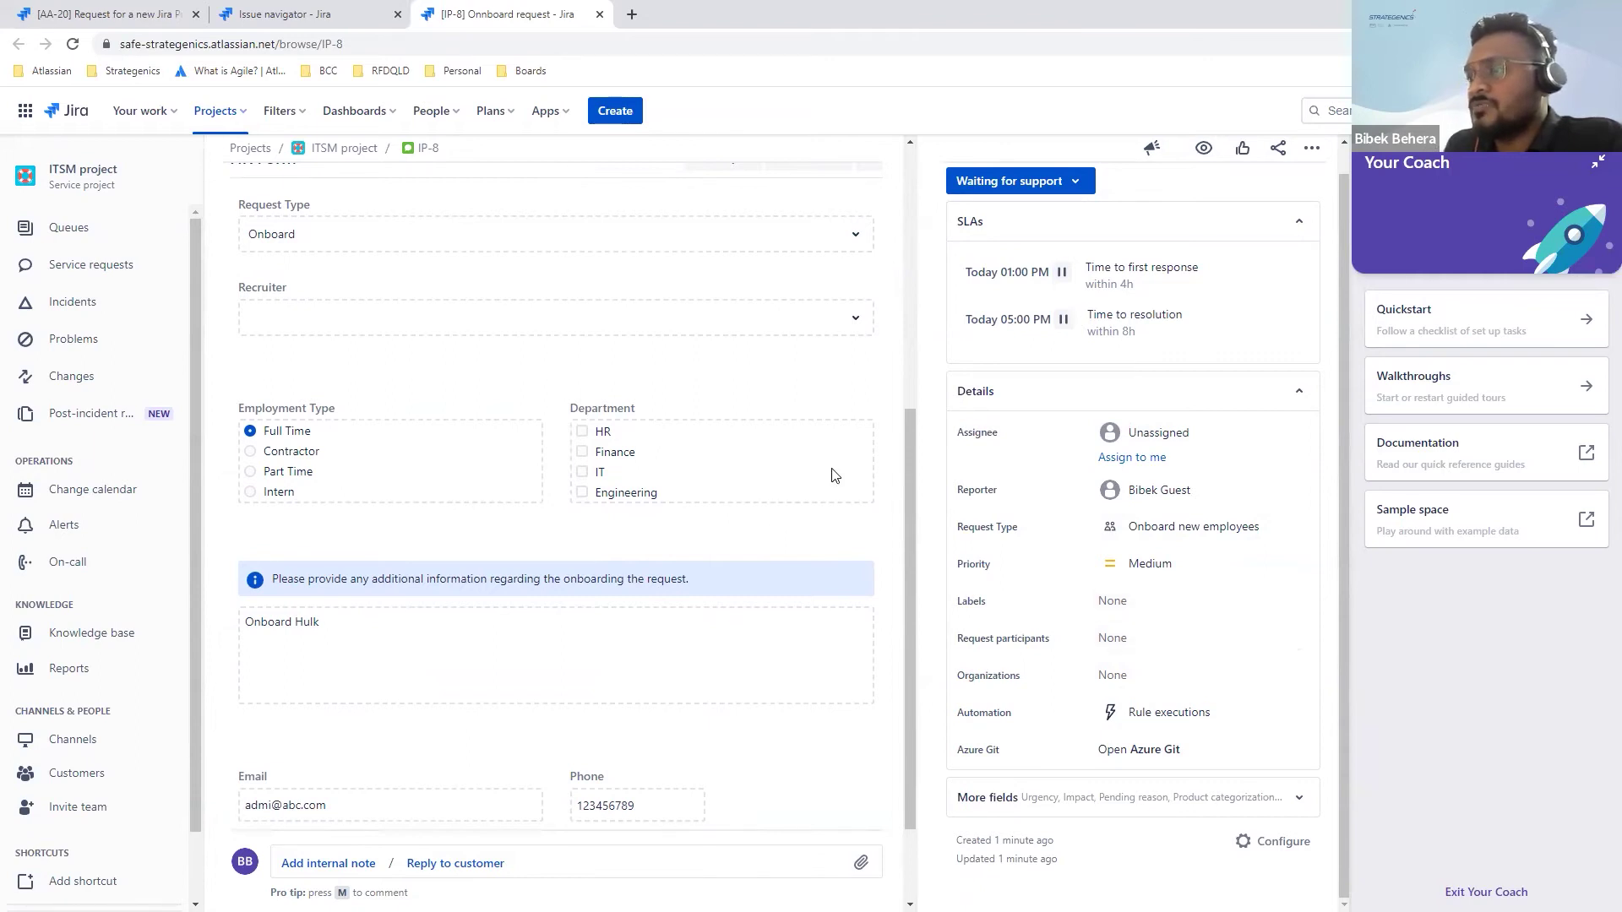
scroll(790, 448, "up", 1)
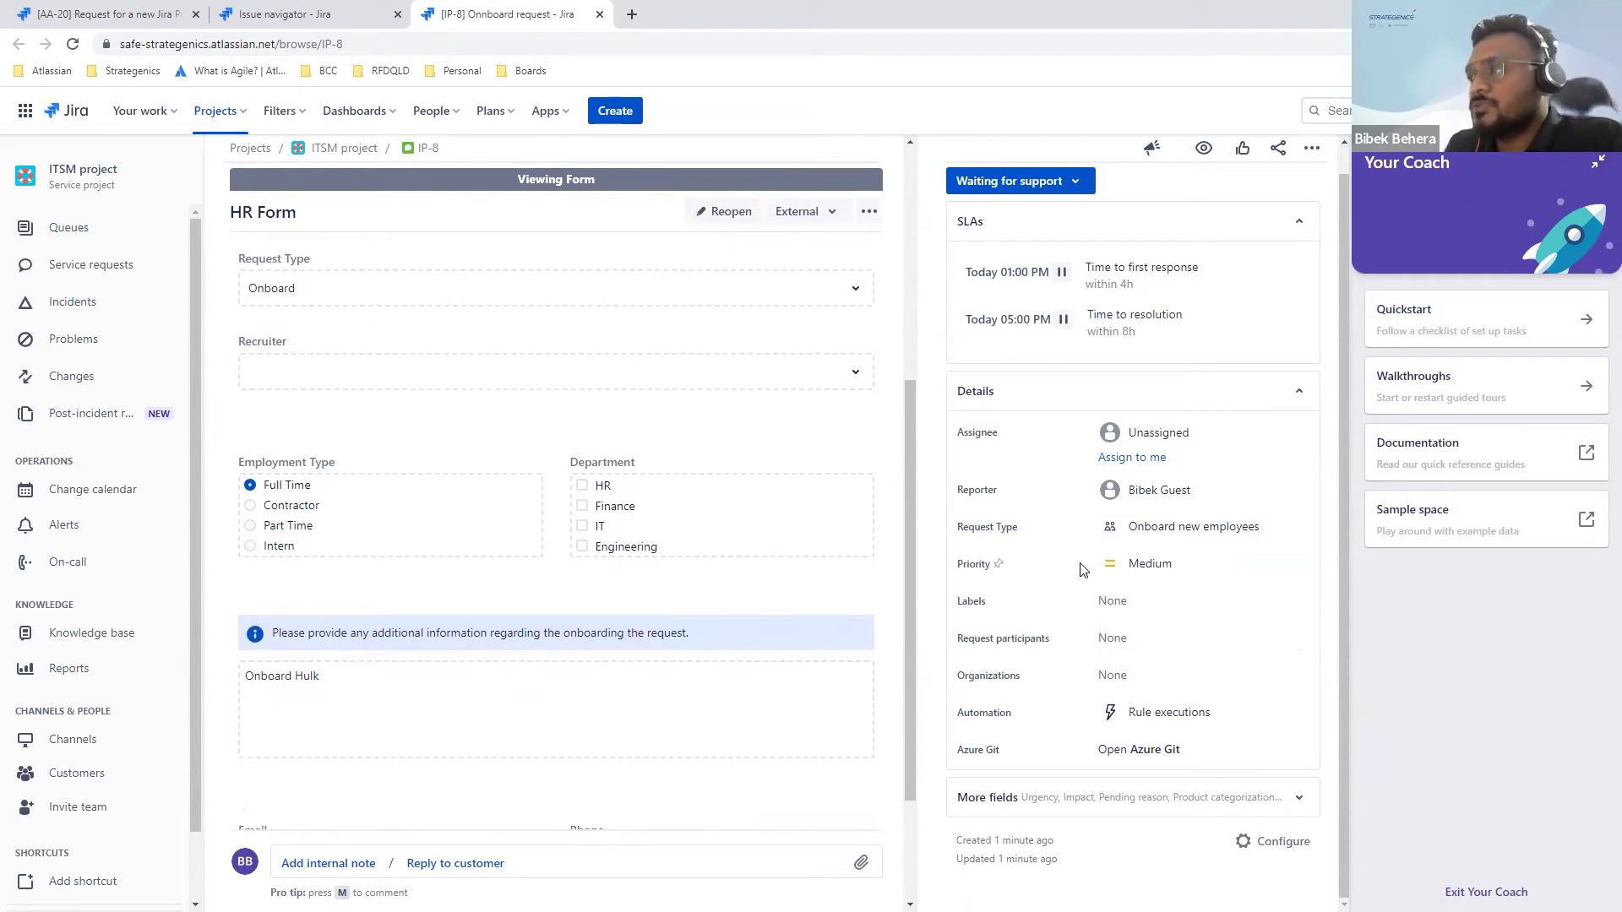
scroll(1080, 570, "up", 1)
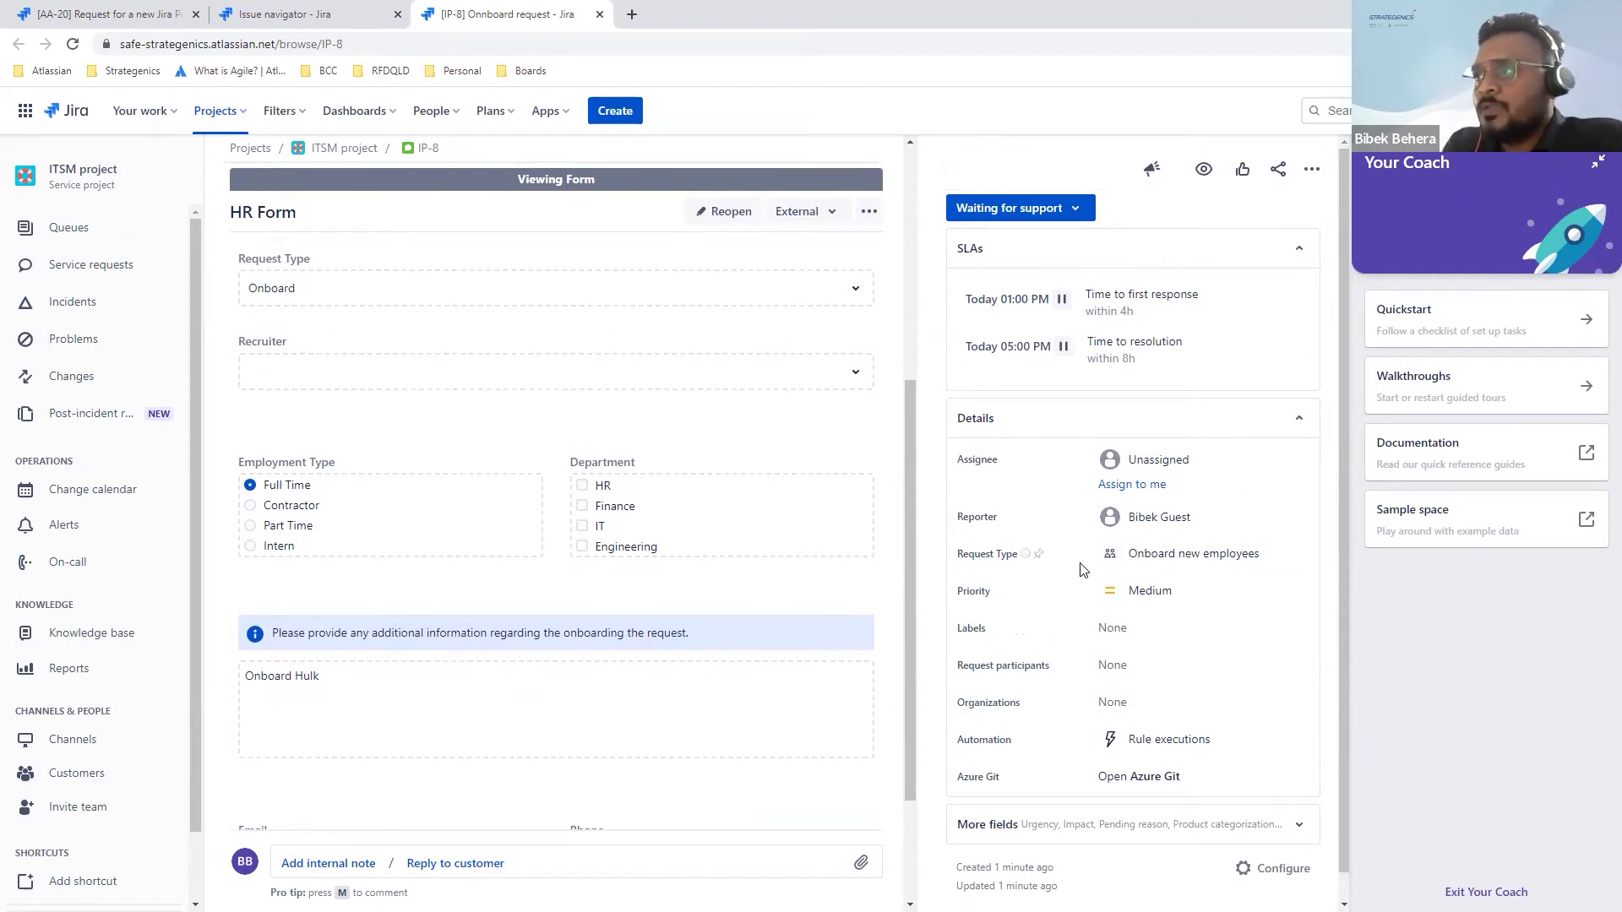
scroll(714, 394, "up", 5)
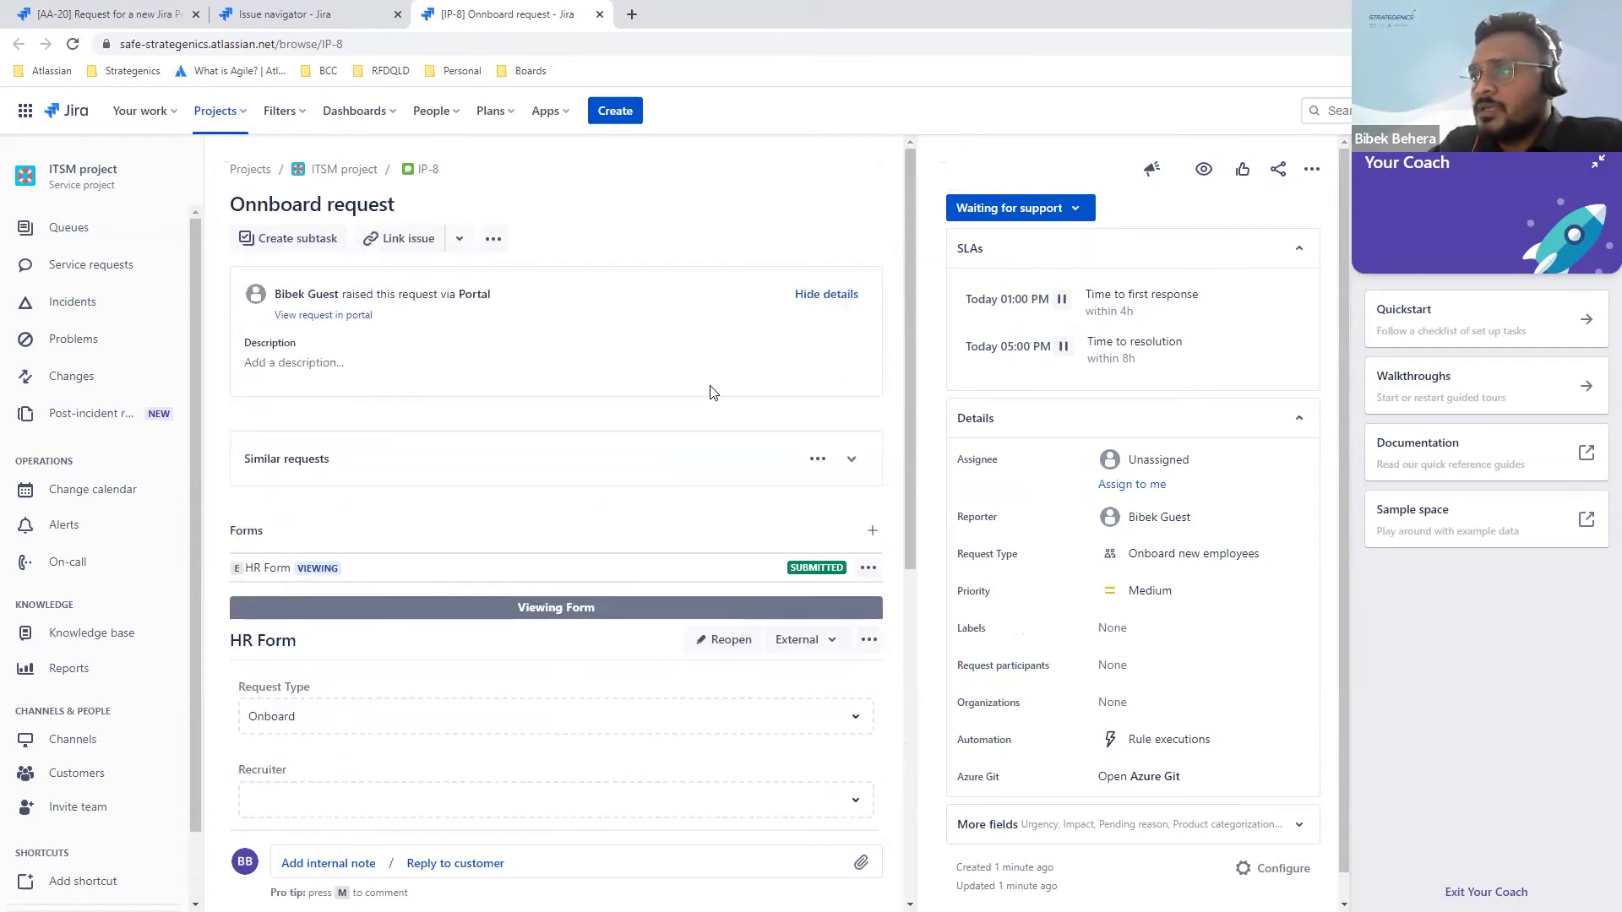
scroll(644, 393, "down", 5)
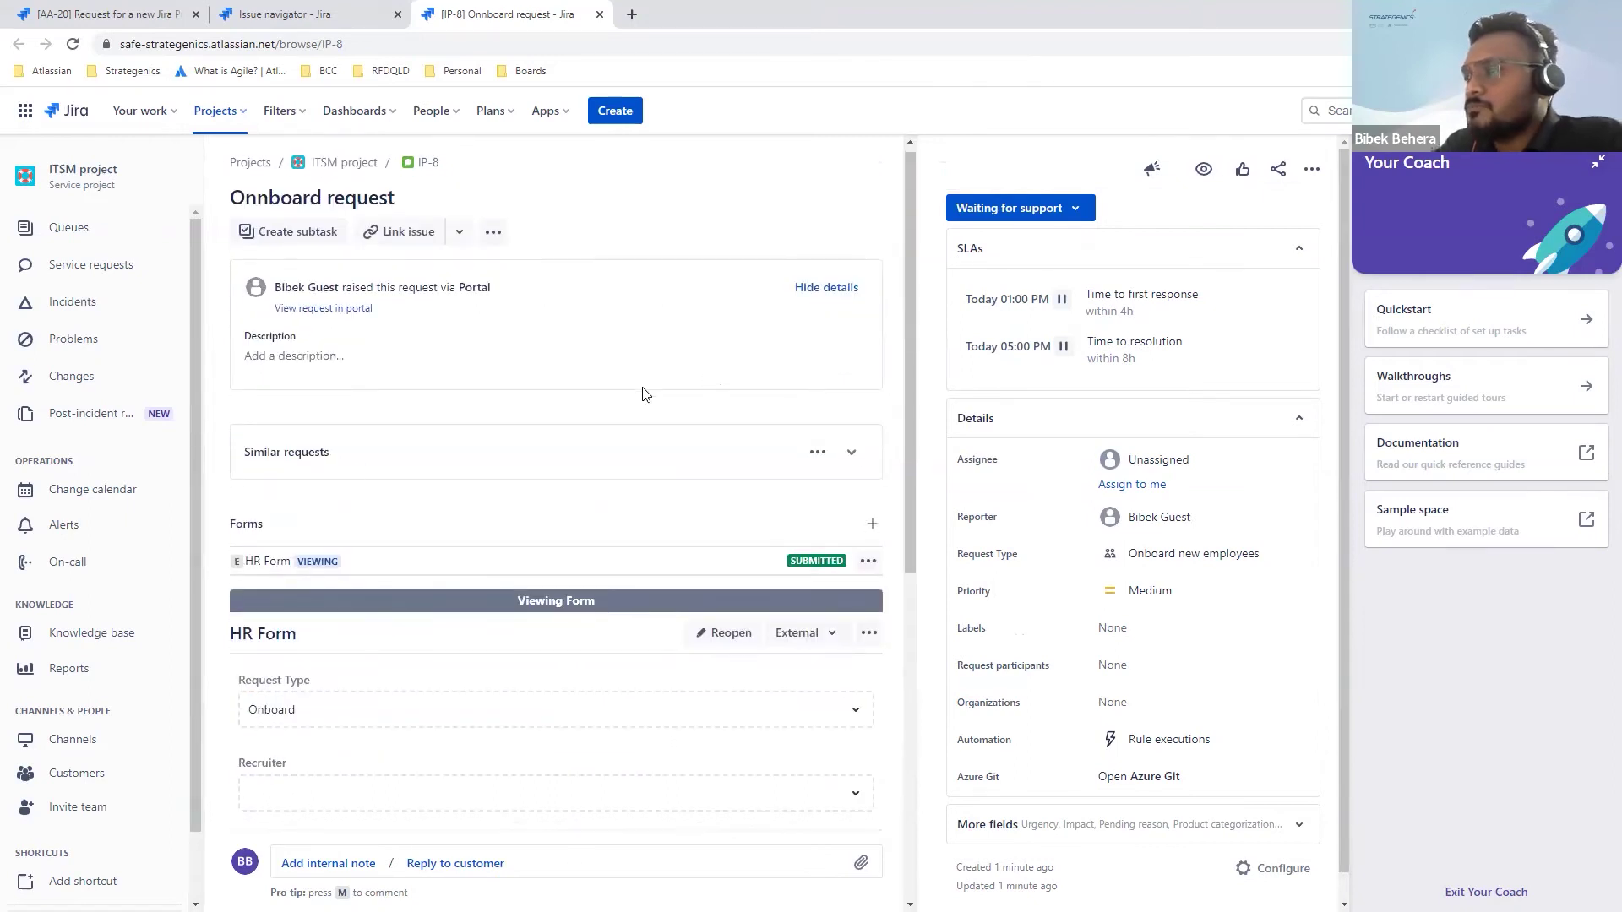
scroll(644, 394, "down", 3)
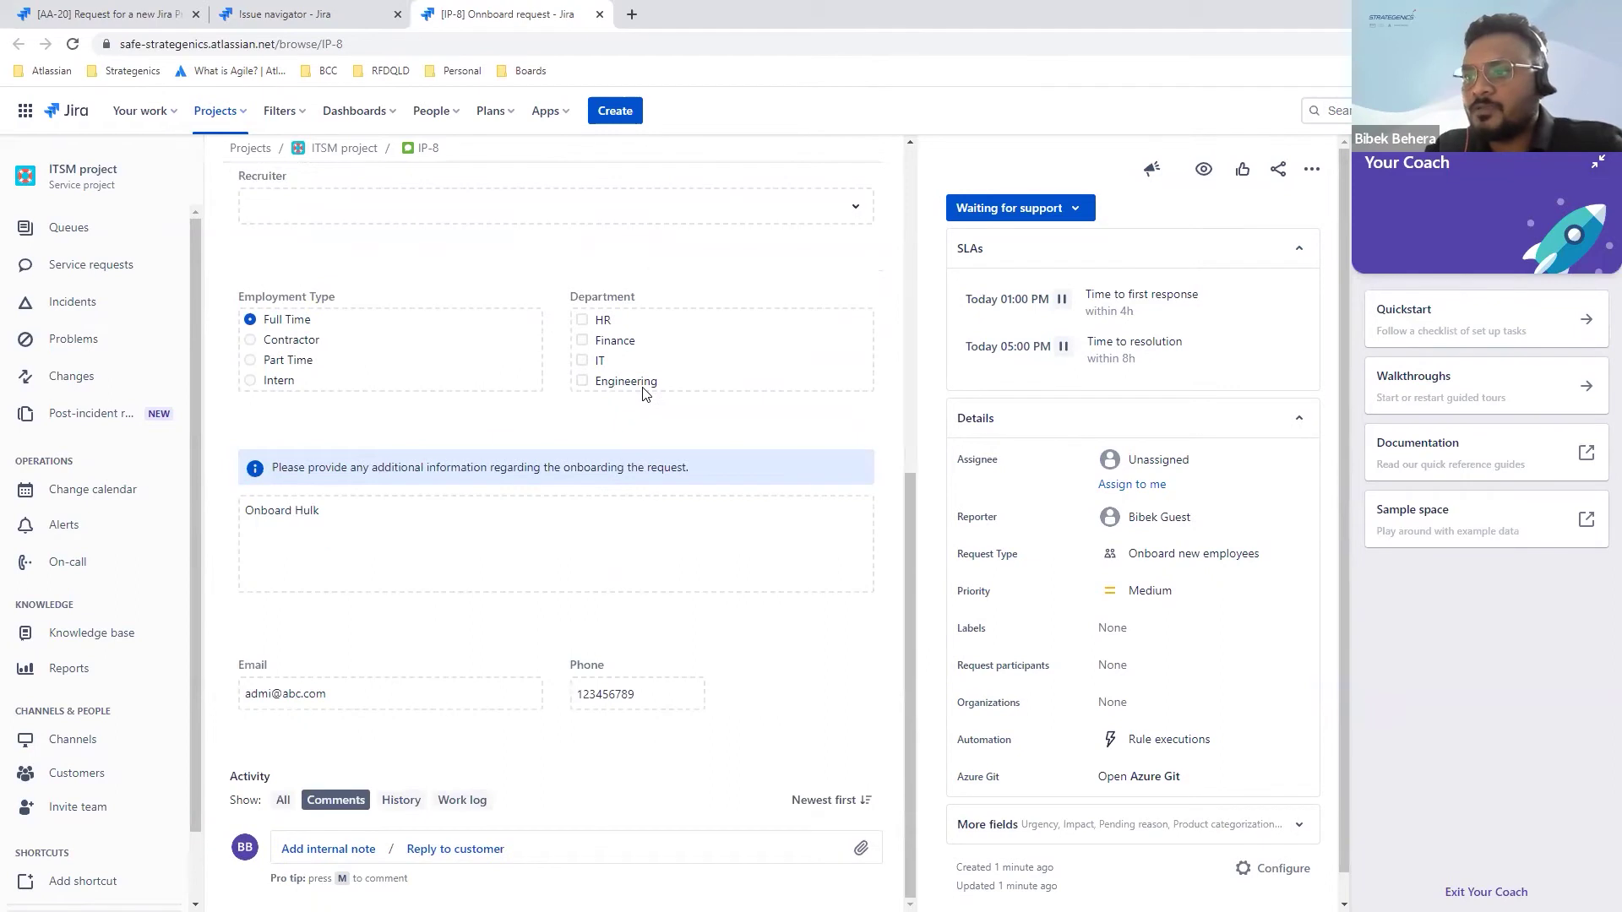
scroll(513, 615, "up", 8)
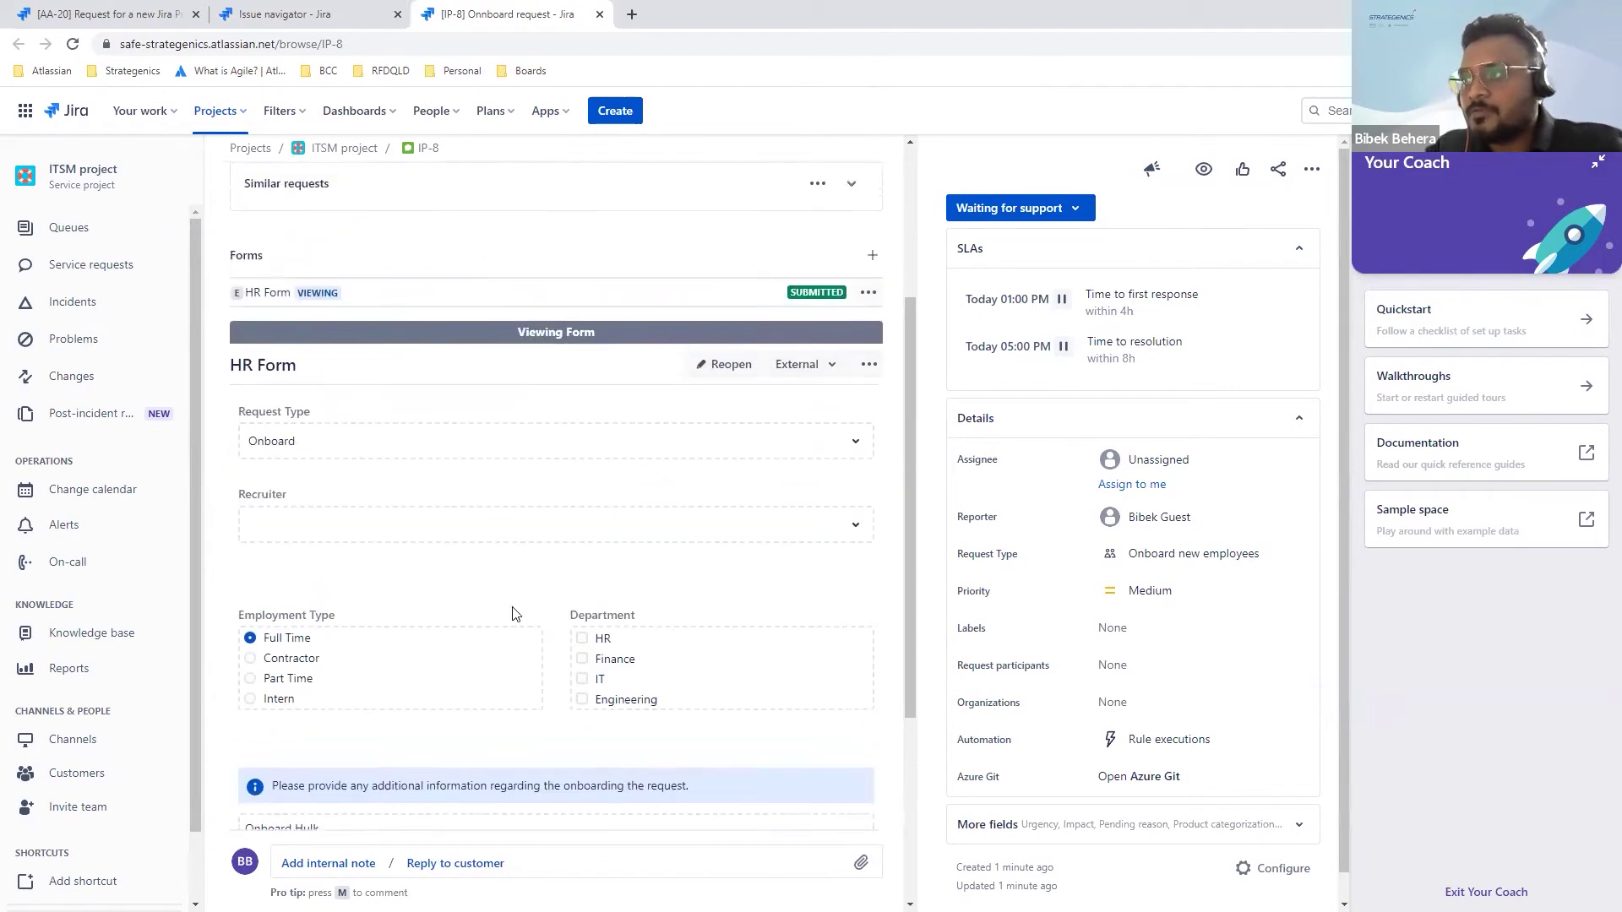
left_click(1063, 218)
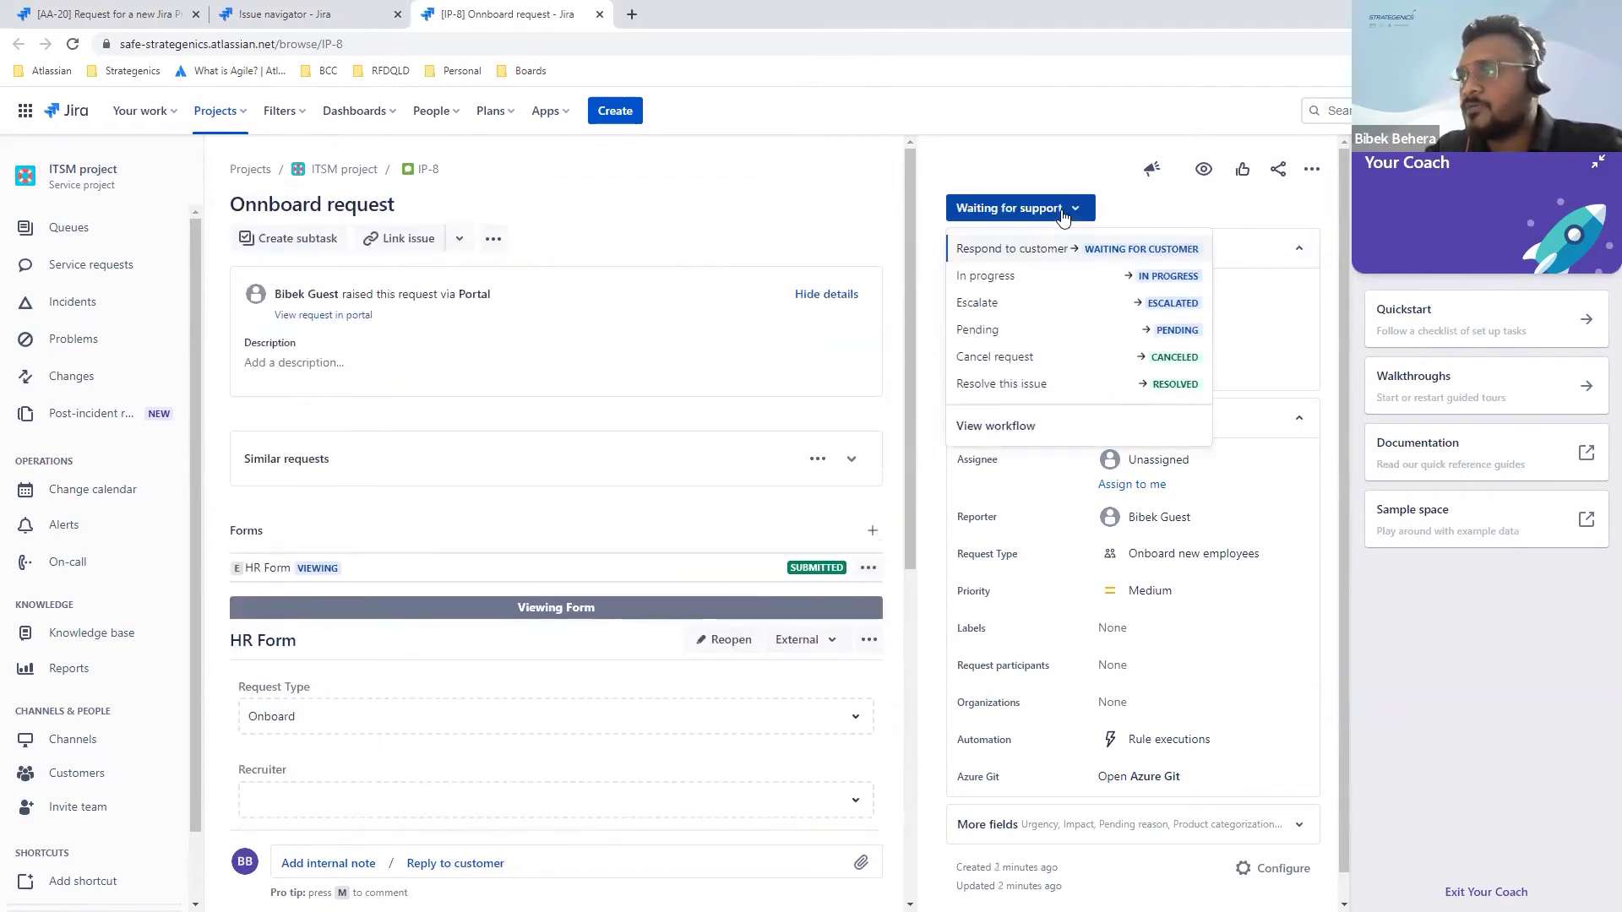
Step: Transition IP-8 to In Progress with the customer reply 'In progress'
left_click(985, 276)
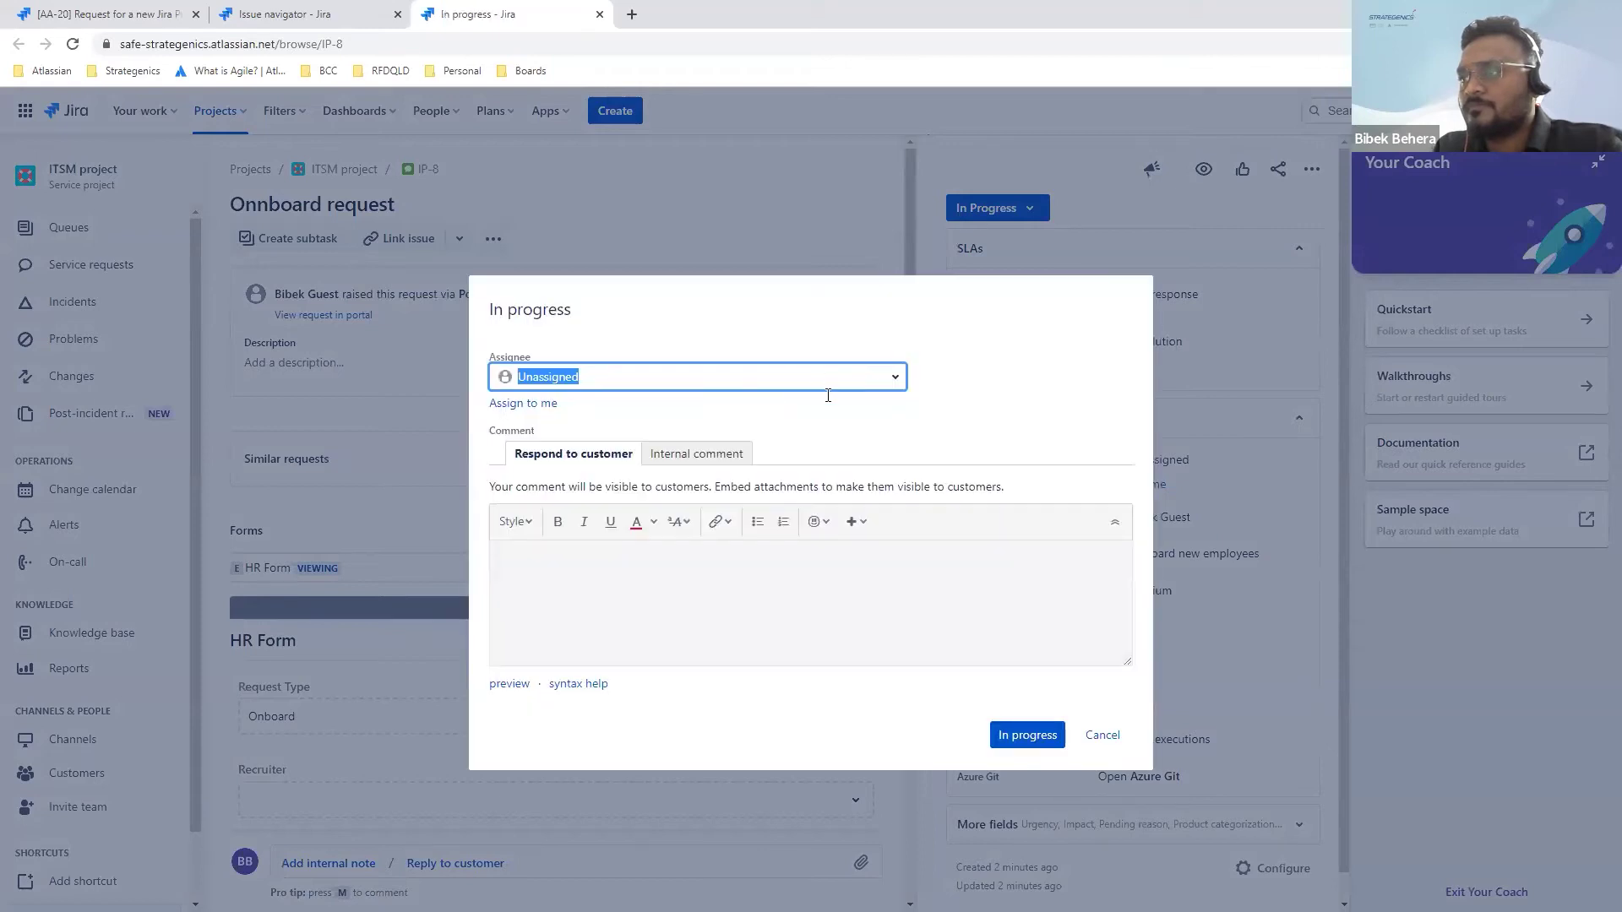
left_click(806, 581)
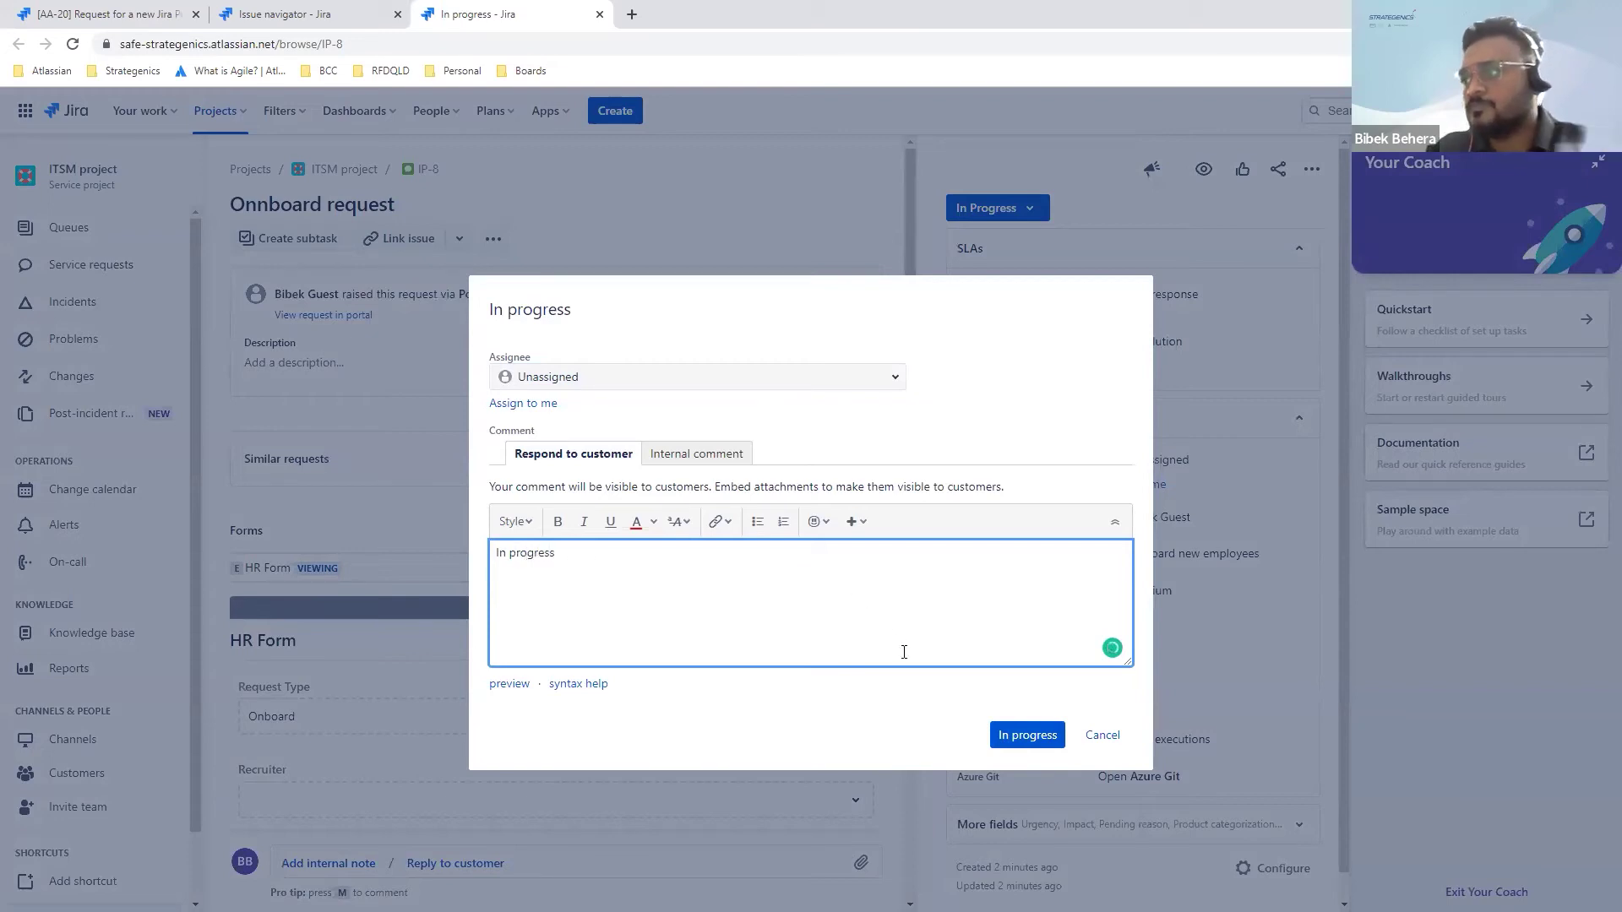
left_click(1033, 749)
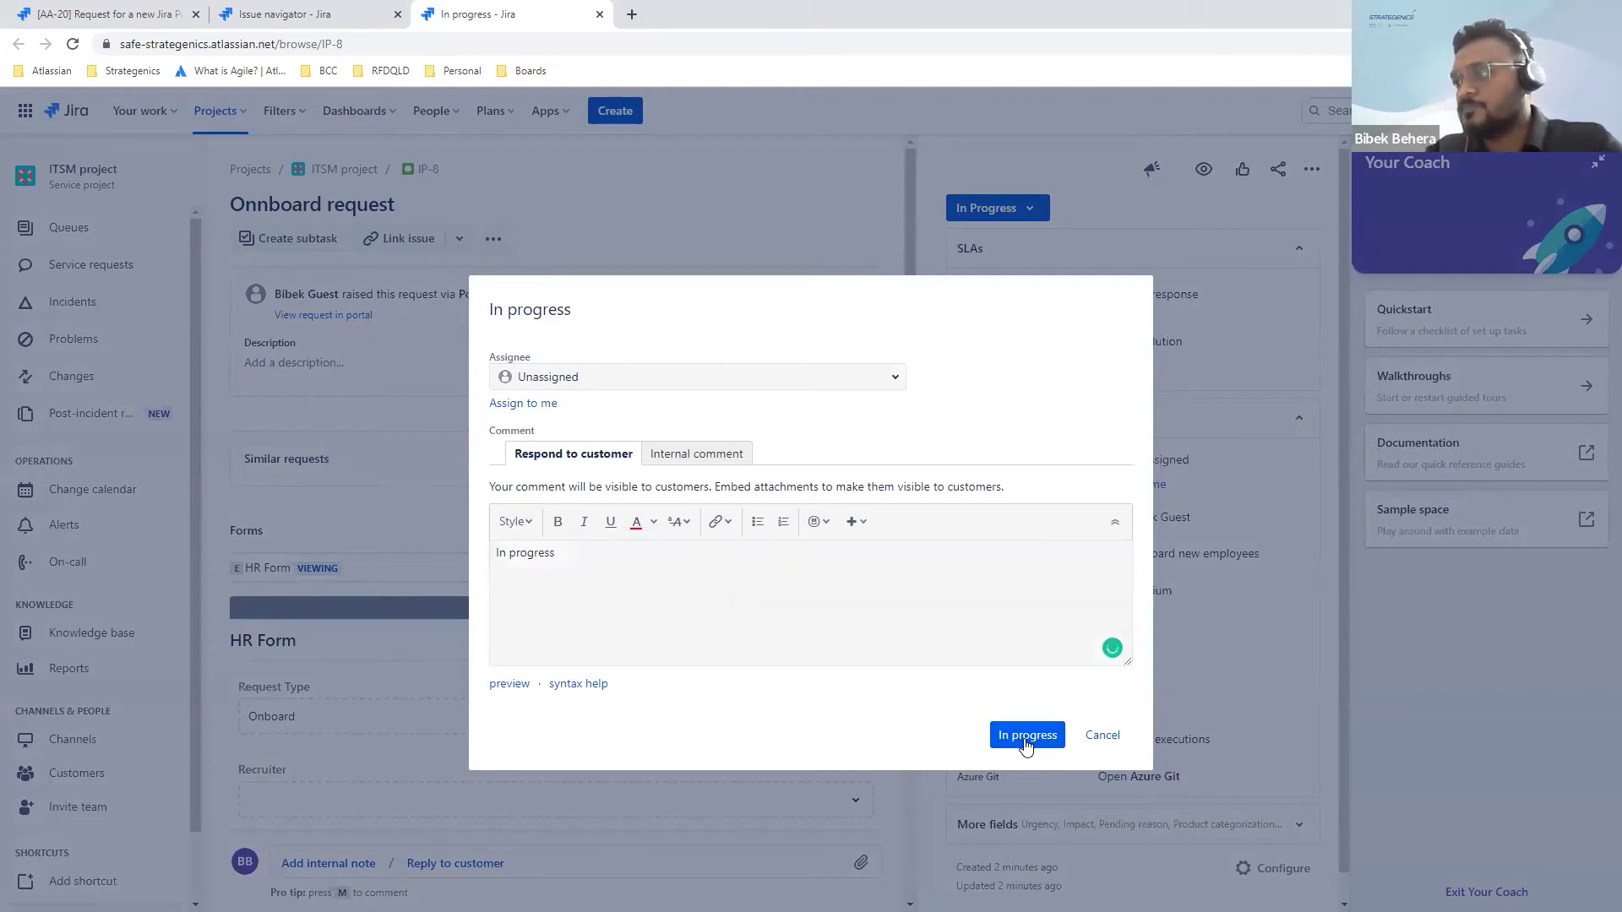
left_click(1027, 745)
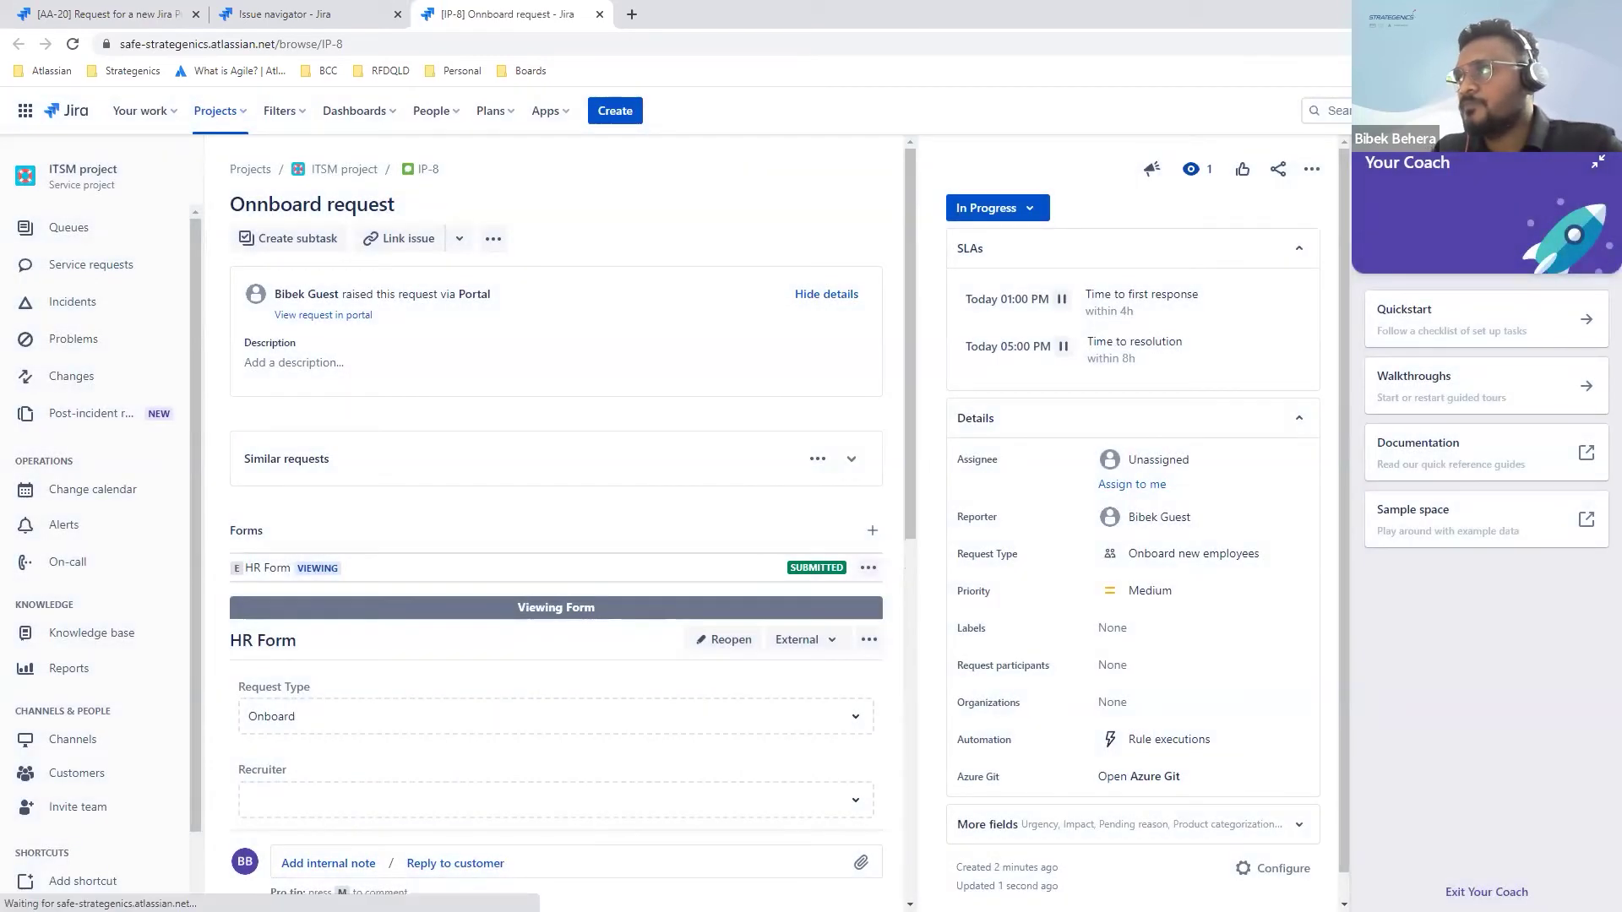
left_click(1562, 14)
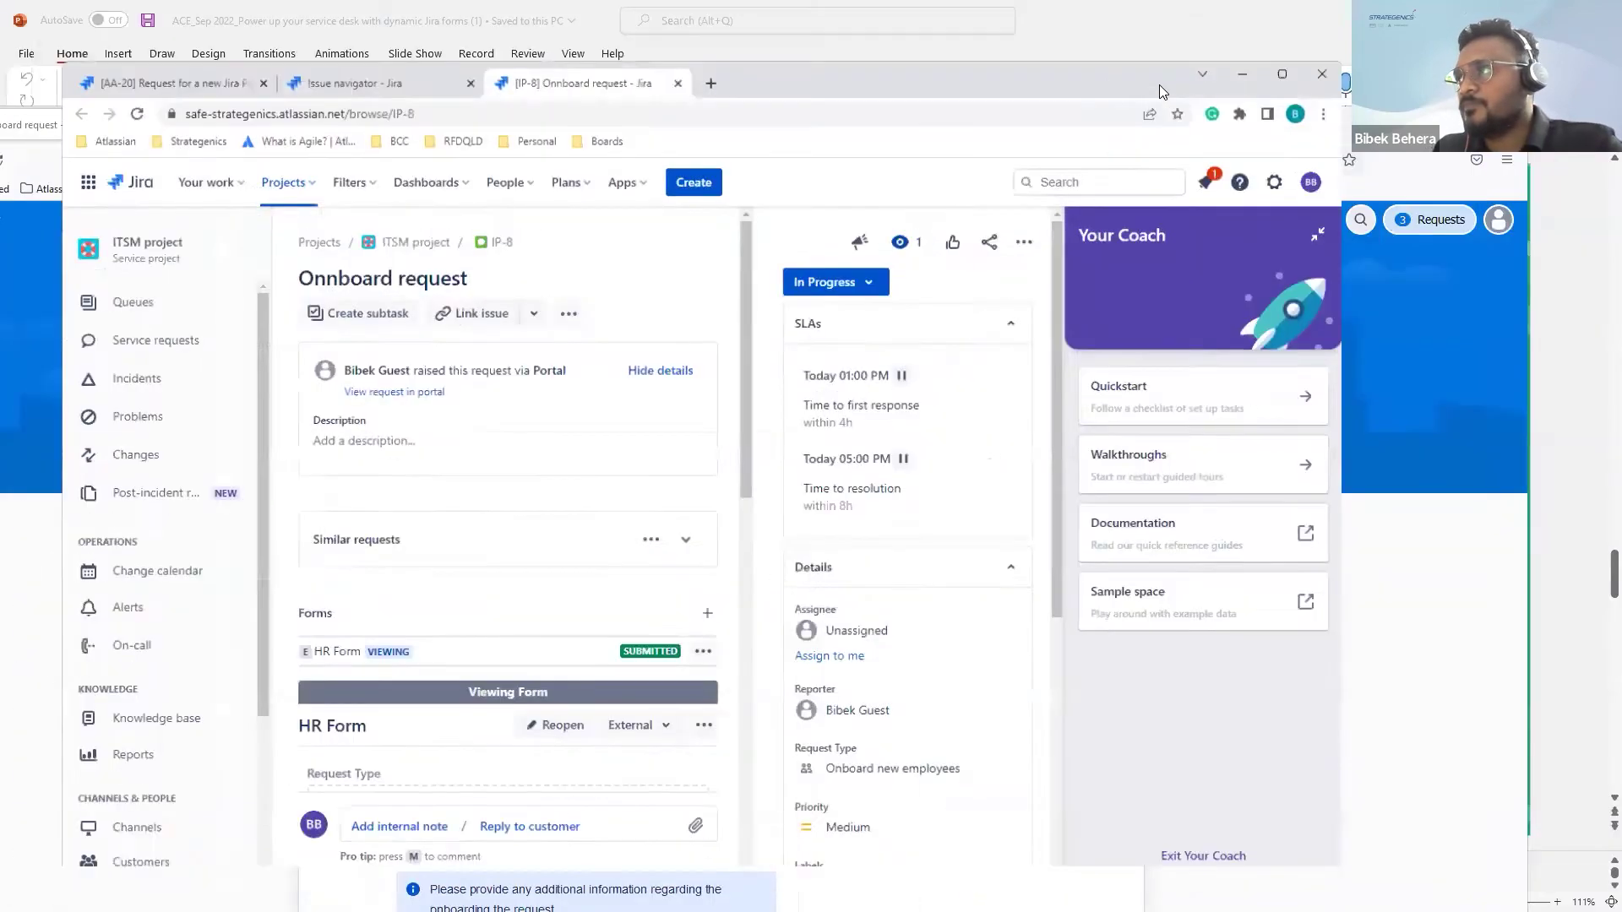
Step: Reload the customer portal and confirm the request now shows IN PROGRESS
left_click_drag(1103, 84, 1098, 603)
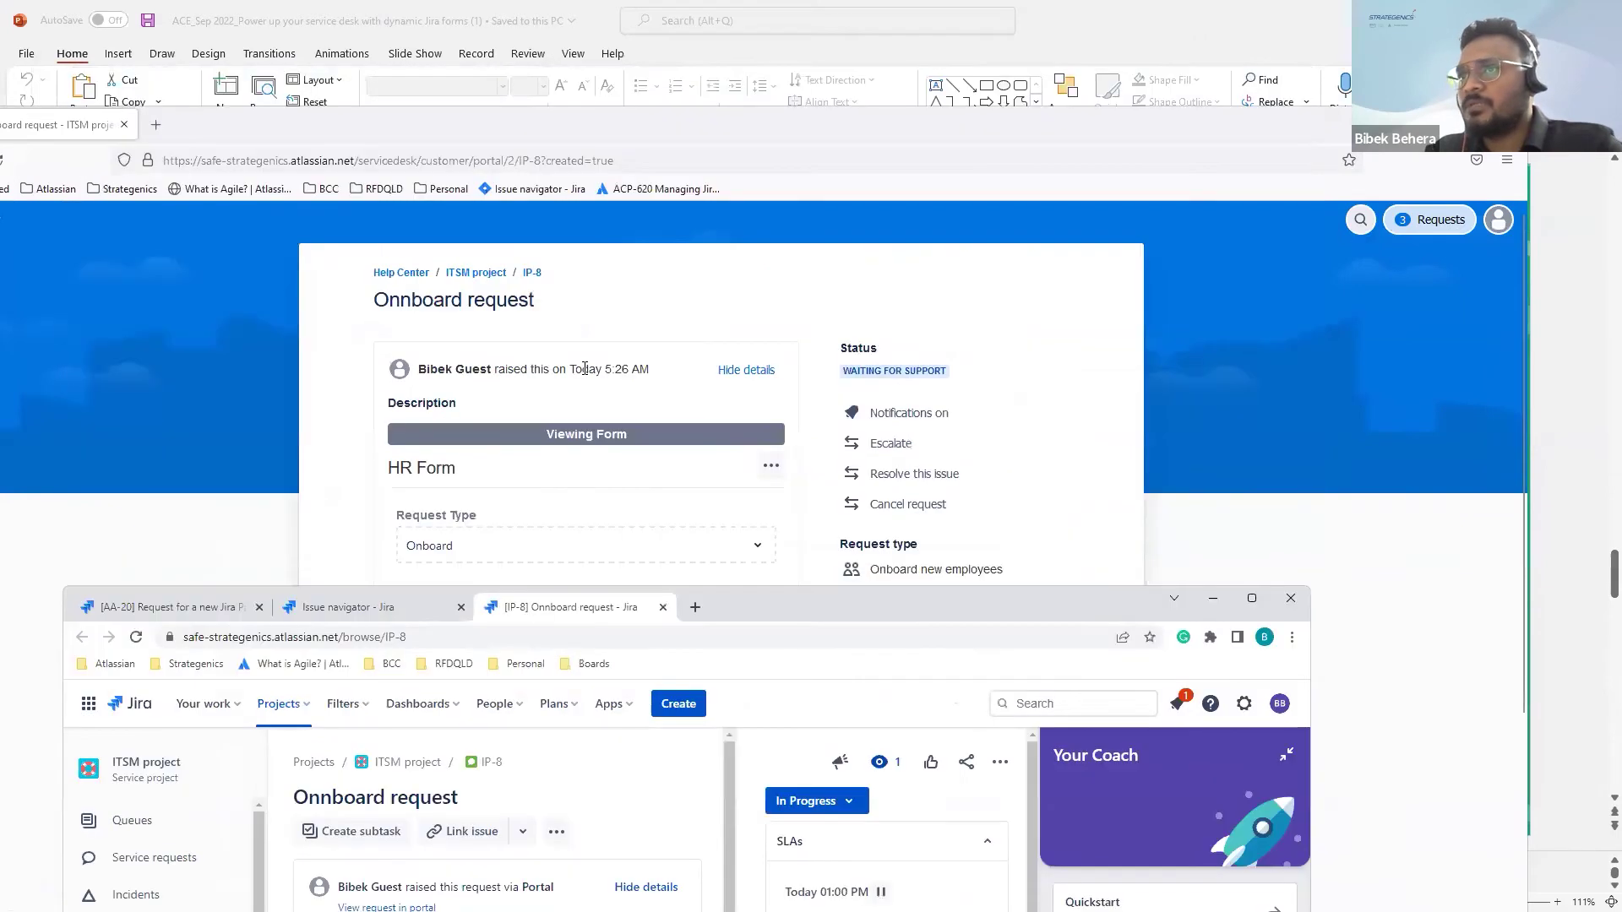
left_click(355, 139)
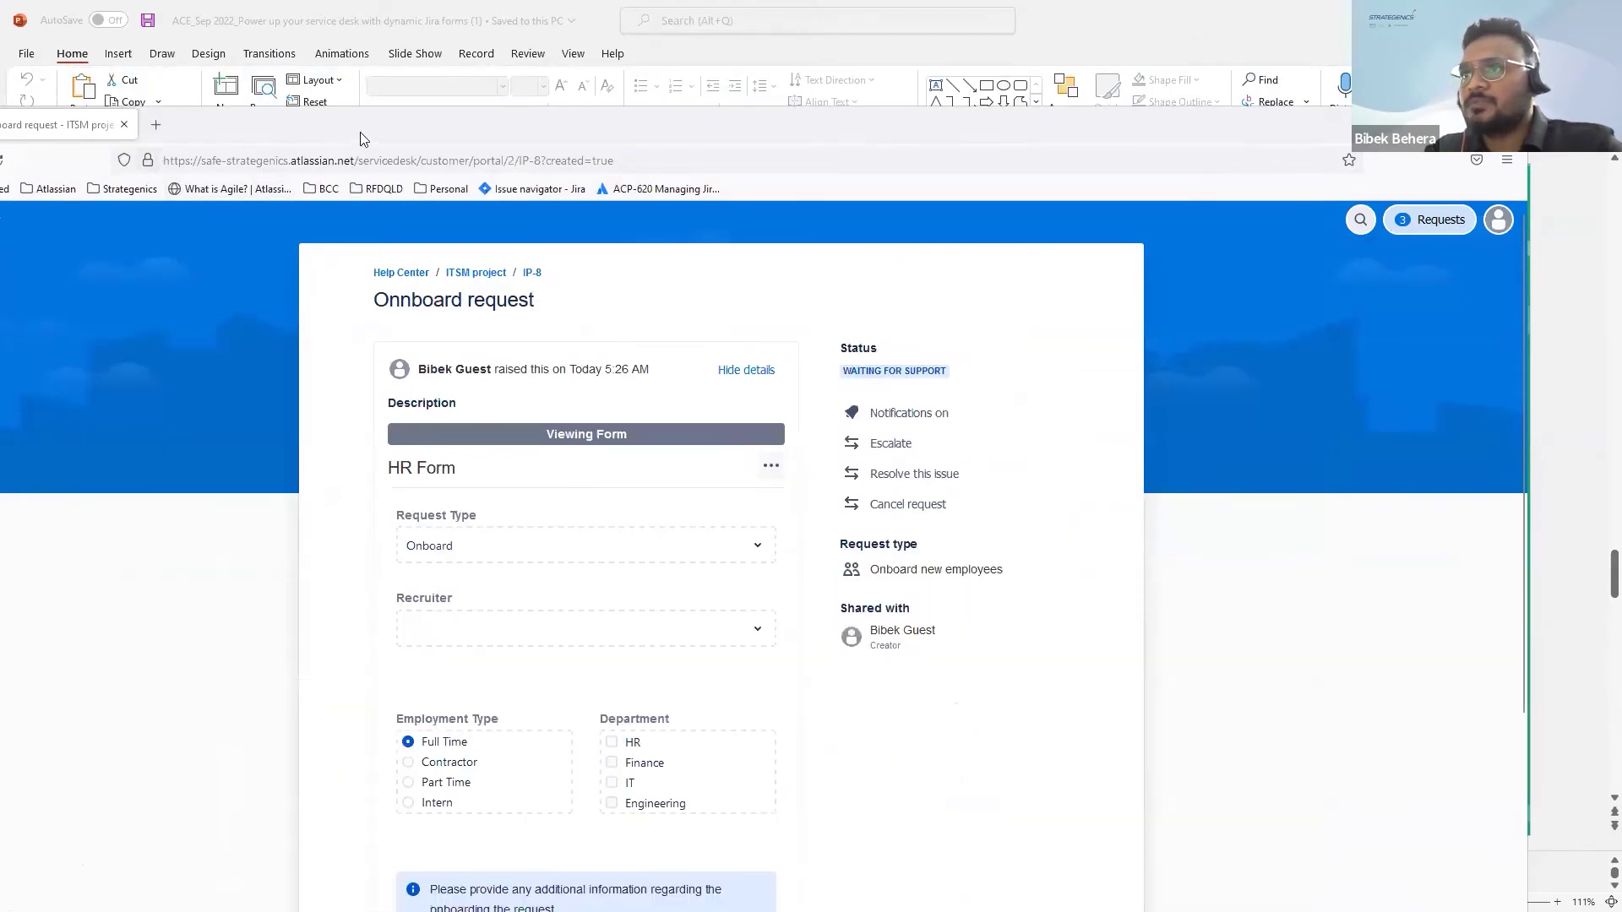
double_click(374, 123)
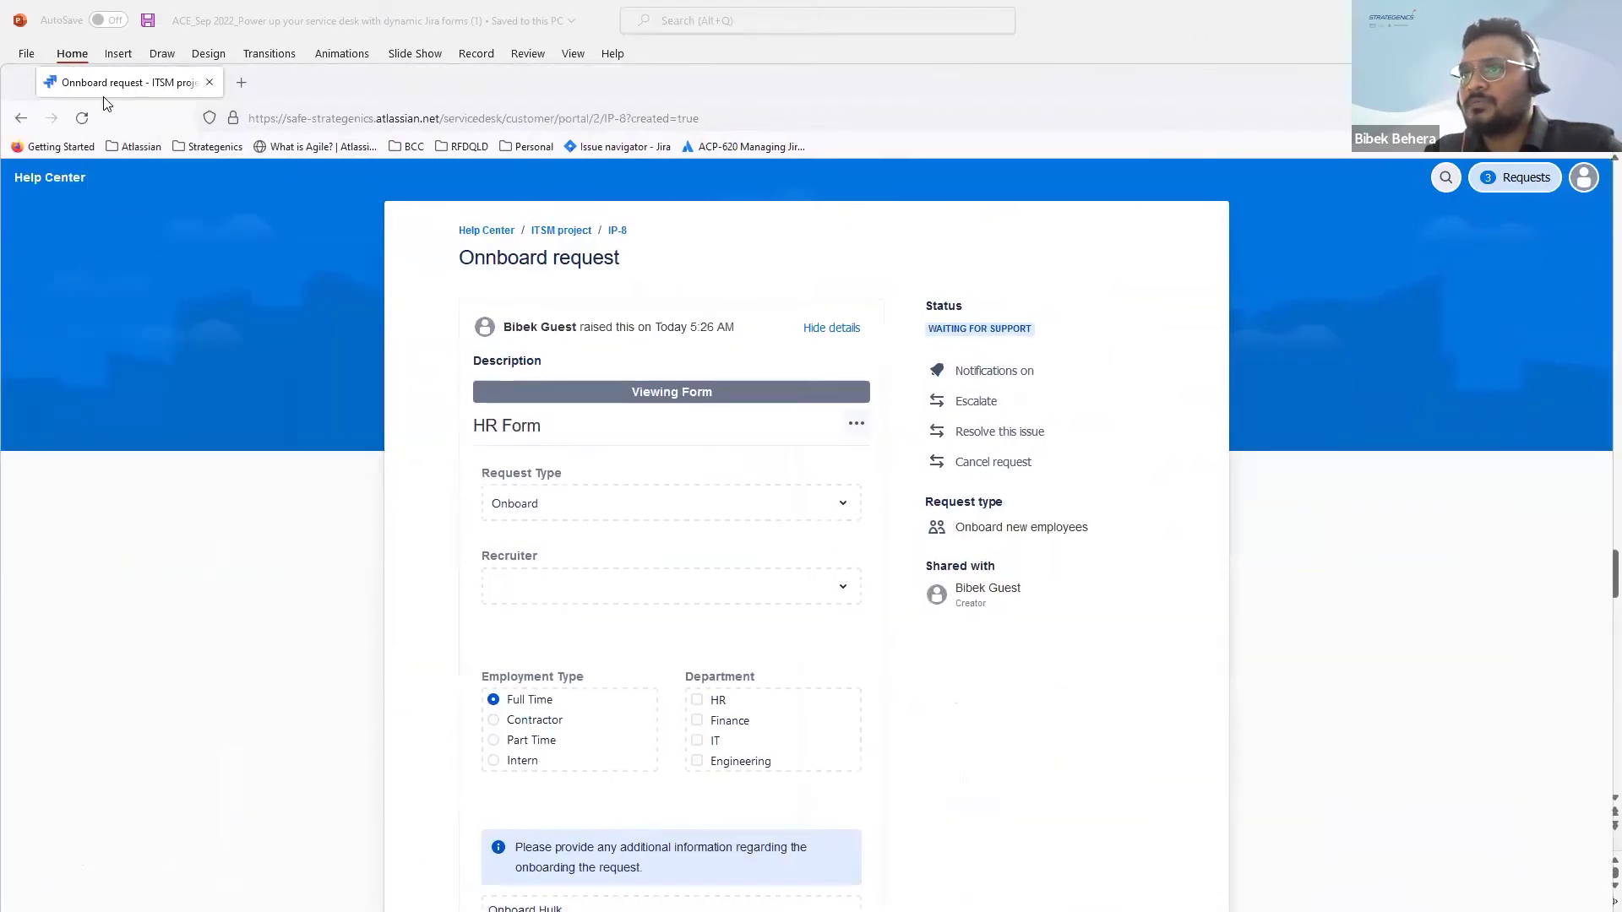
left_click(83, 121)
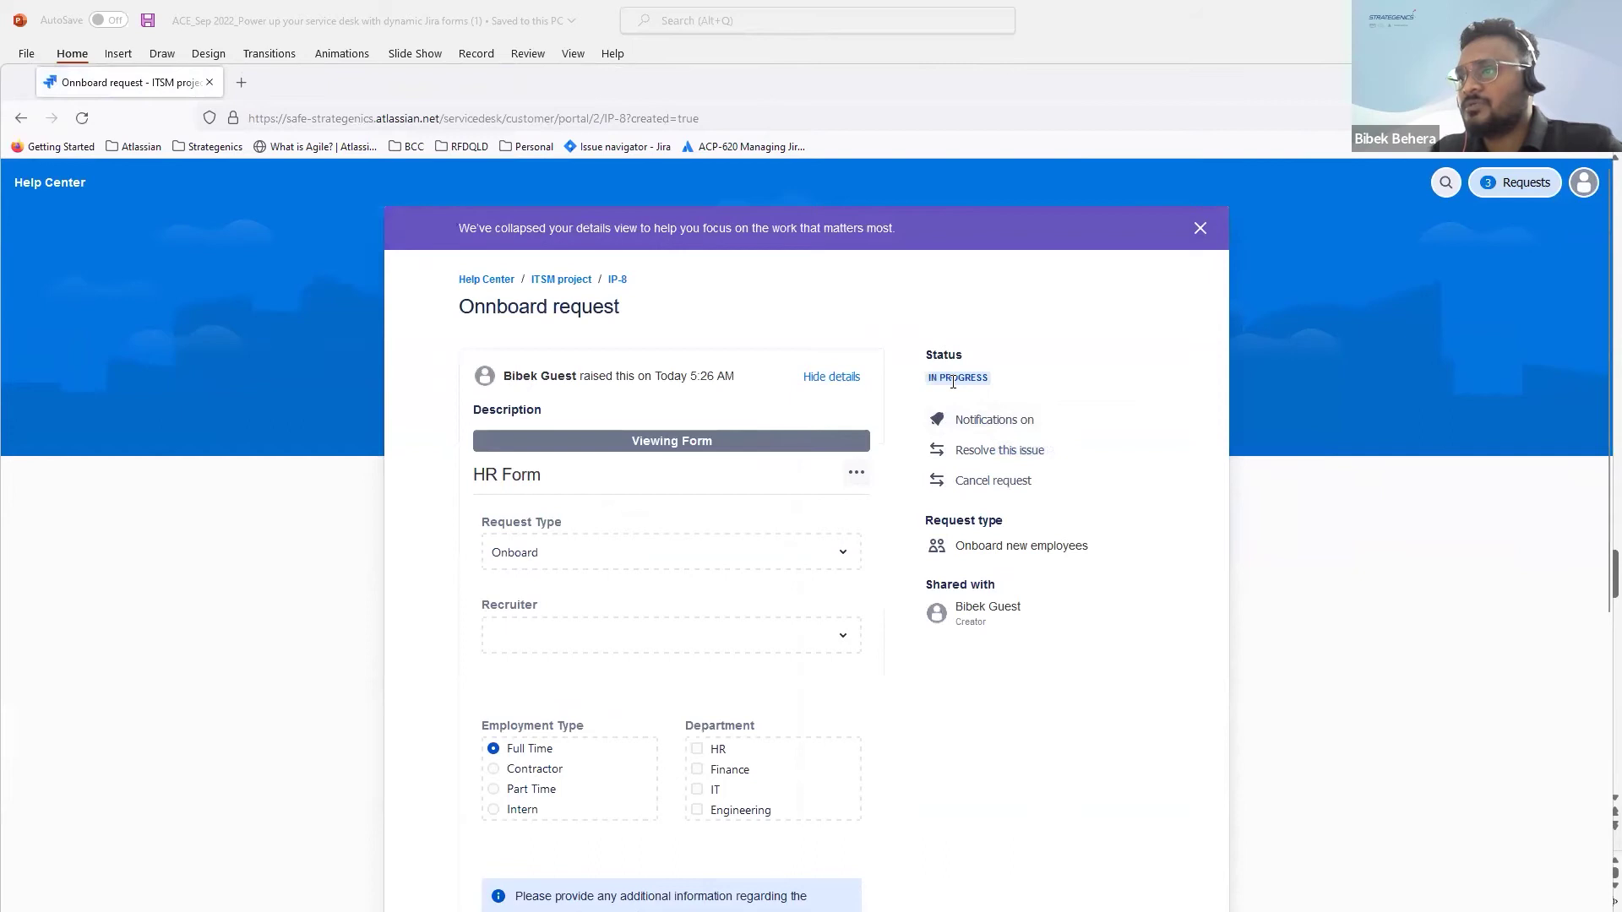
scroll(664, 642, "down", 5)
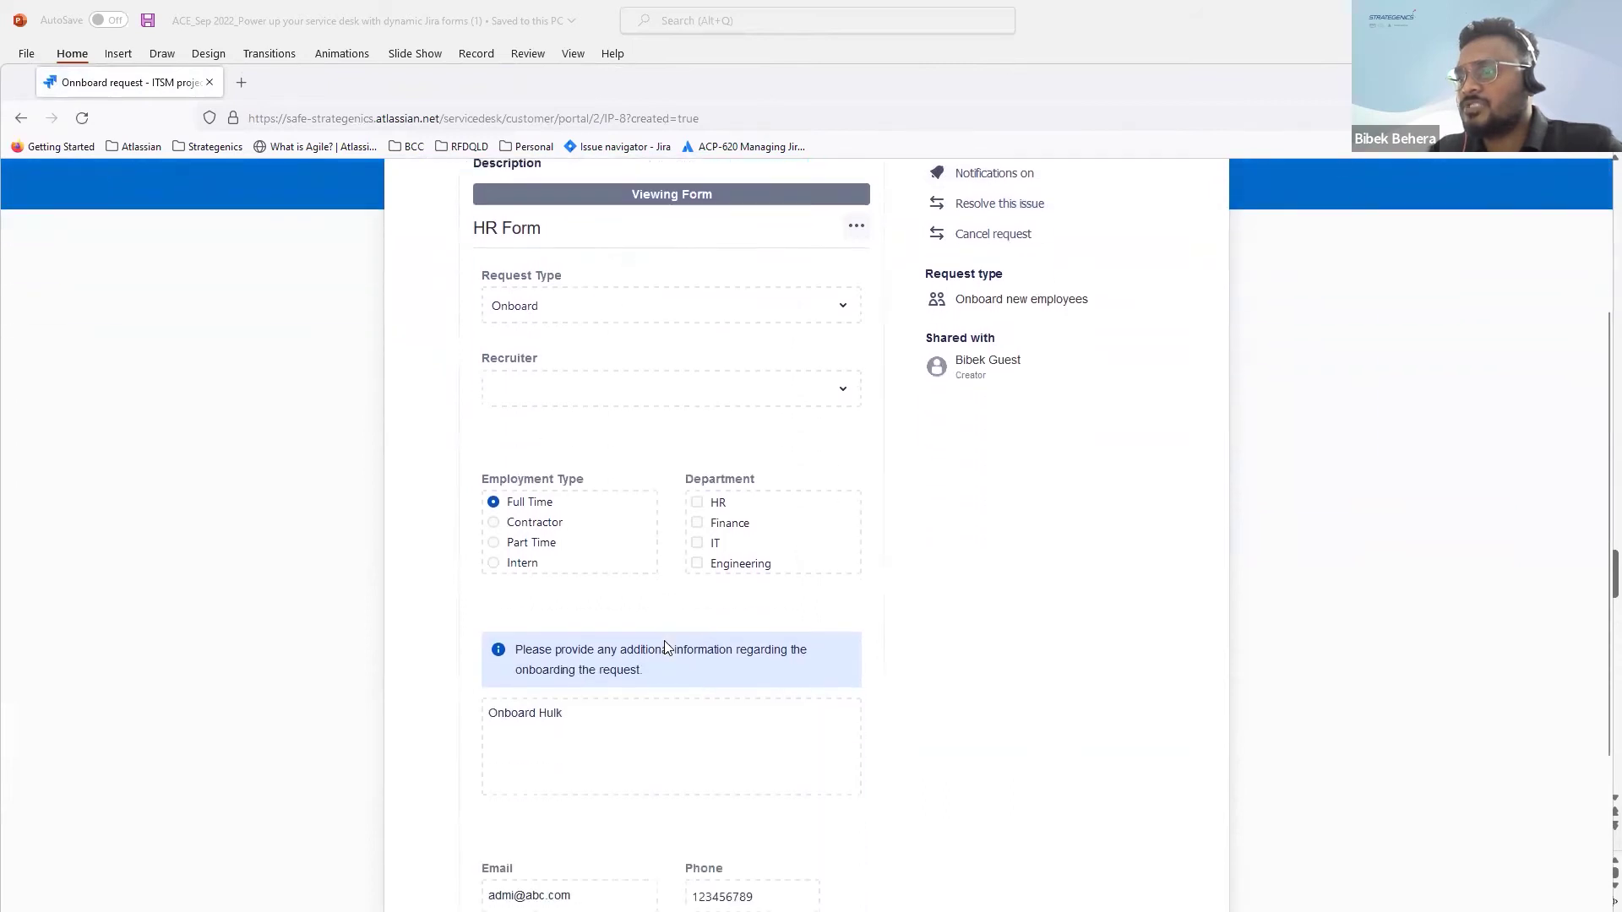
scroll(681, 445, "up", 4)
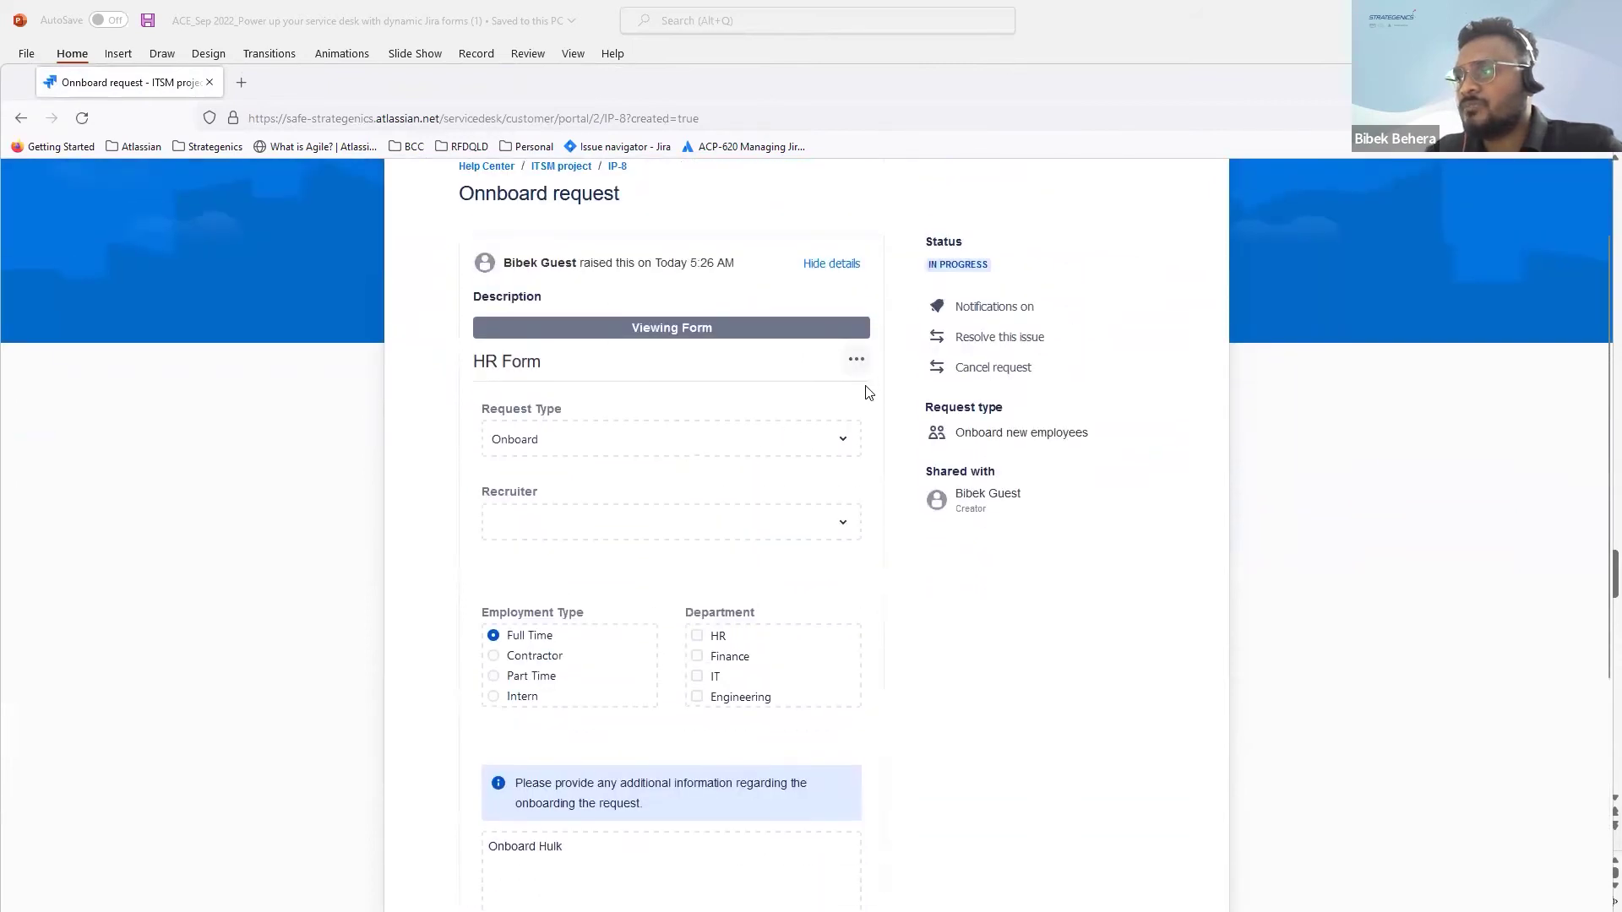
scroll(712, 485, "down", 1)
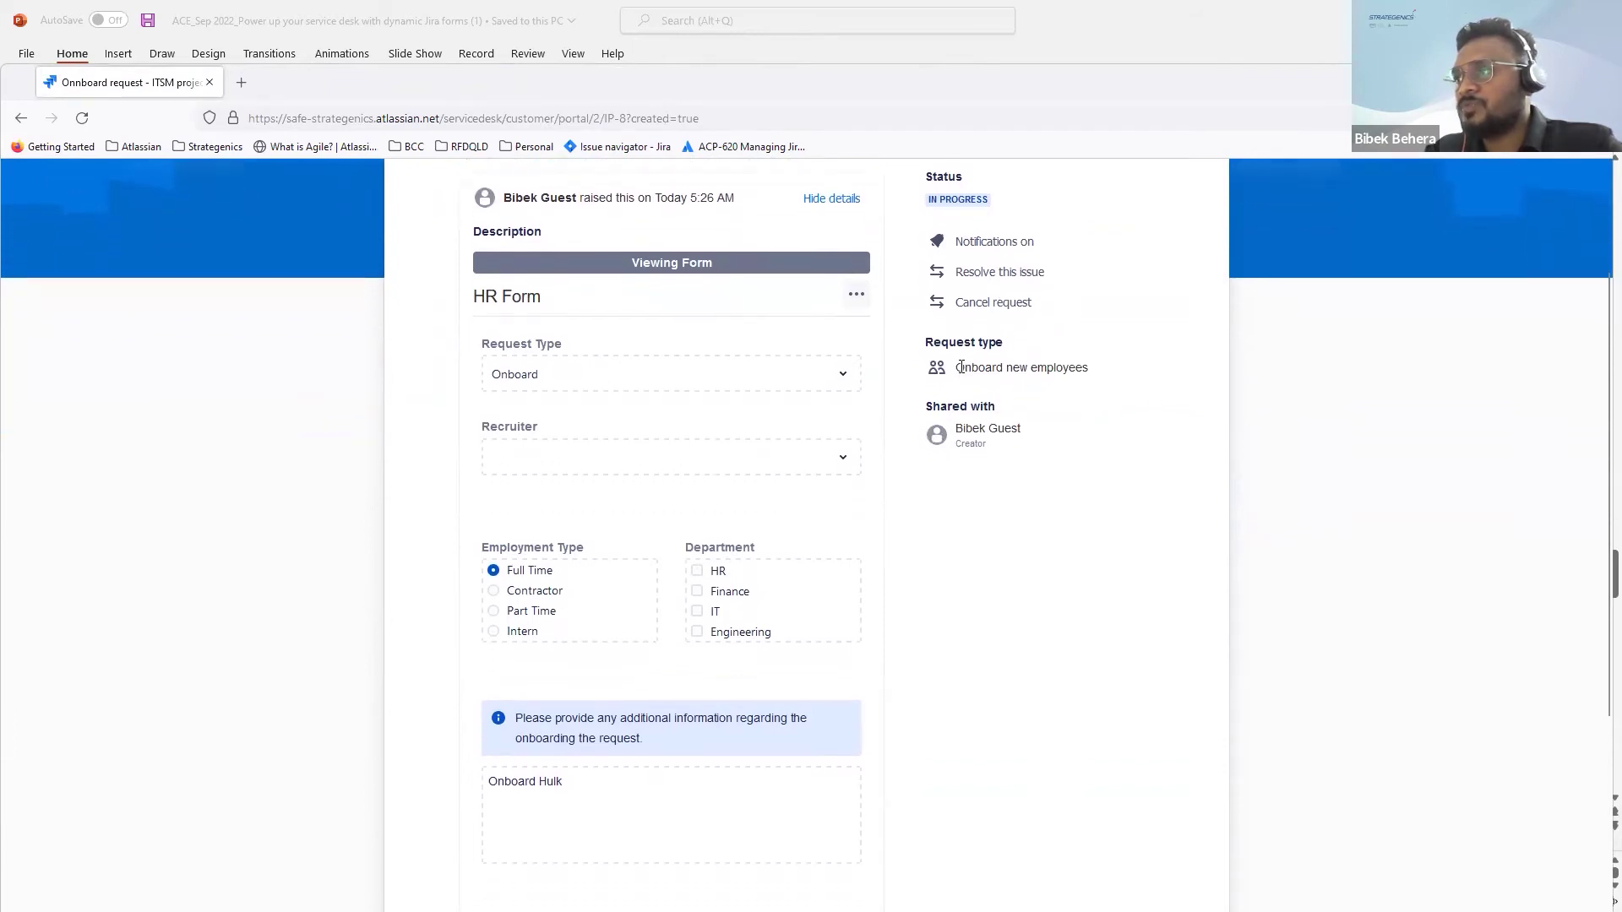
left_click_drag(961, 366, 1082, 369)
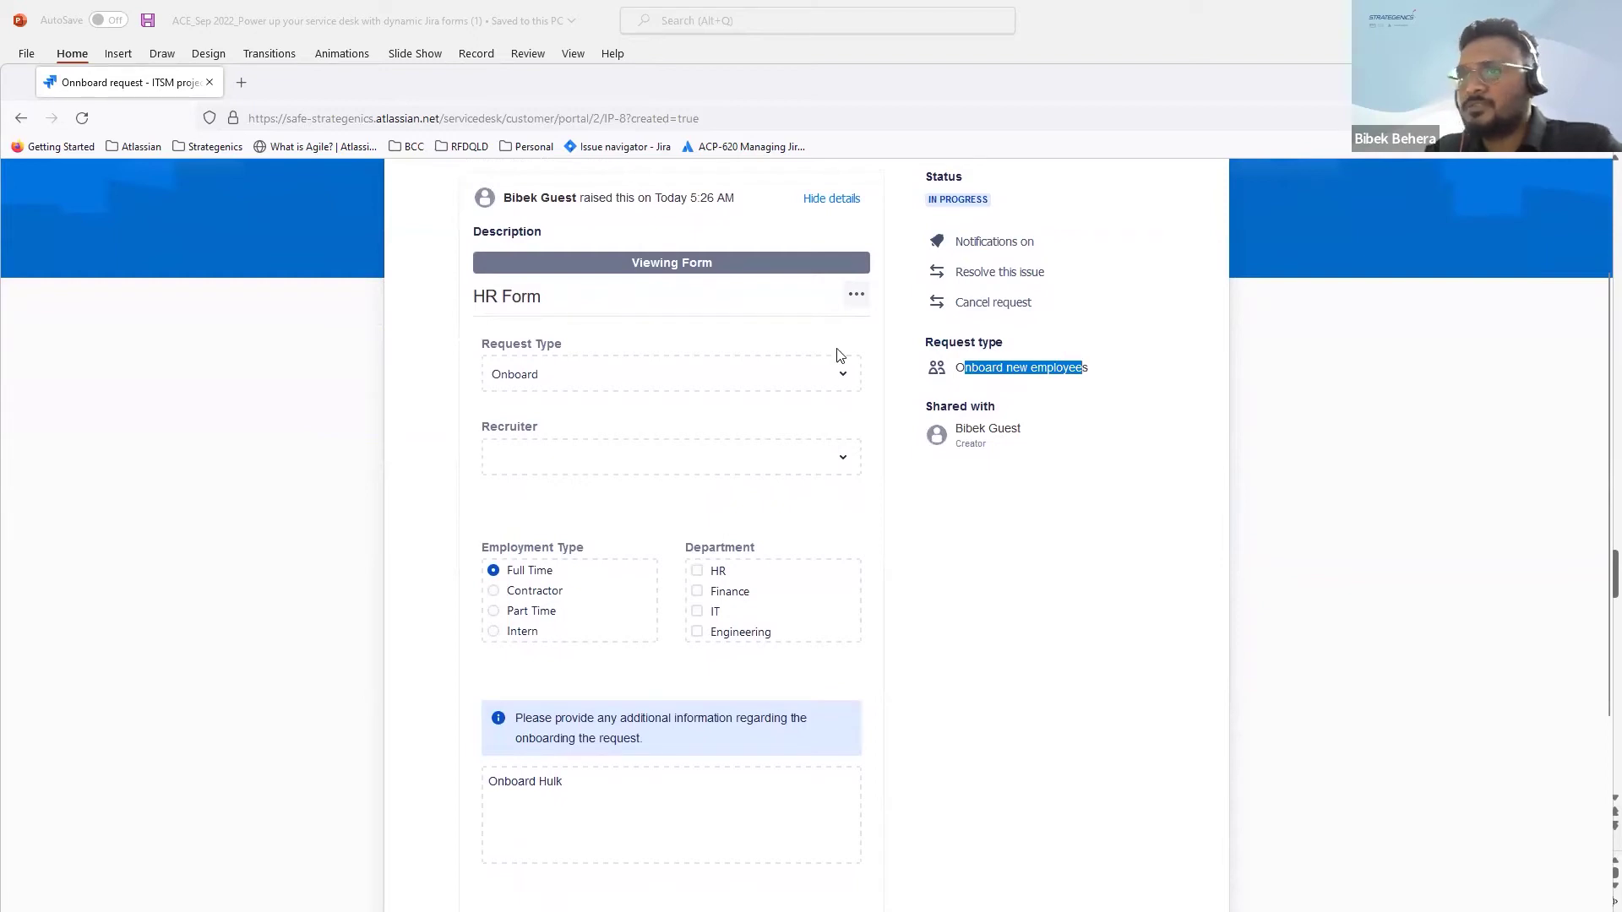
Step: Go back to the ITSM project portal home via its breadcrumb
key("alt+Tab")
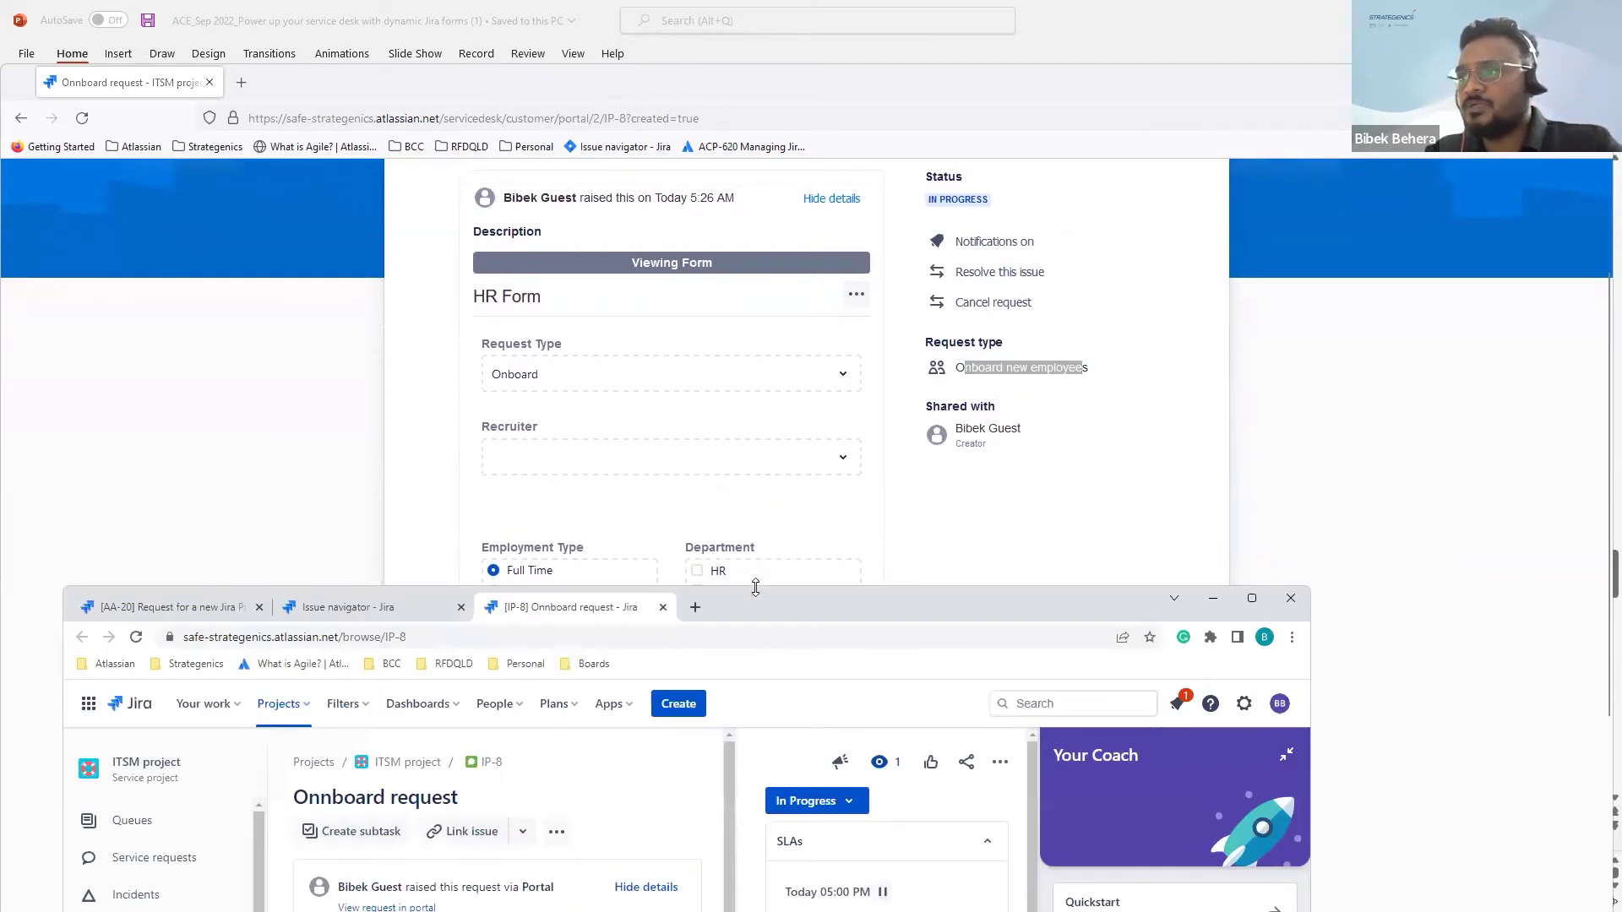
left_click_drag(781, 599, 848, 211)
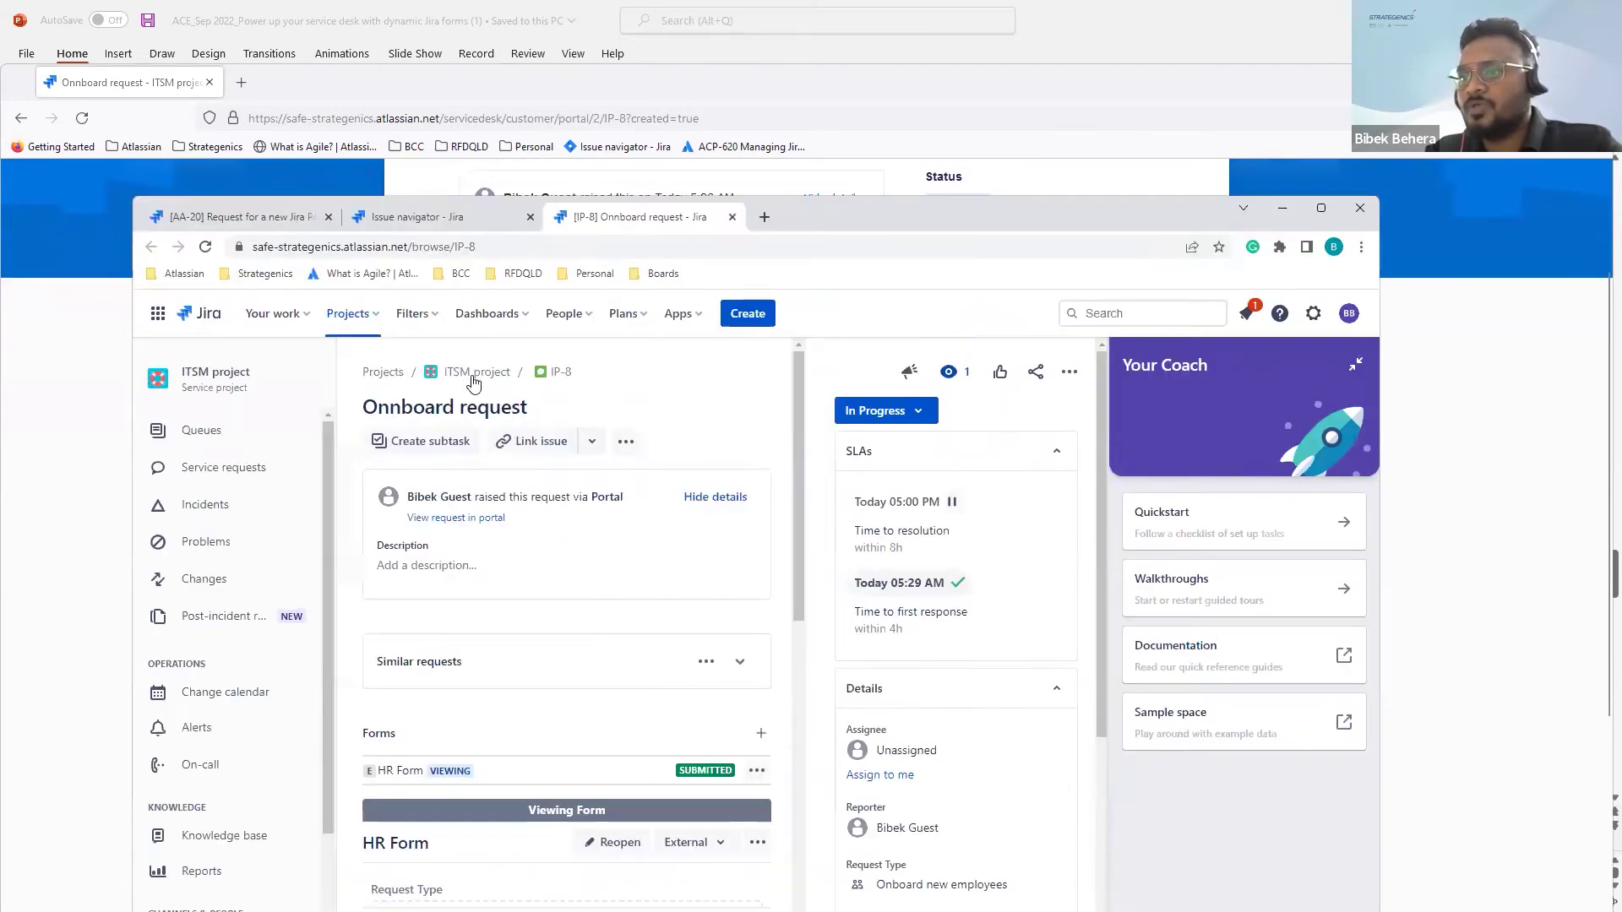
left_click(887, 172)
scroll(642, 338, "up", 2)
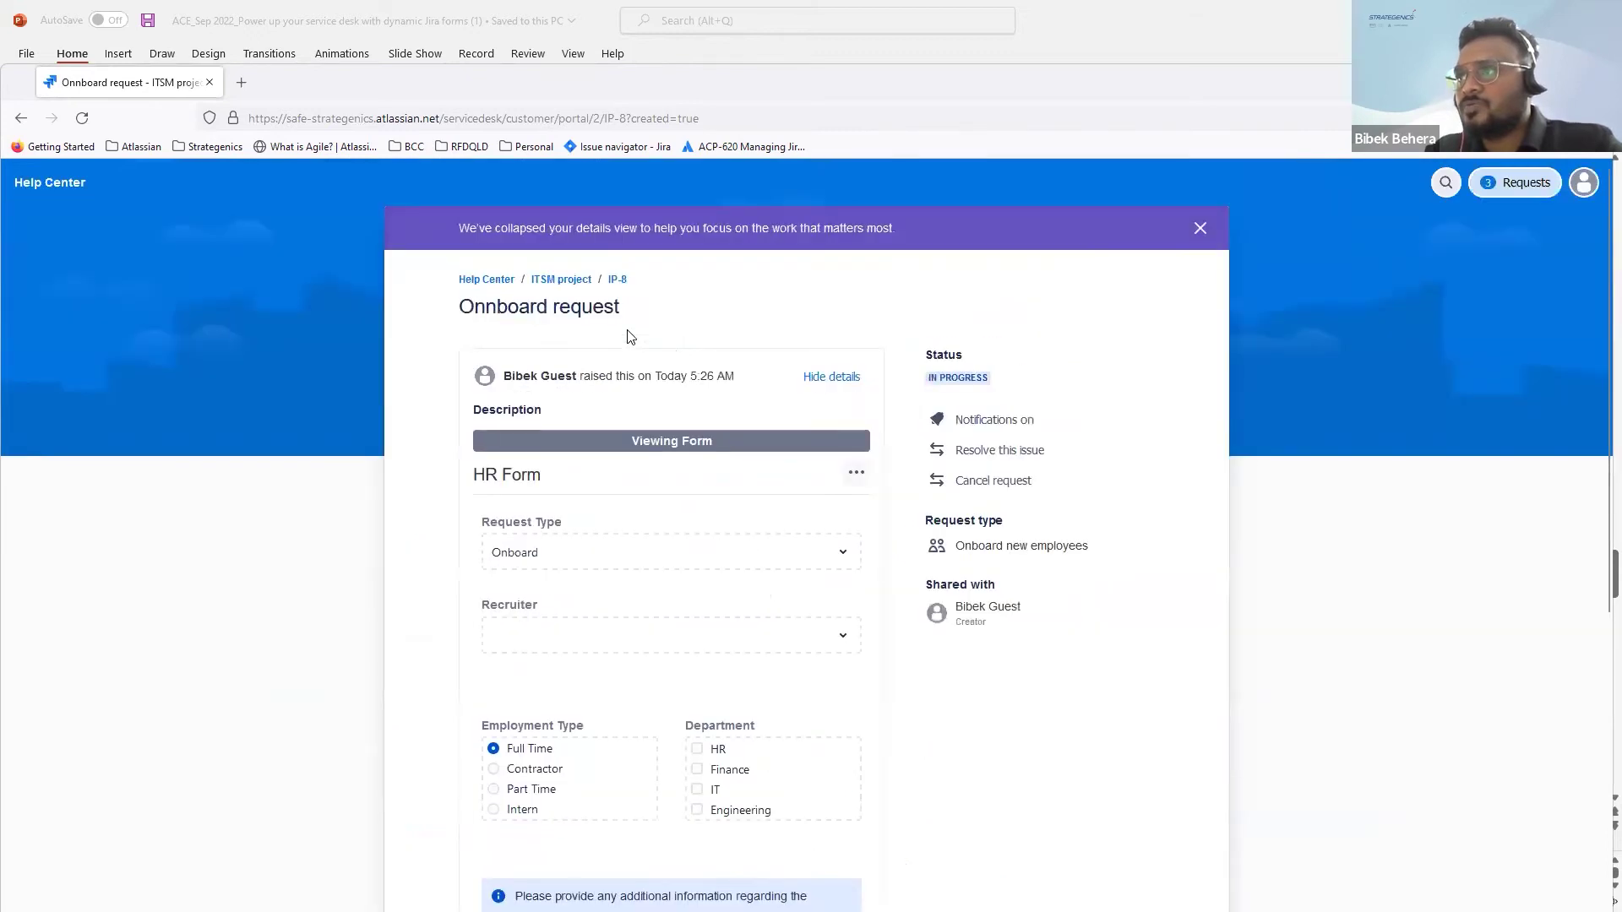
left_click(562, 281)
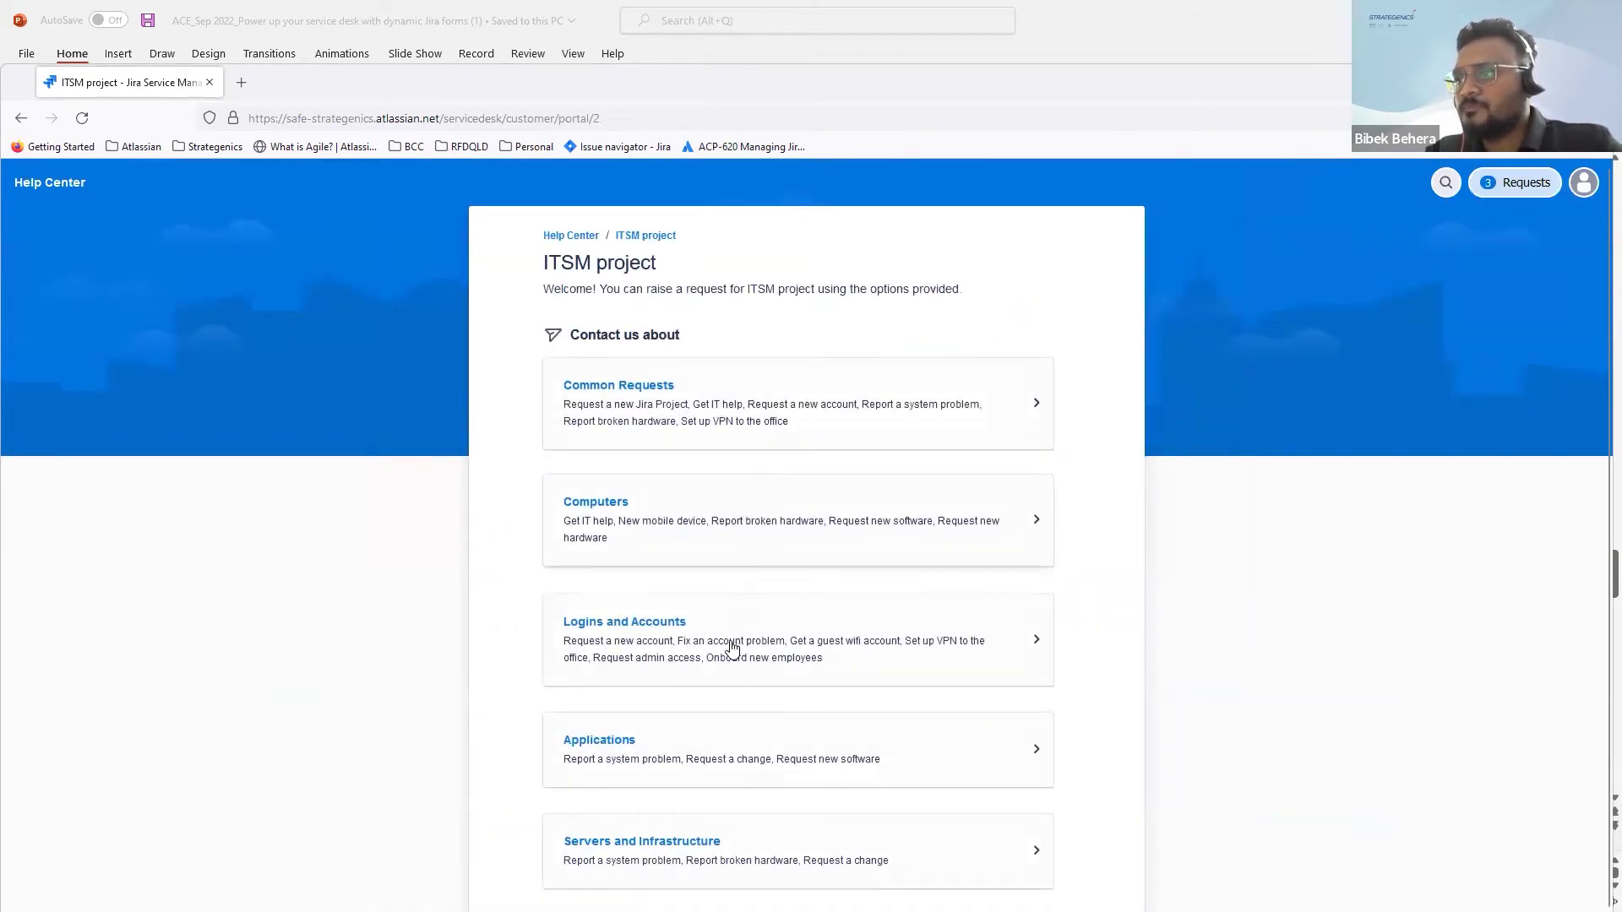
Step: Open the Request new hardware form from the portal's Computers category
scroll(732, 649, "down", 1)
left_click(758, 515)
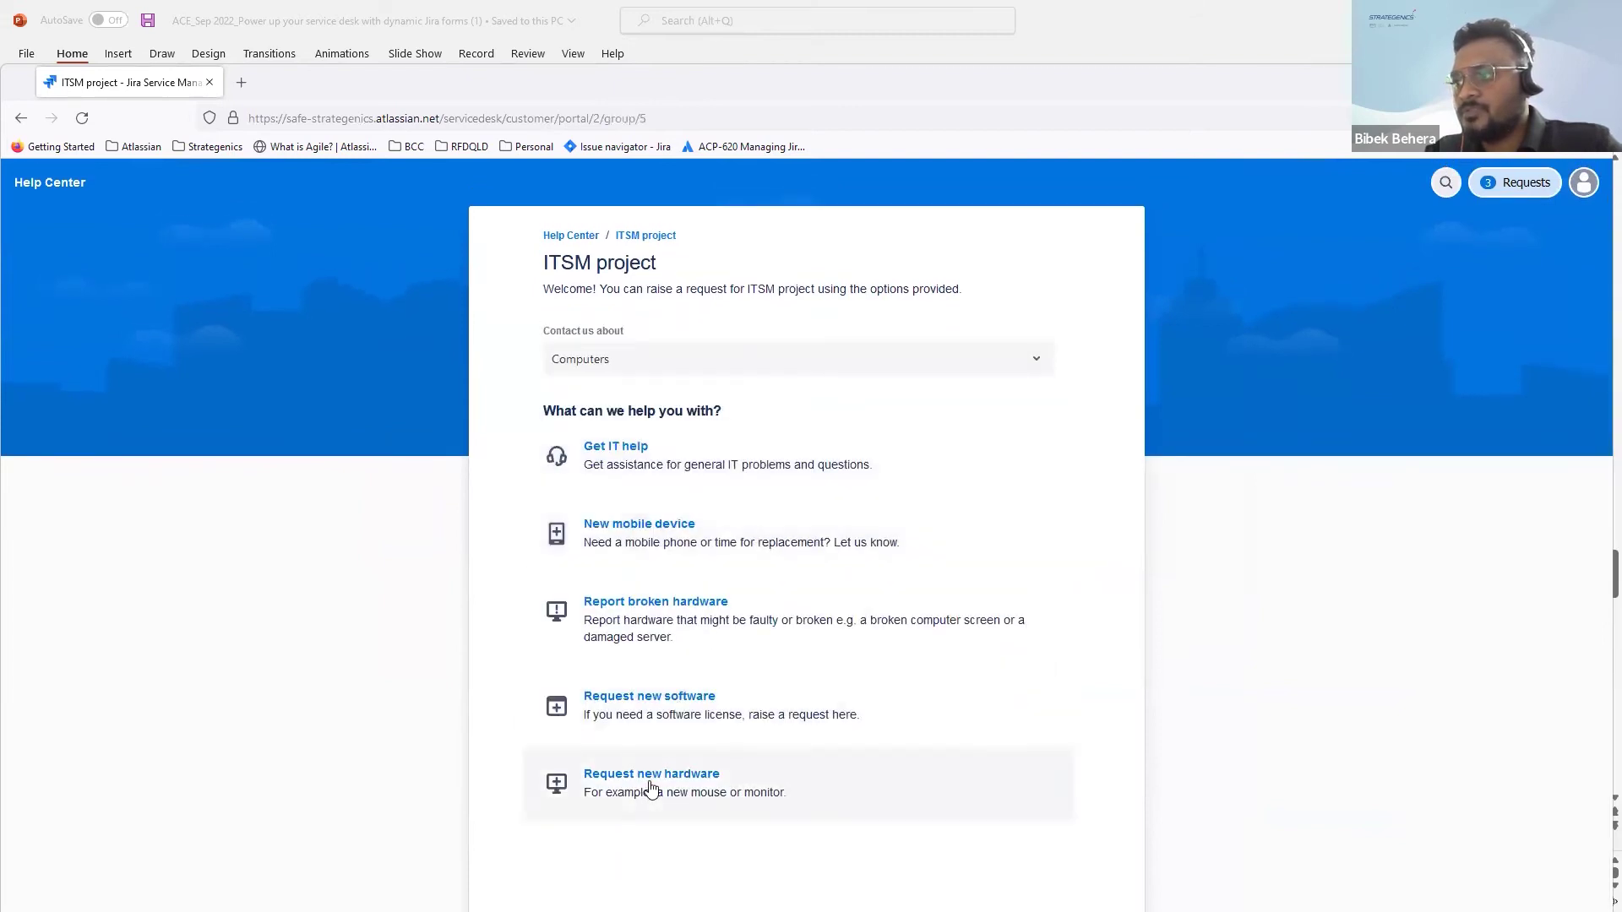
left_click(652, 784)
left_click(760, 467)
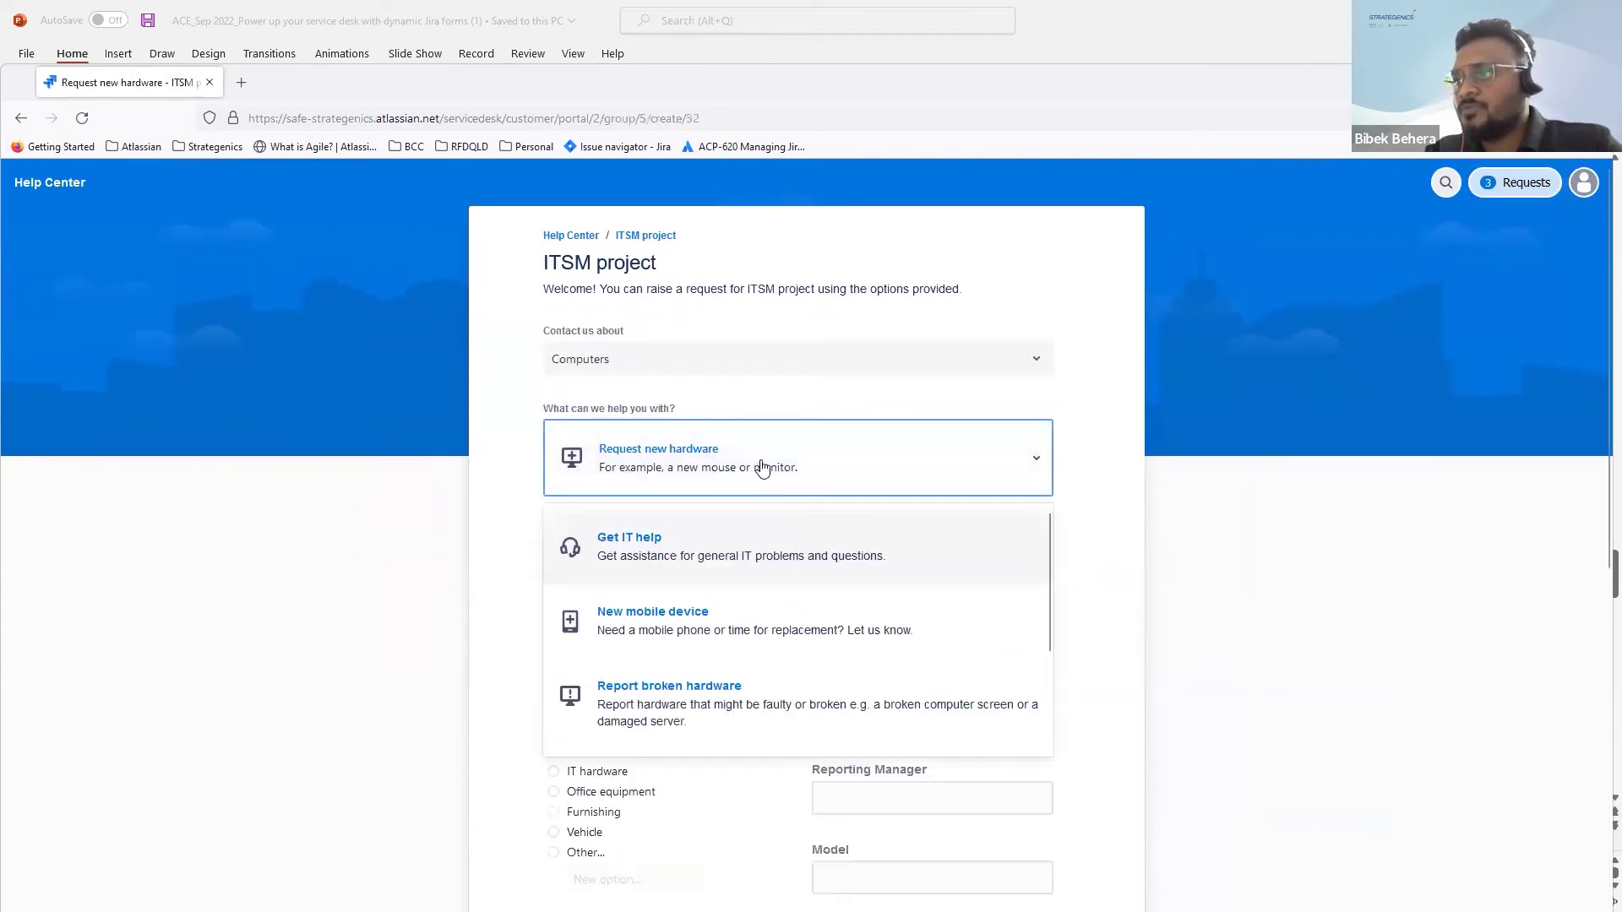
left_click(1140, 505)
Step: Look through the hardware form fields and set Asset type to Office equipment
scroll(1140, 504, "down", 3)
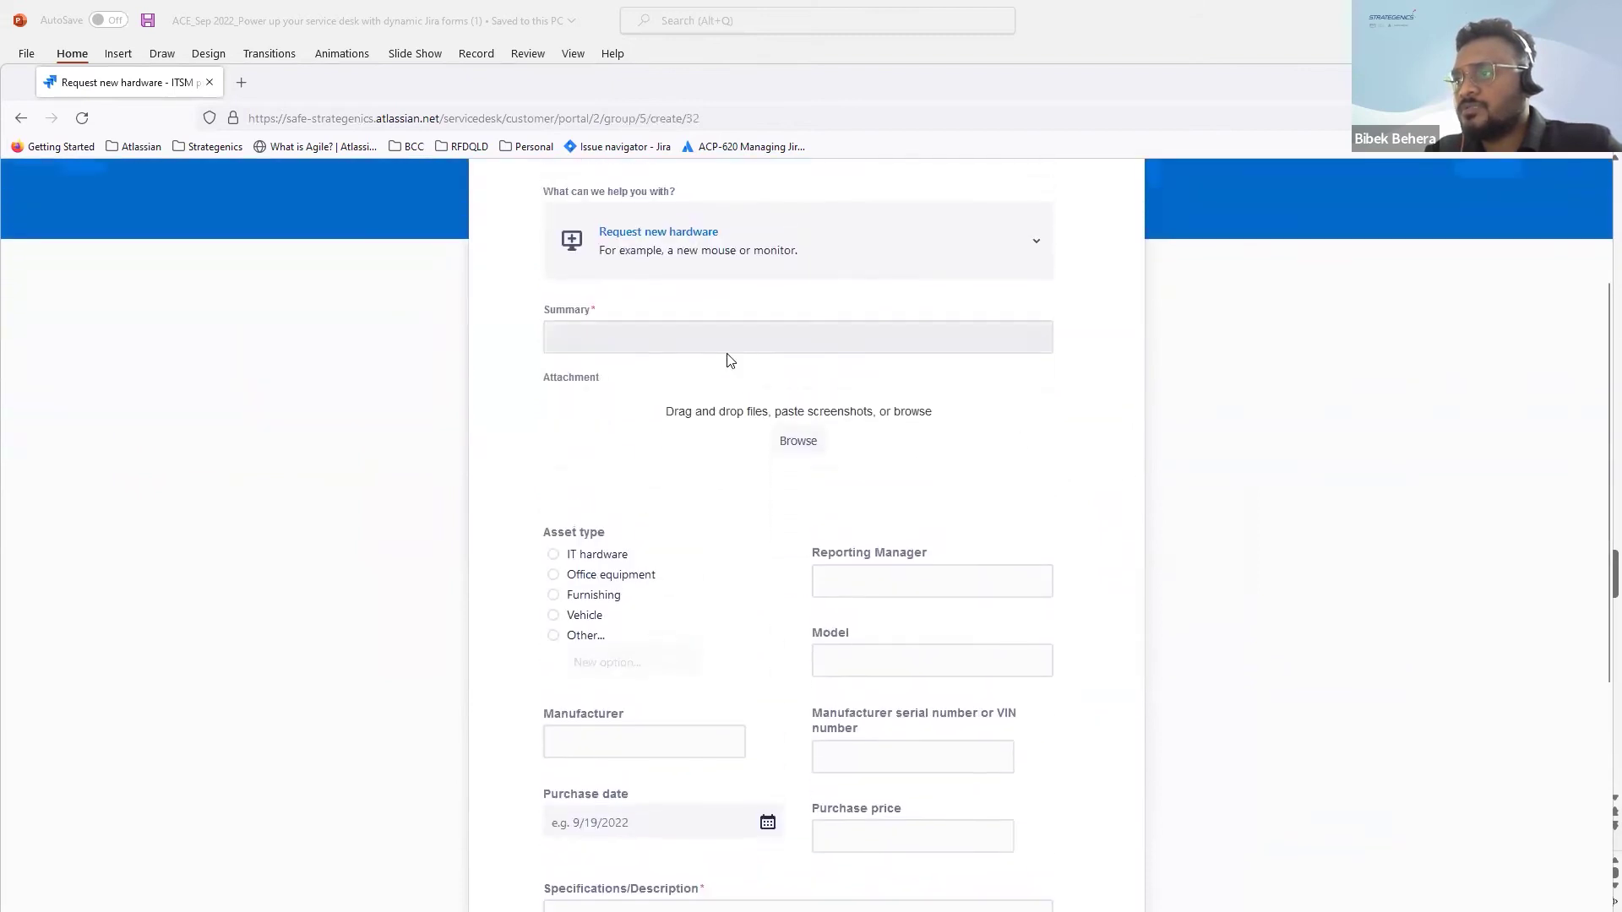
scroll(676, 371, "up", 1)
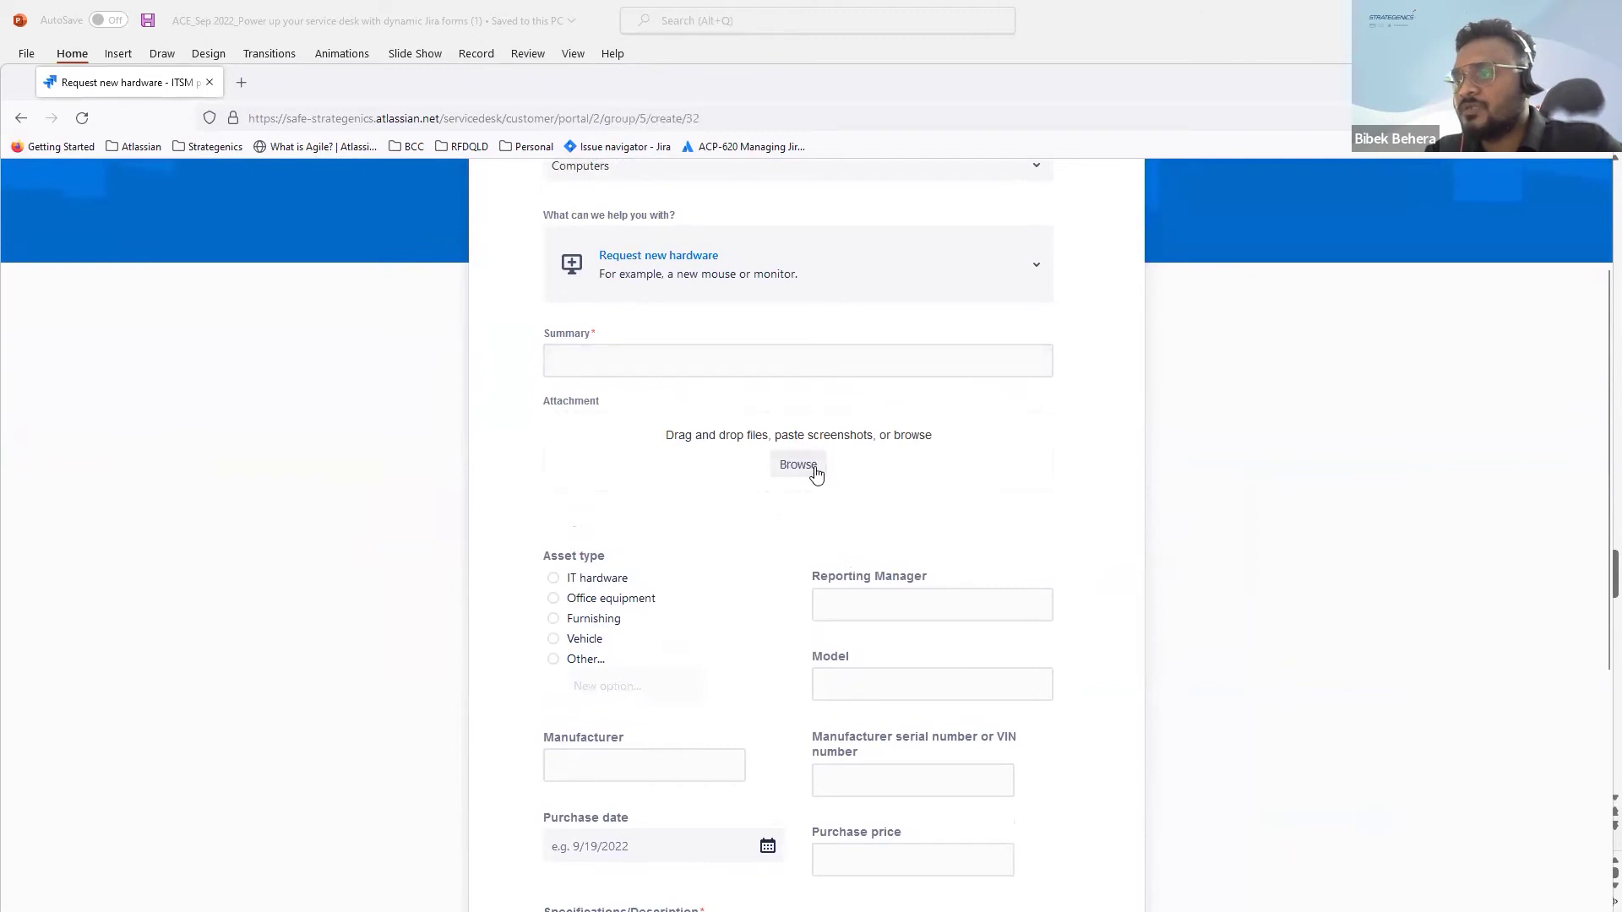
scroll(746, 474, "down", 1)
scroll(747, 475, "up", 1)
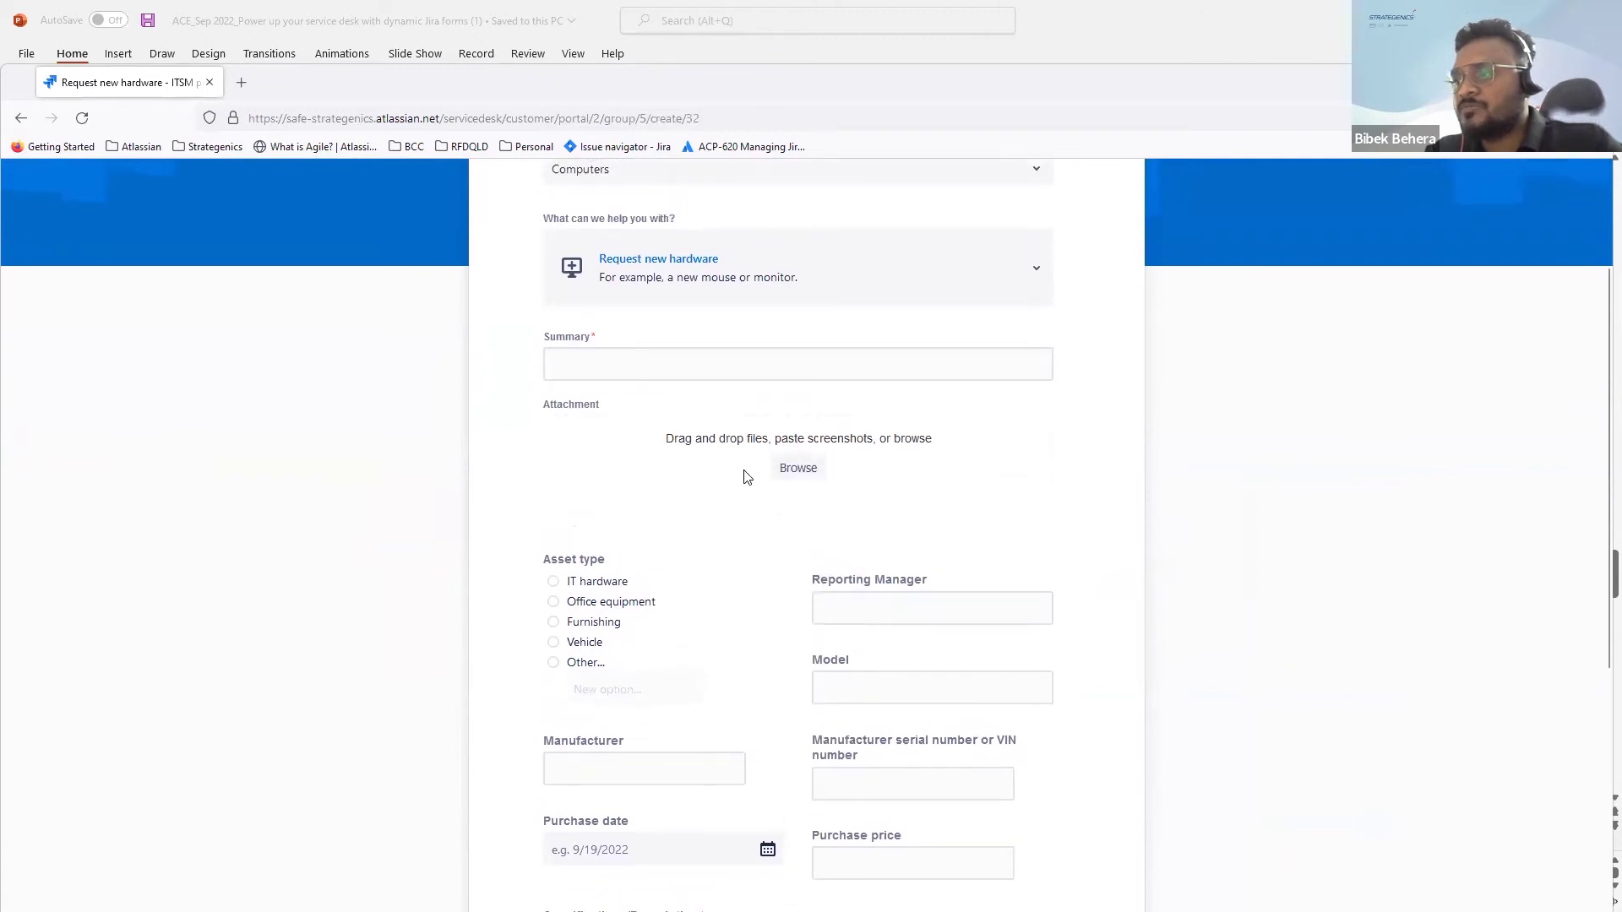
scroll(747, 475, "down", 4)
scroll(702, 703, "down", 3)
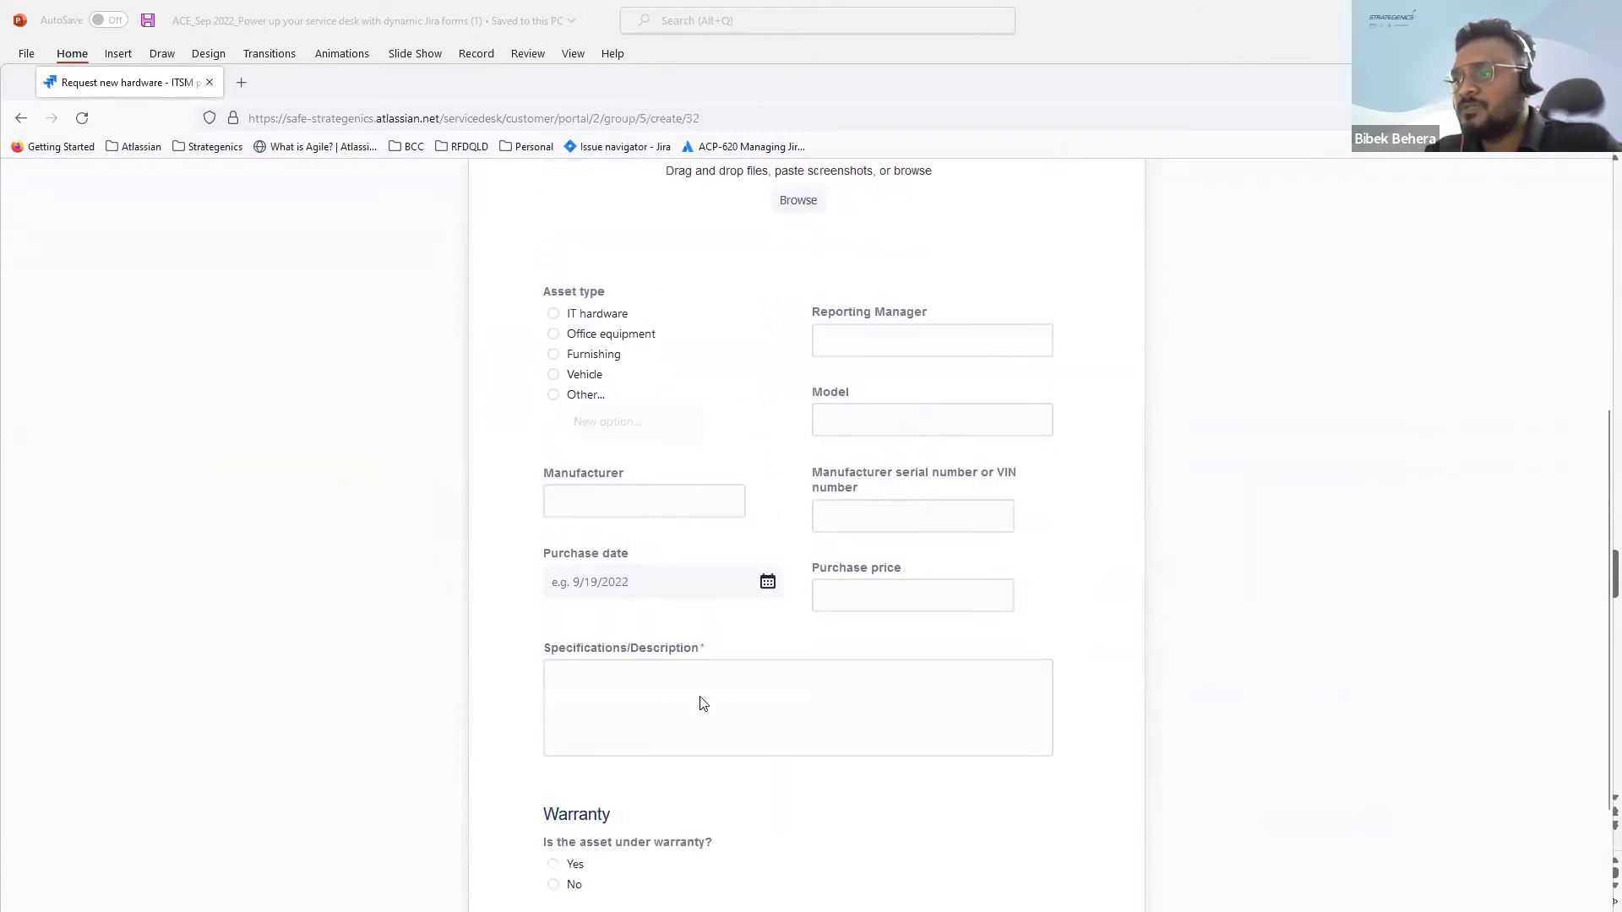
scroll(701, 693, "up", 2)
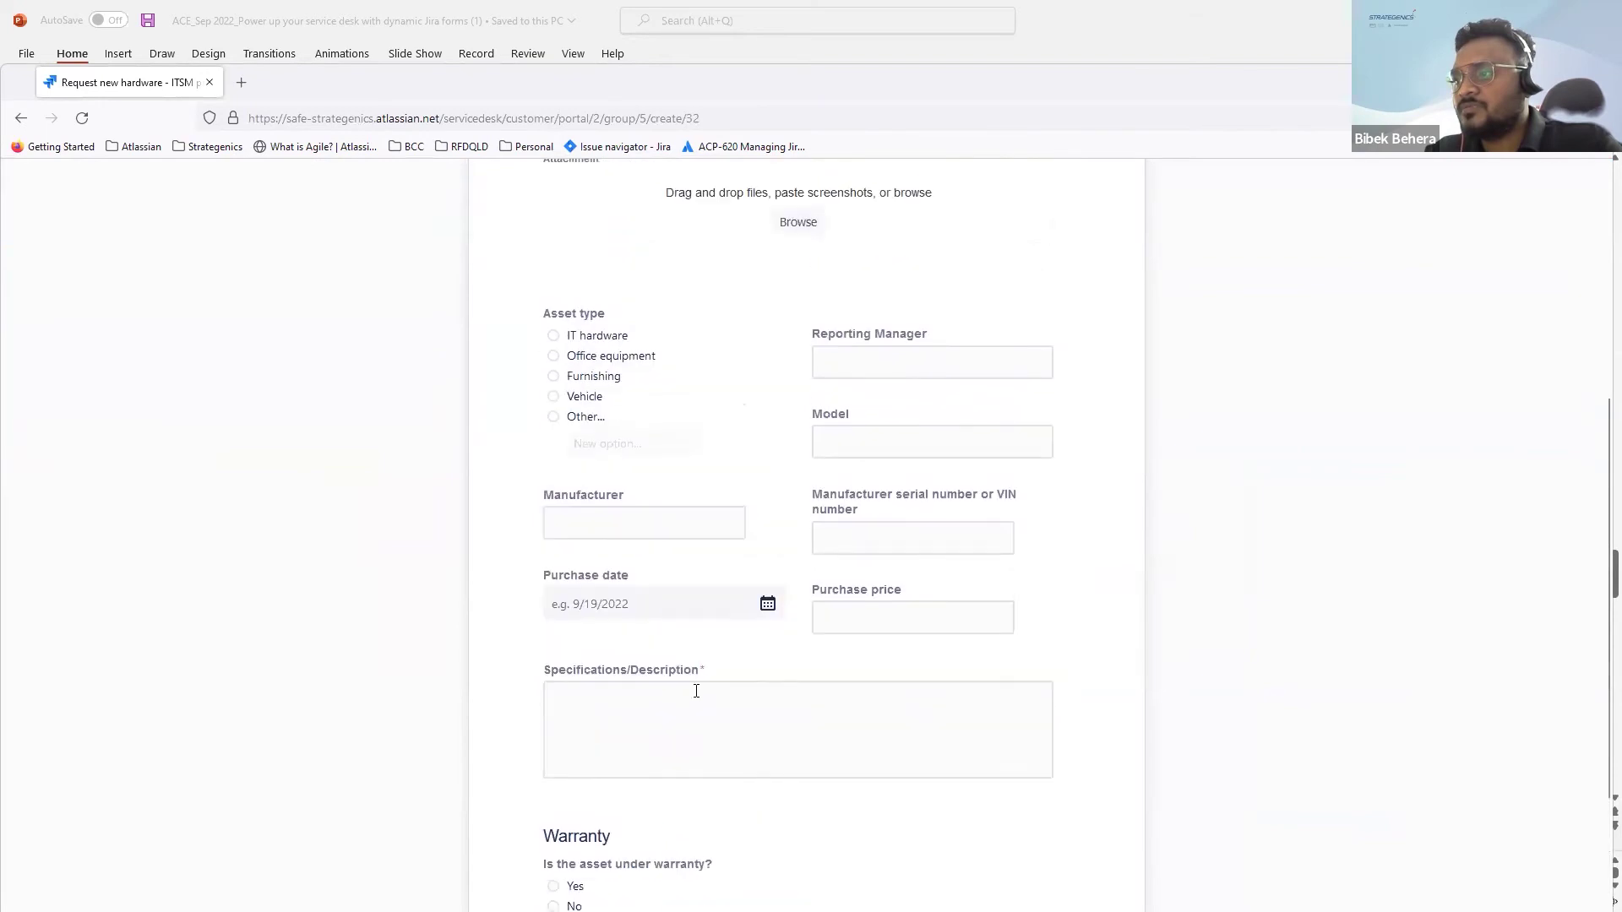
left_click(572, 358)
Step: Enter the Reporting Manager's e-mail, model hp, serial 123, purchase date and price 2000
left_click(864, 363)
type("admin")
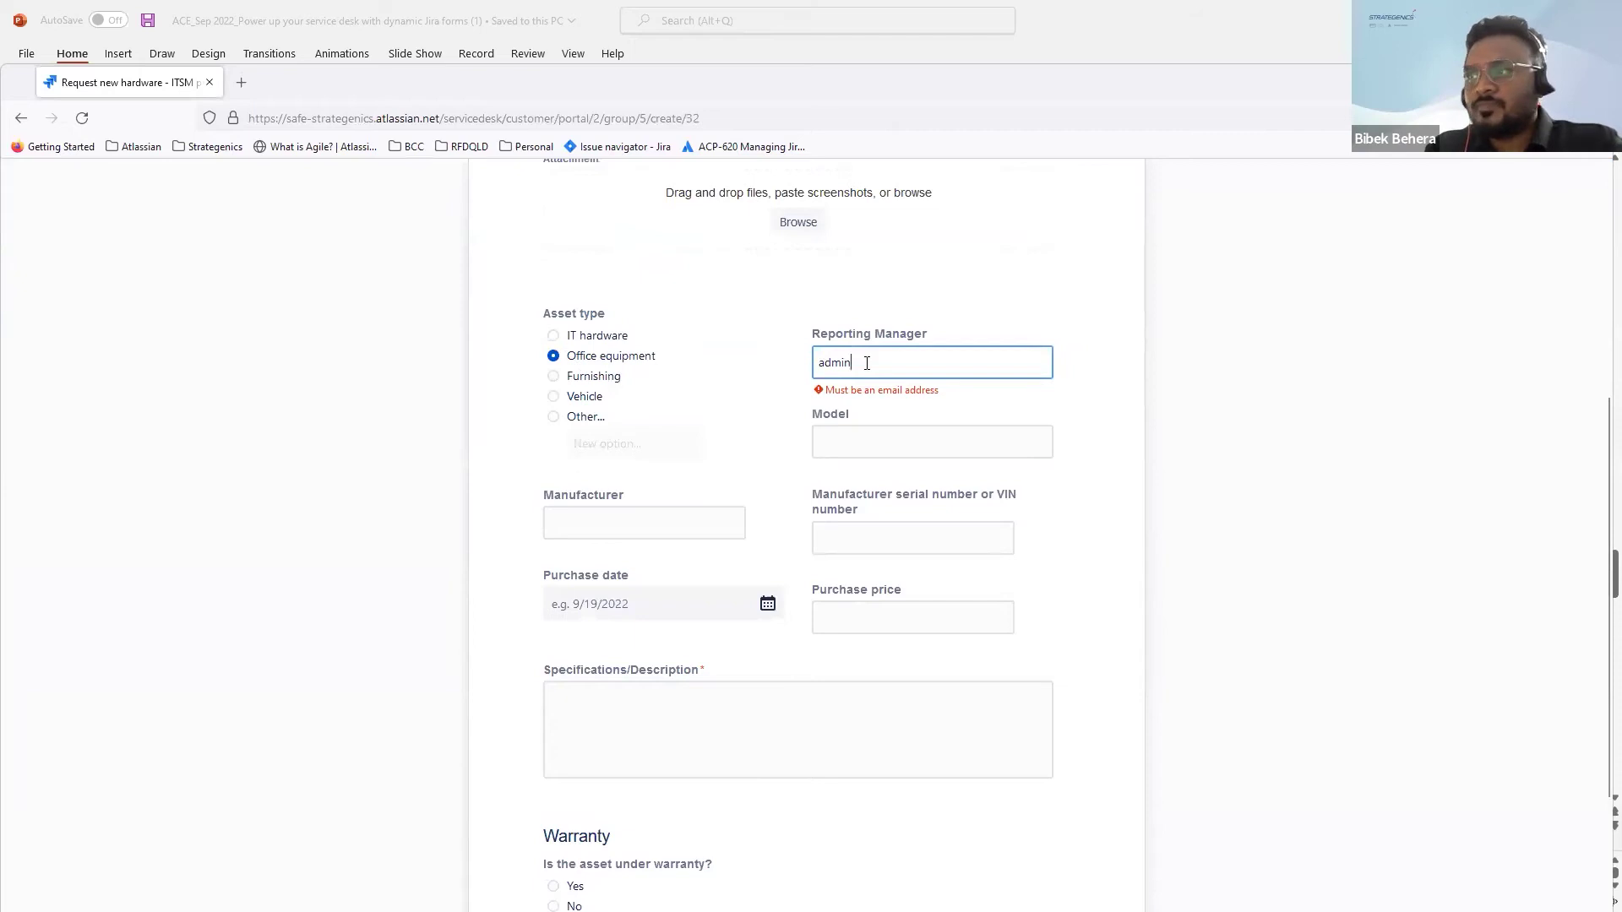
type("@abc.com")
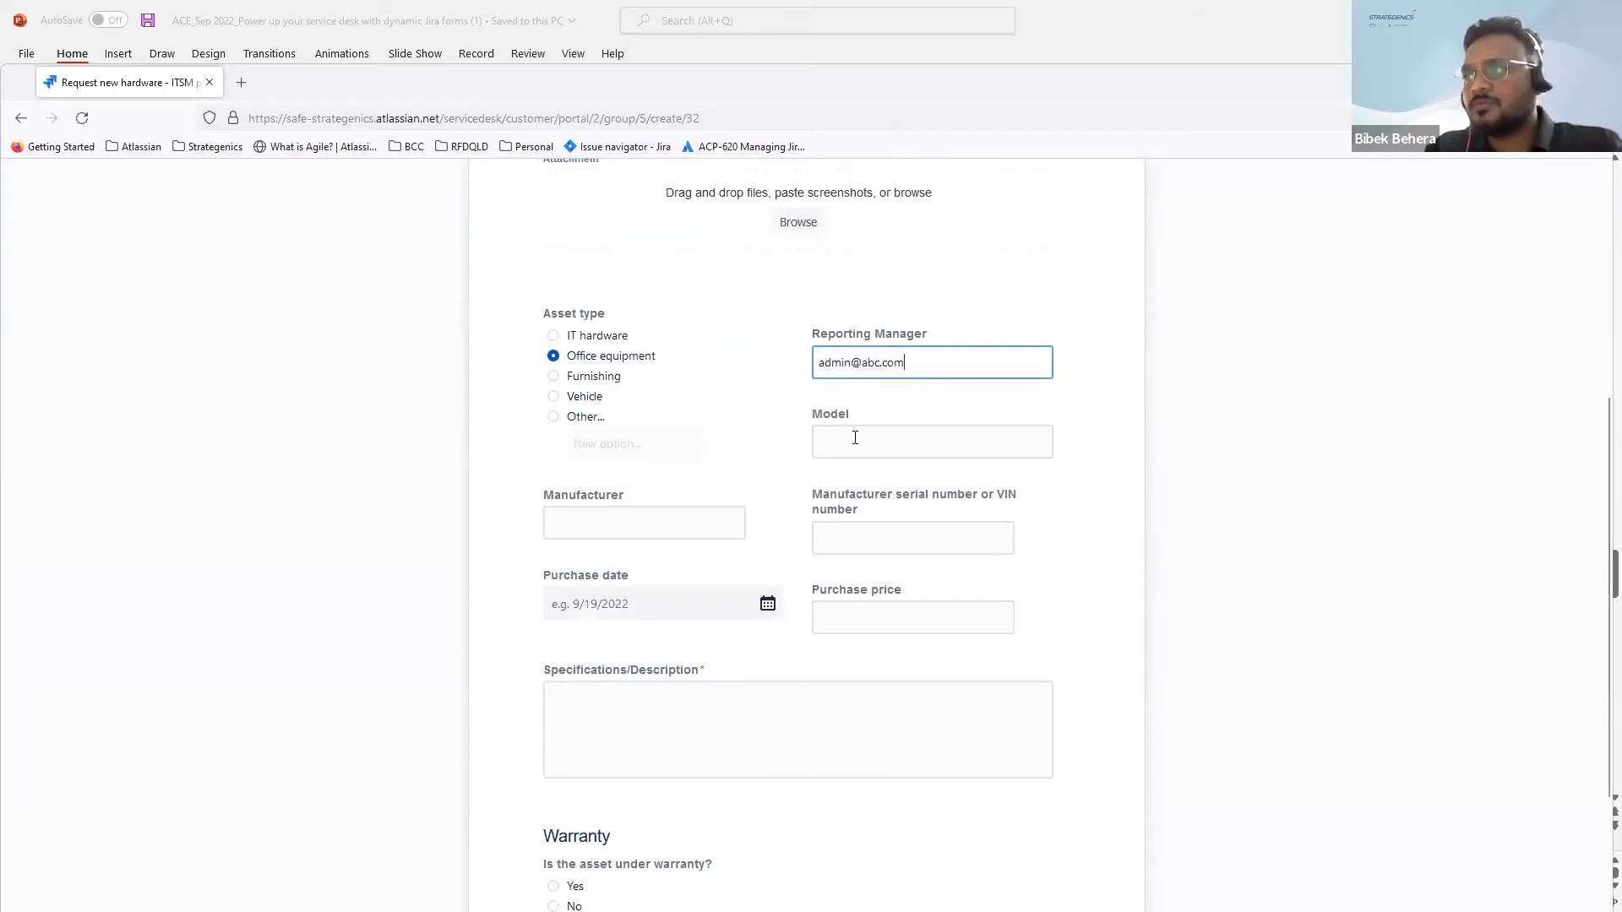
left_click(853, 442)
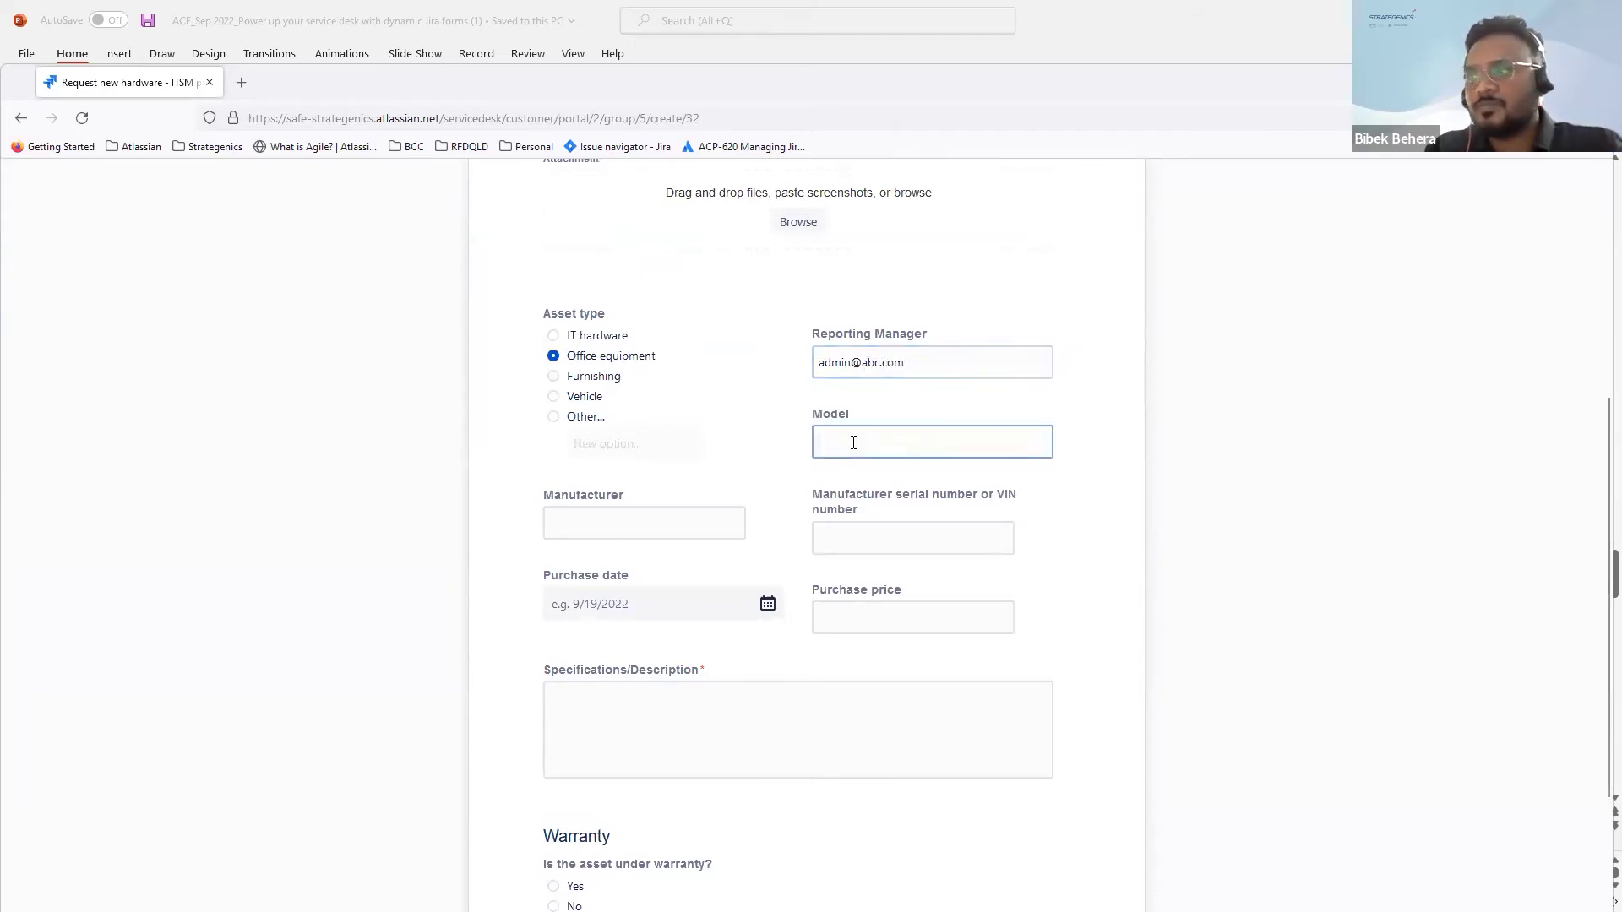
left_click(842, 532)
type("123")
left_click(683, 603)
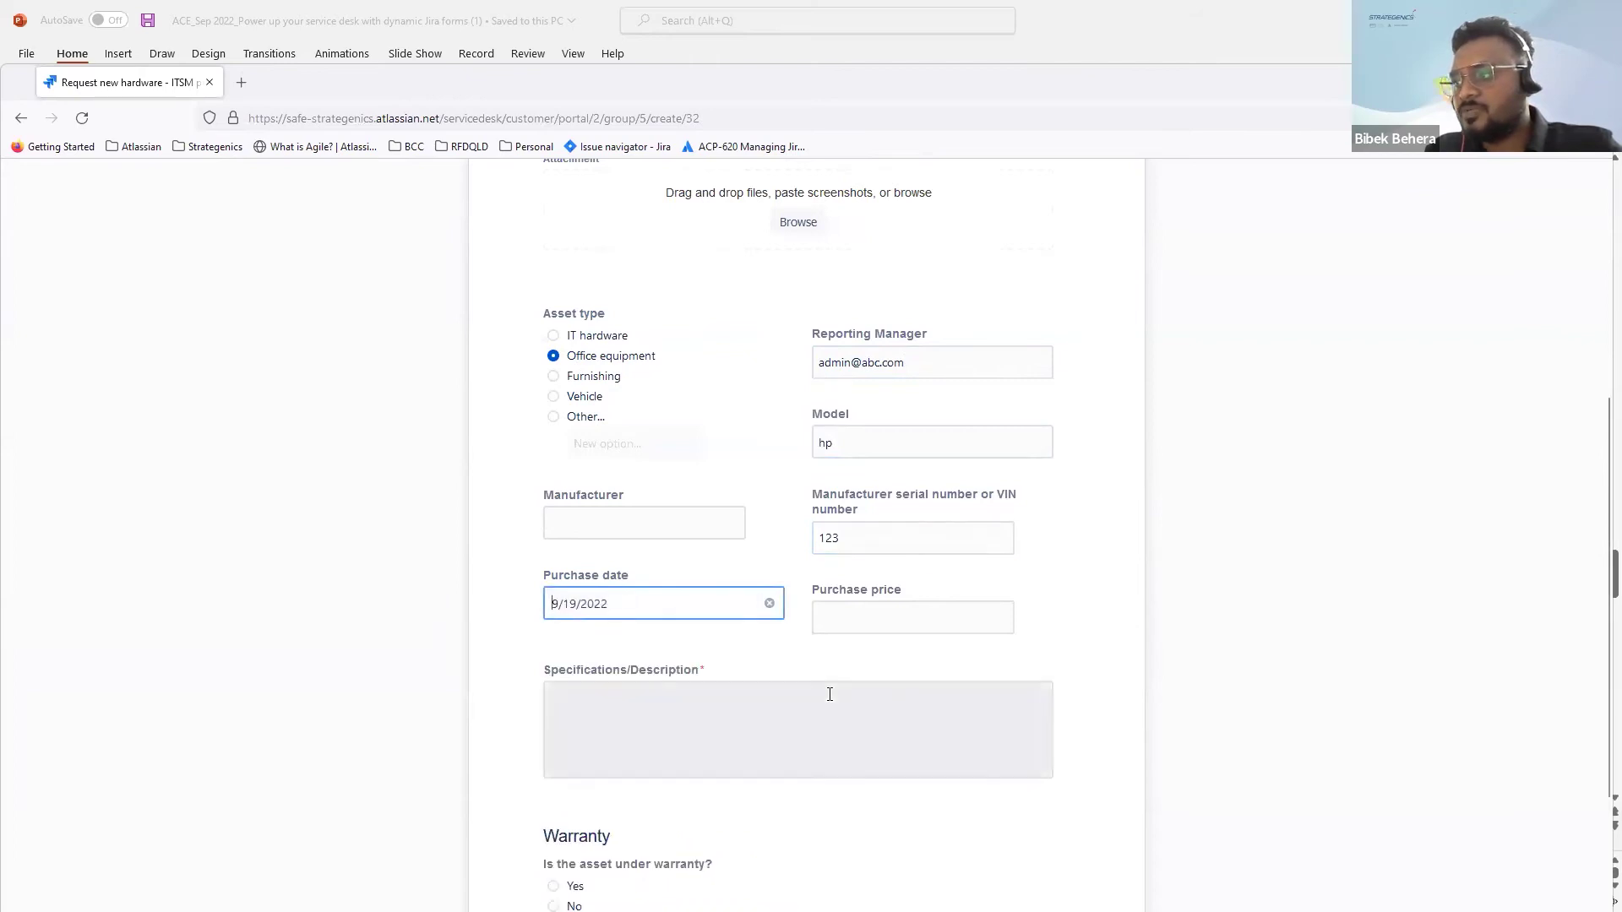
scroll(828, 691, "down", 1)
left_click(882, 532)
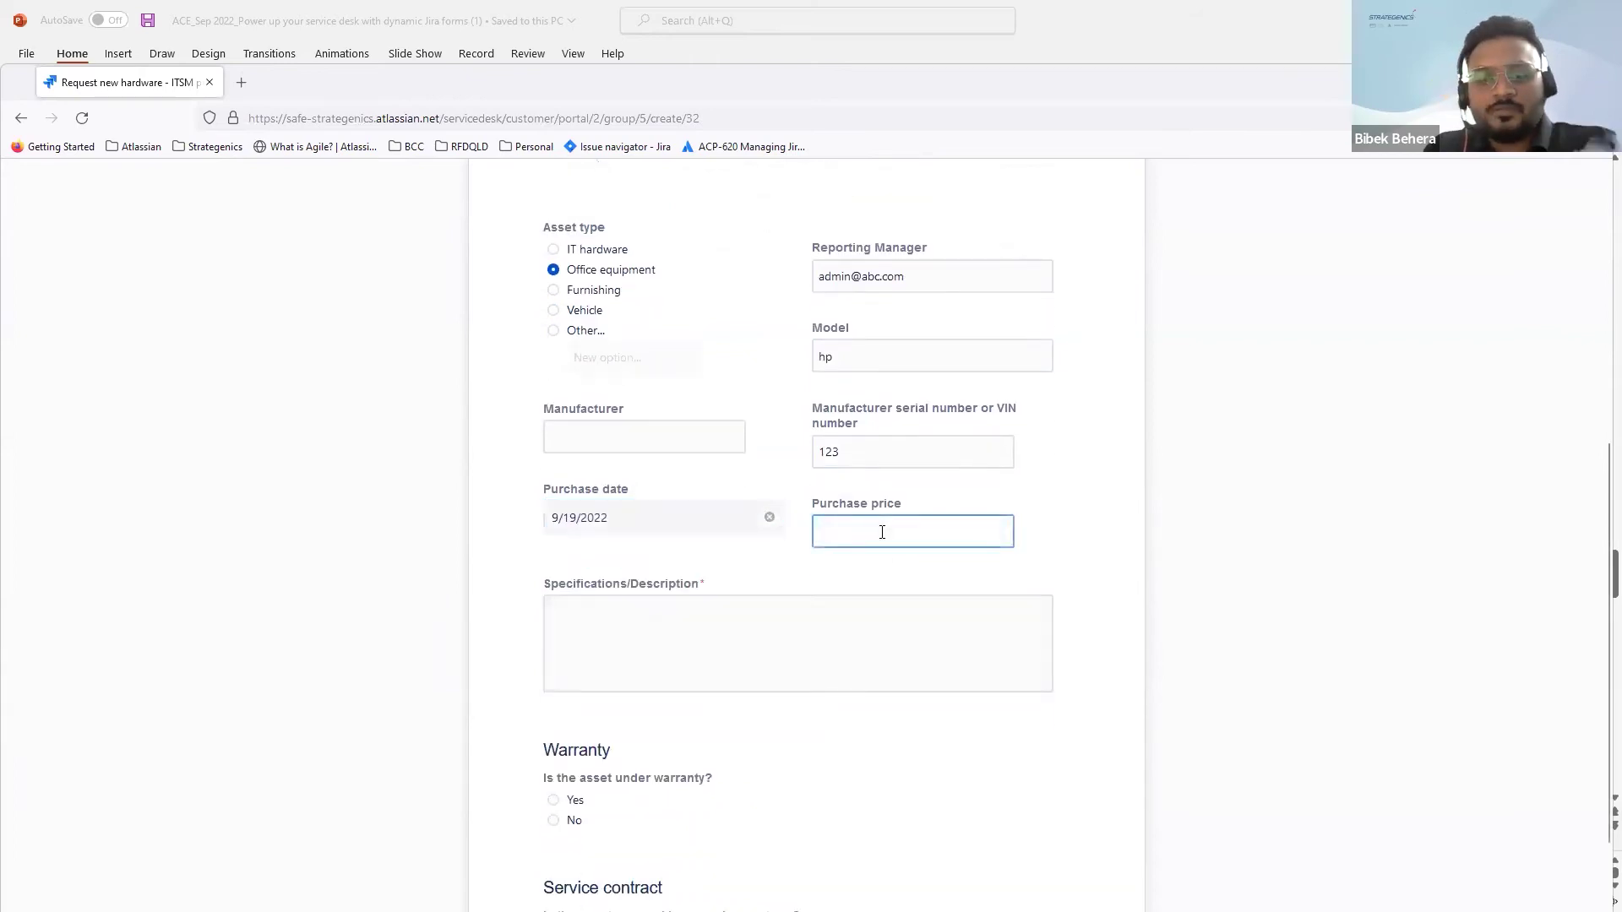
type("2000")
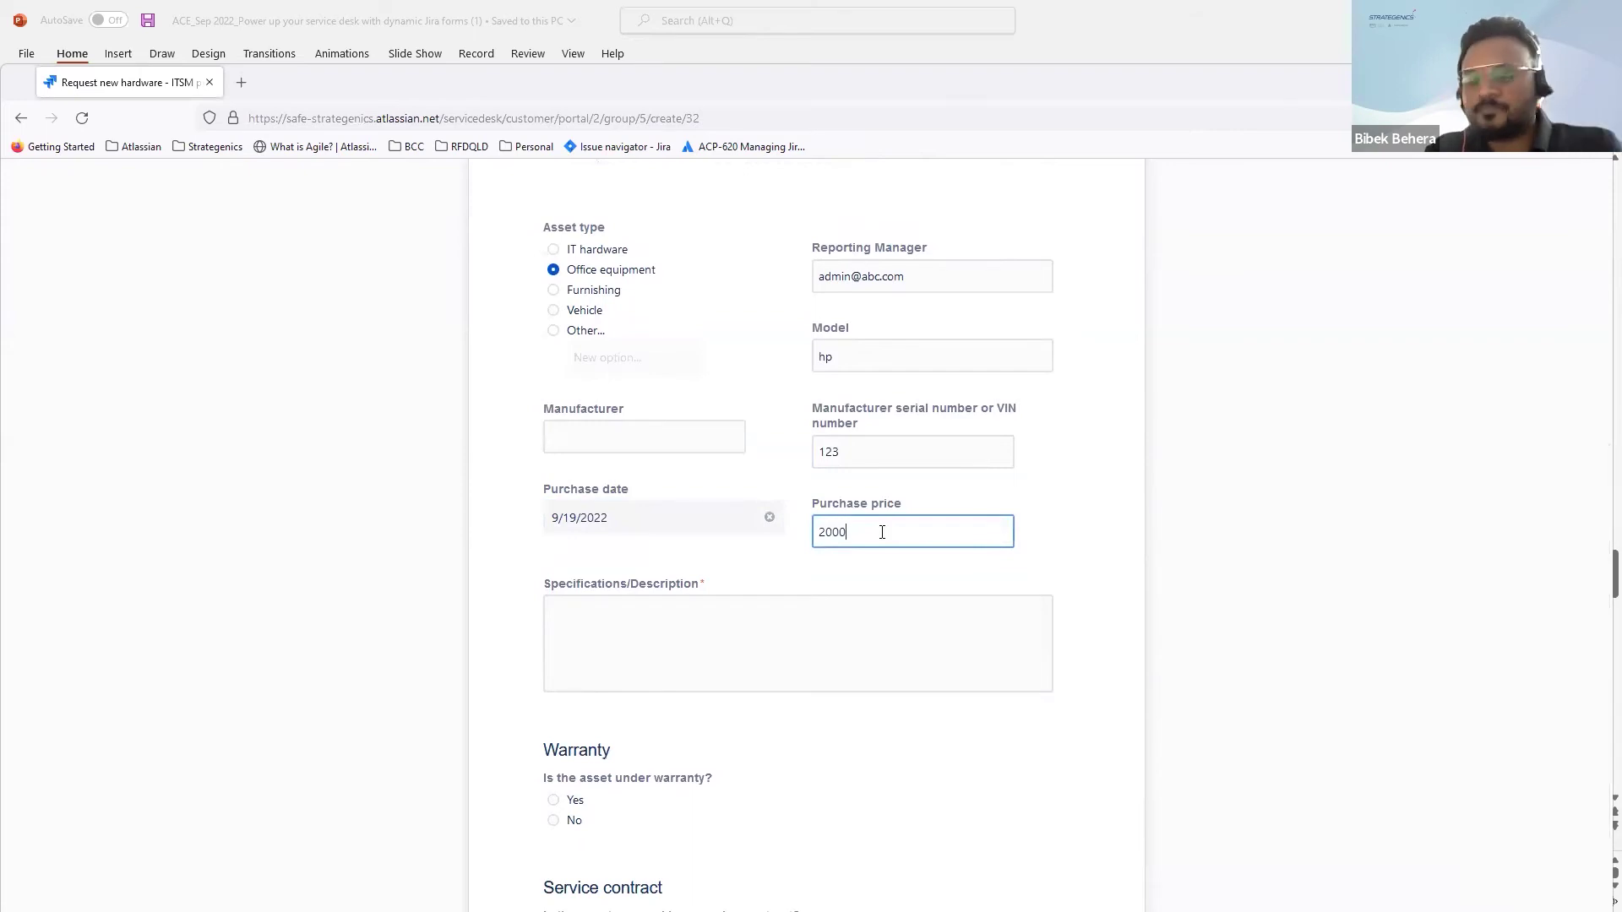
Step: Describe the specifications as 'Model not available' and answer No to warranty and service contract
scroll(845, 532, "down", 1)
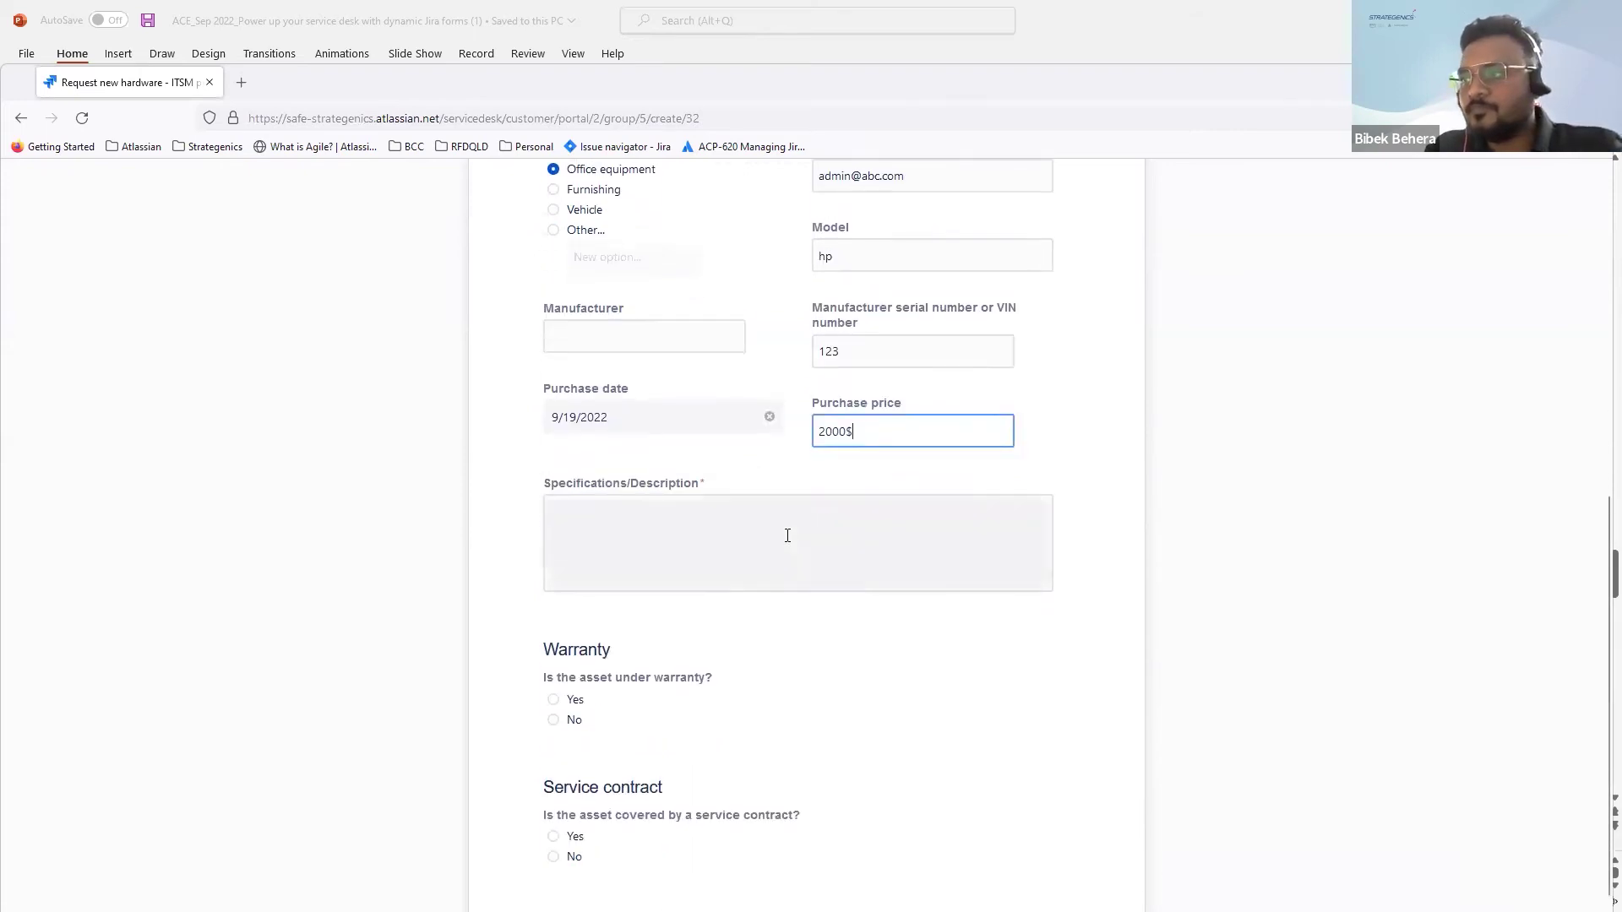
left_click(788, 535)
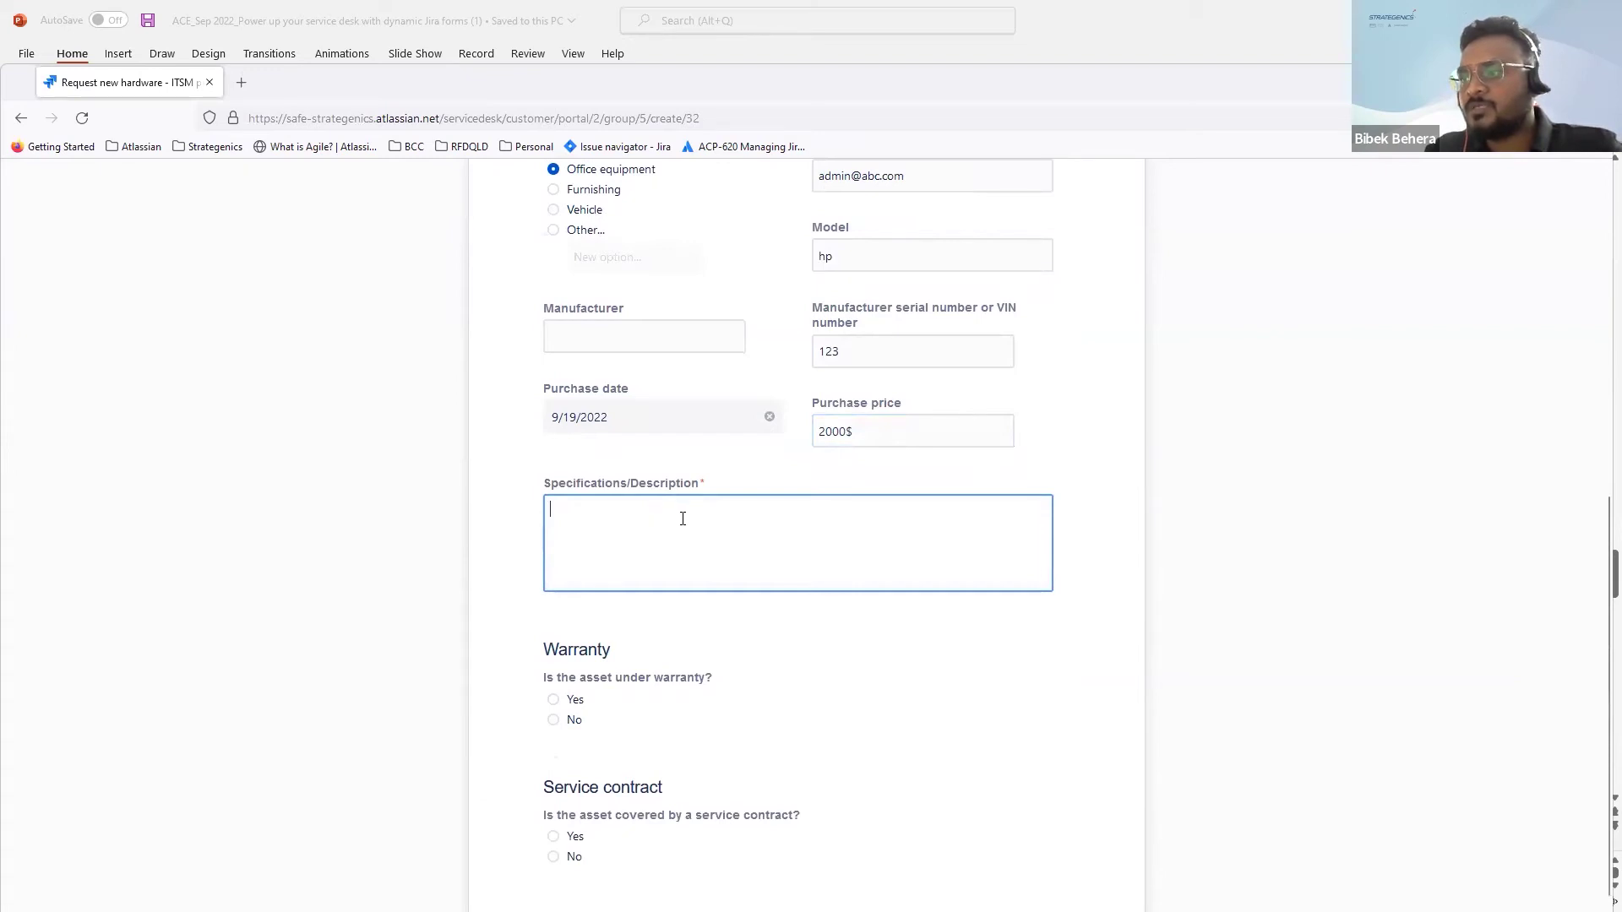
scroll(680, 514, "down", 1)
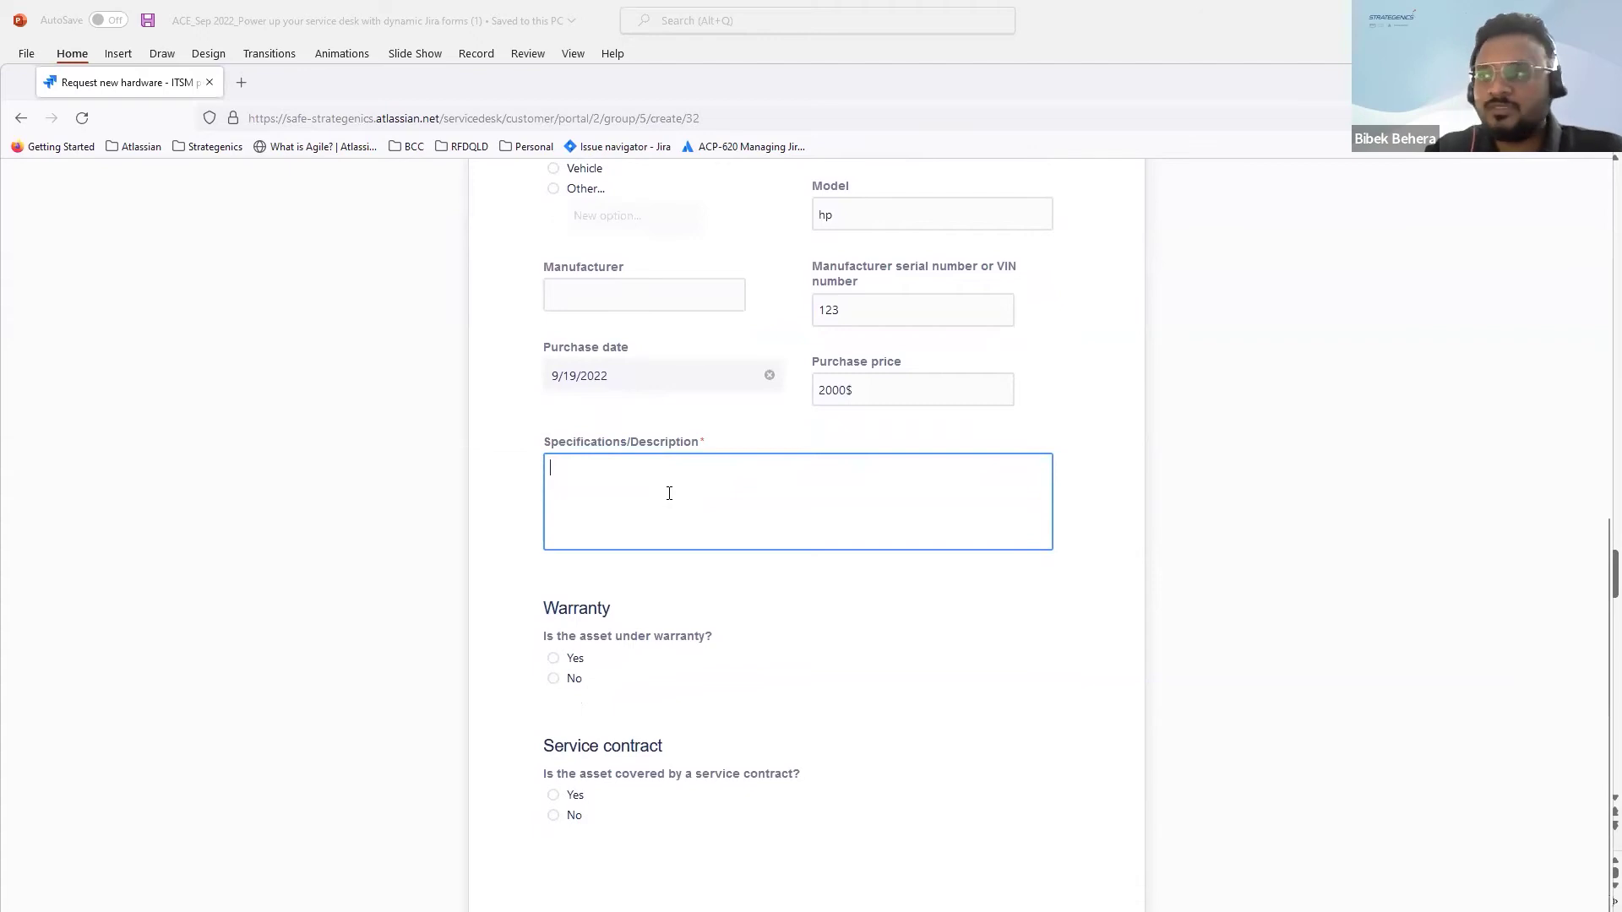
scroll(669, 493, "up", 7)
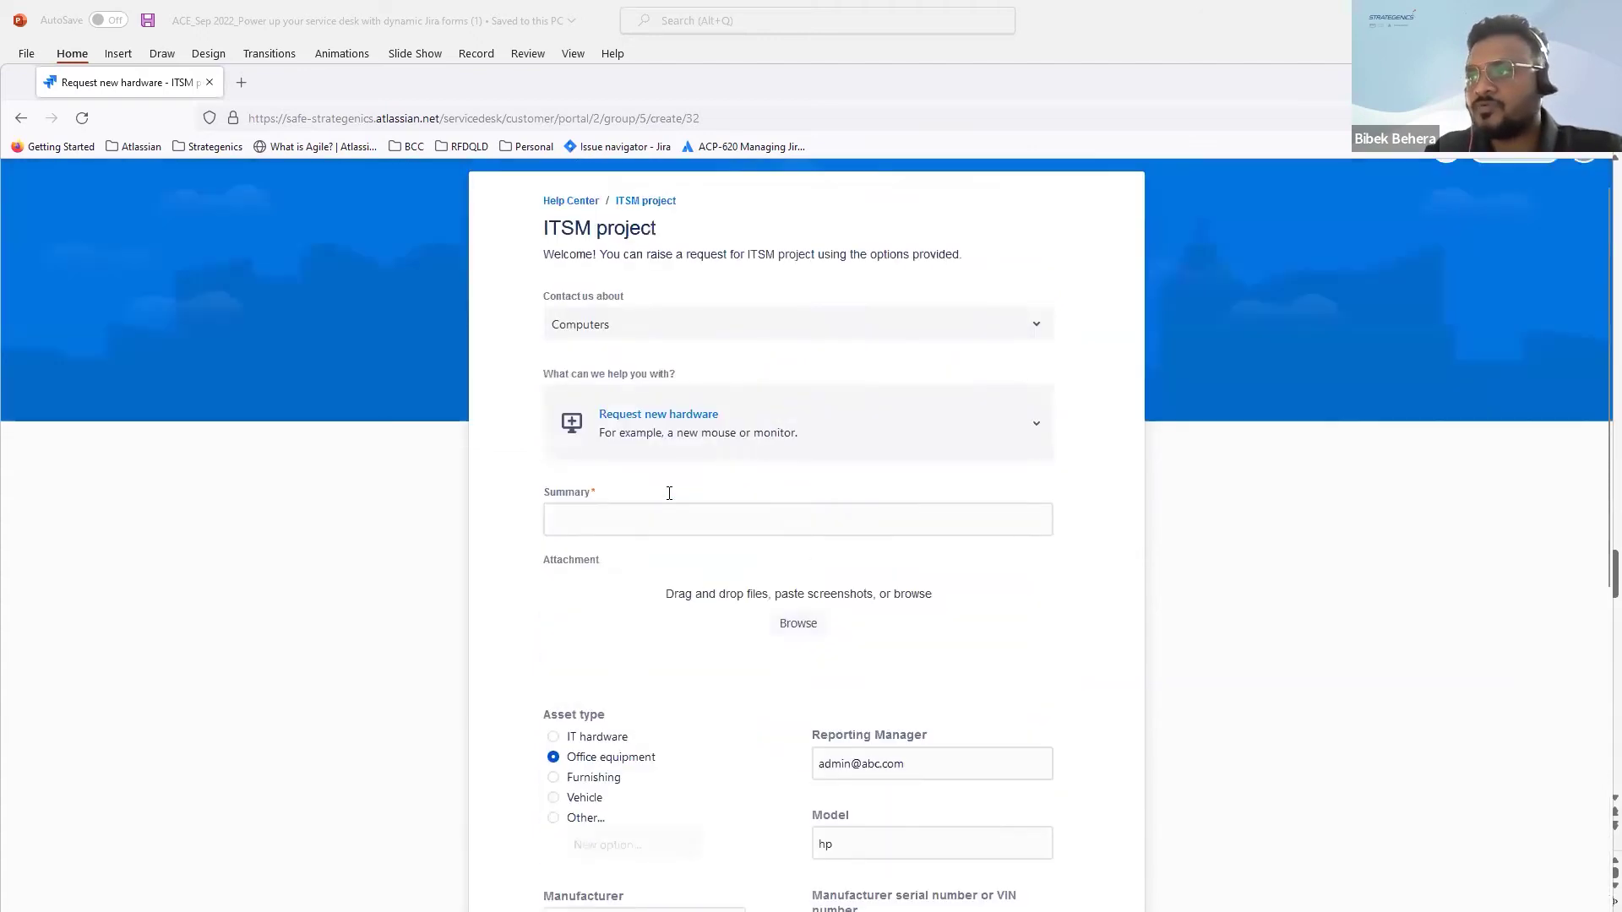
scroll(669, 494, "up", 1)
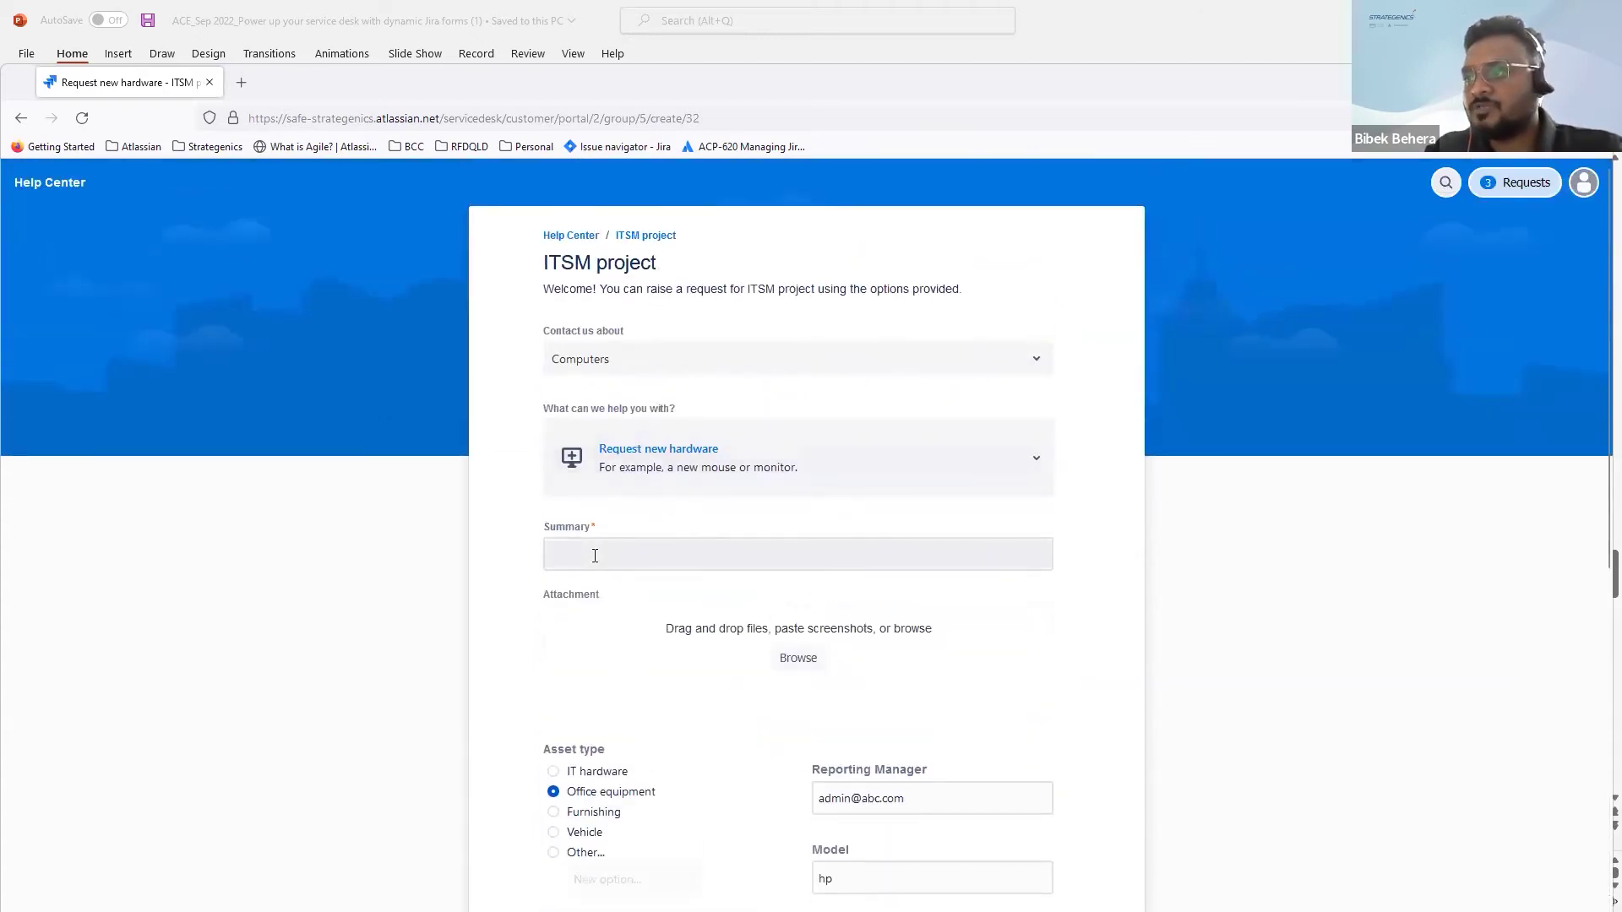
scroll(603, 543, "down", 2)
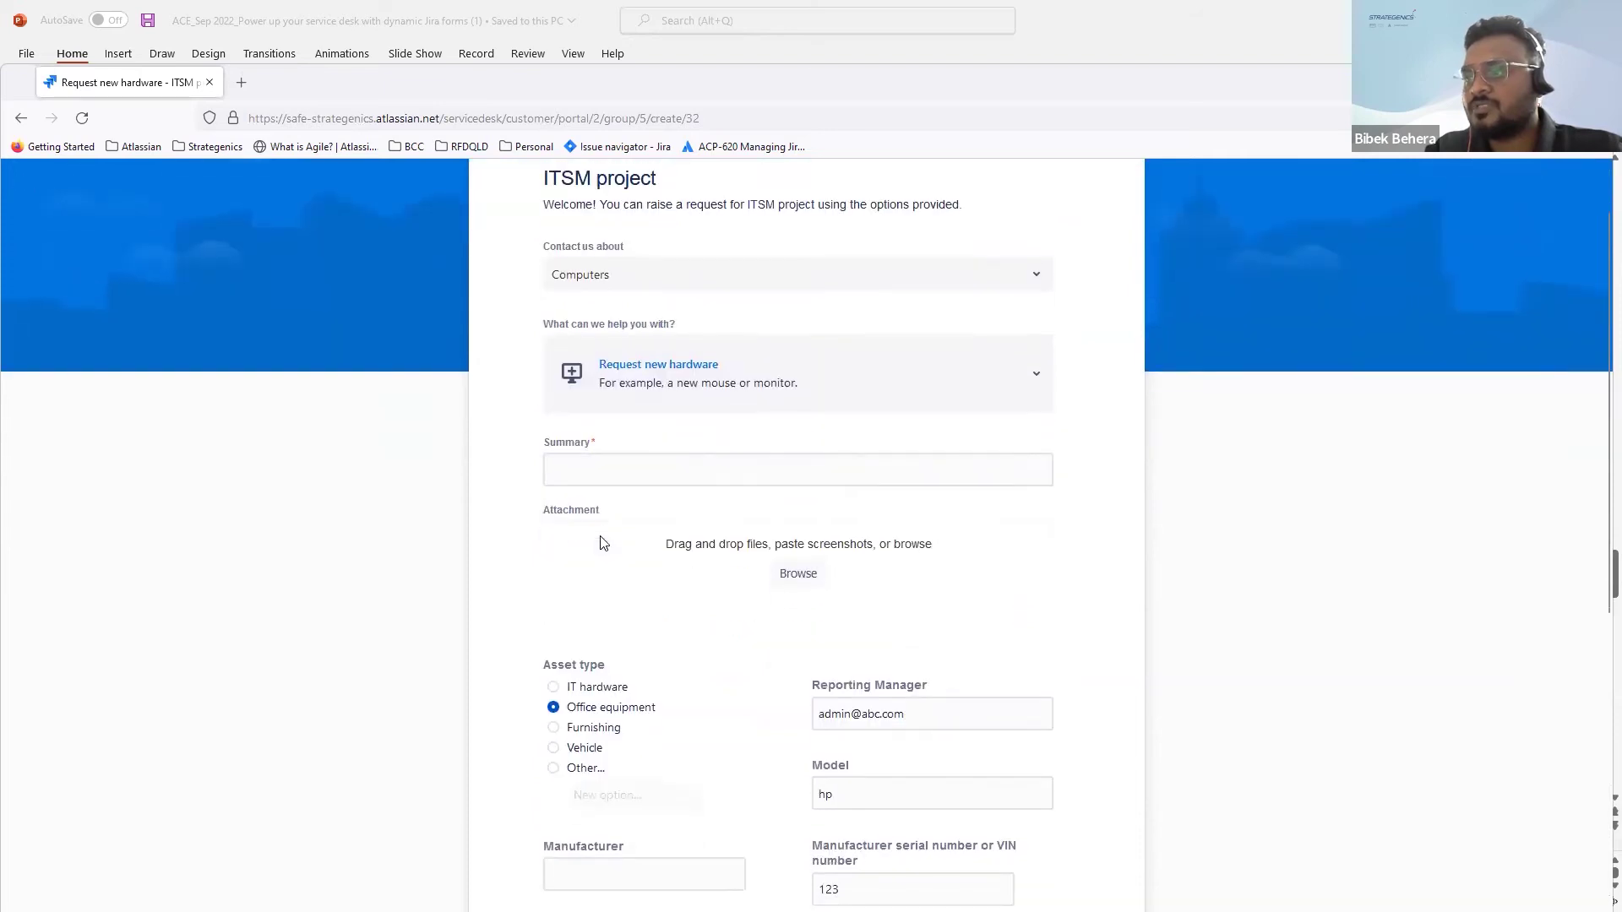
scroll(601, 539, "down", 8)
left_click(621, 473)
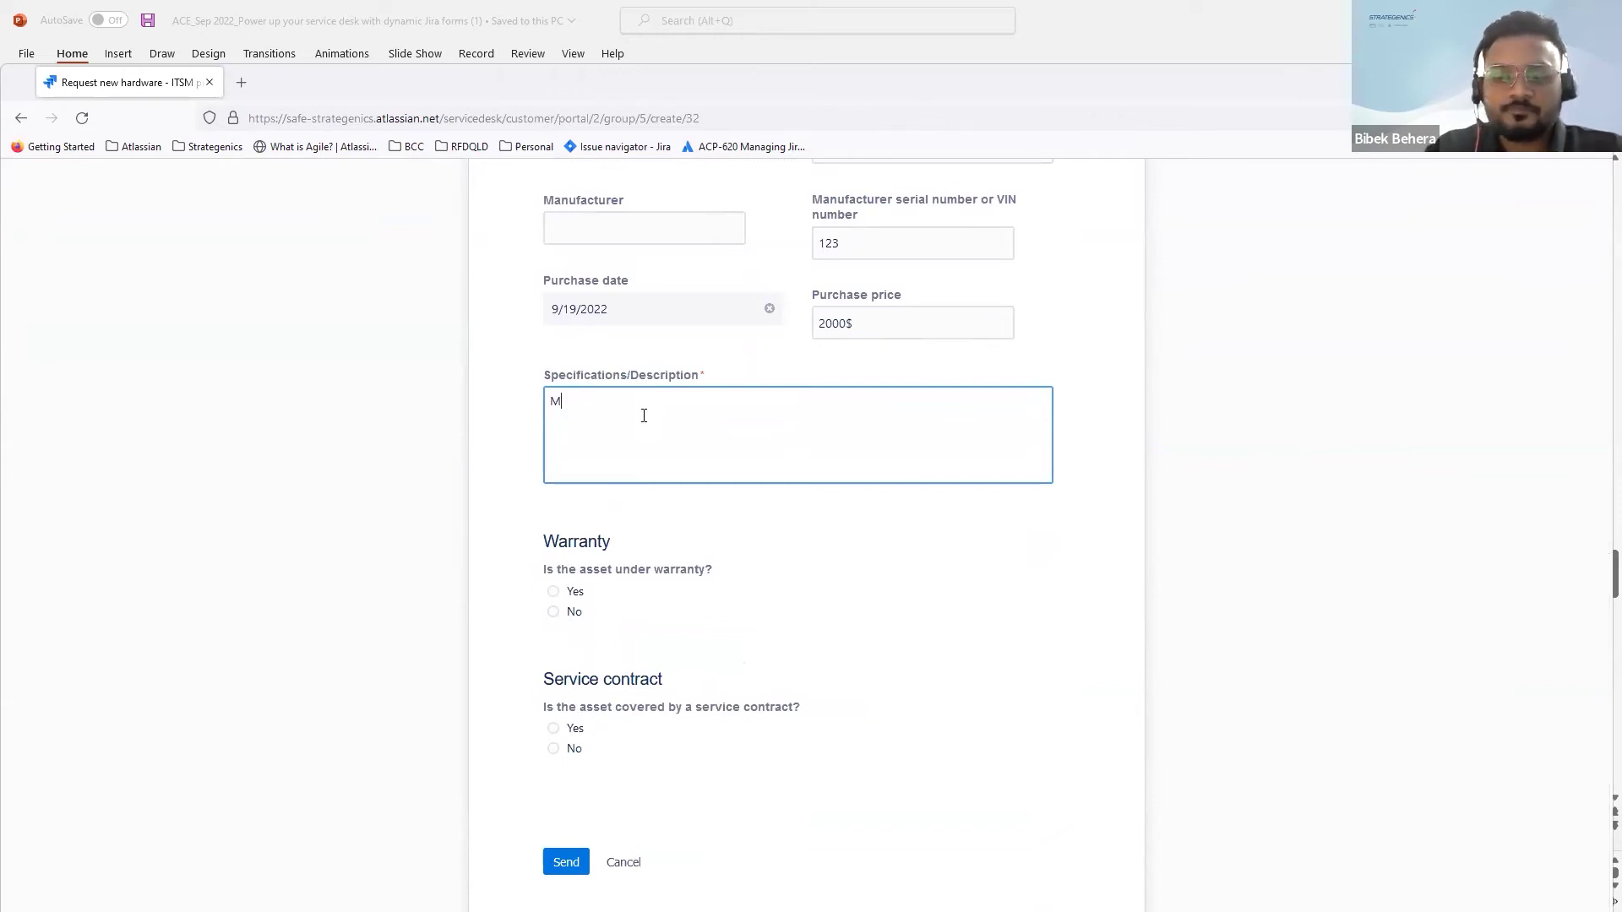
type("Model not available")
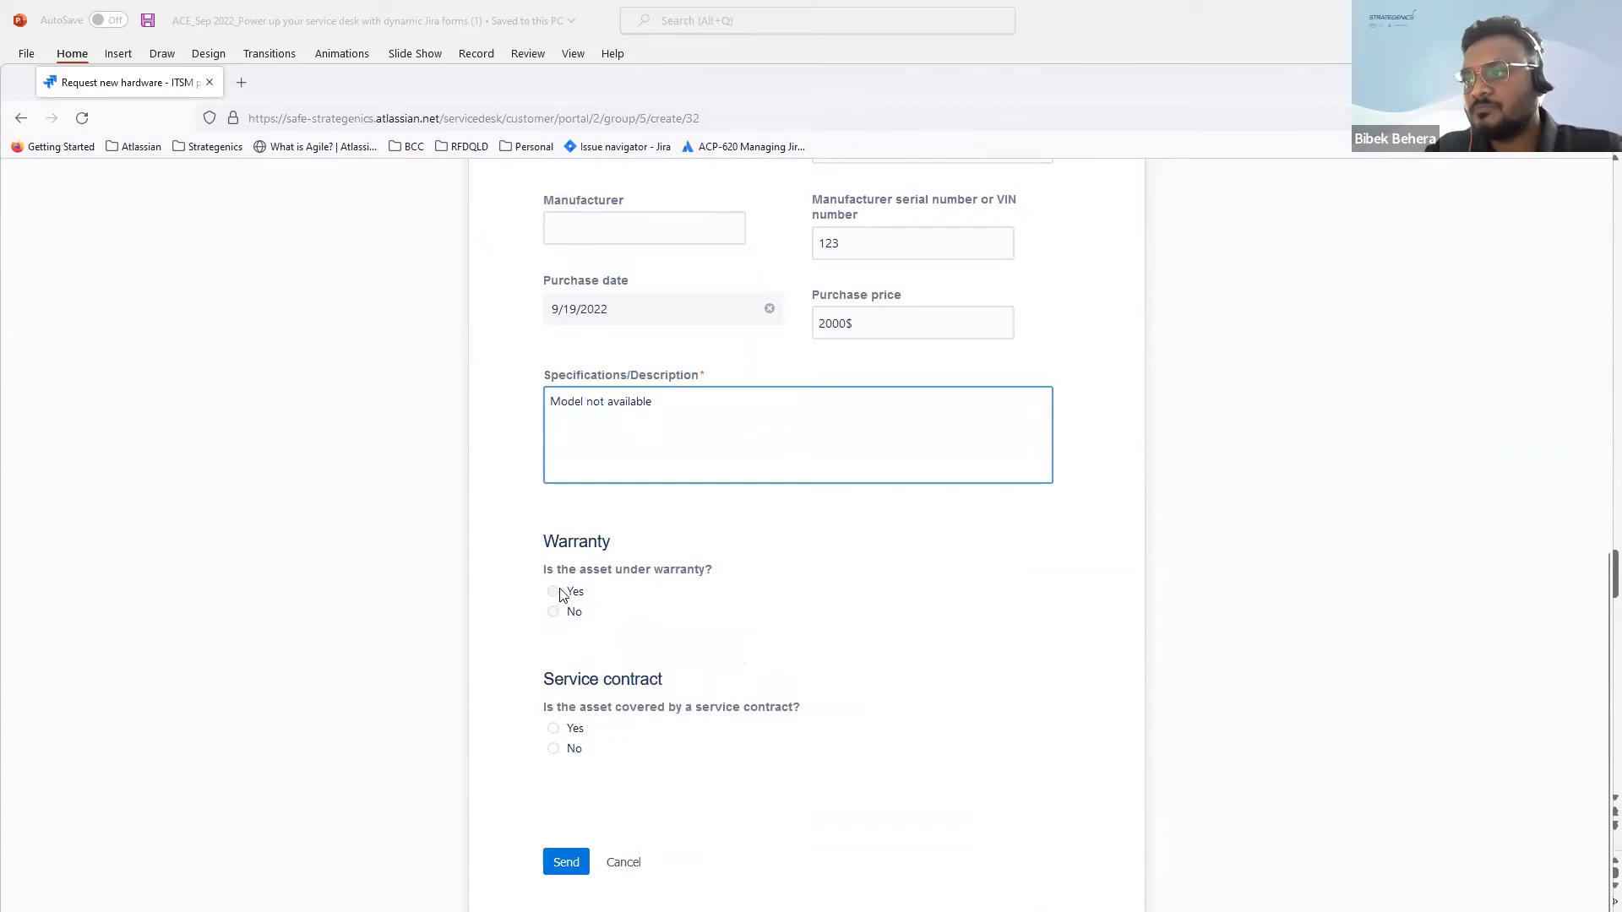
left_click(556, 612)
left_click(554, 749)
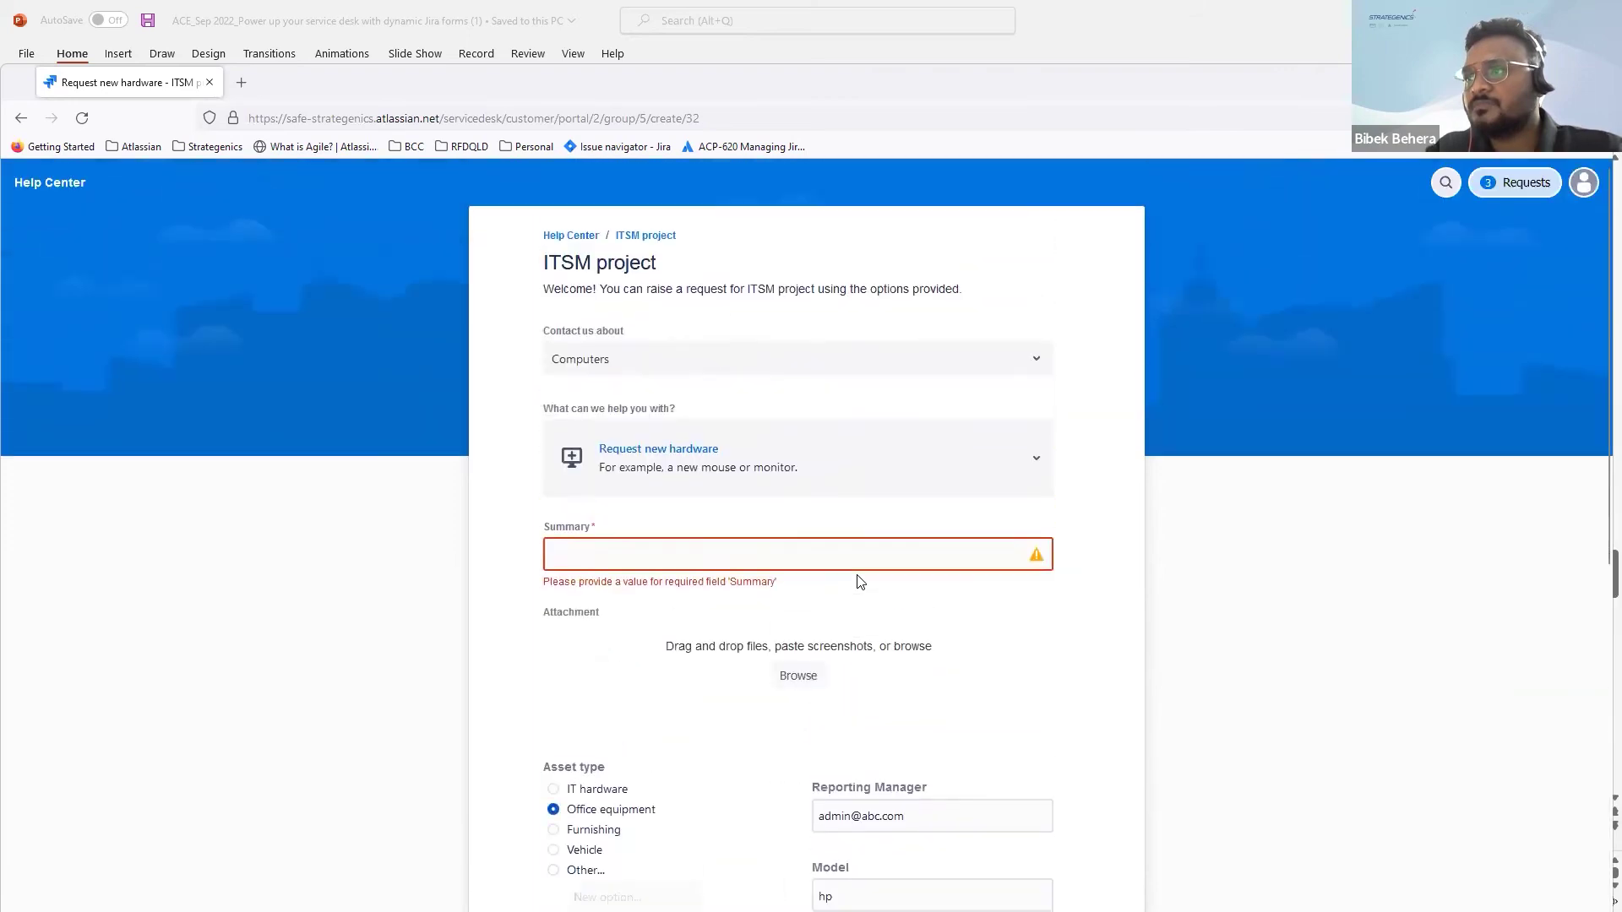
Step: Add the Summary 'Hardware request' and send the request
left_click(769, 550)
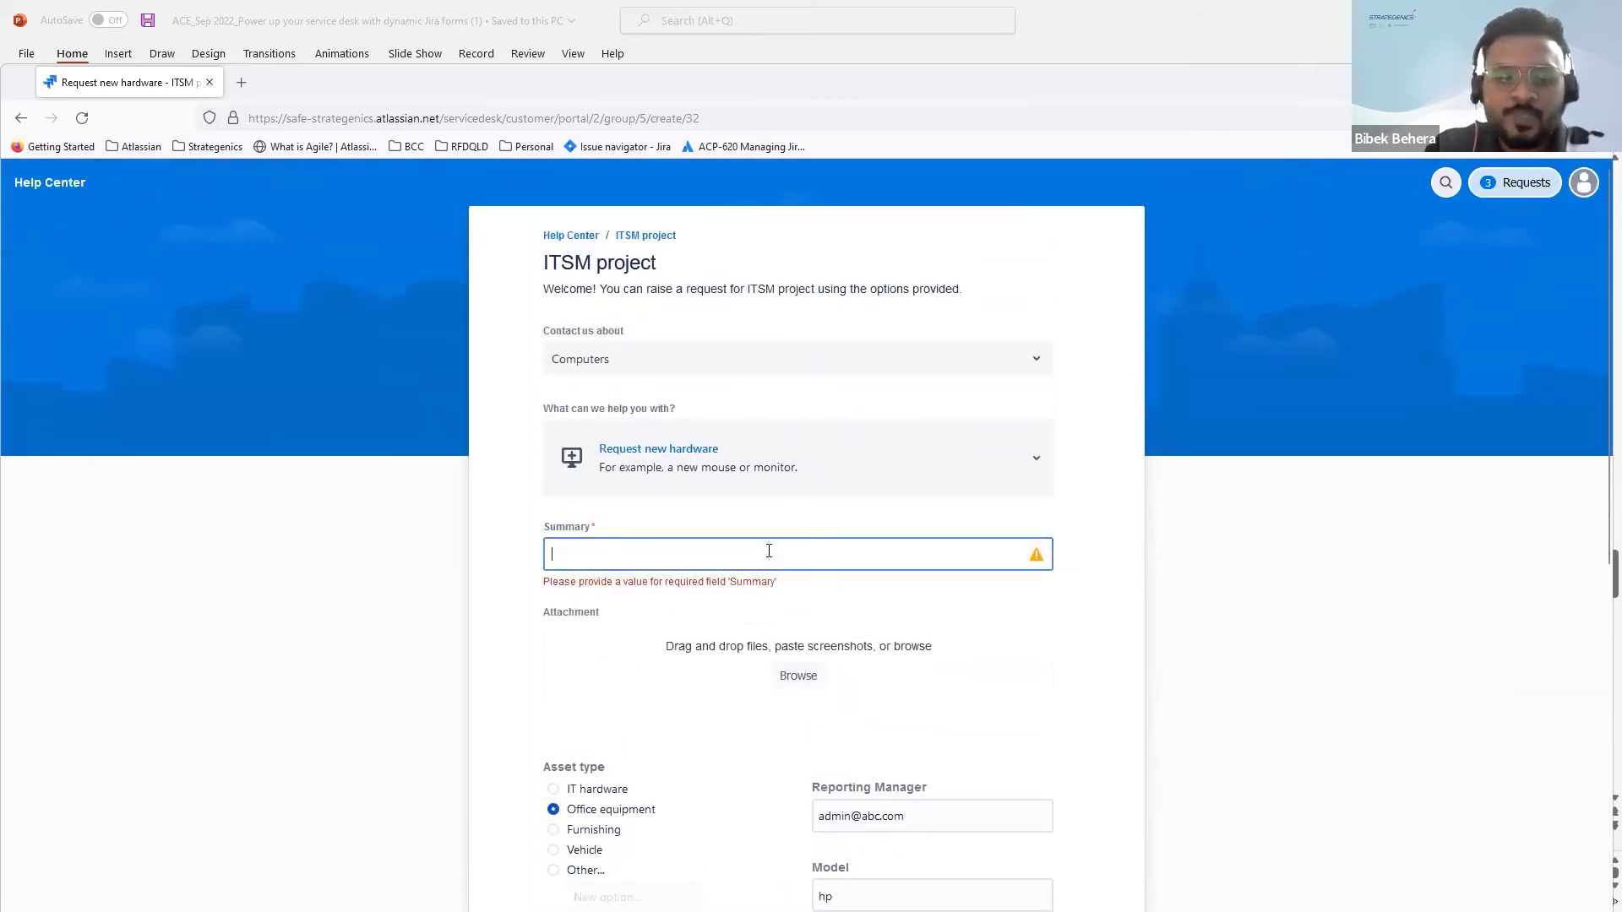
type("Hardwa")
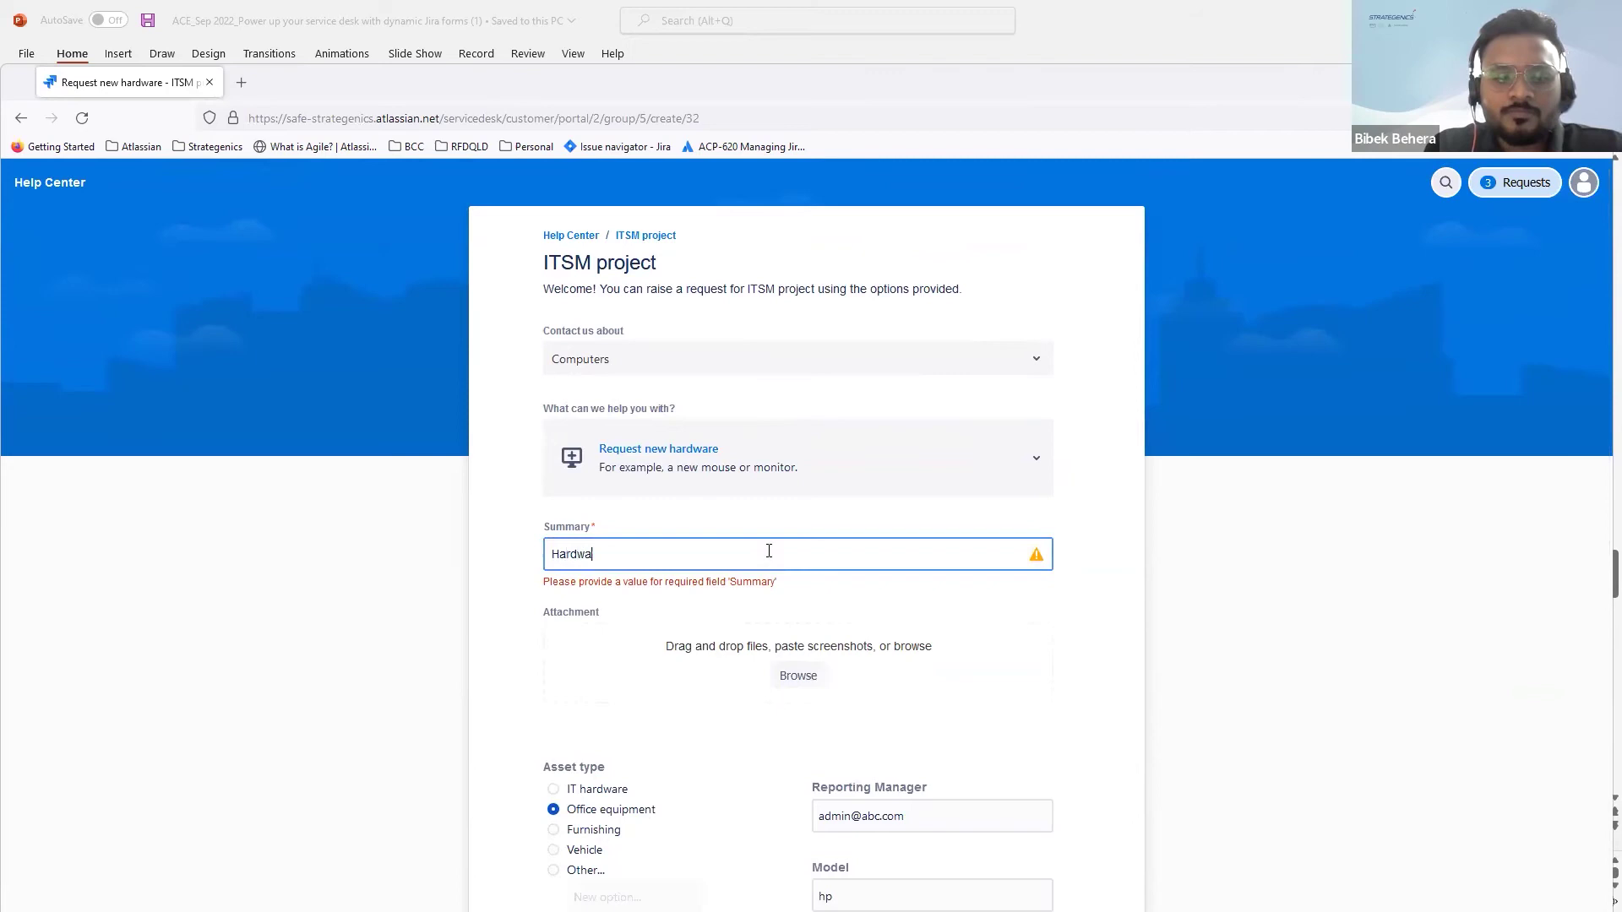
type("re request")
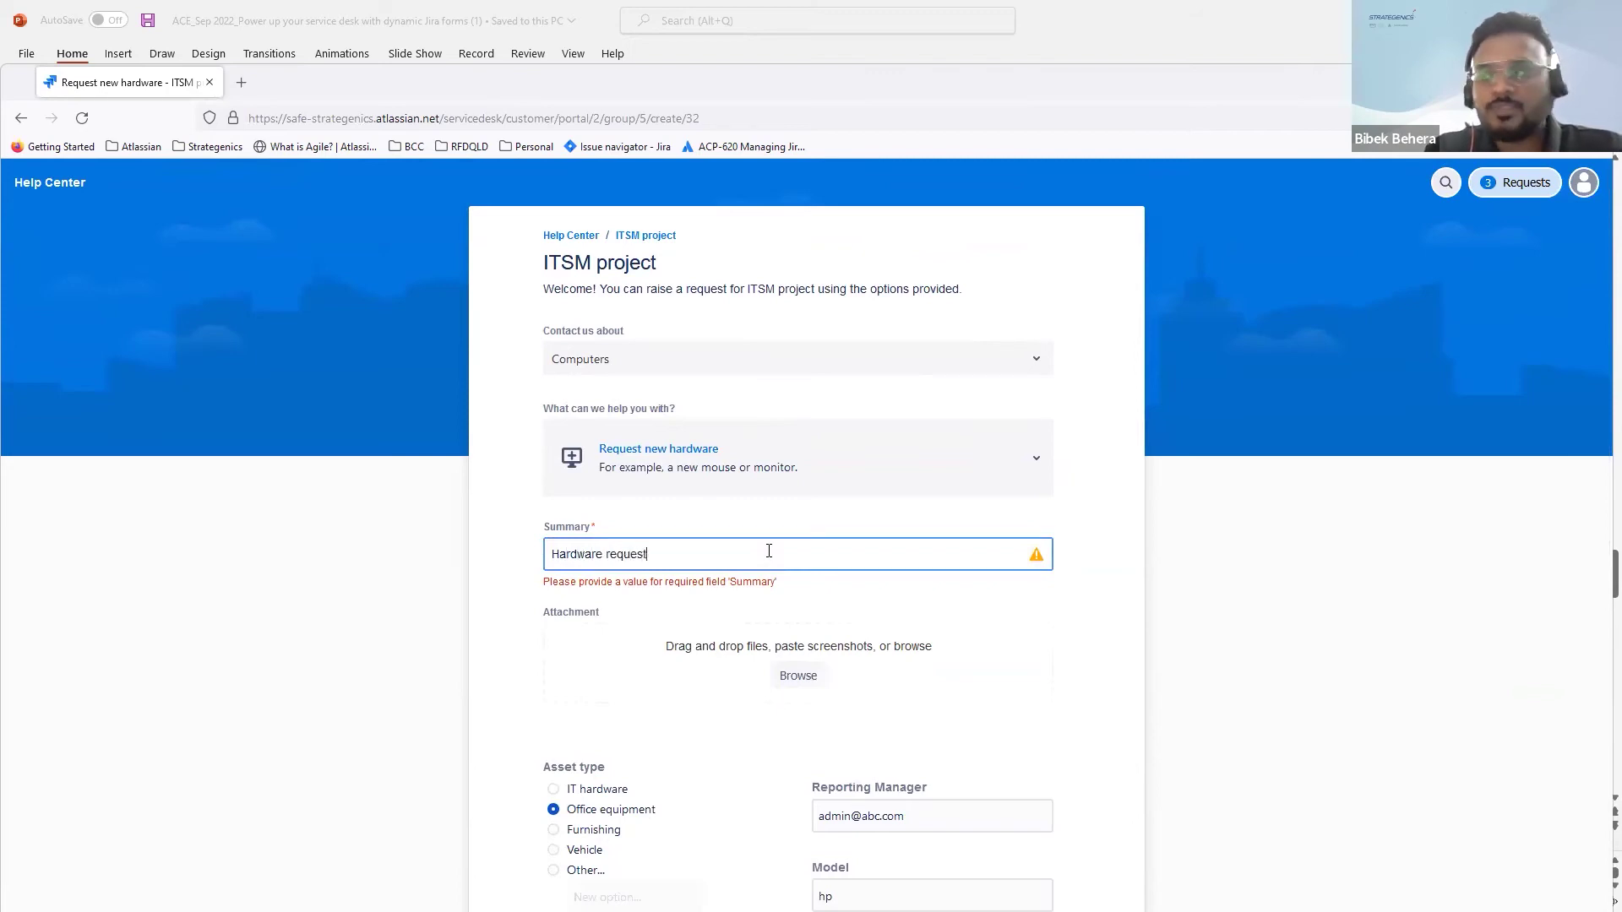
scroll(769, 593, "down", 9)
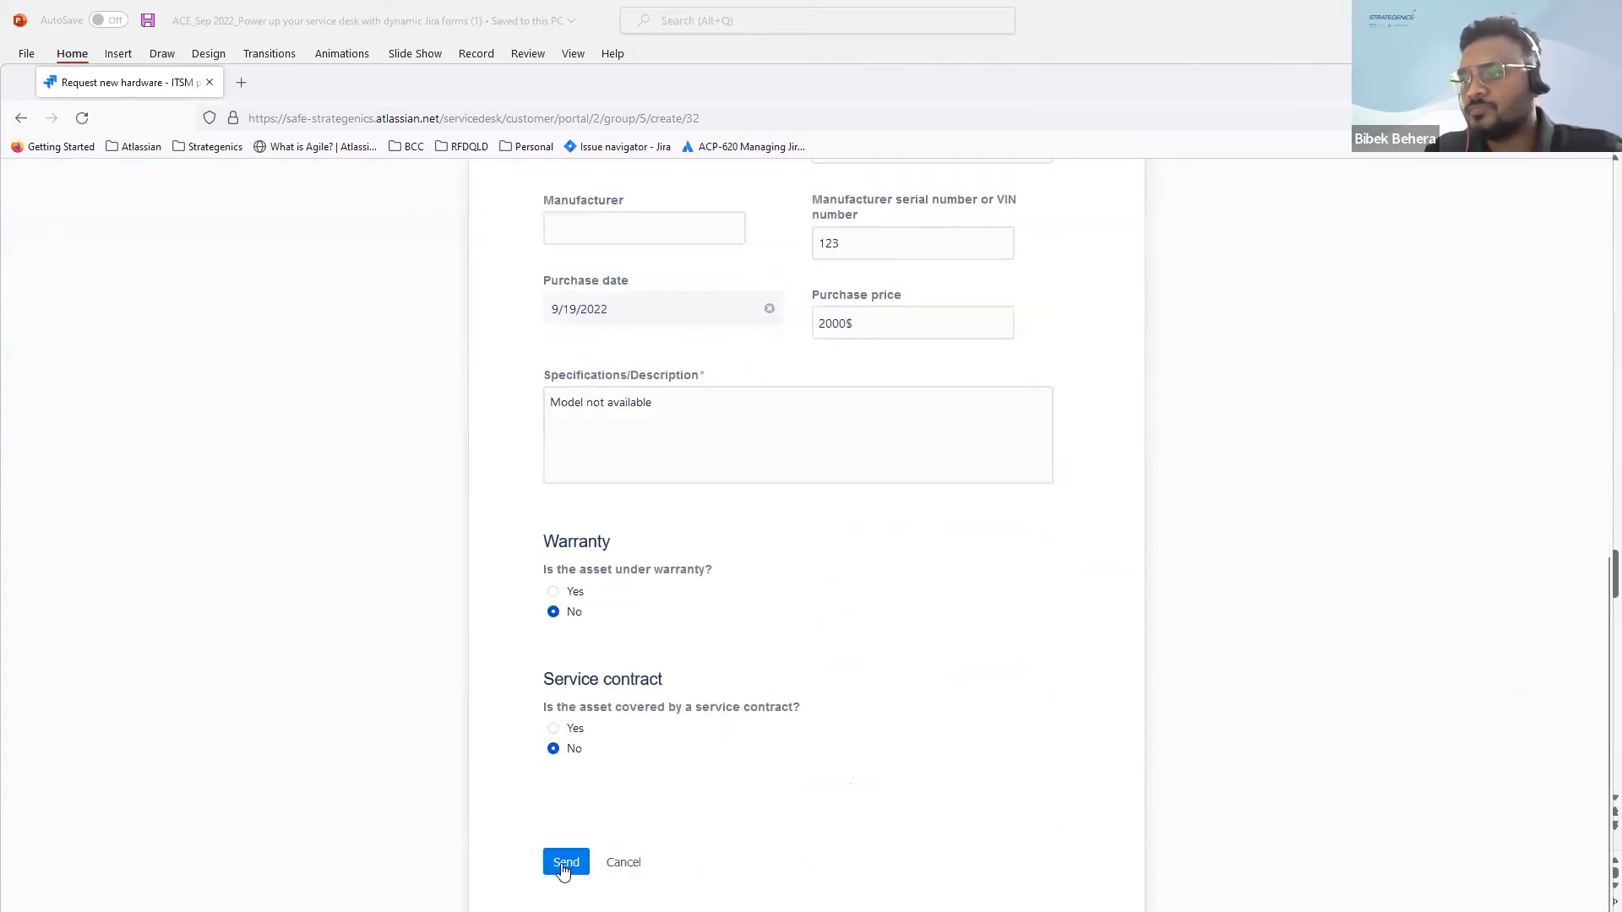
left_click(561, 862)
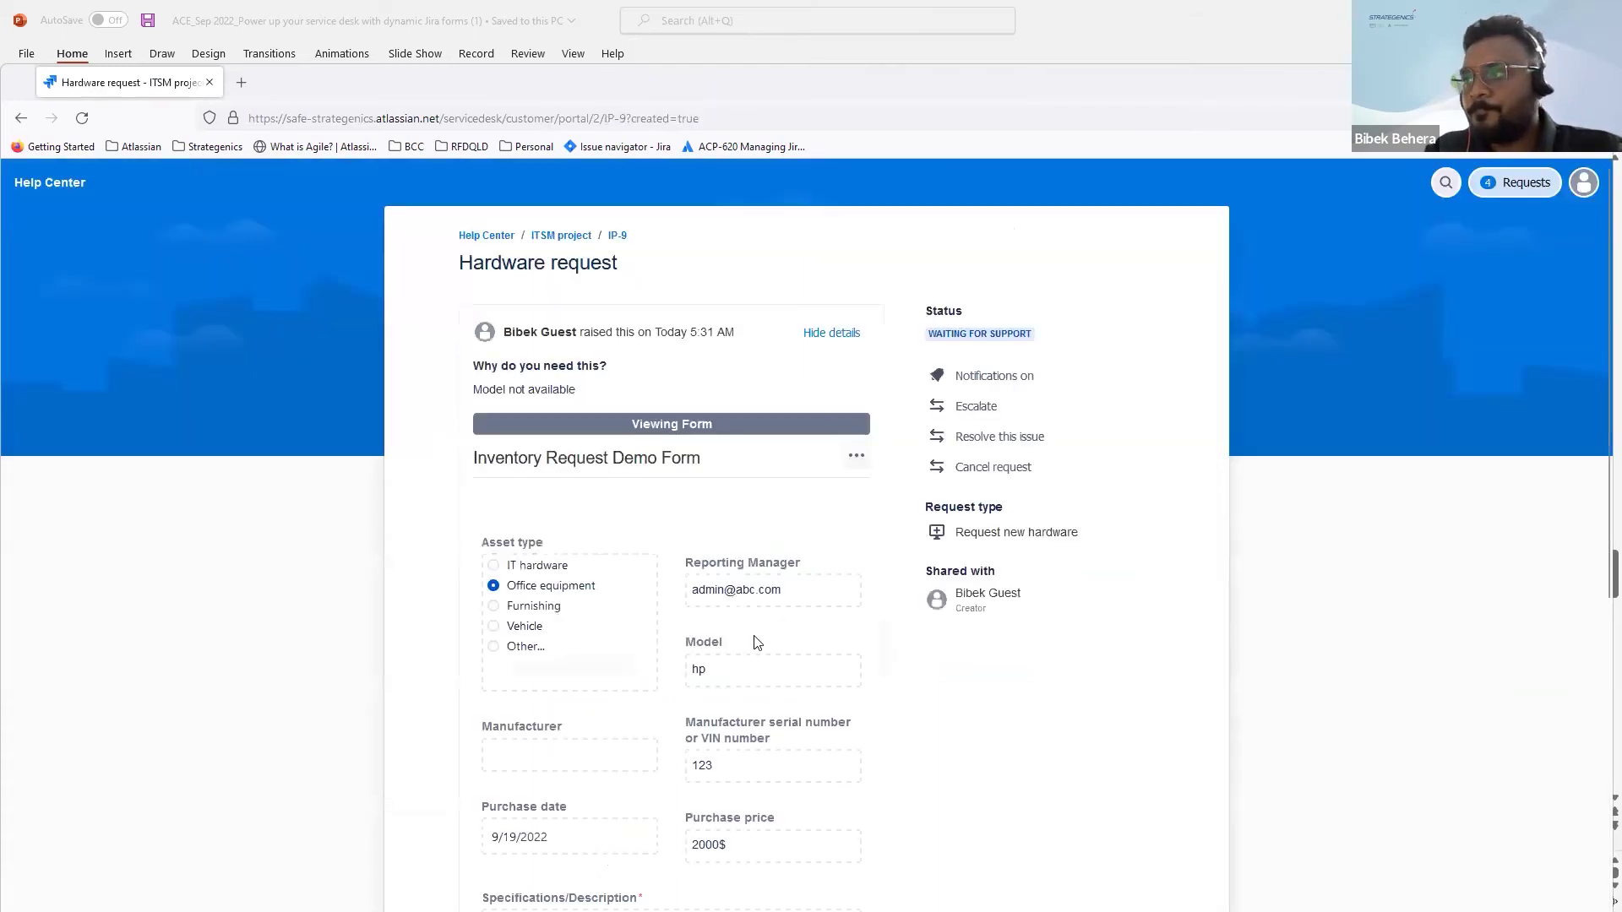
scroll(756, 642, "down", 1)
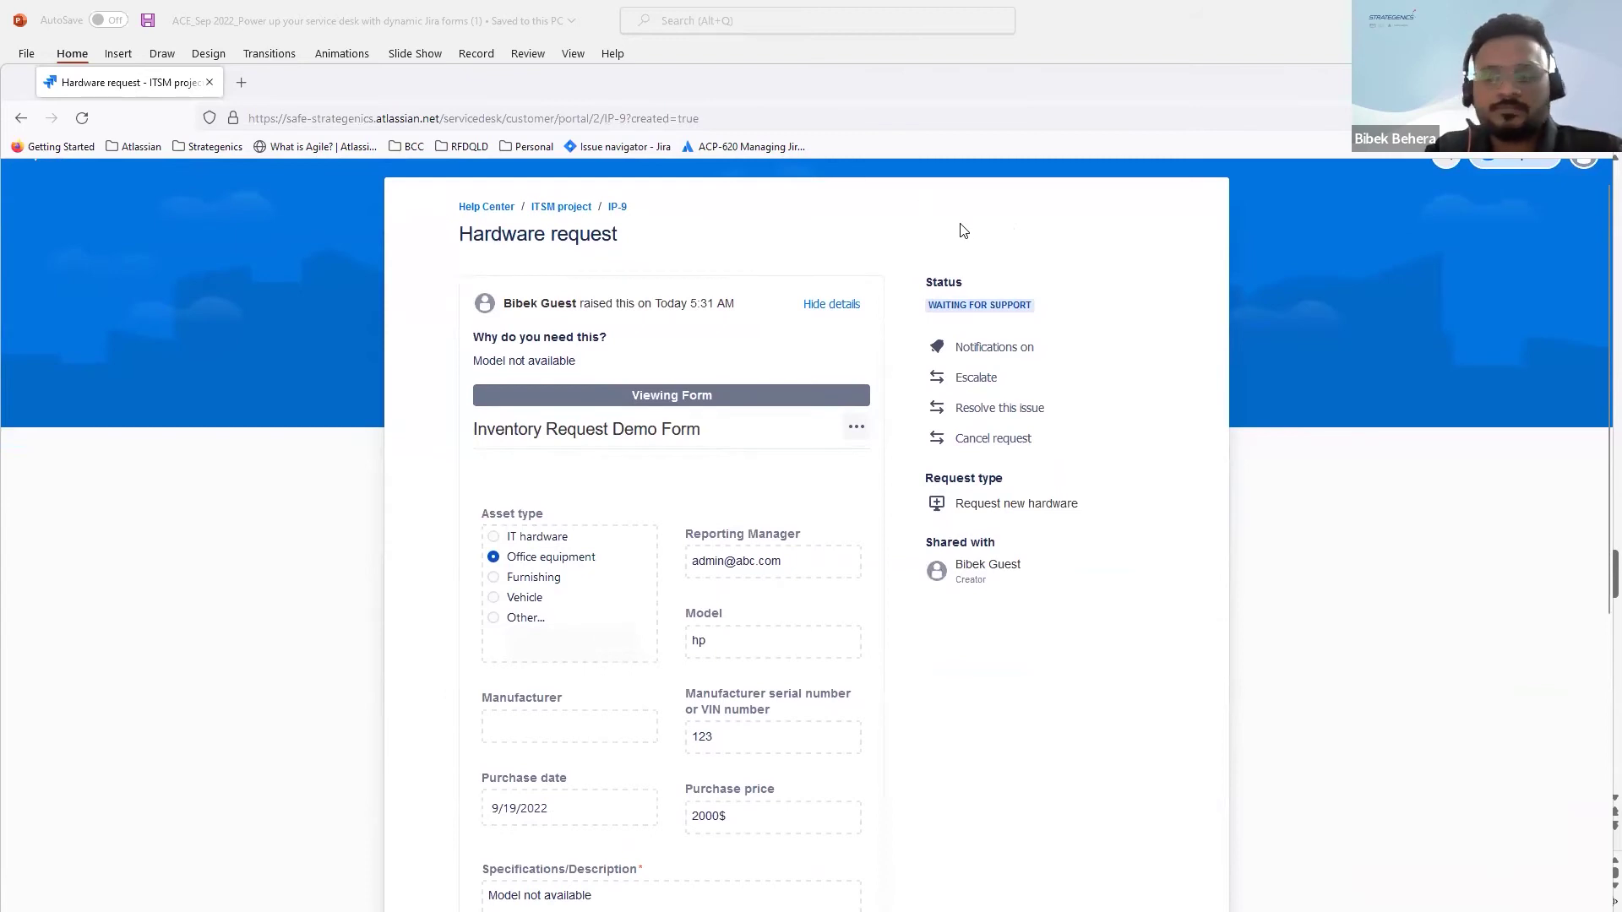
key("alt+Tab")
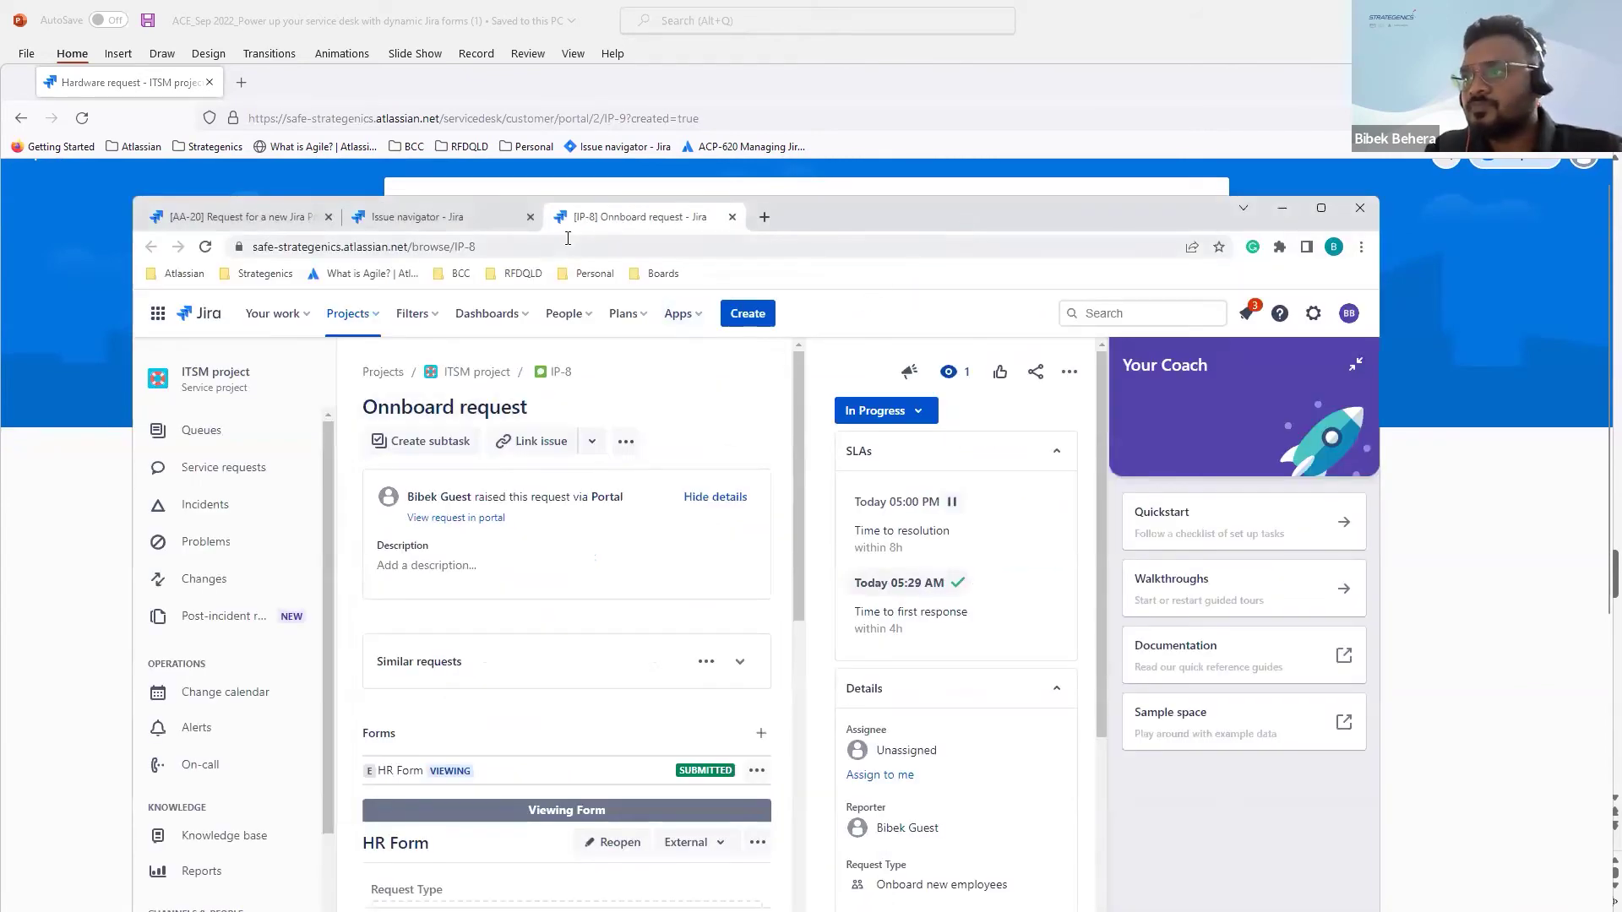
Step: Change the issue URL from IP-8 to IP-9 to open the Hardware request
left_click(568, 246)
left_click(568, 246)
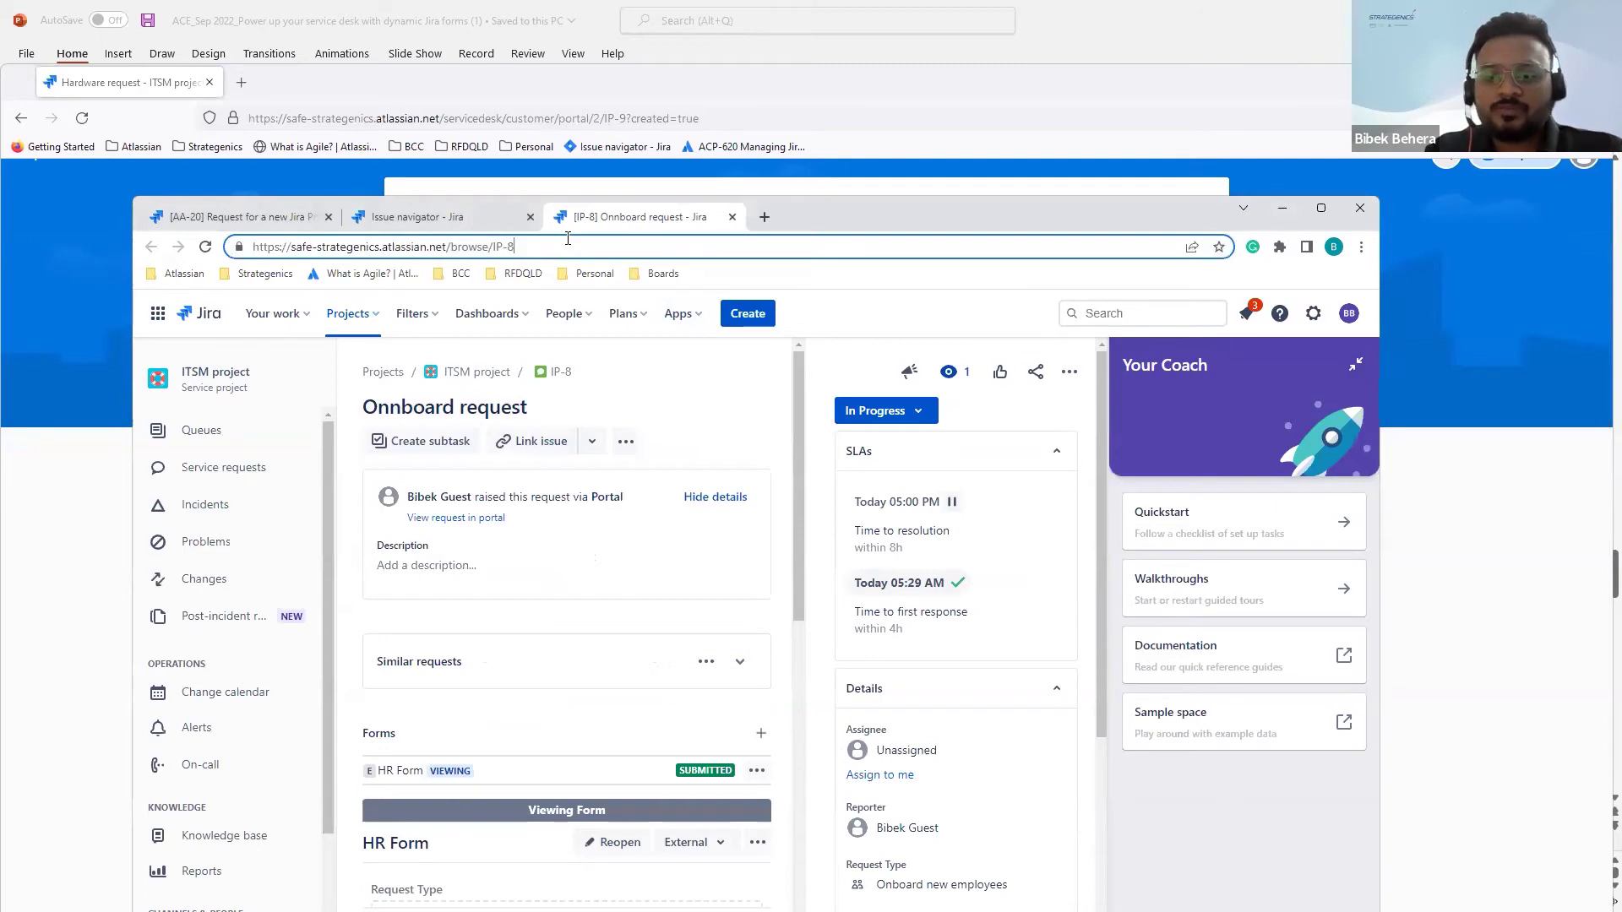
key("BackSpace")
type("9")
key("Return")
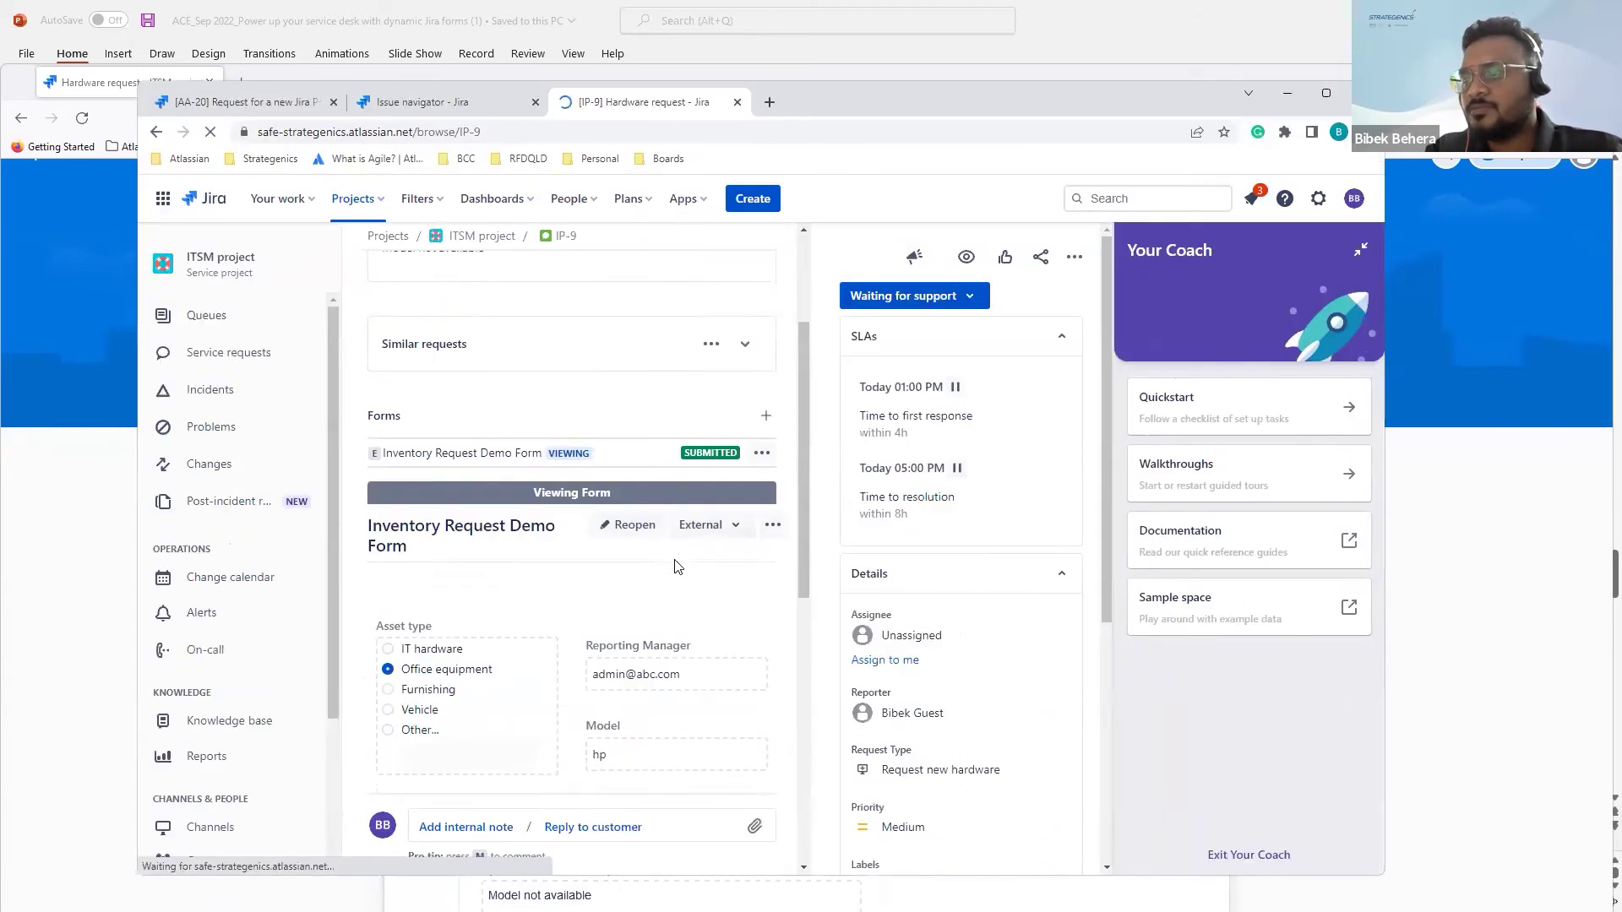
Step: Review IP-9's inventory form answers, then choose the Pending transition
scroll(674, 566, "down", 2)
scroll(494, 478, "down", 1)
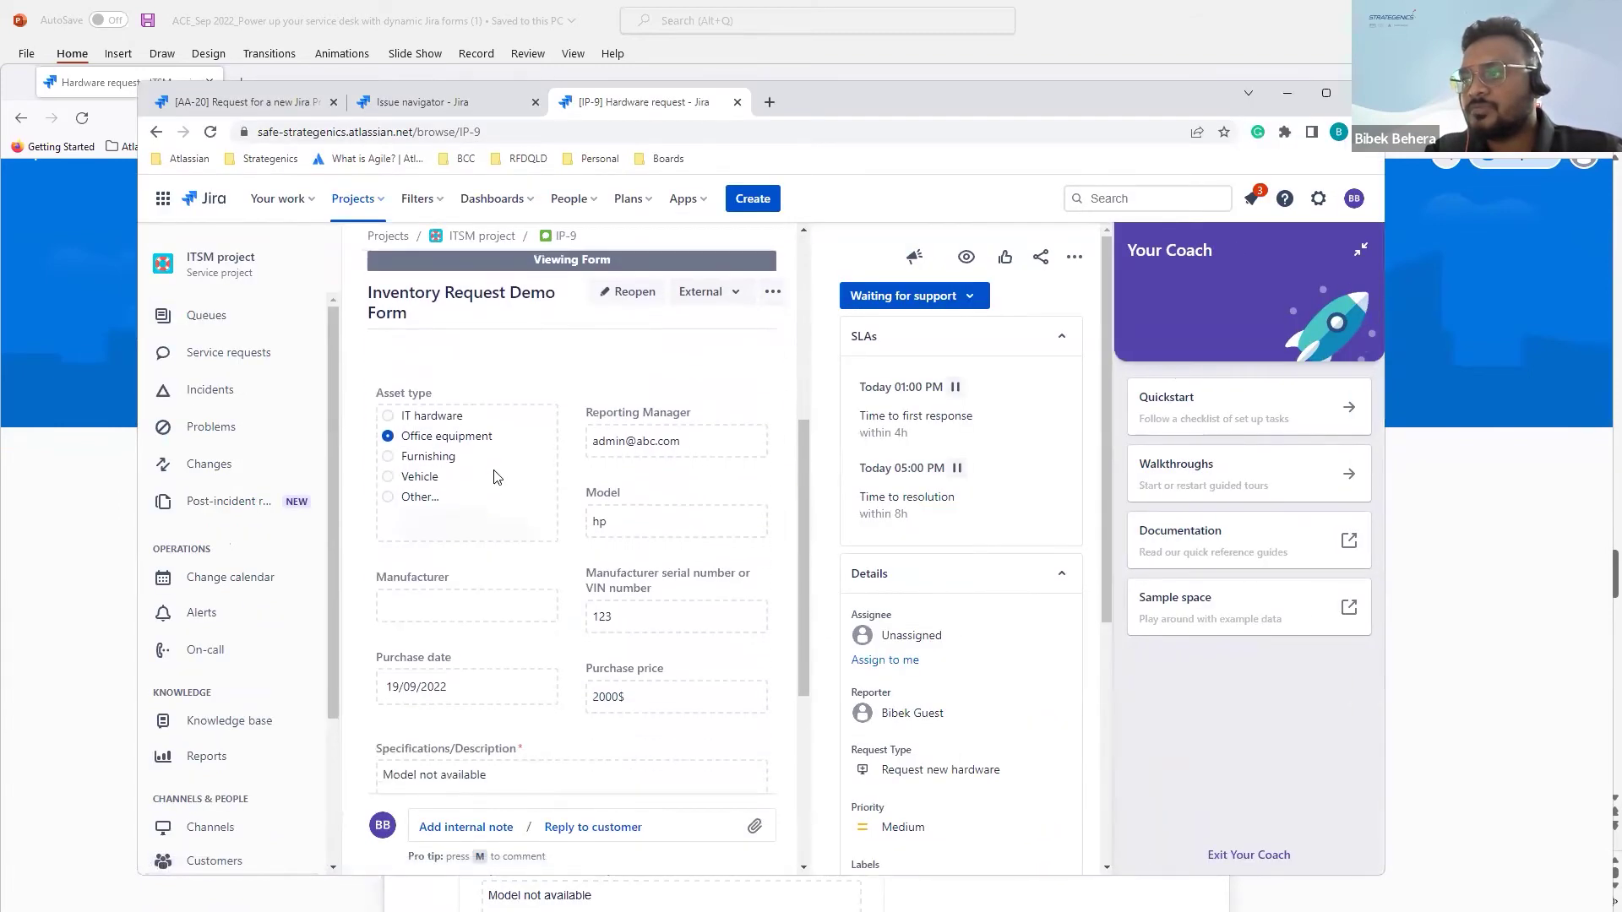
scroll(494, 477, "down", 1)
scroll(494, 477, "down", 1)
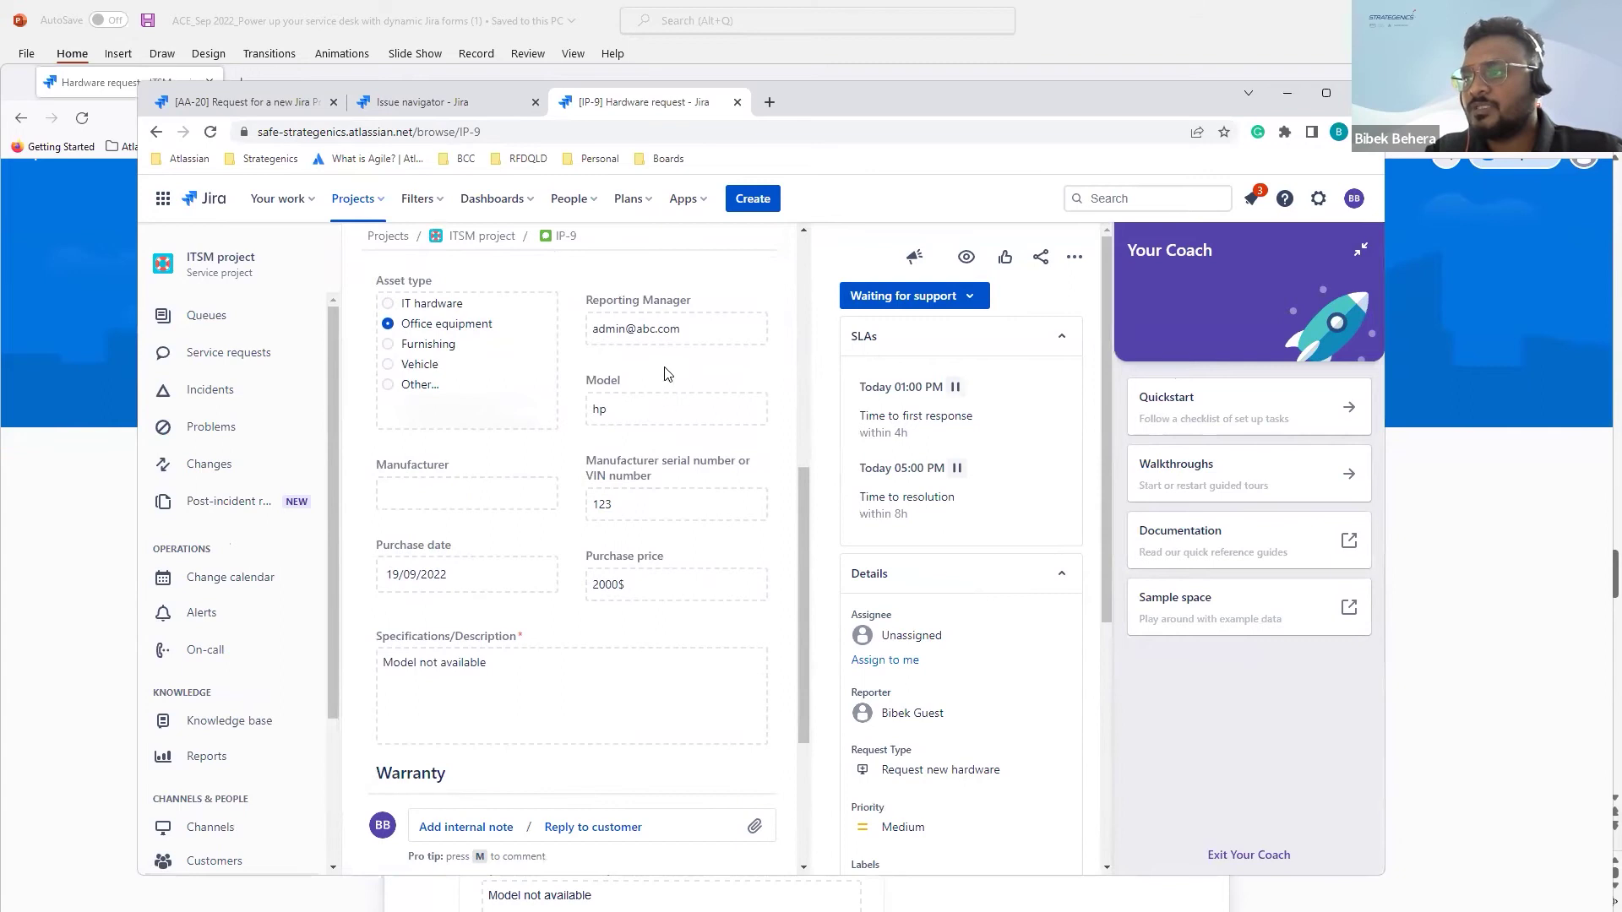
scroll(615, 564, "down", 1)
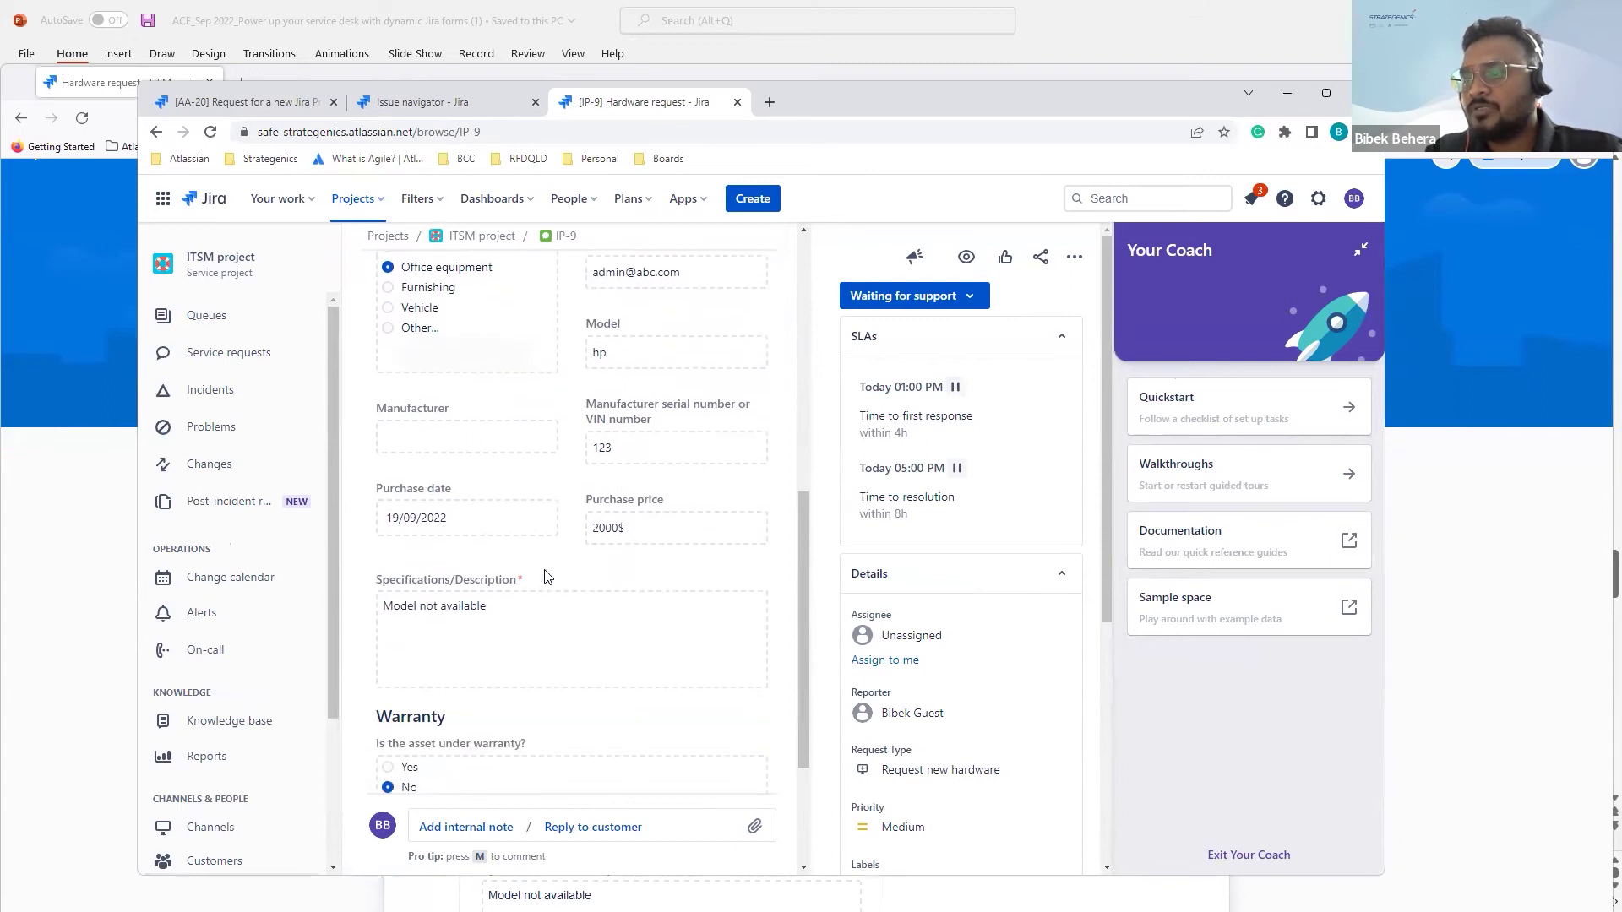
scroll(547, 580, "down", 3)
scroll(547, 578, "up", 10)
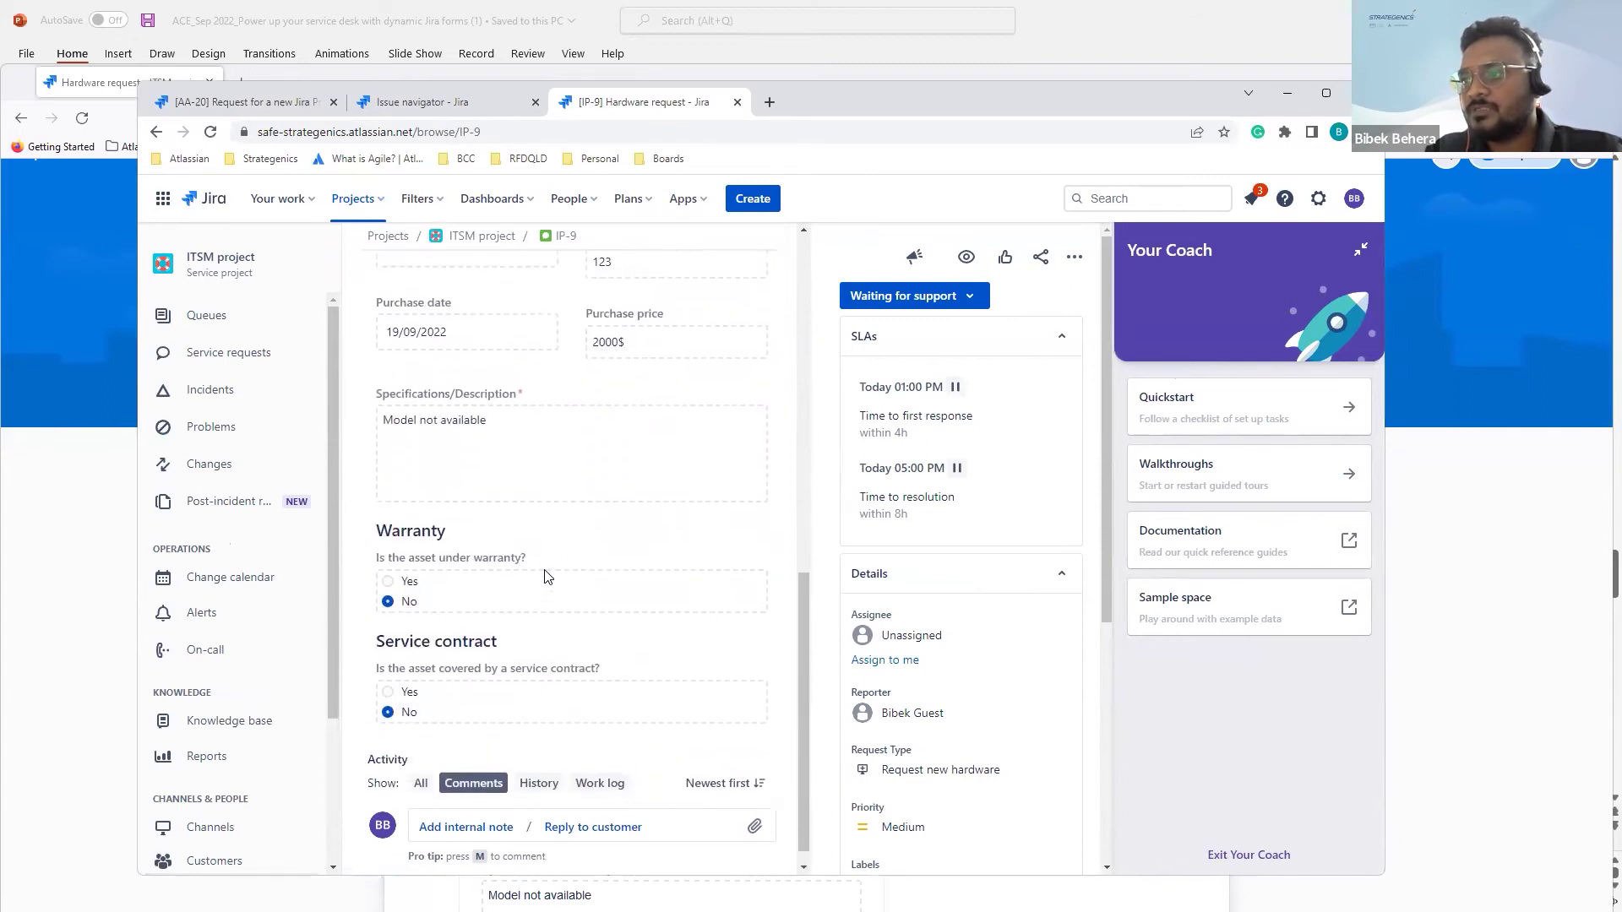
scroll(544, 575, "up", 1)
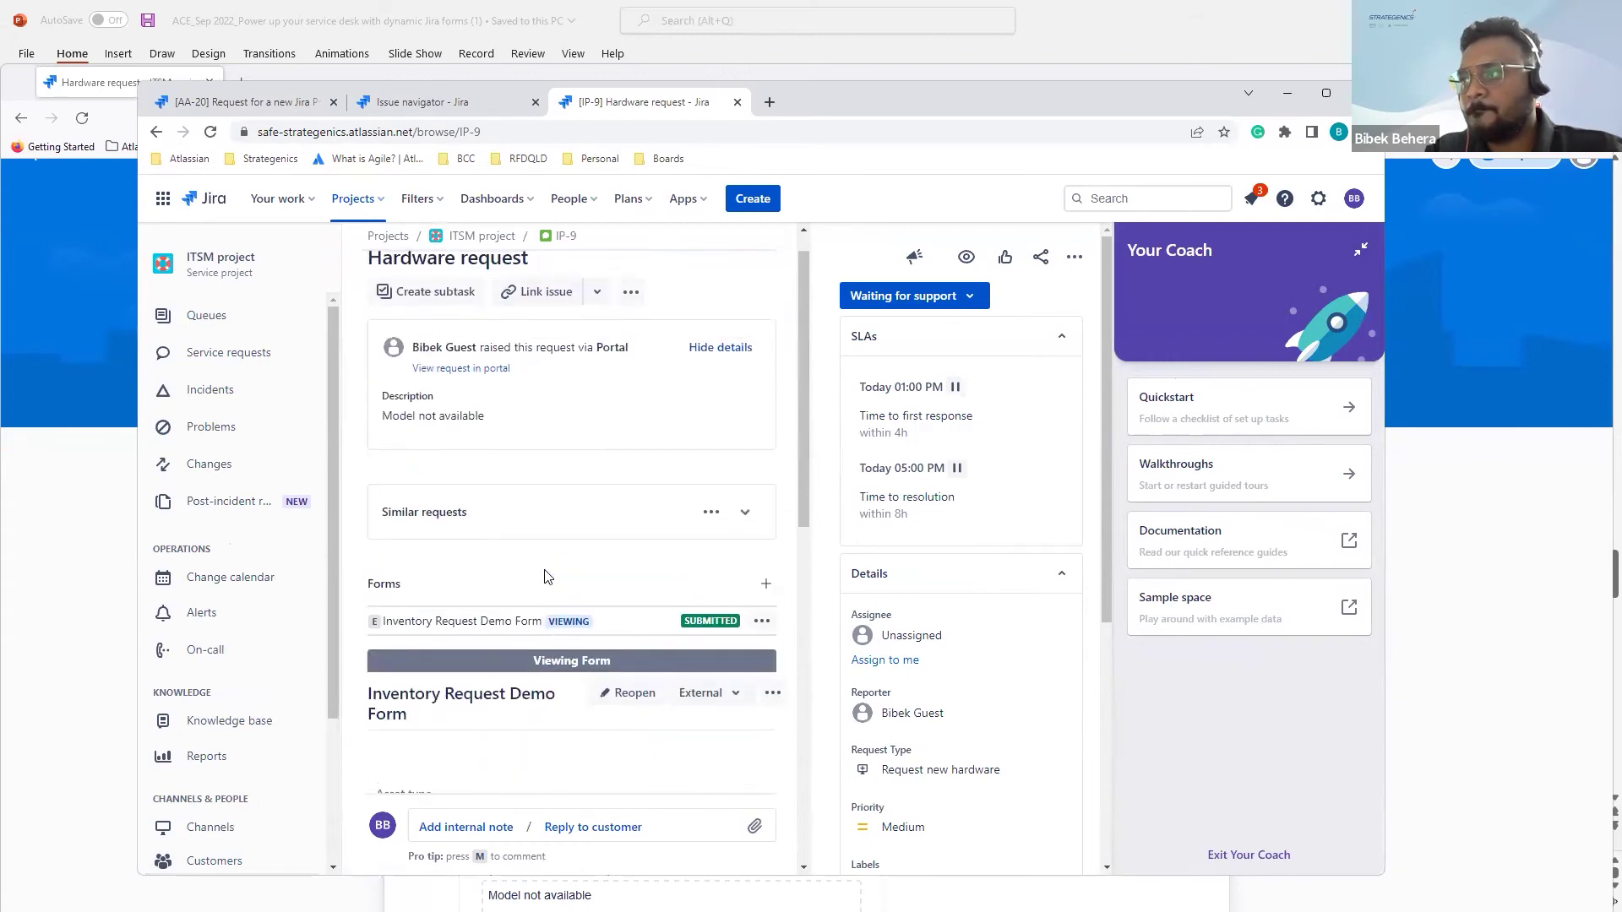
left_click(964, 298)
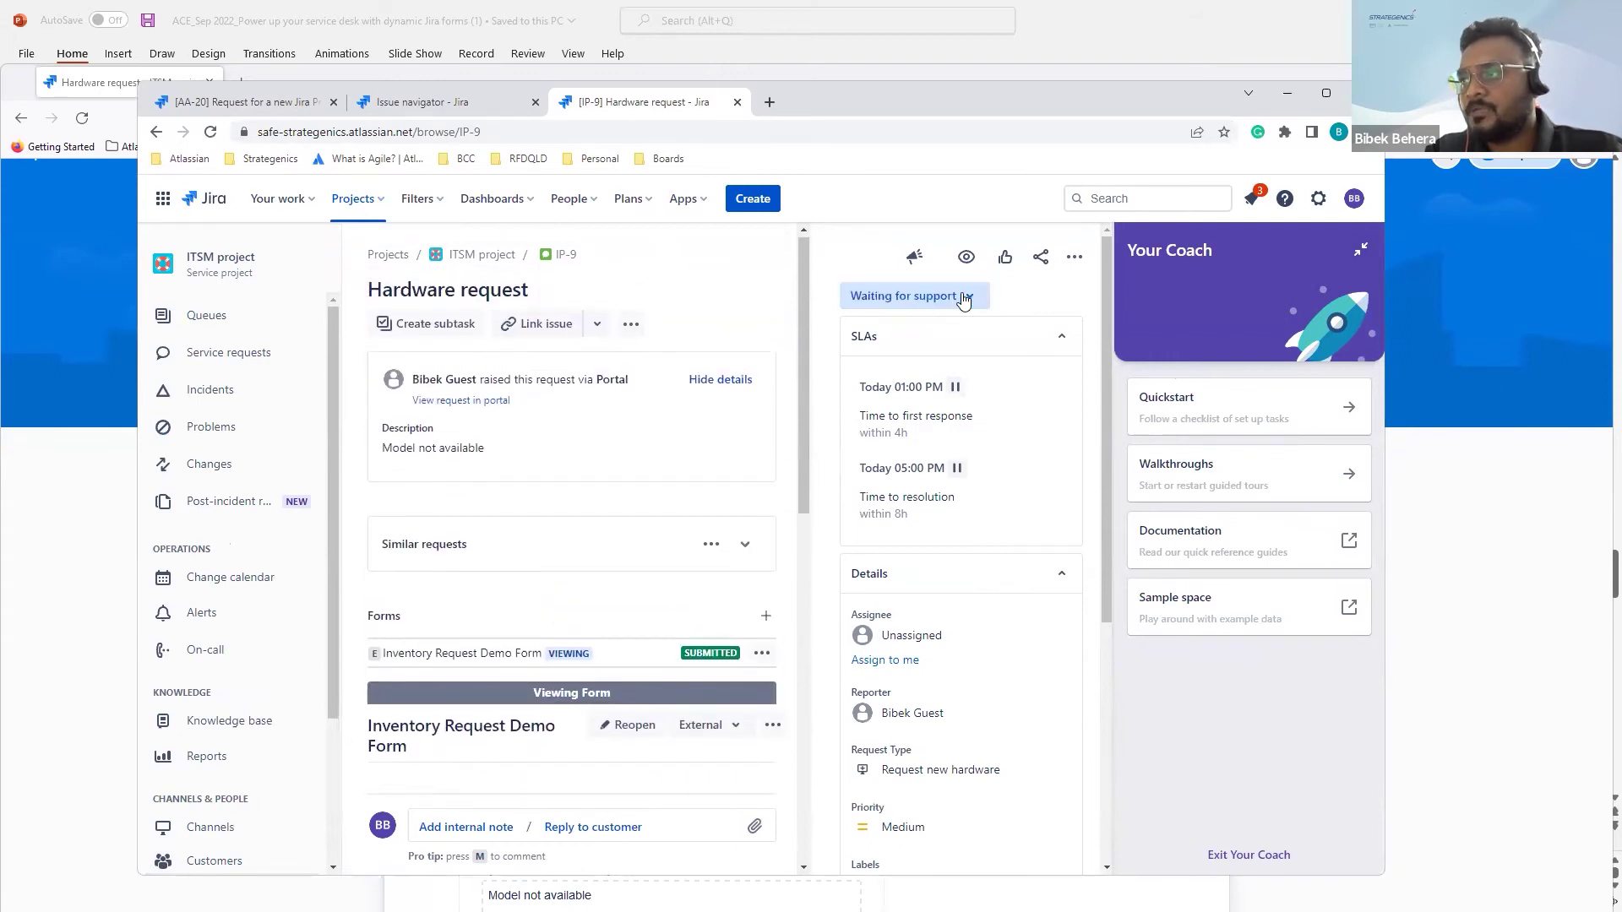
left_click(922, 416)
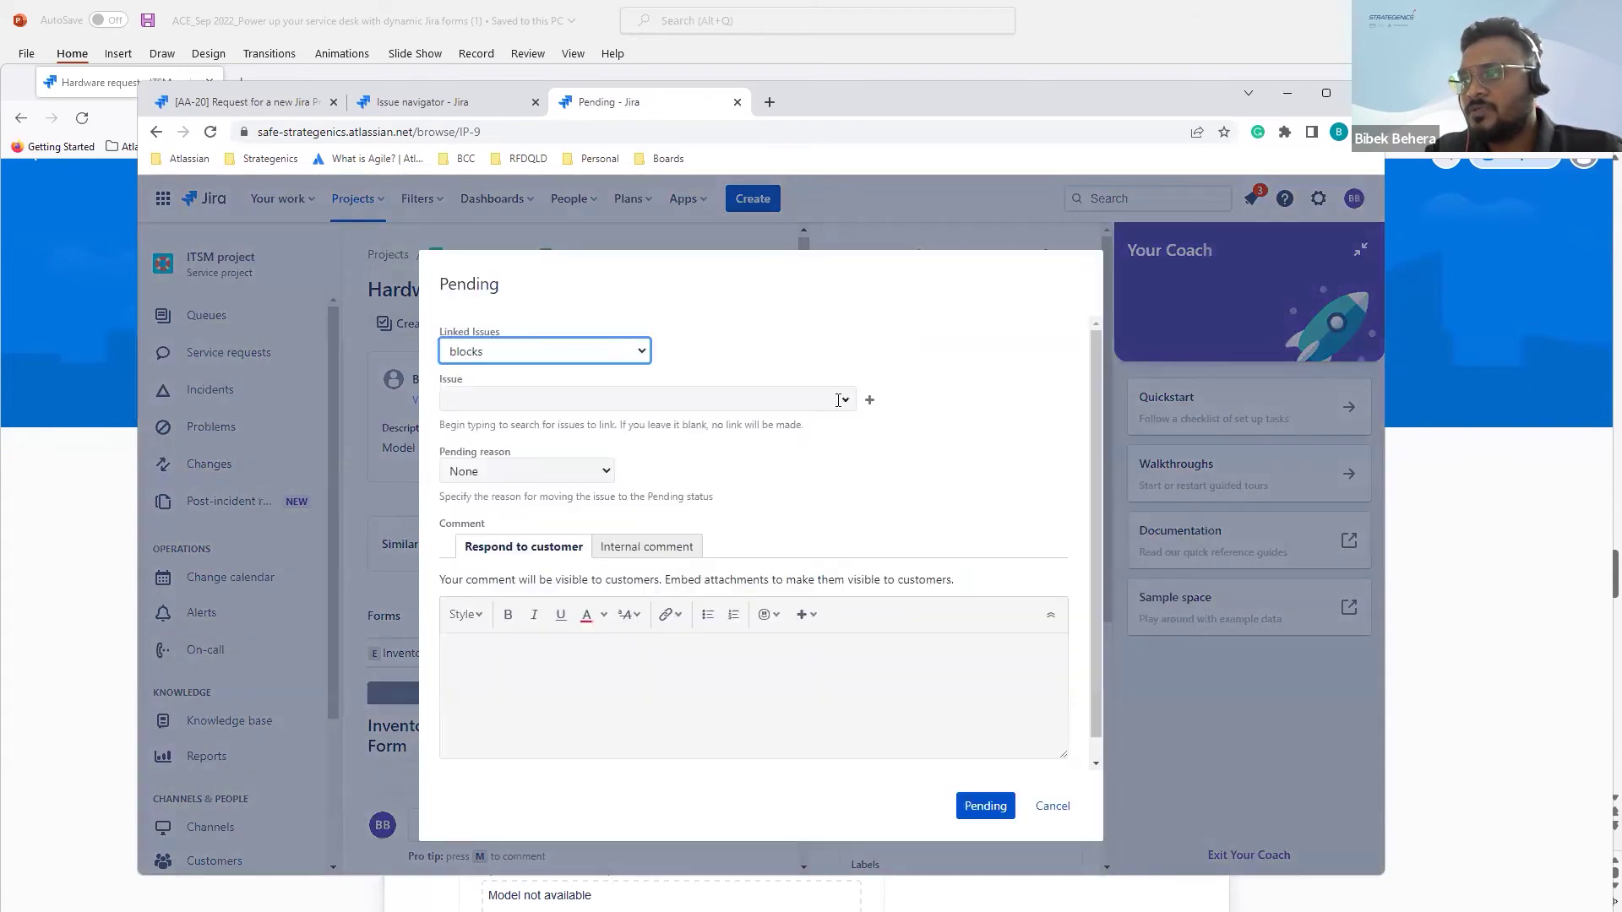
Step: Reply 'working on pending' to the customer and move IP-9 to Pending
left_click(556, 684)
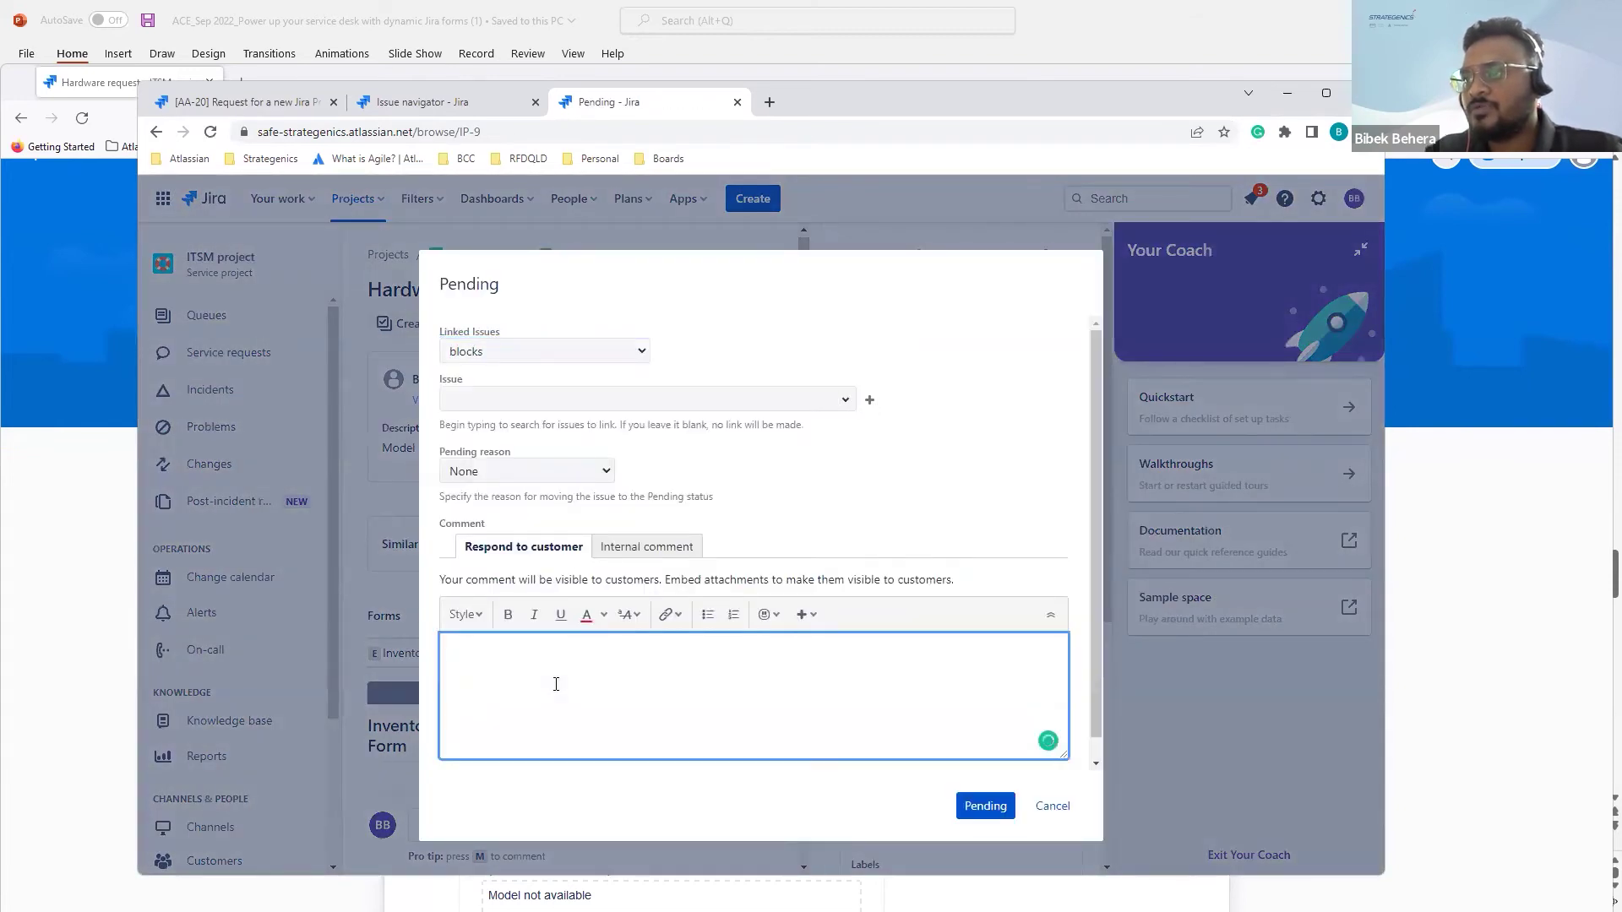
type("working o")
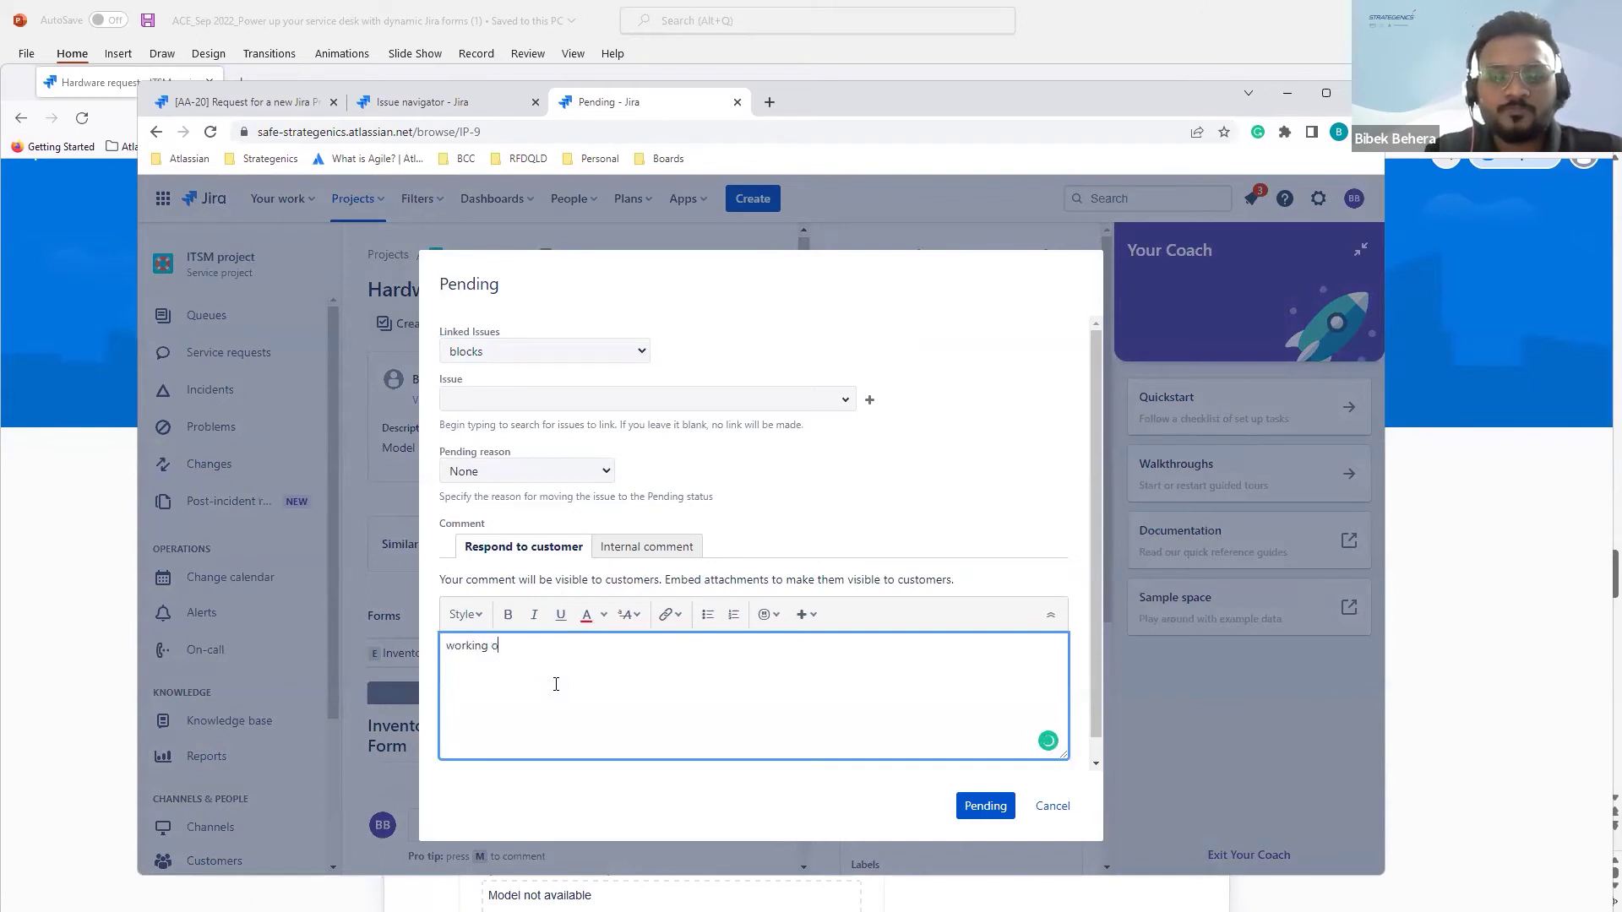
type("n pending cas")
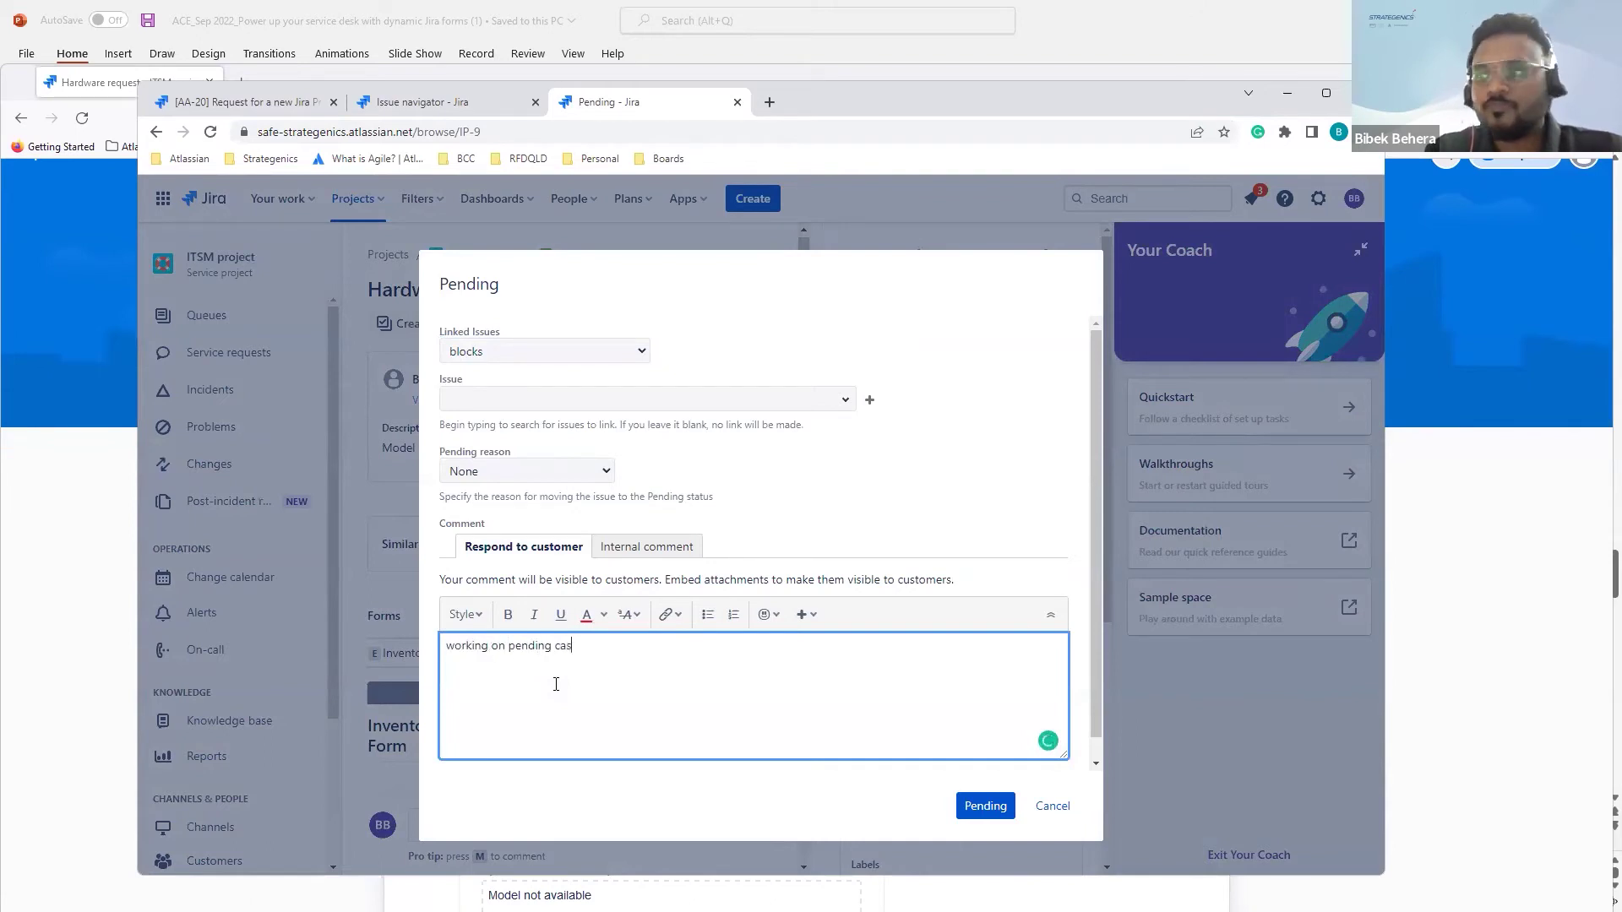
left_click(982, 806)
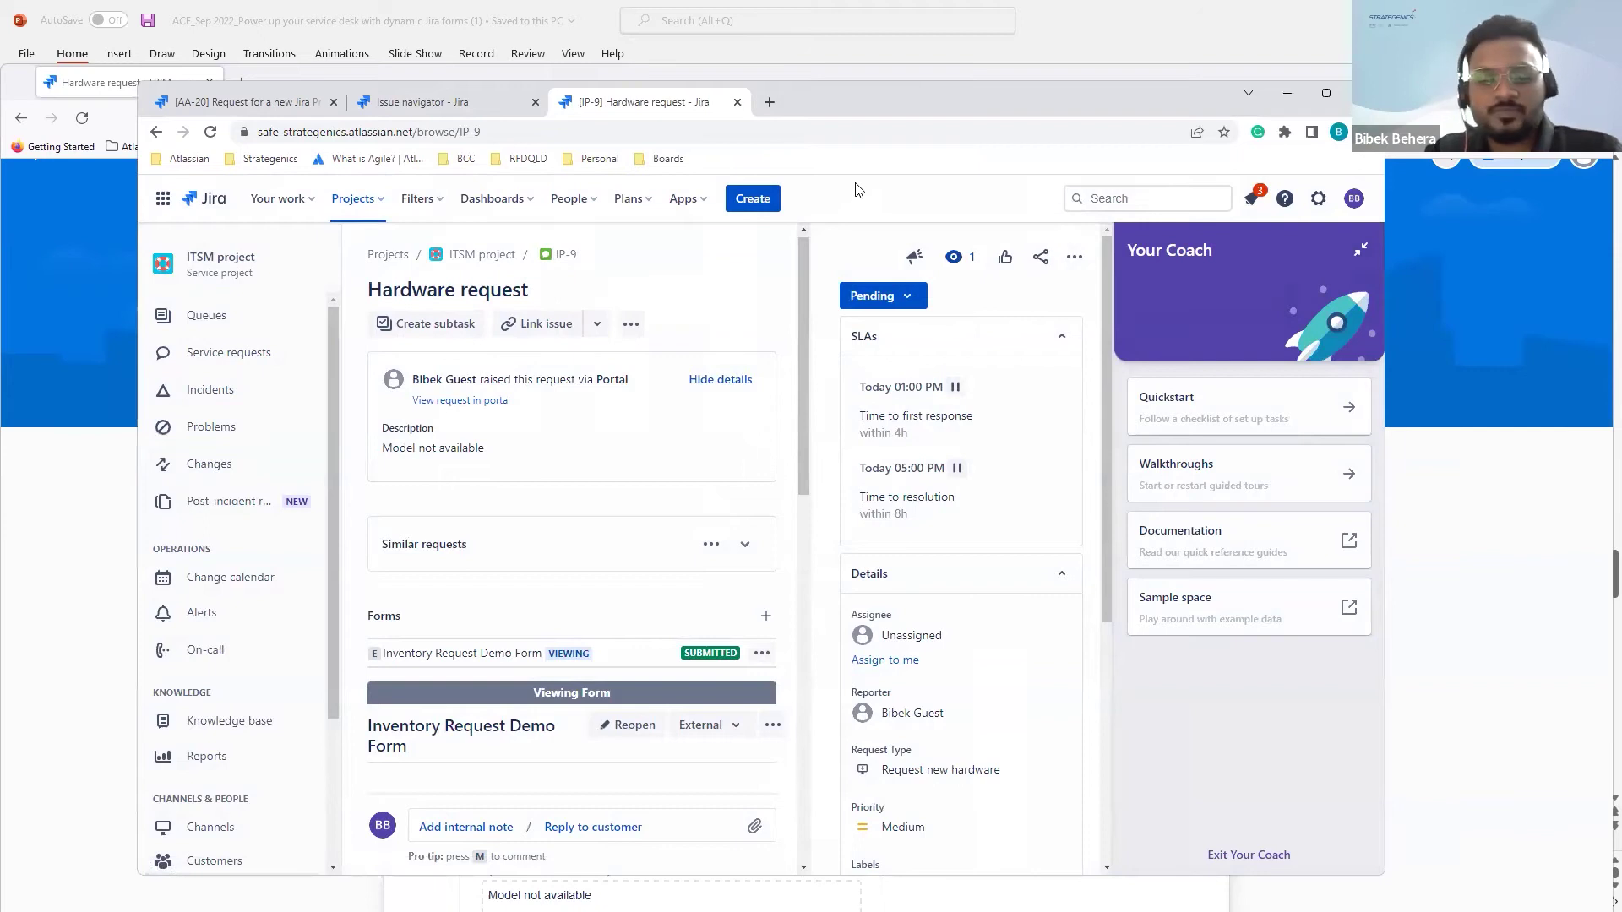
key("alt+Tab")
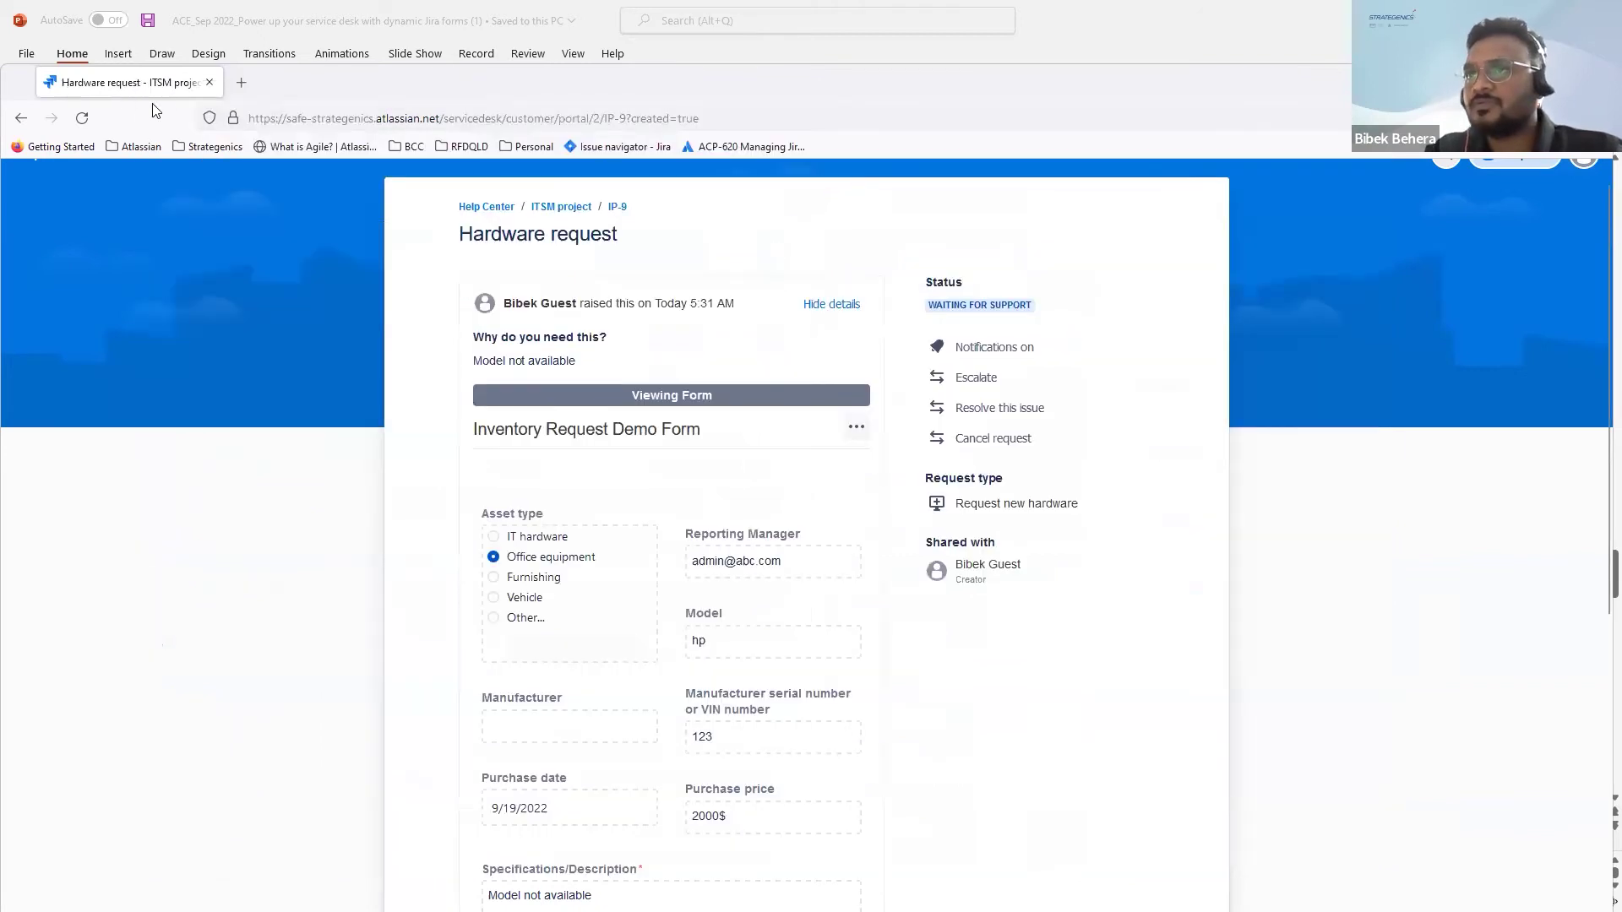
Step: Refresh the portal to see IP-9 Pending and check the form's download options
left_click(82, 118)
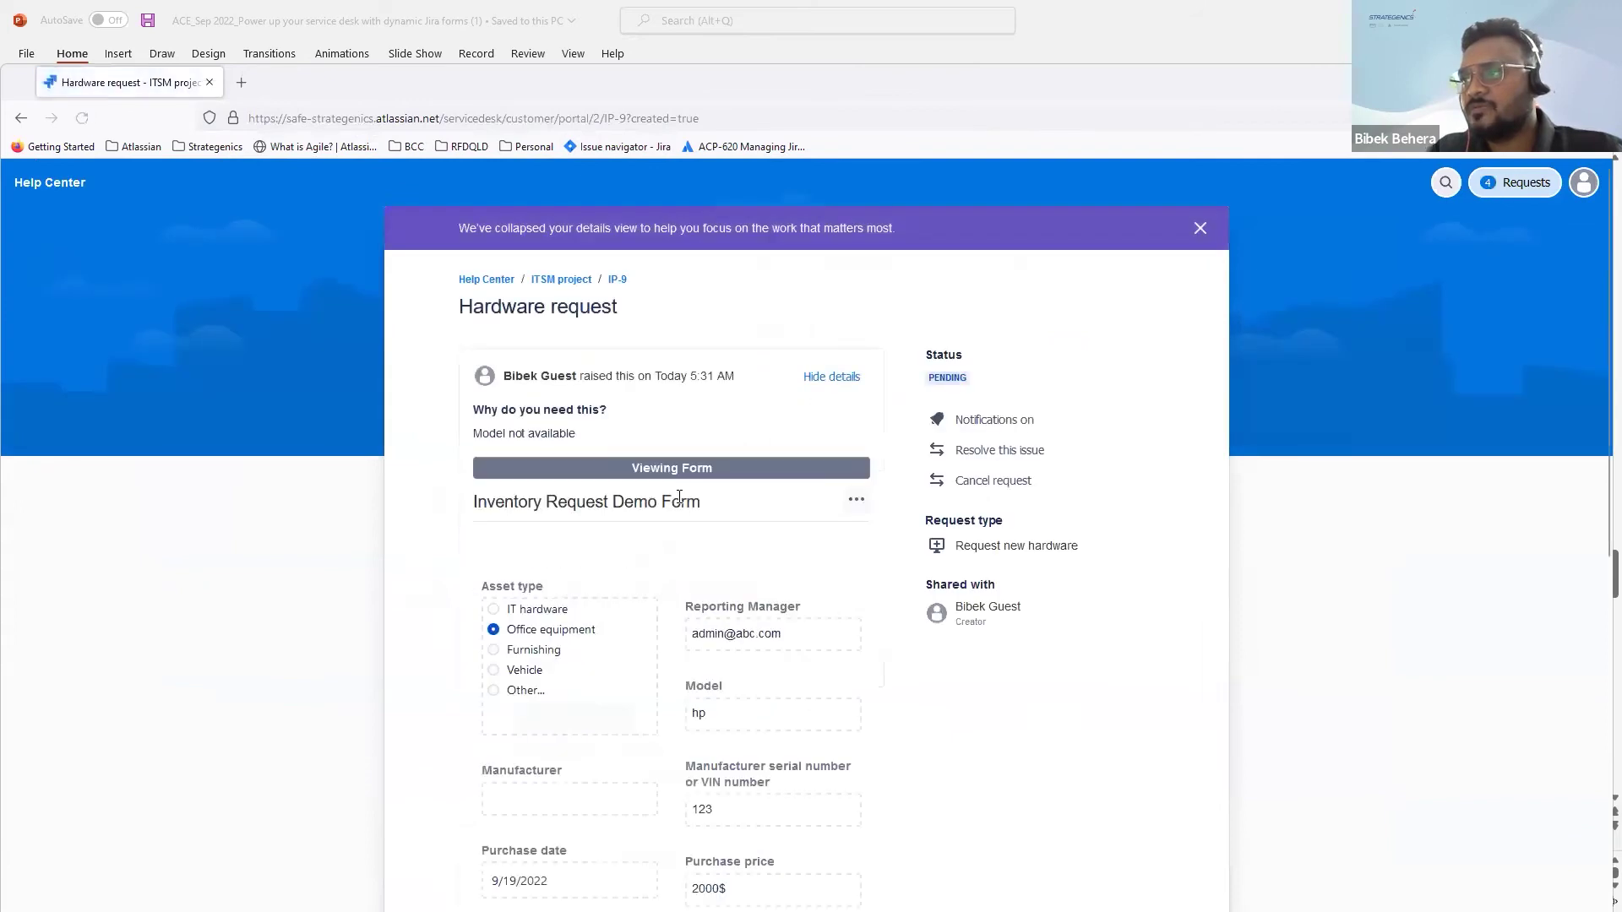
left_click(856, 501)
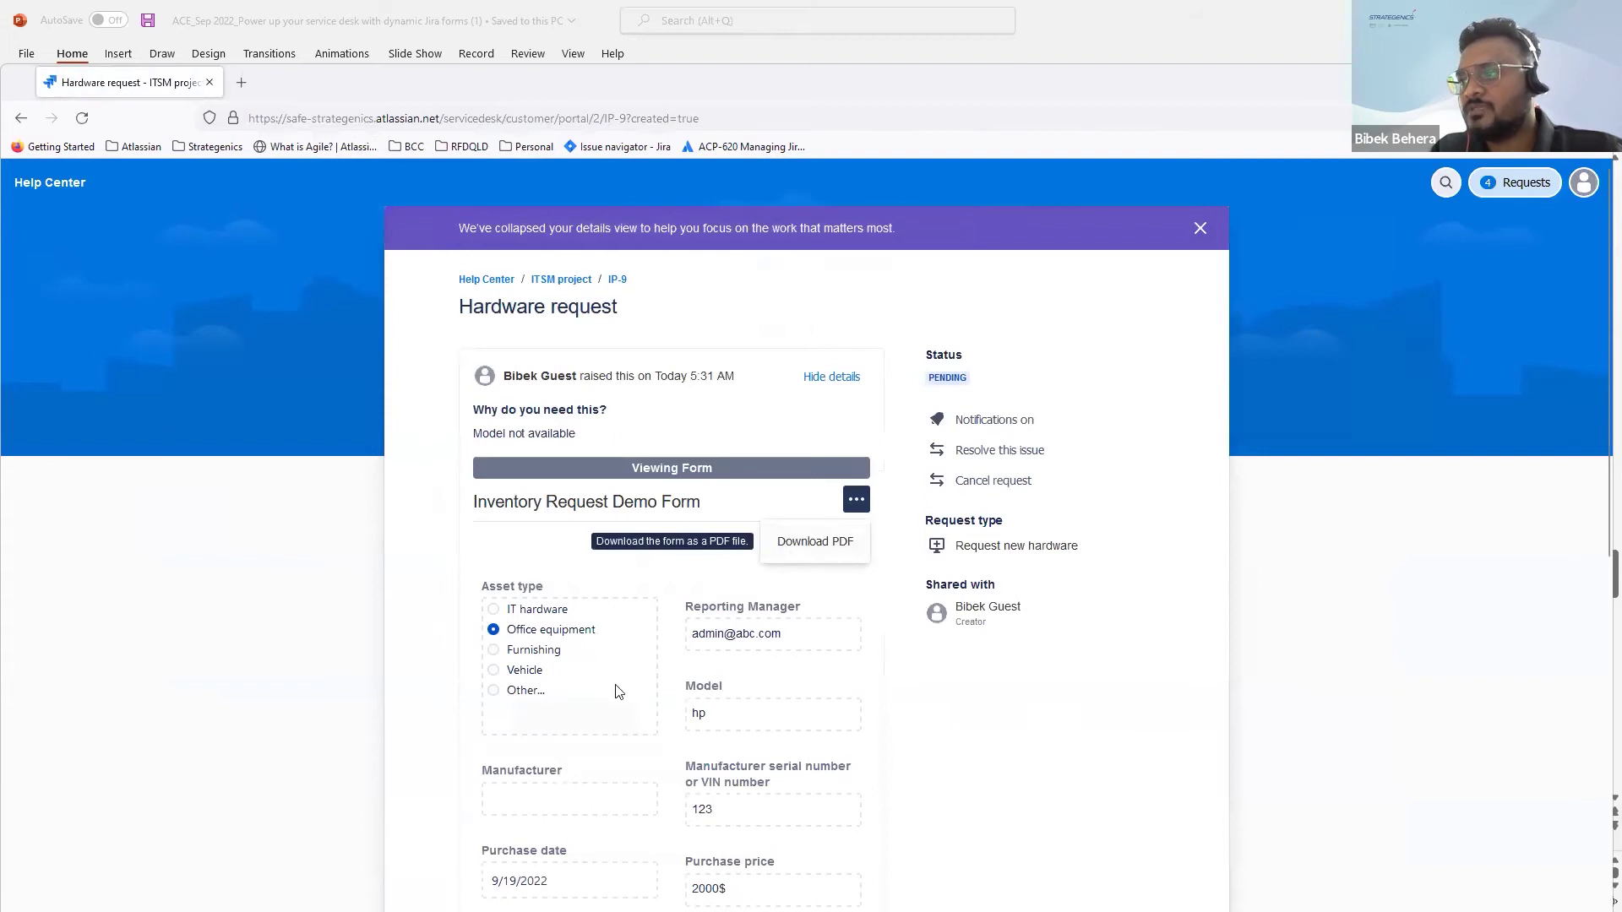
scroll(615, 691, "down", 1)
scroll(615, 691, "down", 7)
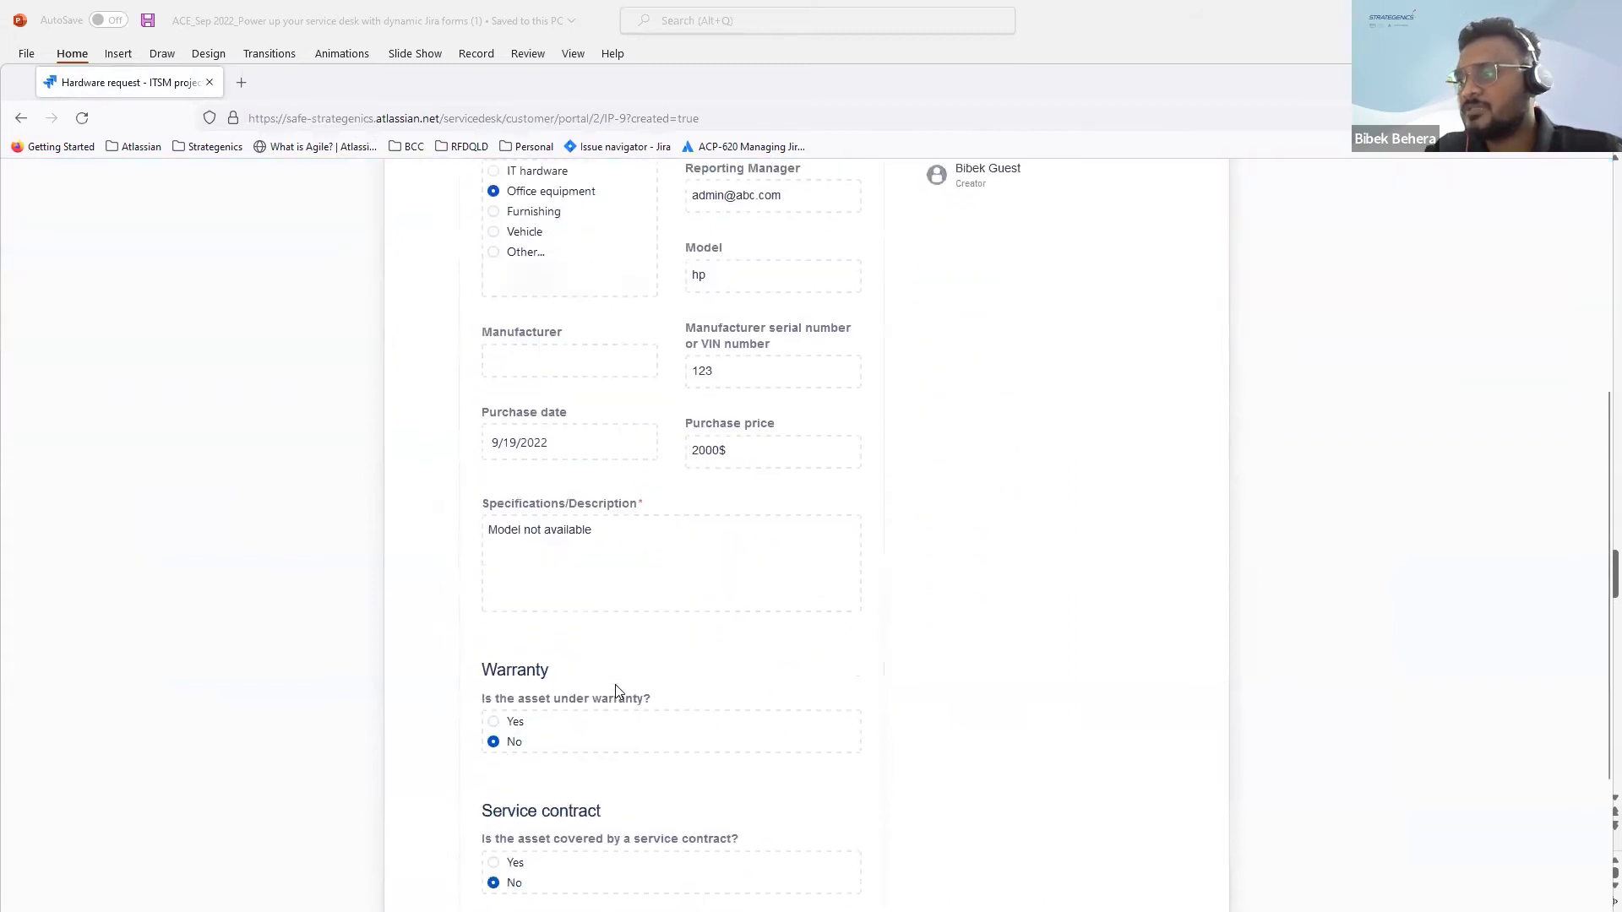
scroll(615, 691, "up", 5)
scroll(617, 691, "up", 4)
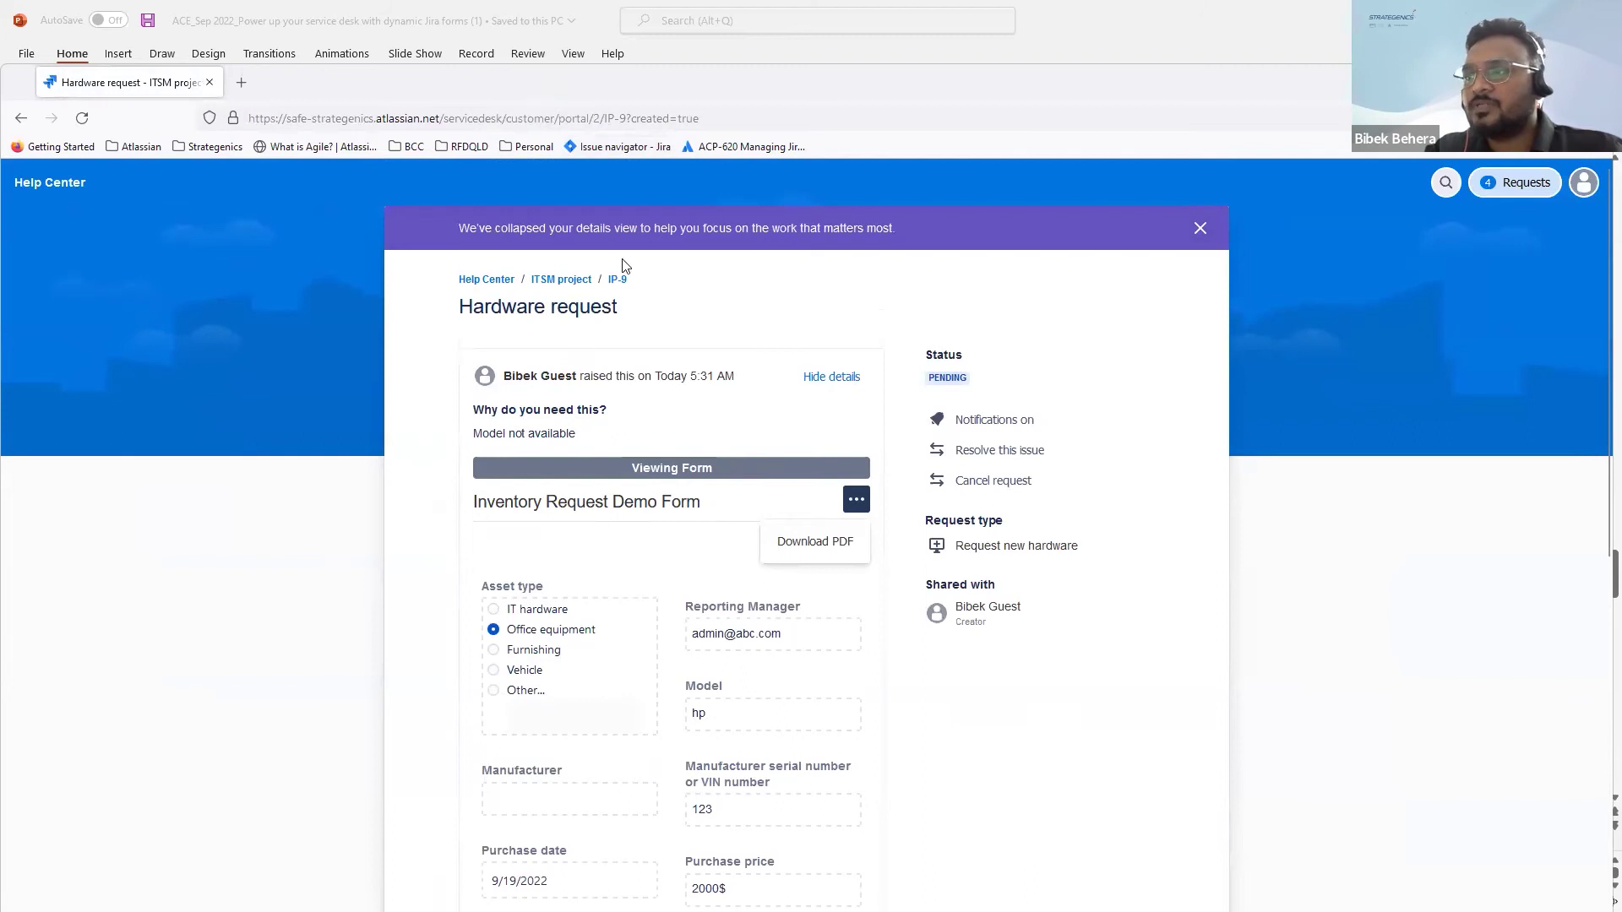
Step: Shrink the portal window and return to the agent Jira issue search list
key("super+Down")
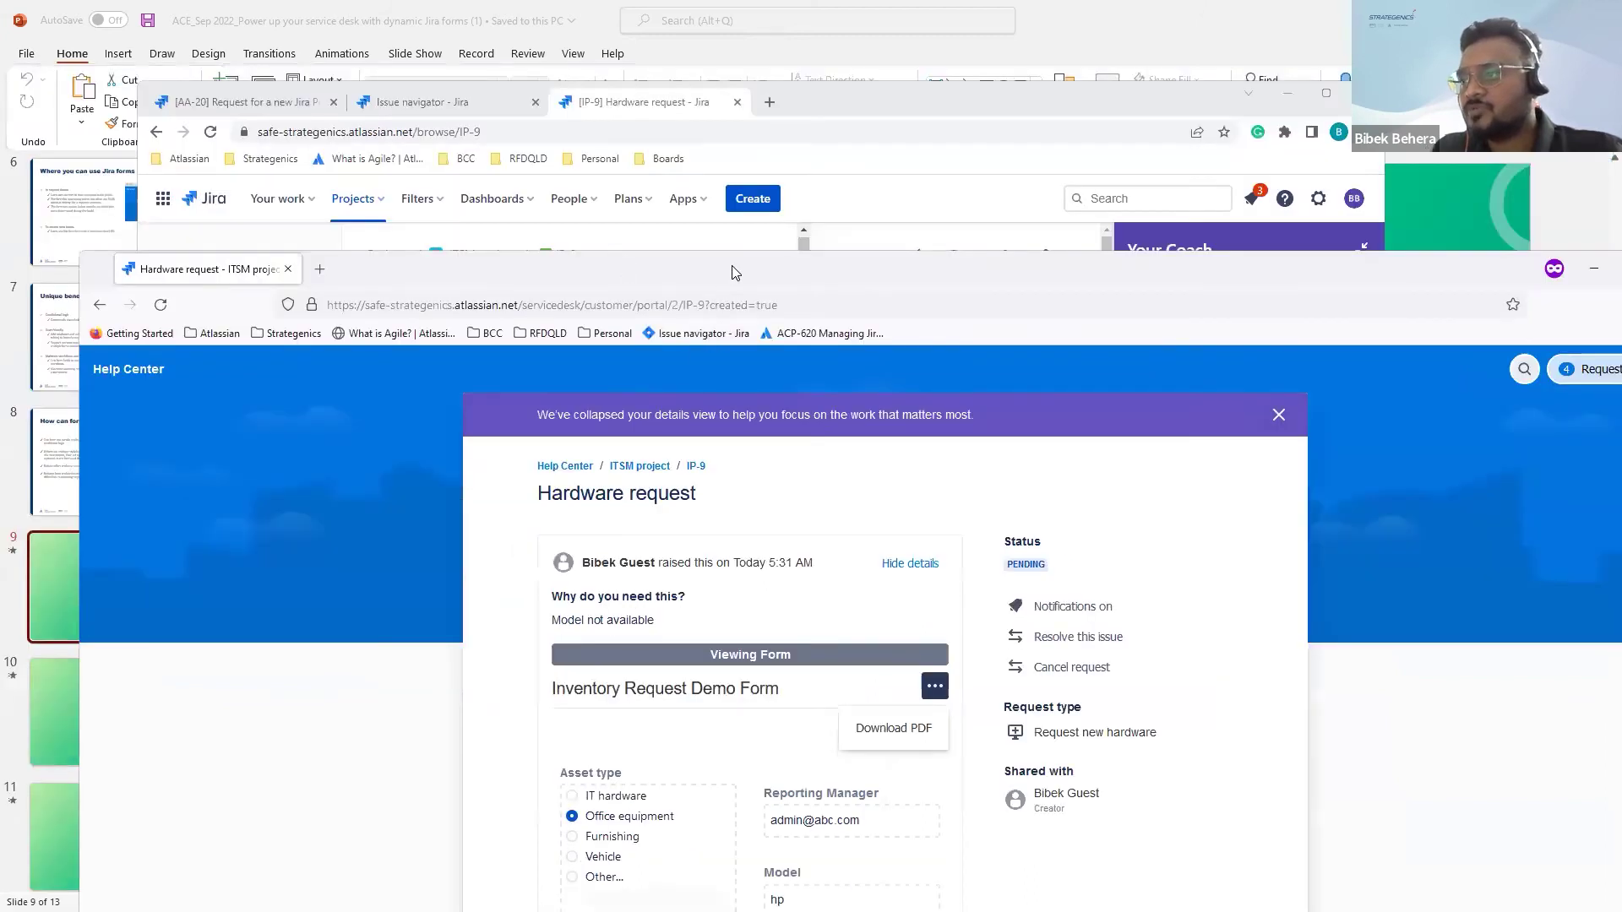
left_click_drag(730, 279, 753, 177)
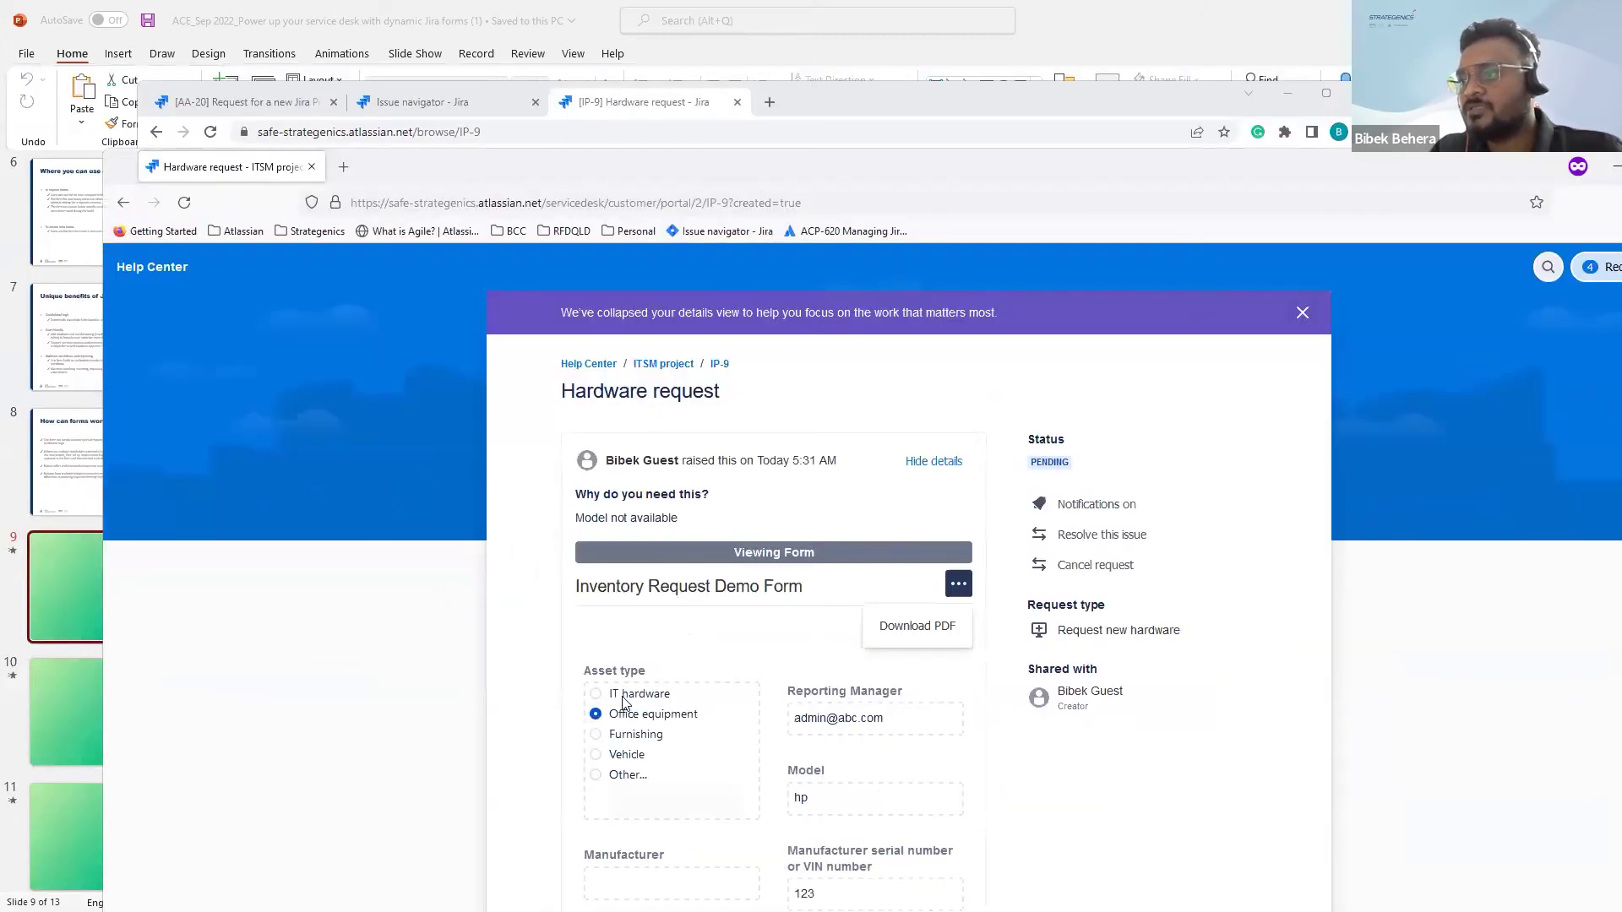
scroll(627, 699, "down", 3)
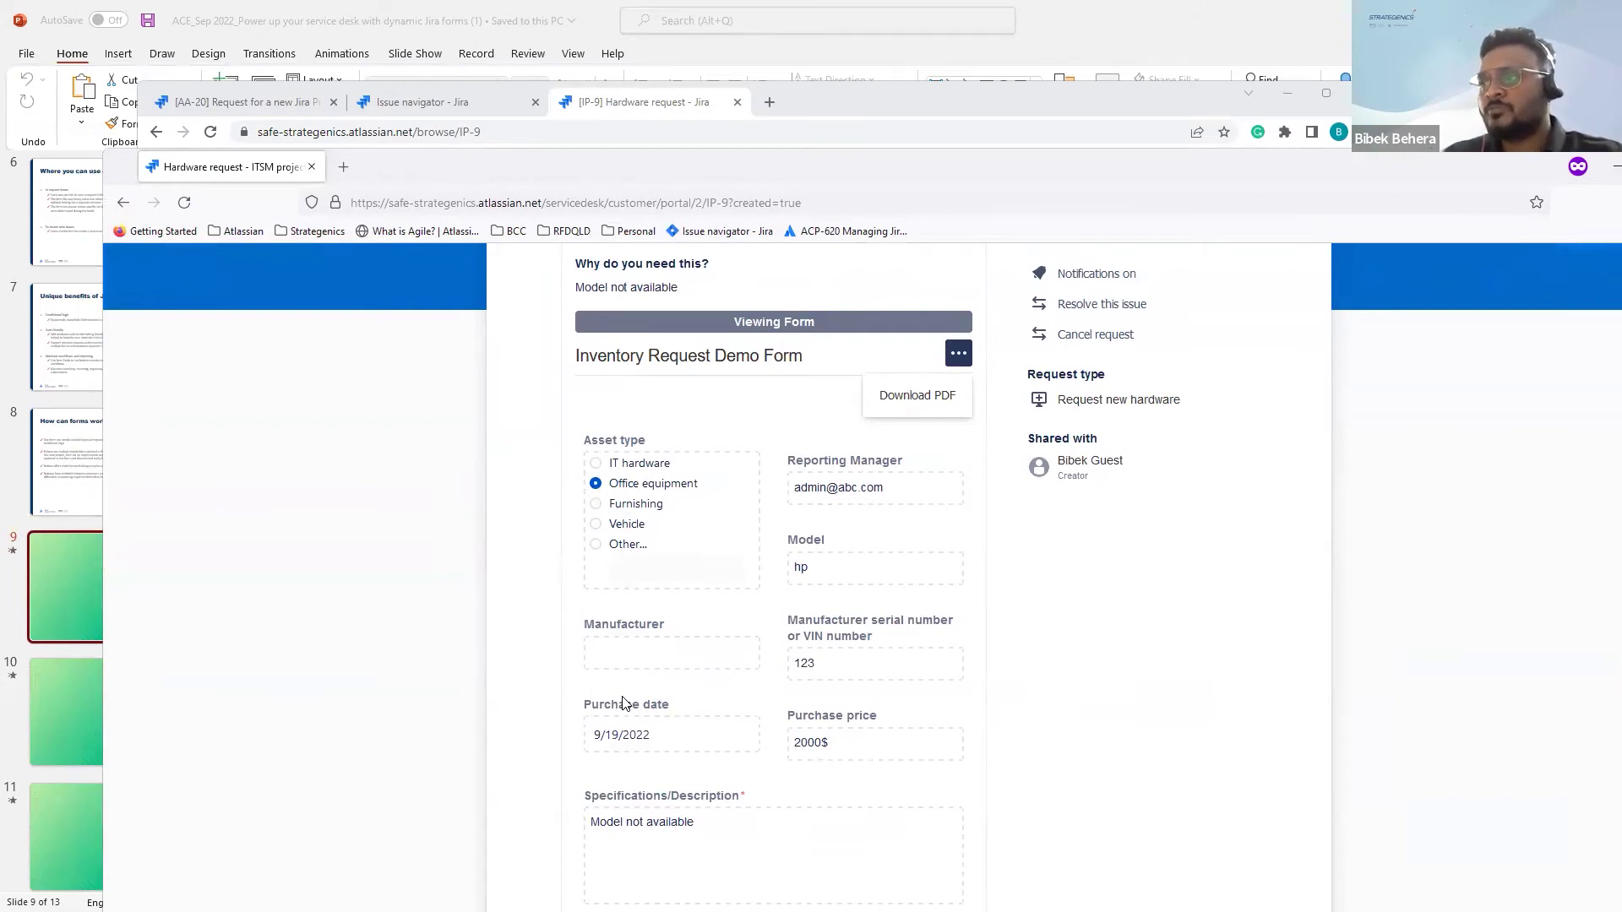
scroll(746, 642, "up", 3)
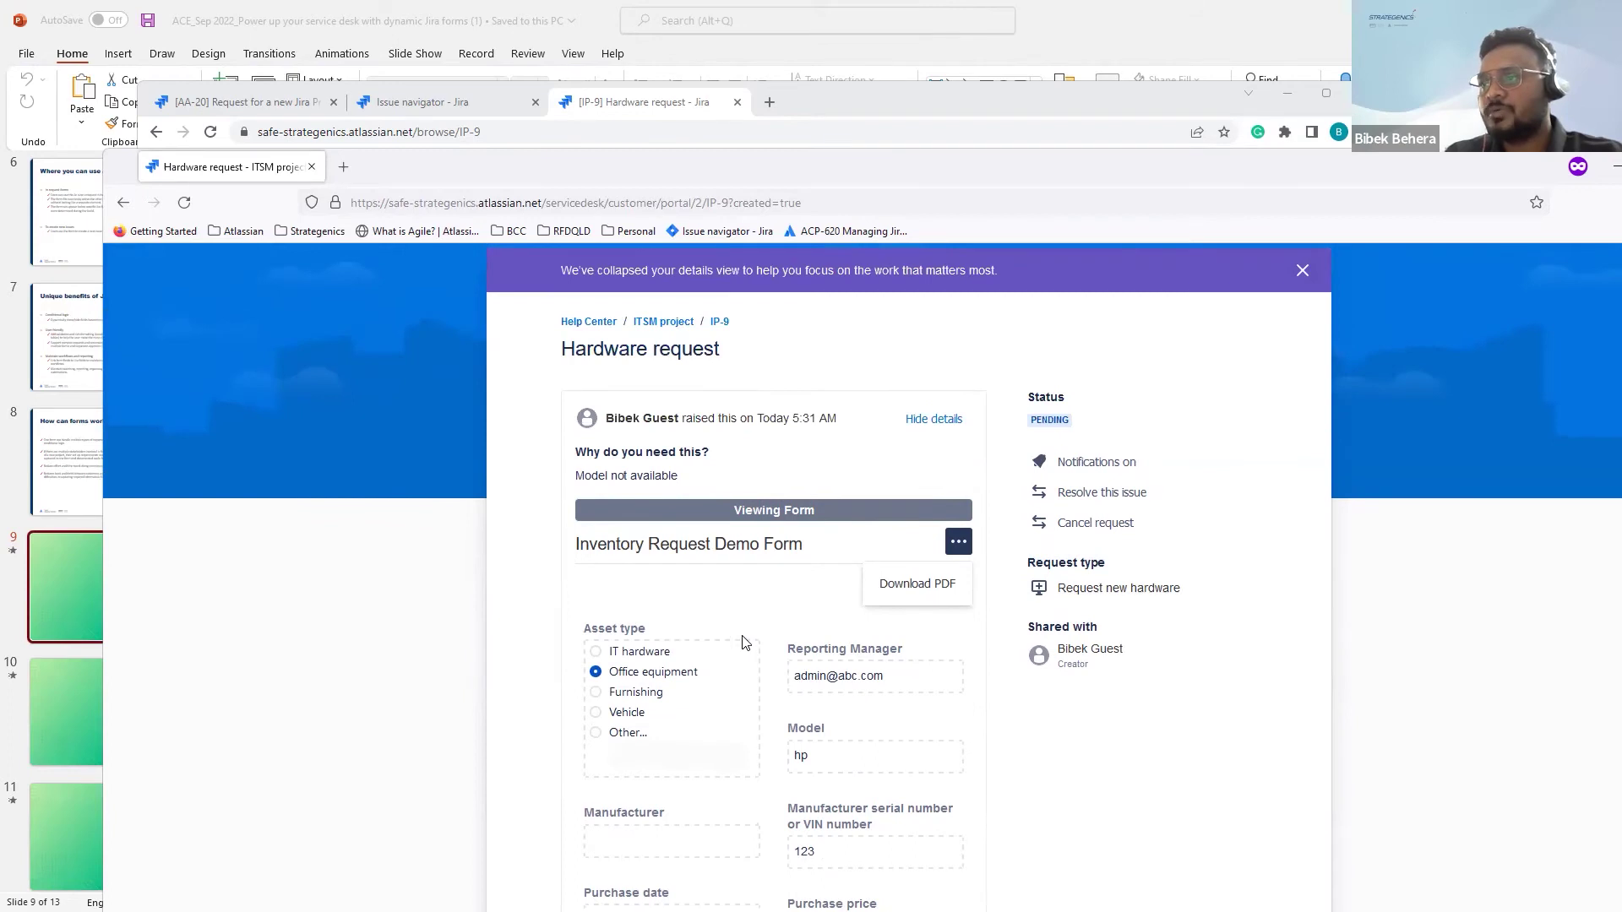
scroll(746, 642, "down", 3)
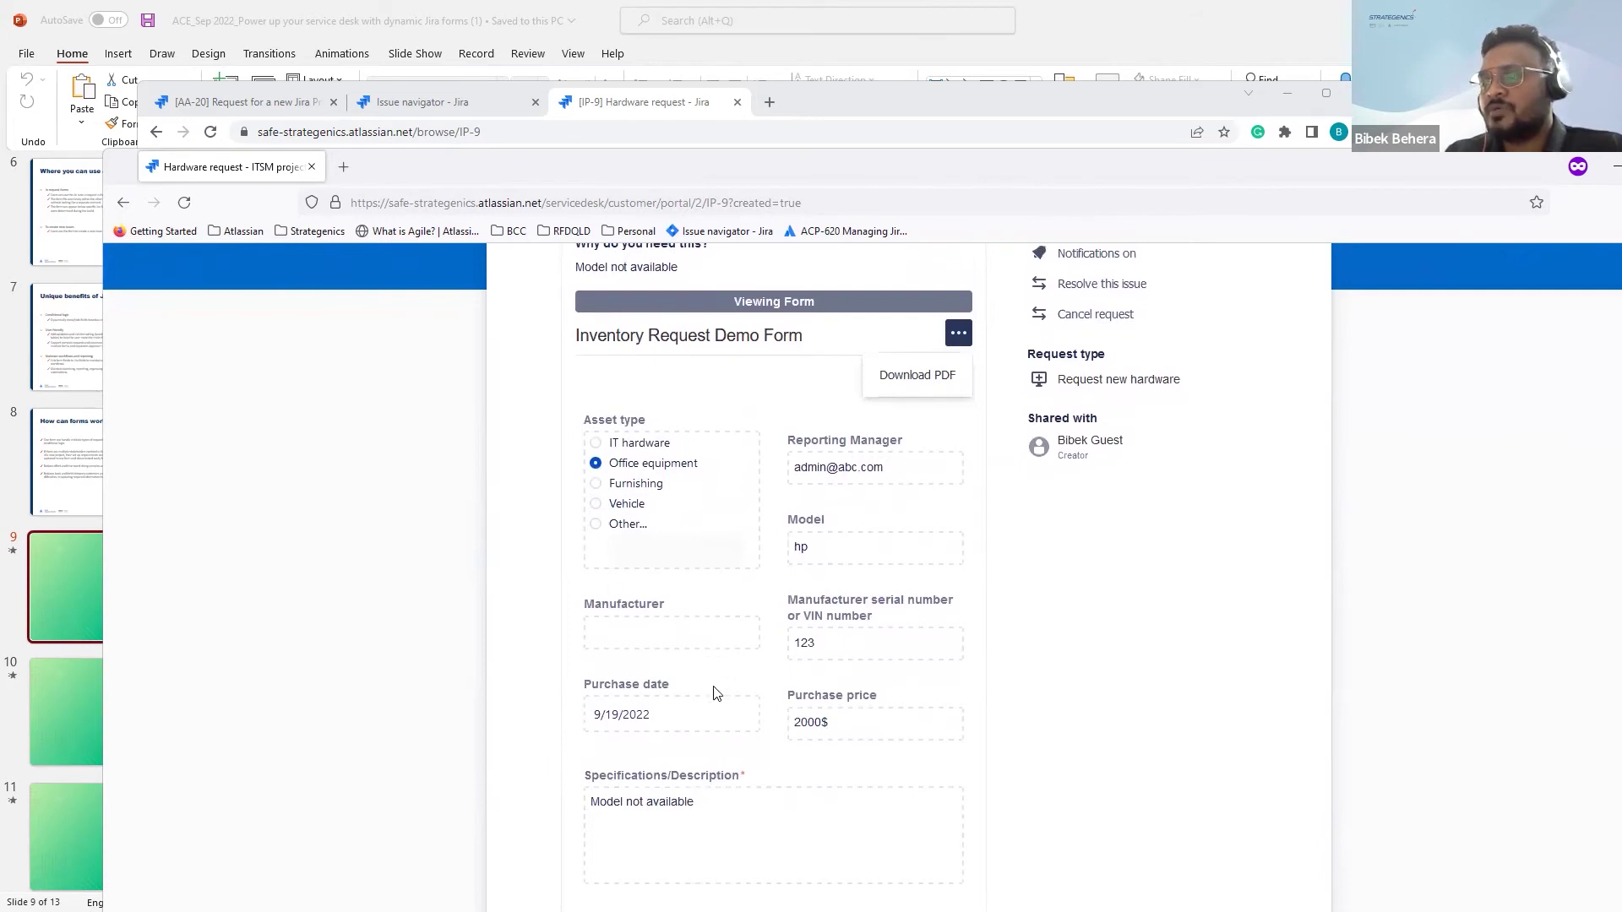
scroll(716, 694, "down", 1)
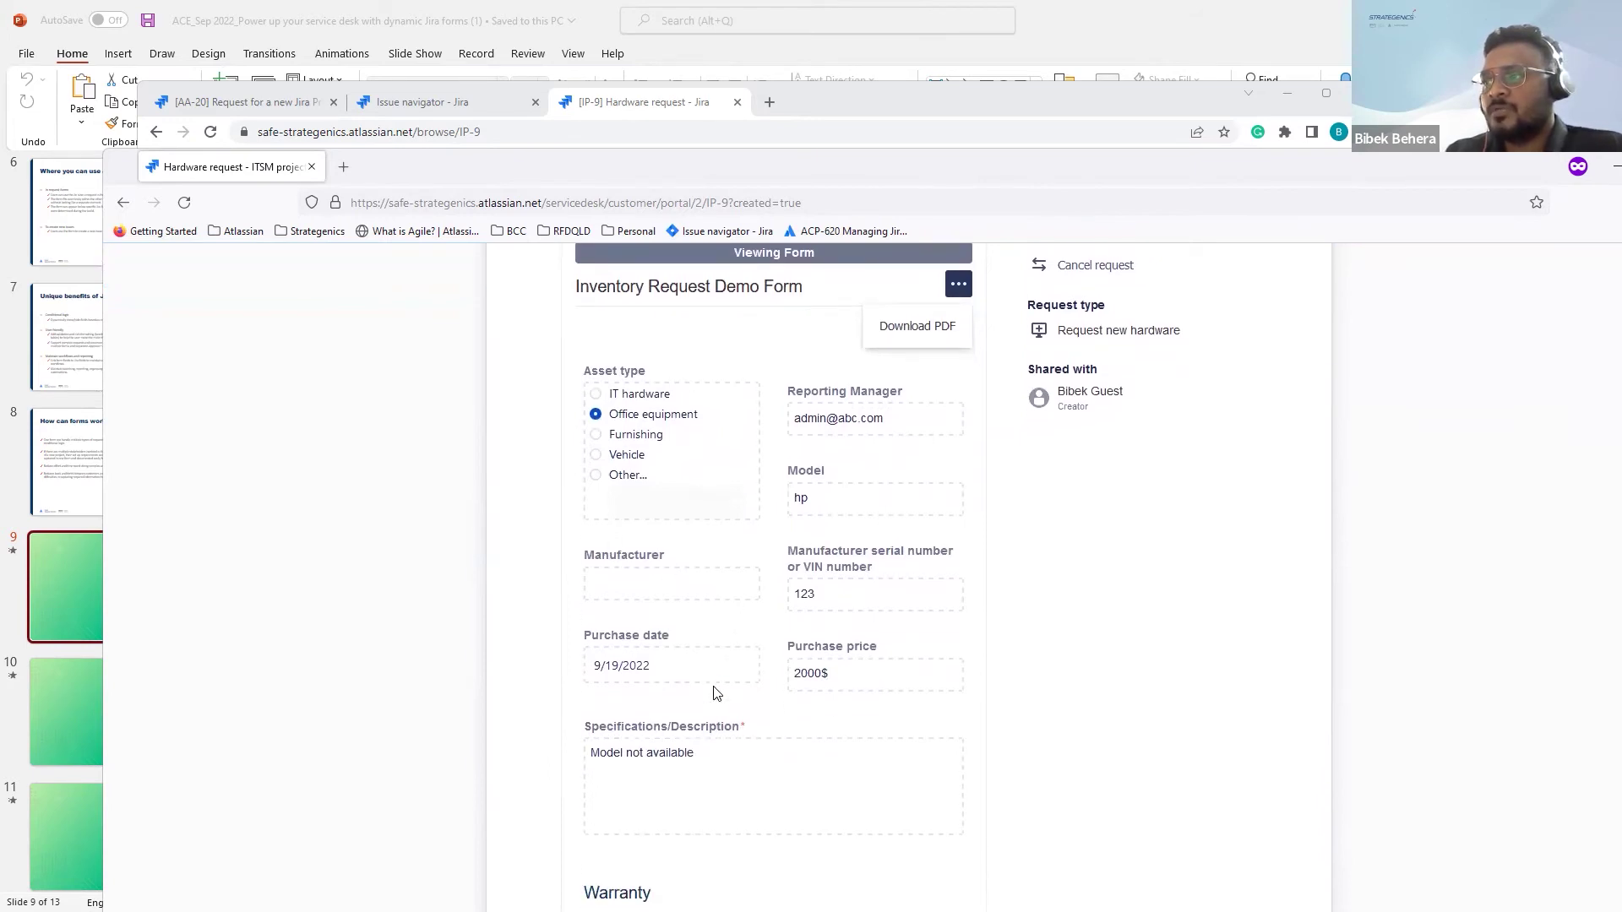
scroll(716, 695, "up", 2)
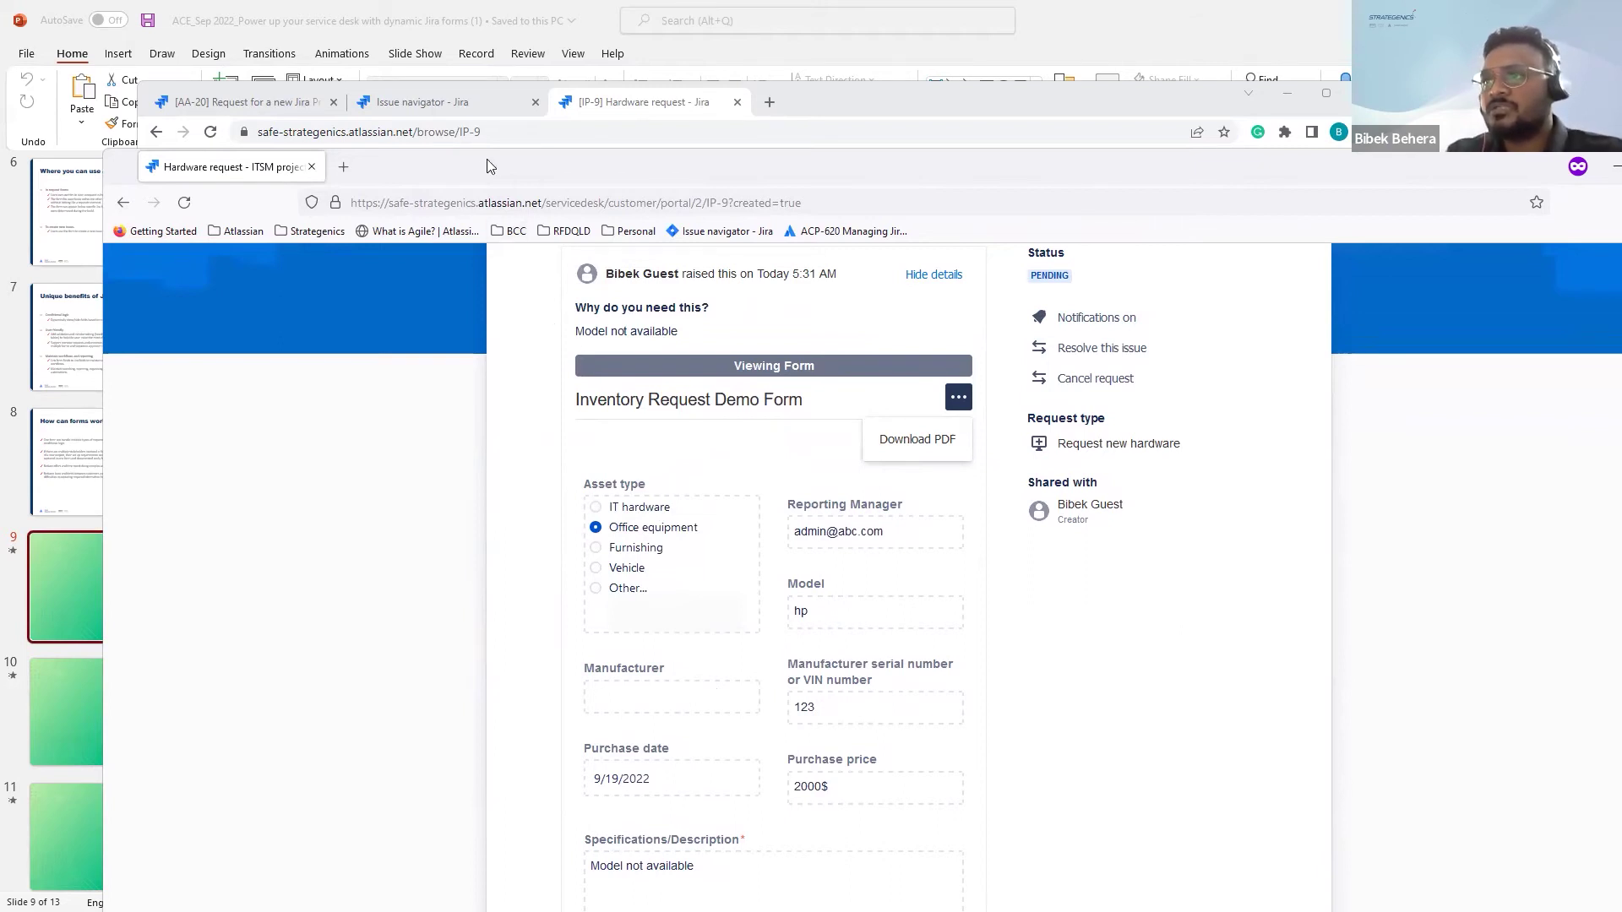
left_click(437, 111)
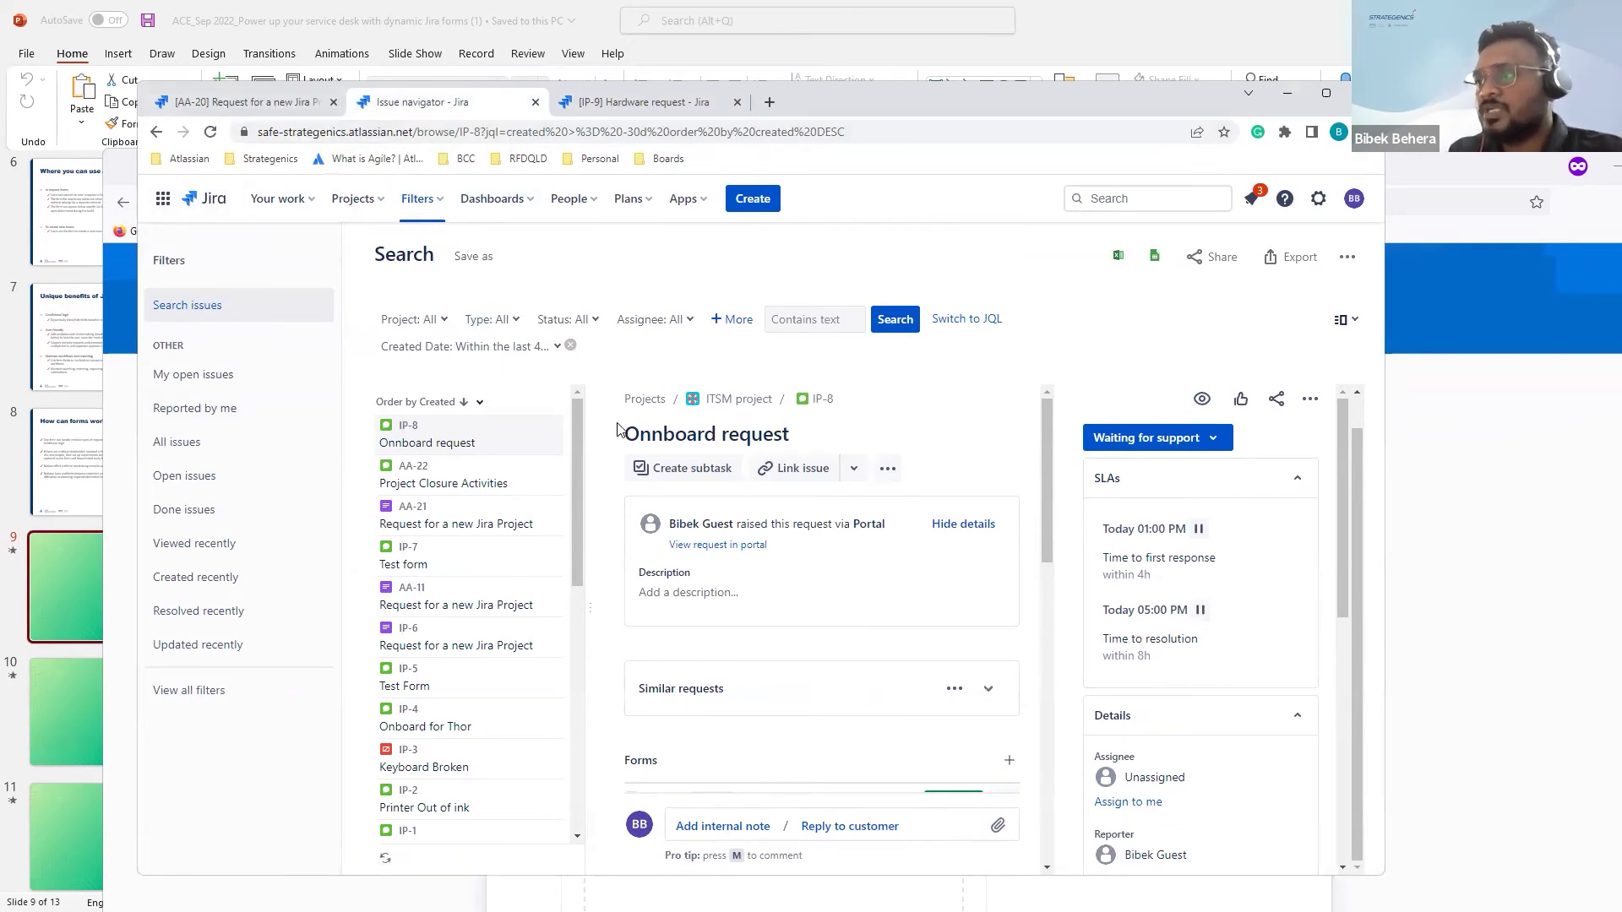
left_click(259, 103)
Step: Move between the issue list, the Jira Project request and the Hardware request
left_click(384, 102)
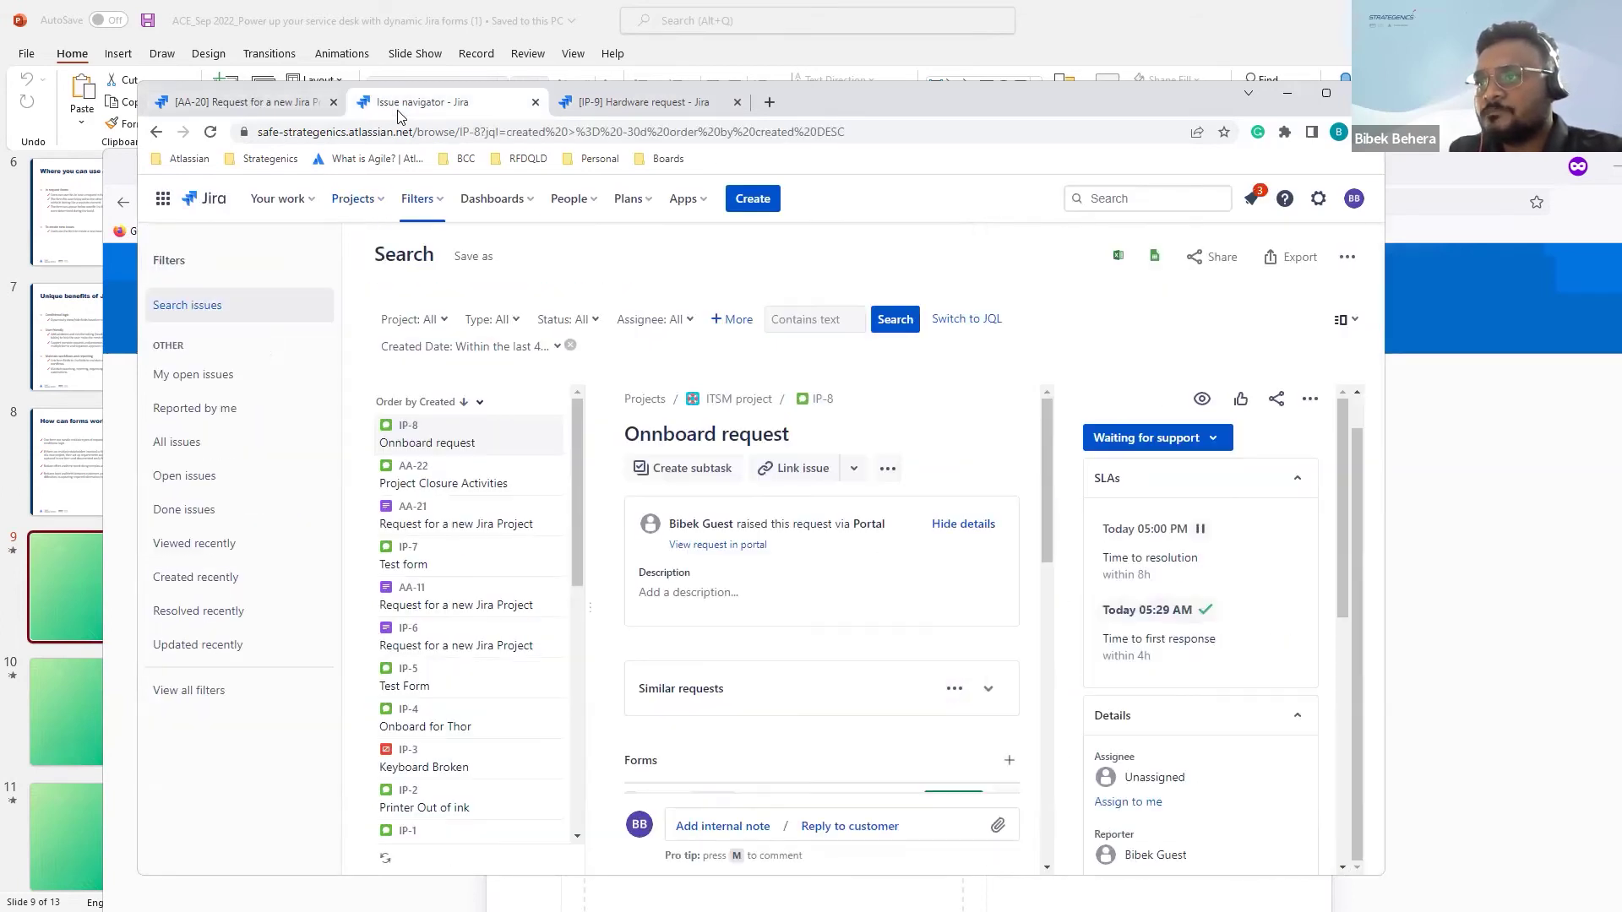
left_click(287, 103)
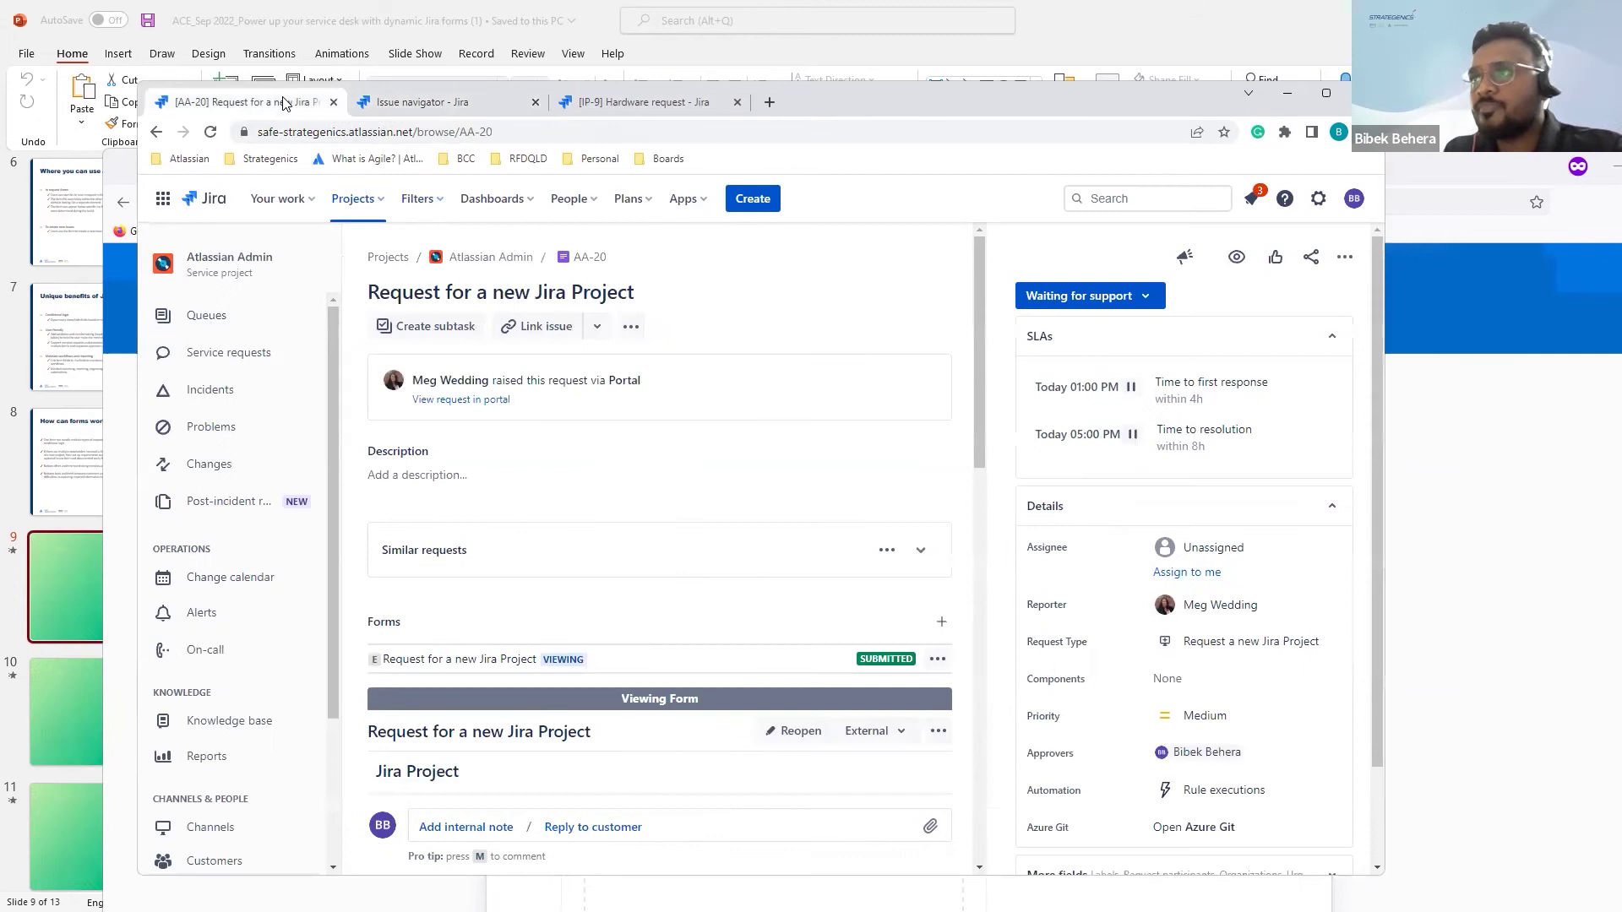
left_click(651, 108)
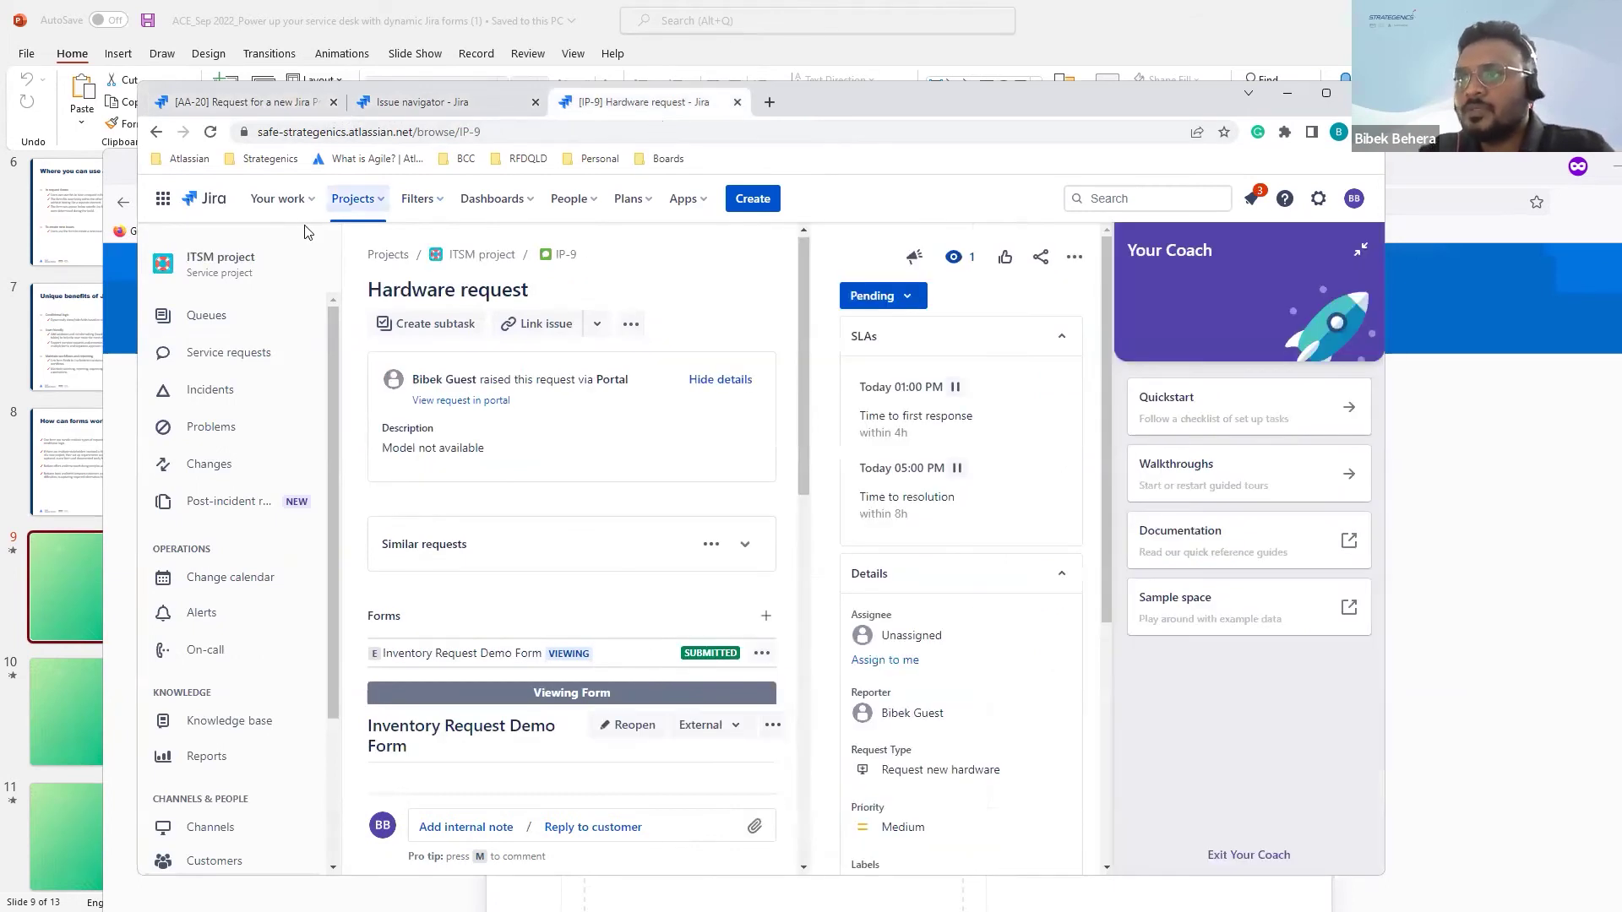
Step: From the ITSM project's Forms settings, export the HR Form responses as XLSX
left_click(364, 208)
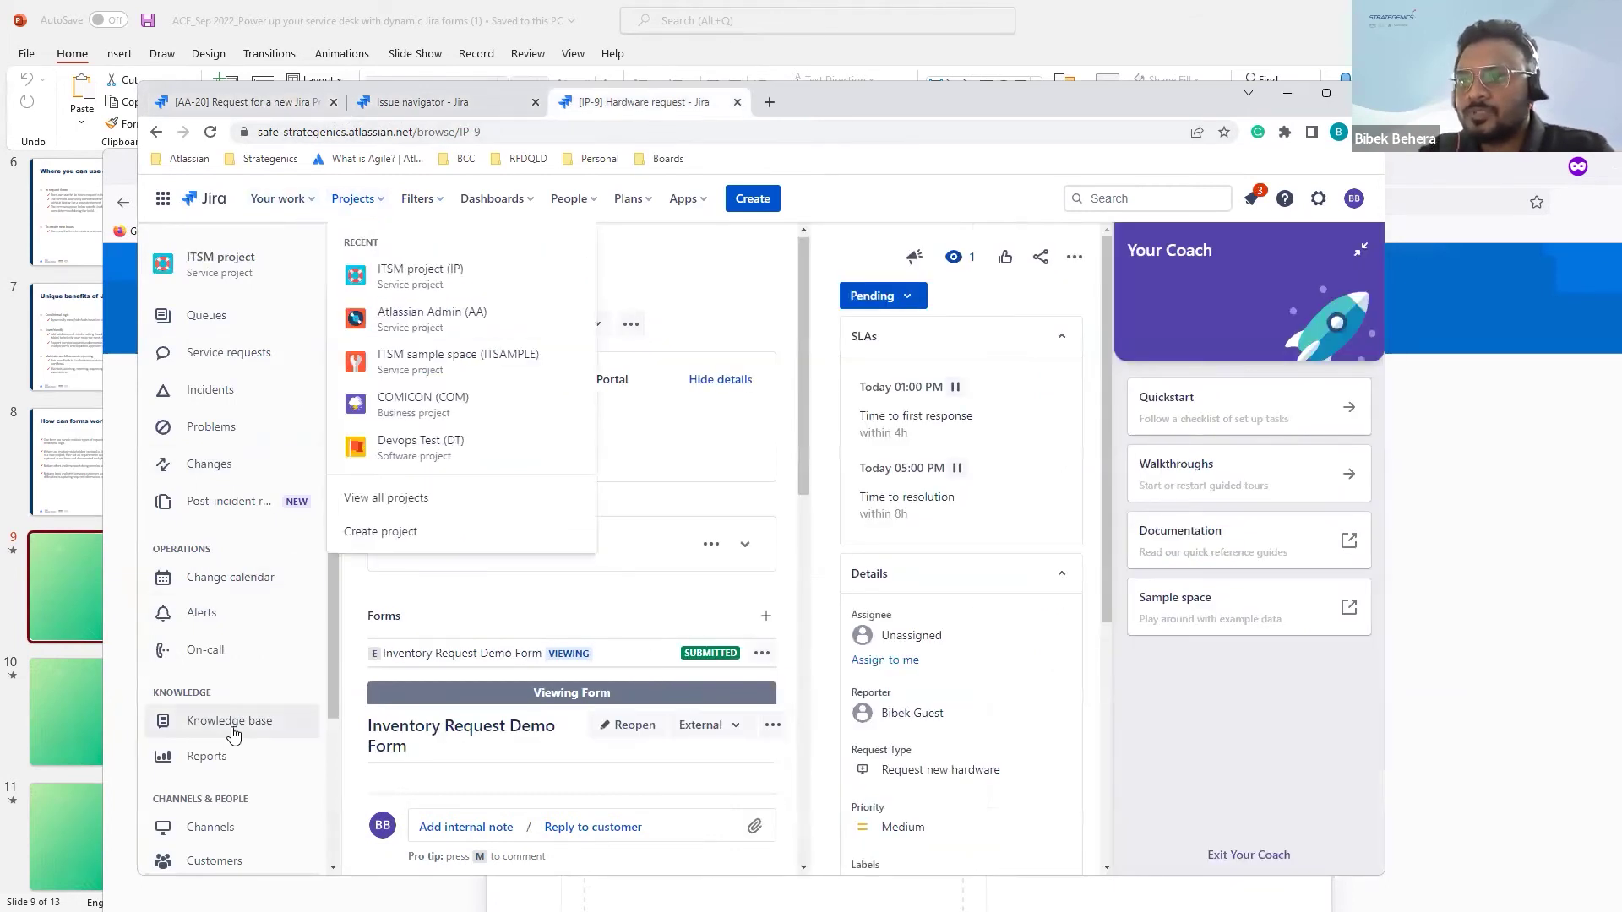
scroll(203, 718, "down", 3)
left_click(203, 812)
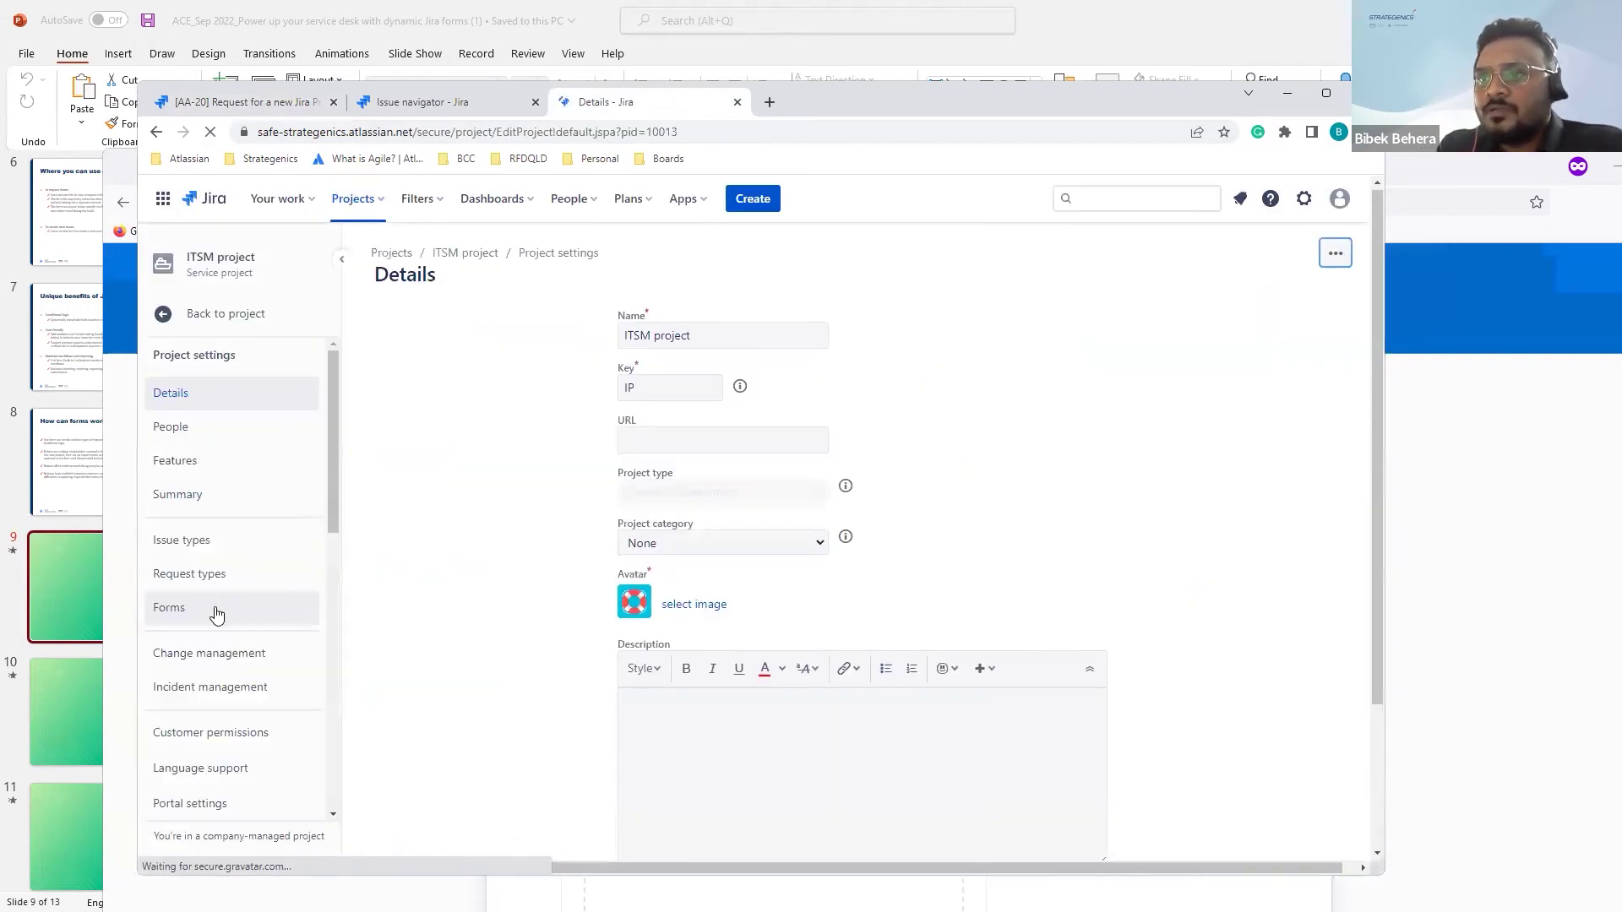
left_click(218, 614)
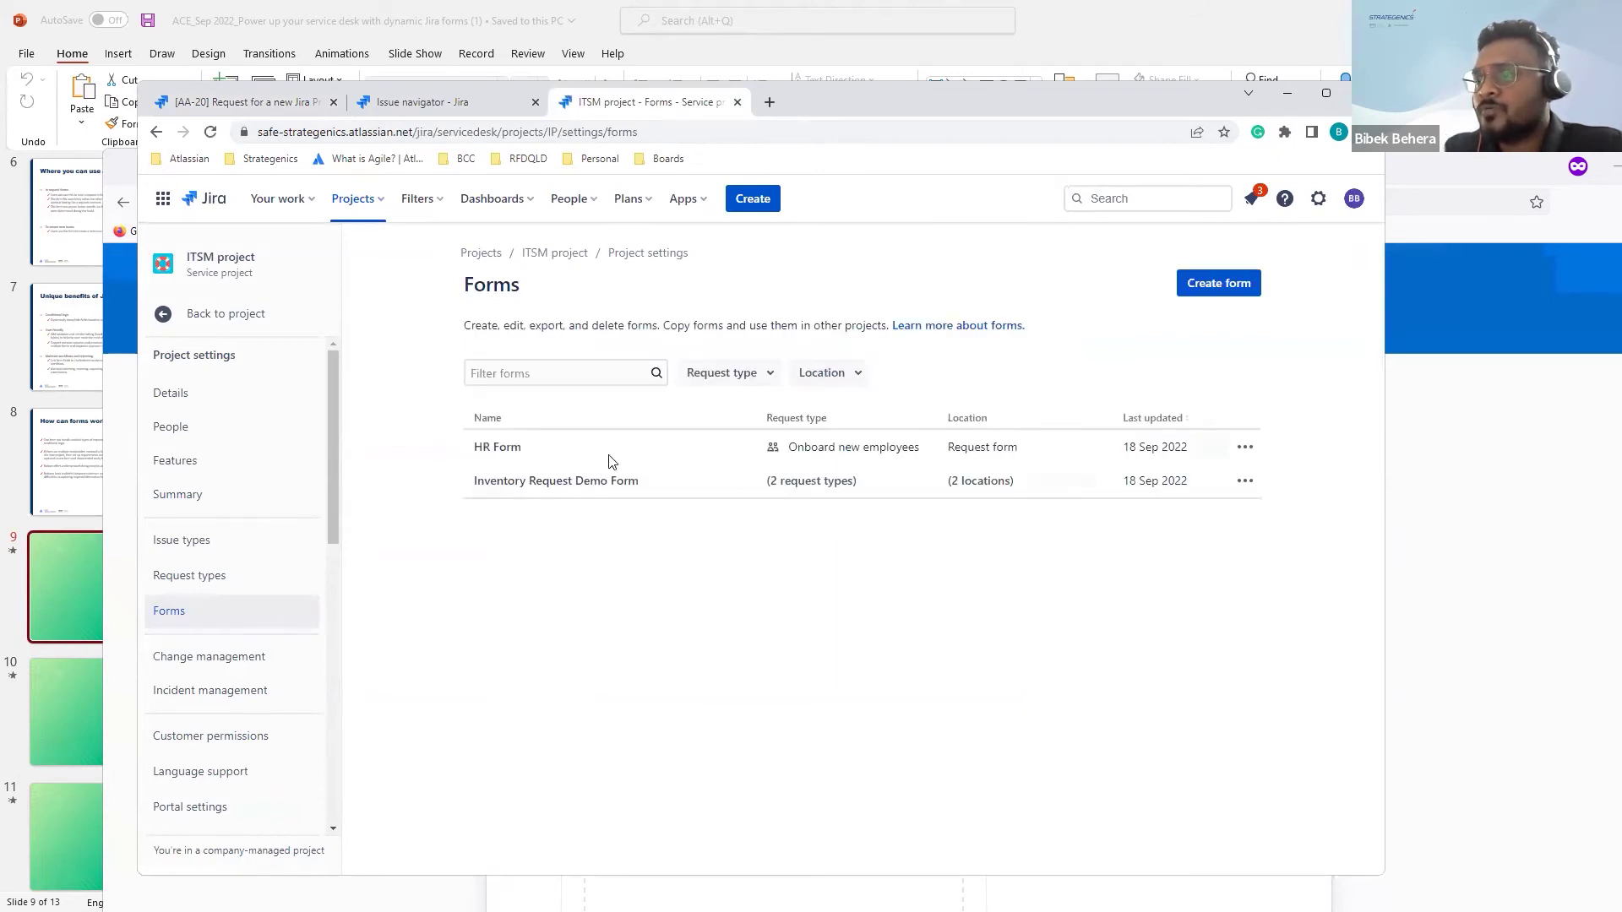
left_click(1245, 448)
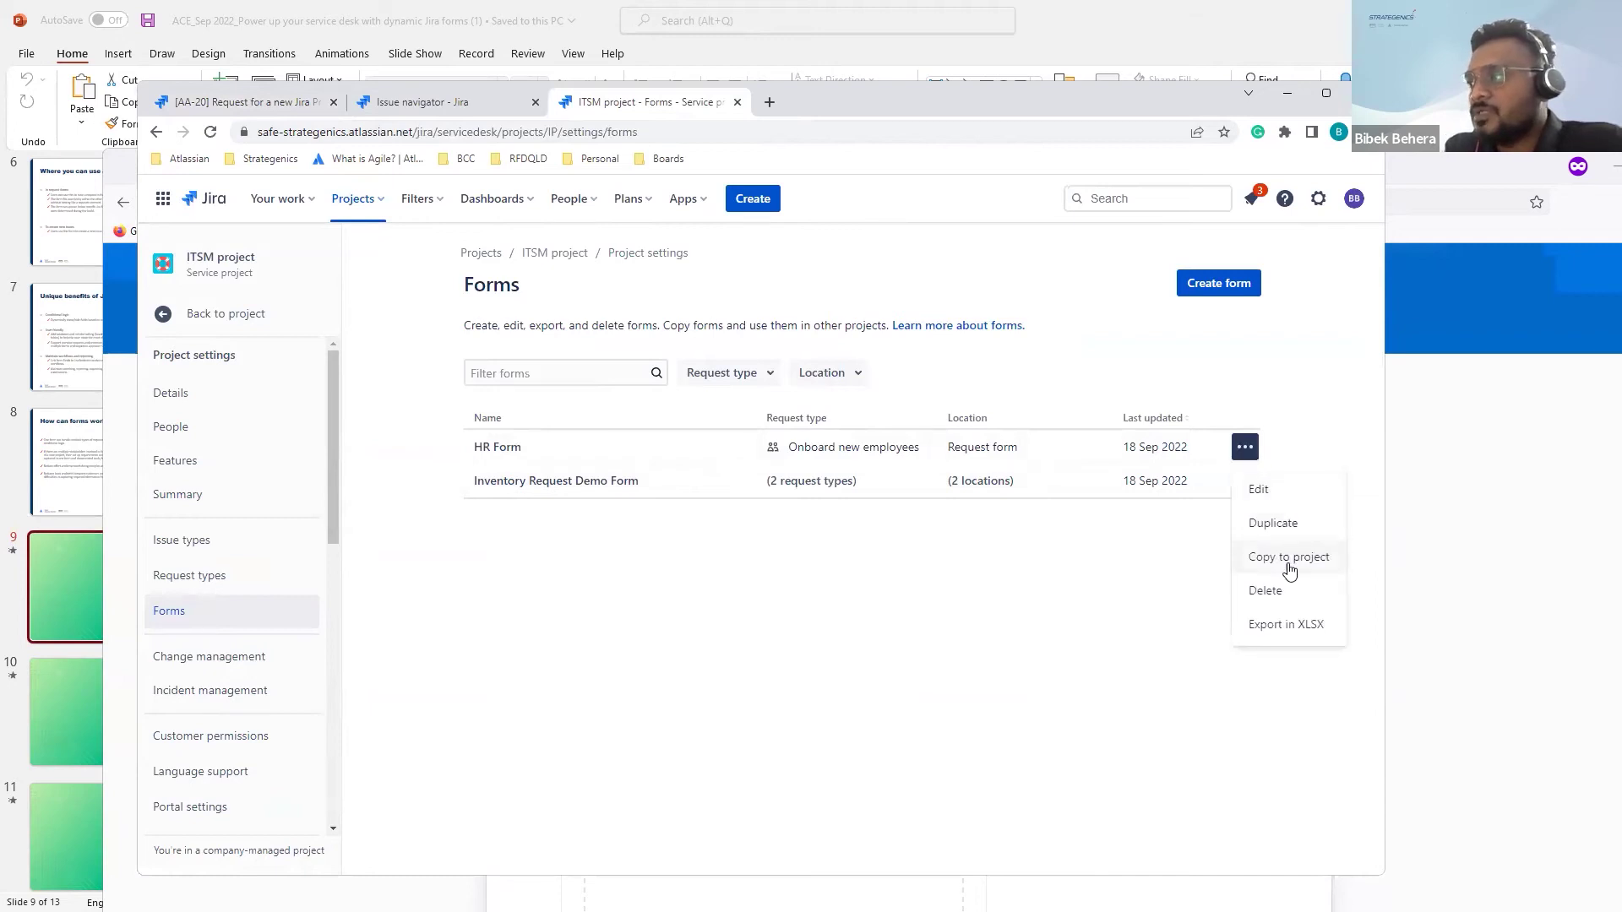
left_click(1271, 627)
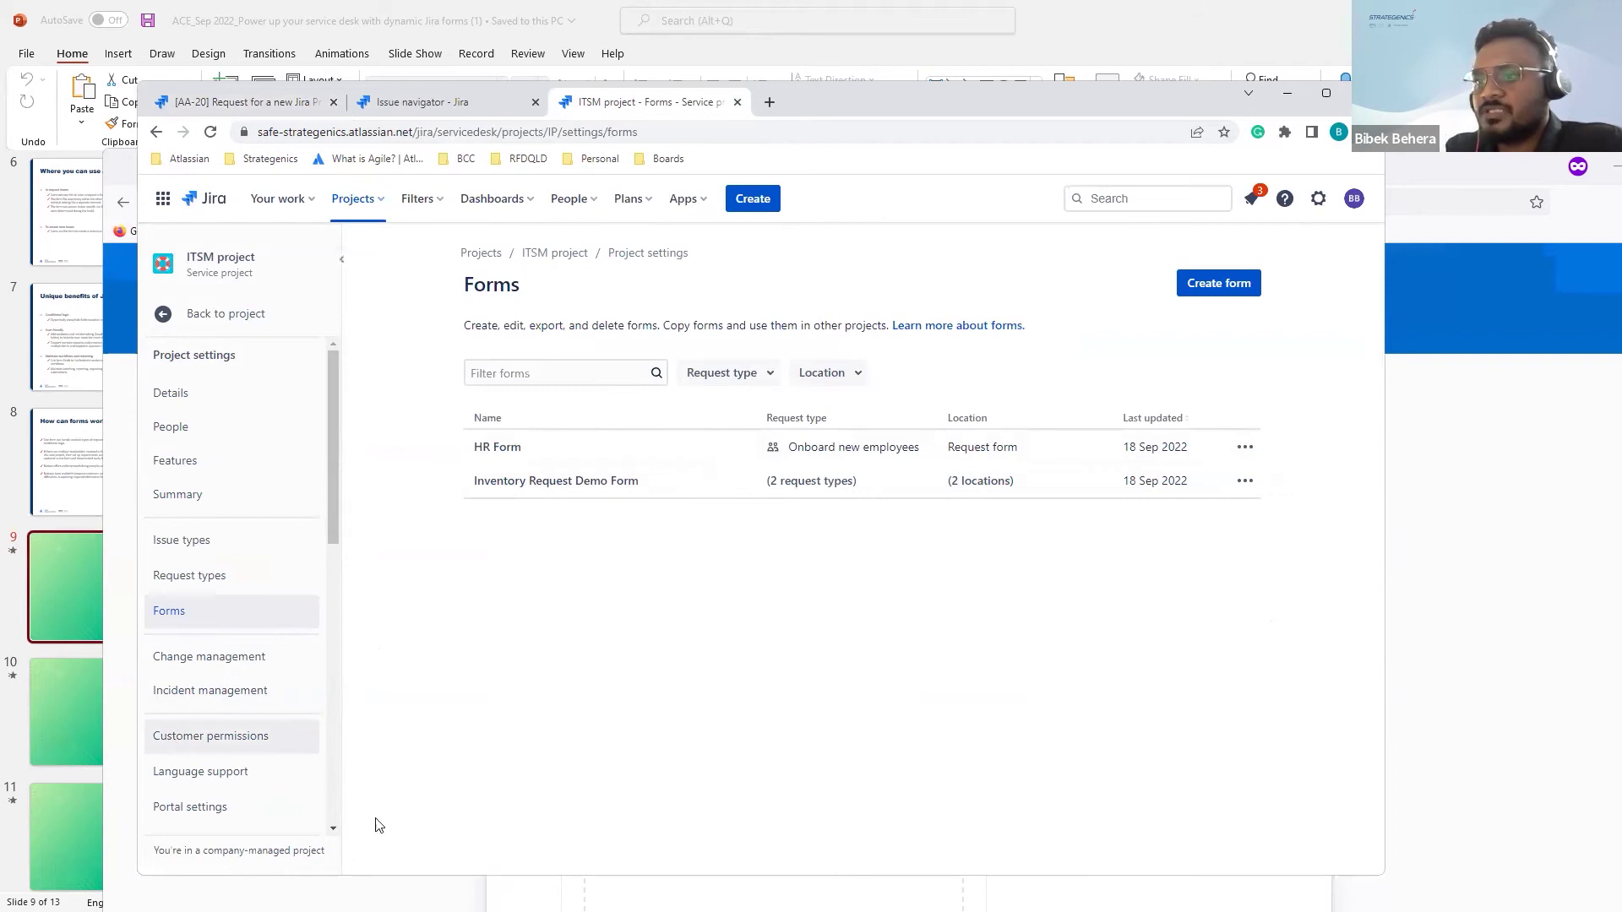
left_click_drag(880, 105, 896, 45)
Step: Open HR Form (1).xlsx, inspect the IP-4, IP-7 and IP-8 rows across L2:Q4, and close Excel
left_click(236, 784)
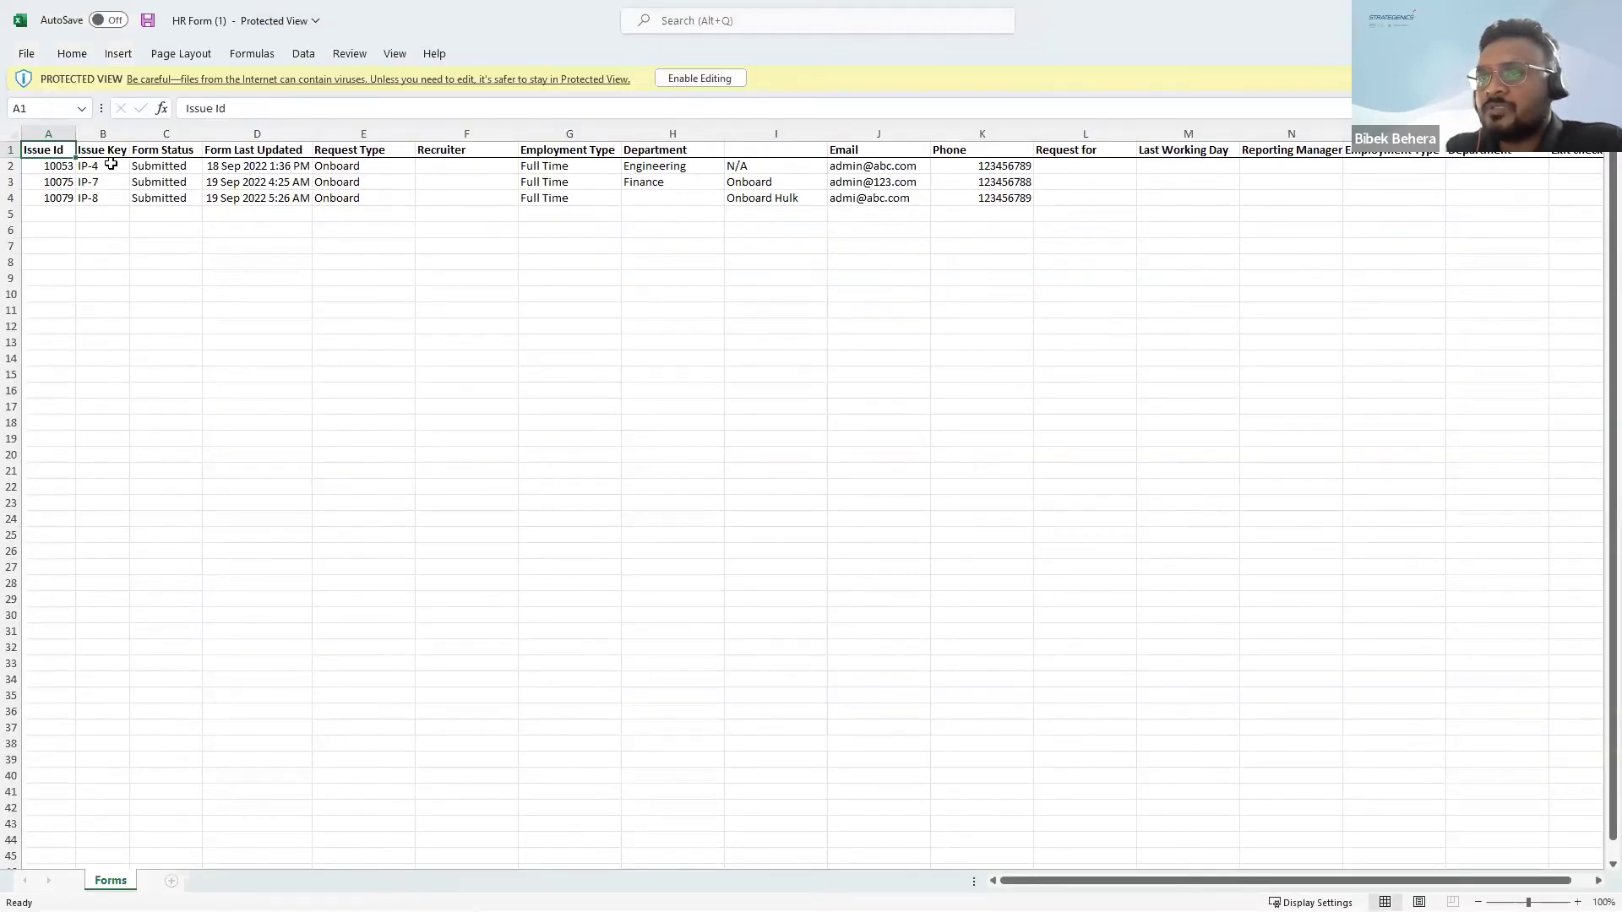
left_click_drag(88, 164, 114, 200)
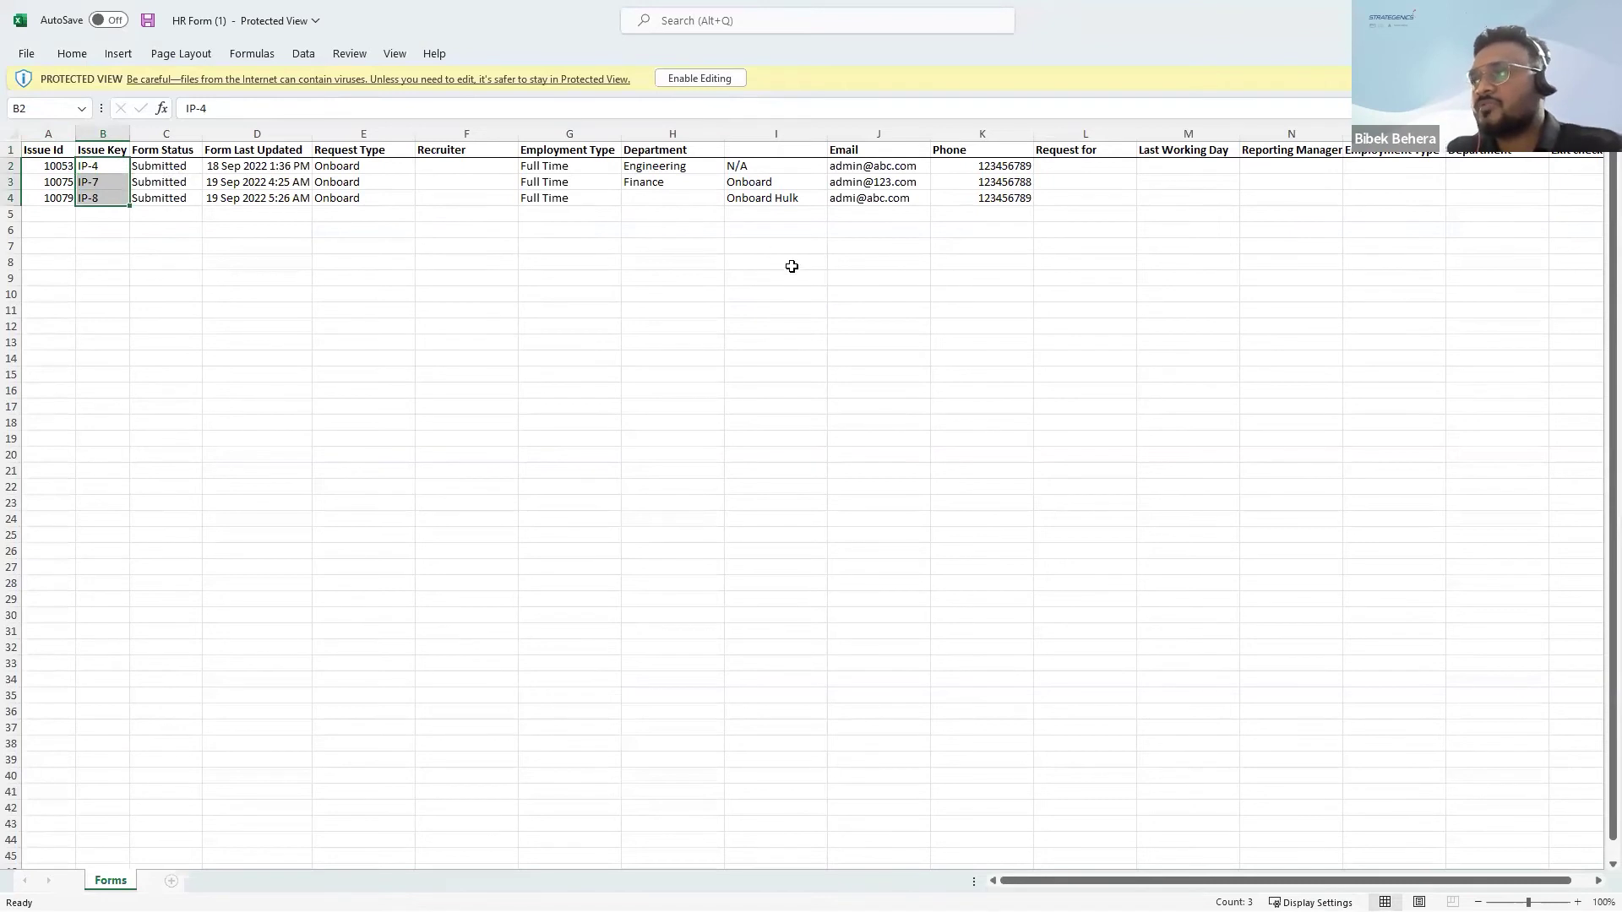
scroll(789, 264, "right", 6)
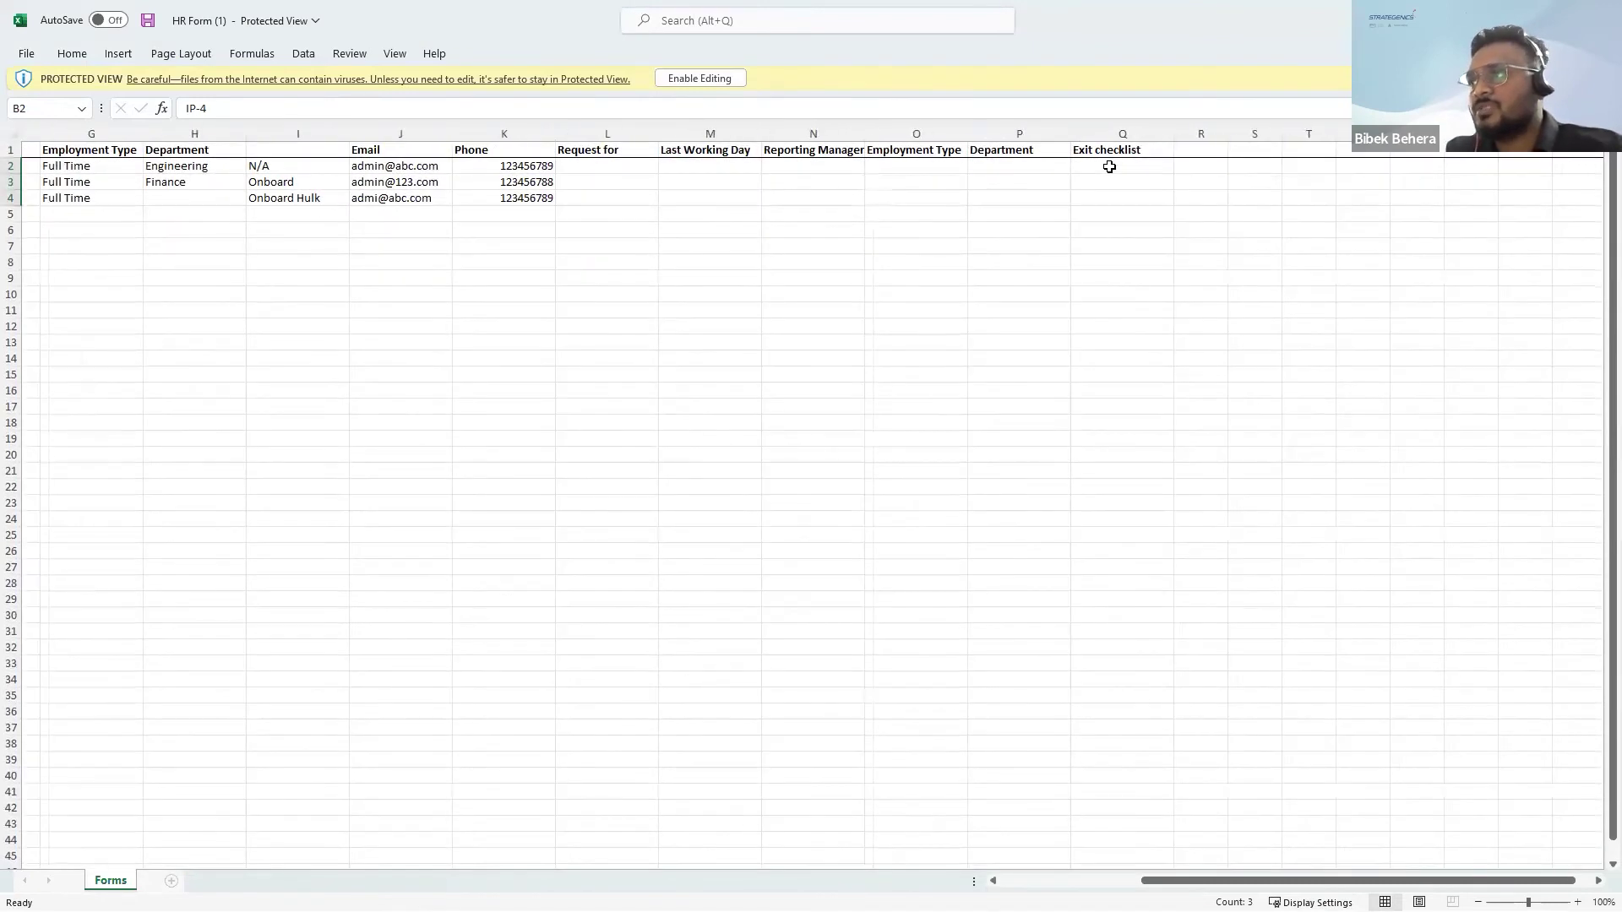
mouse_move(1140, 204)
left_mouse_down()
mouse_move(803, 153)
mouse_move(592, 171)
mouse_move(552, 156)
left_mouse_up()
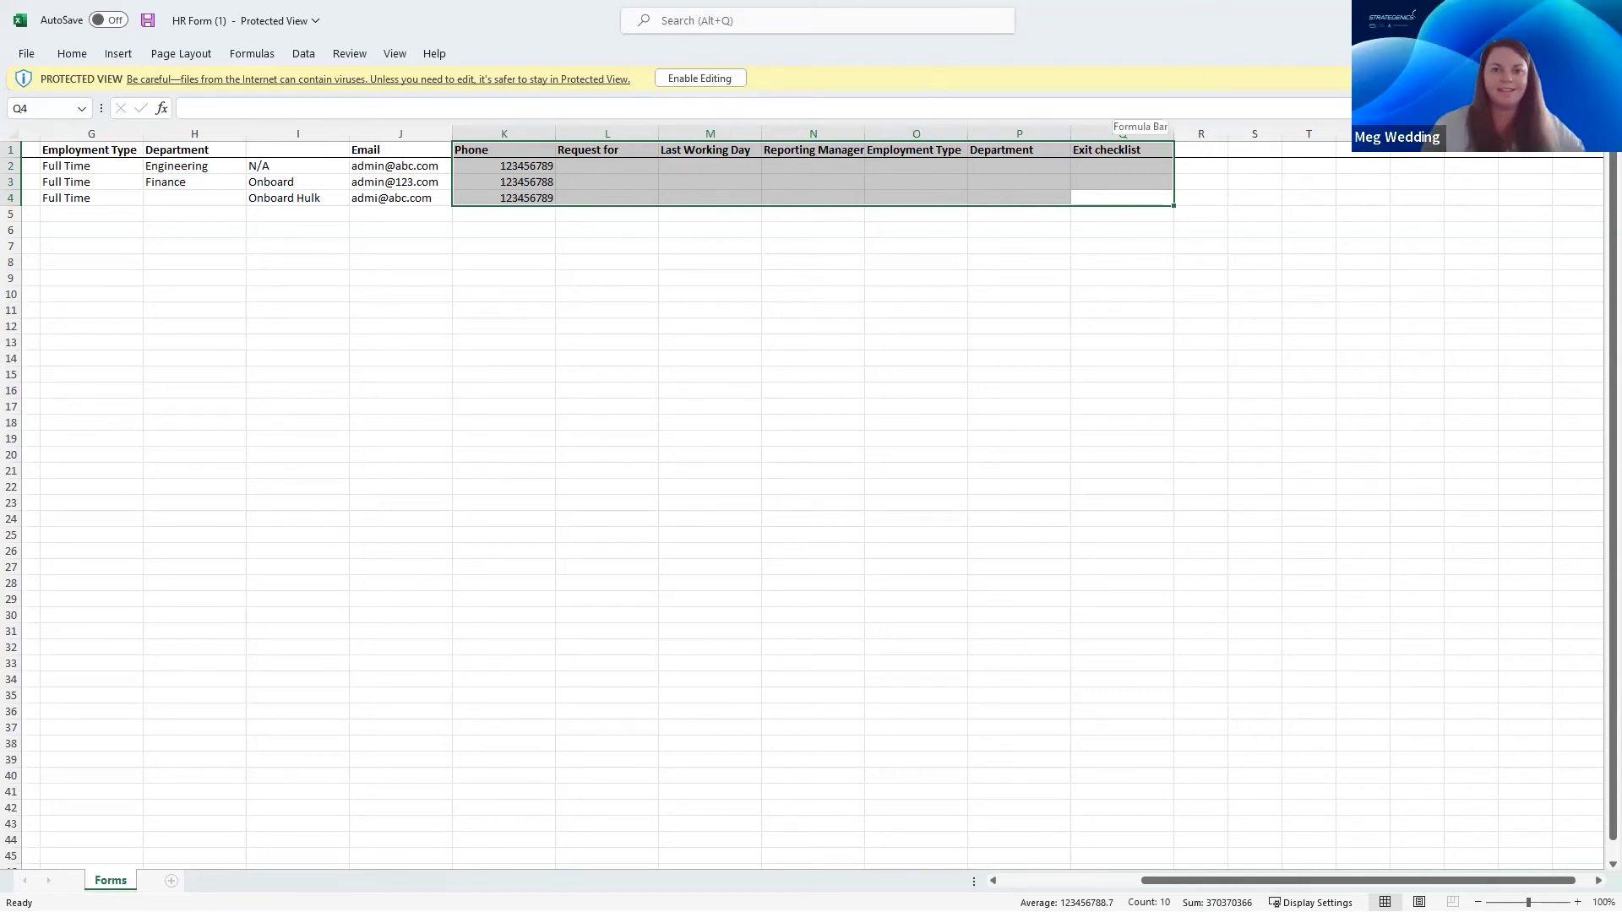
key("alt+F4")
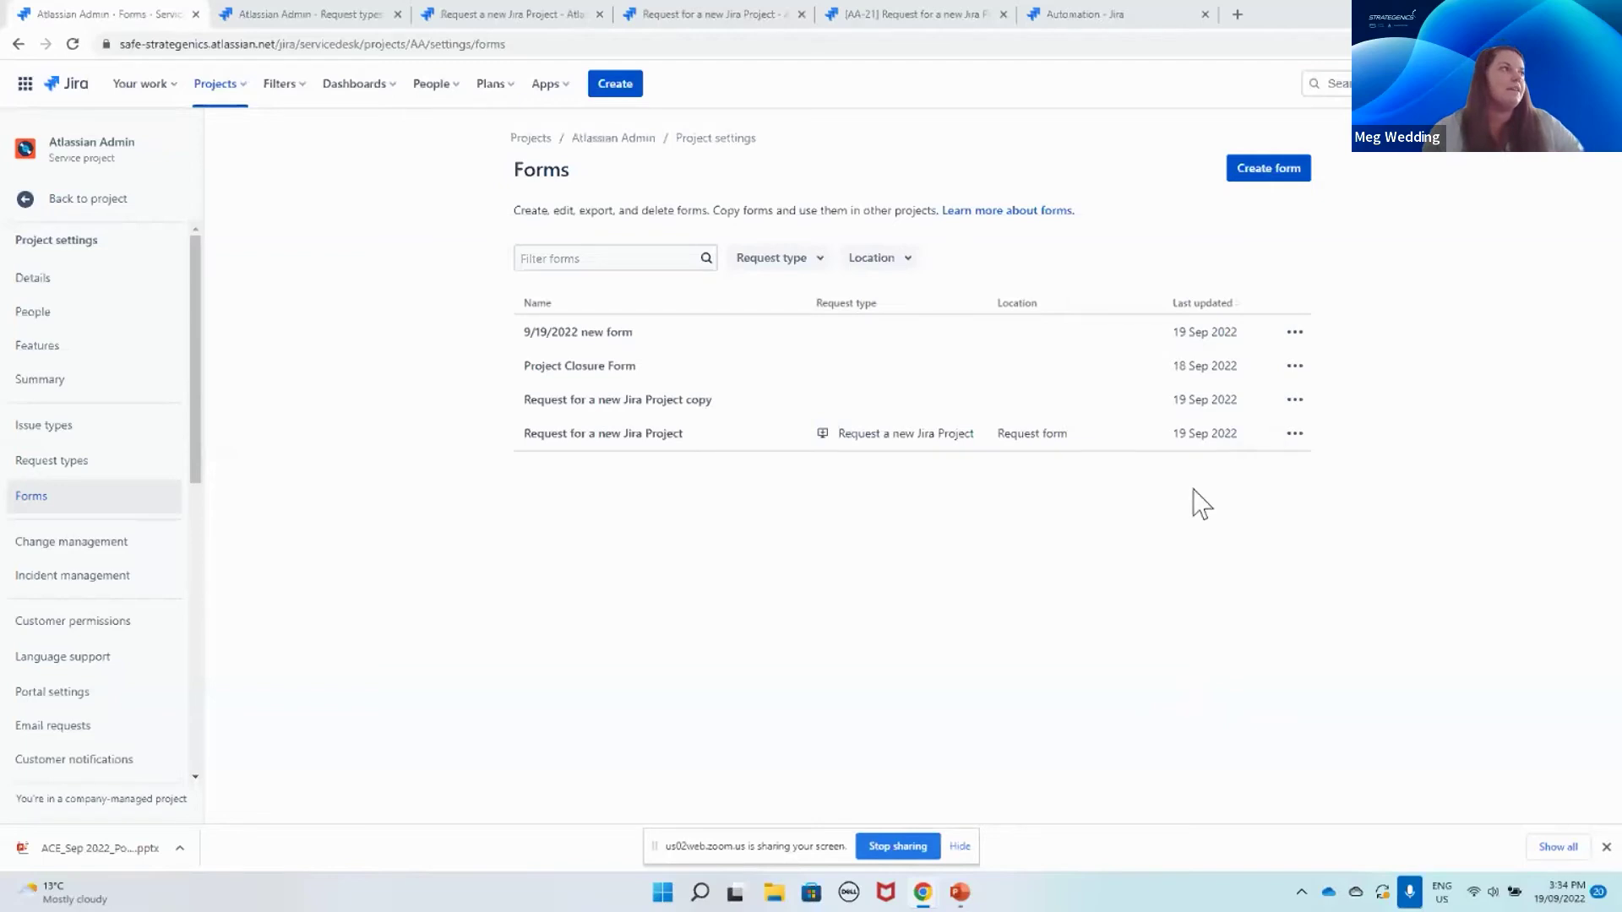
Step: Open the ••• menu on the Request for a new Jira Project copy form row
left_click(1297, 402)
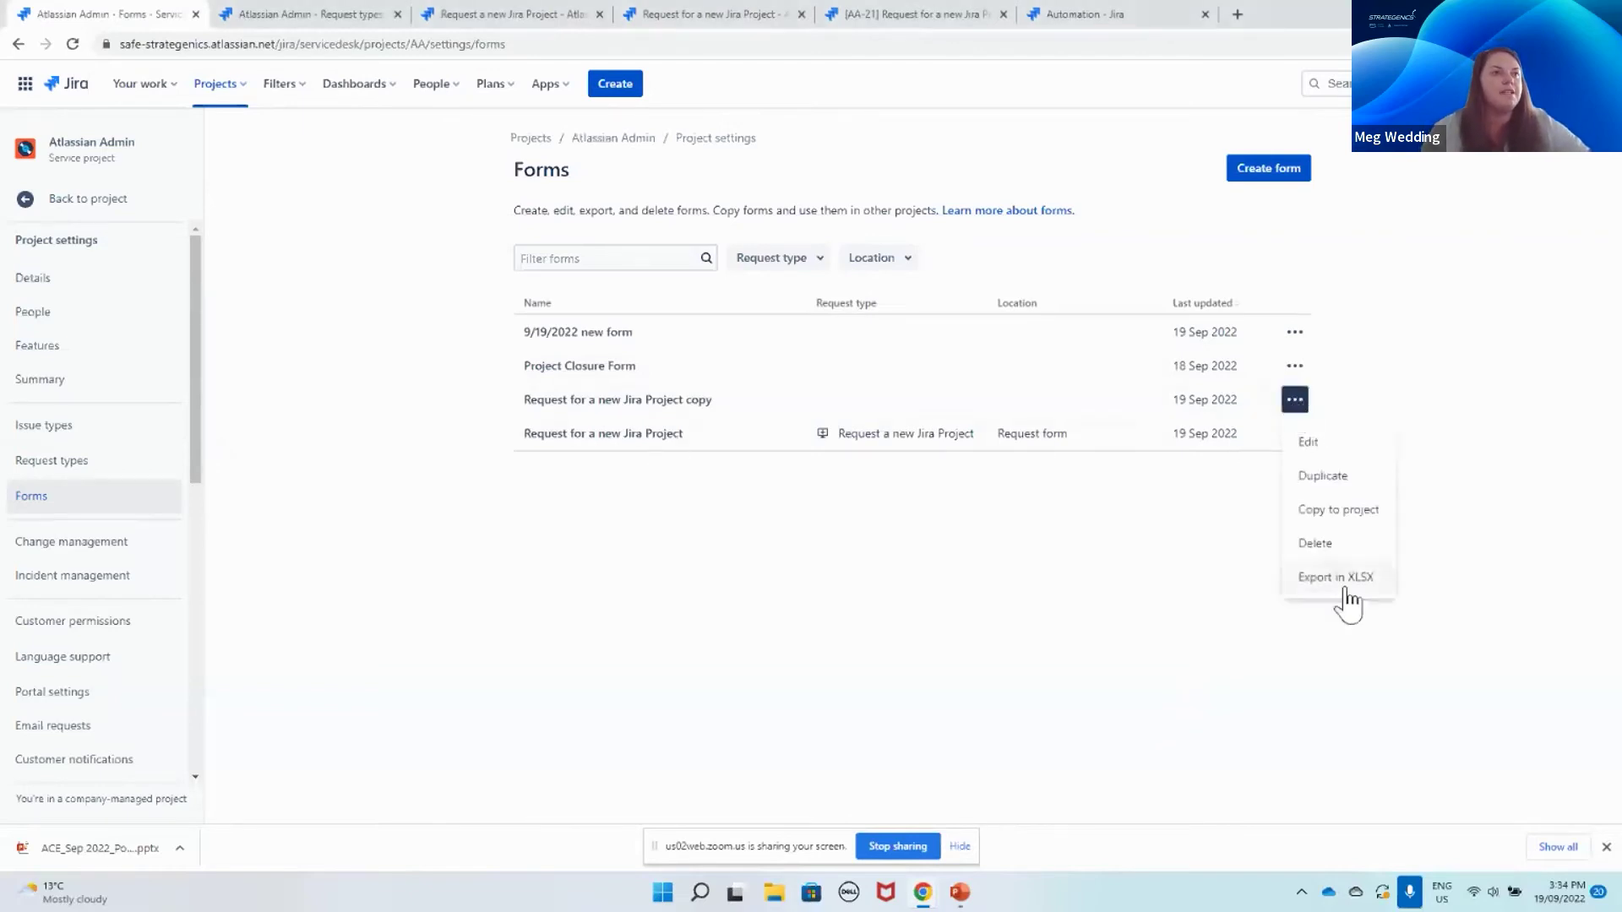
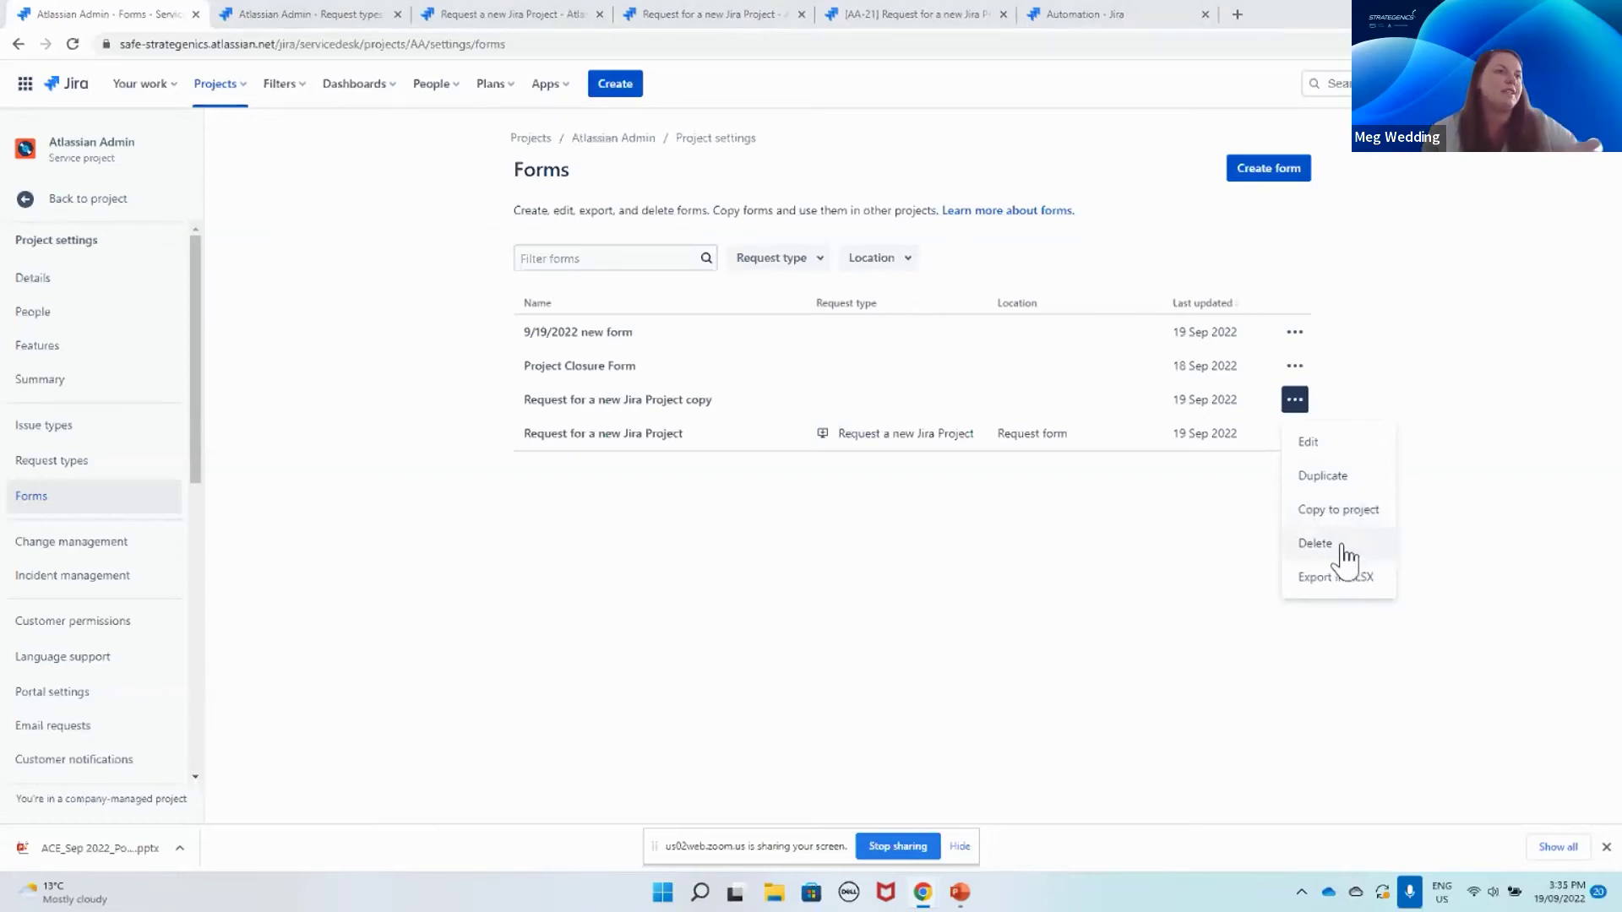
Step: Check the copied form's delete and action options, then back out without changing it
left_click(1342, 549)
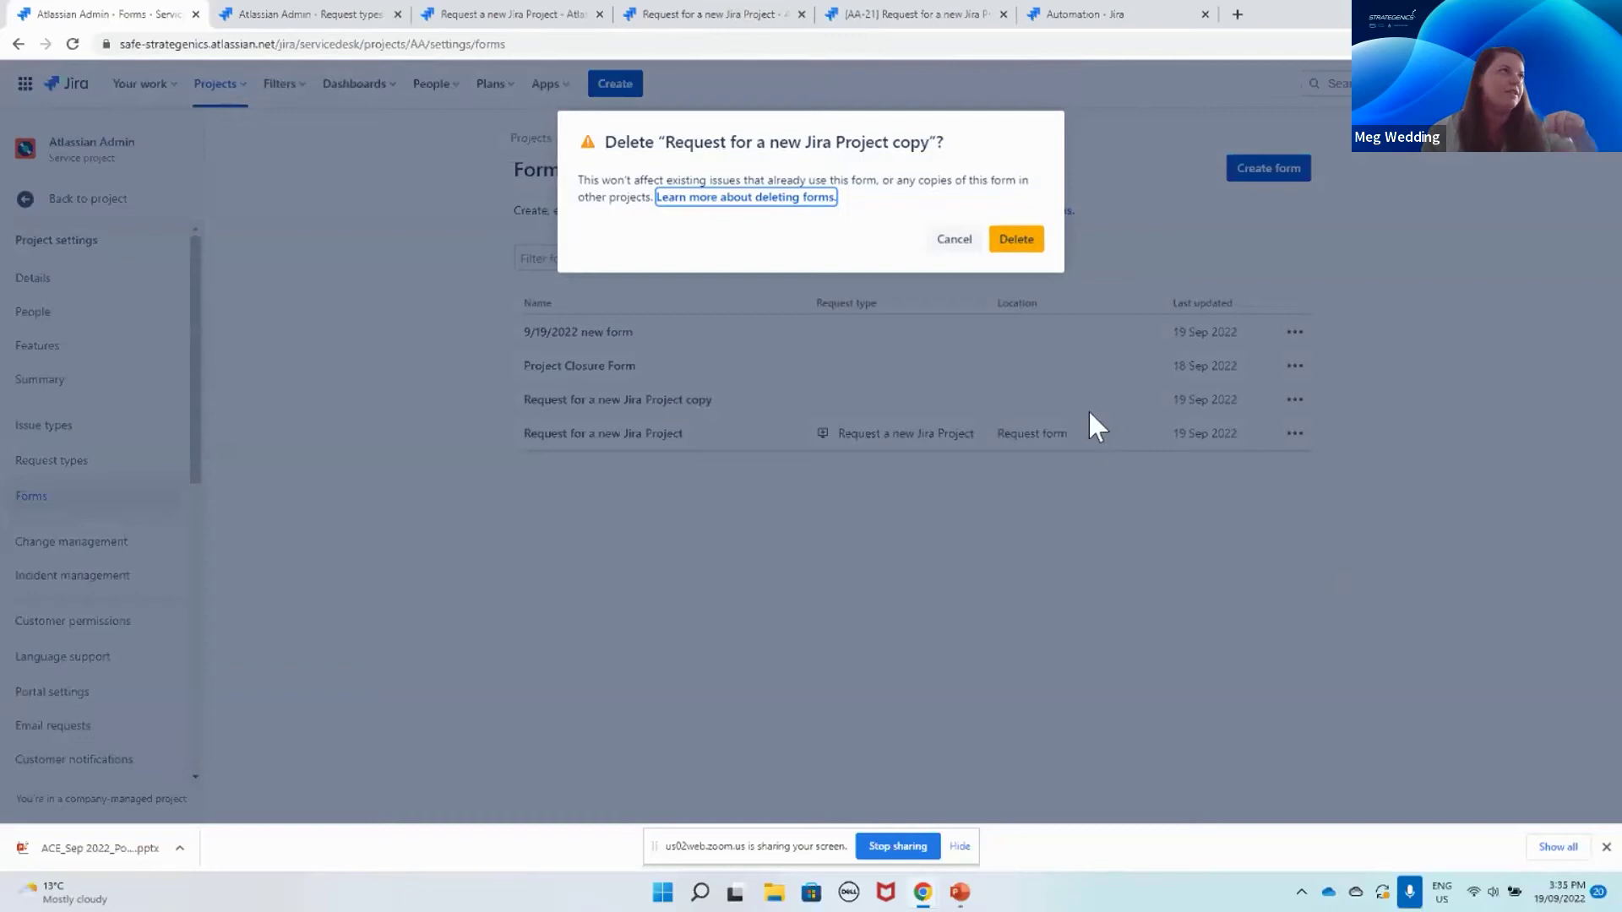
left_click(953, 245)
left_click(1295, 400)
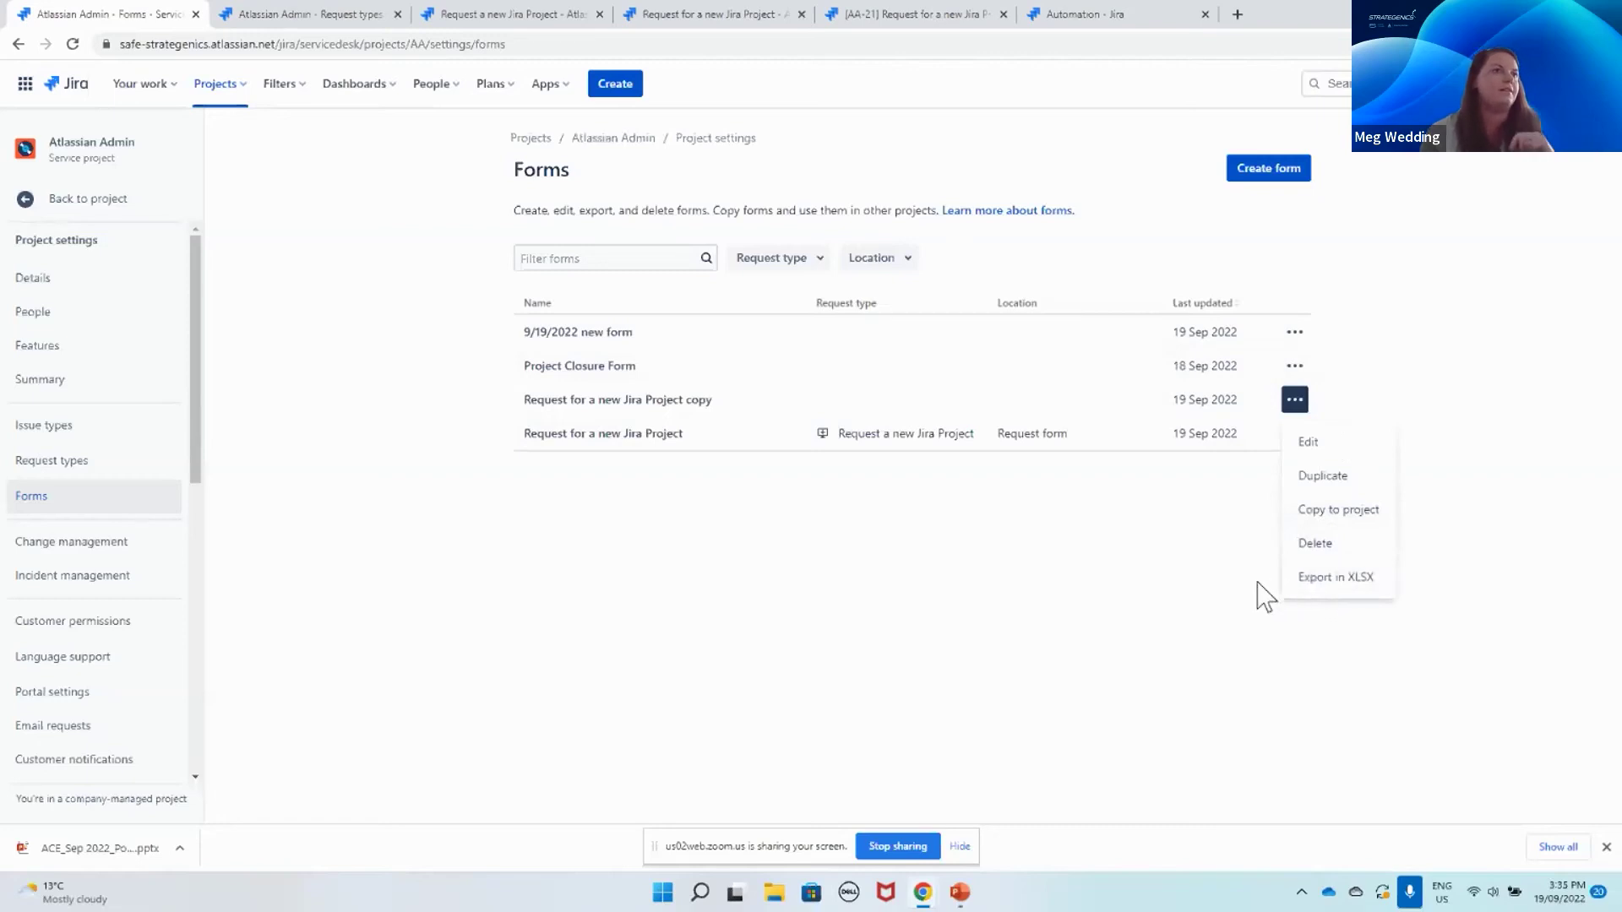
left_click(1174, 609)
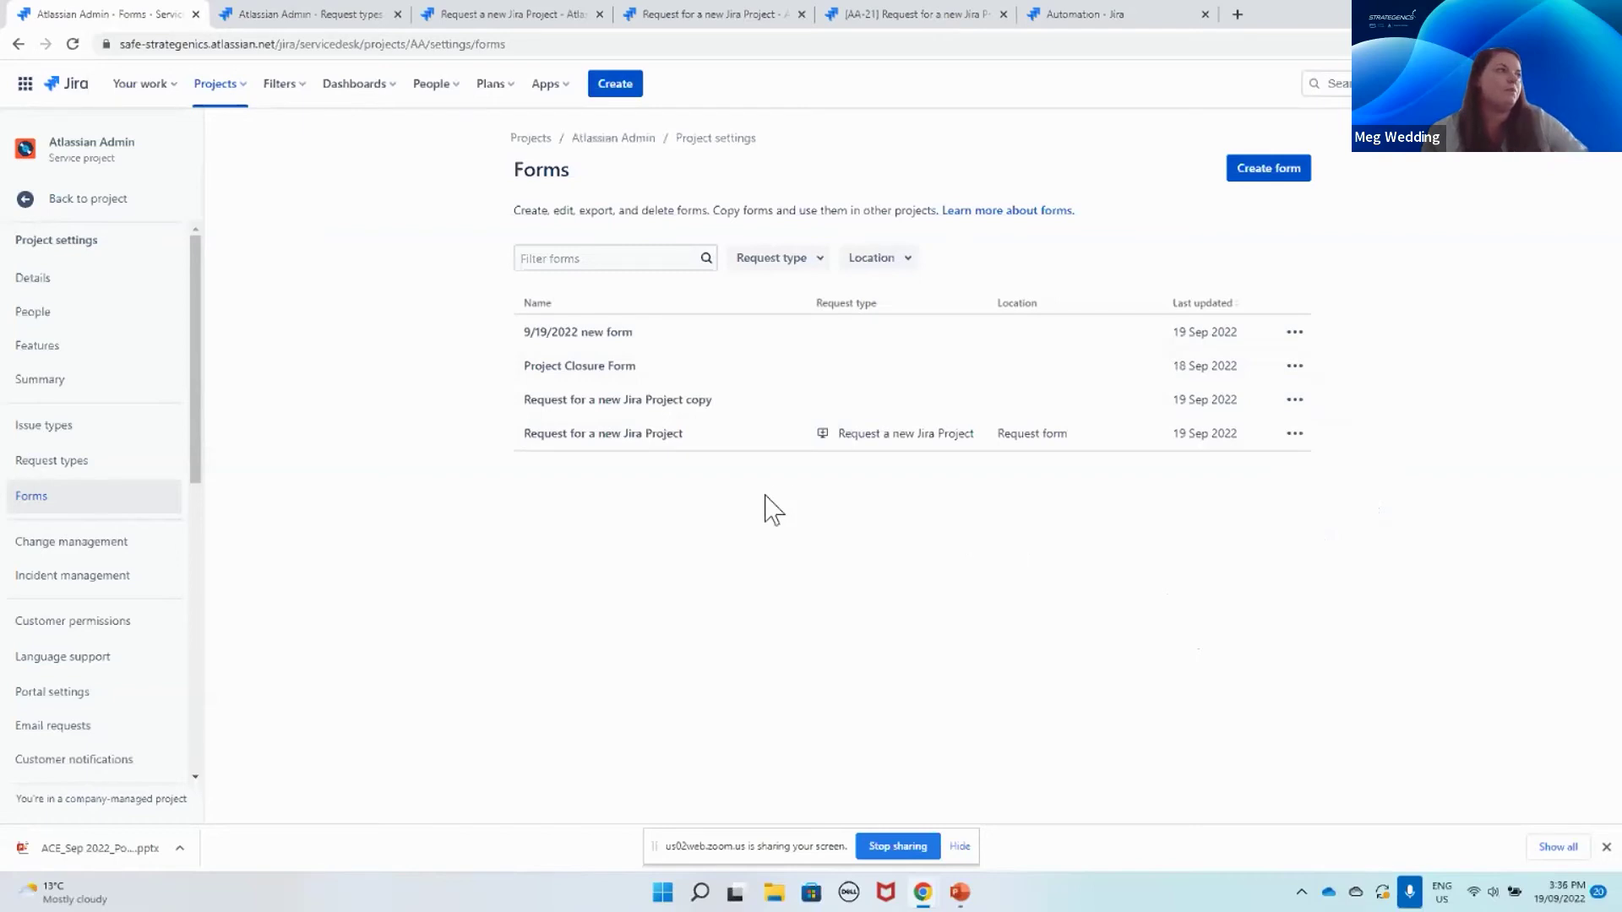
Step: Open the Request for a new Jira Project form's settings, check which request types use it, and go to the request form setup
left_click(610, 436)
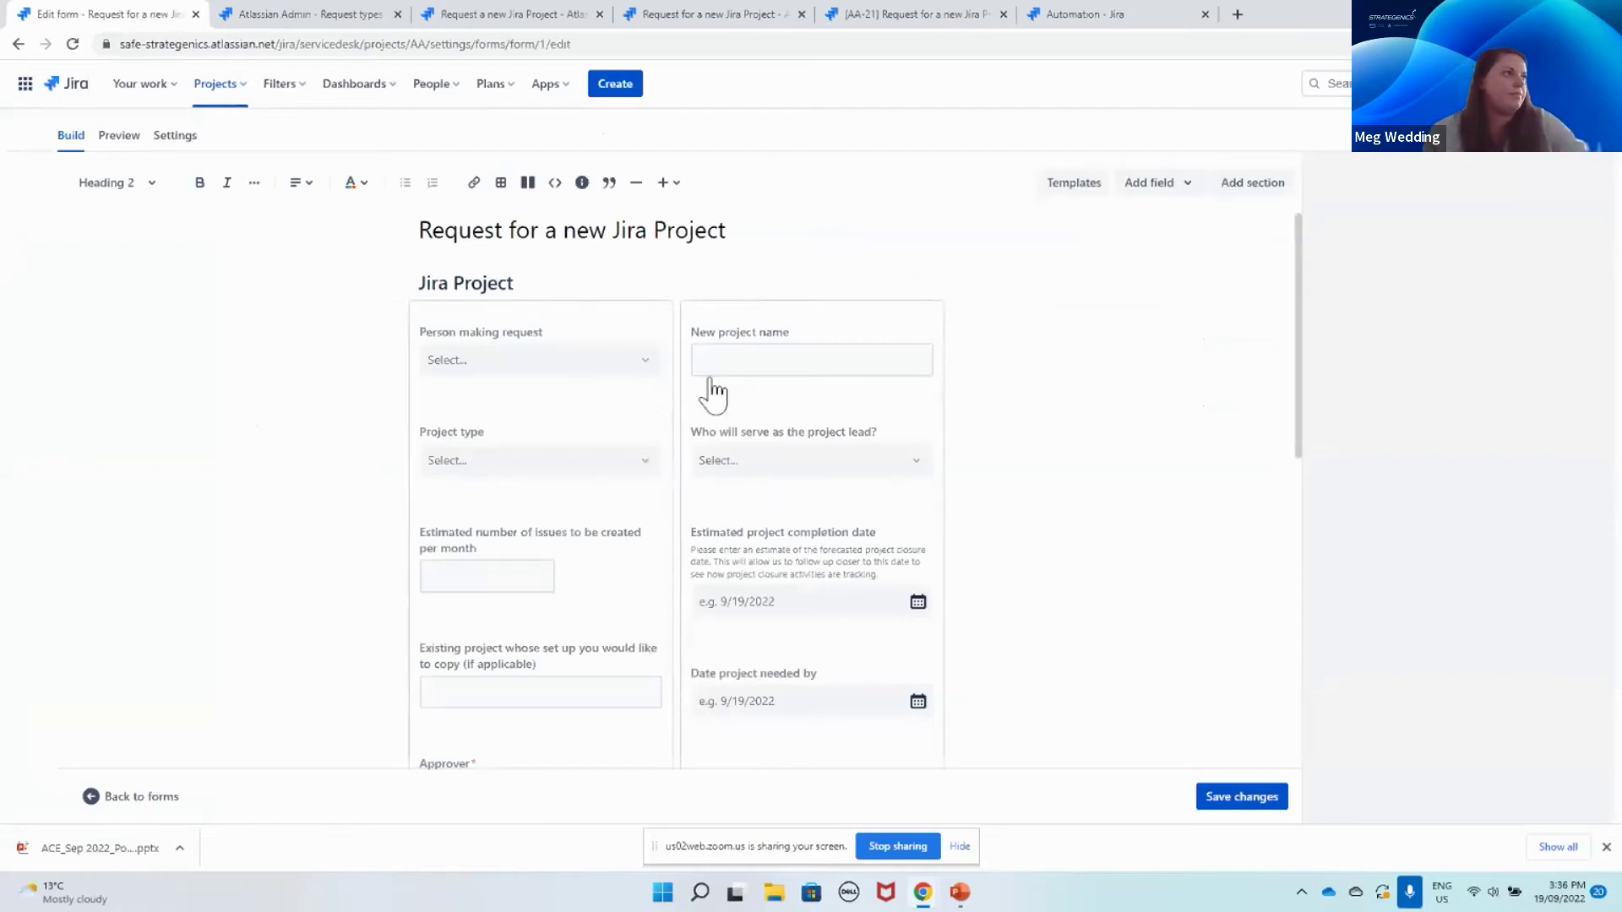
left_click(175, 135)
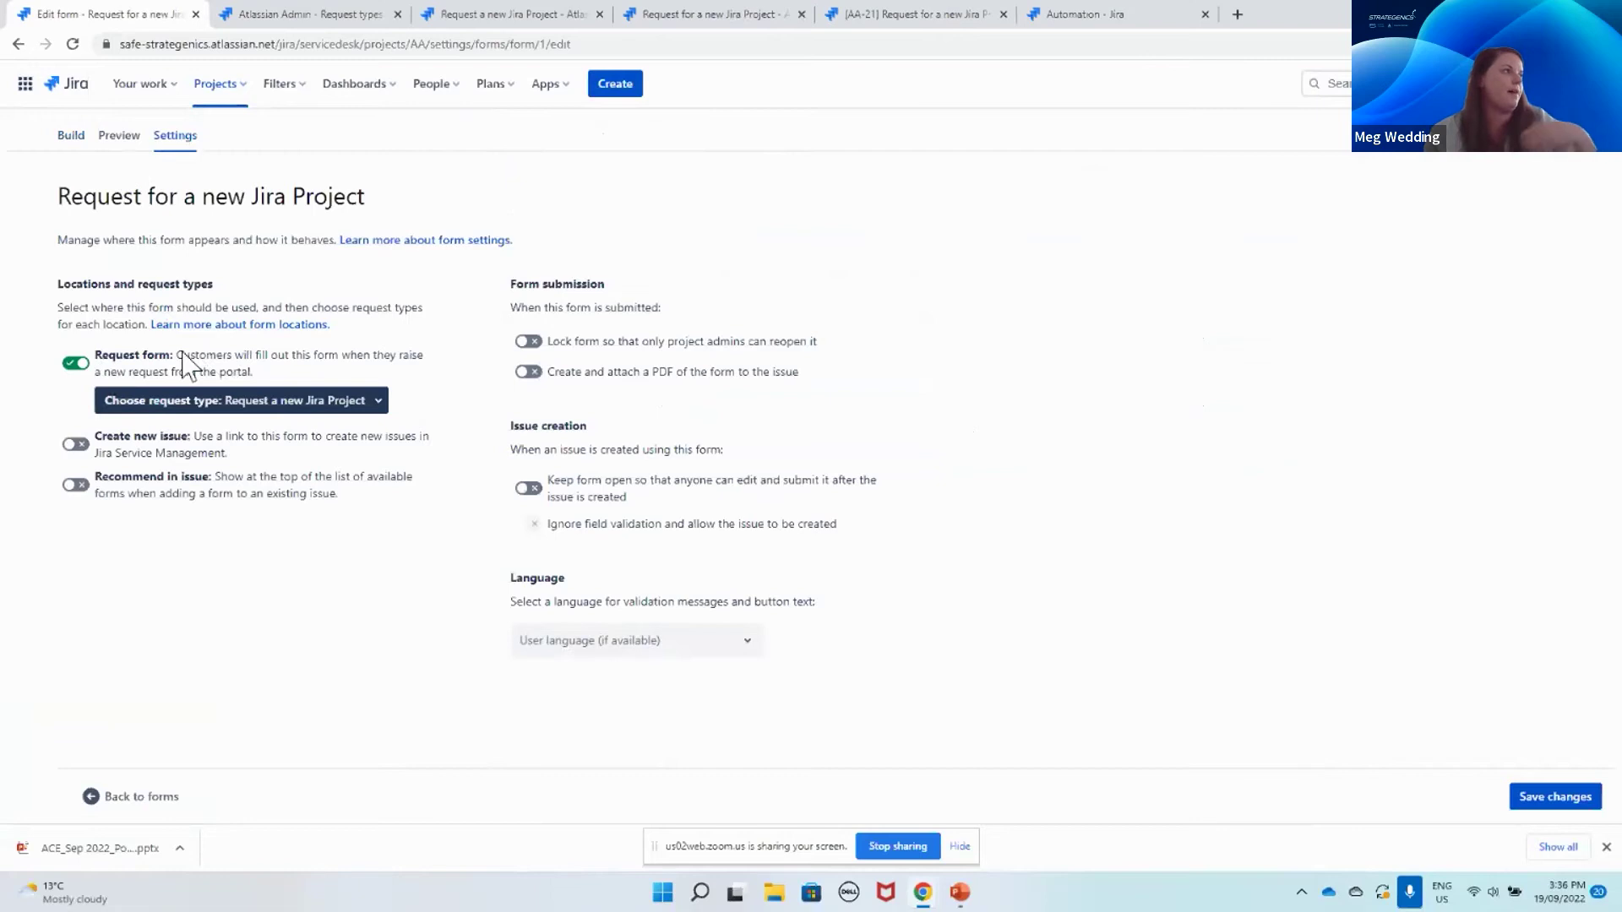
left_click(208, 404)
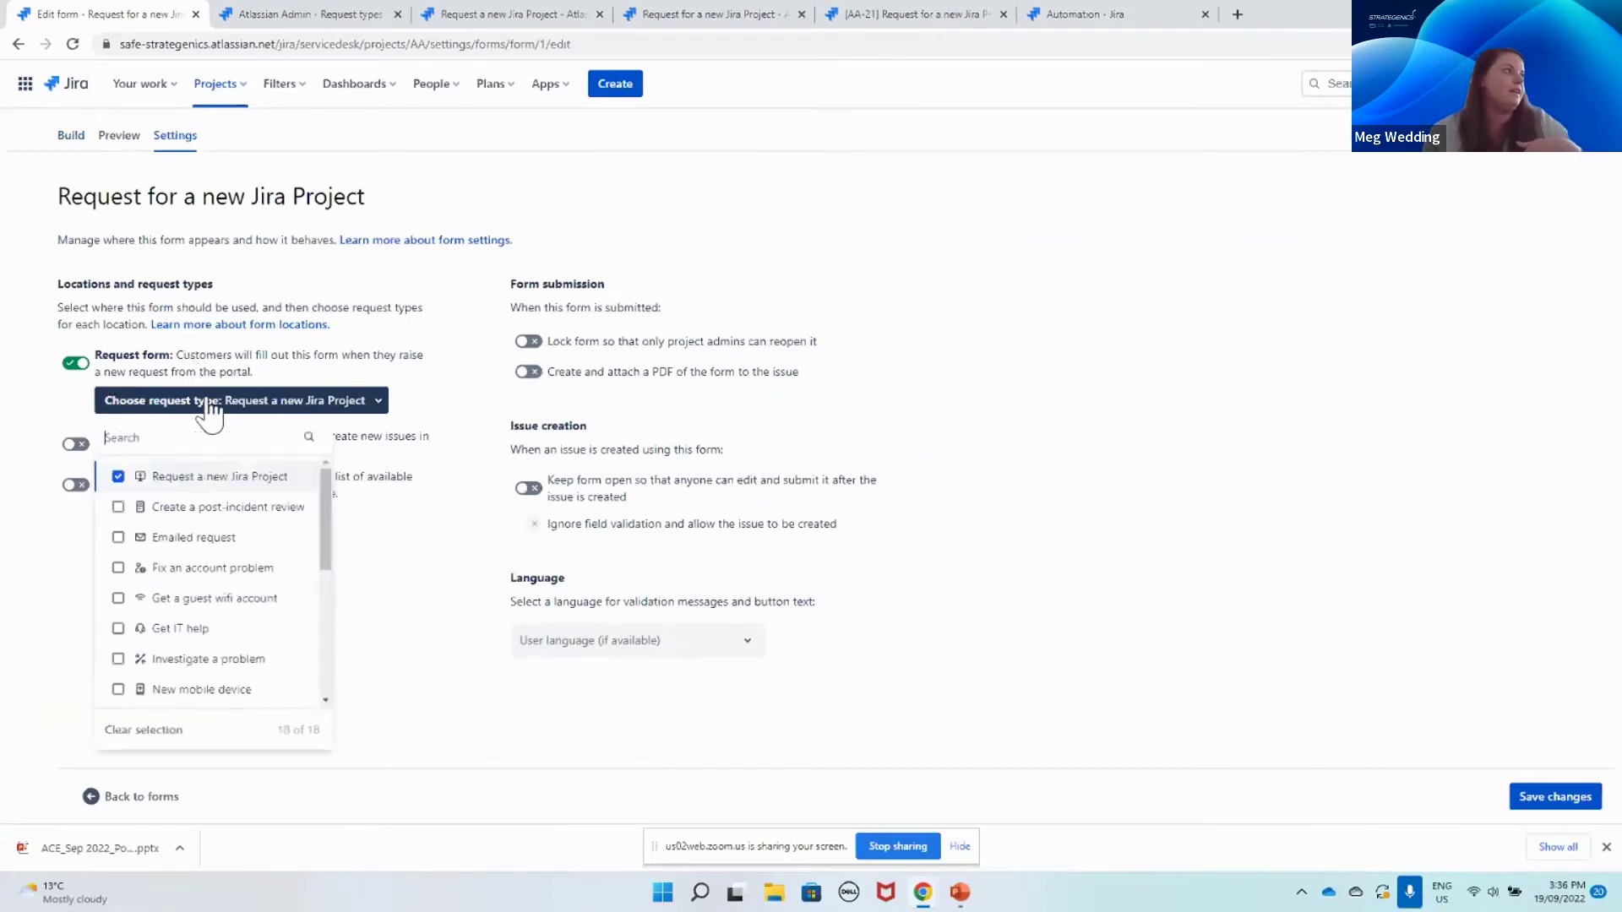
left_click(445, 651)
left_click(303, 14)
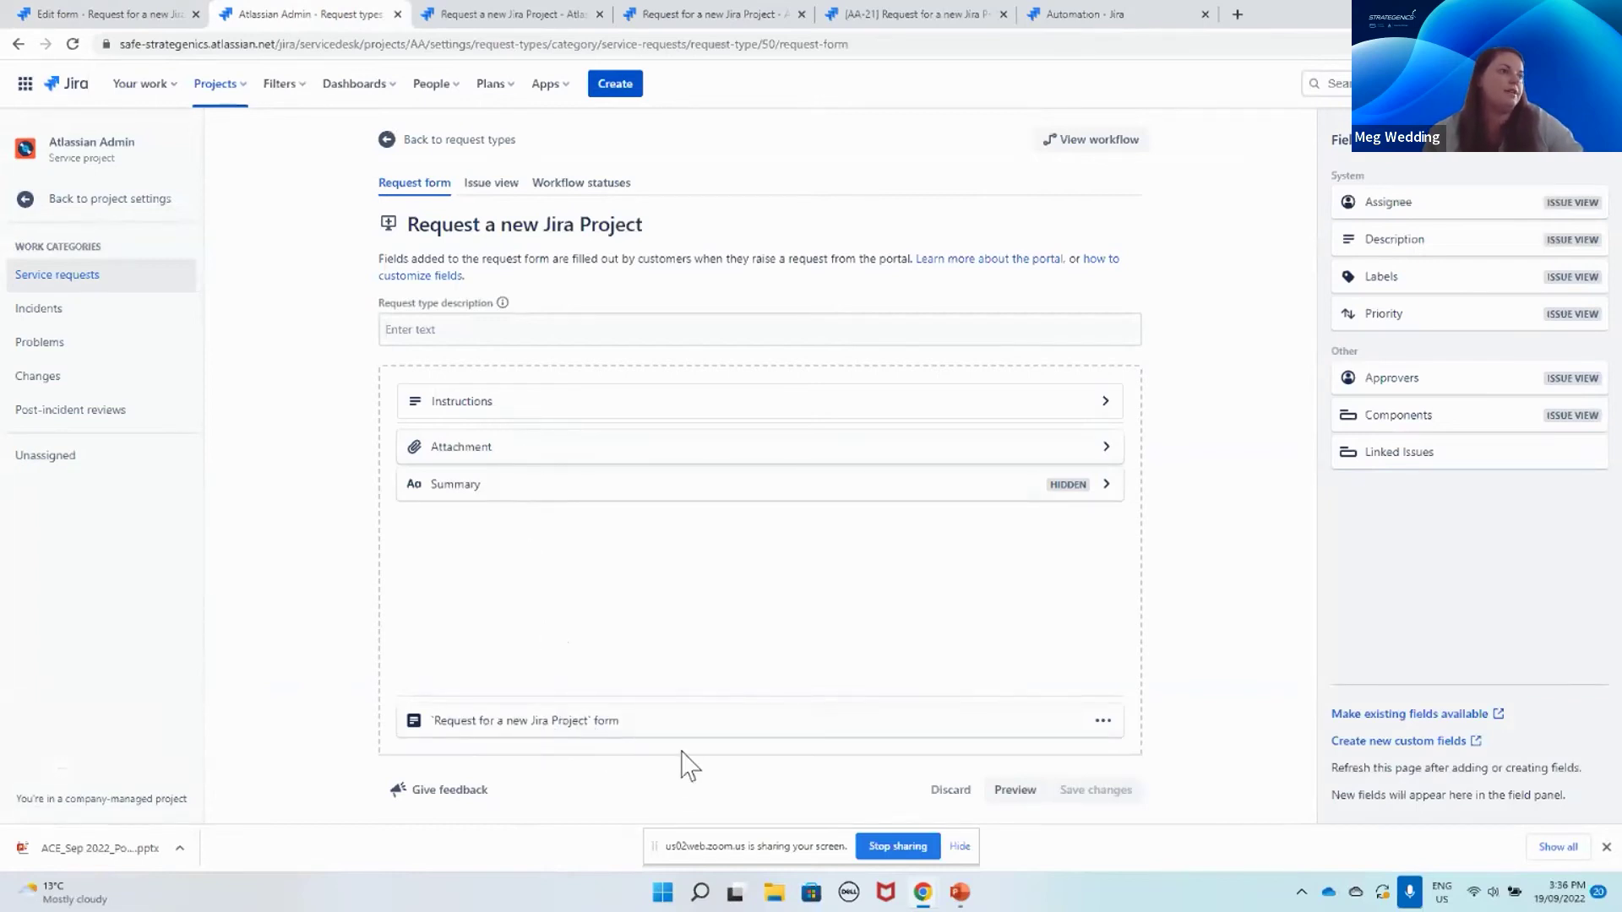
Step: Preview the Request a new Jira Project request in the customer portal
left_click(1014, 790)
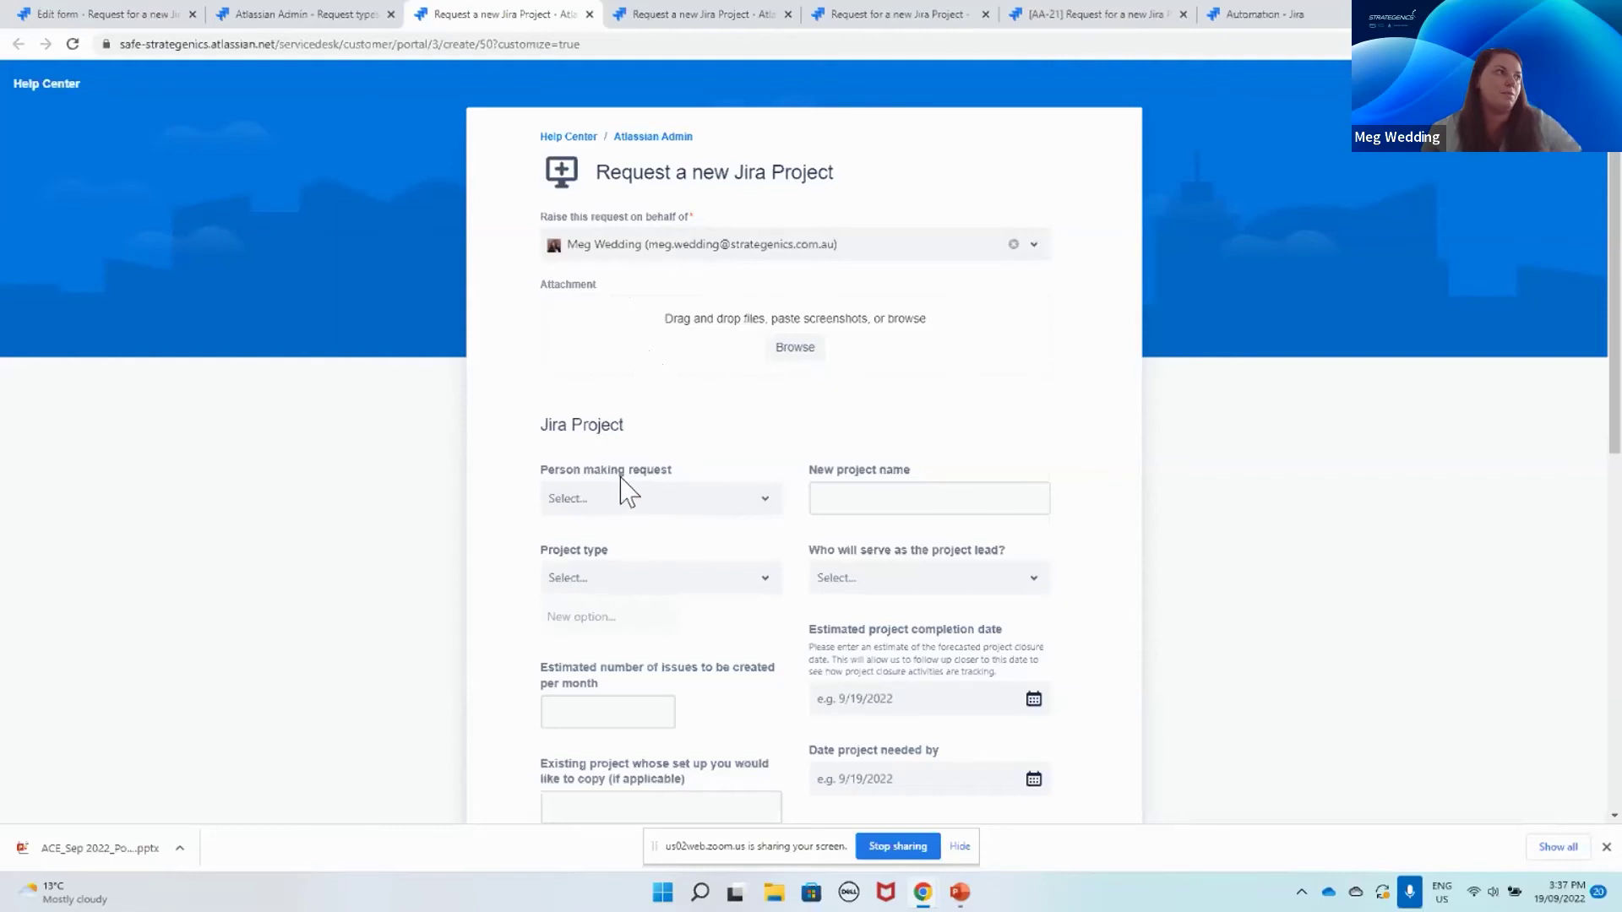
Step: Scroll through the portal's Jira Project request fields, then return to the form's settings
scroll(775, 679, "down", 1)
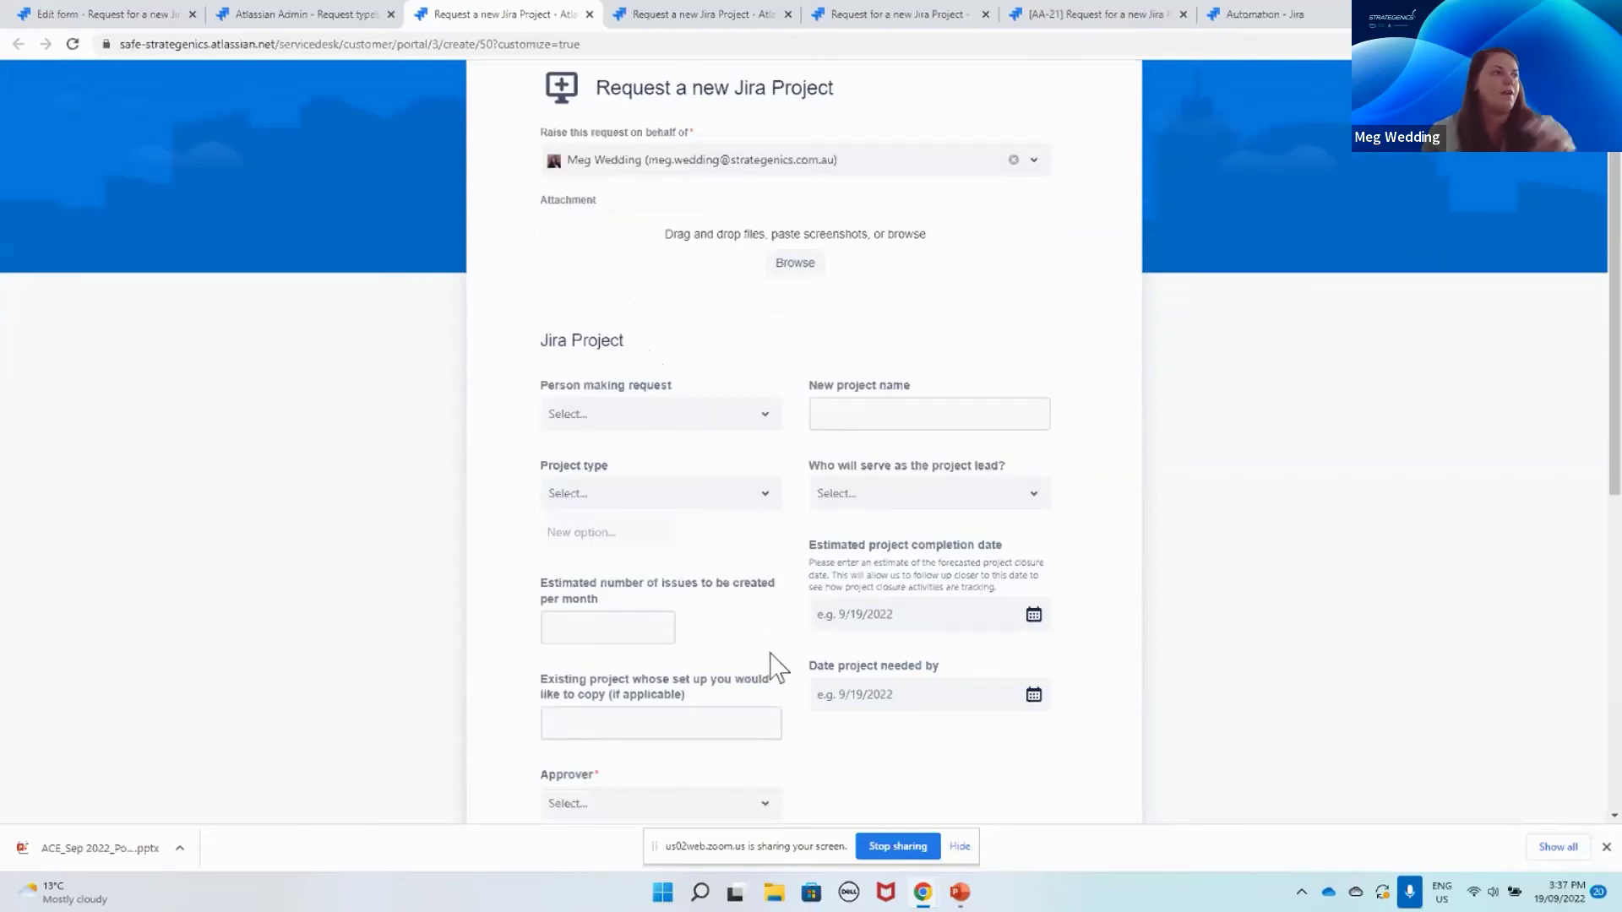
scroll(776, 666, "up", 1)
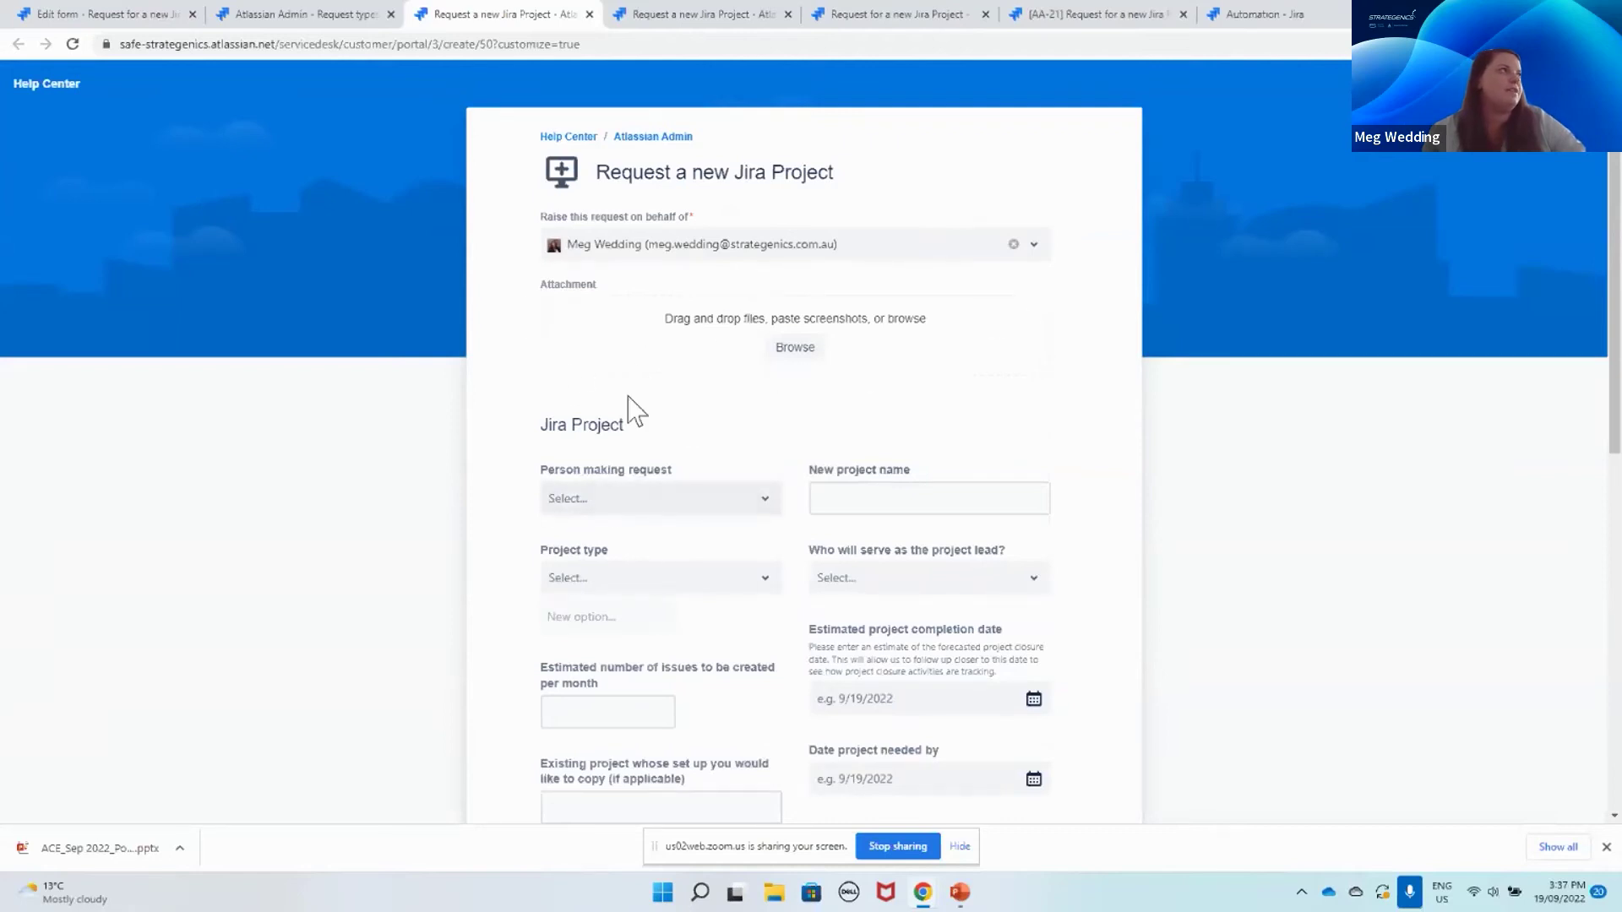
left_click(110, 14)
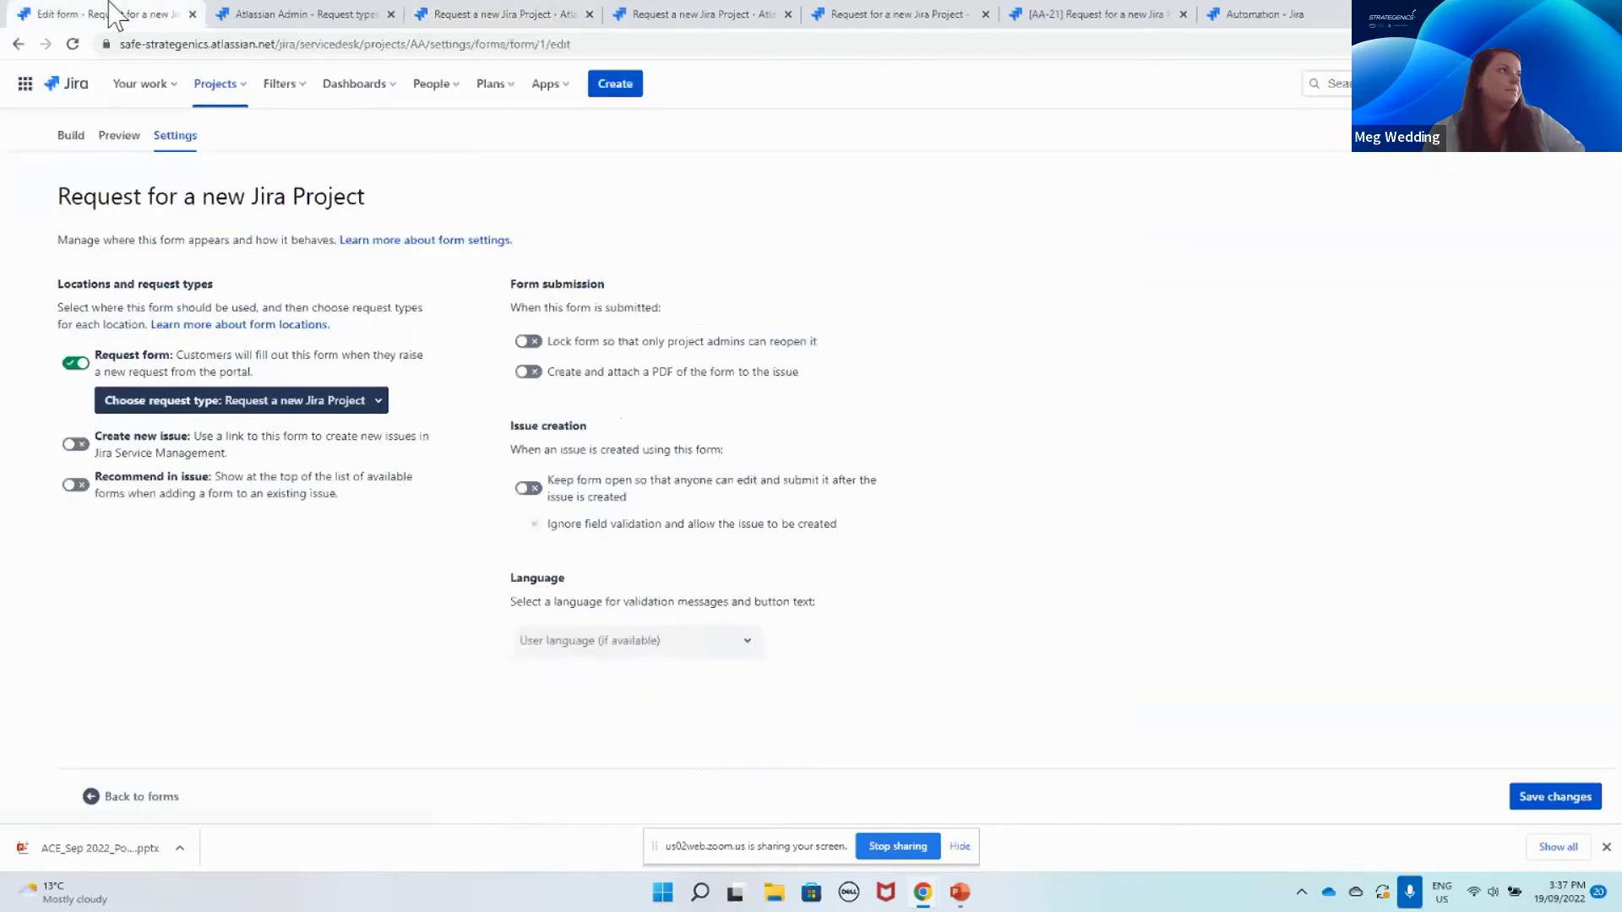
Step: Return to the form's Build view and show the Templates library
left_click(73, 137)
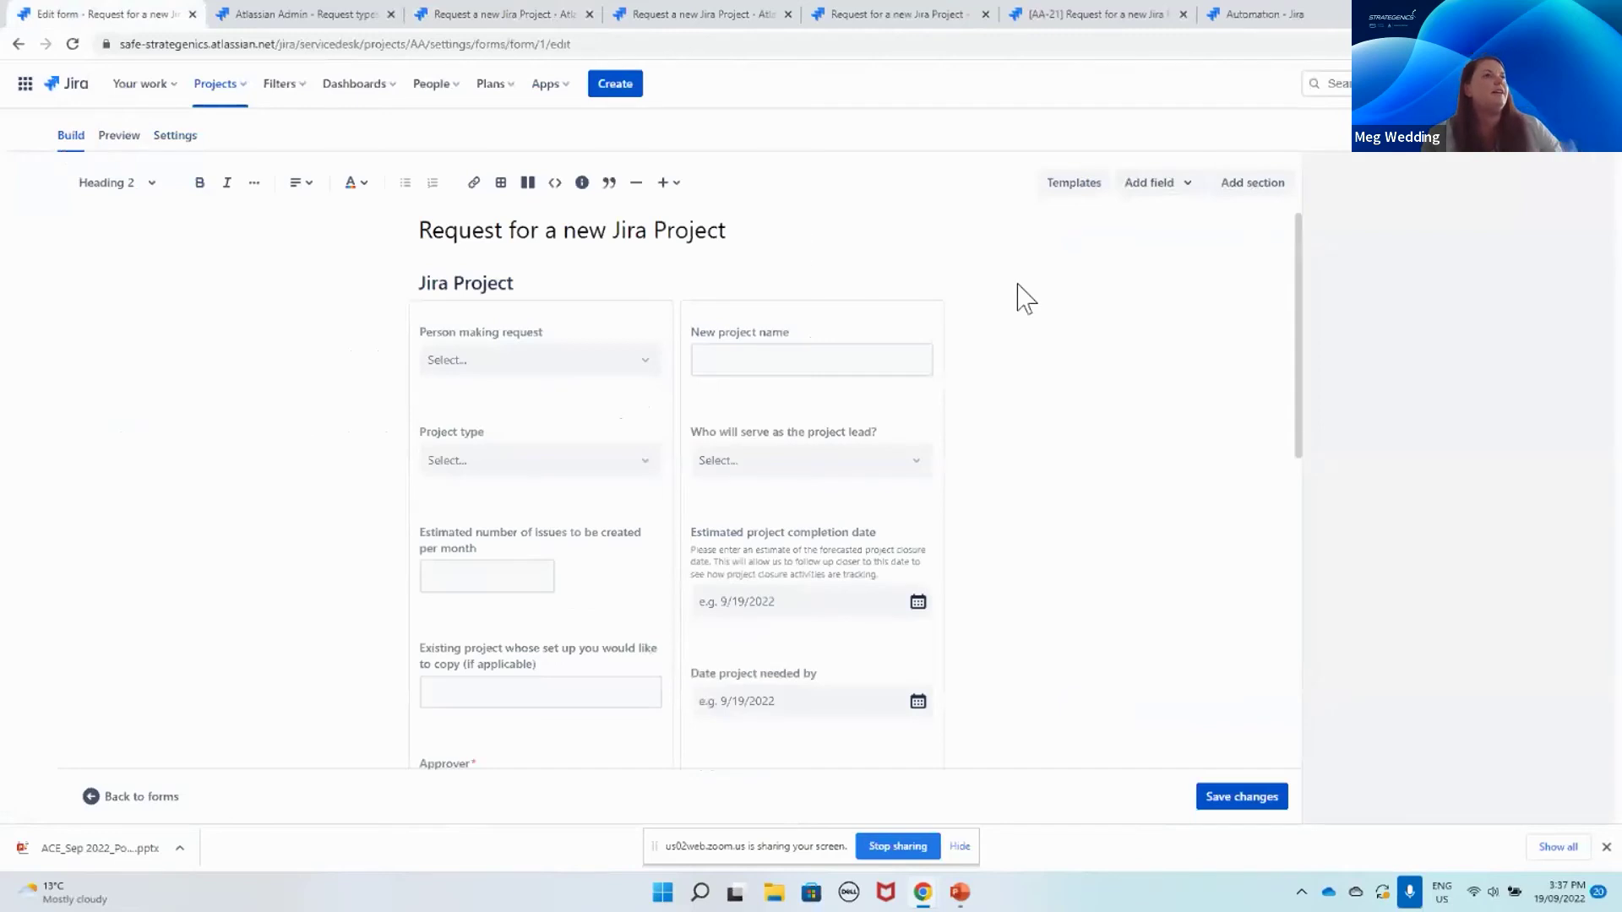
left_click(1066, 185)
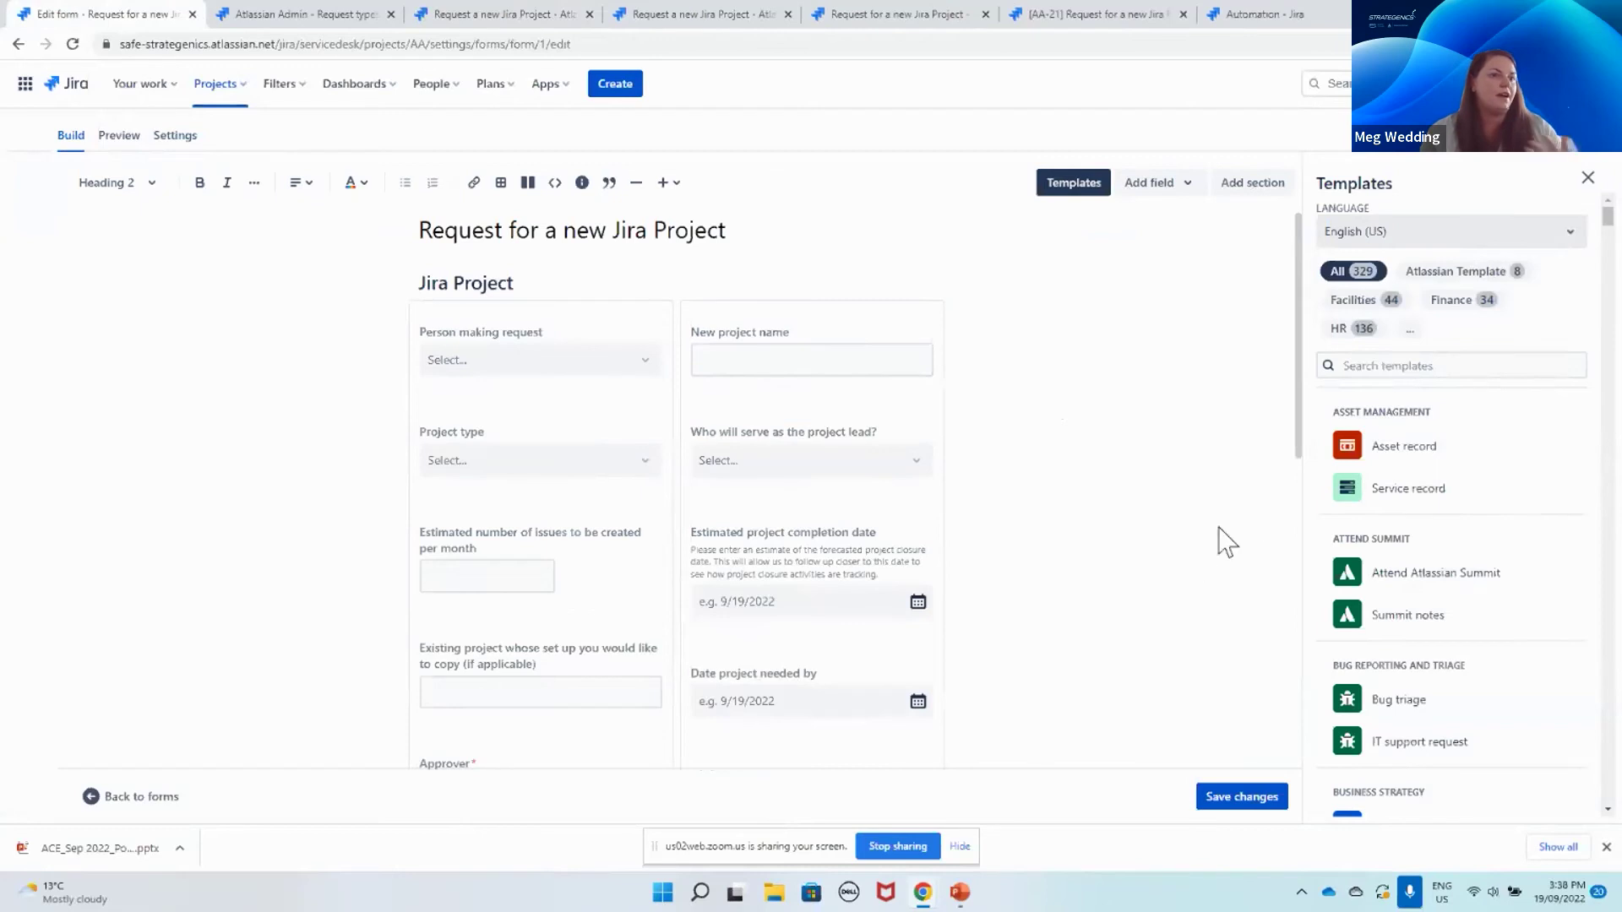
left_click(1607, 847)
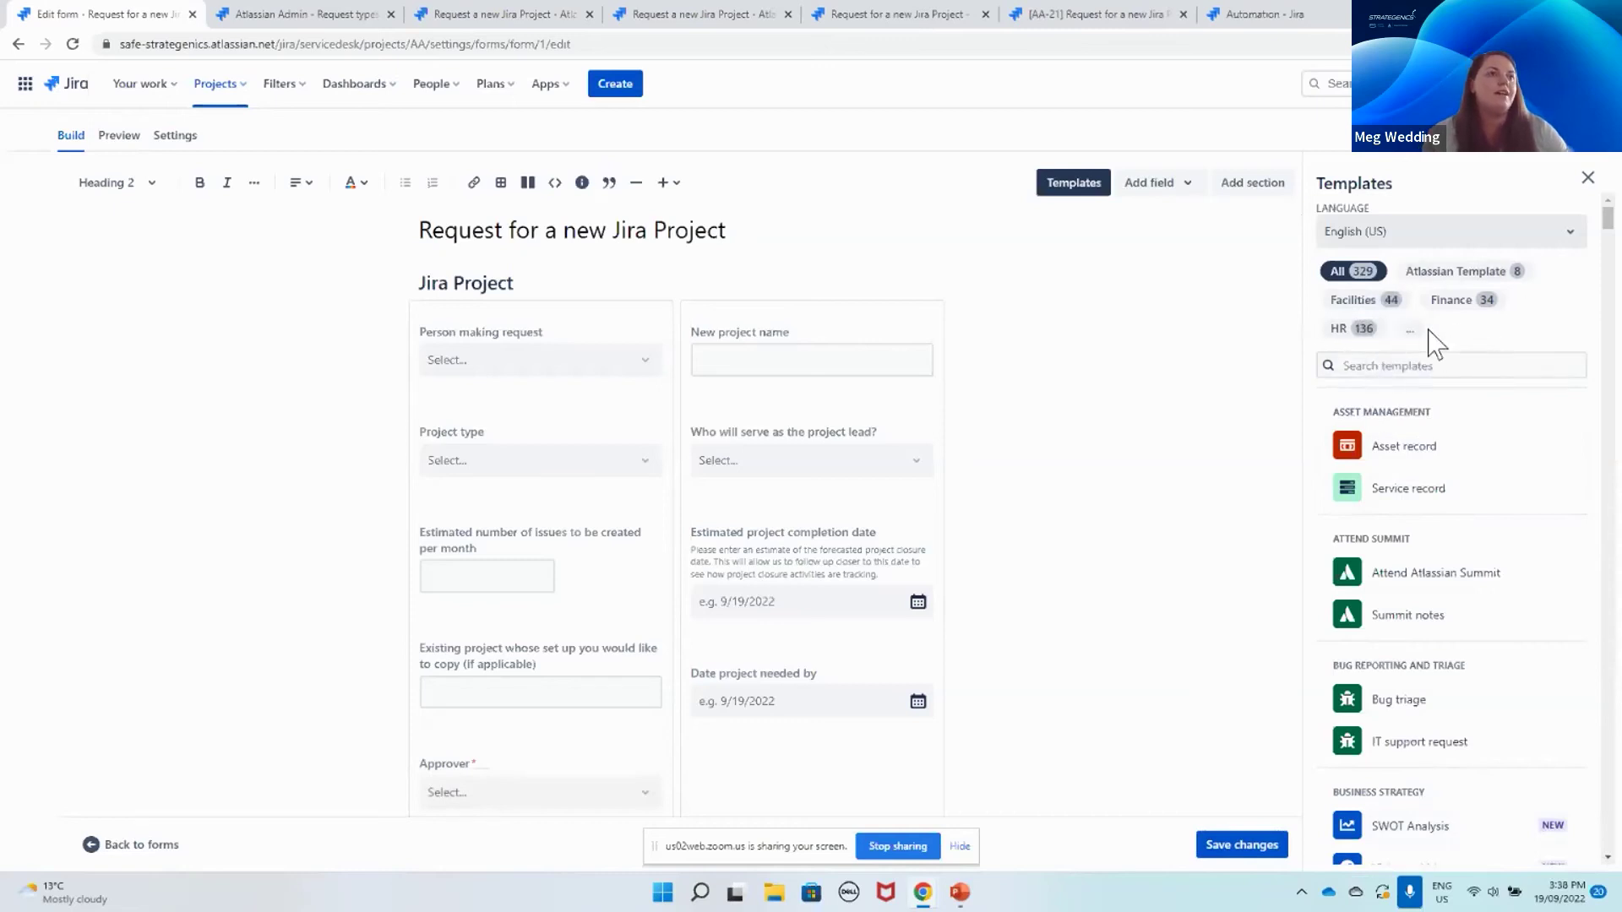
left_click(1326, 570)
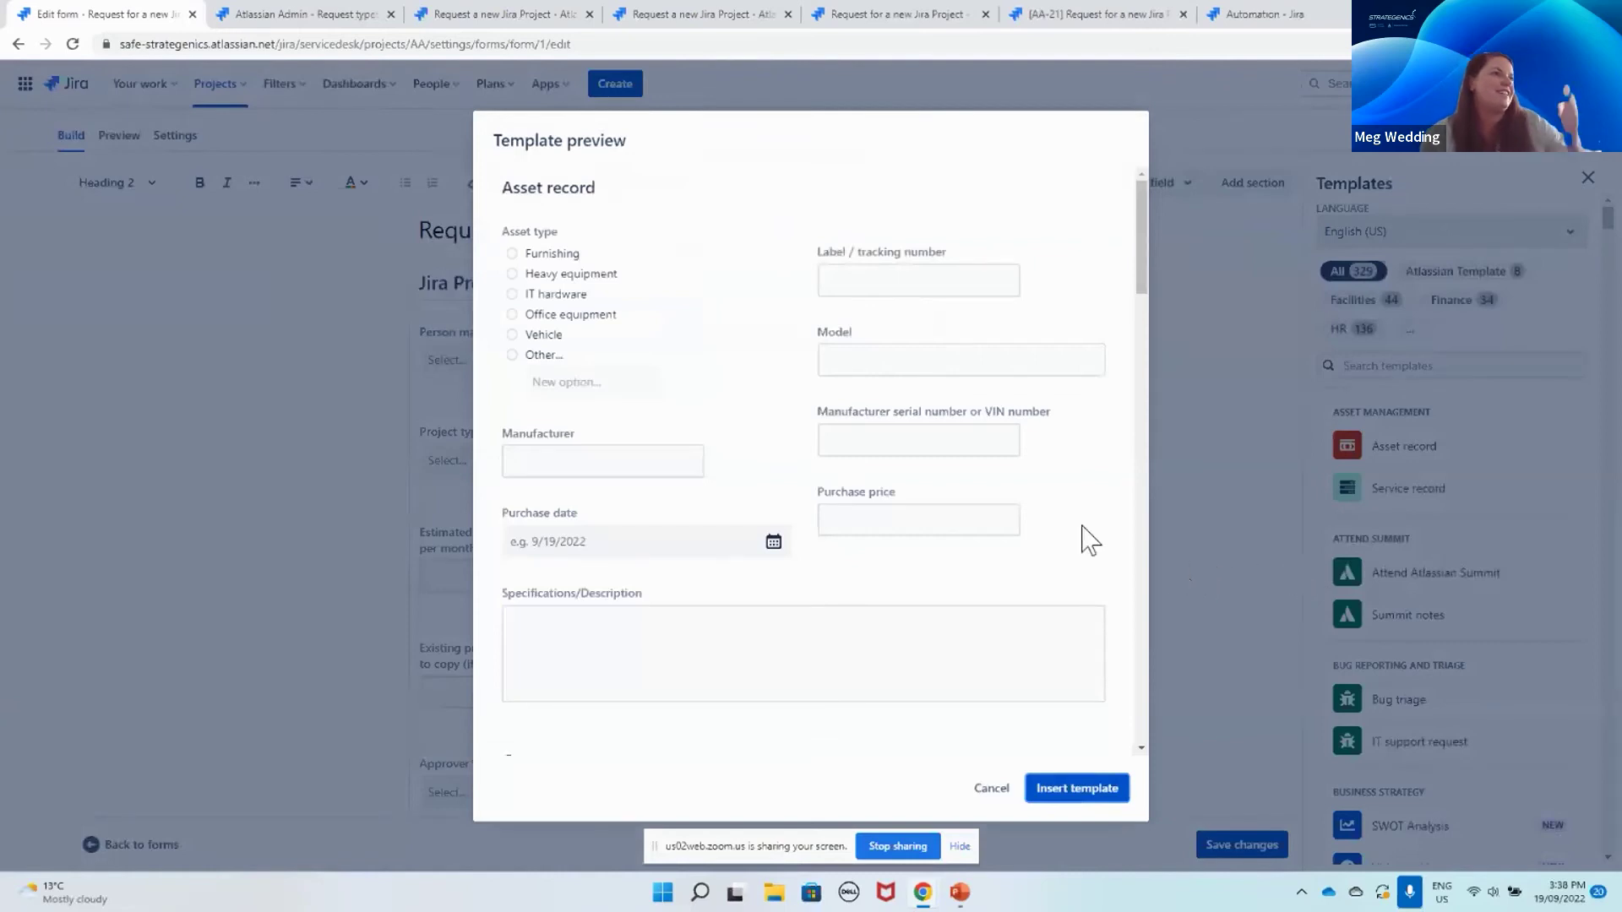
scroll(1056, 574, "down", 3)
scroll(1043, 600, "down", 8)
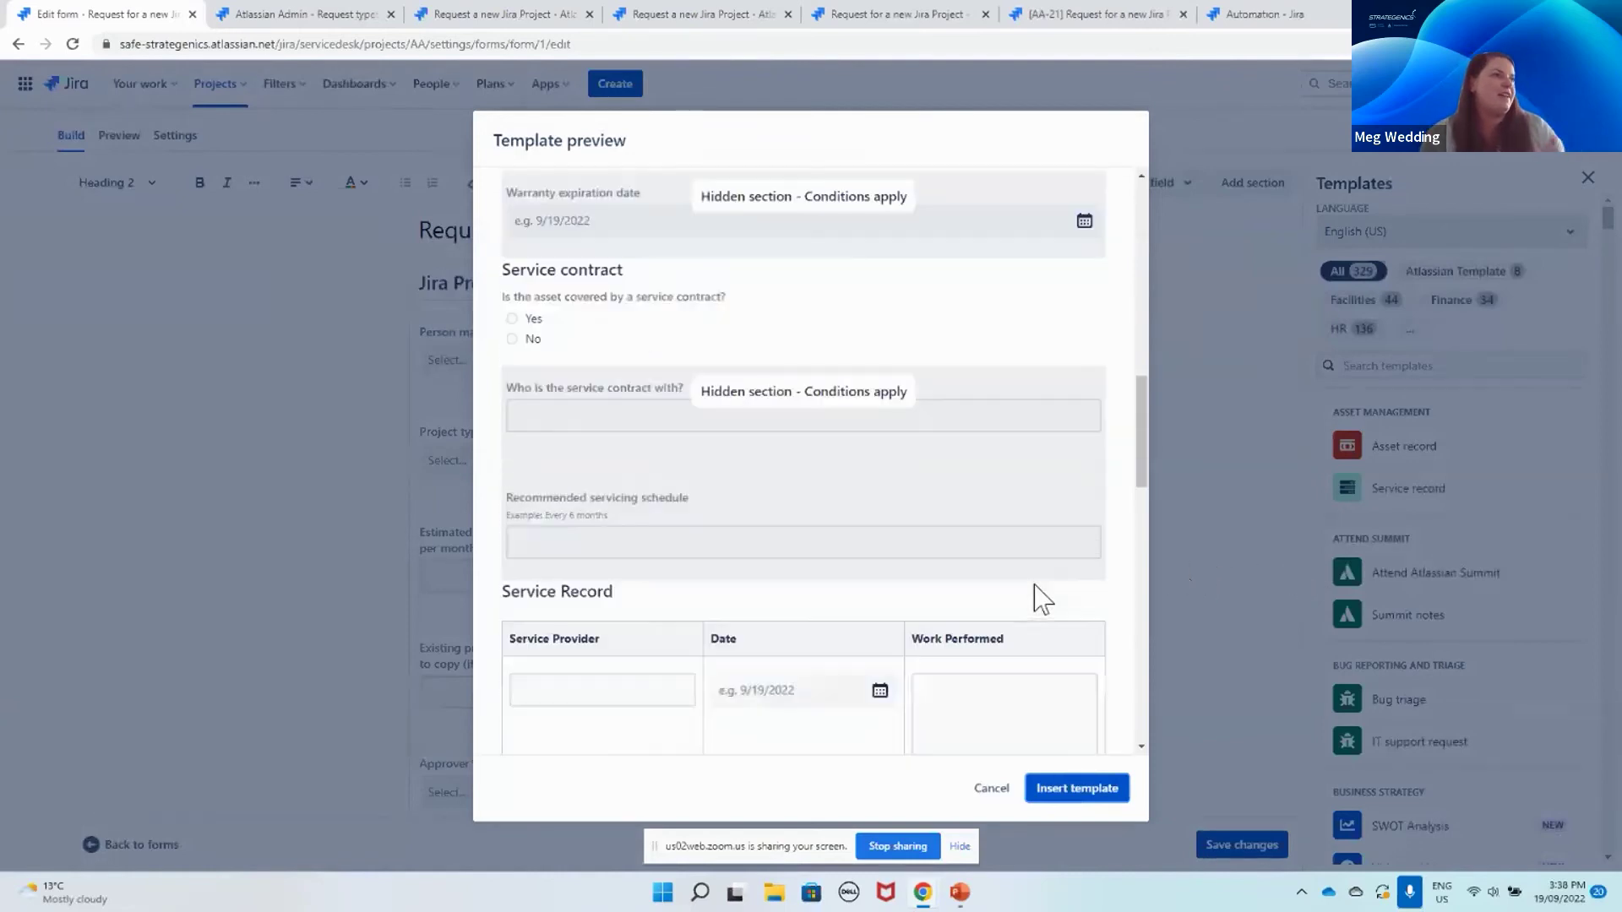
scroll(1043, 600, "down", 10)
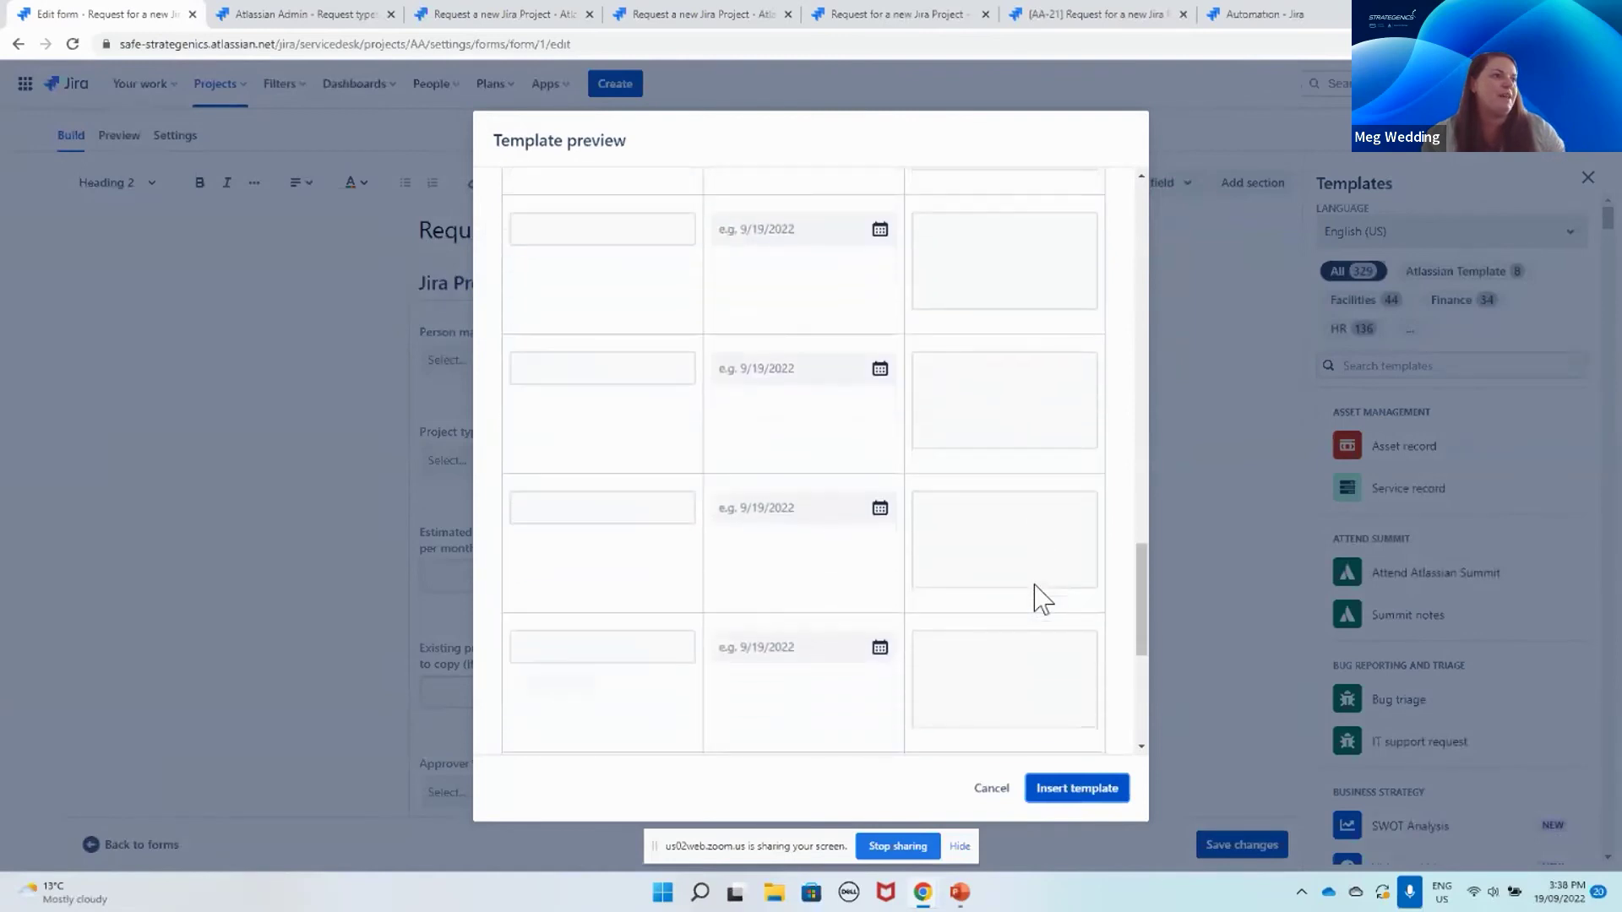
left_click(980, 789)
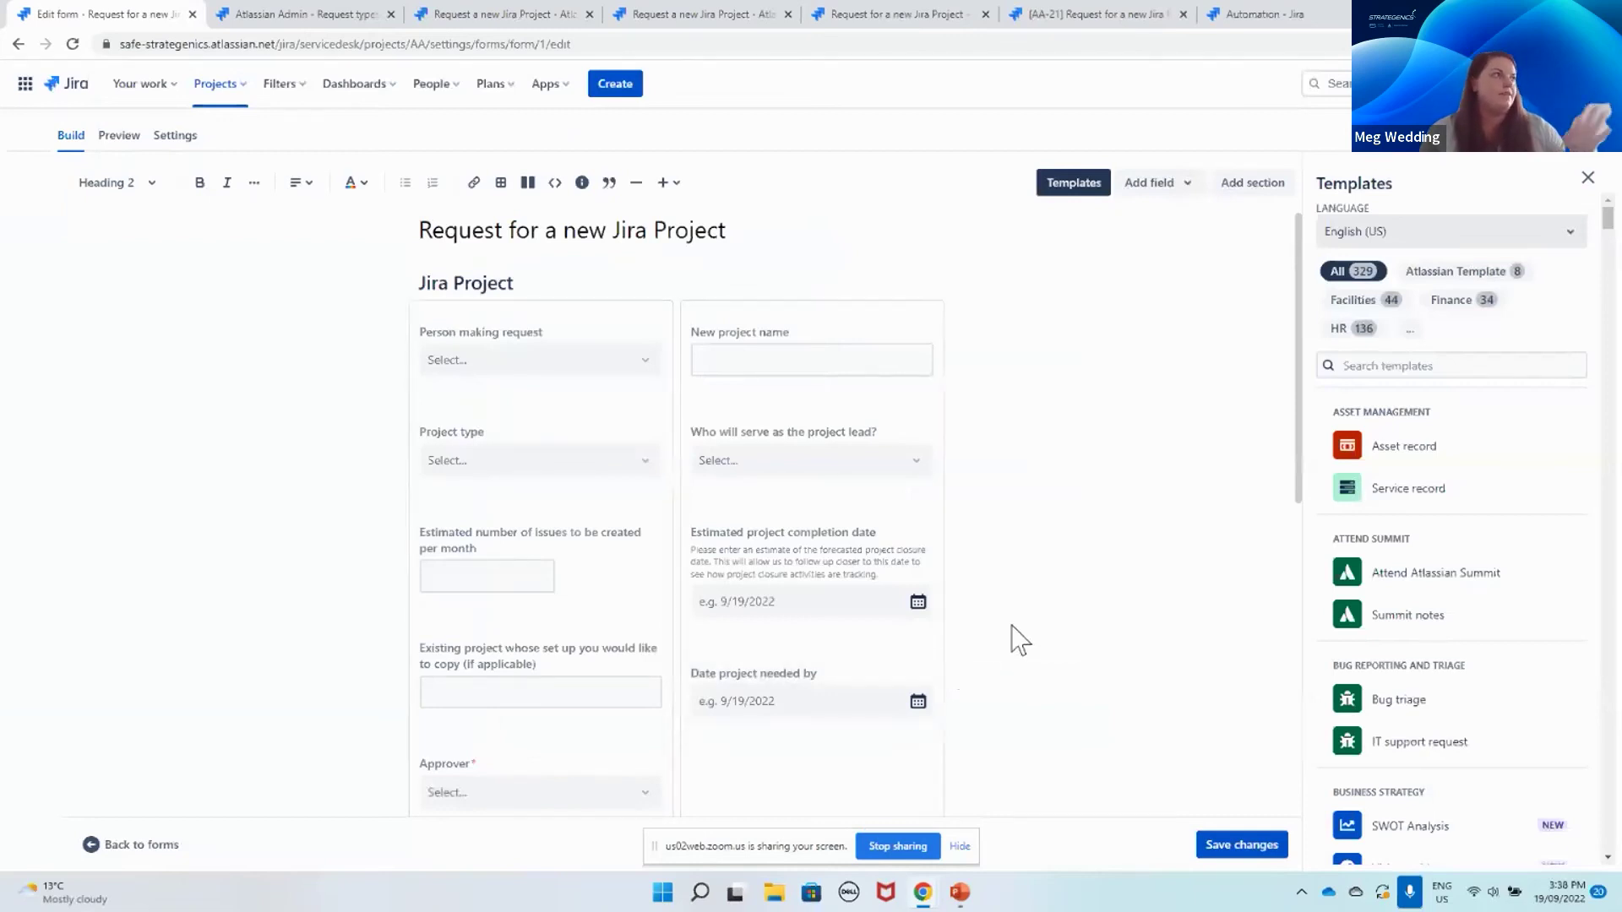
left_click(811, 359)
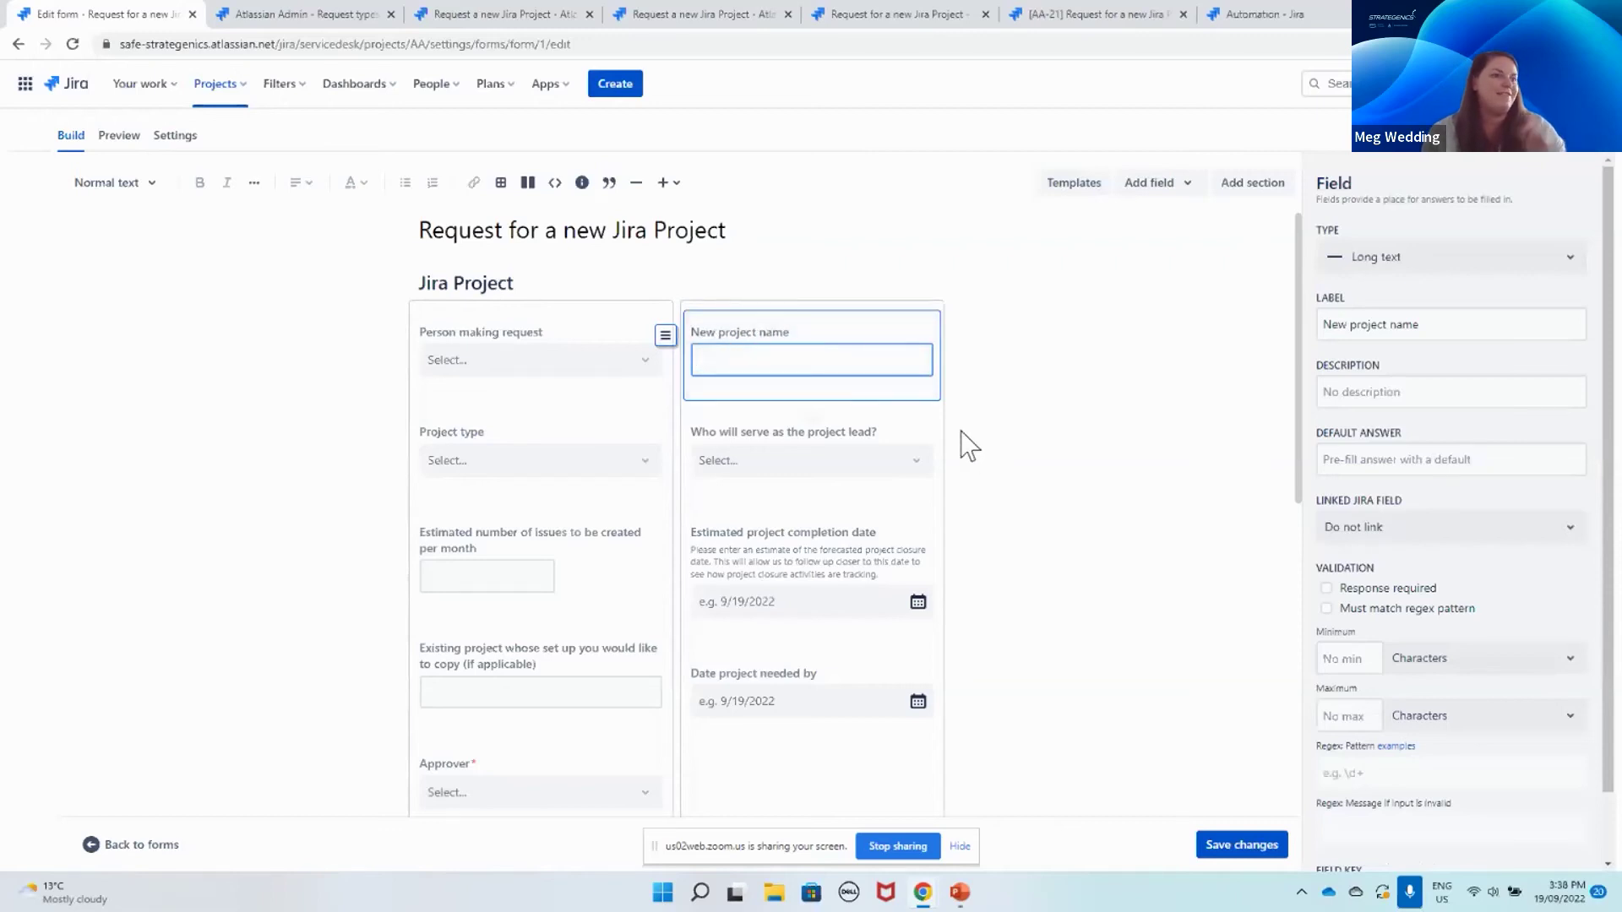
Step: Close the templates, move New project name above the columns and back, then select Approver
left_click(960, 847)
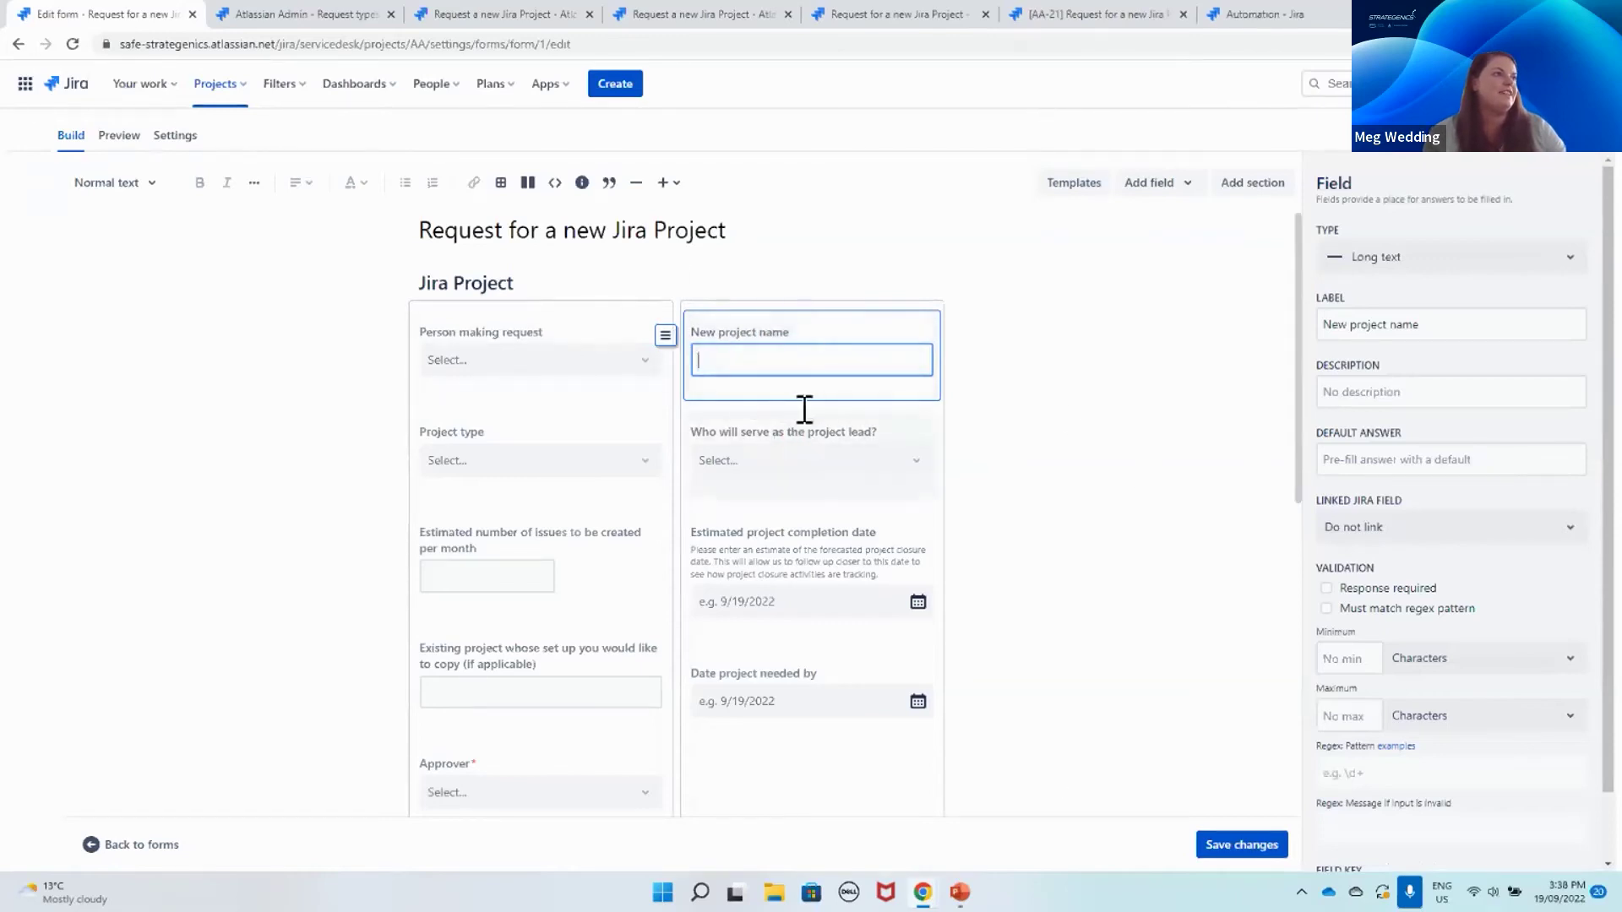
left_click_drag(789, 337, 764, 307)
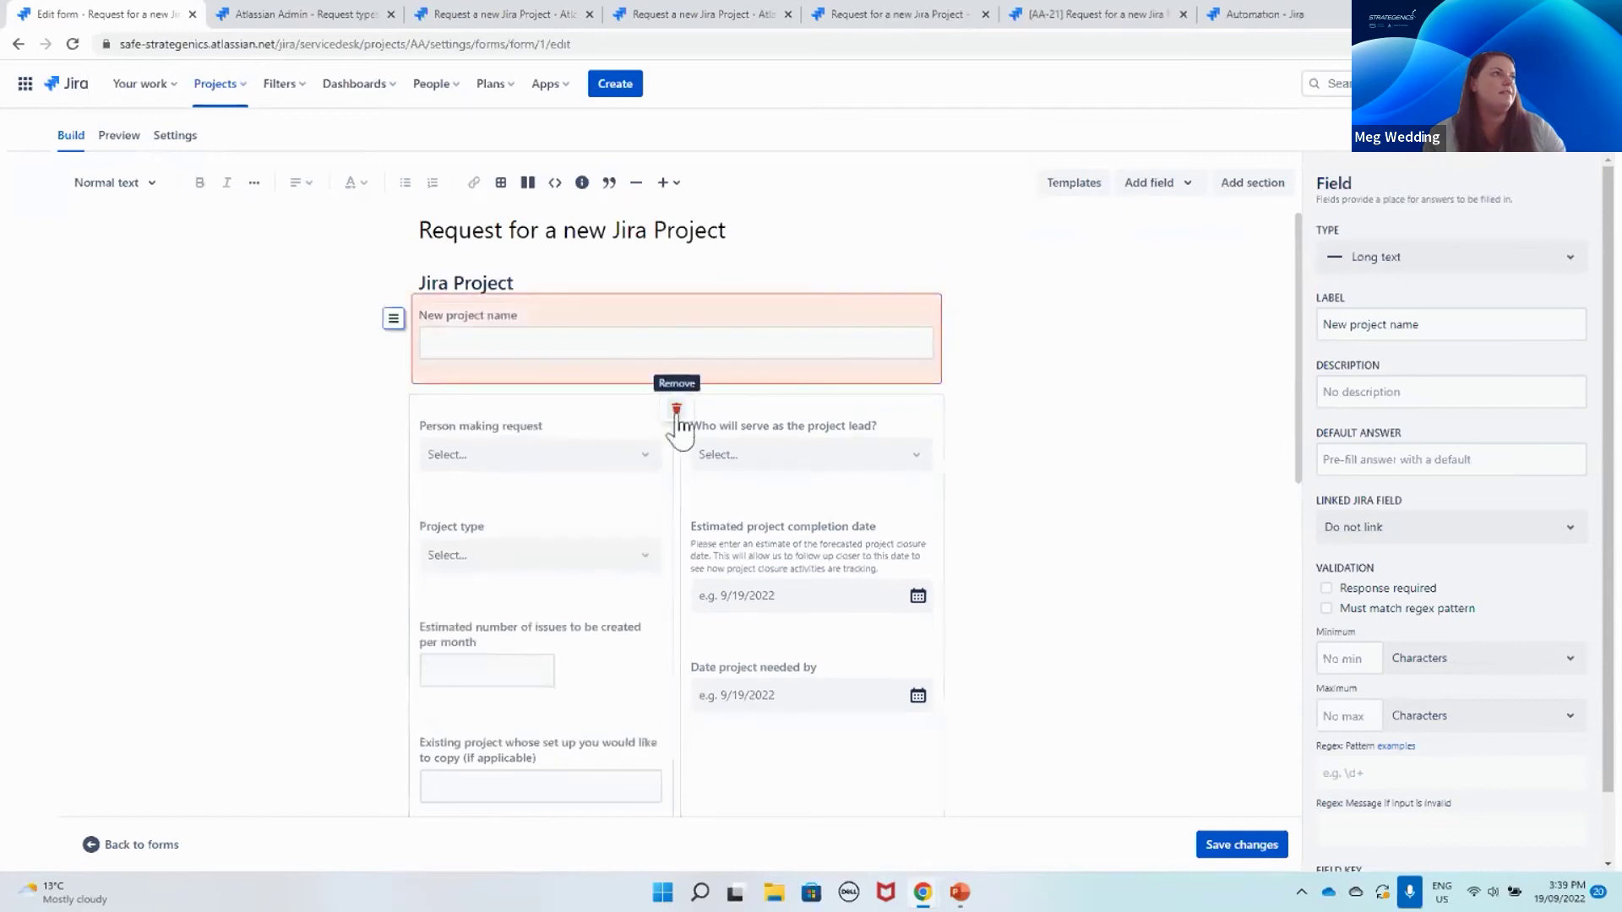
left_click_drag(510, 326, 793, 409)
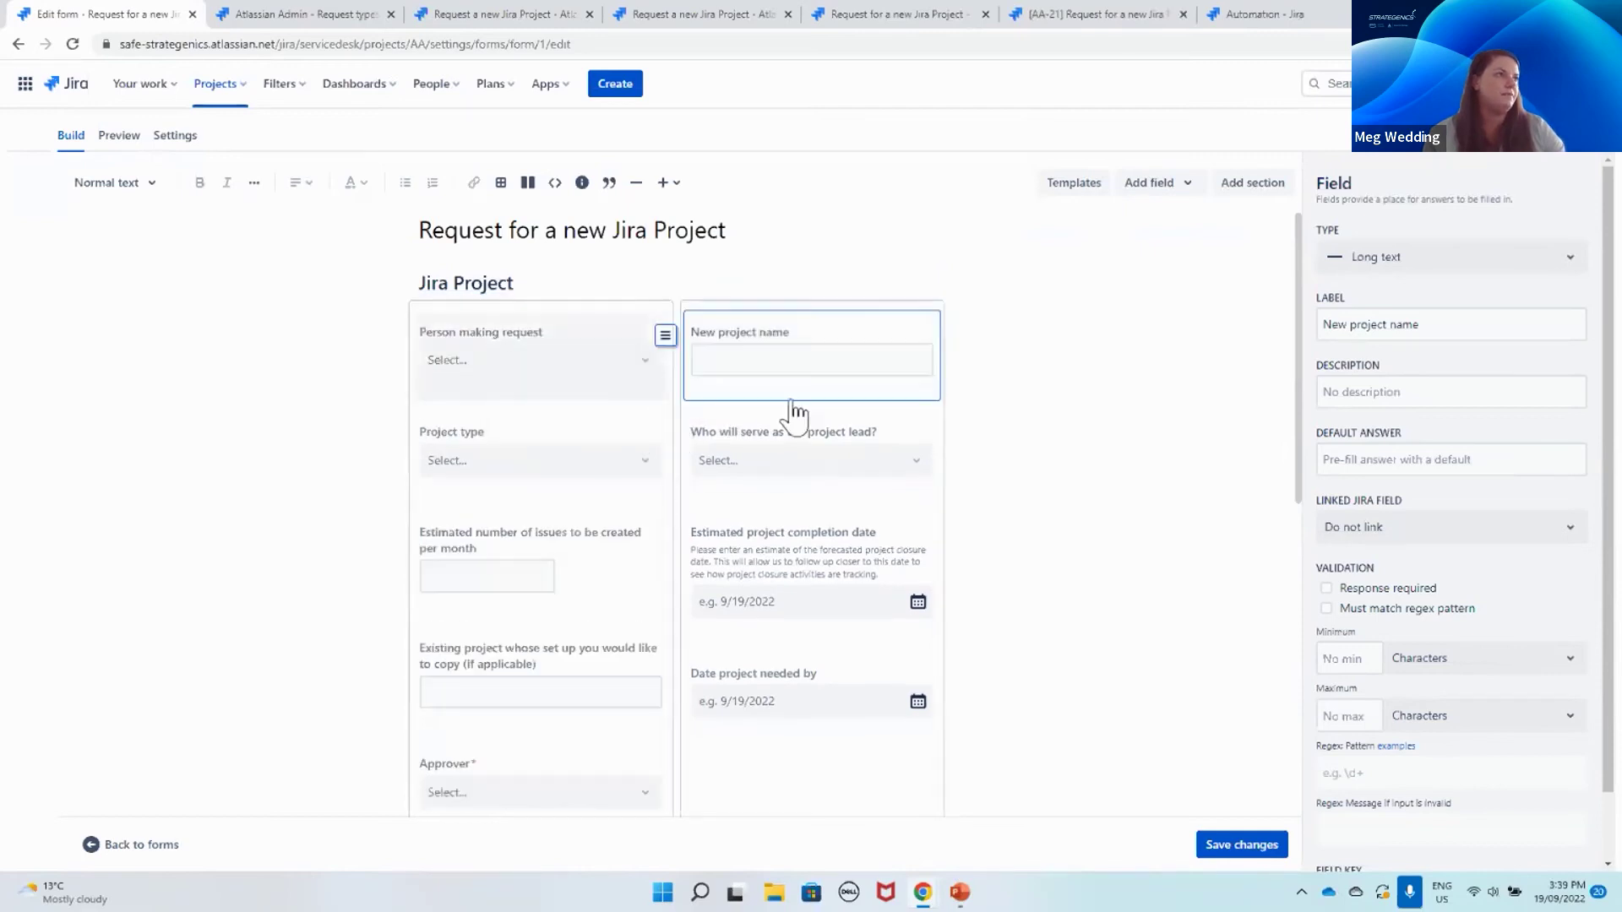
left_click(1117, 528)
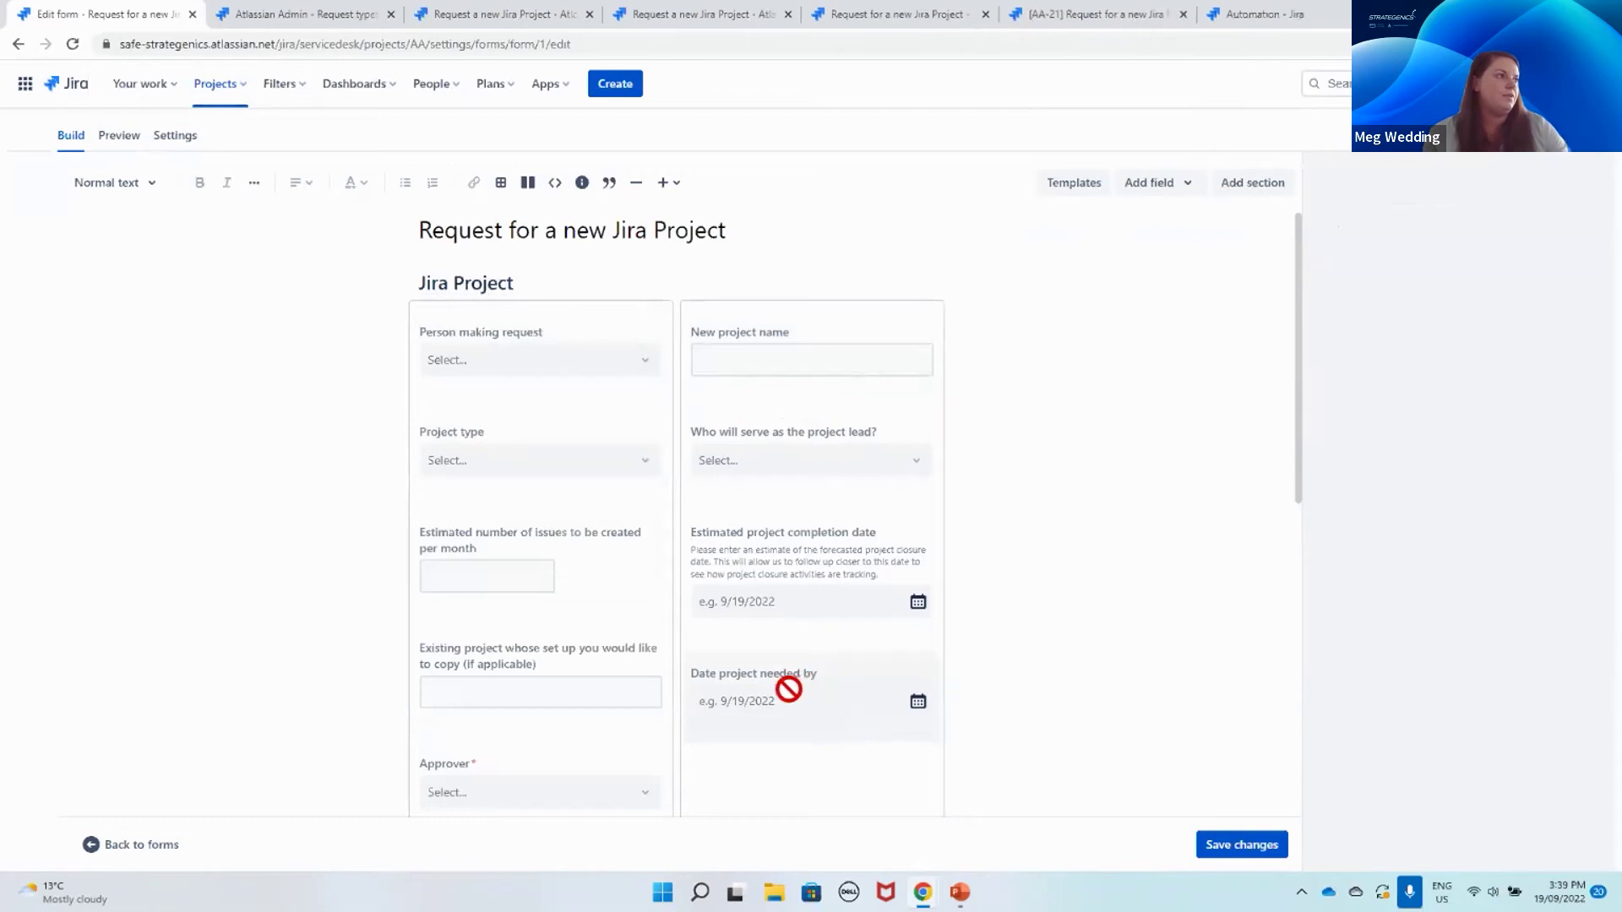
scroll(792, 690, "down", 1)
left_click(536, 706)
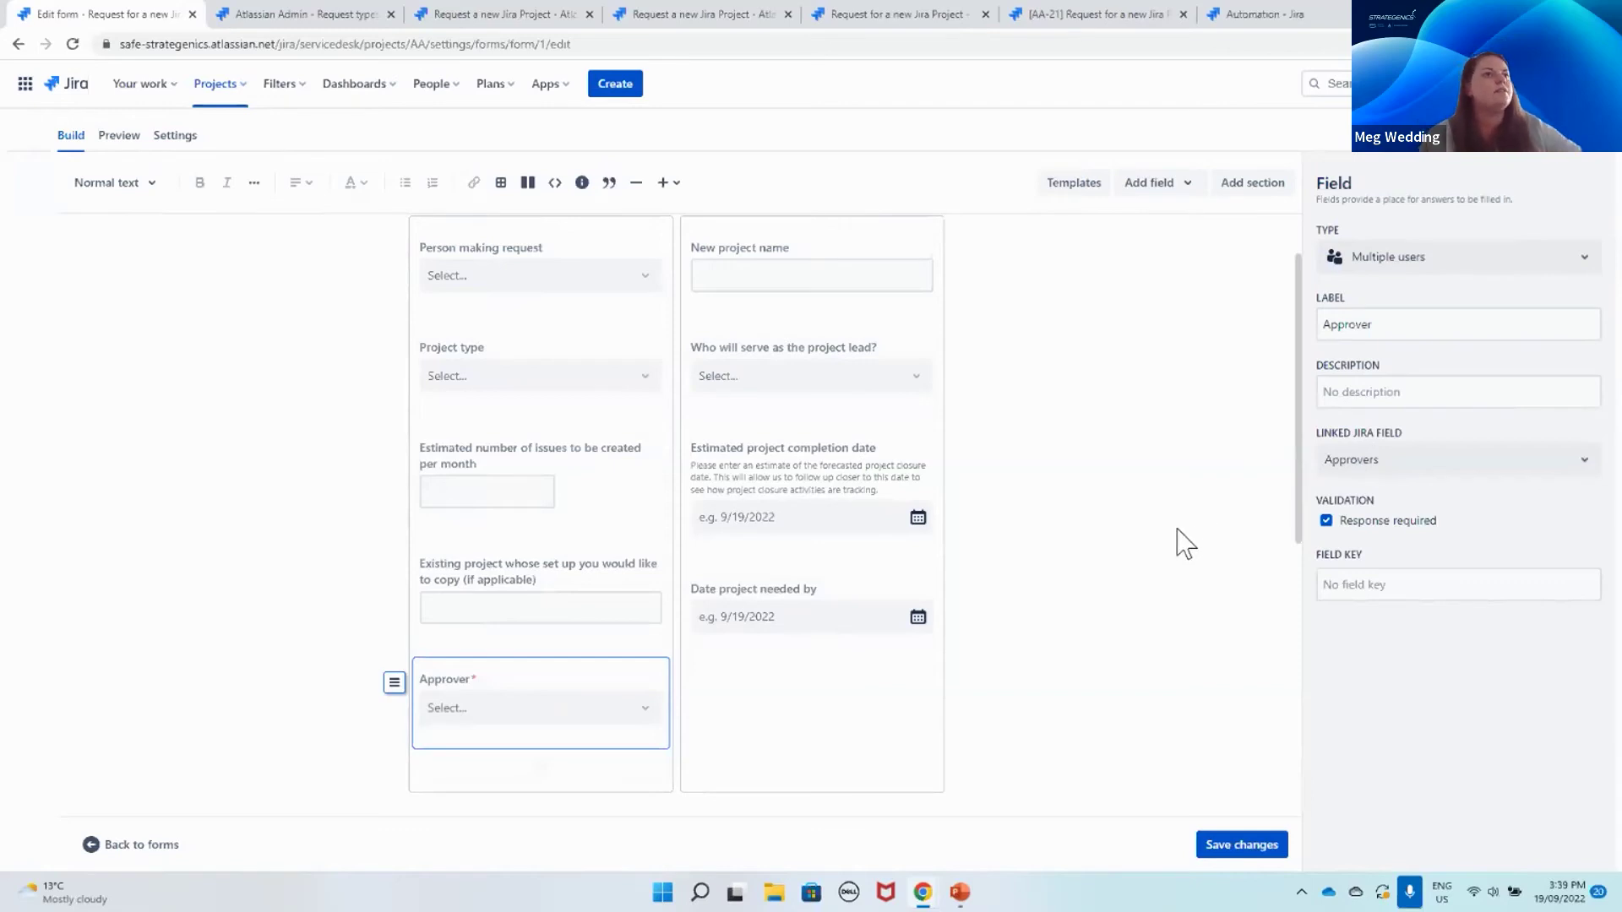
Step: Link the Approver question to the Approvers Jira field as a required Multiple users answer
scroll(750, 723, "up", 1)
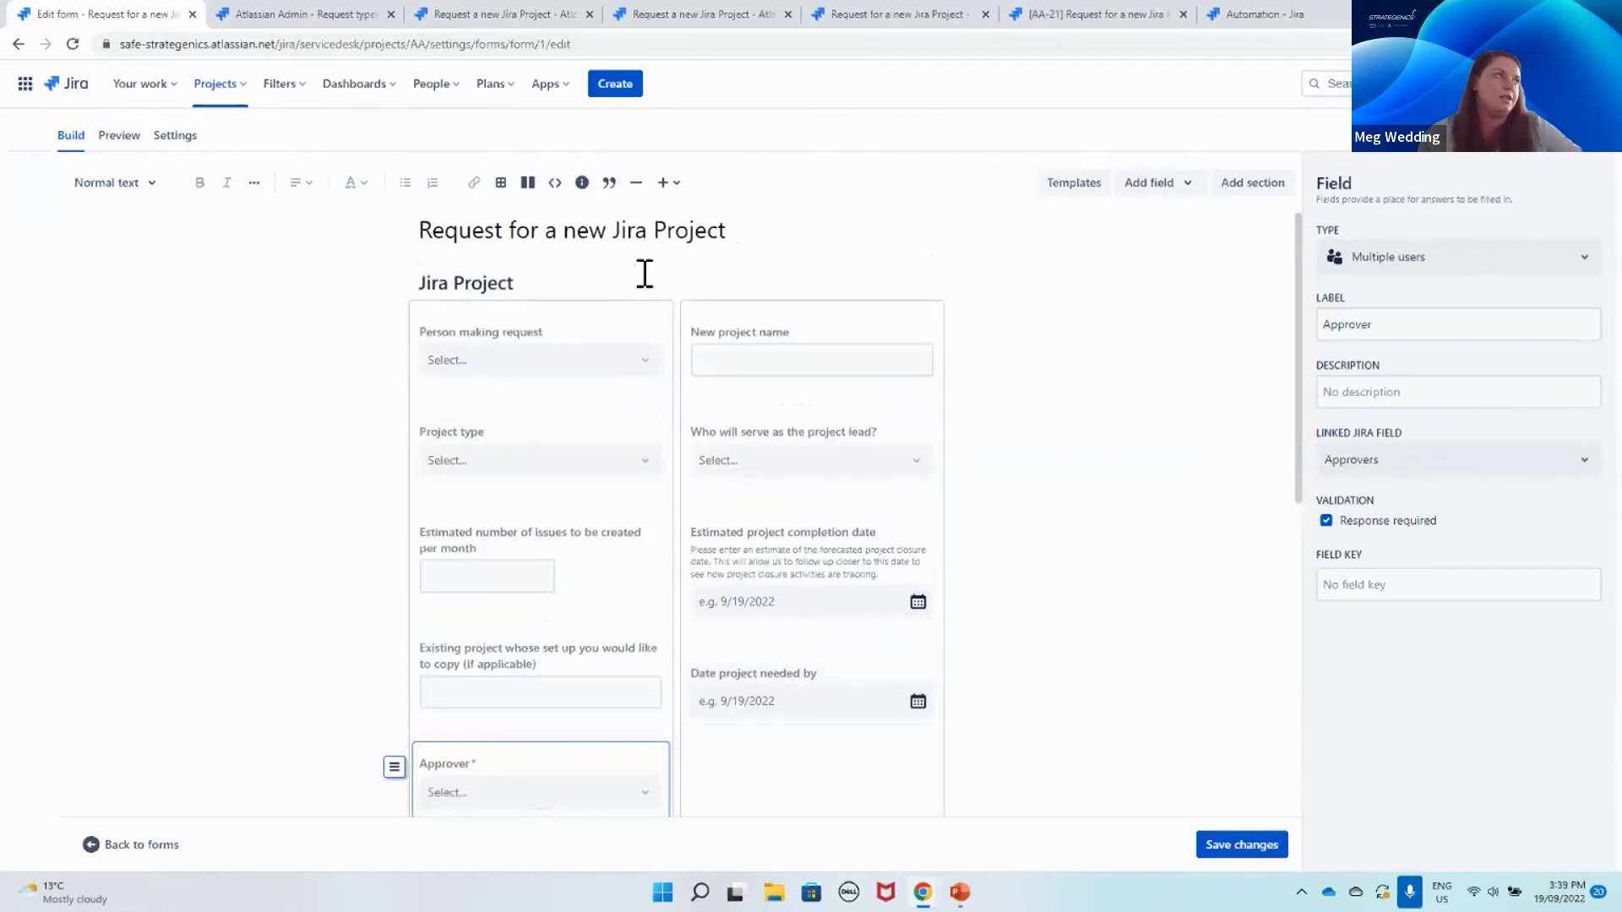
scroll(640, 410, "down", 2)
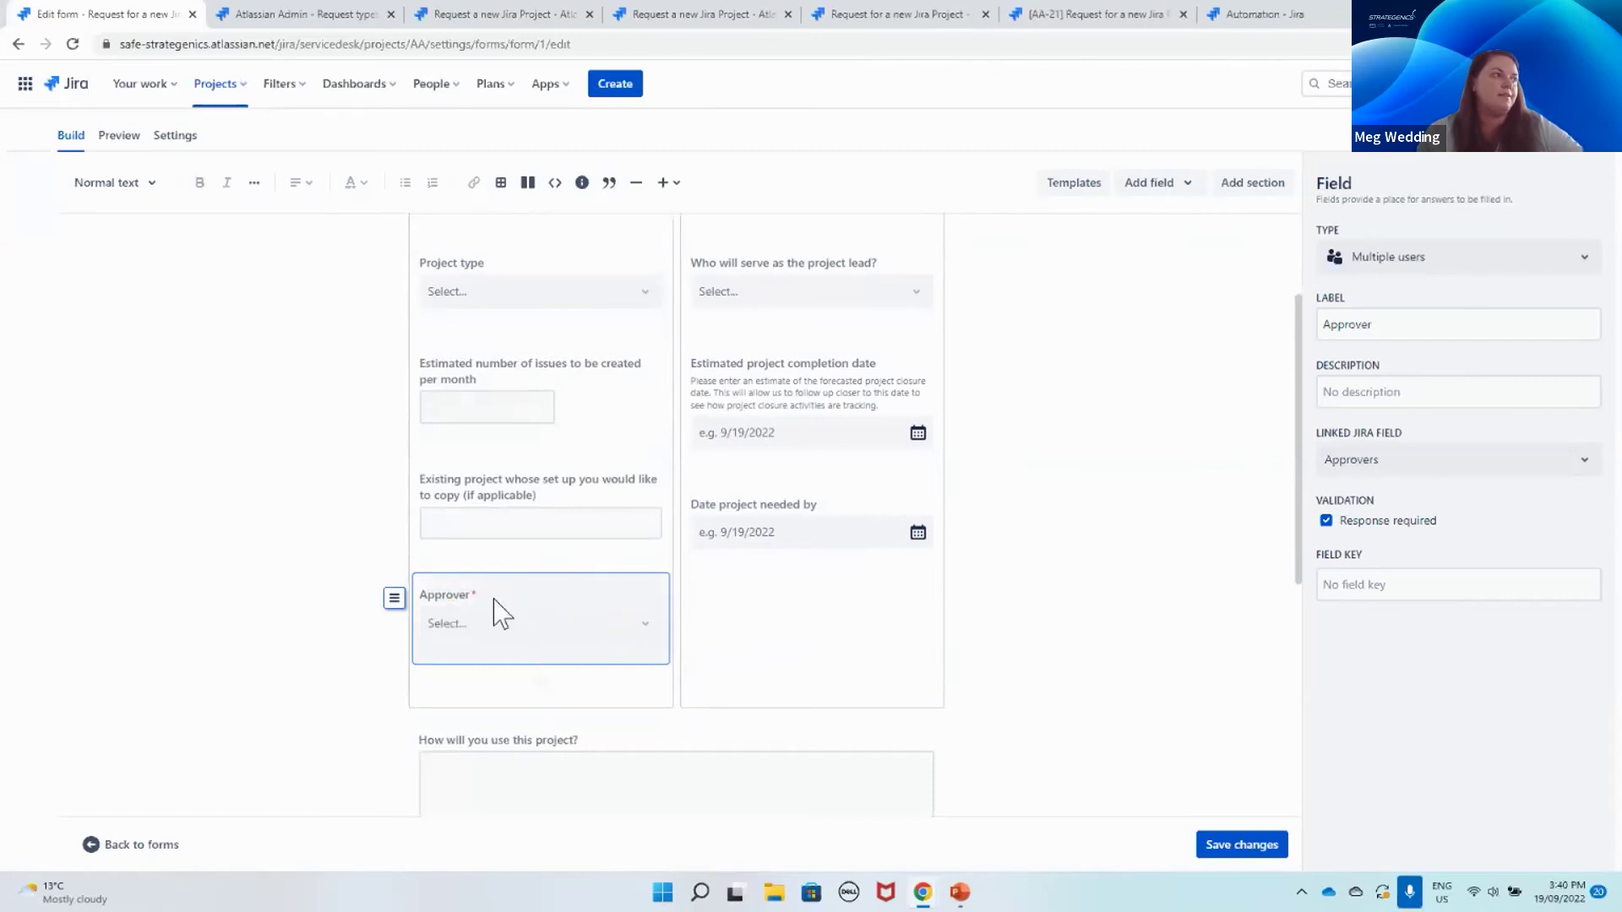
left_click(1467, 463)
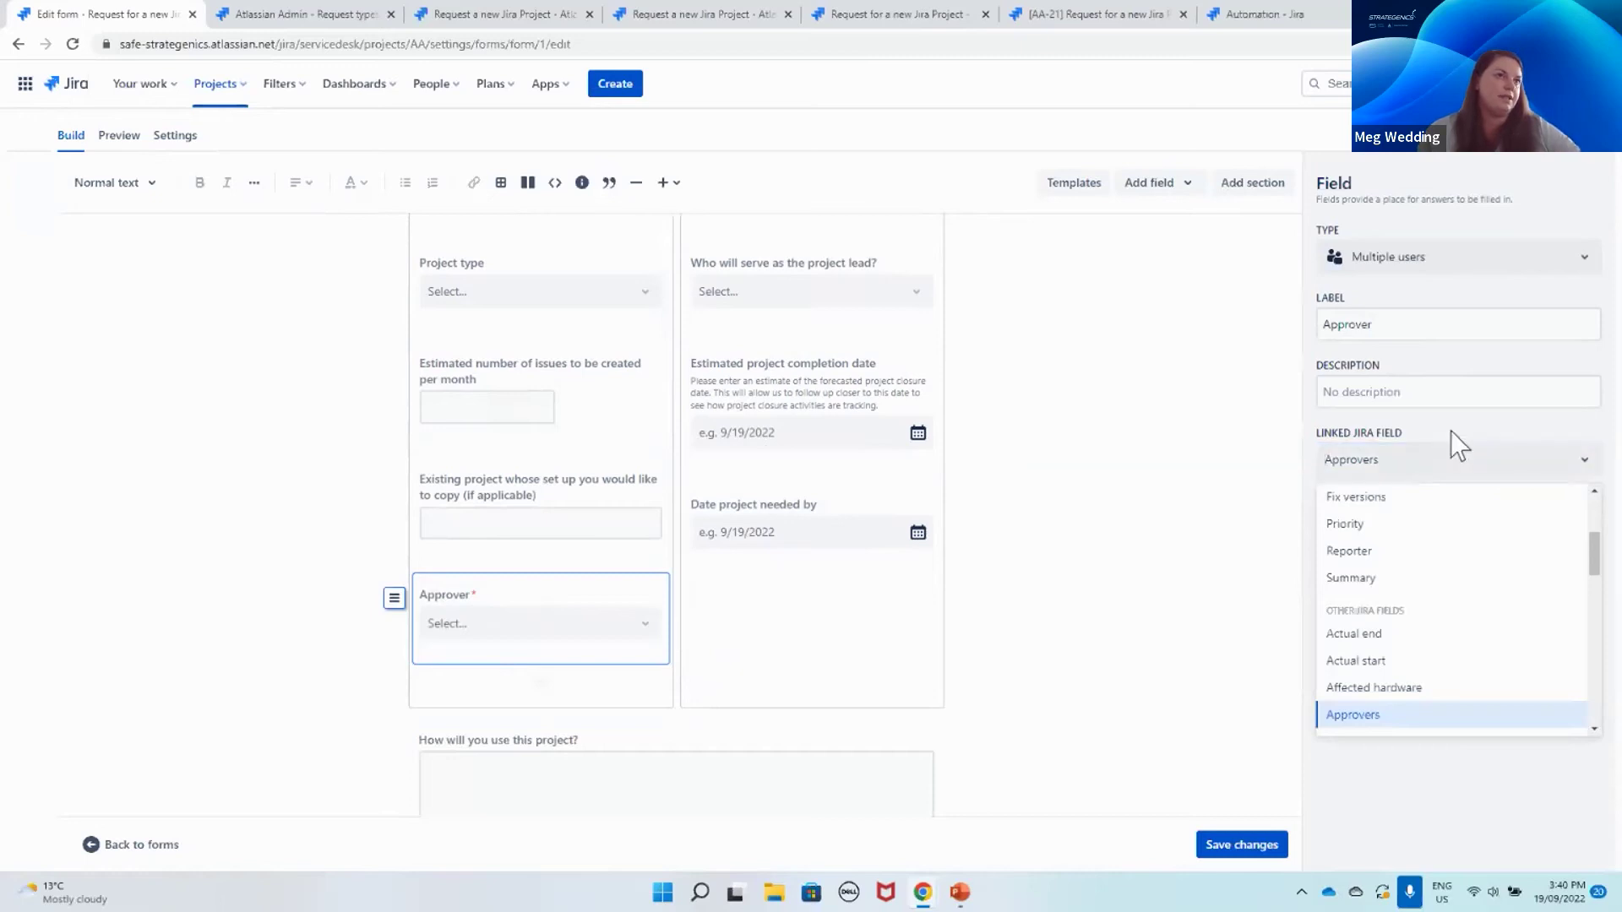
left_click(1450, 433)
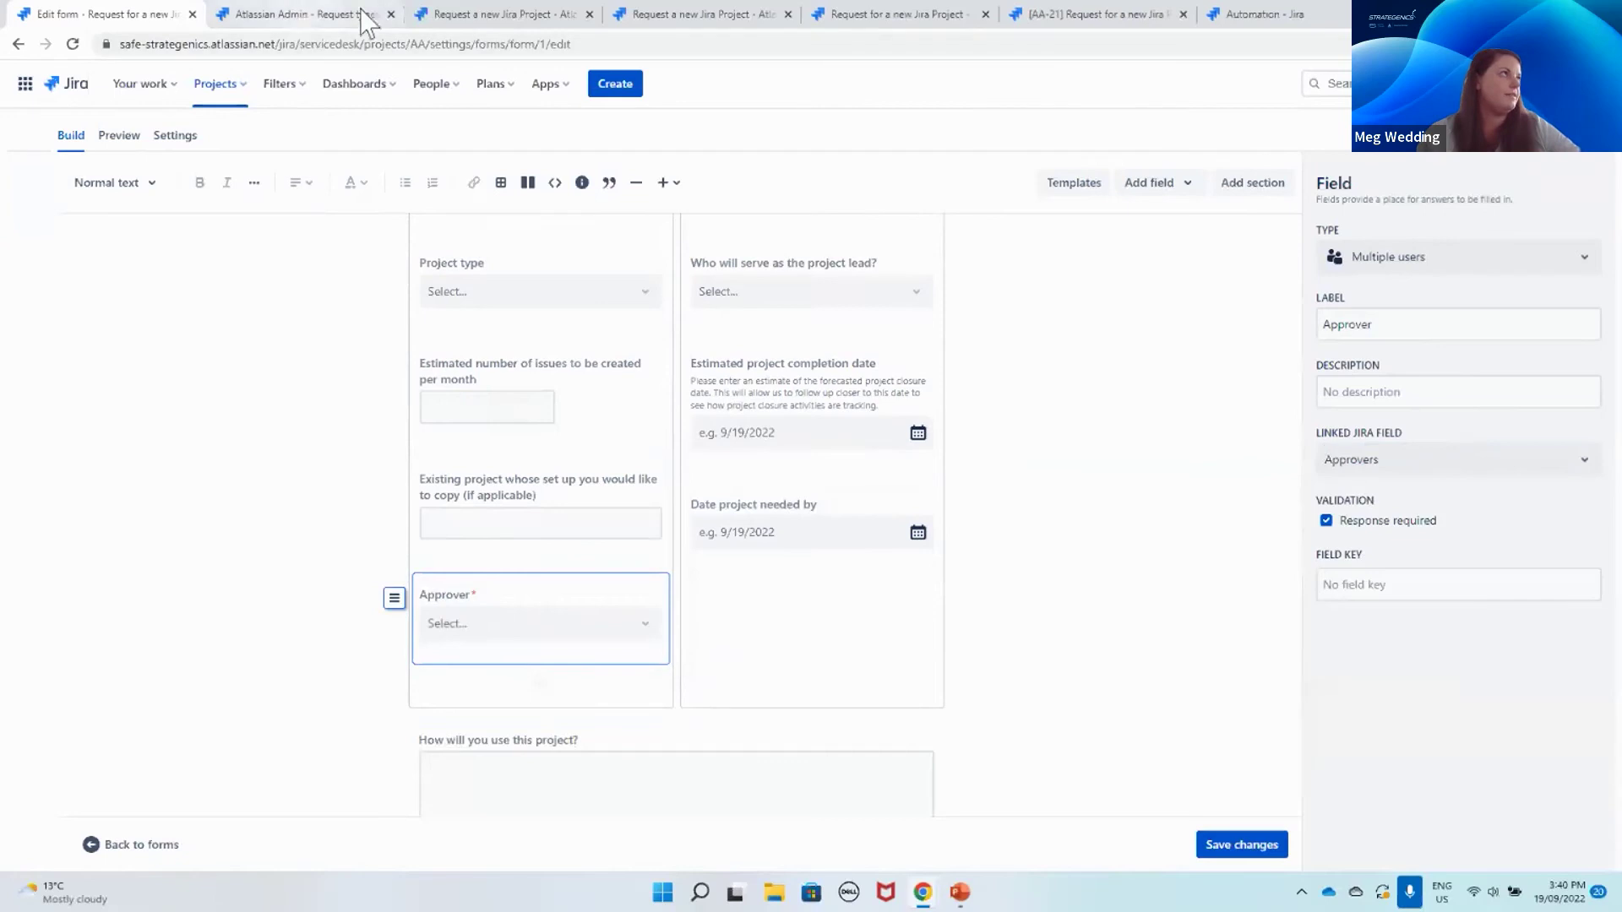
left_click(490, 15)
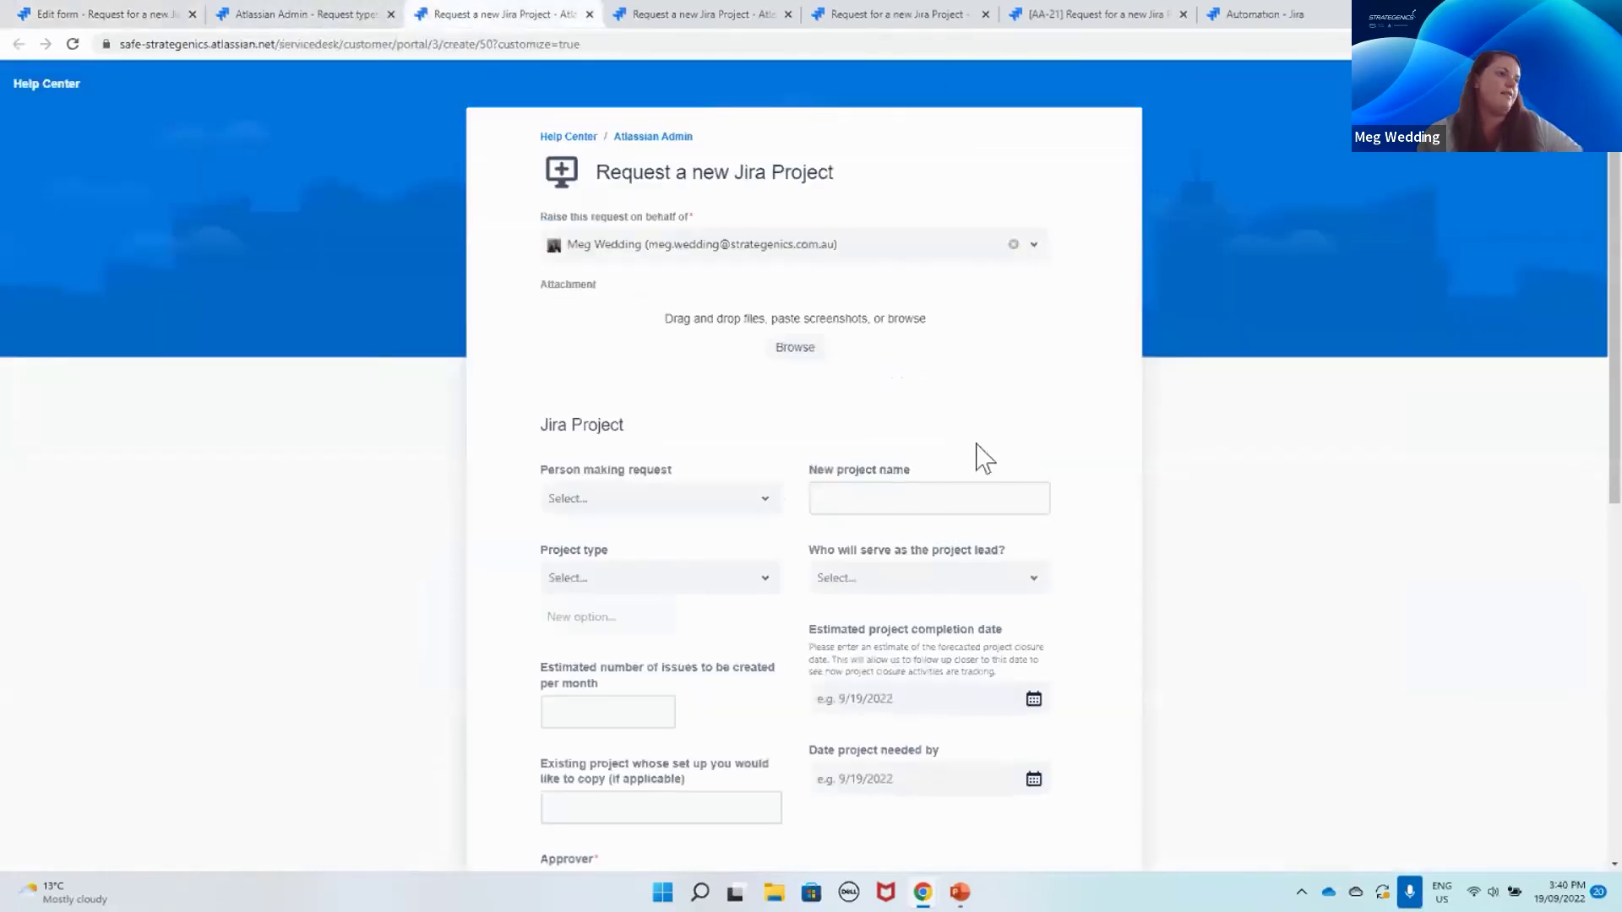
Step: Try the Approver user search on the portal form, then close the duplicate tab to reach AA-21
scroll(836, 485, "down", 1)
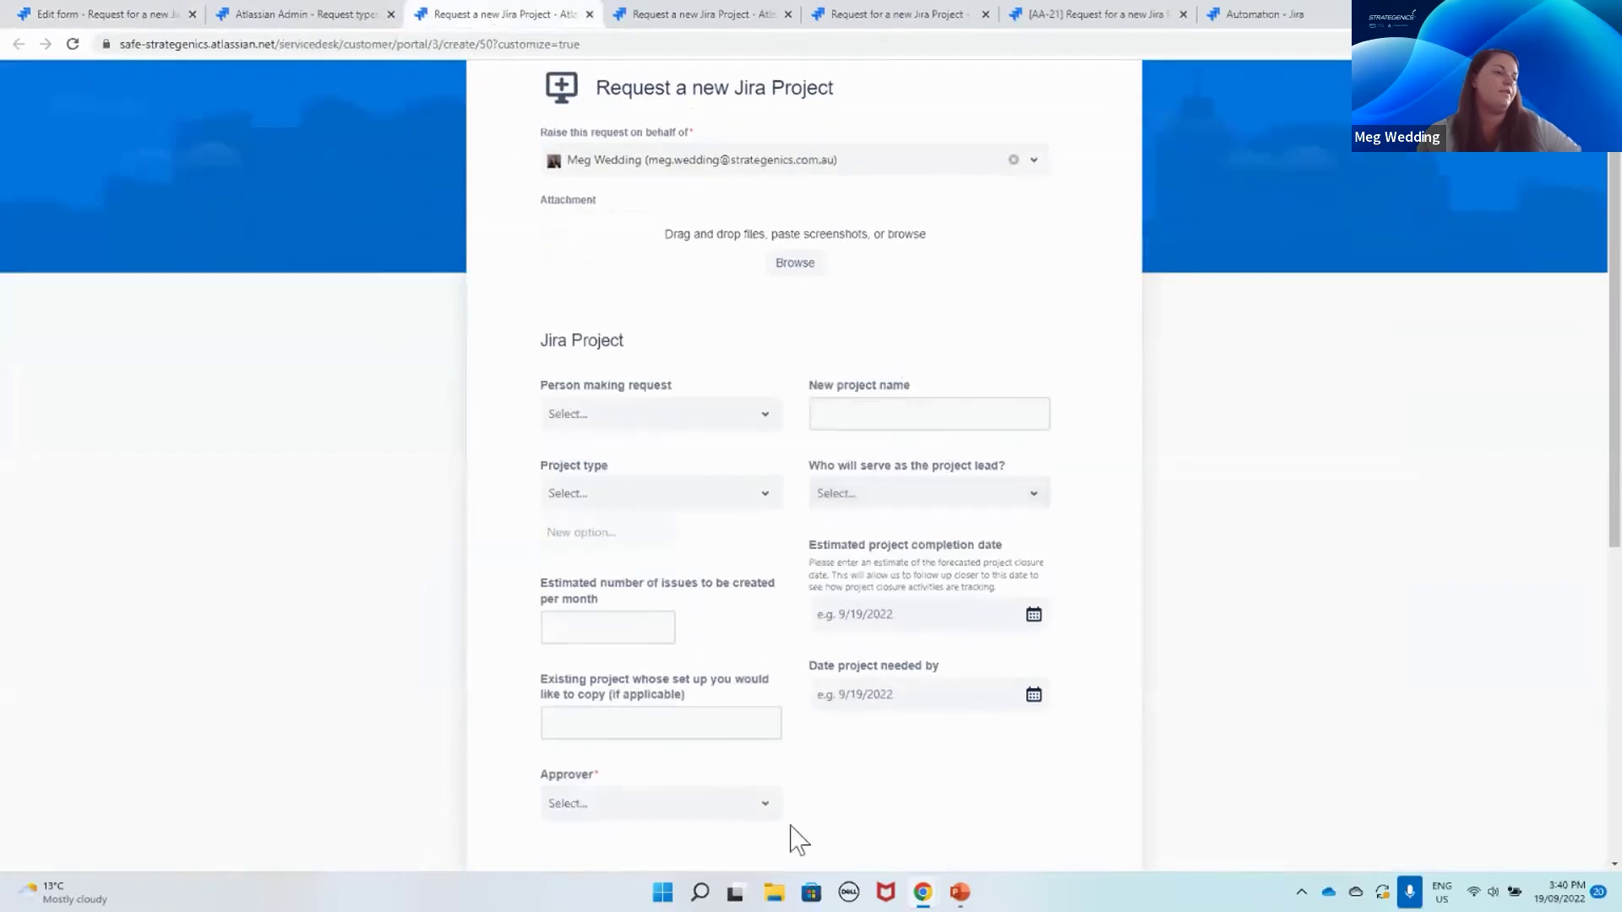
left_click(659, 811)
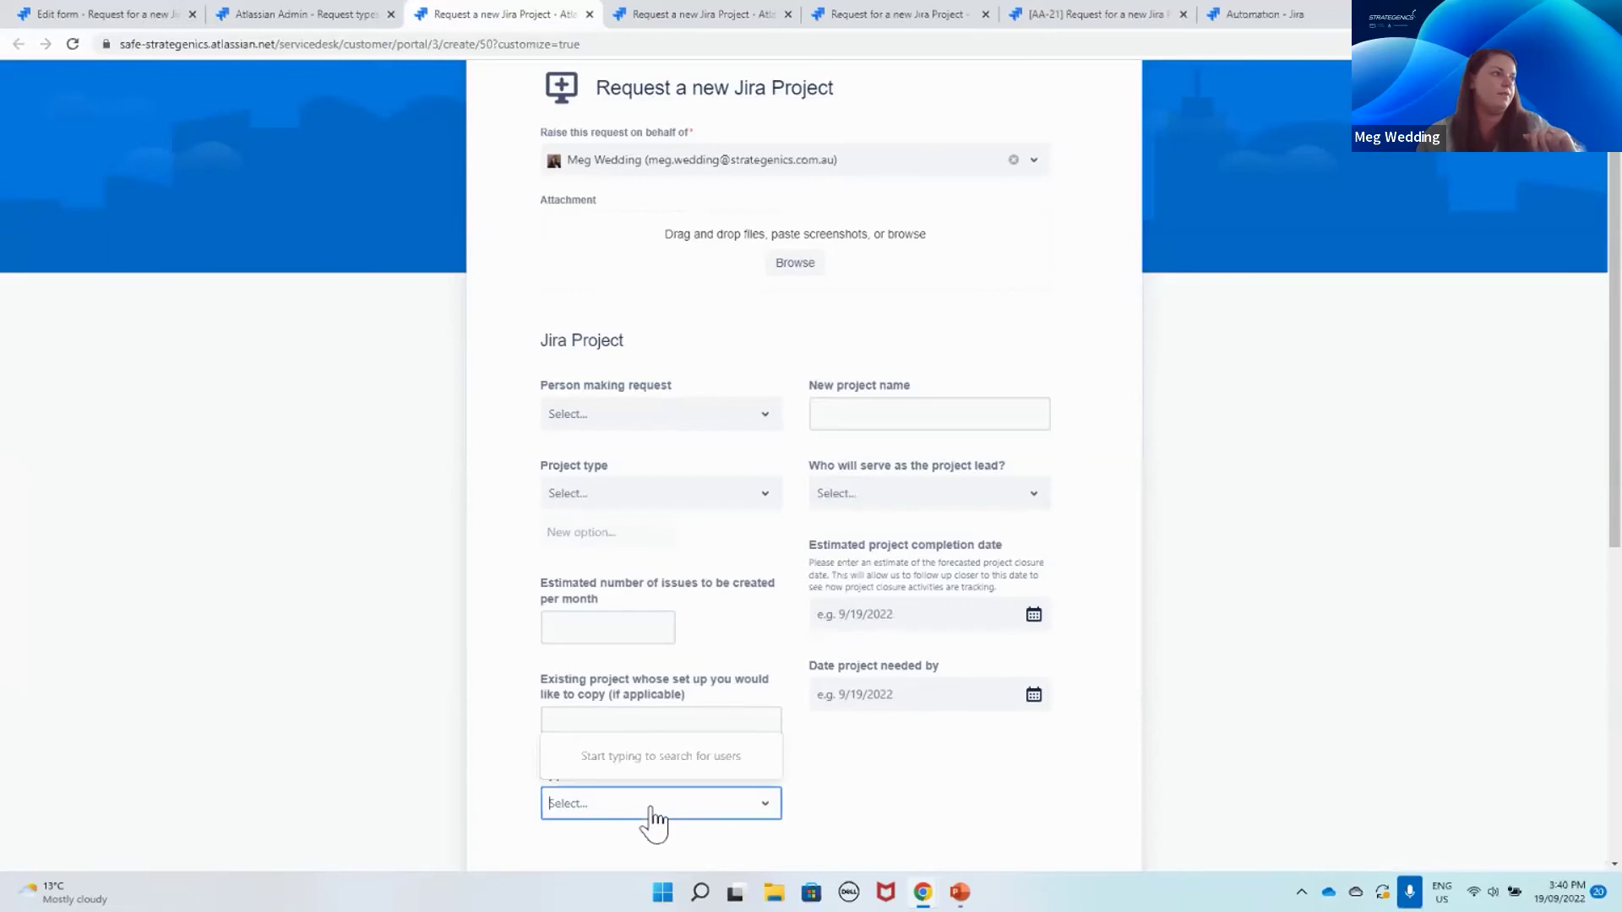
left_click(840, 803)
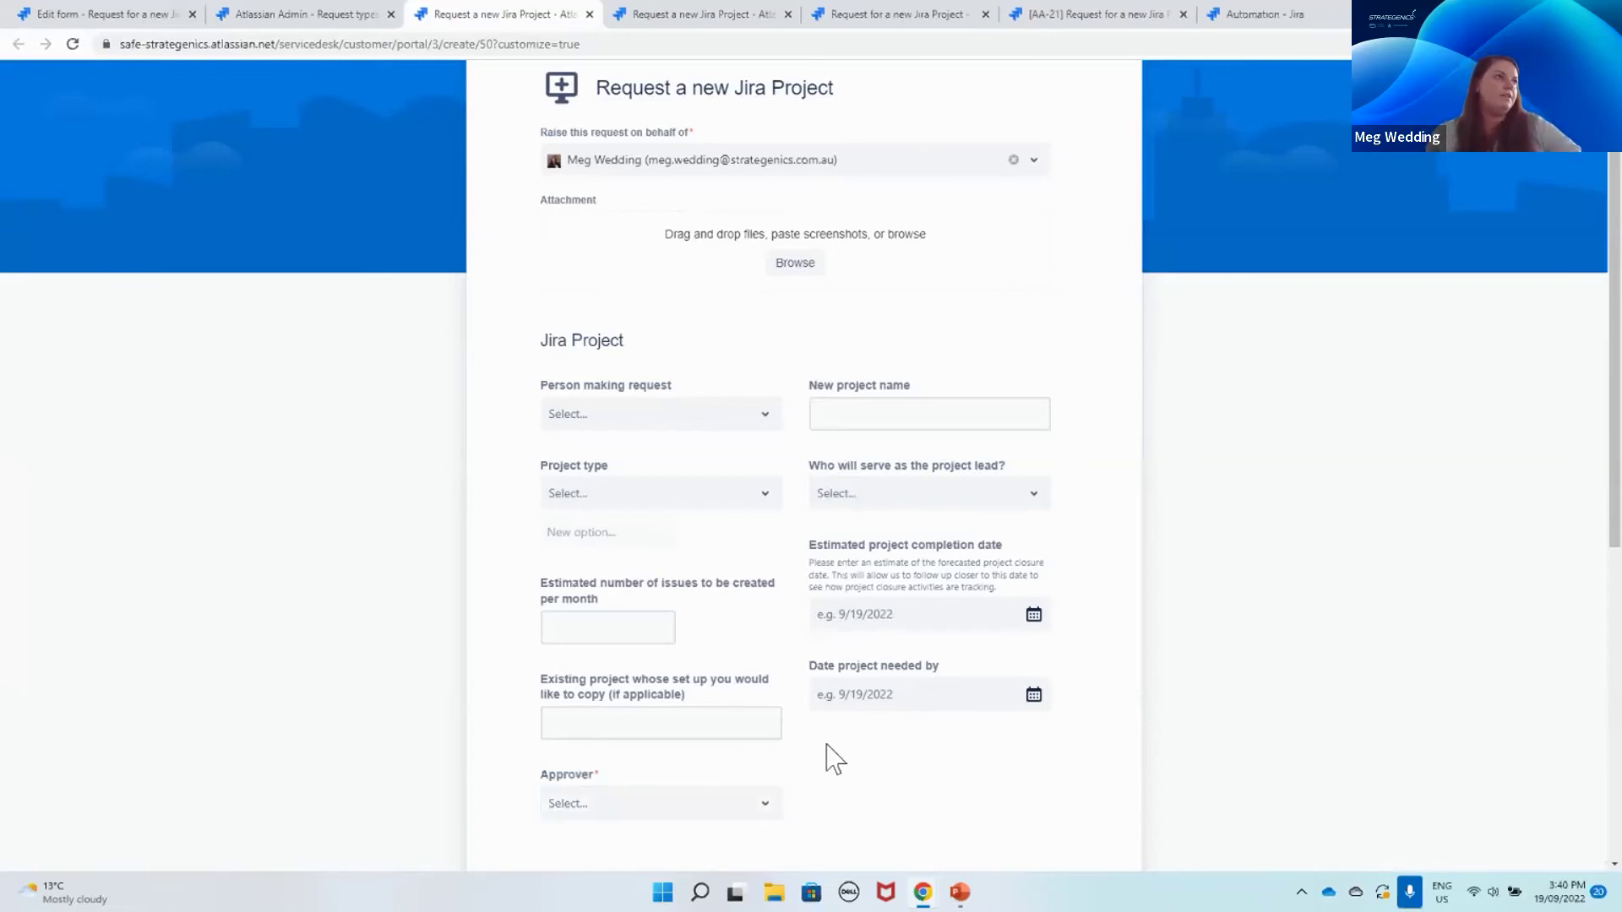
scroll(827, 746, "up", 1)
scroll(834, 759, "up", 2)
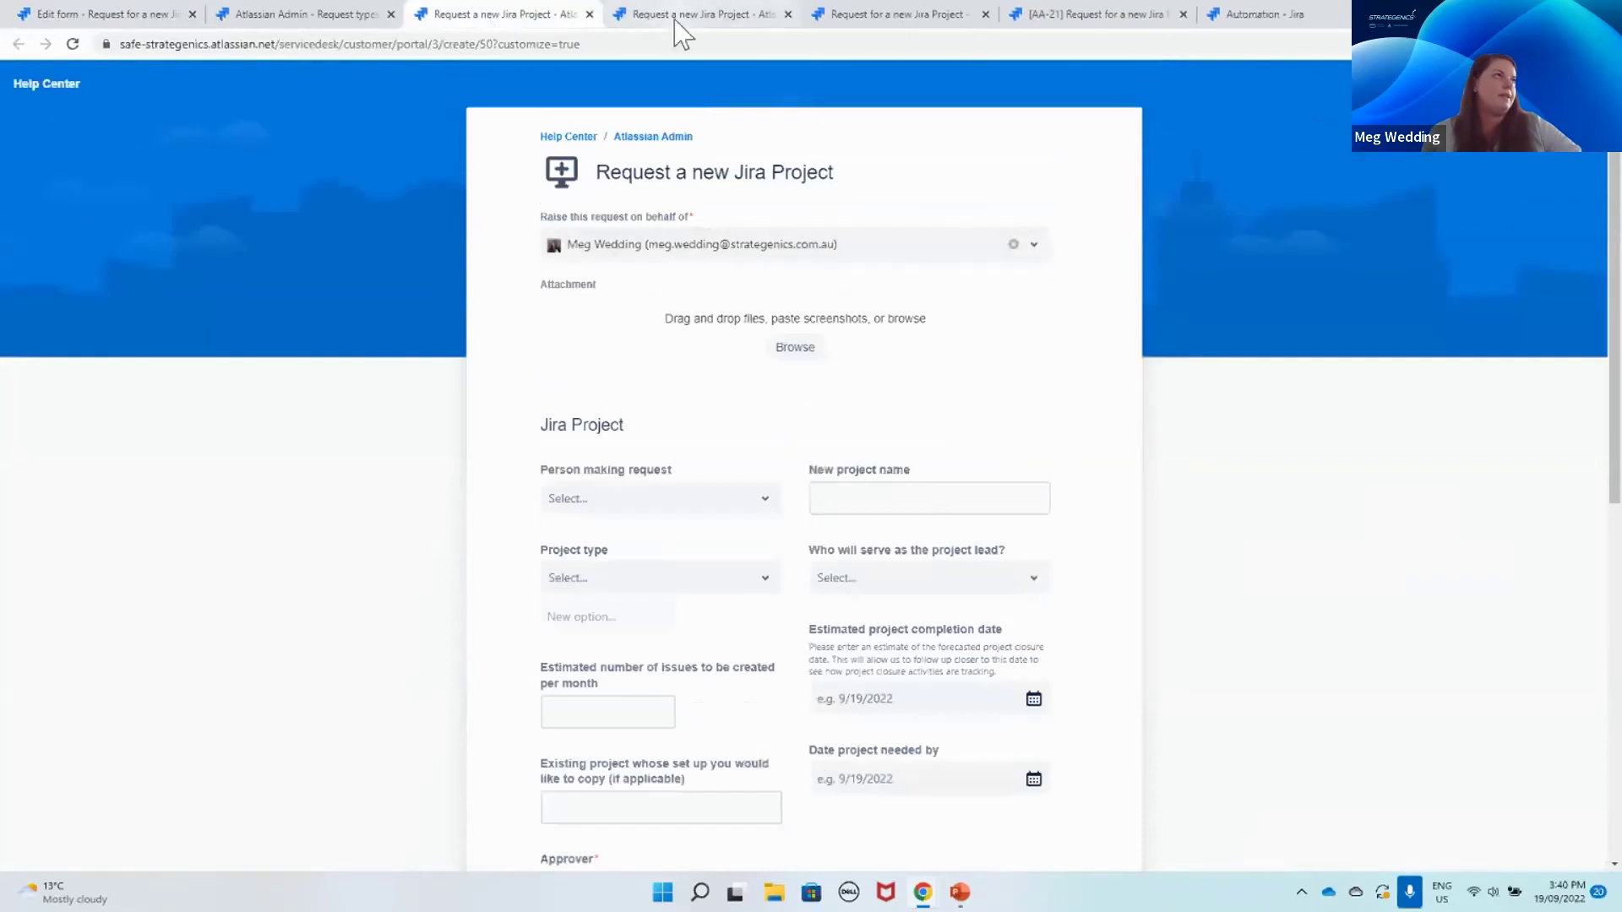
left_click(676, 21)
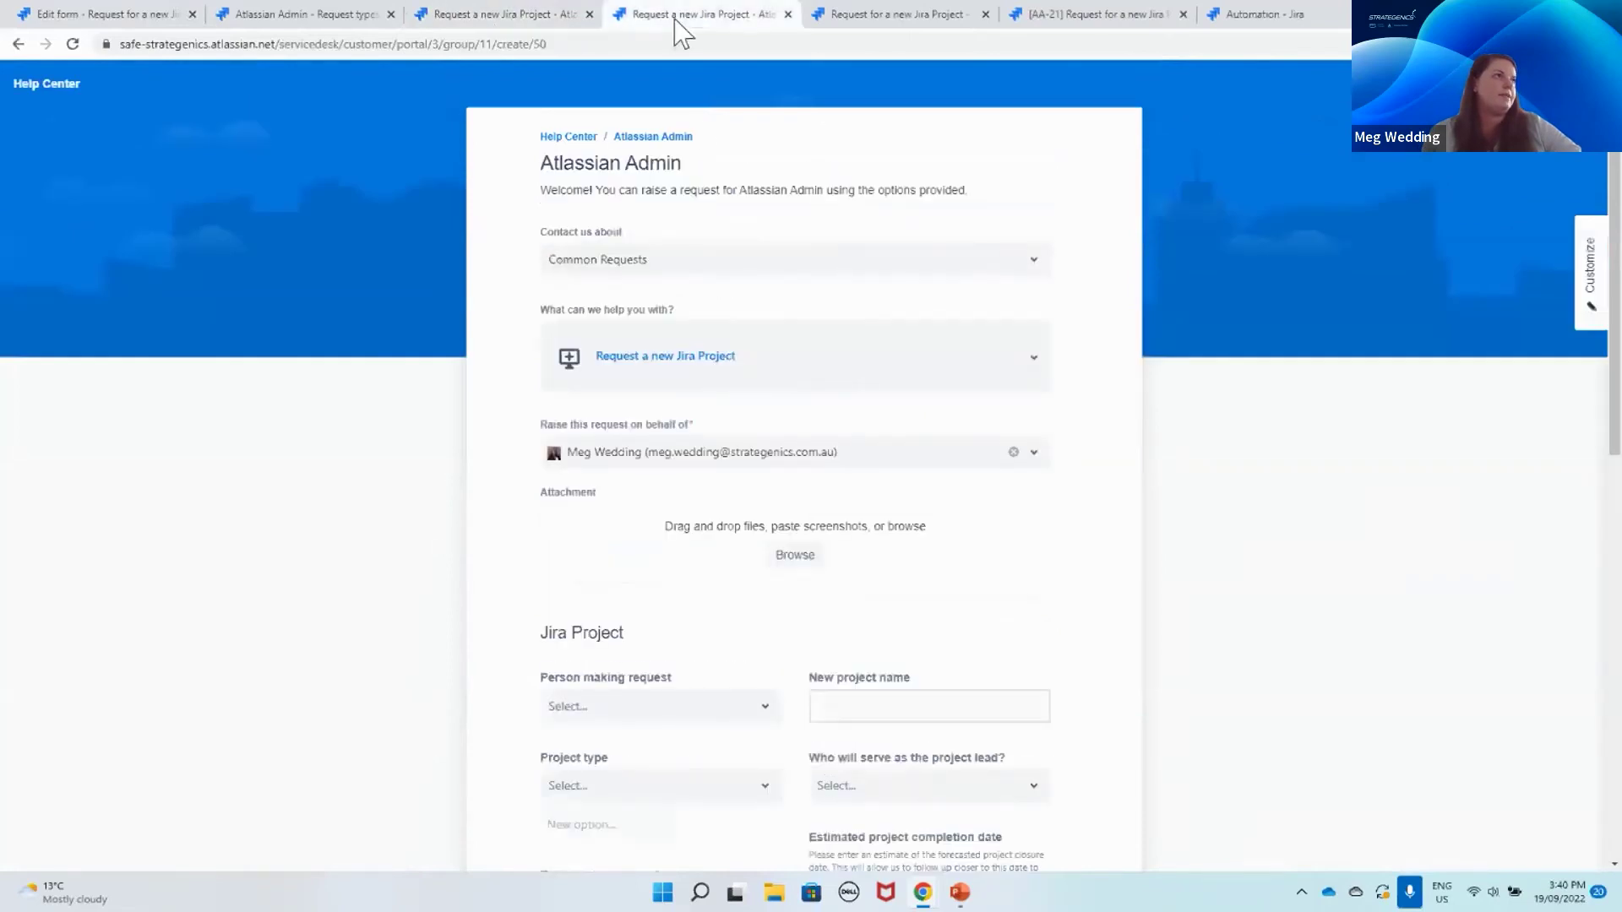
left_click(787, 14)
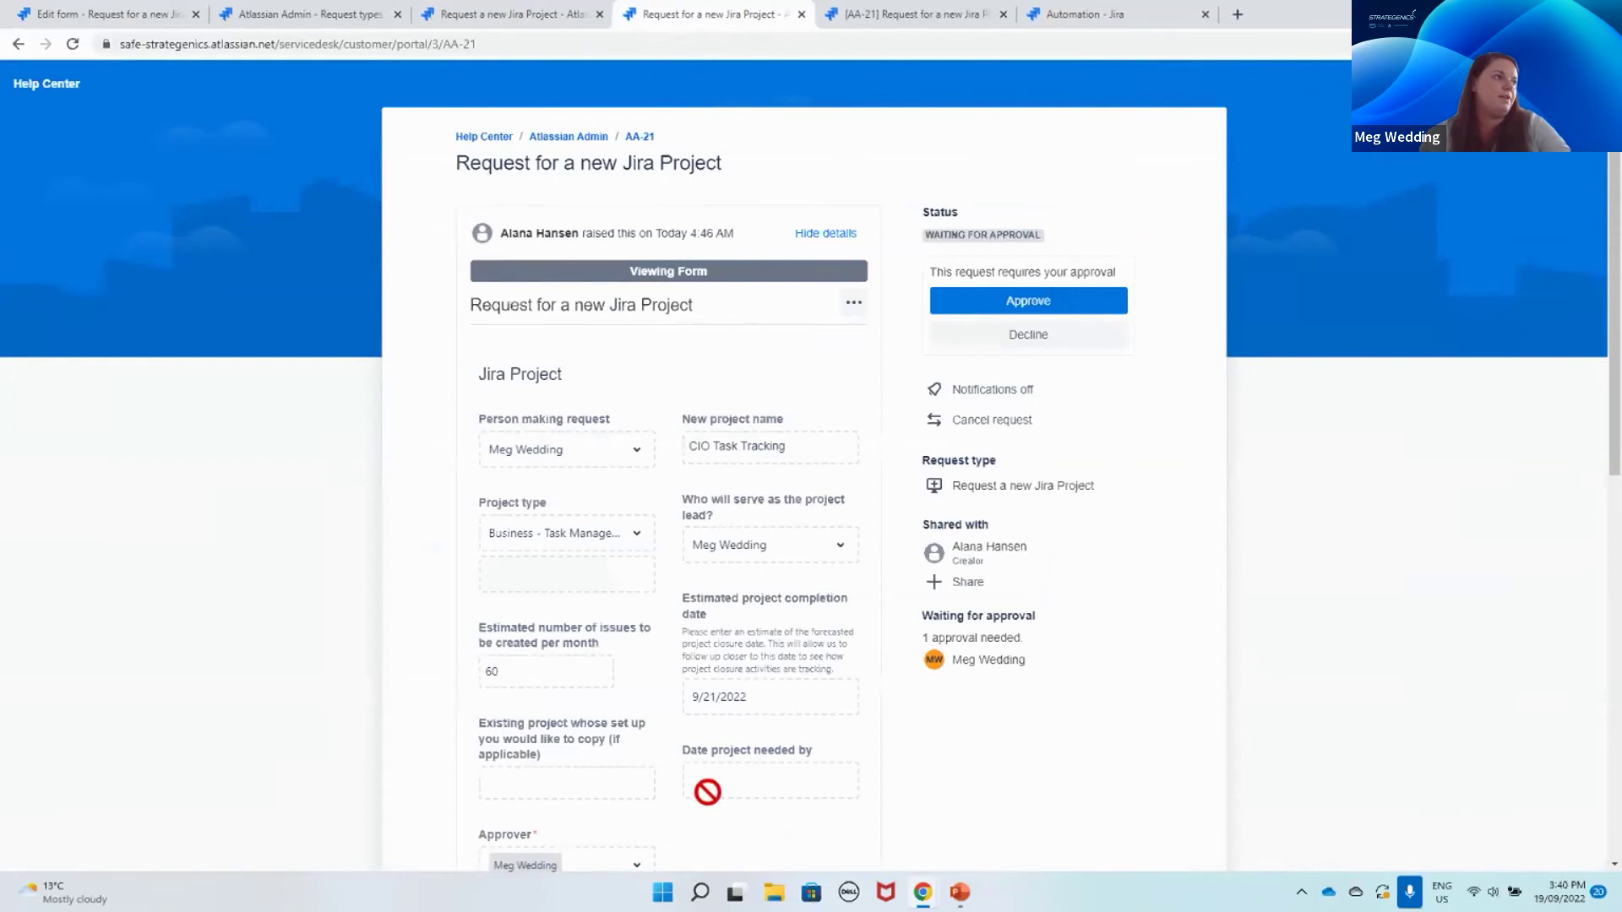
Step: Collapse and expand the AA-21 request's form details in the portal
scroll(714, 799, "down", 2)
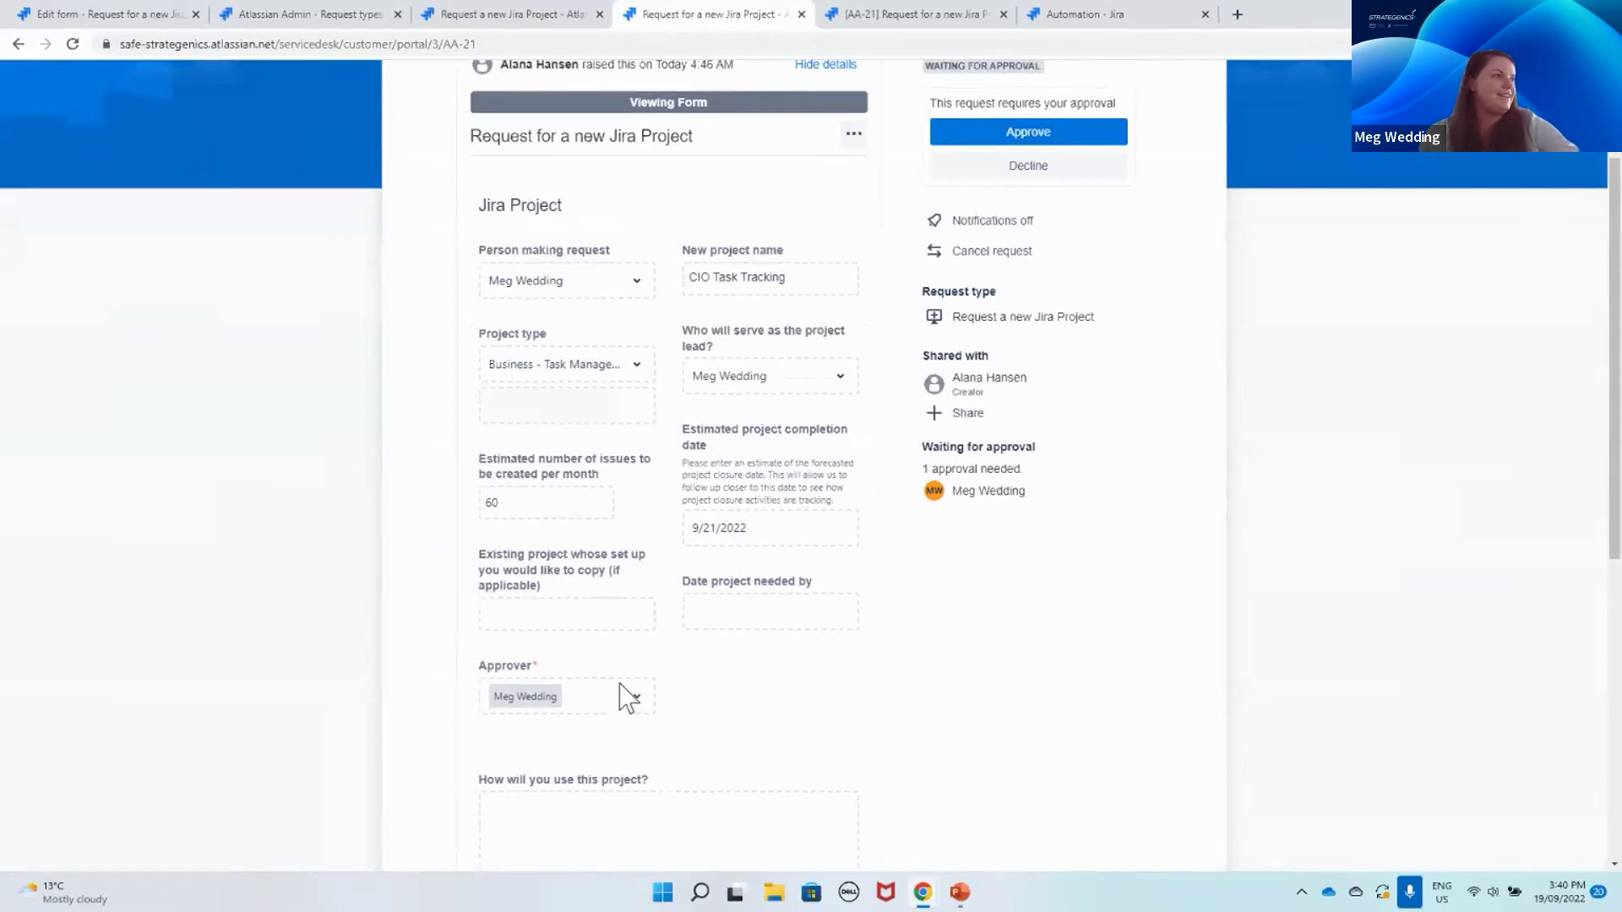
scroll(651, 674, "down", 3)
scroll(652, 673, "up", 5)
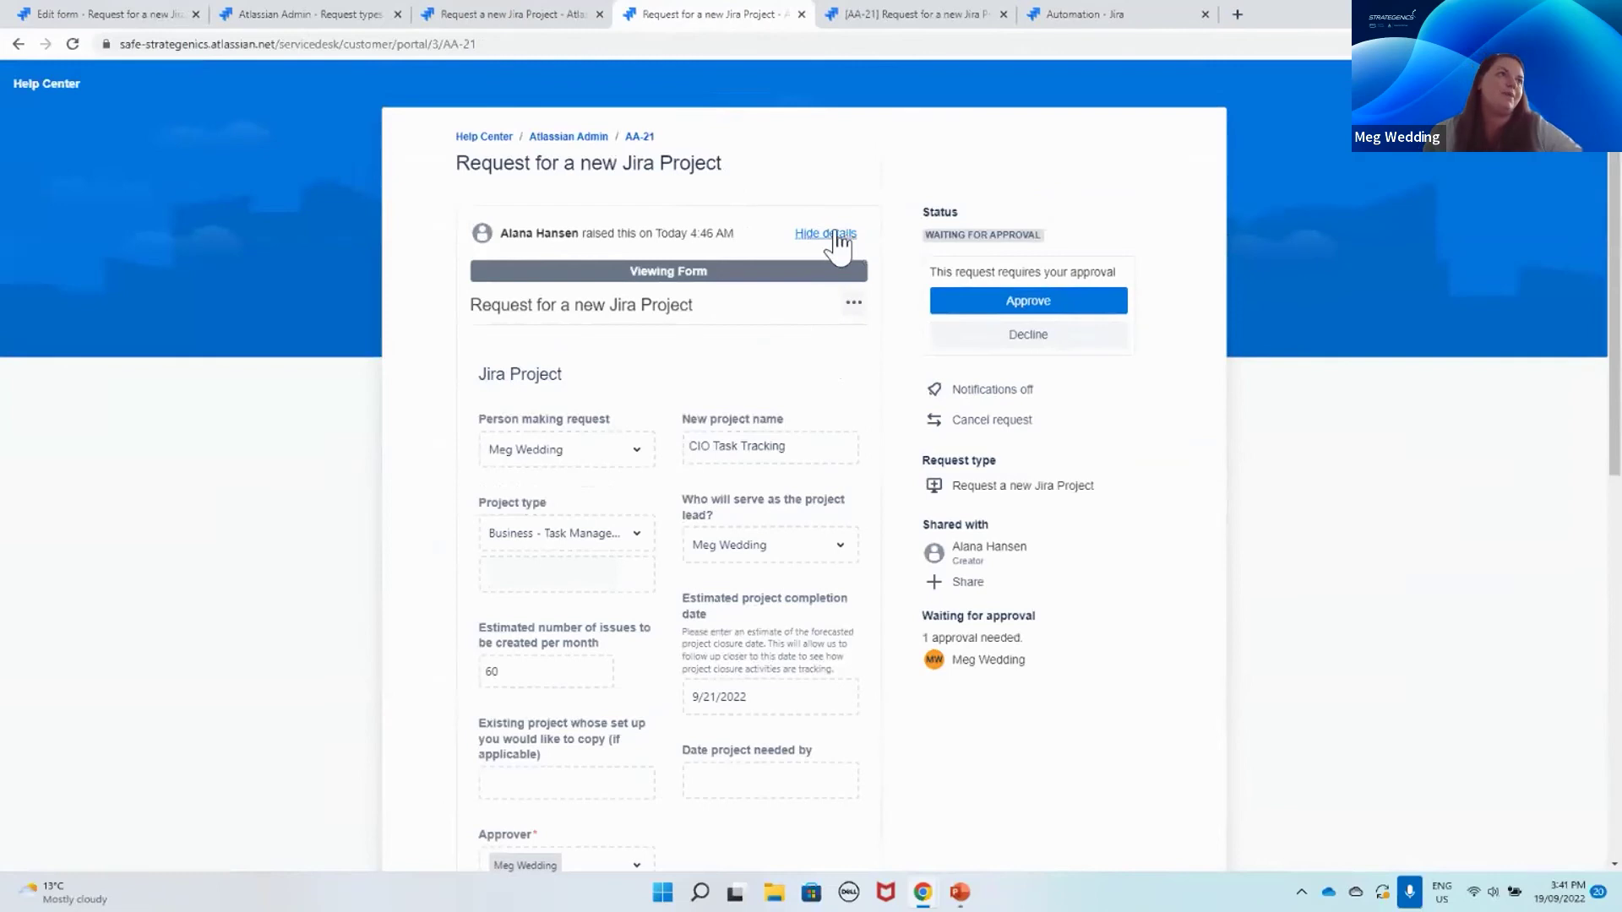
left_click(838, 237)
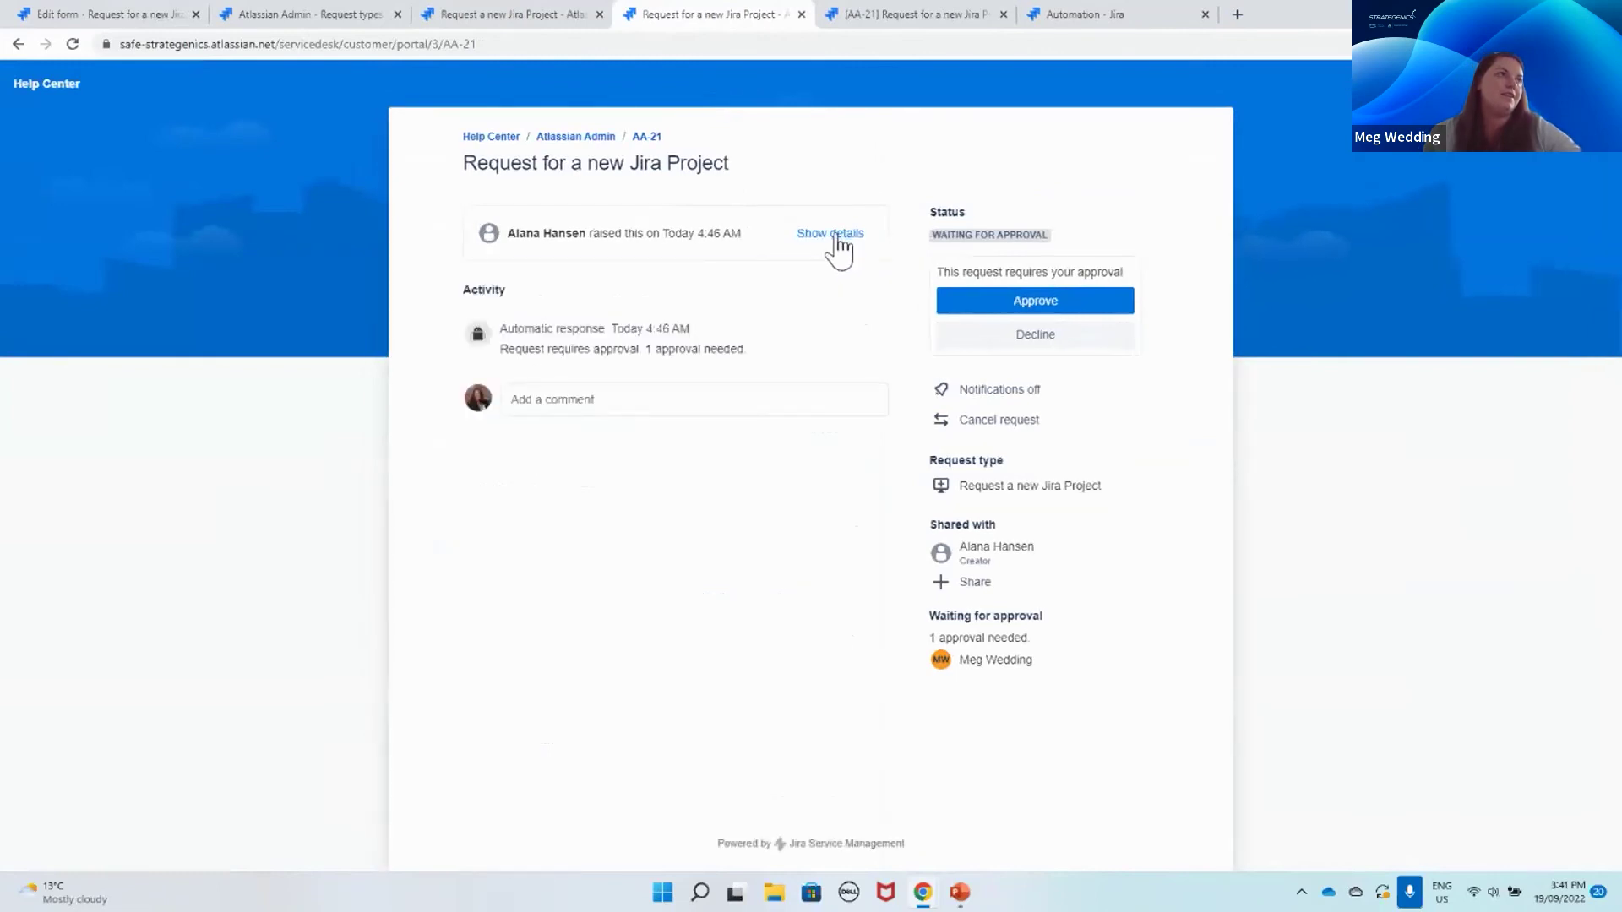
left_click(839, 245)
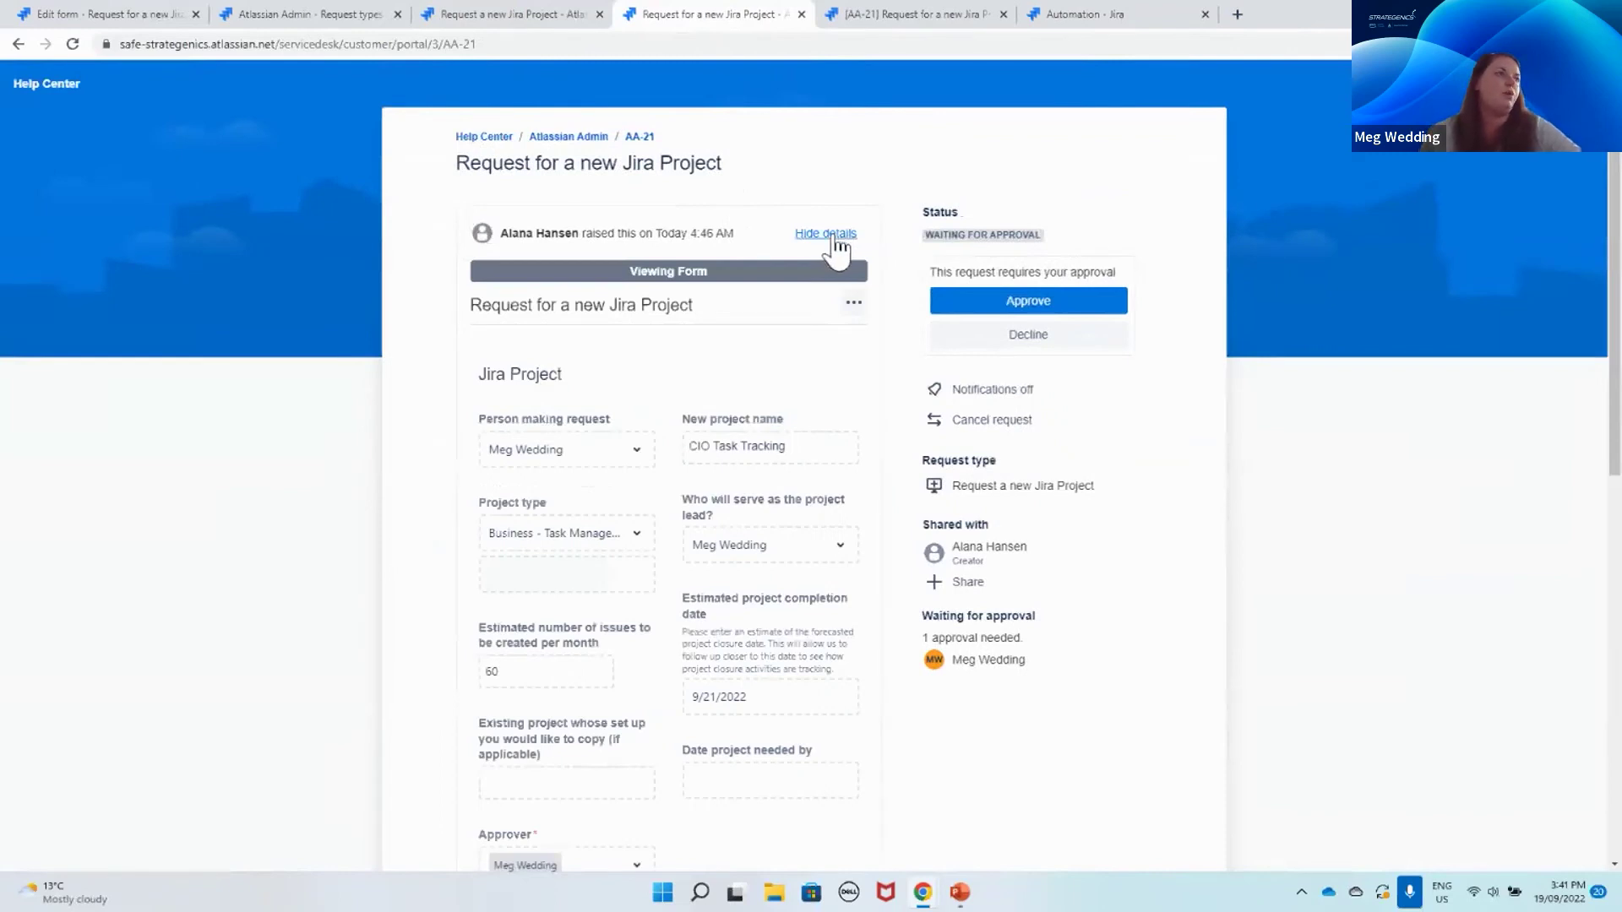
left_click(836, 244)
left_click(835, 245)
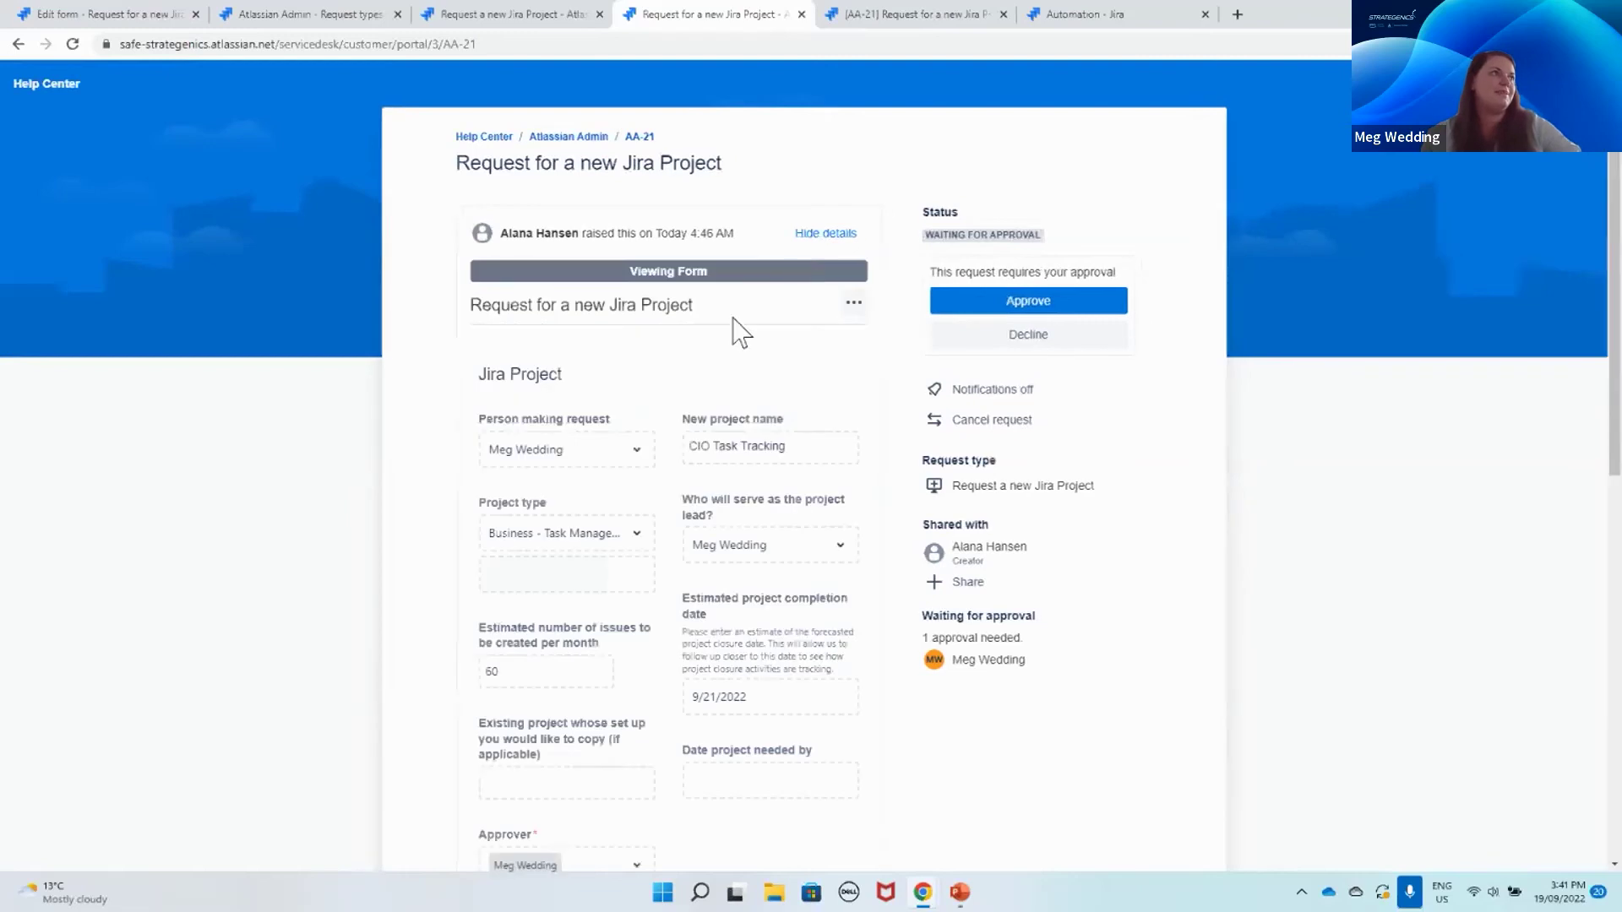
Step: Check the form's Download PDF option, then switch to AA-21's agent view
left_click(854, 305)
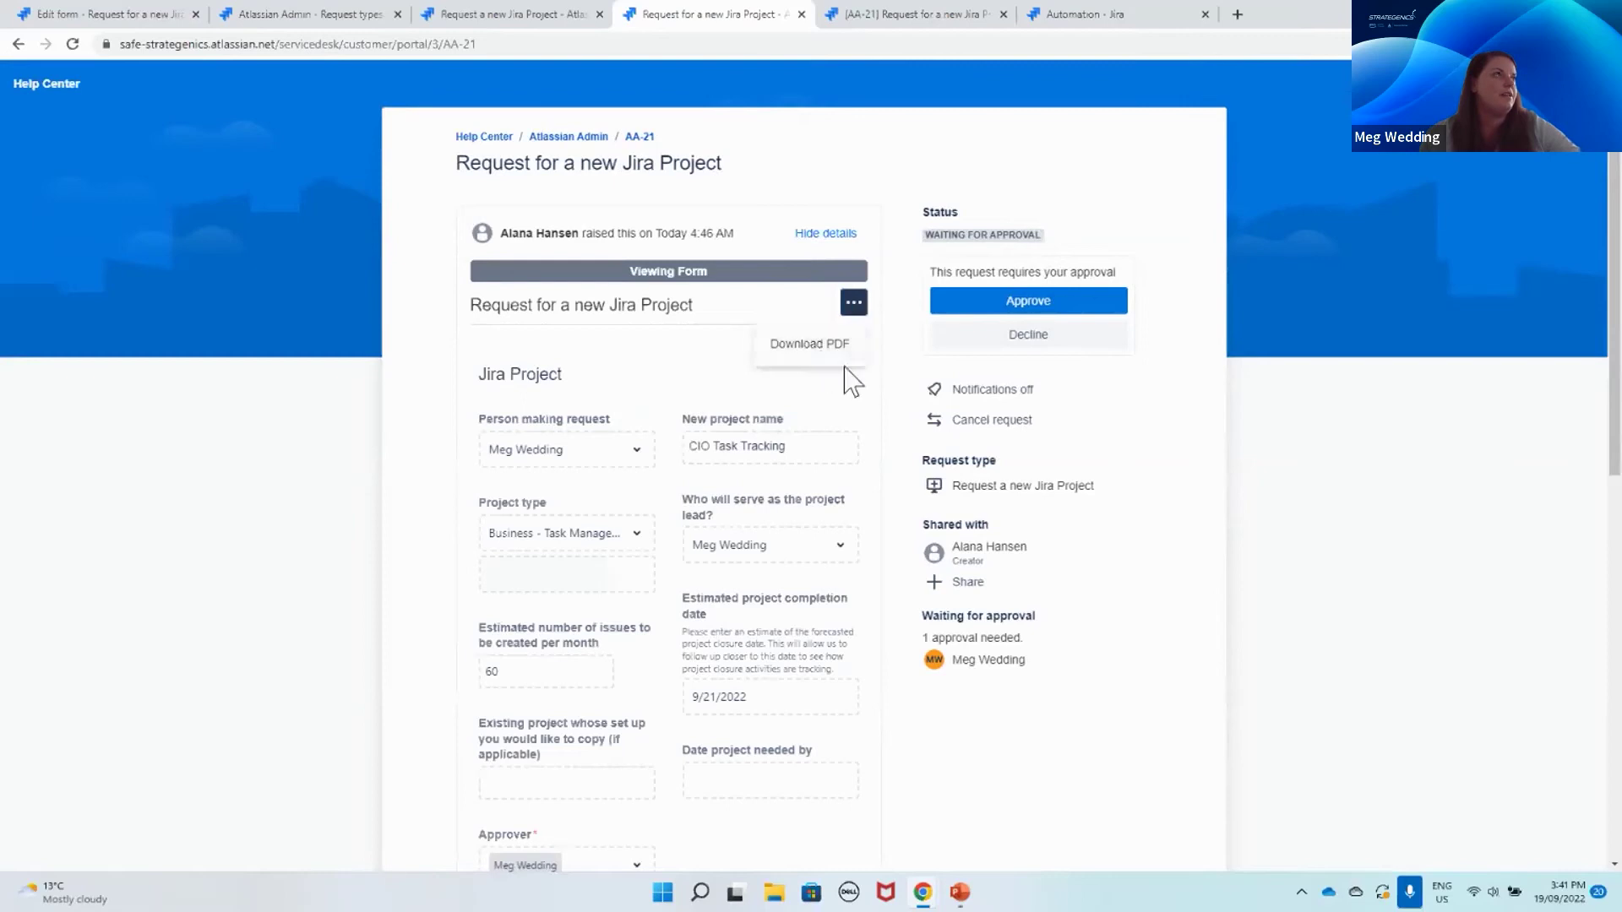
left_click(896, 380)
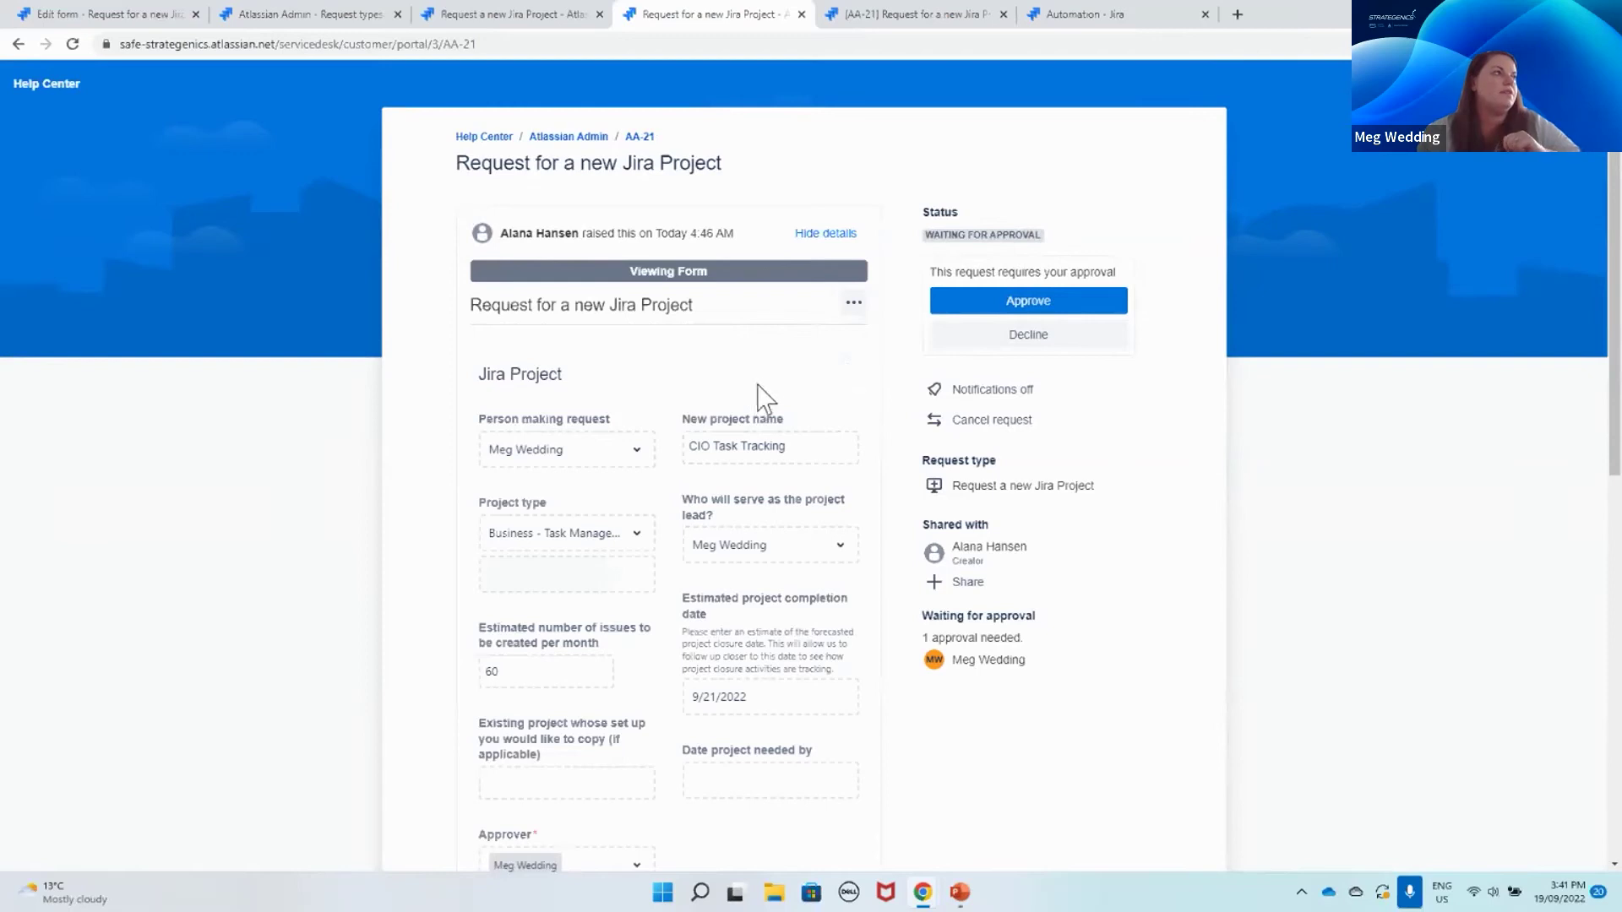
left_click(854, 306)
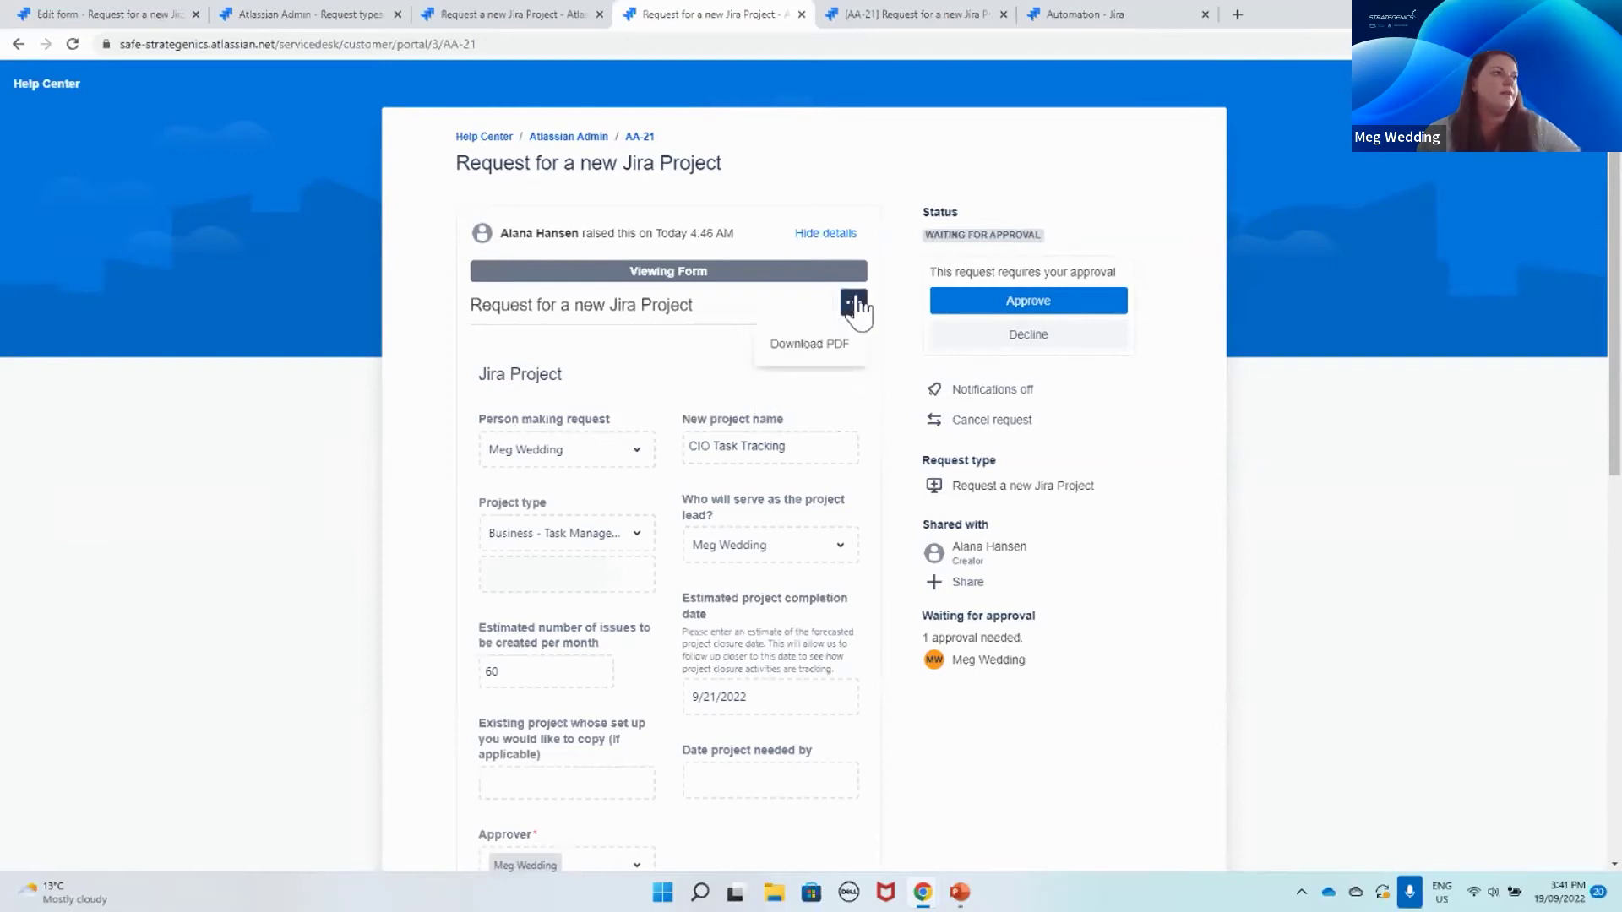
left_click(894, 345)
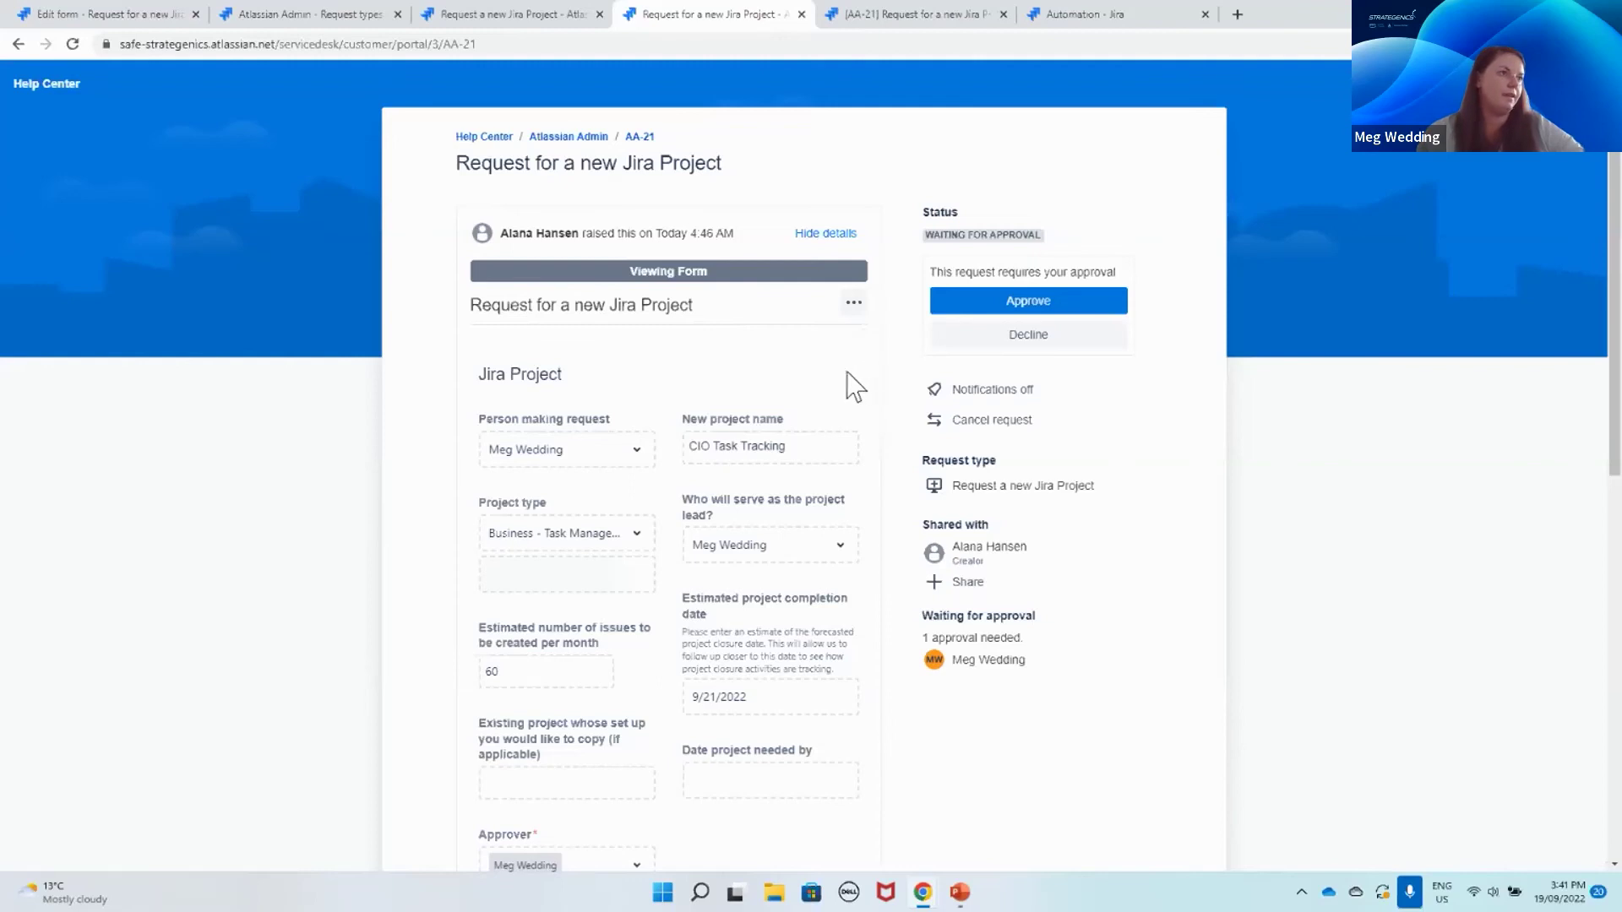
left_click(887, 17)
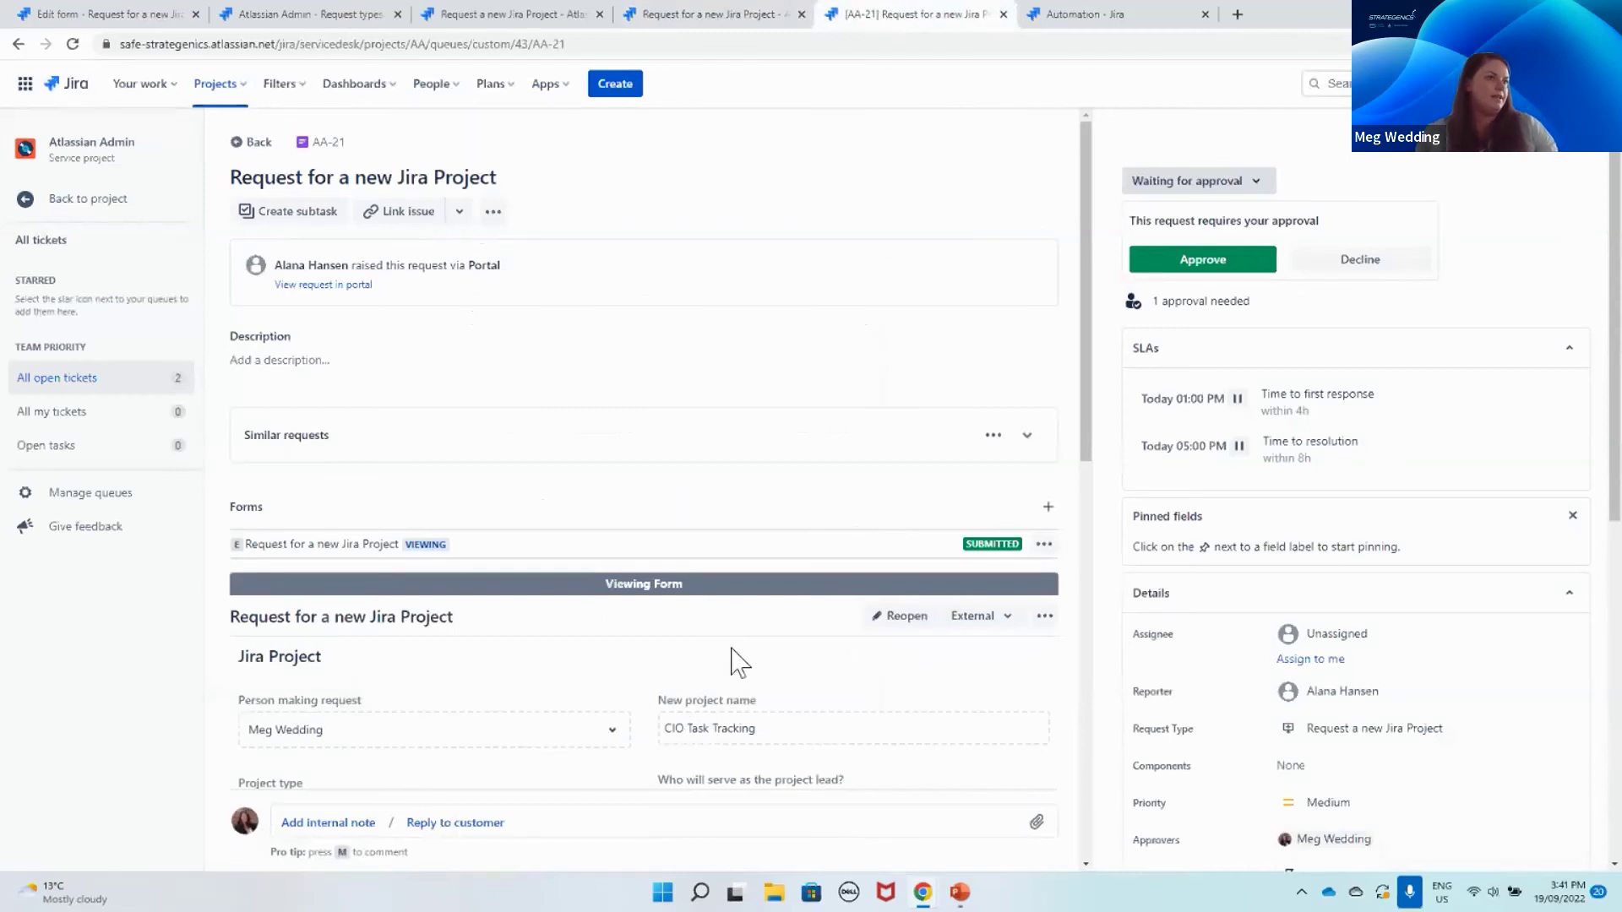
scroll(733, 650, "down", 1)
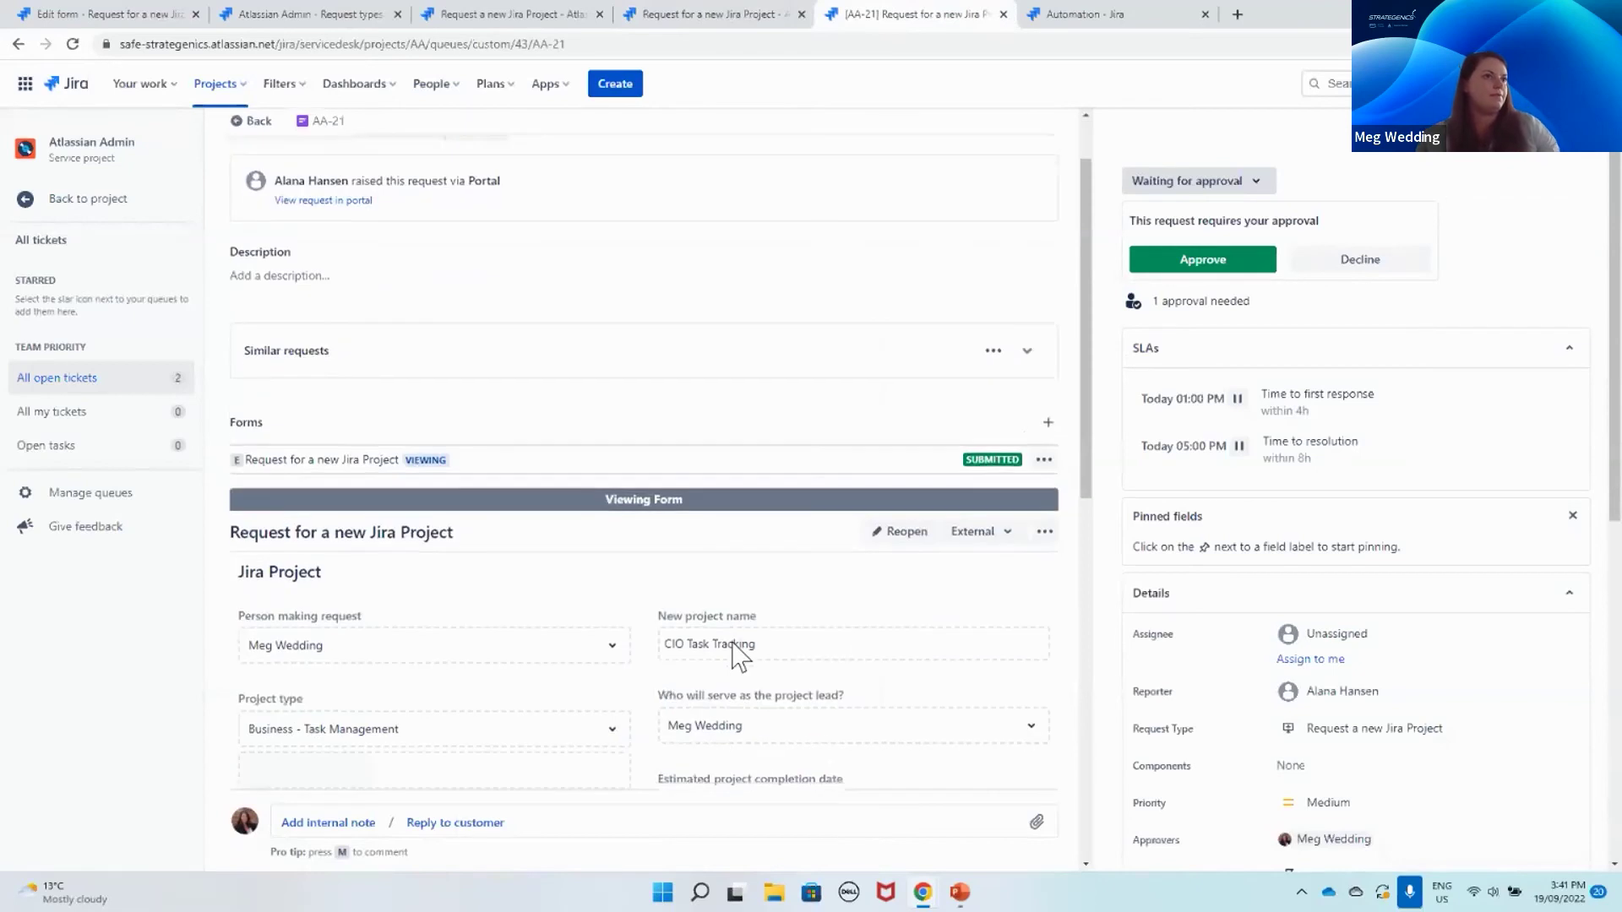
scroll(733, 650, "down", 1)
scroll(1326, 663, "down", 3)
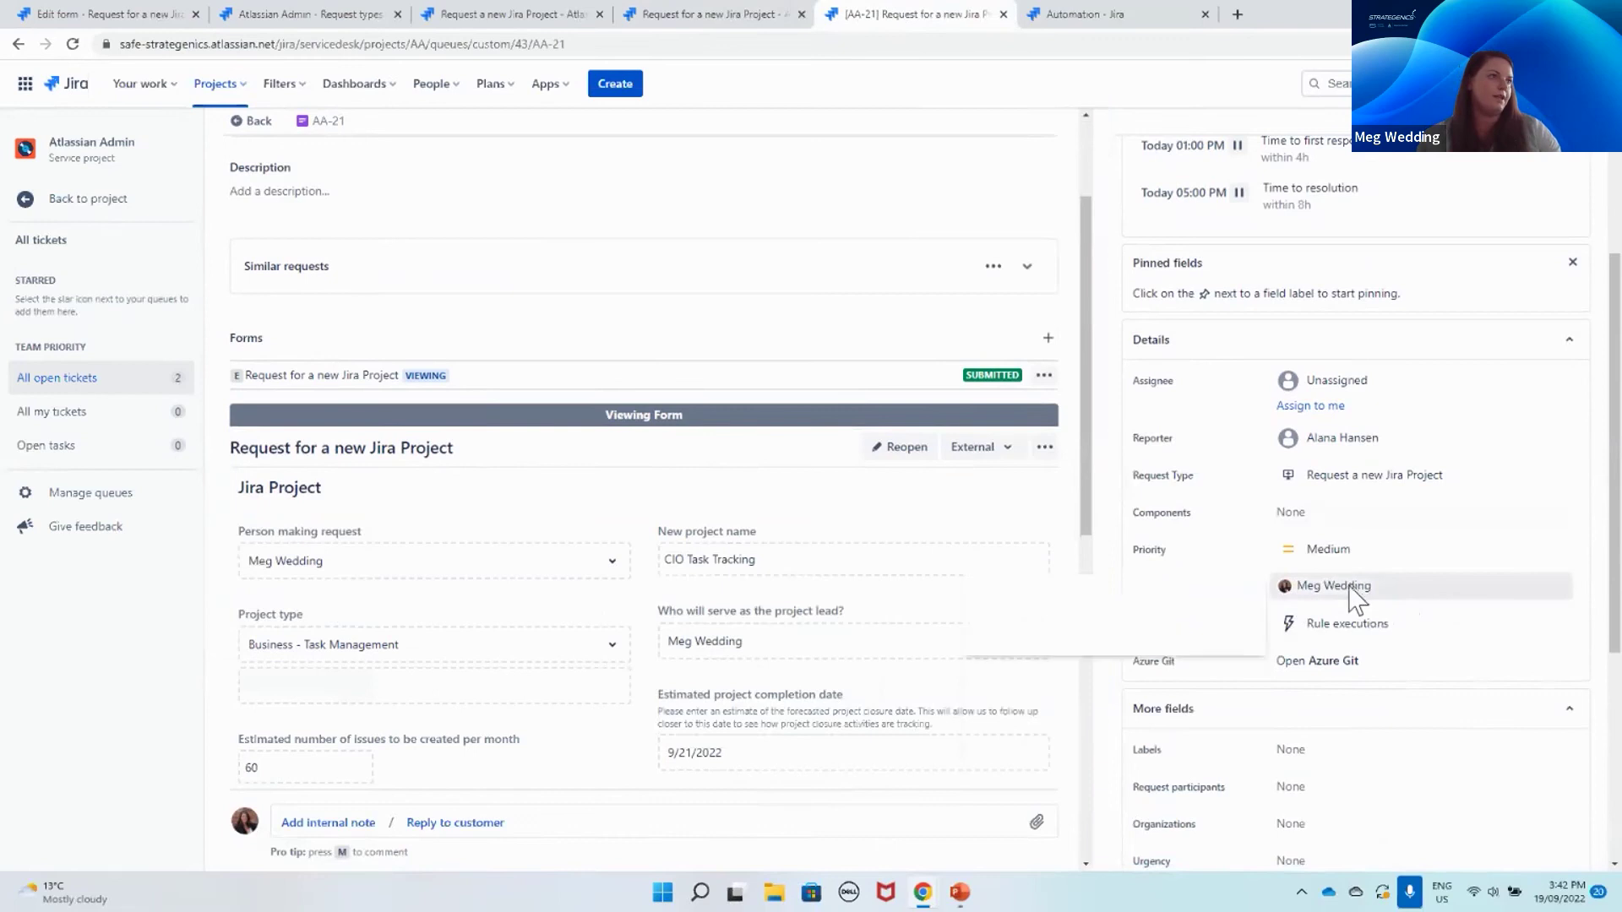
scroll(1349, 591, "up", 3)
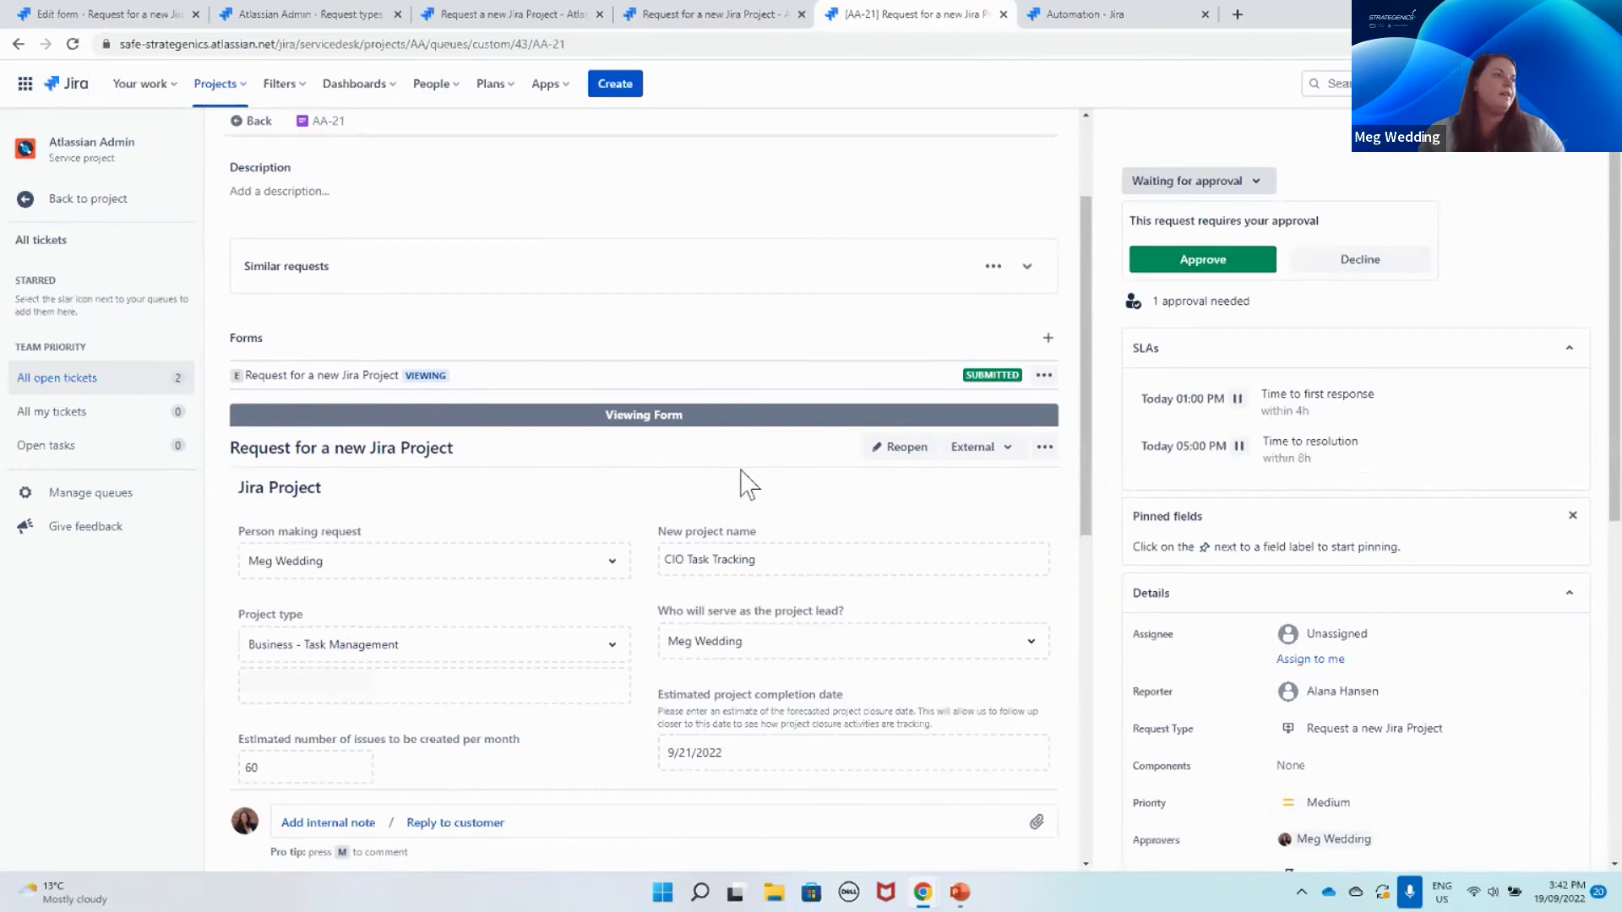
left_click(666, 382)
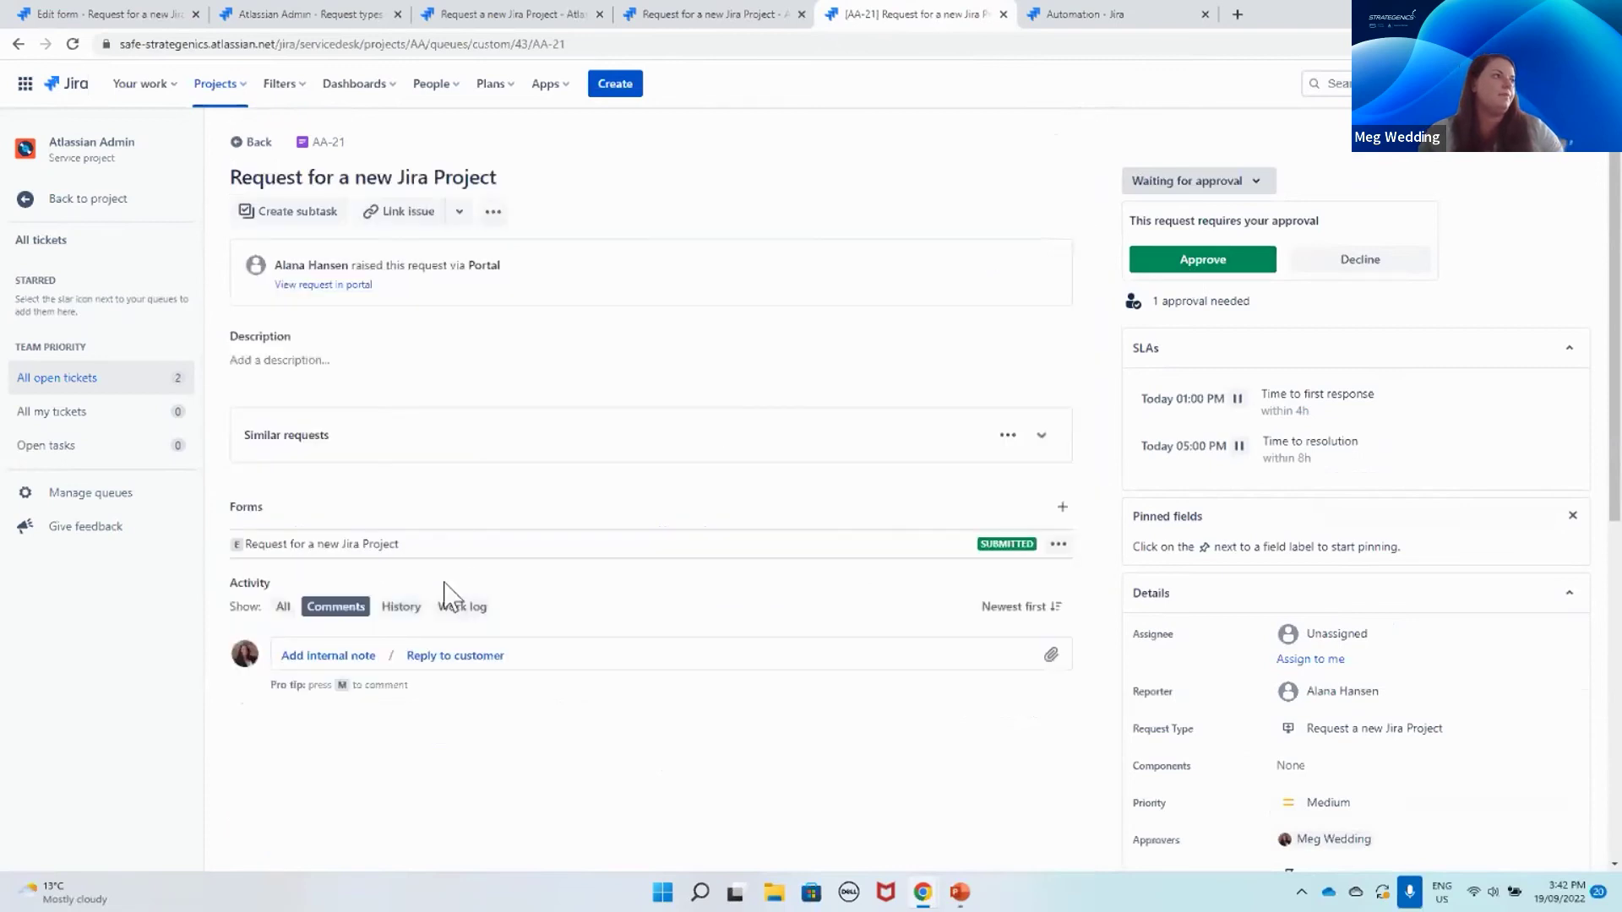
left_click(380, 554)
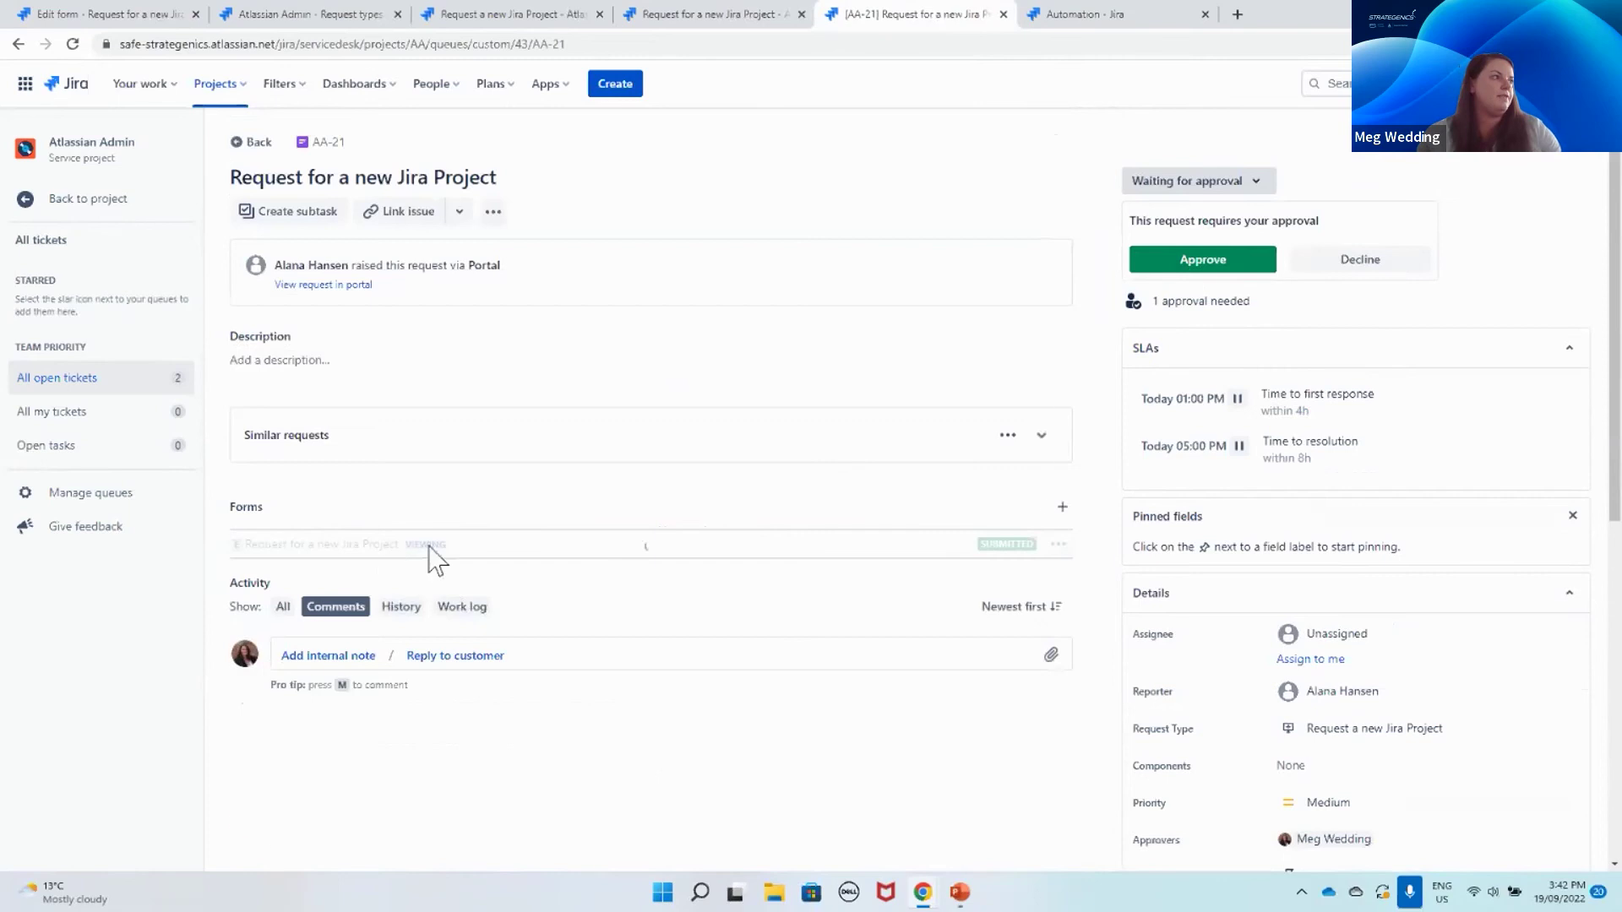
scroll(786, 600, "down", 6)
scroll(793, 593, "down", 3)
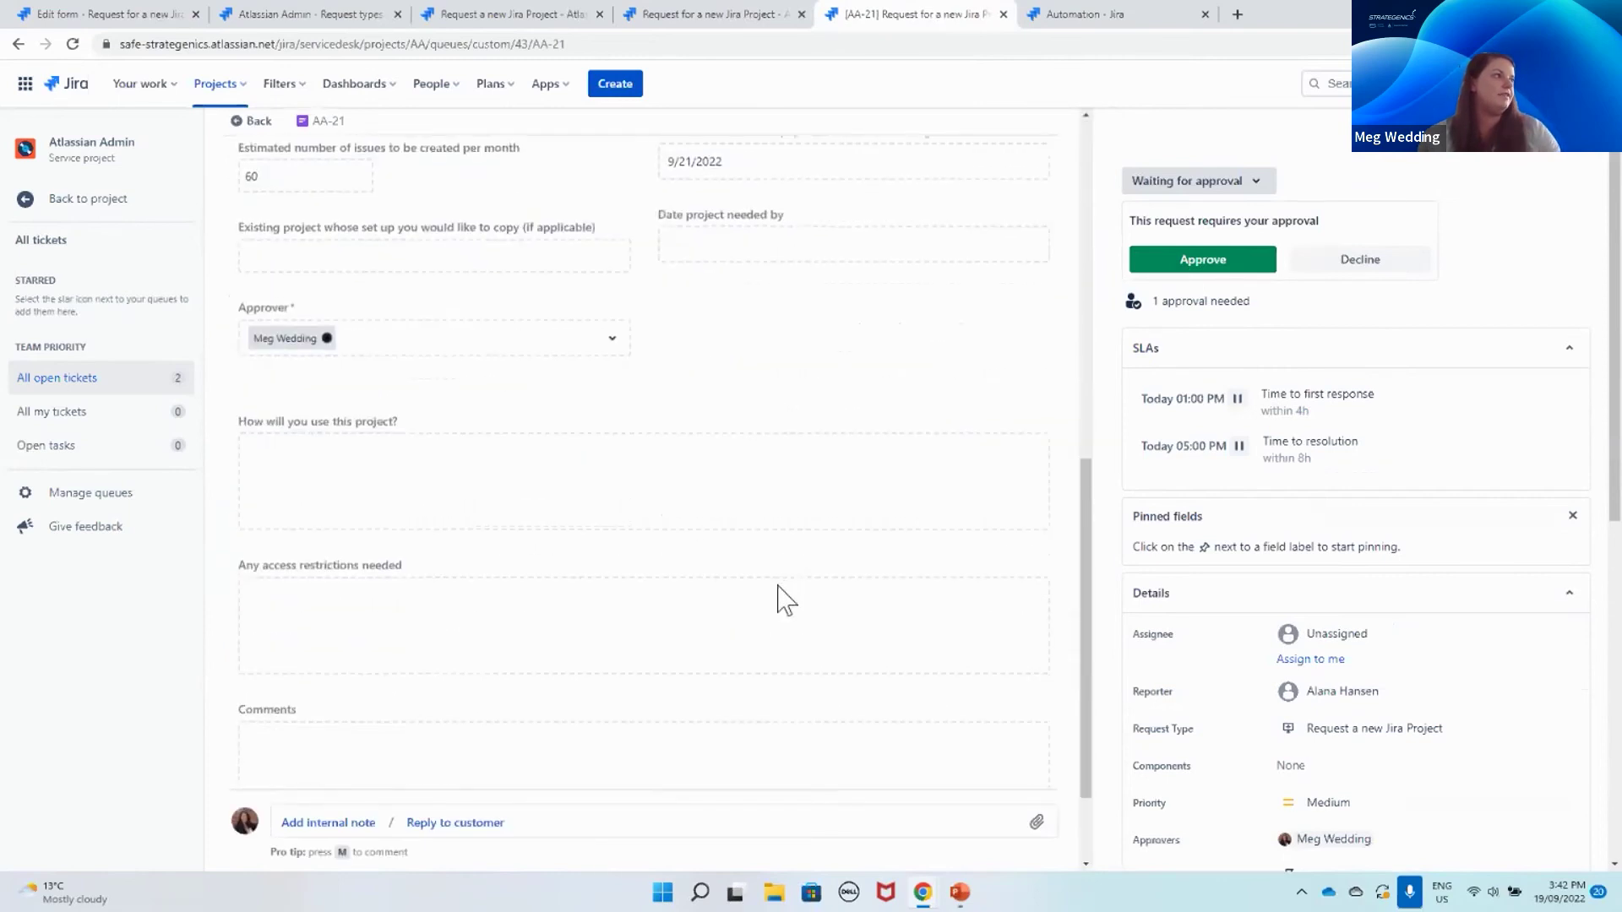
scroll(786, 600, "up", 7)
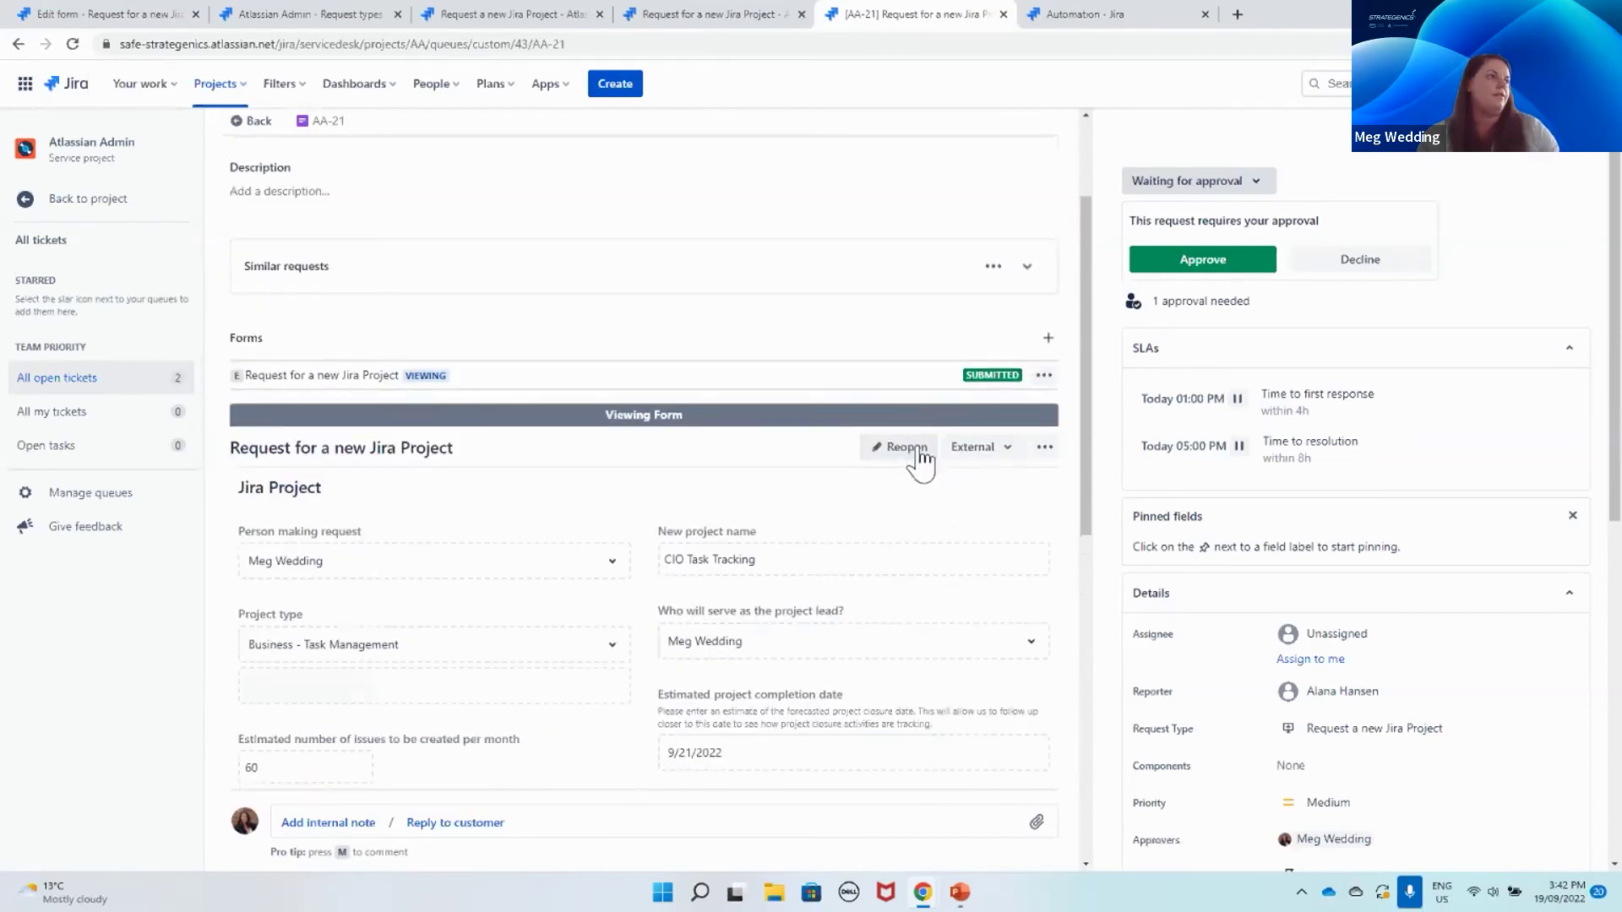
Step: Reopen AA-21's submitted form, review it, close the editor, and set Activity to All
left_click(919, 453)
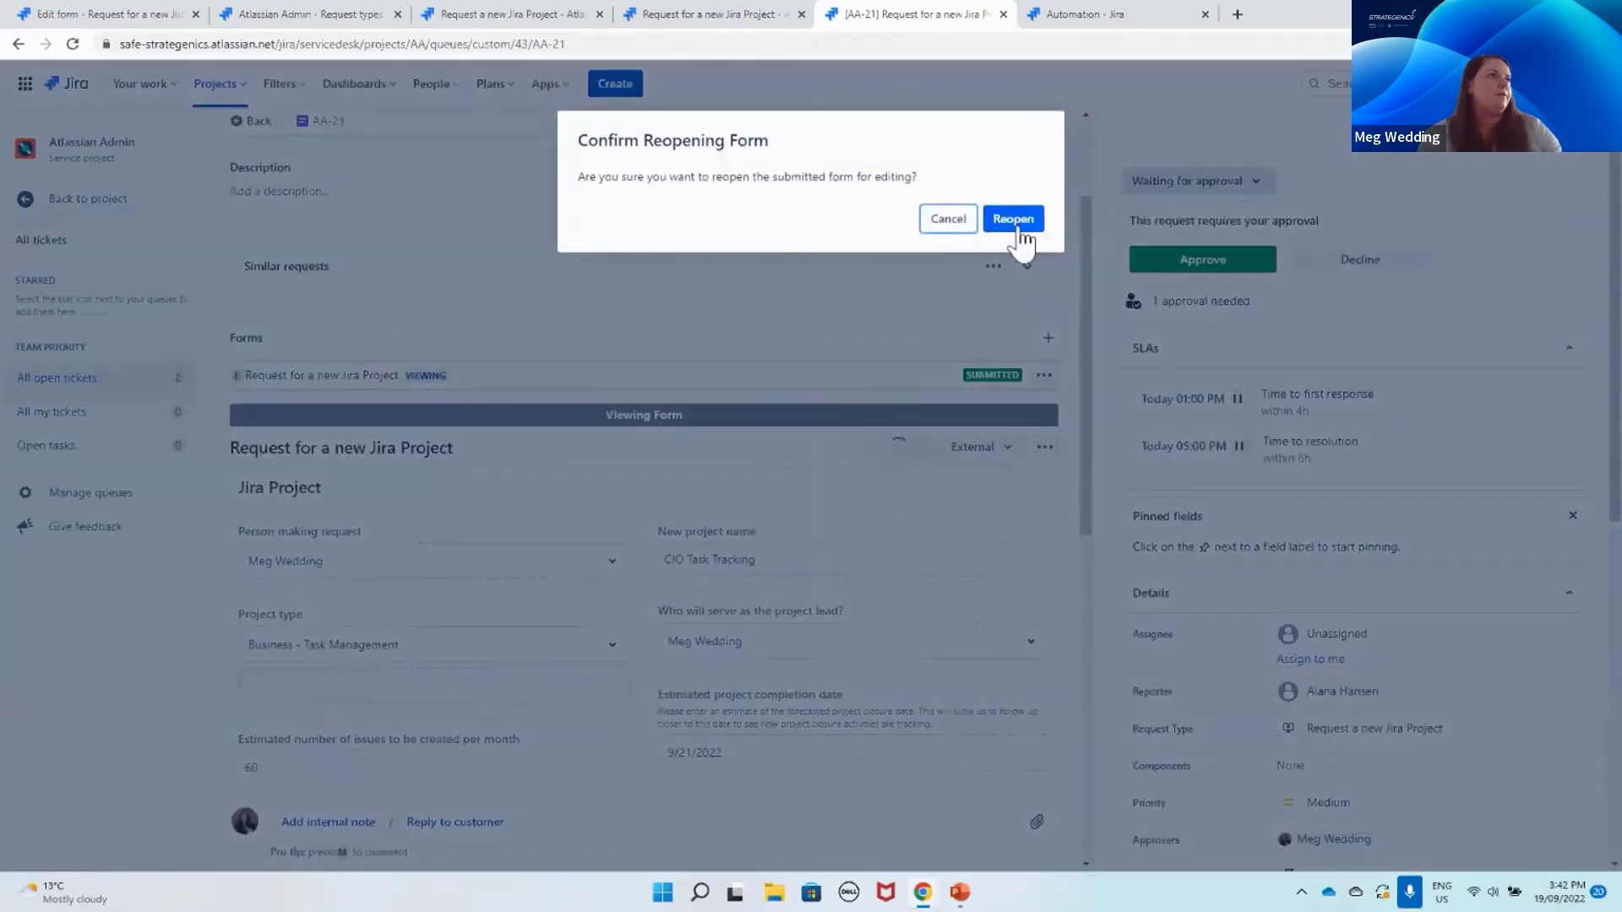
left_click(1018, 222)
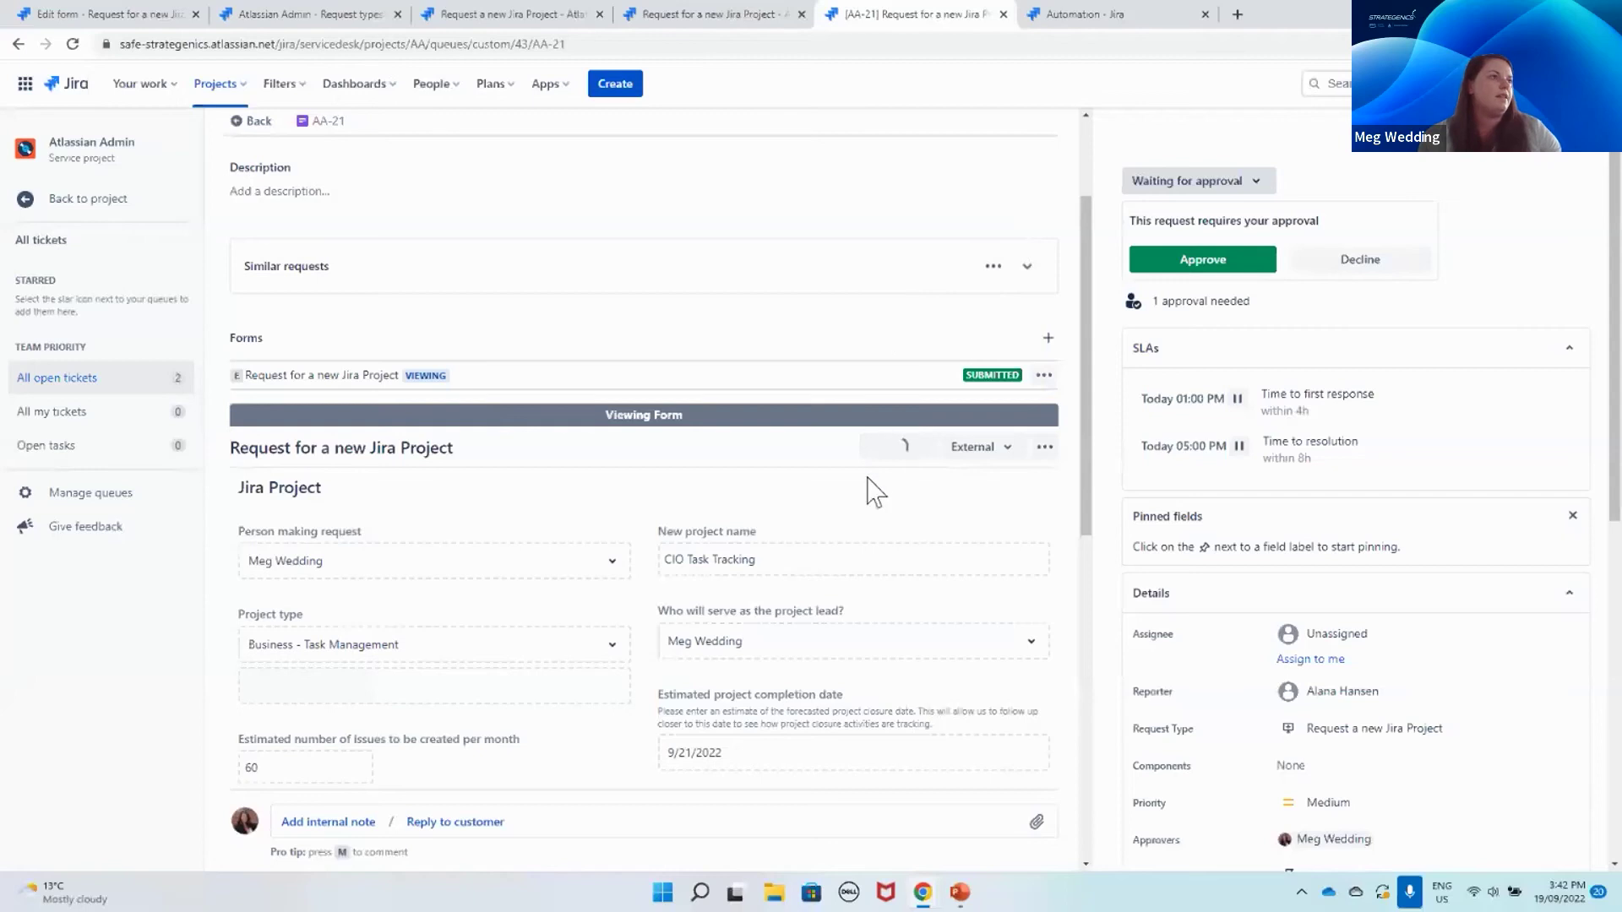
left_click(911, 448)
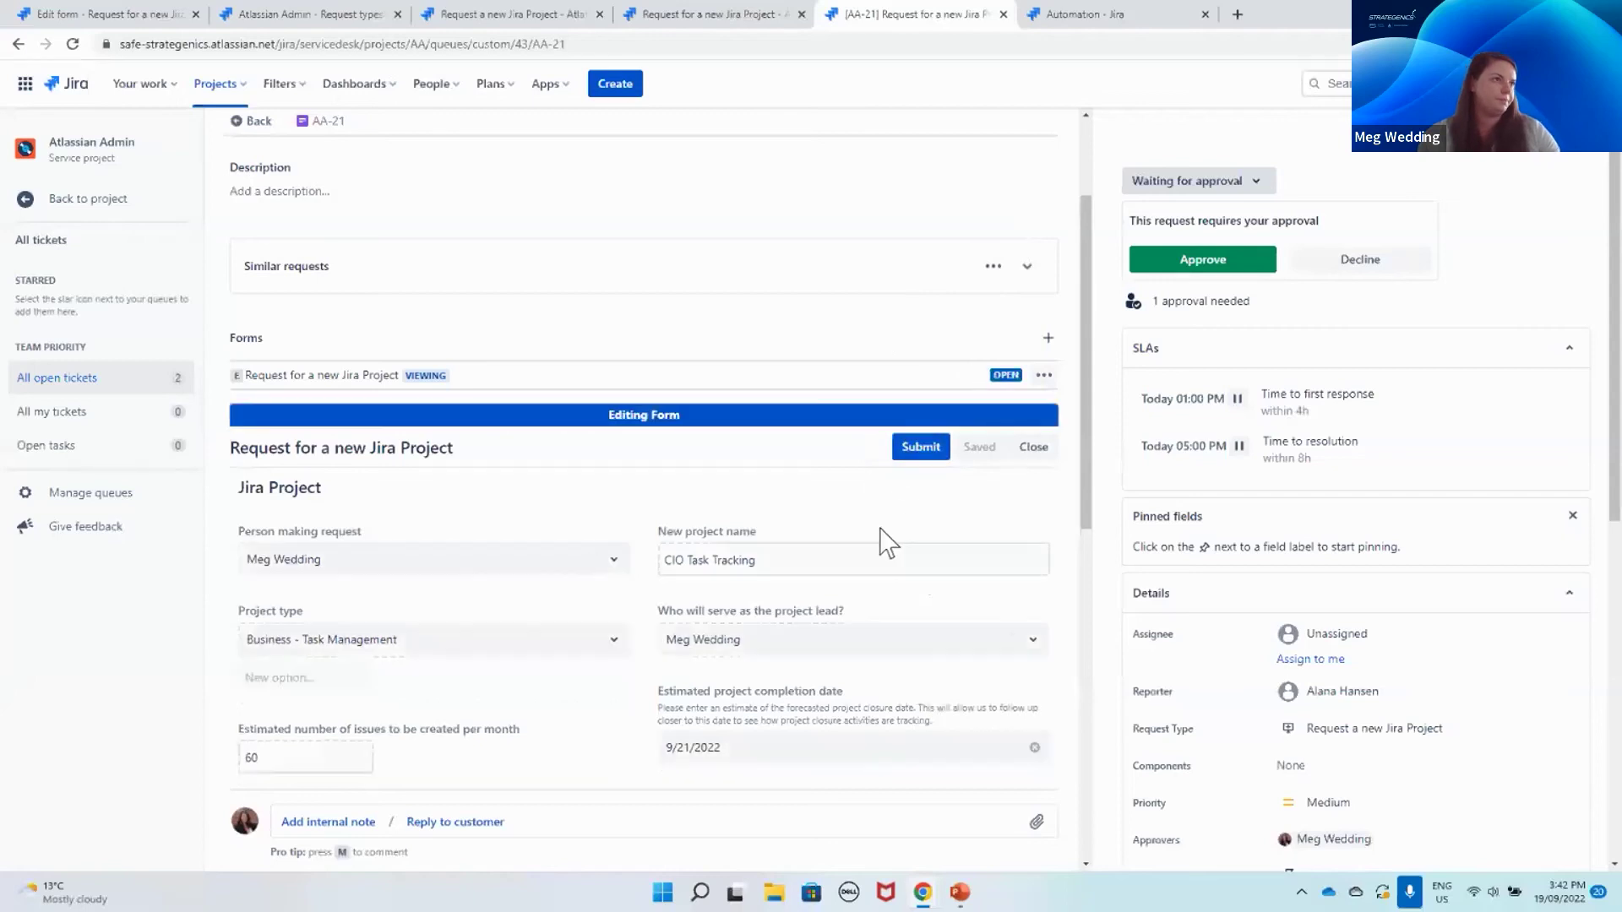
scroll(815, 558, "down", 6)
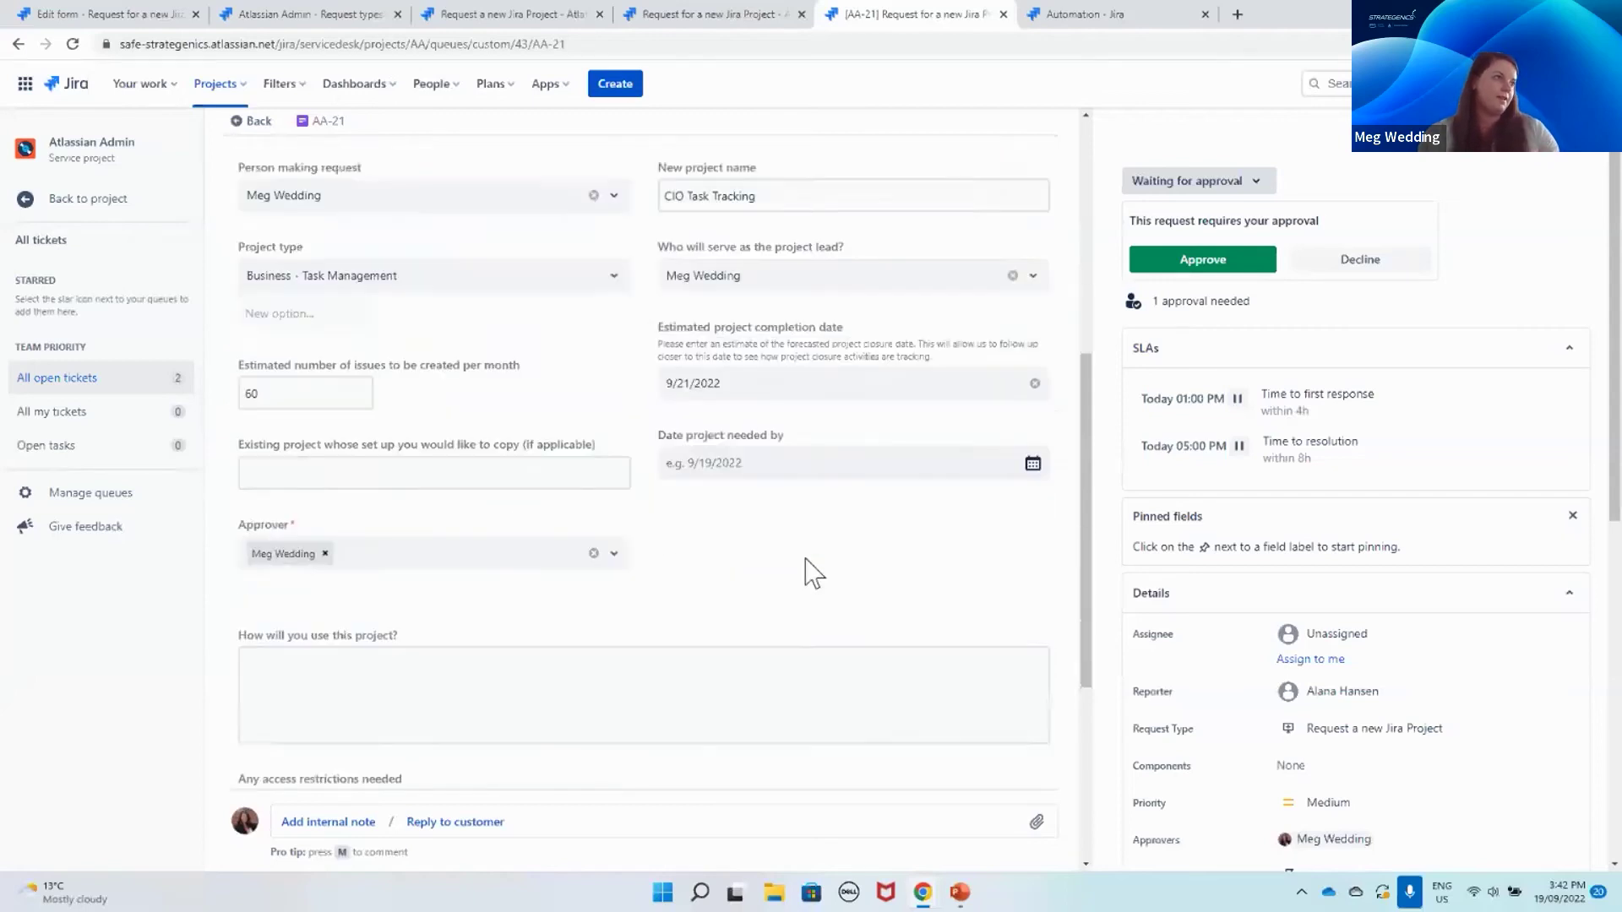
scroll(811, 572, "up", 7)
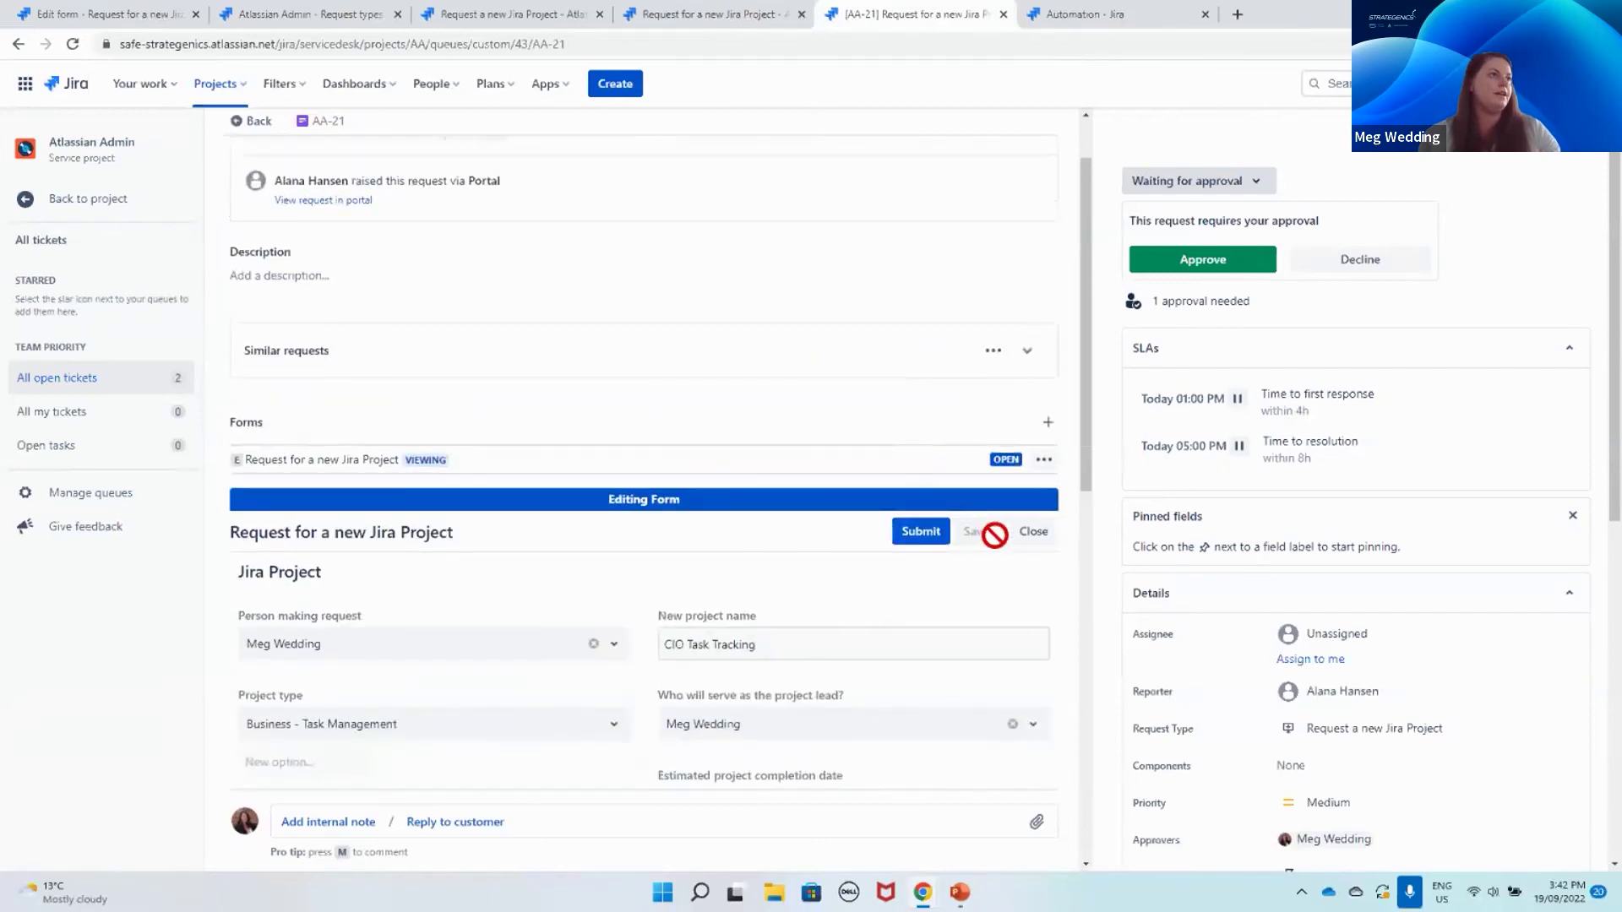
left_click(1029, 534)
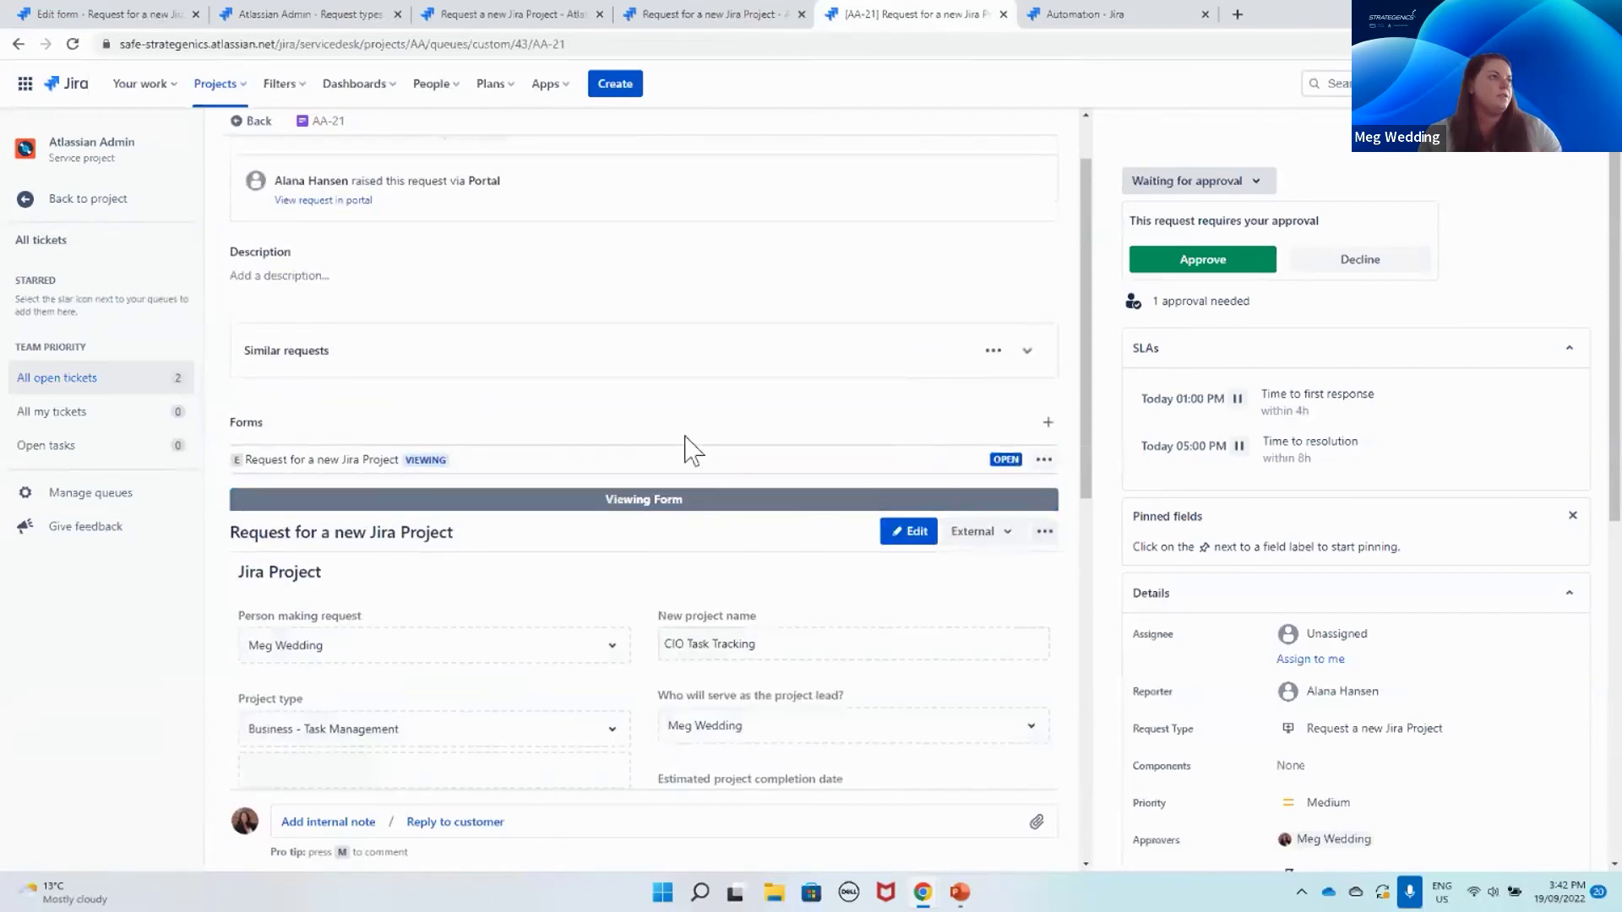
left_click(283, 607)
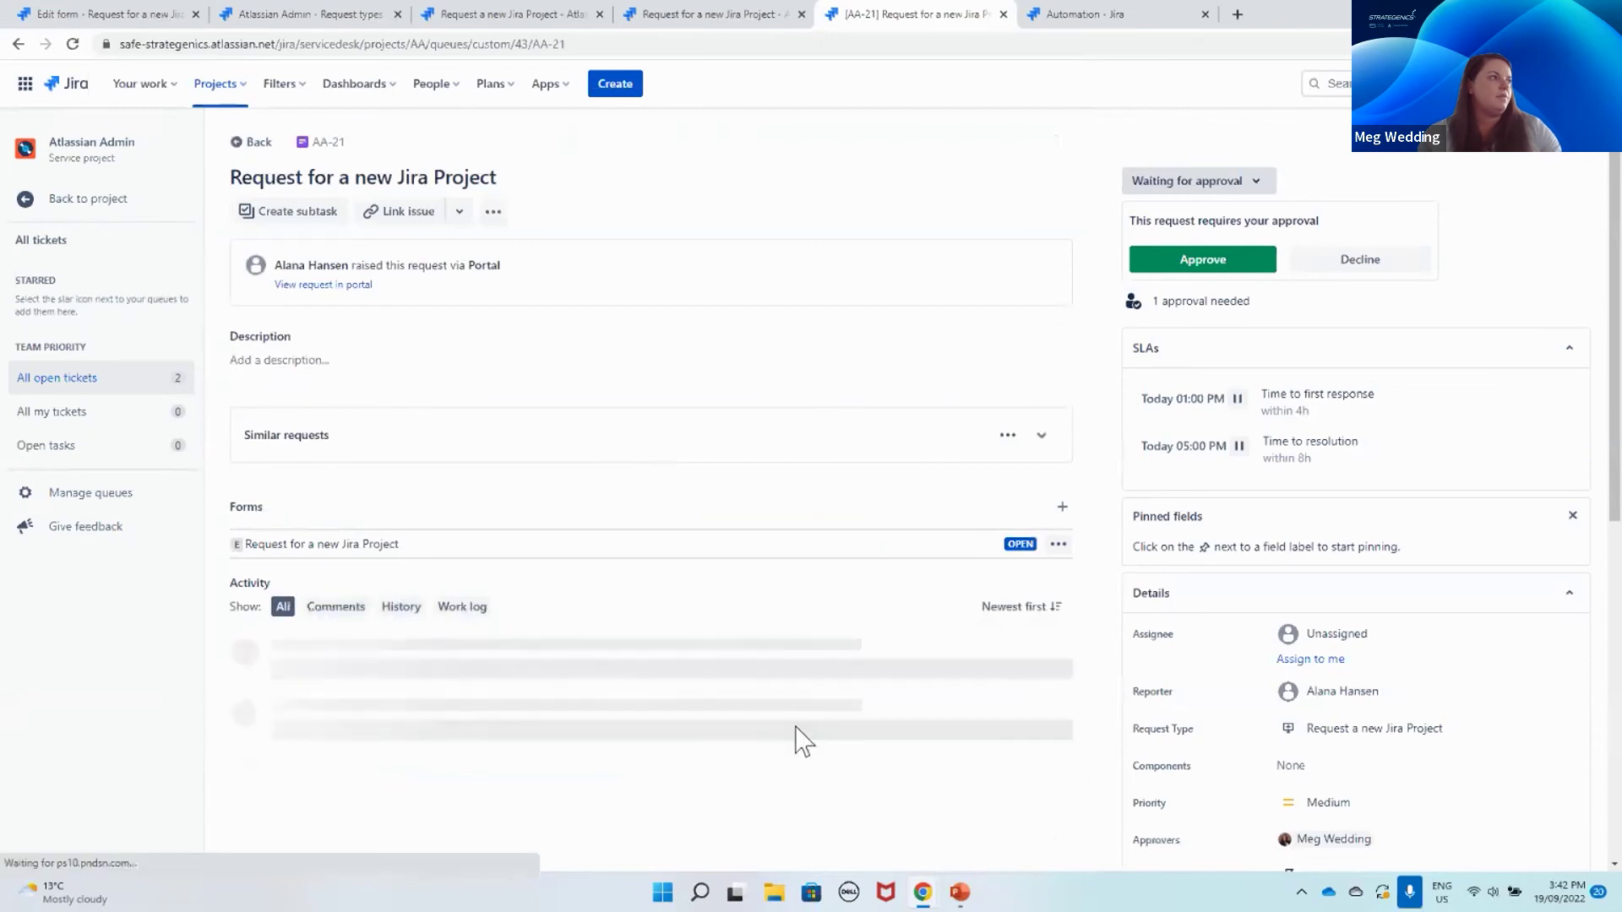
Step: Switch the Activity filter to Work log, then History, and check the form's actions menu
left_click(460, 608)
left_click(400, 608)
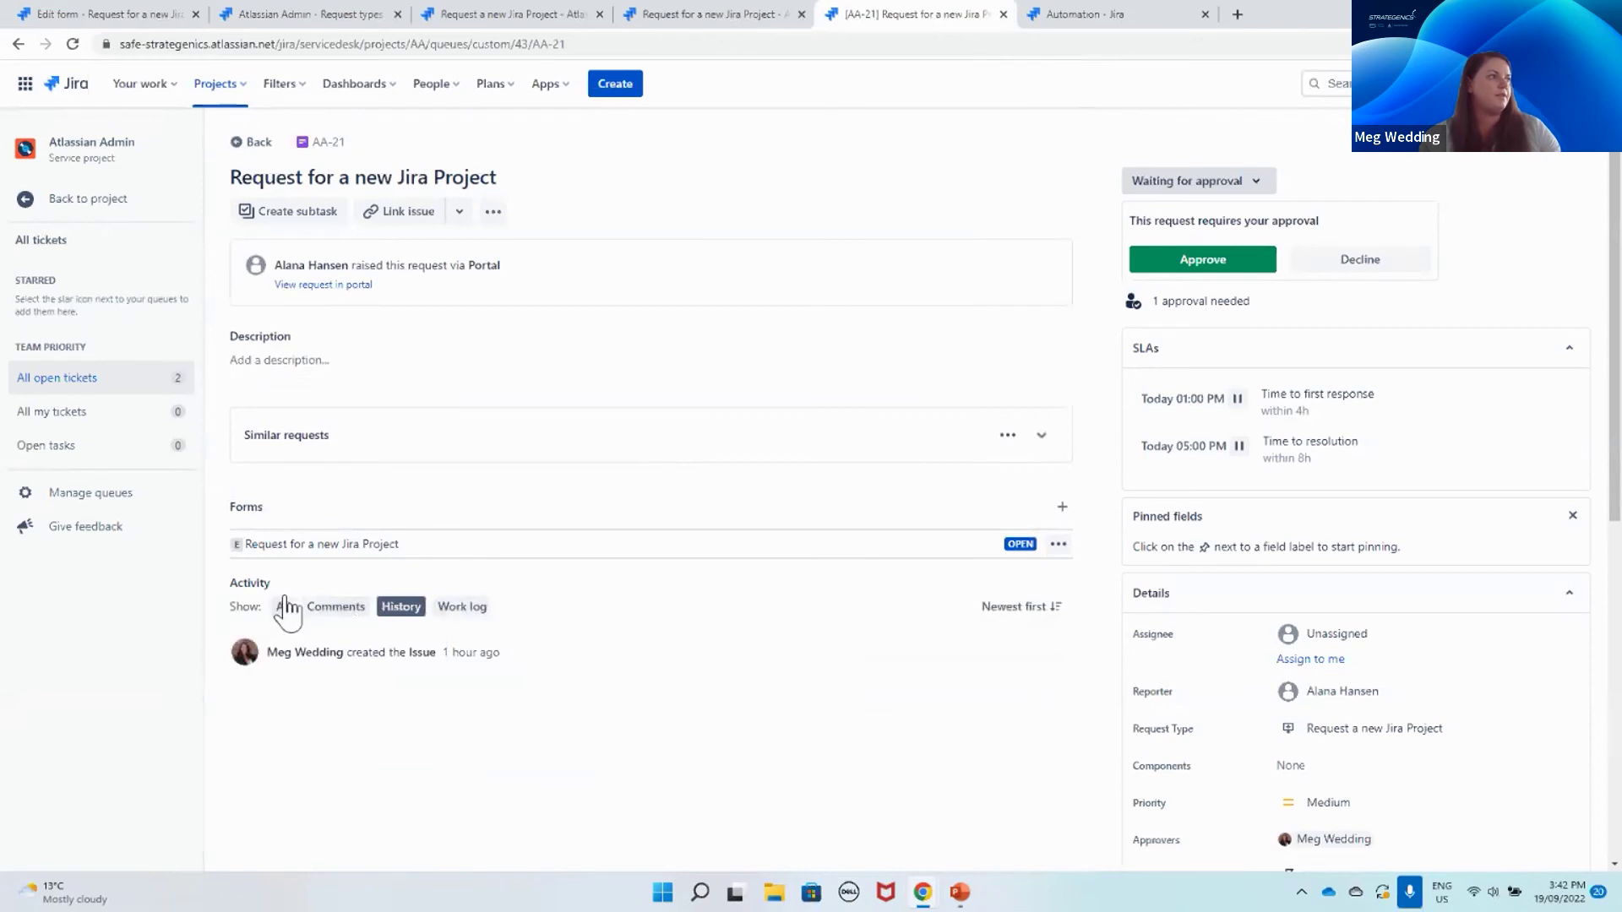
left_click(1059, 544)
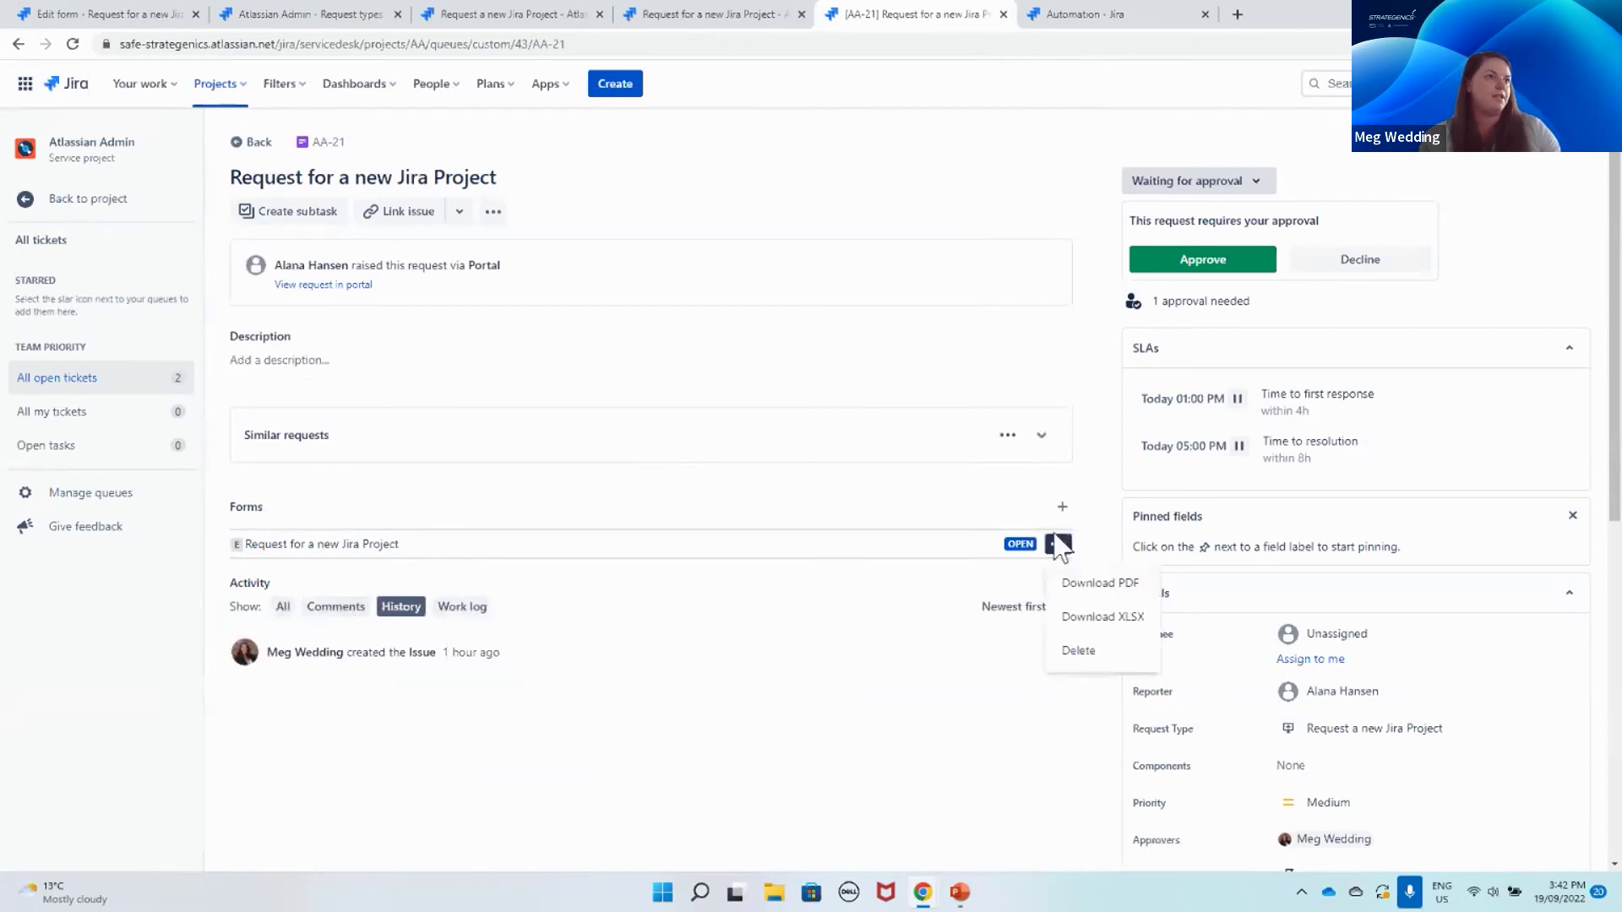
left_click(968, 549)
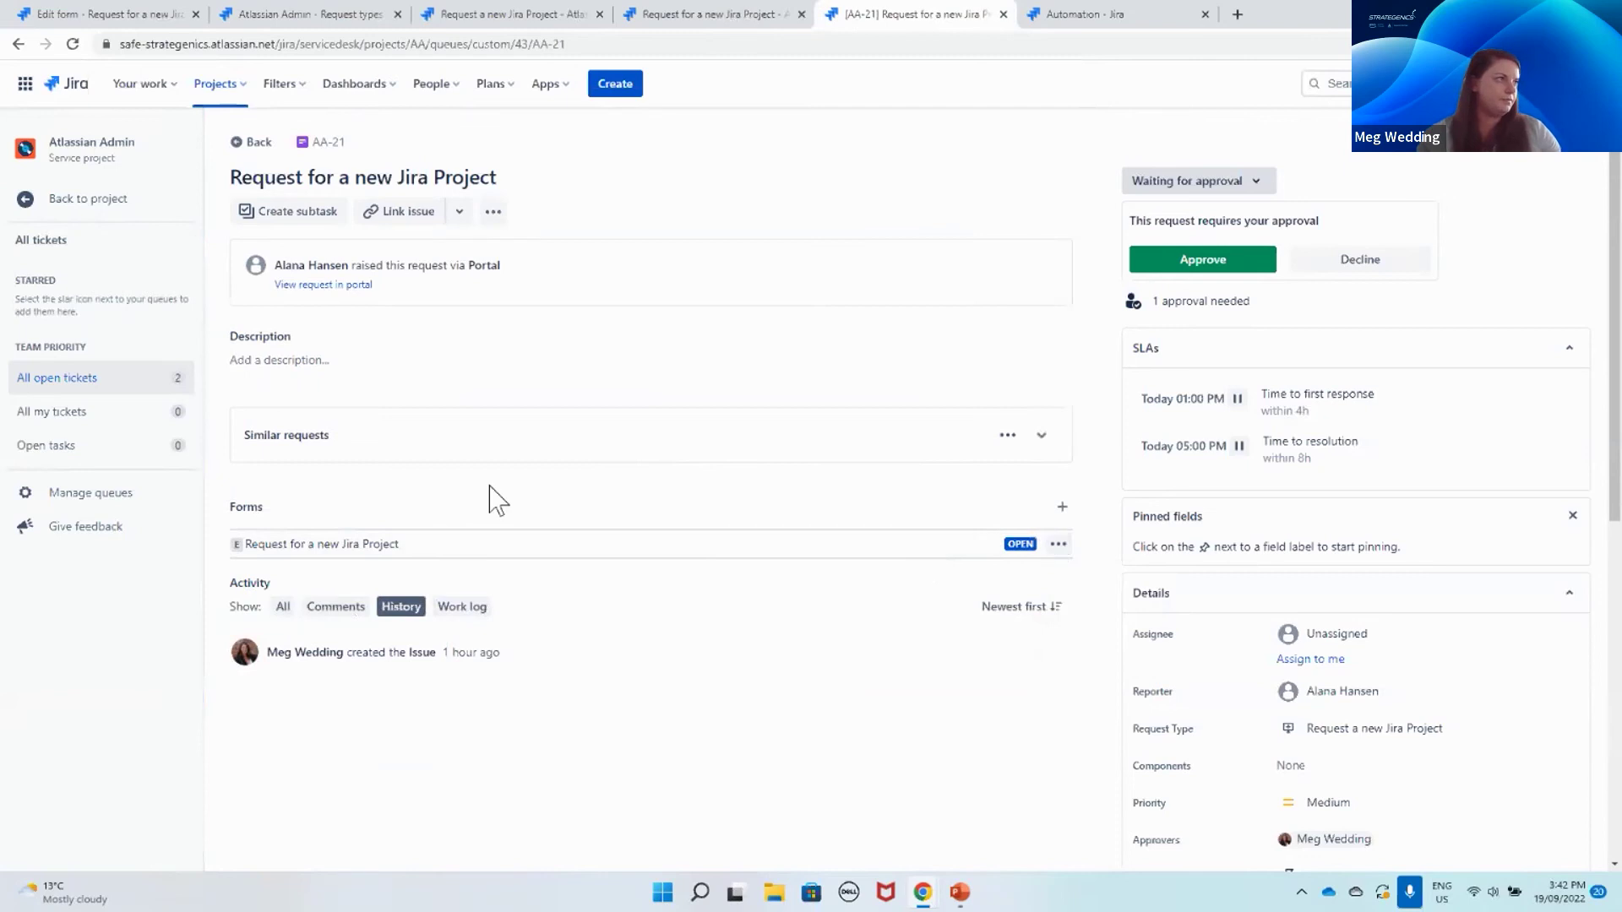
Step: Open the Request for a new Jira Project form and show its External/Internal visibility options
left_click(315, 547)
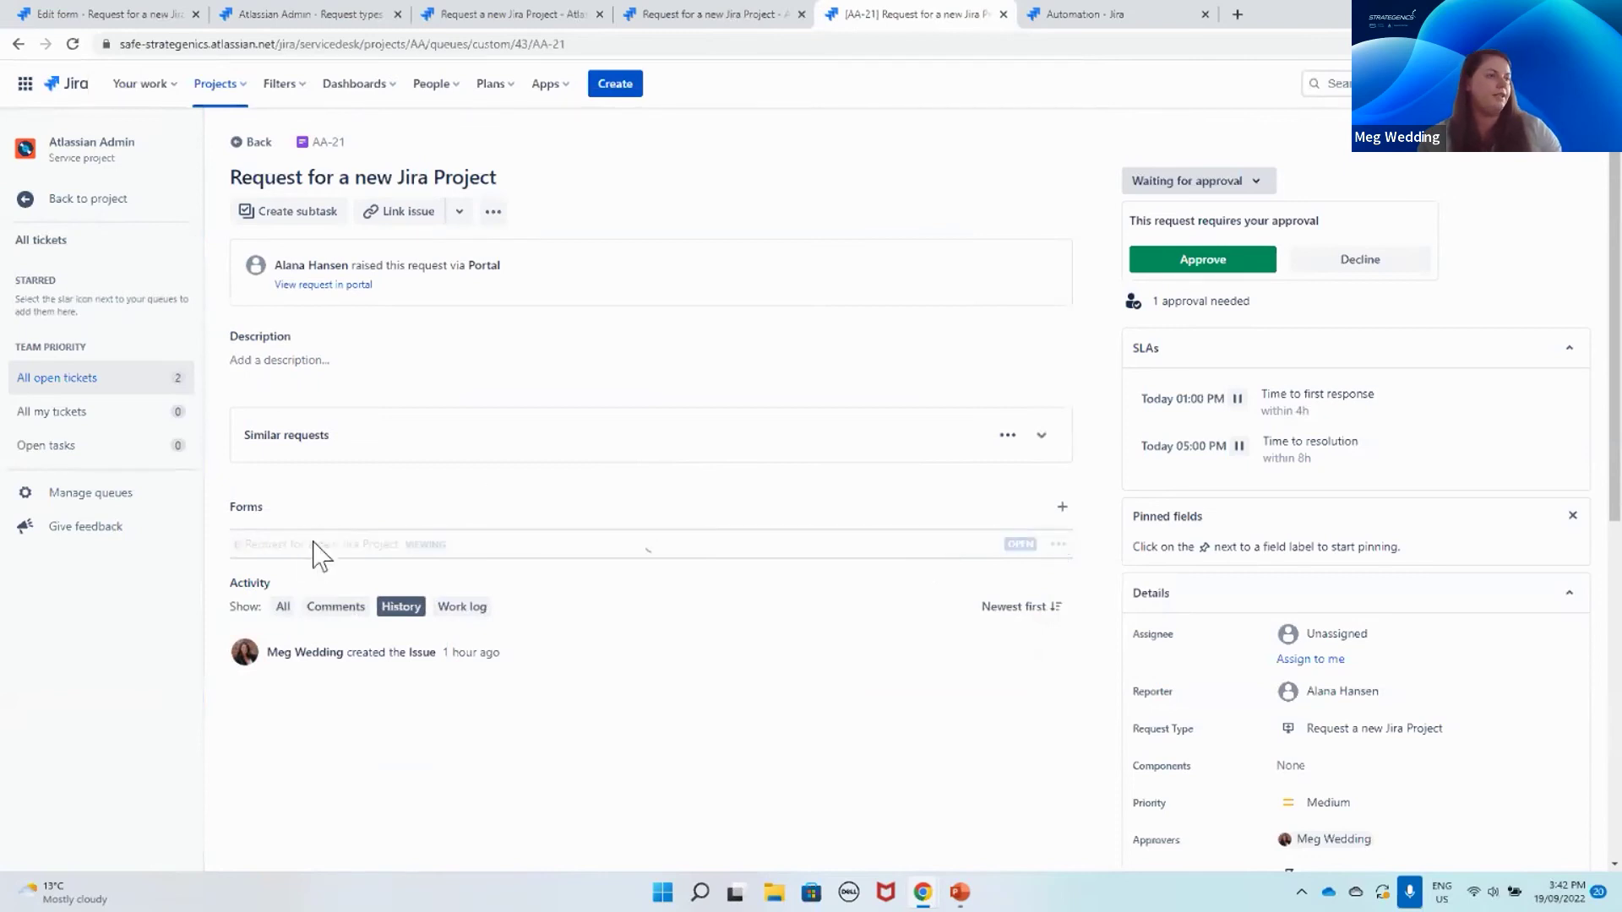
scroll(872, 600, "down", 2)
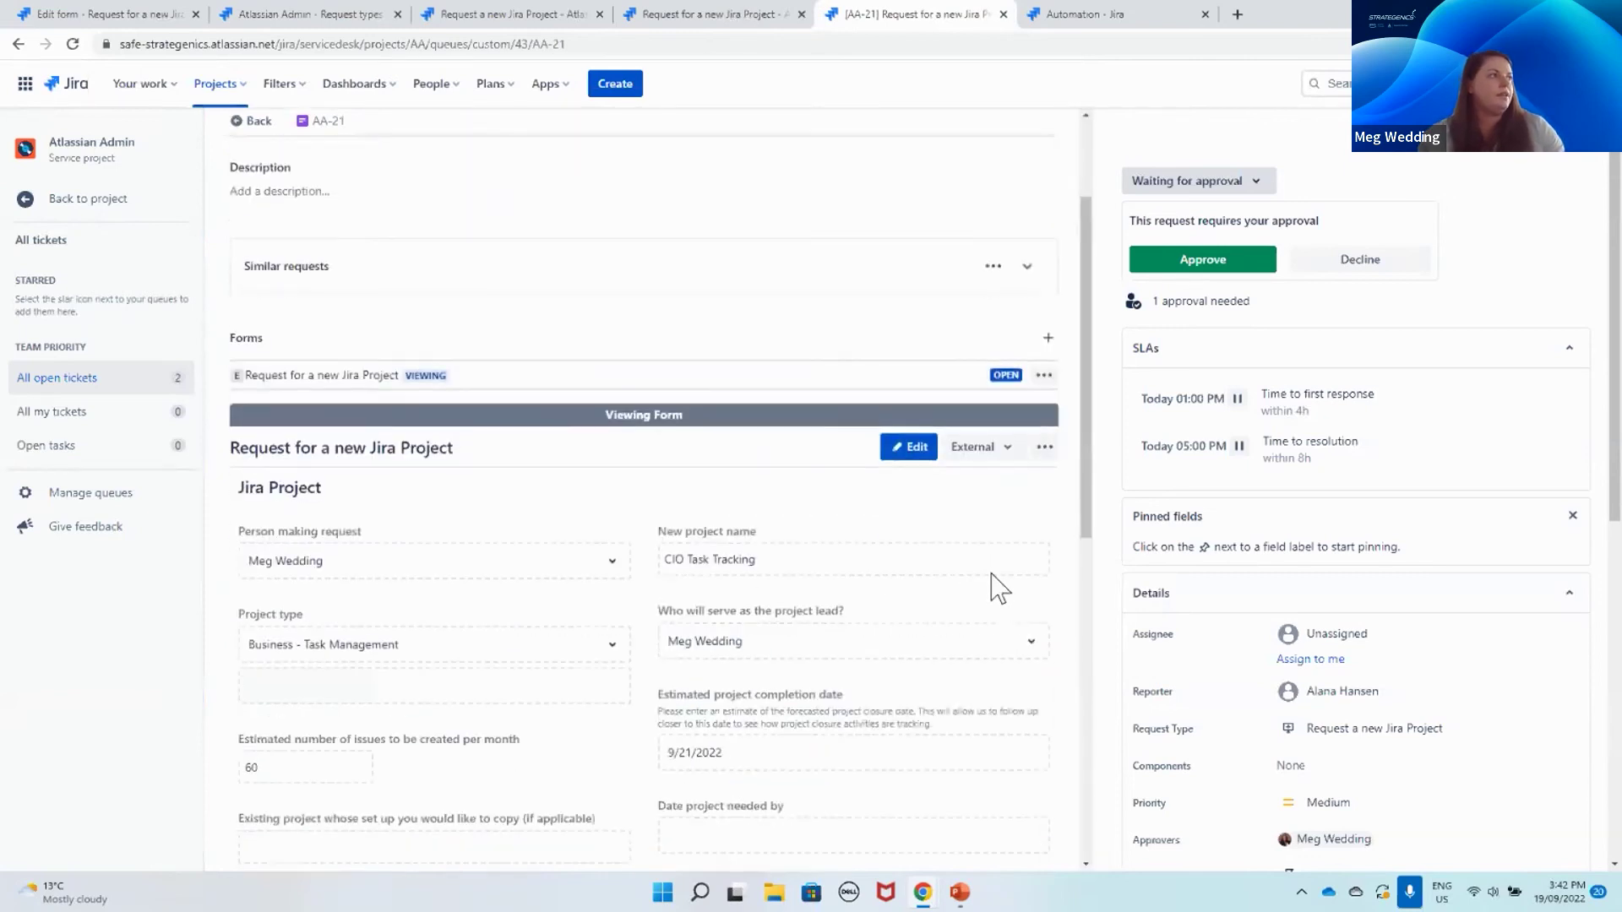
left_click(985, 454)
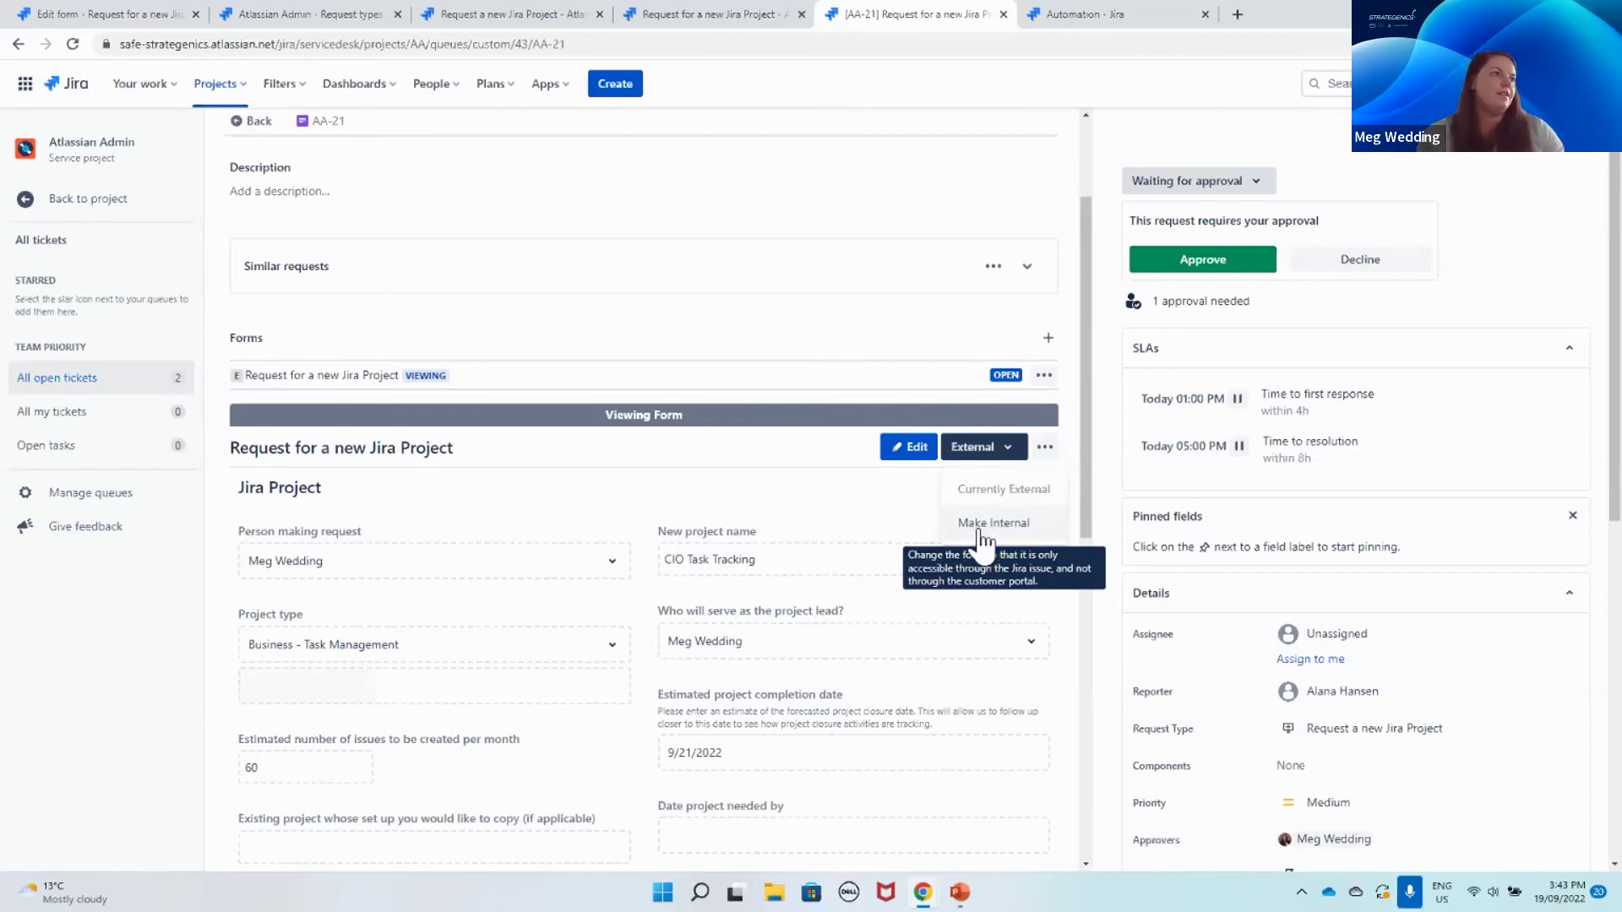
Step: Make the request form internal-only, collapse it, and show the 'Create task for project closure' rule
left_click(984, 523)
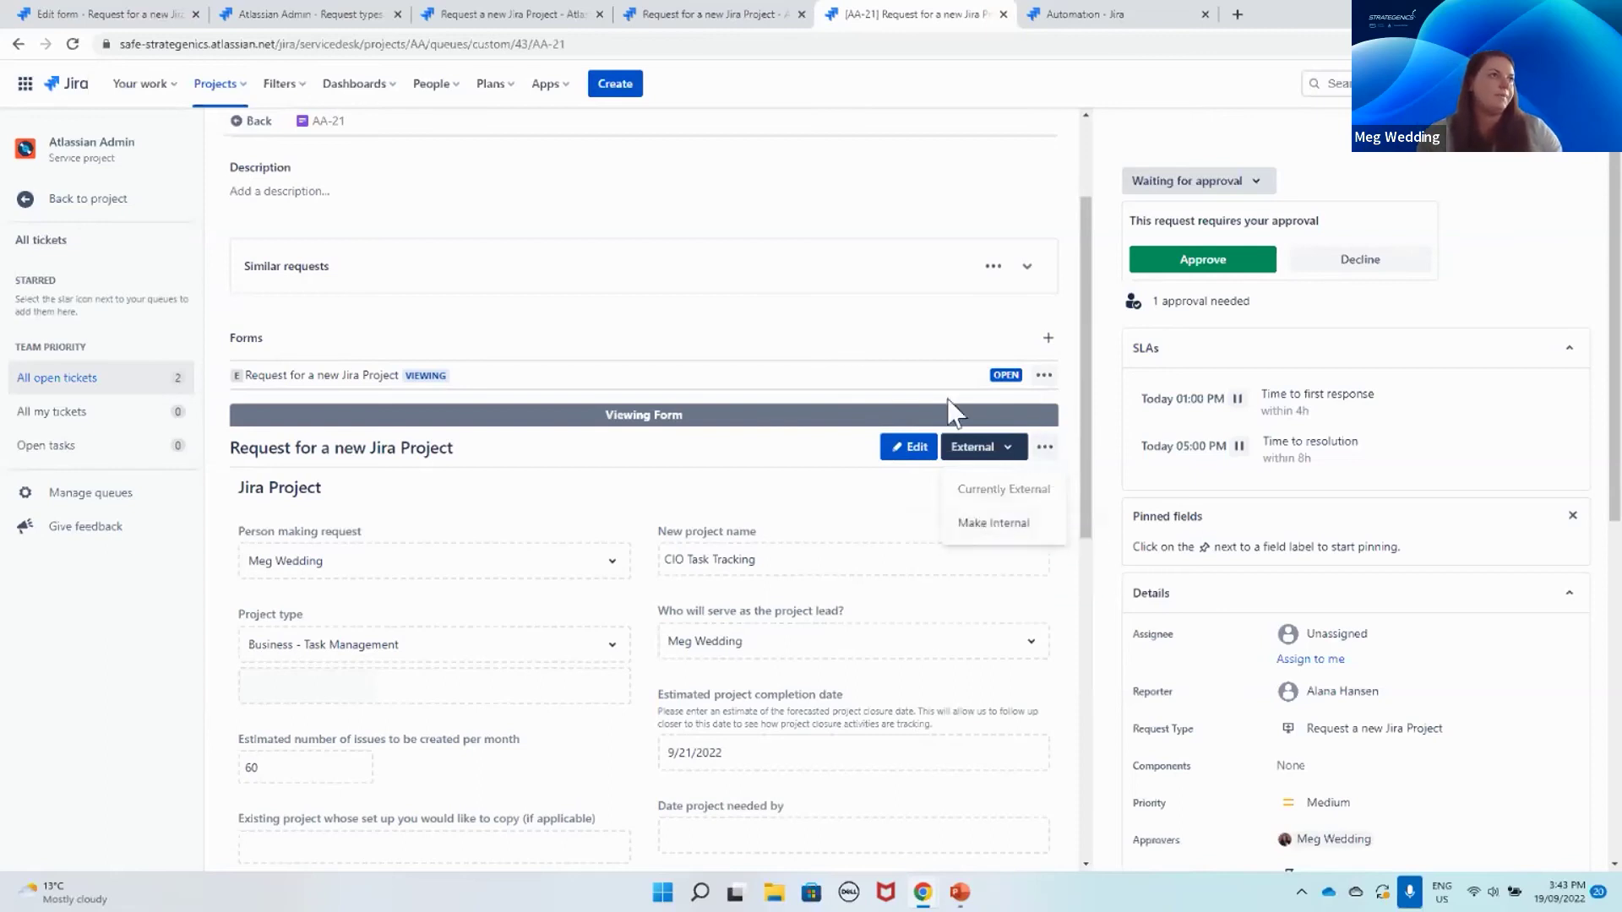
left_click(427, 375)
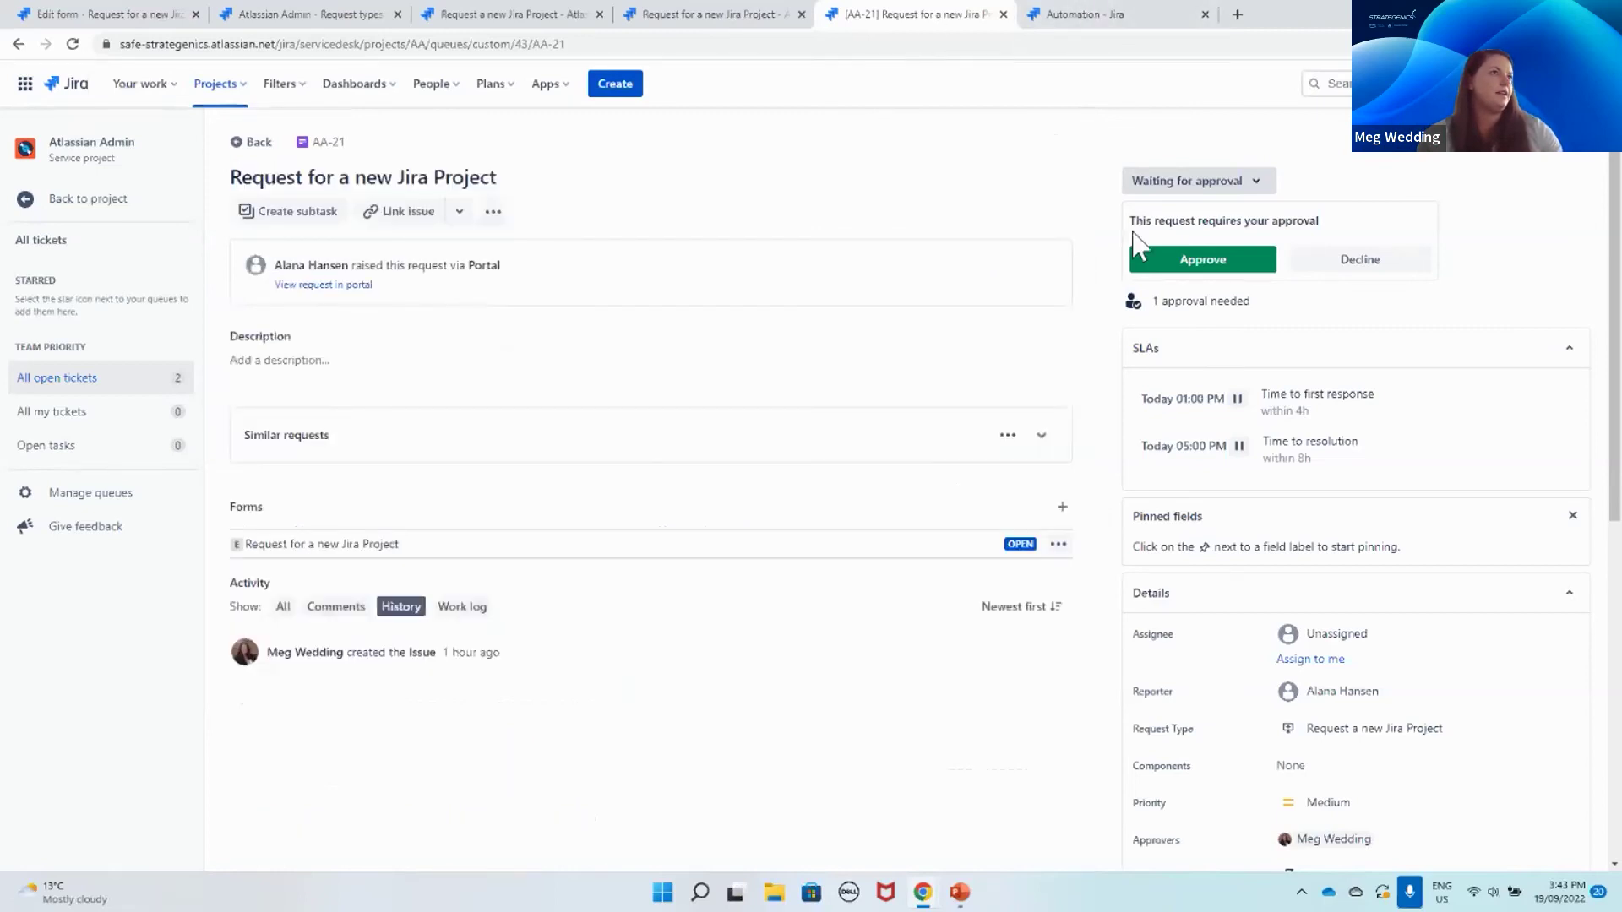
left_click(1069, 17)
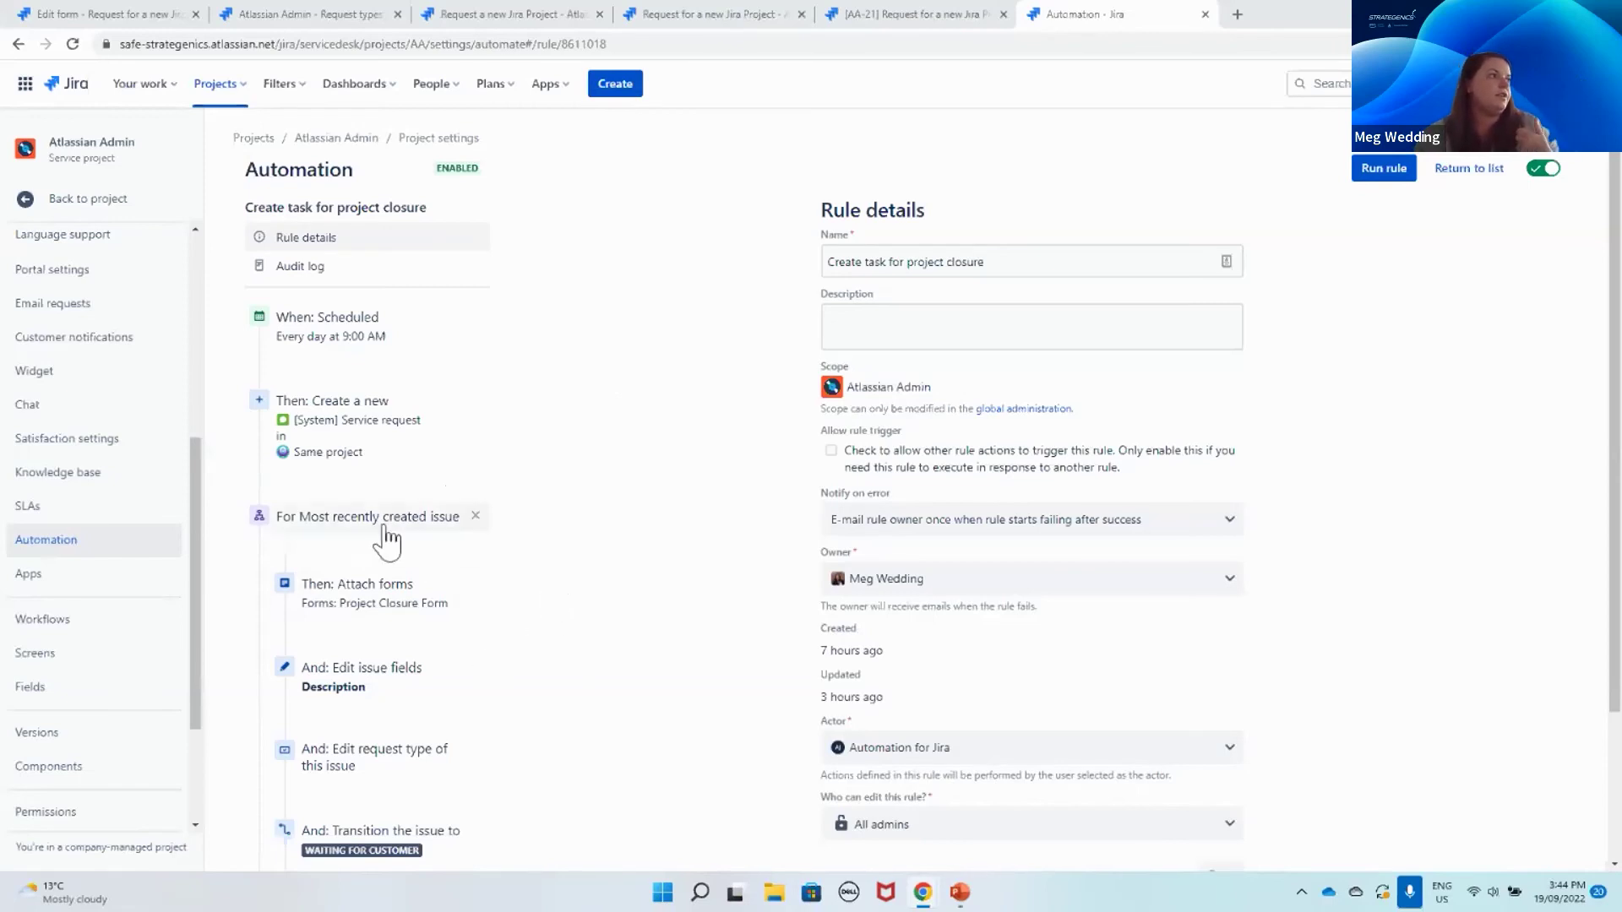
Step: Confirm the rule's 'Attach forms' action adds the Project Closure Form, then return to All open tickets
mouse_move(375, 642)
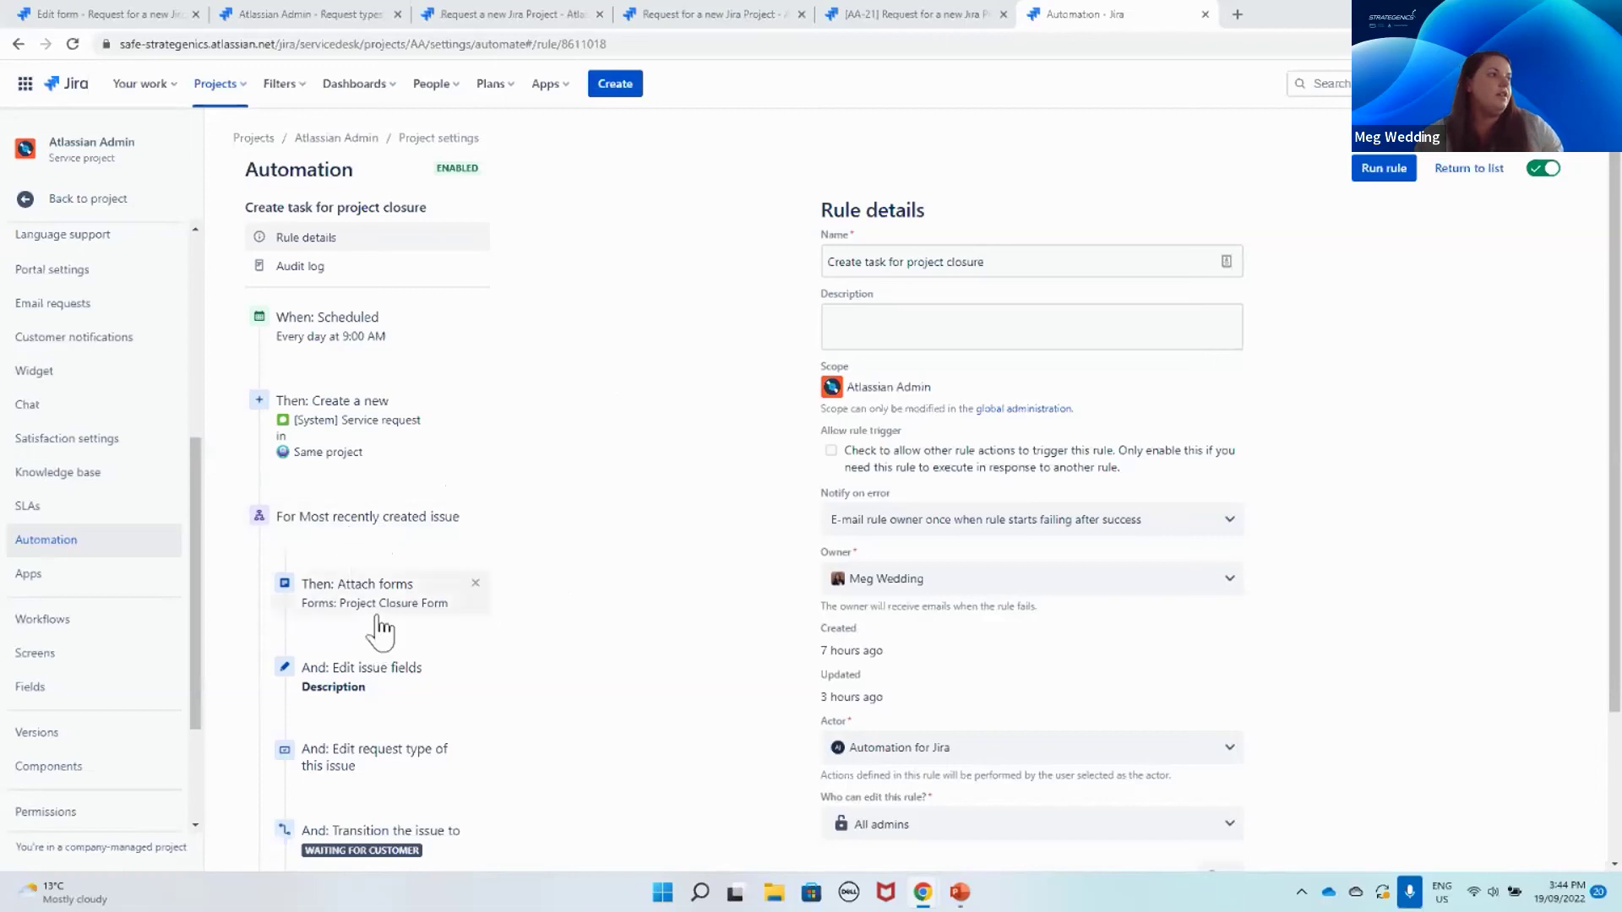
scroll(393, 706, "down", 1)
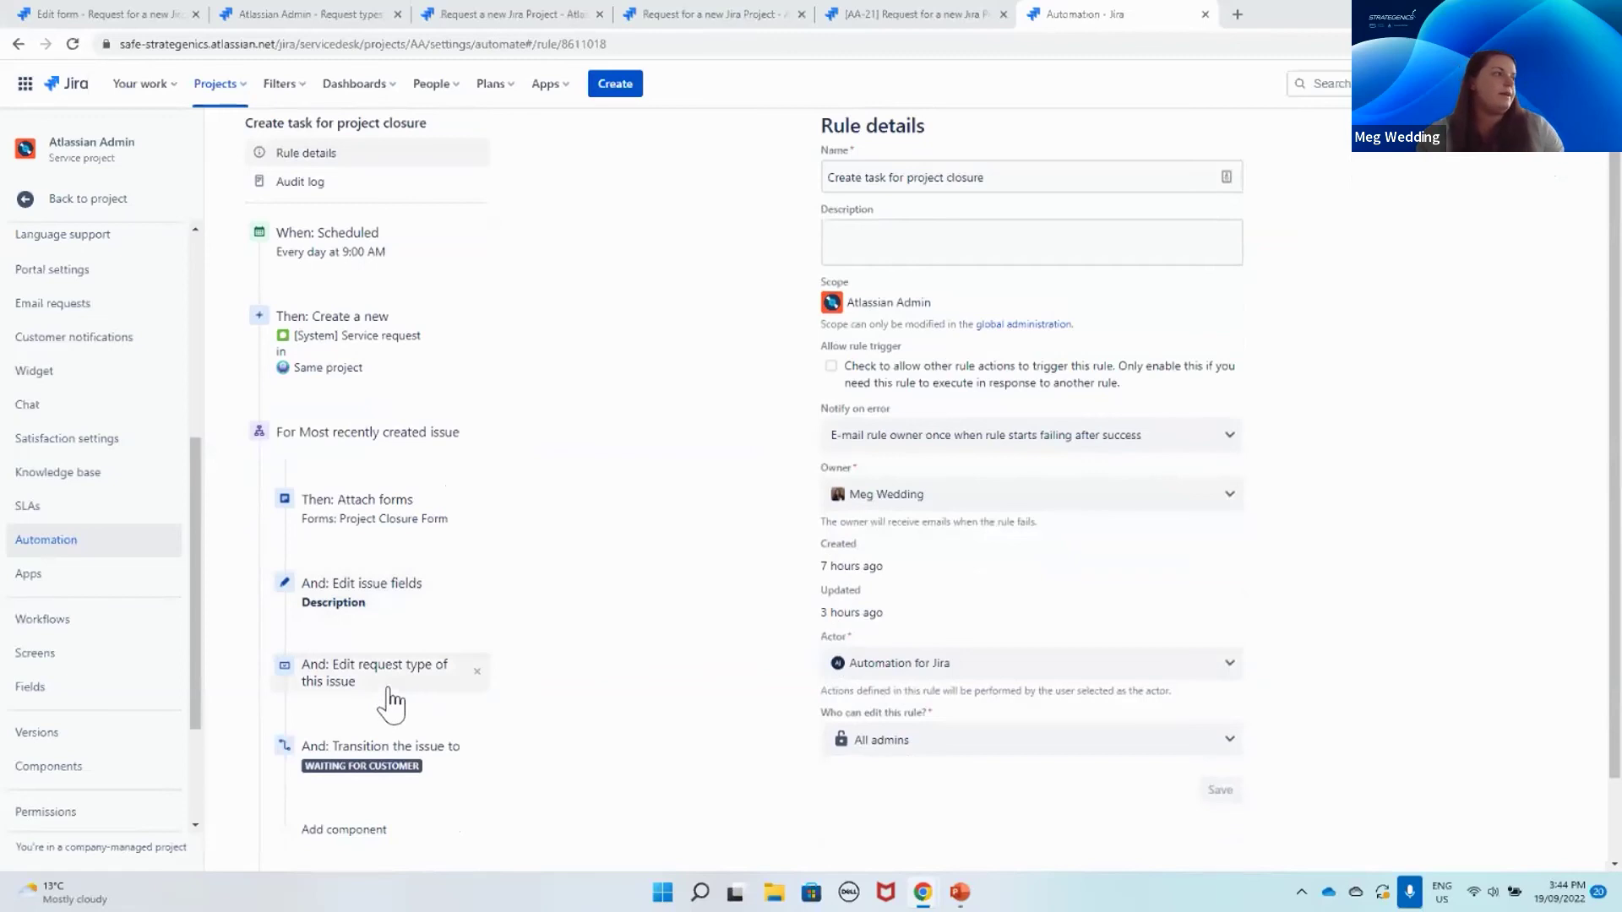
left_click(391, 528)
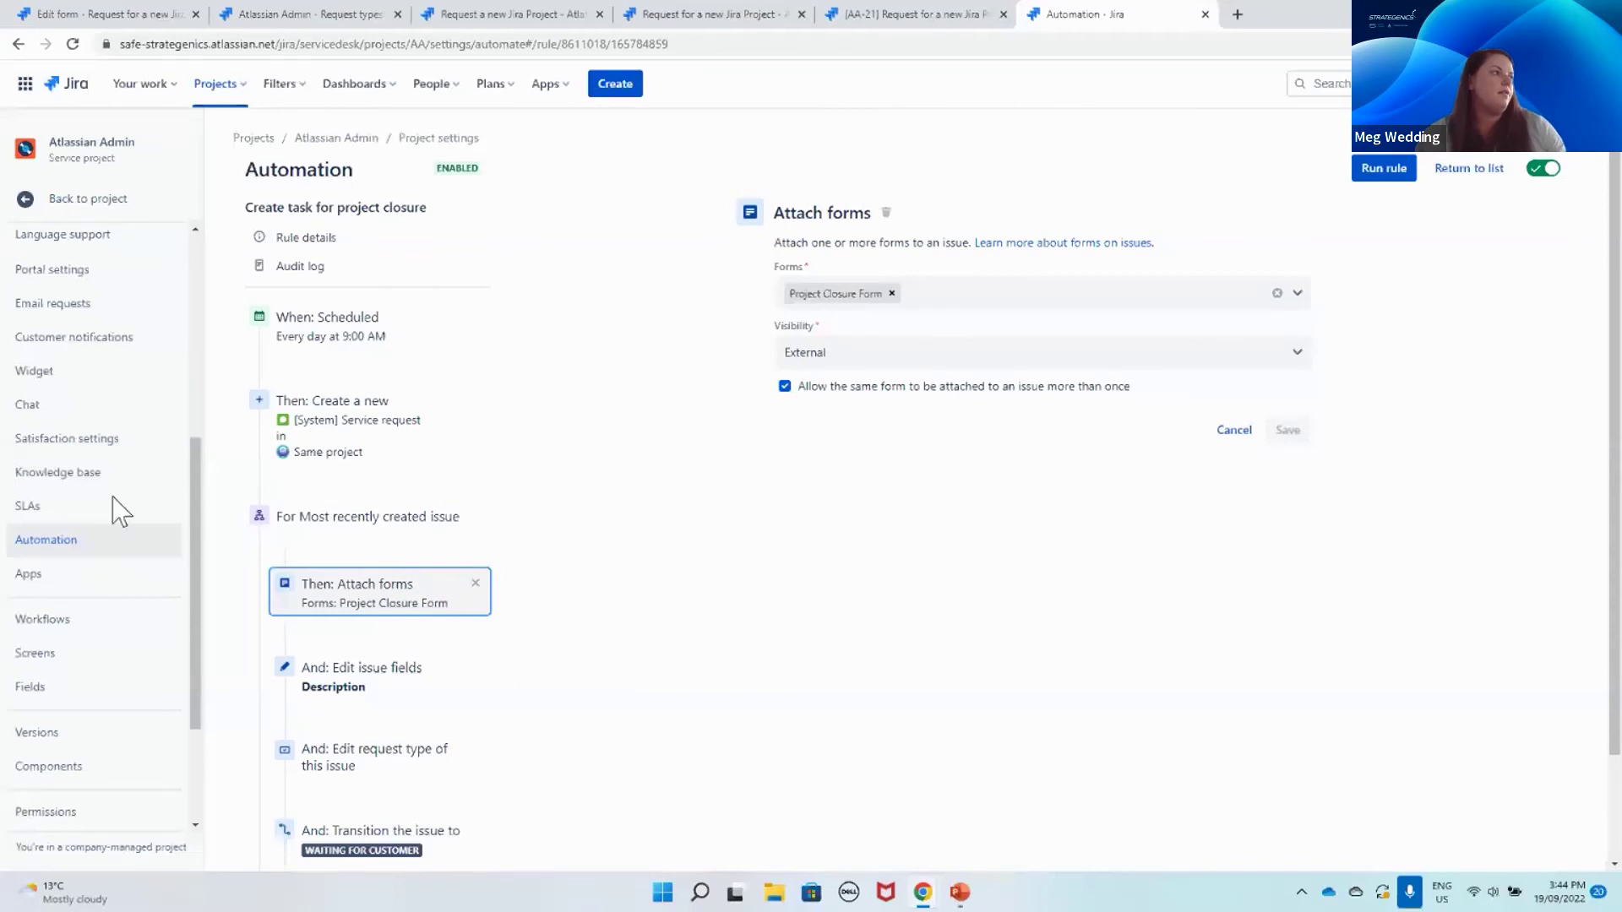
left_click(46, 199)
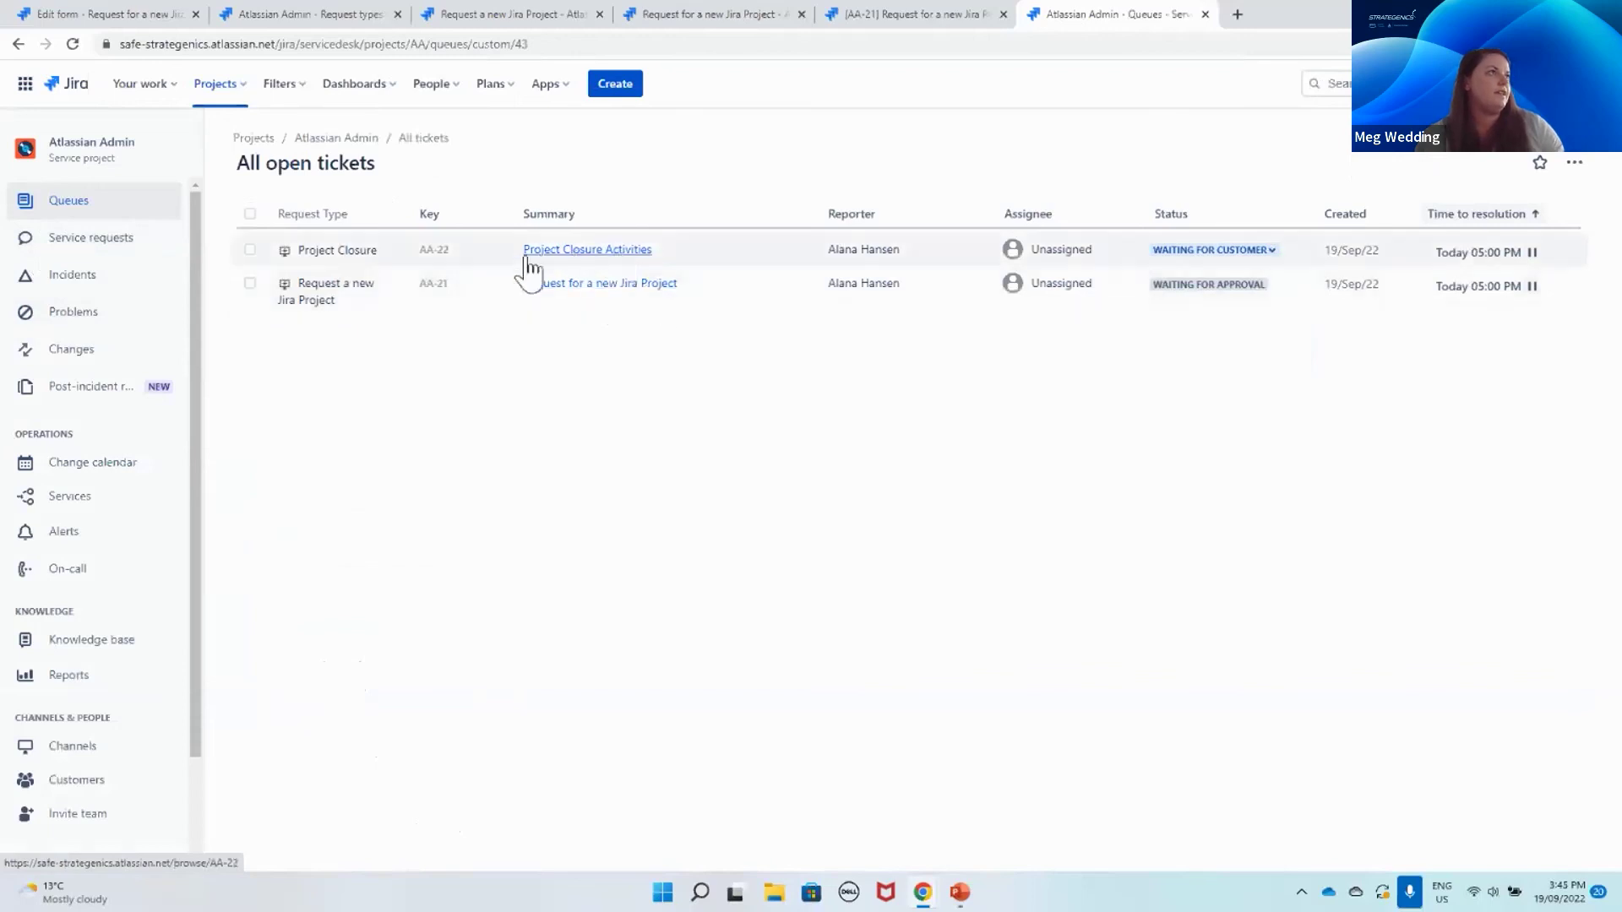
Step: Open ticket AA-22 Project Closure Activities and review its still-open, unfilled Project Closure Form
left_click(617, 250)
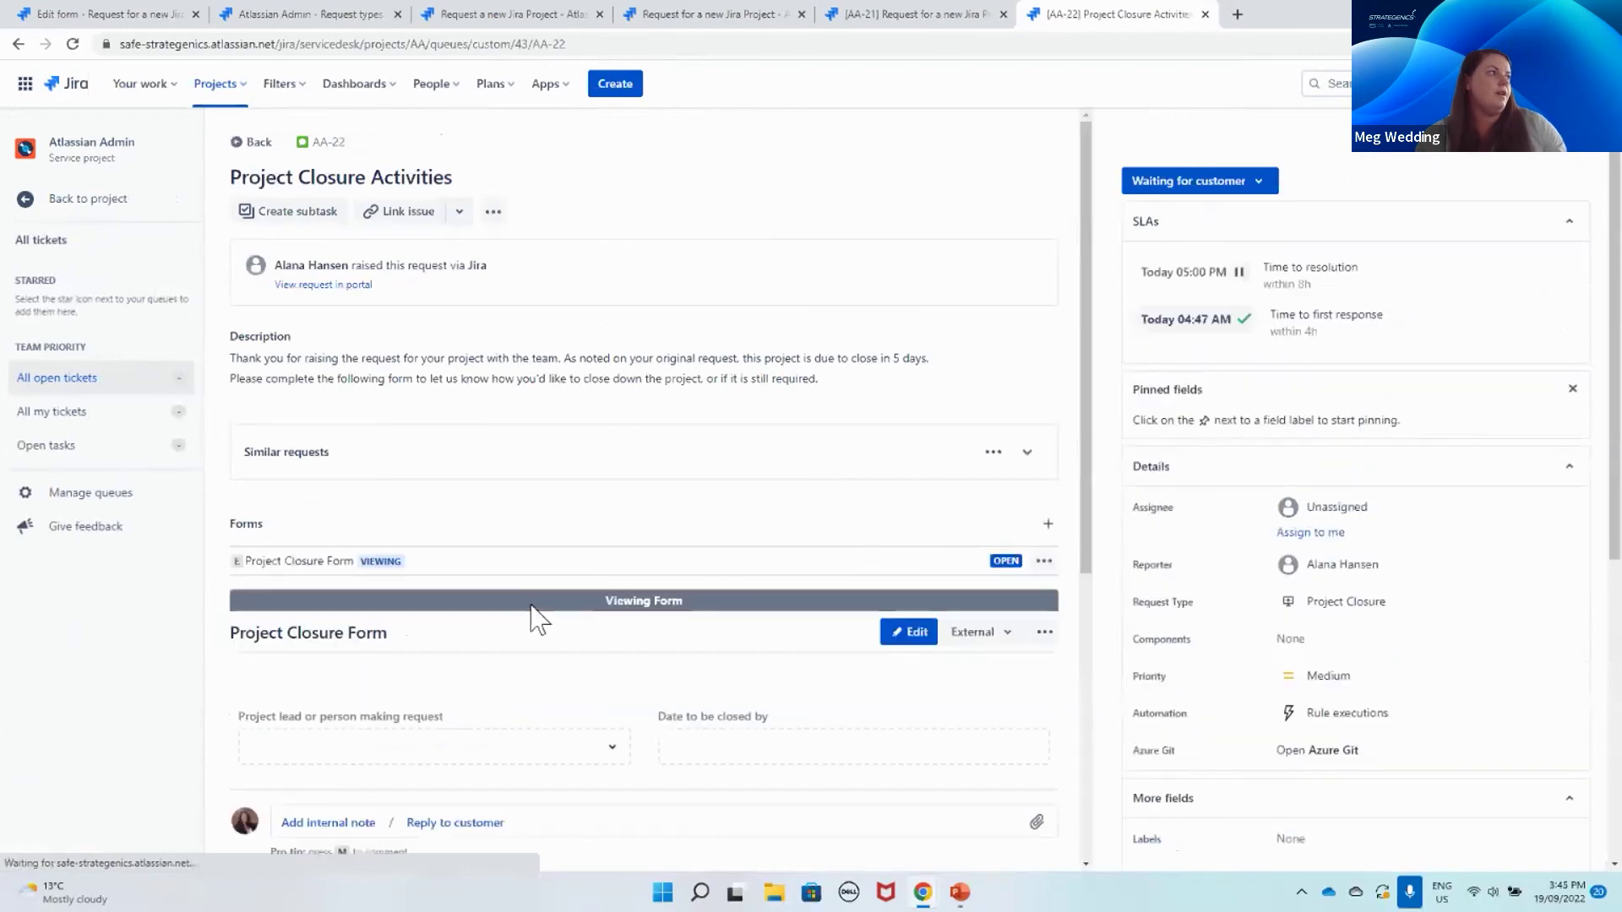
scroll(405, 409, "down", 1)
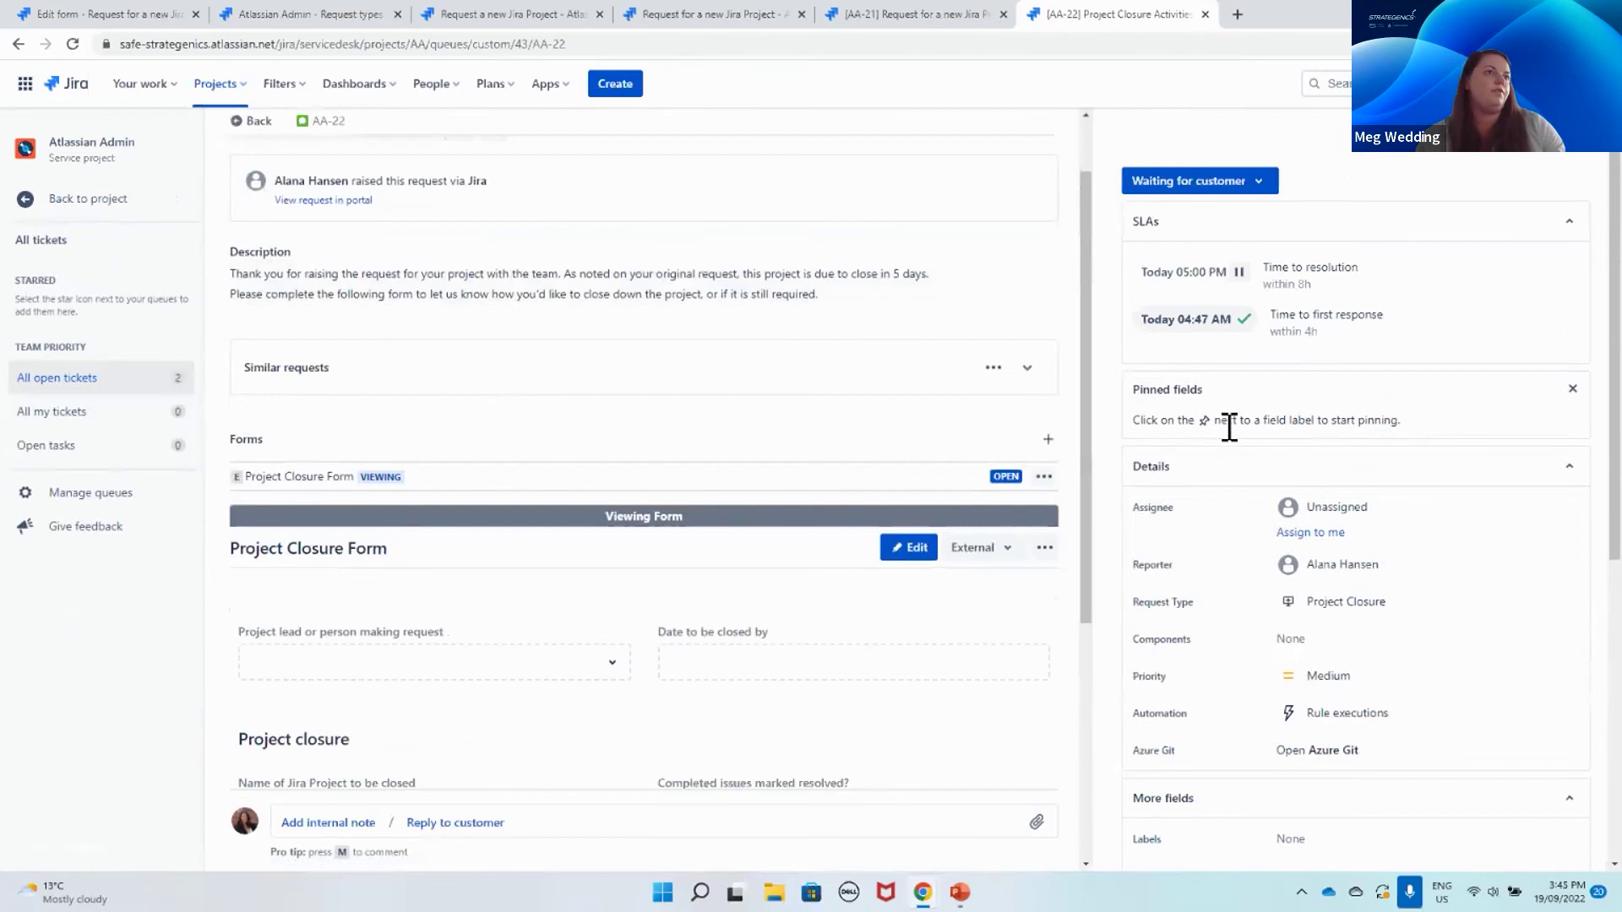
mouse_move(1361, 568)
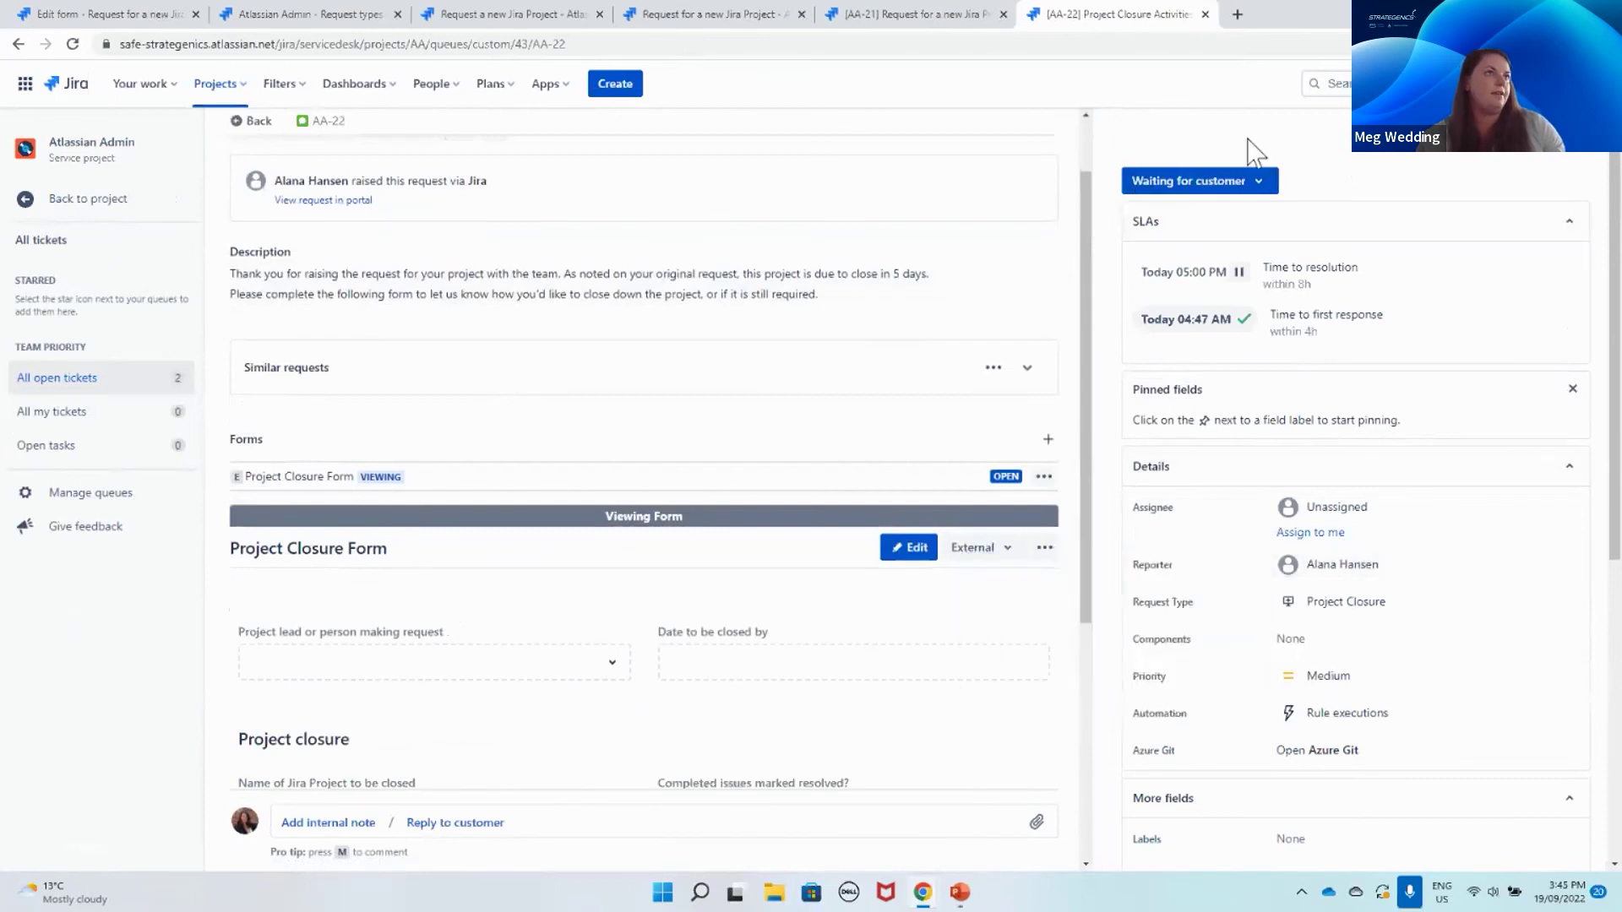
scroll(735, 617, "down", 4)
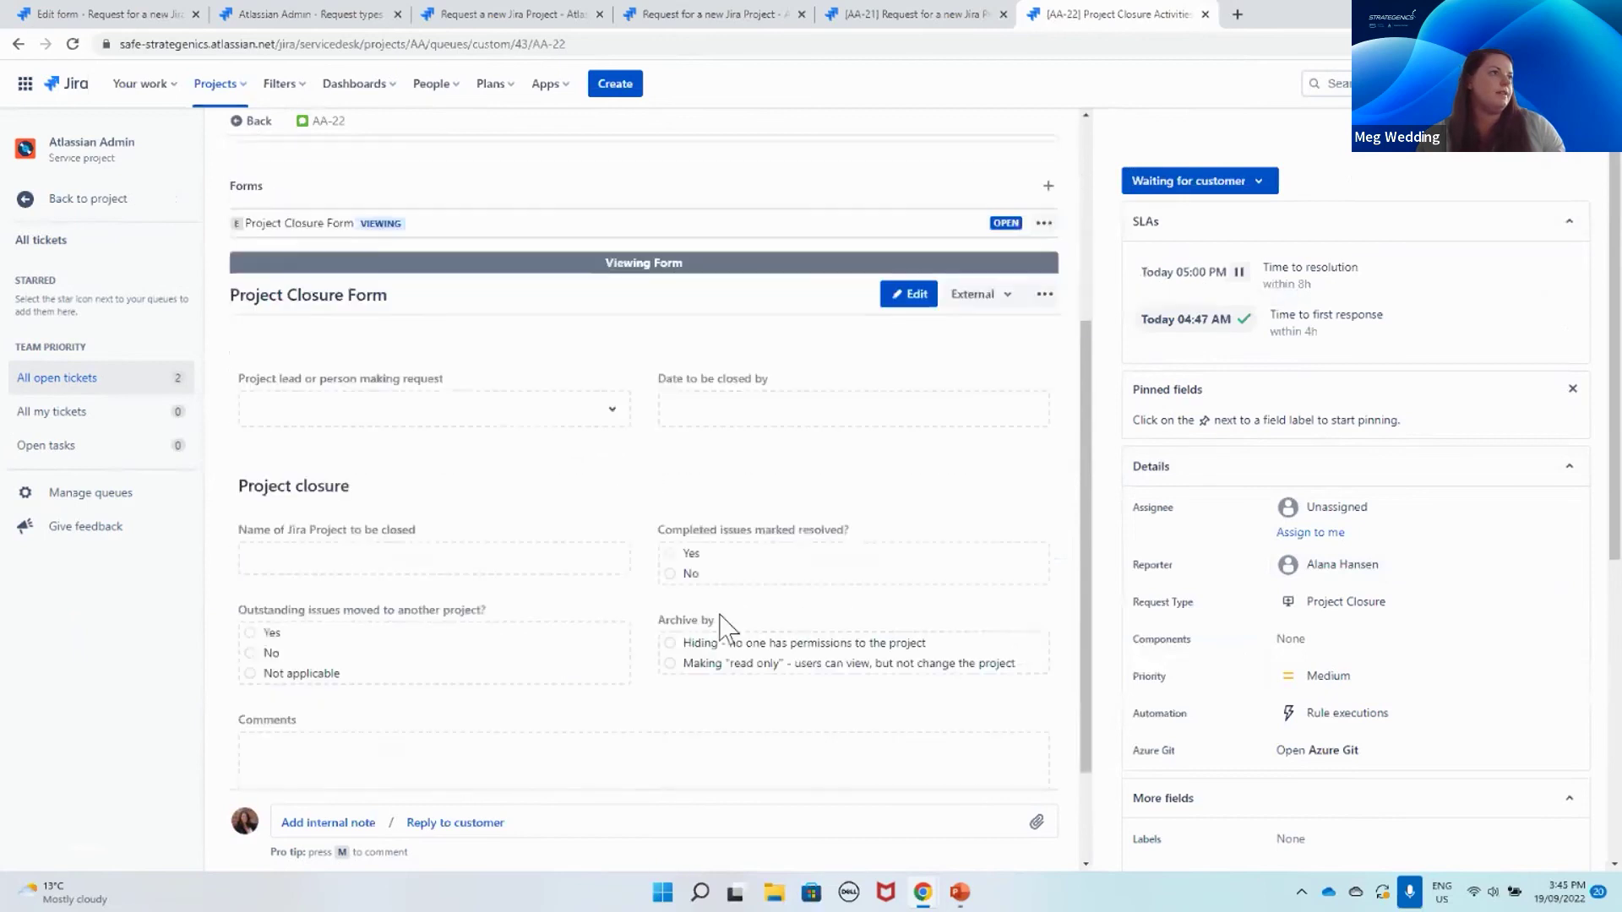
scroll(726, 609, "down", 1)
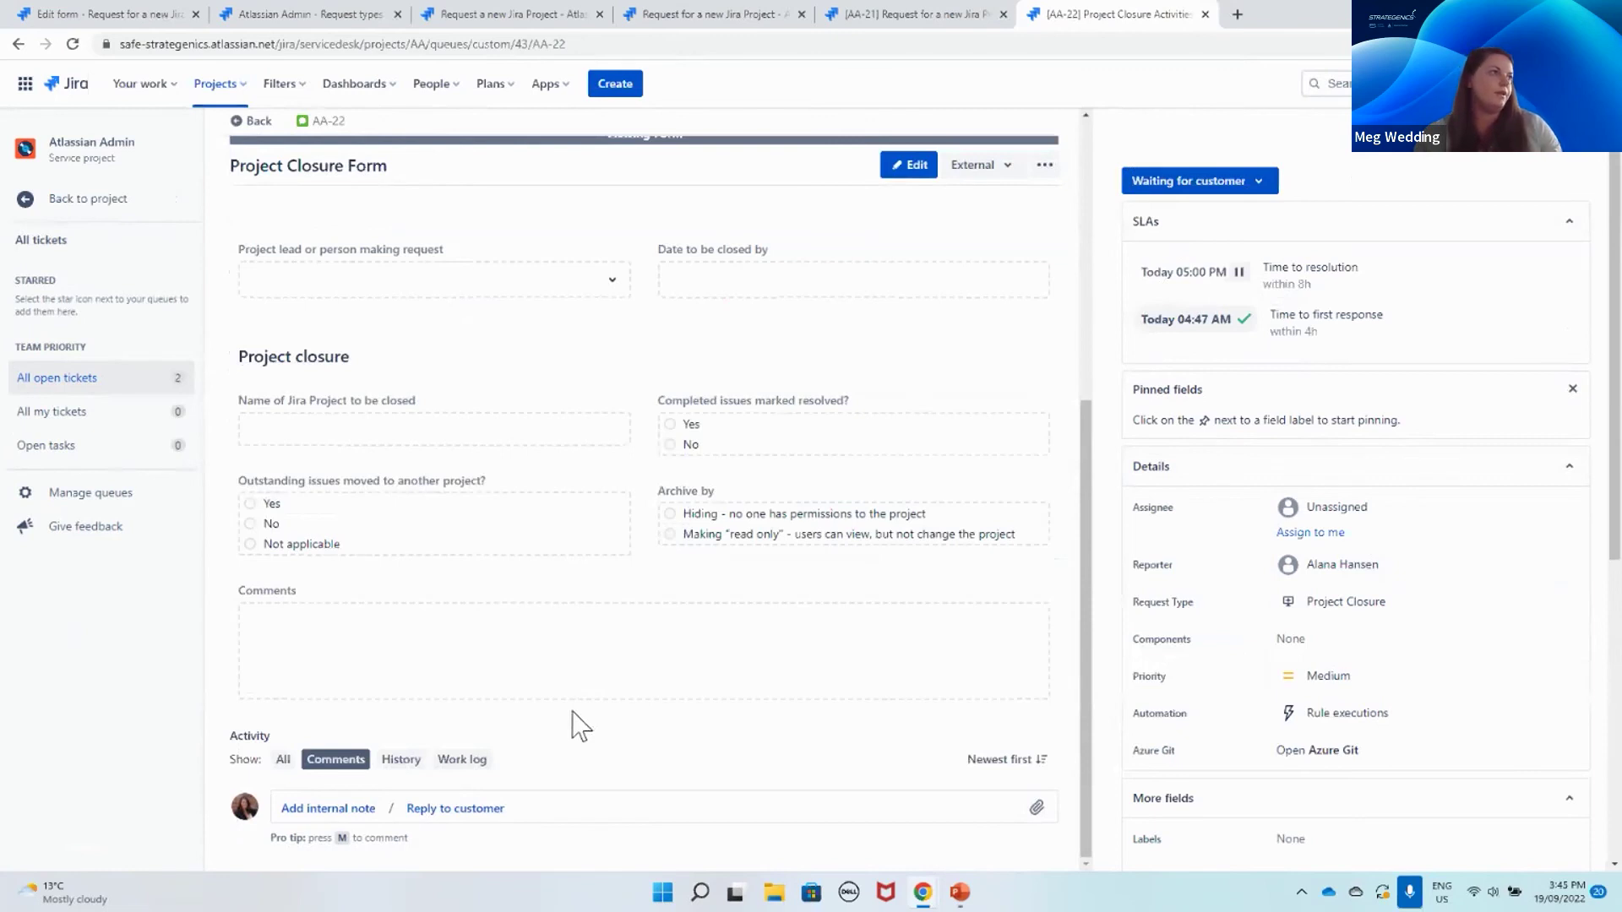
scroll(583, 734, "up", 1)
scroll(592, 735, "down", 1)
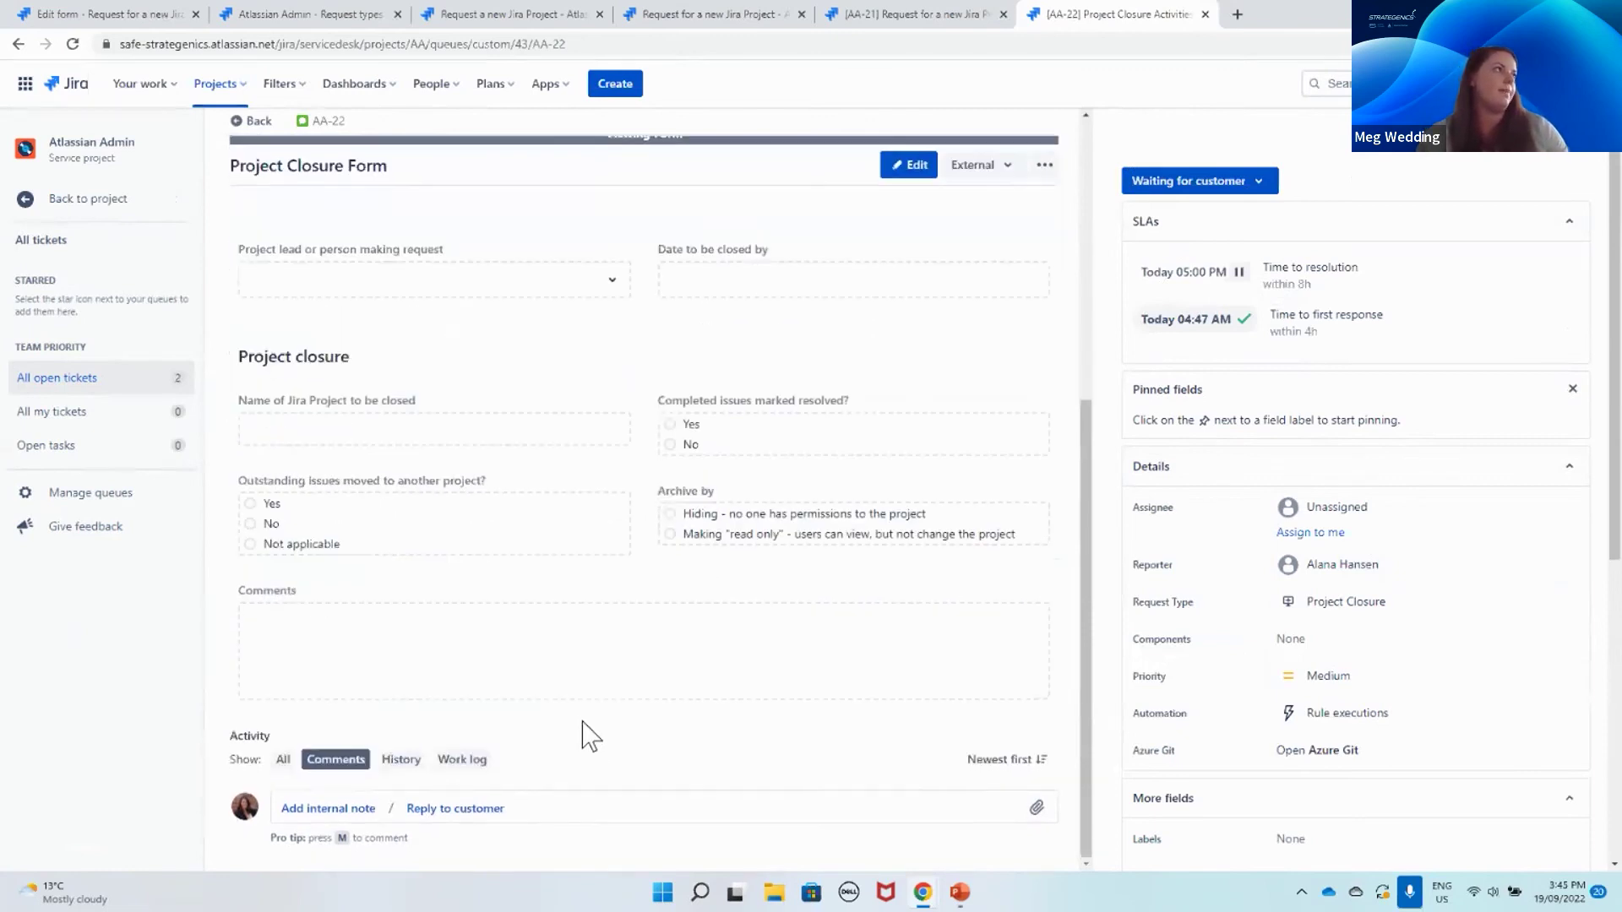